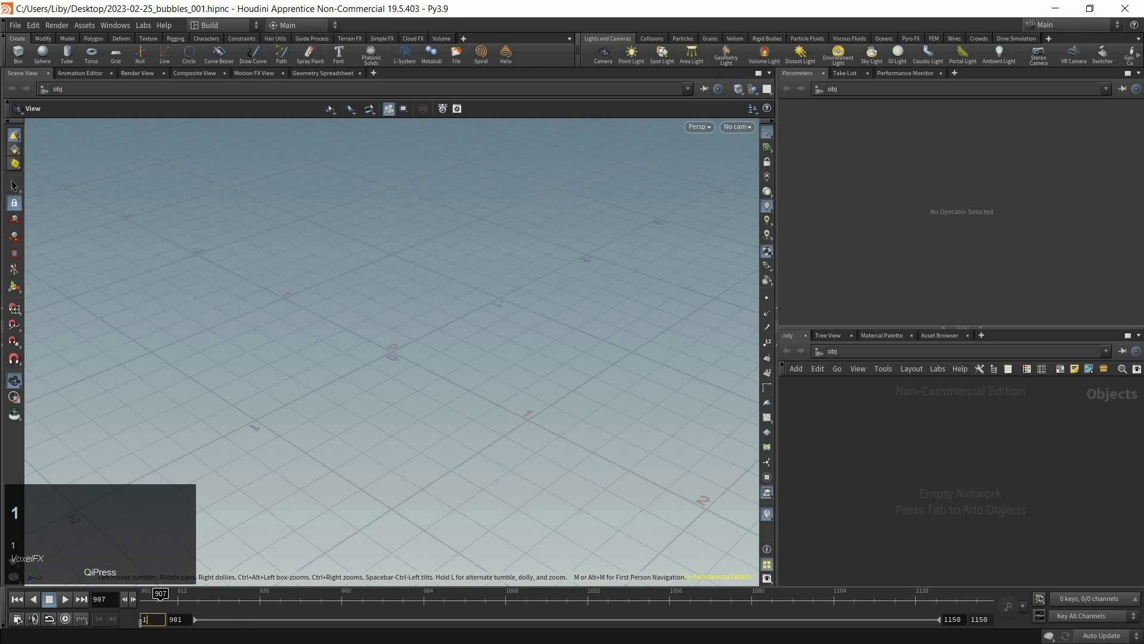
Set the global animation start frame to 1001.
key(Return)
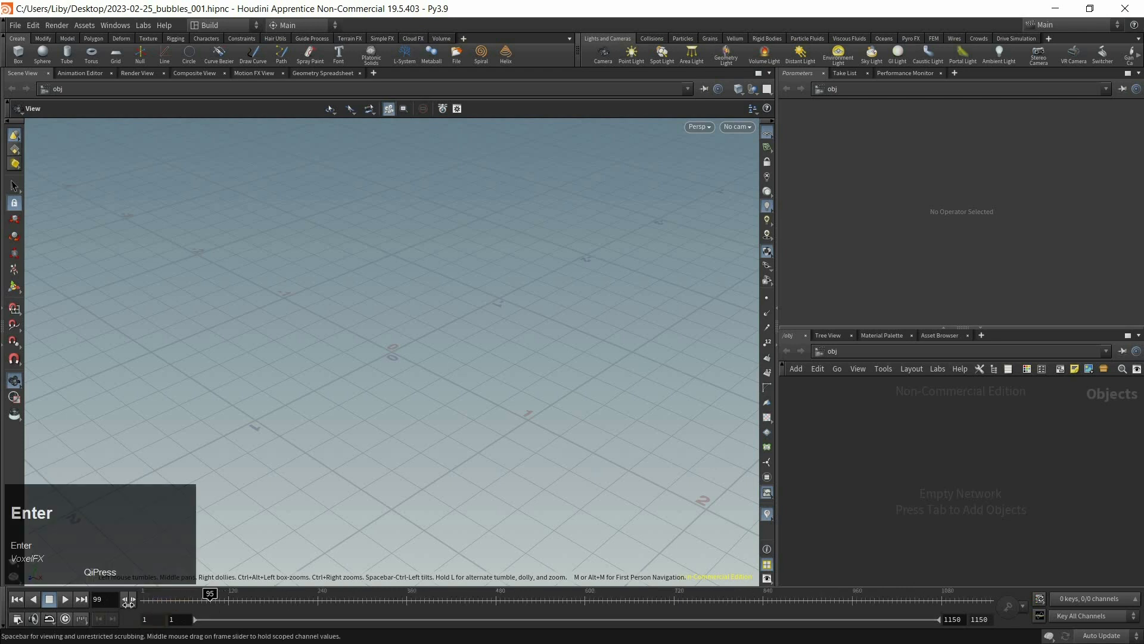
drag(128, 604, 130, 604)
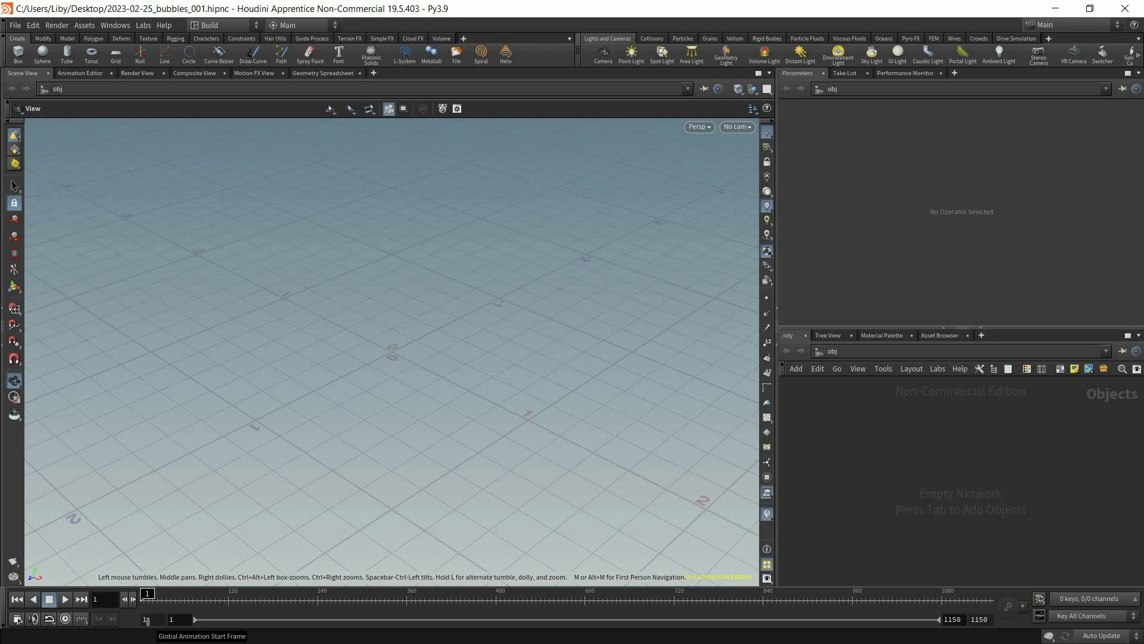
click(156, 621)
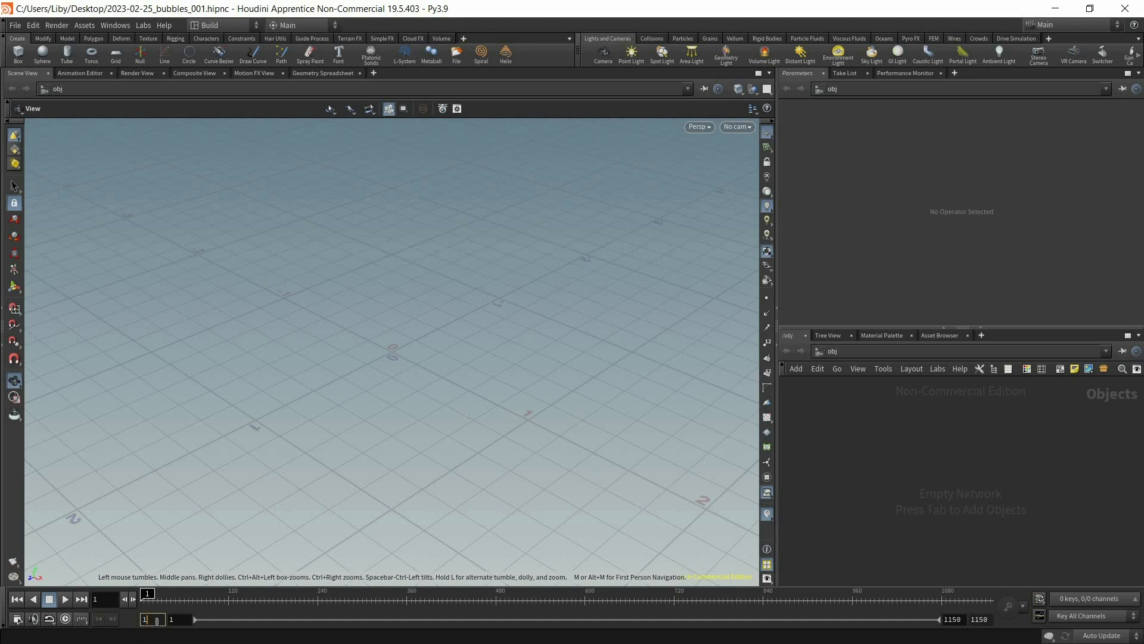
text(001)
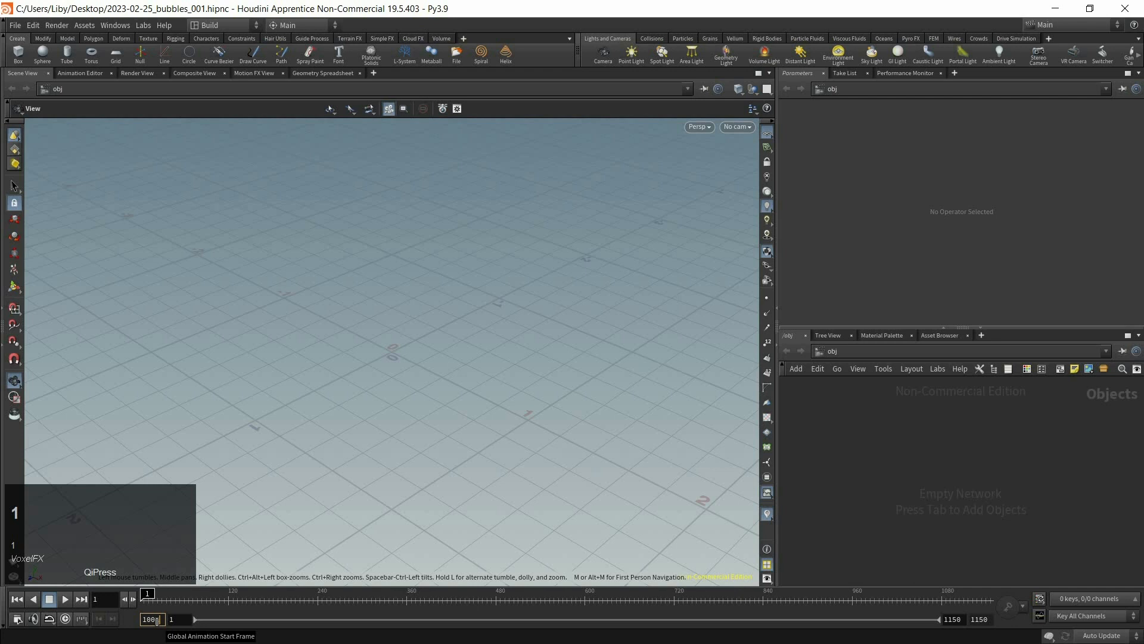
key(BackSpace)
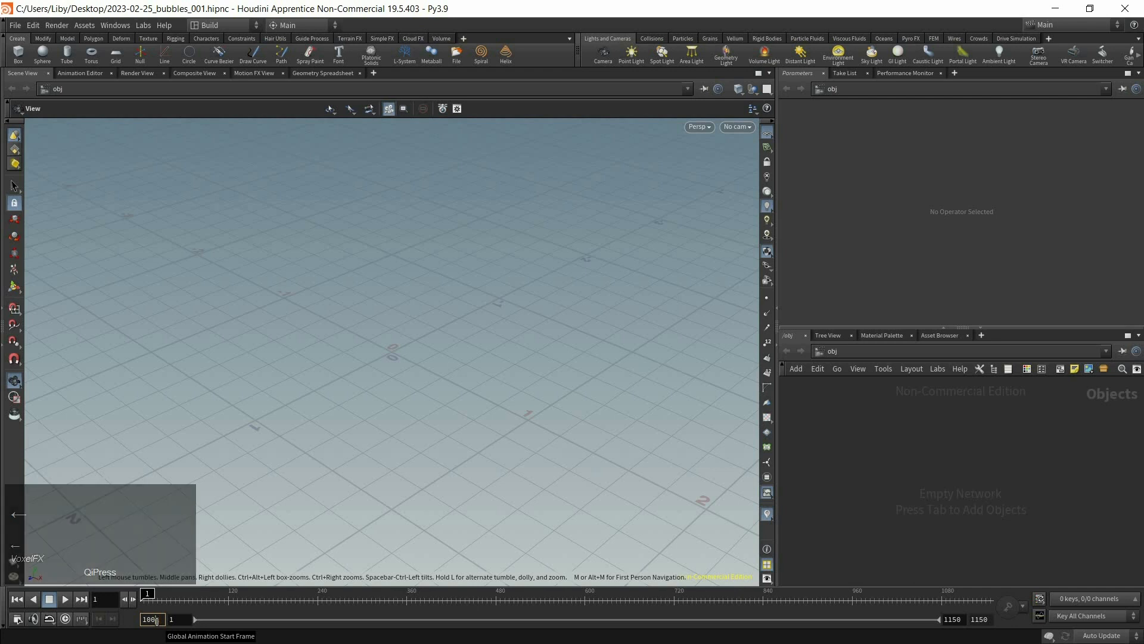
key(Return)
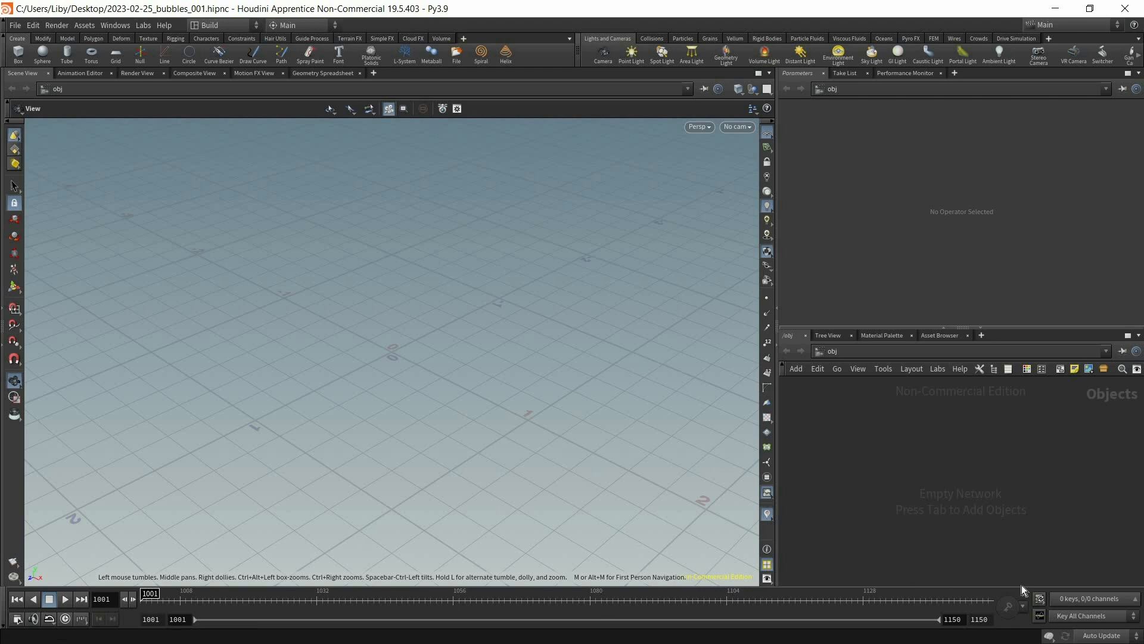
drag(975, 619, 994, 616)
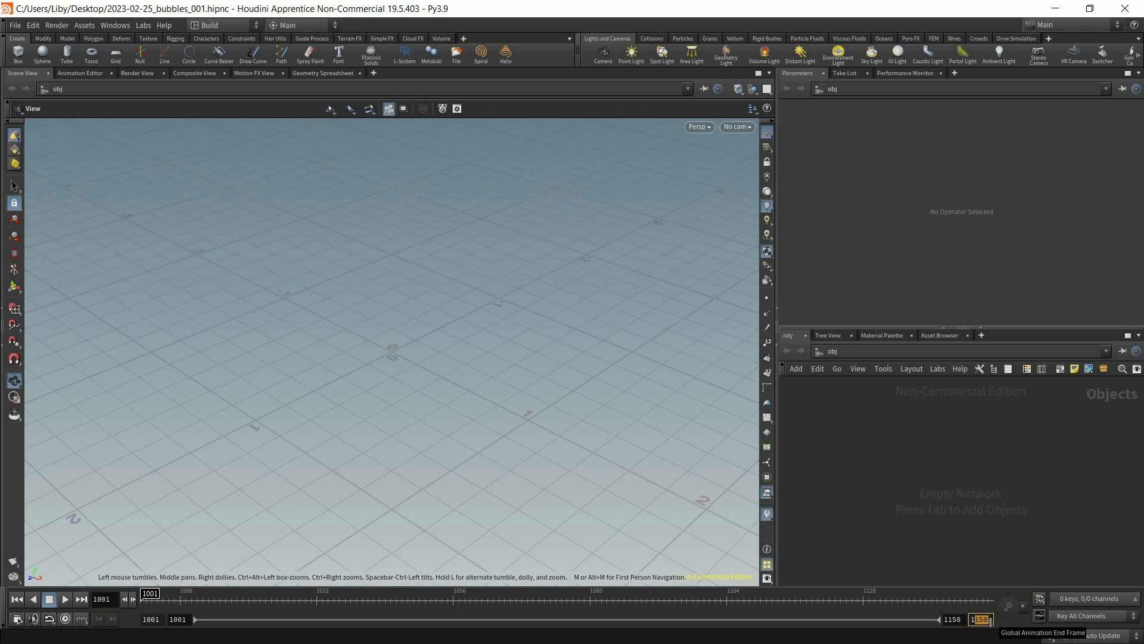
Add a Geometry object to the network and name it PREP_geo.
click(903, 462)
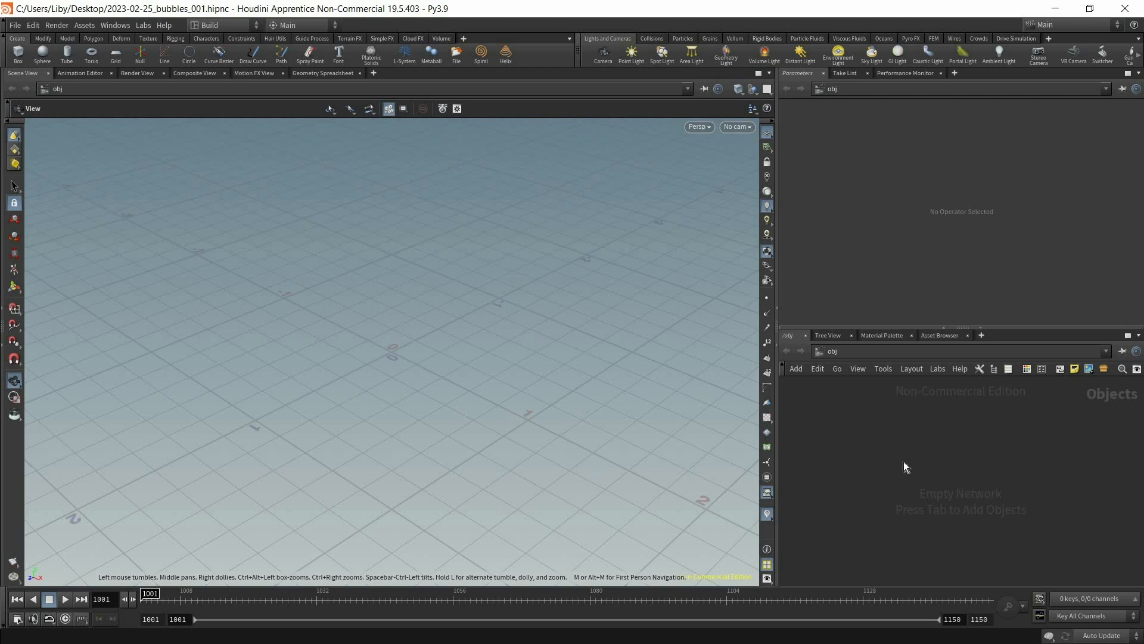
key(Tab)
text(ge)
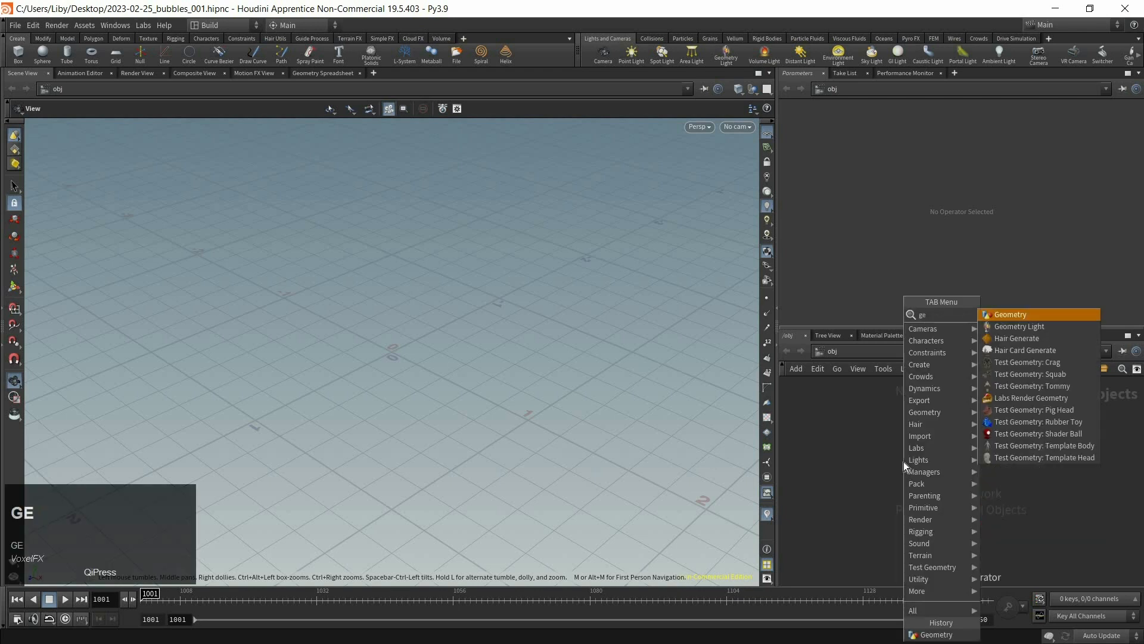
key(Return)
double_click(935, 462)
text(PREP_ge)
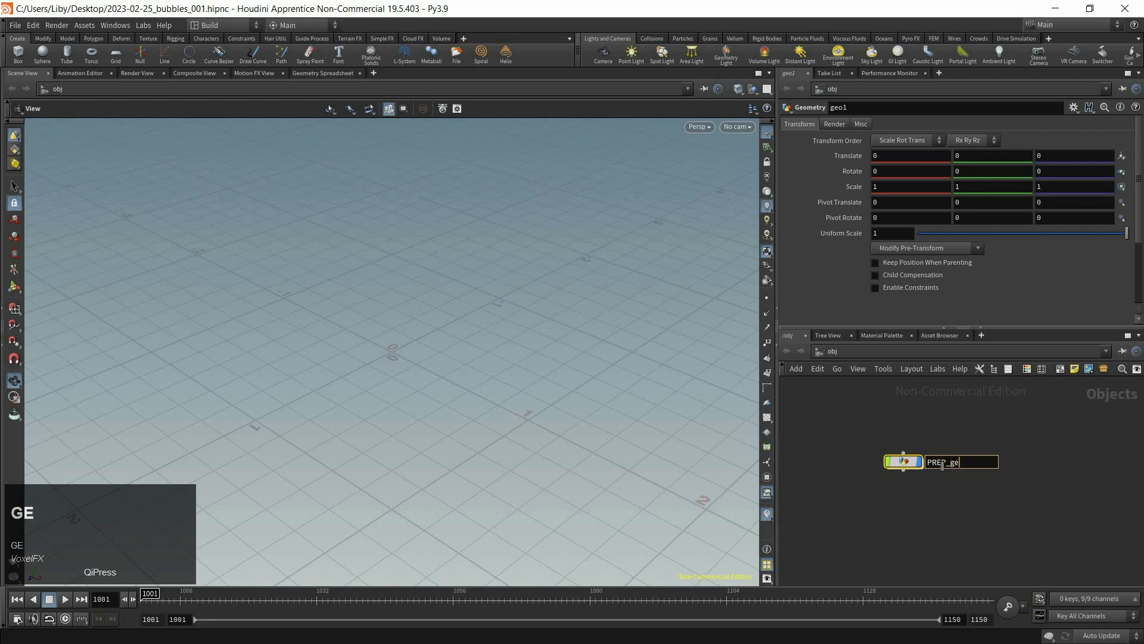
text(o)
key(Return)
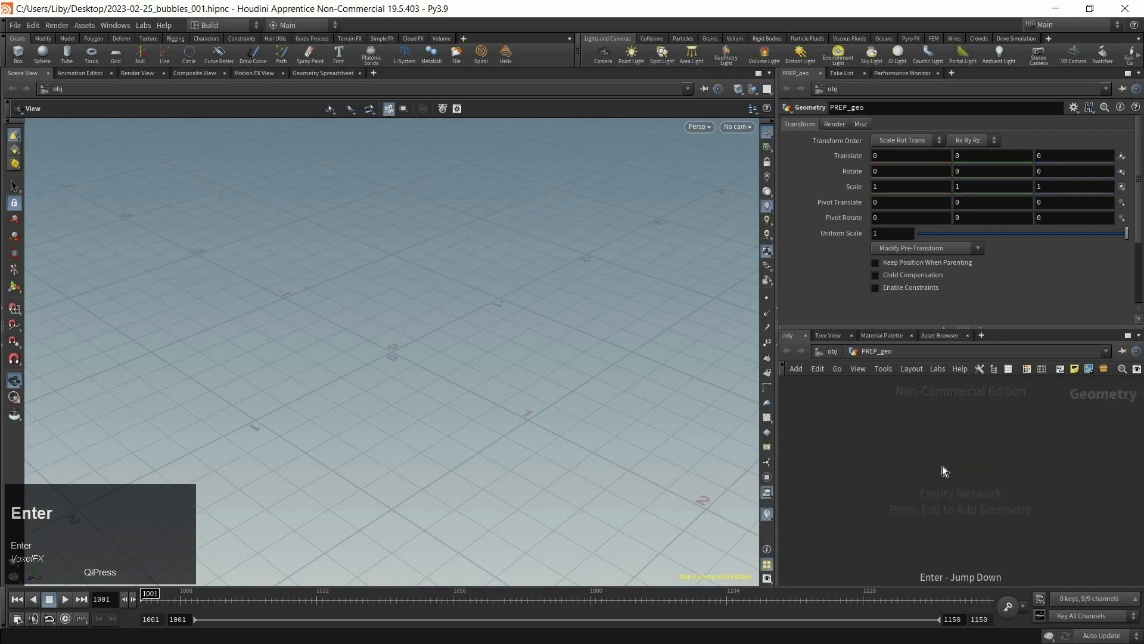
Go inside the PREP_geo object and place a Font node in its network.
key(Return)
key(Tab)
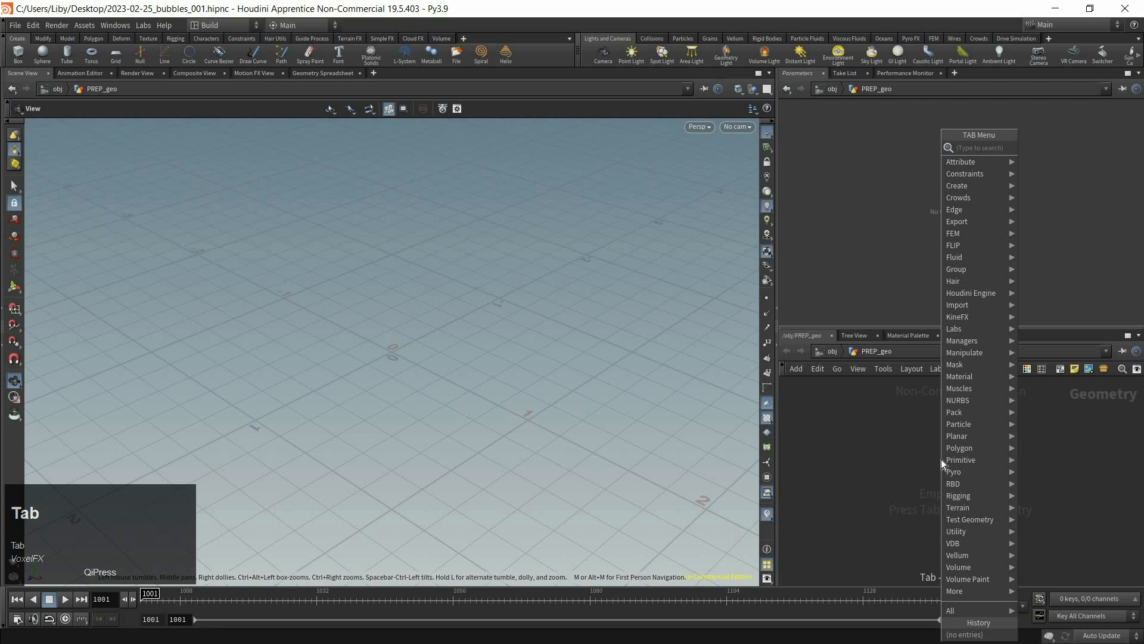
text(font)
key(Return)
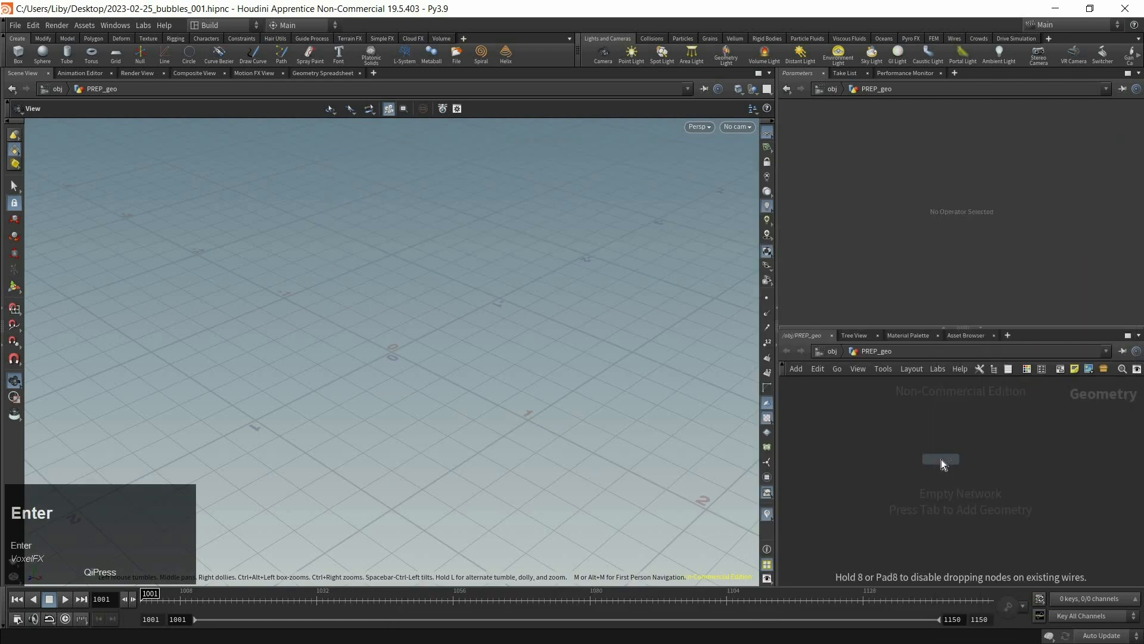
click(946, 421)
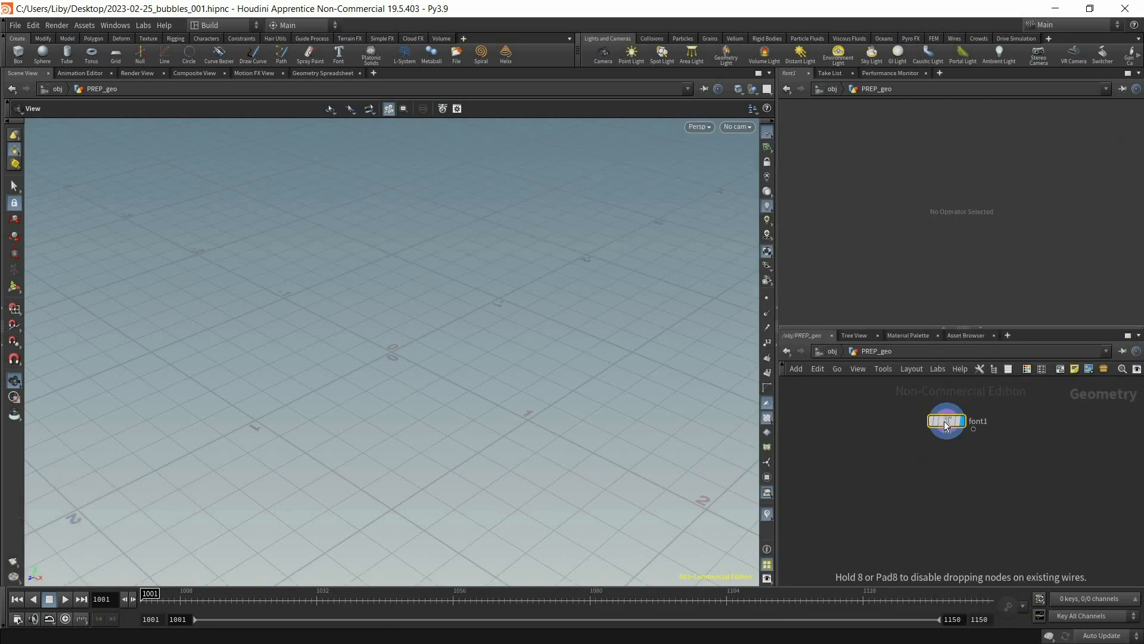
Replace the Font node's default text with the single letter V.
key(Tab)
mouse_move(1046, 519)
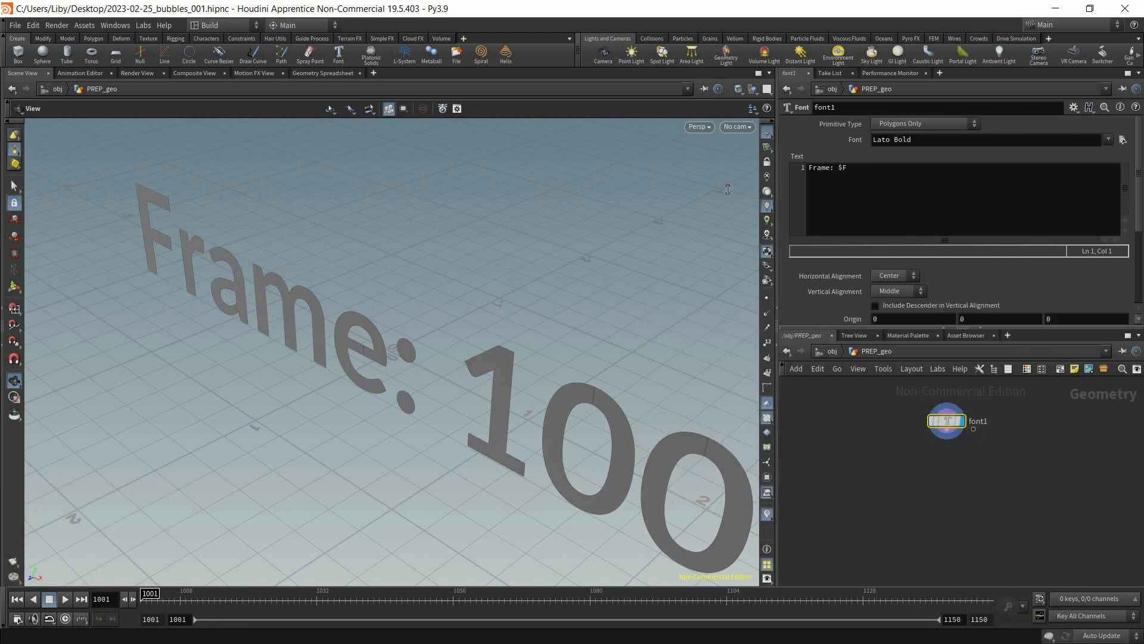
key(ctrl+a)
text(V)
key(Return)
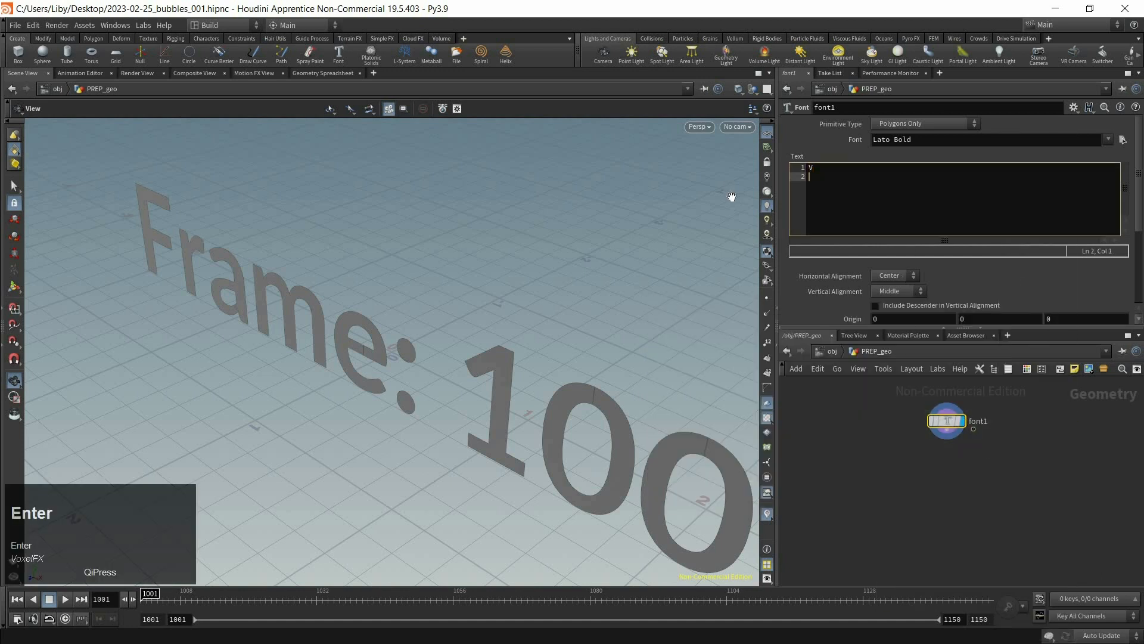
key(BackSpace)
alt+drag(429, 320, 453, 358)
Connect a PolyExtrude node to the Font node's output and position it directly below.
click(946, 430)
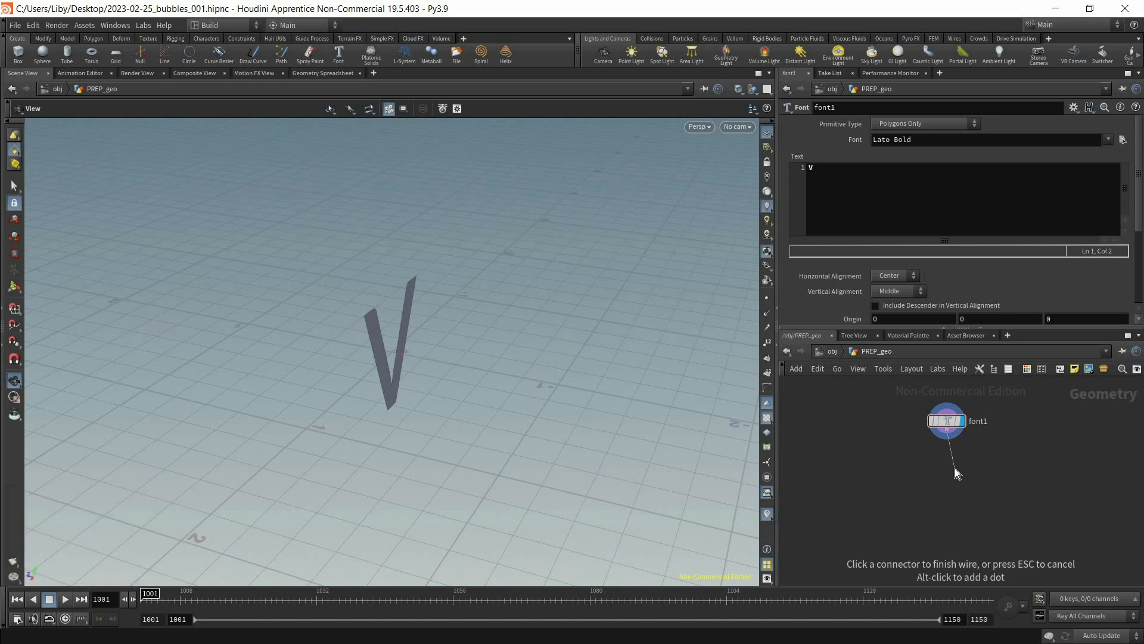
key(Tab)
text(po)
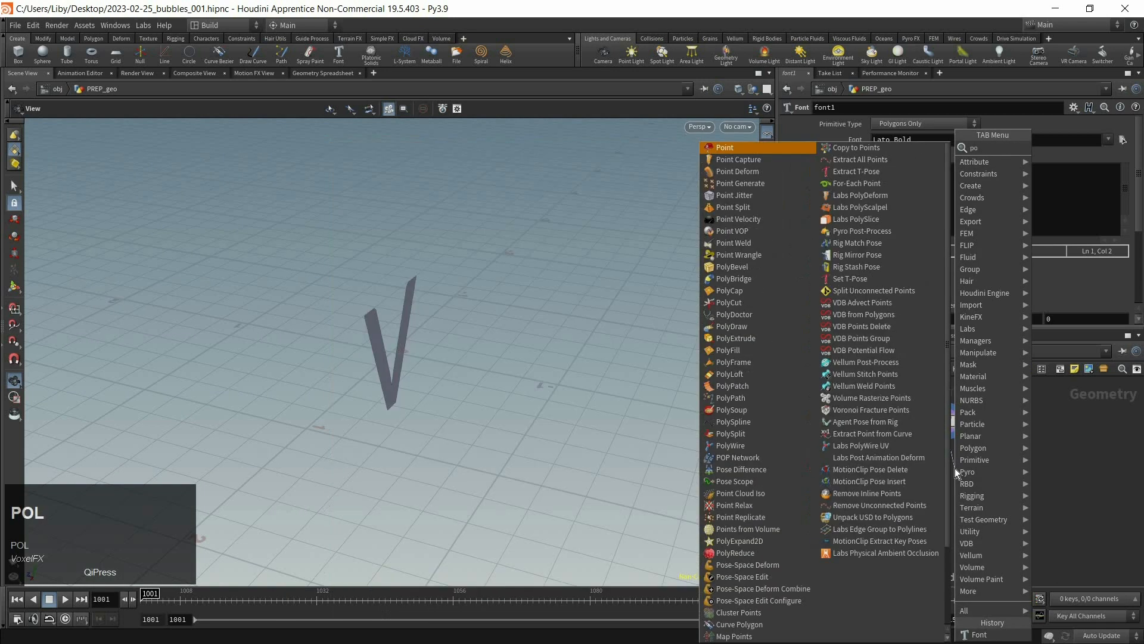
text(lyex)
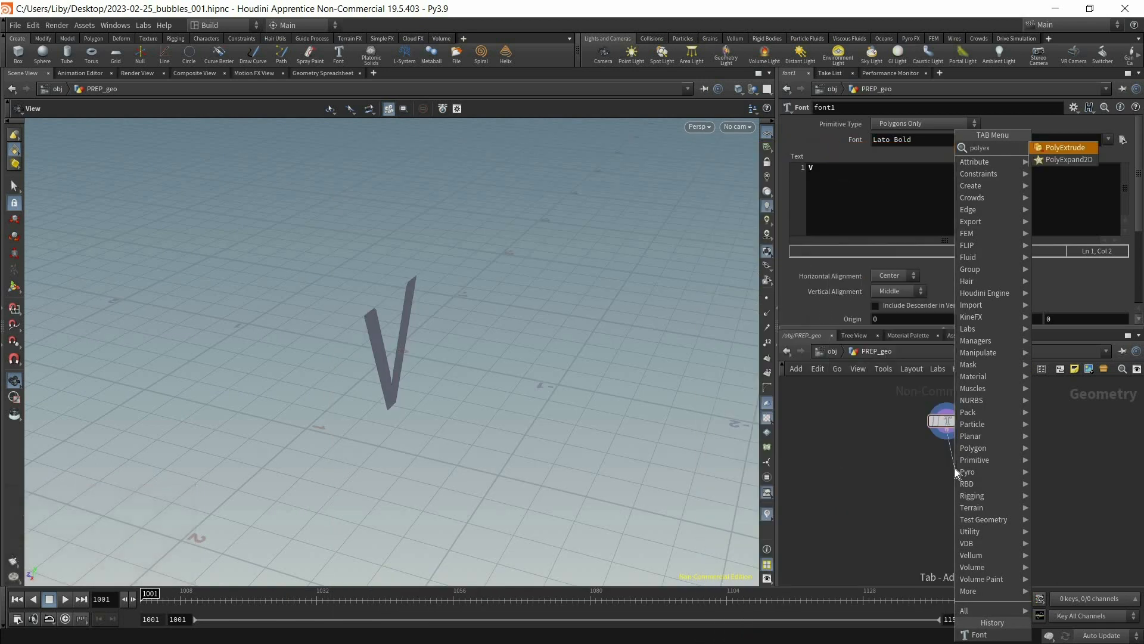
key(Return)
click(970, 469)
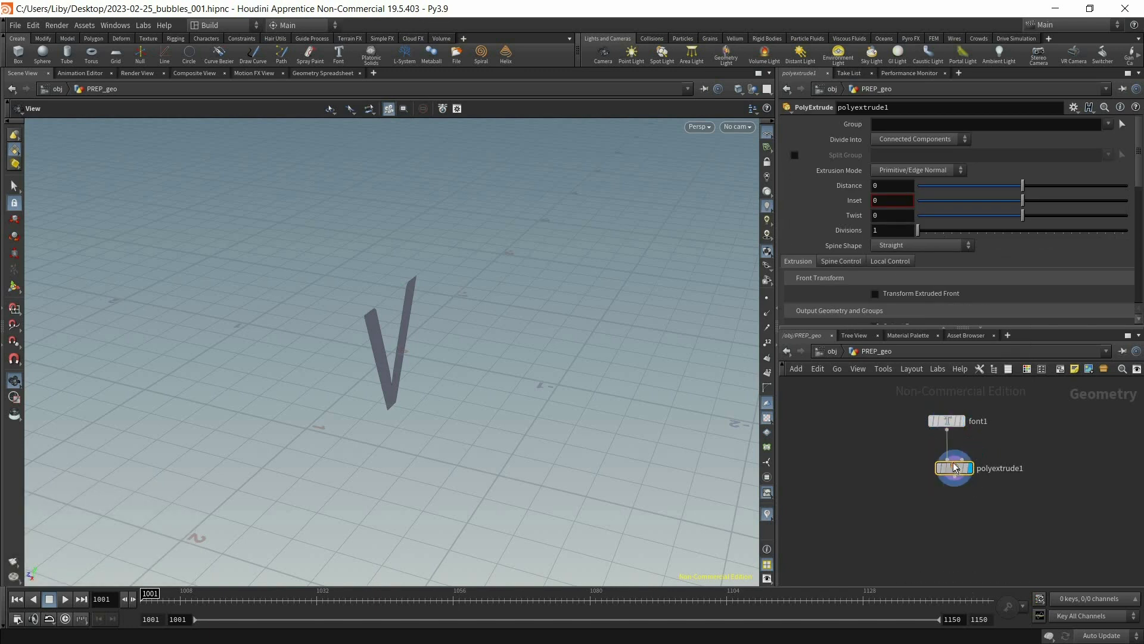
drag(957, 470, 949, 464)
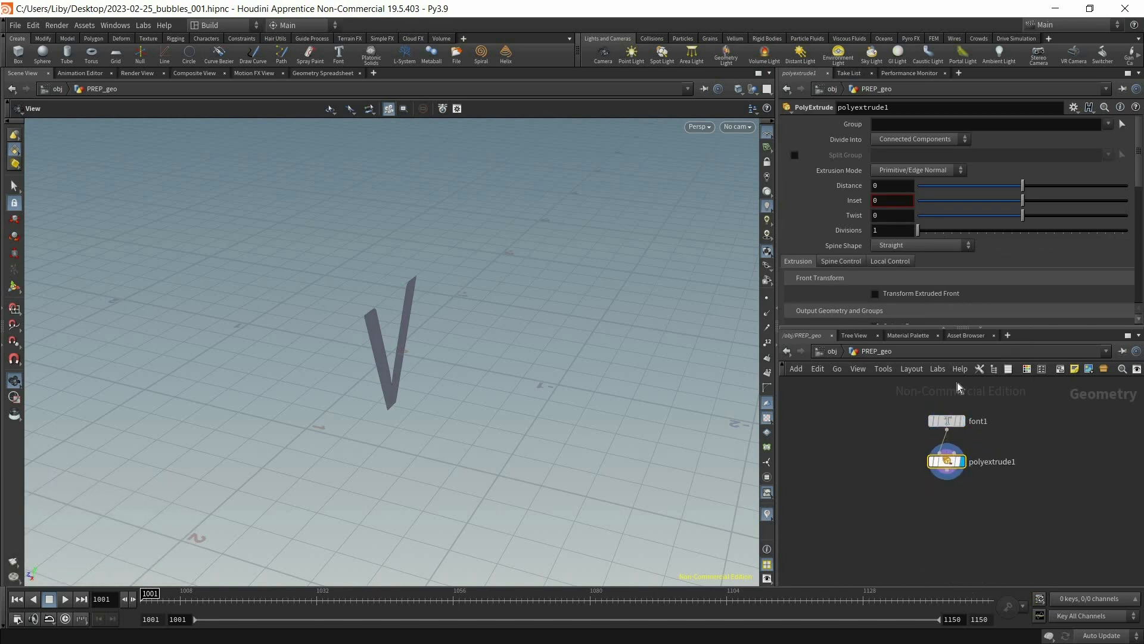
Extrude the letter V by a distance of about 0.254.
click(1047, 186)
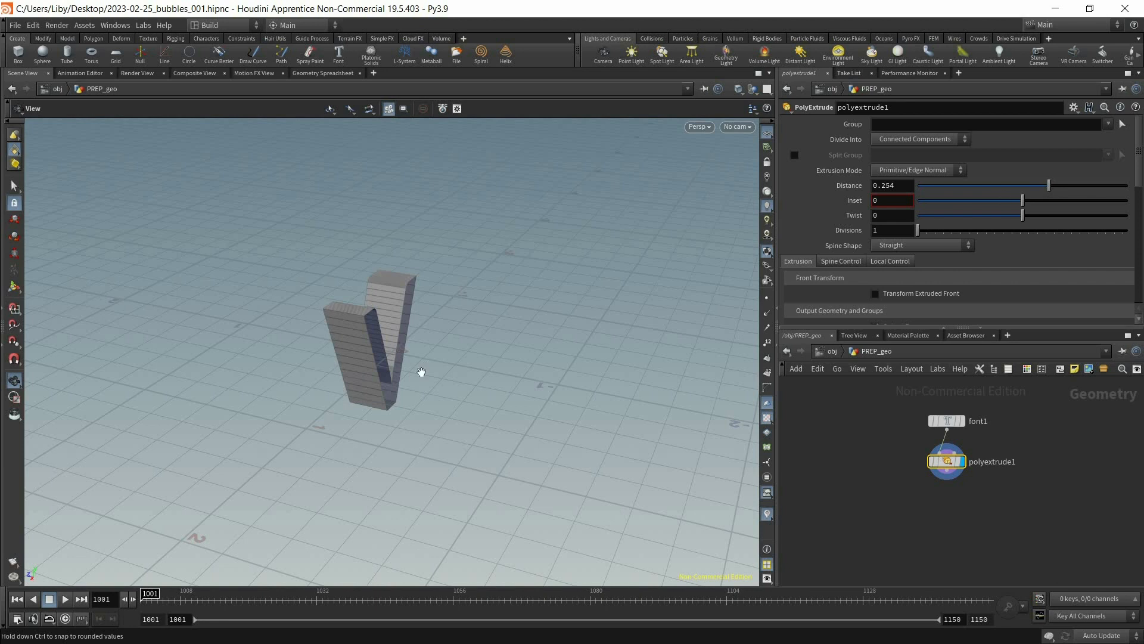
alt+drag(370, 365, 298, 327)
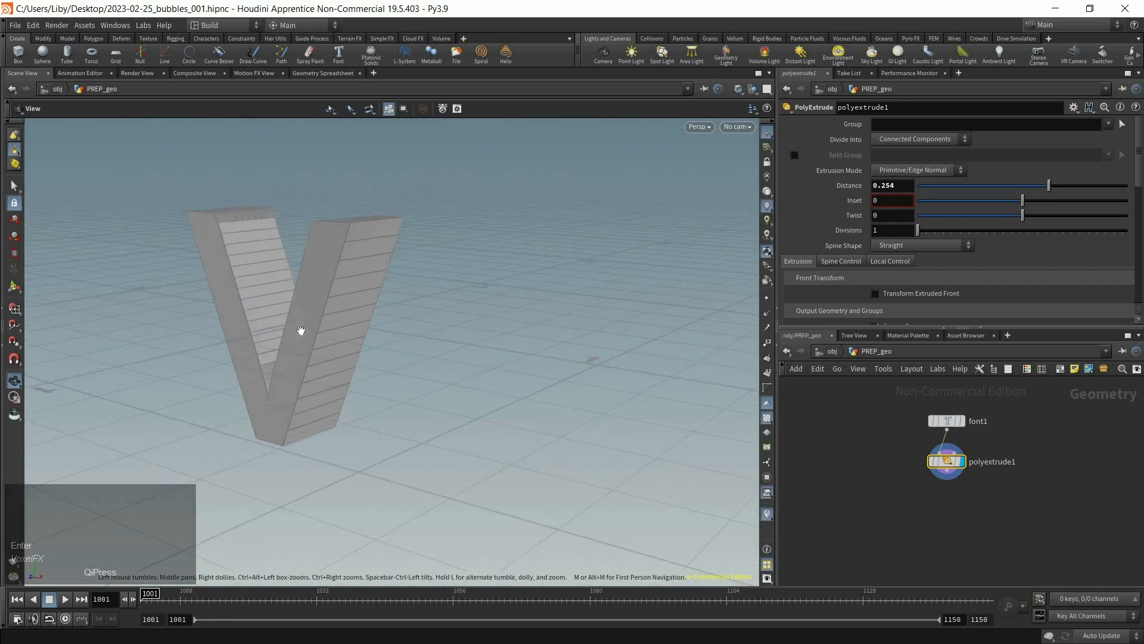
alt+drag(395, 317, 519, 359)
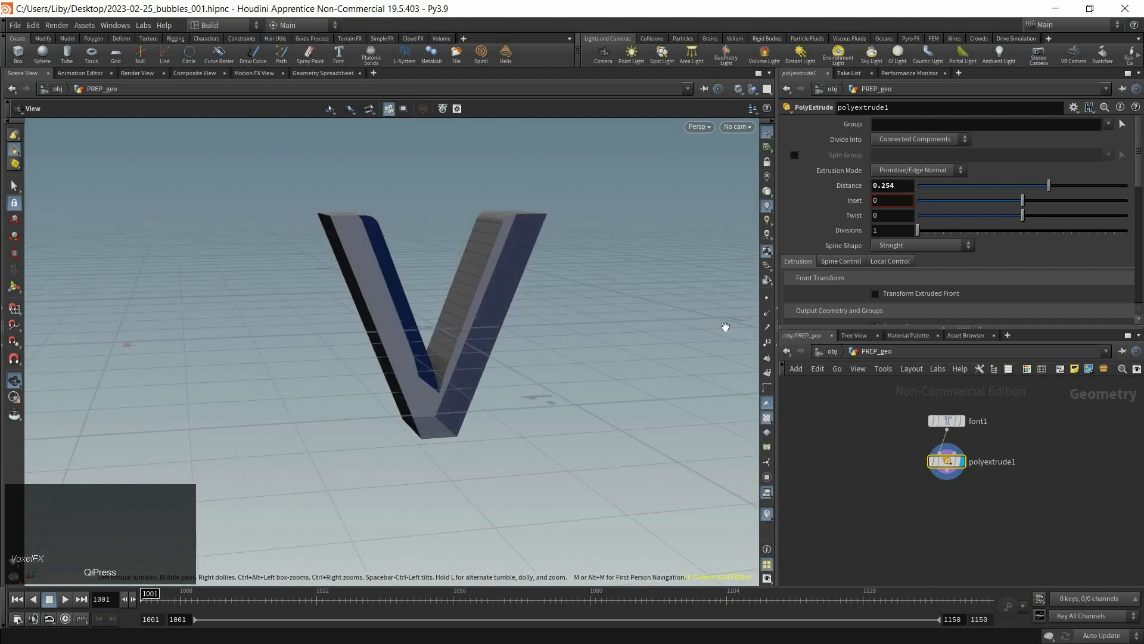
Enable Output Back on the PolyExtrude node to close the rear of the letter.
drag(1140, 162, 1140, 198)
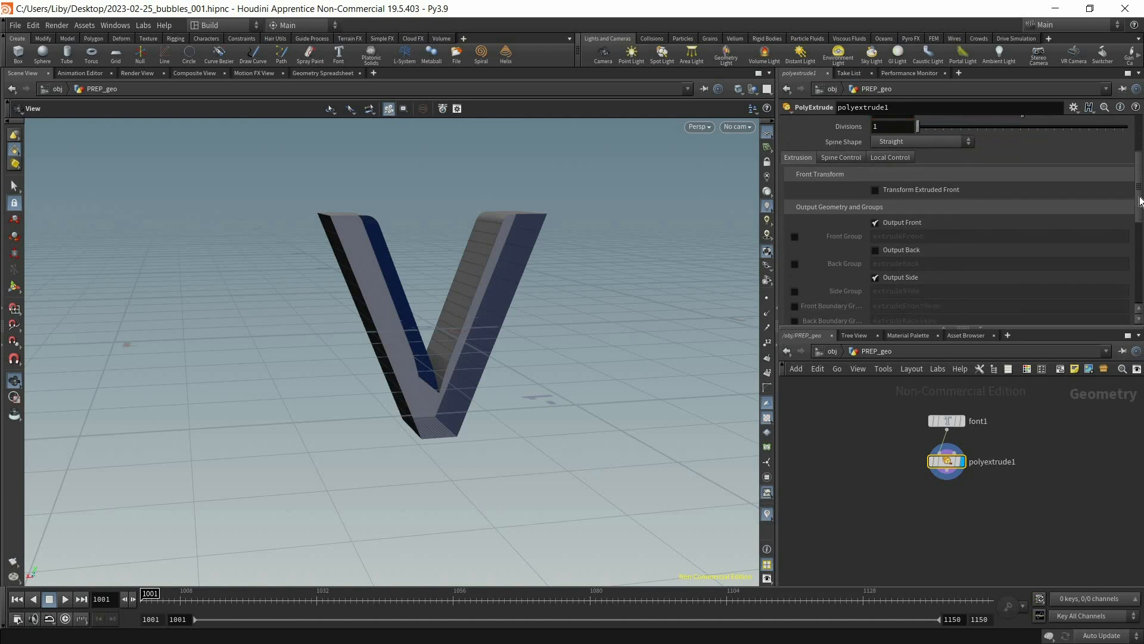
scroll(963, 180, down, 2)
click(889, 196)
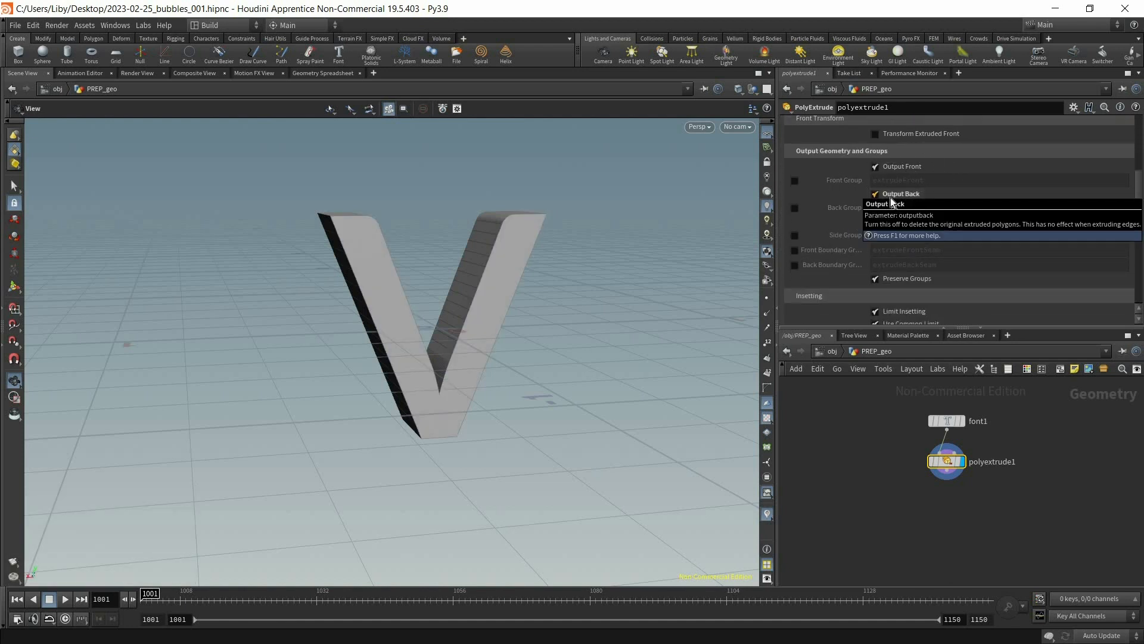
alt+drag(554, 288, 483, 338)
alt+middle_drag(483, 338, 514, 410)
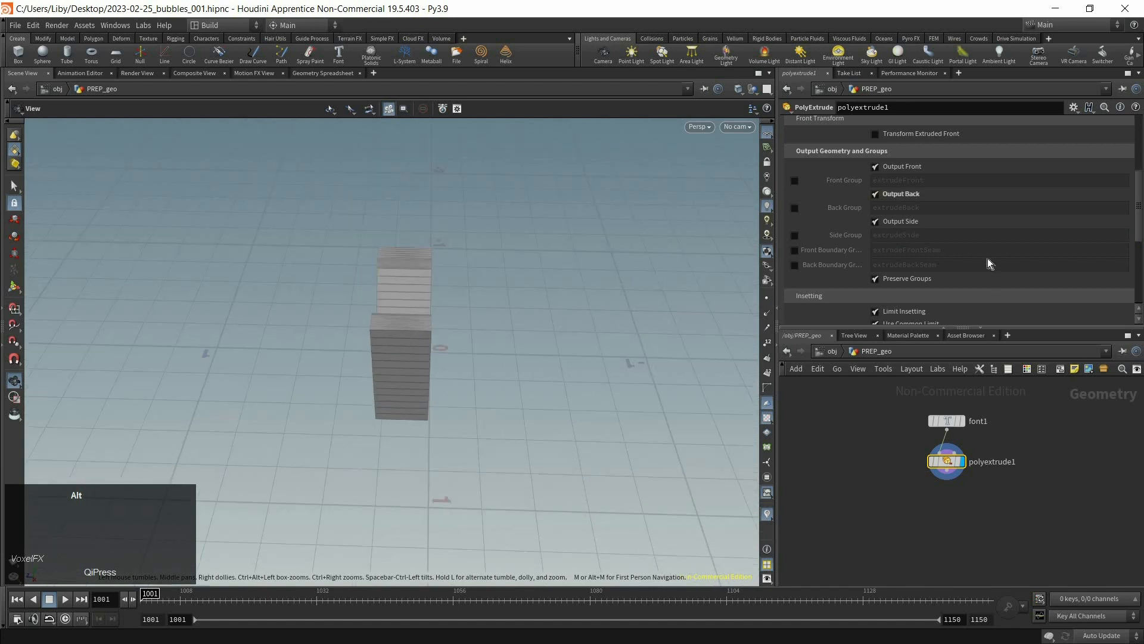
alt+drag(476, 325, 413, 316)
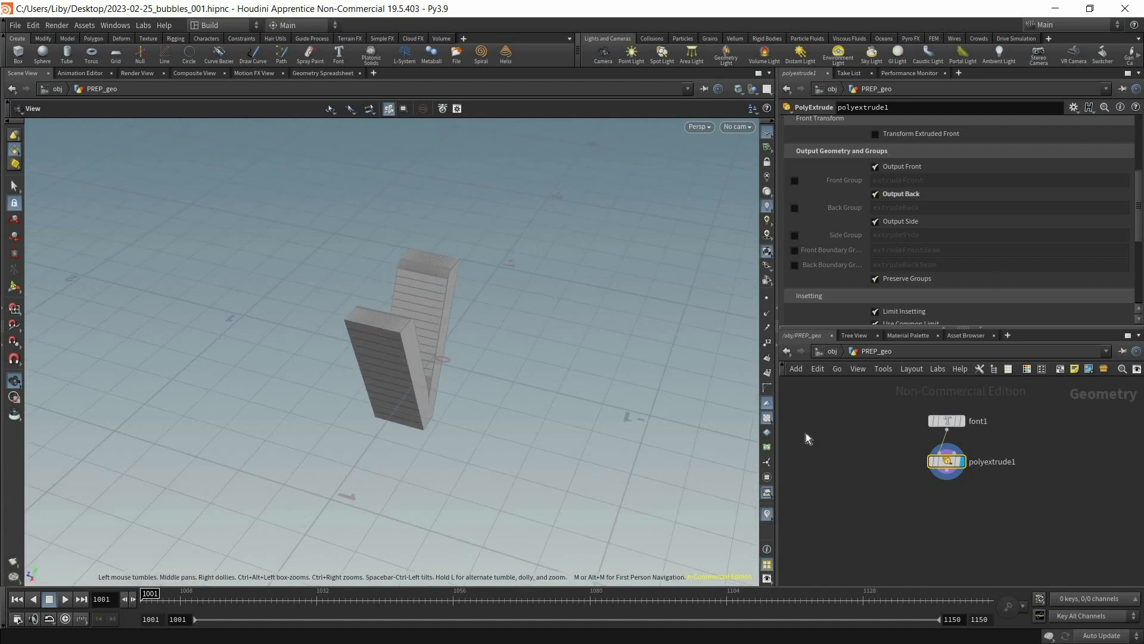
Set the PolyExtrude node's distance to 0.3.
scroll(1079, 277, up, 5)
click(898, 187)
text(3)
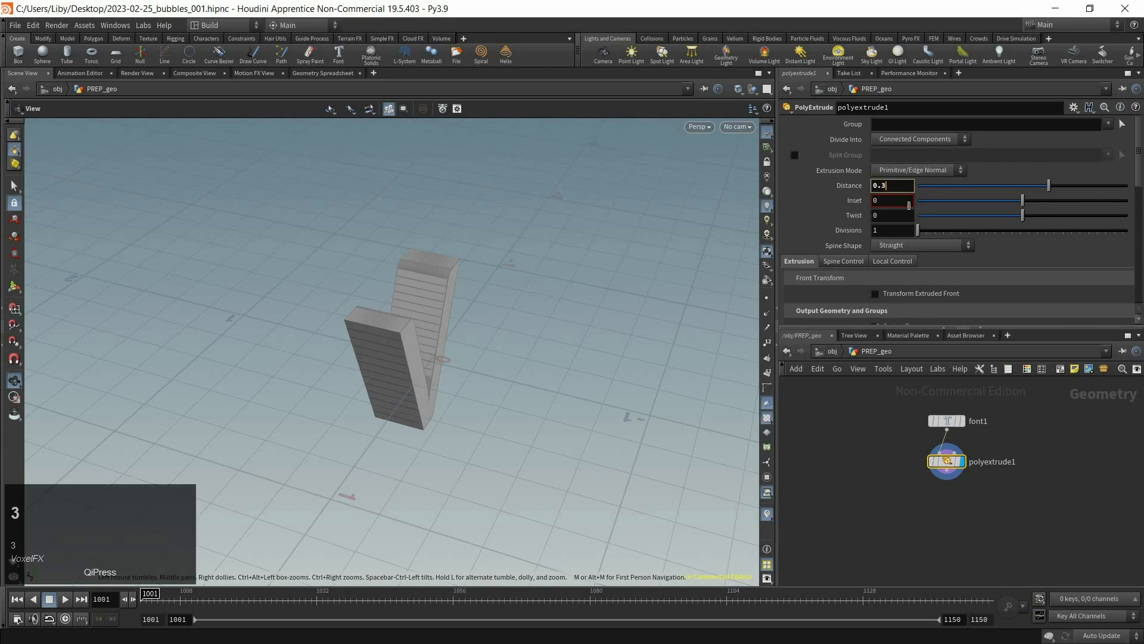
key(Return)
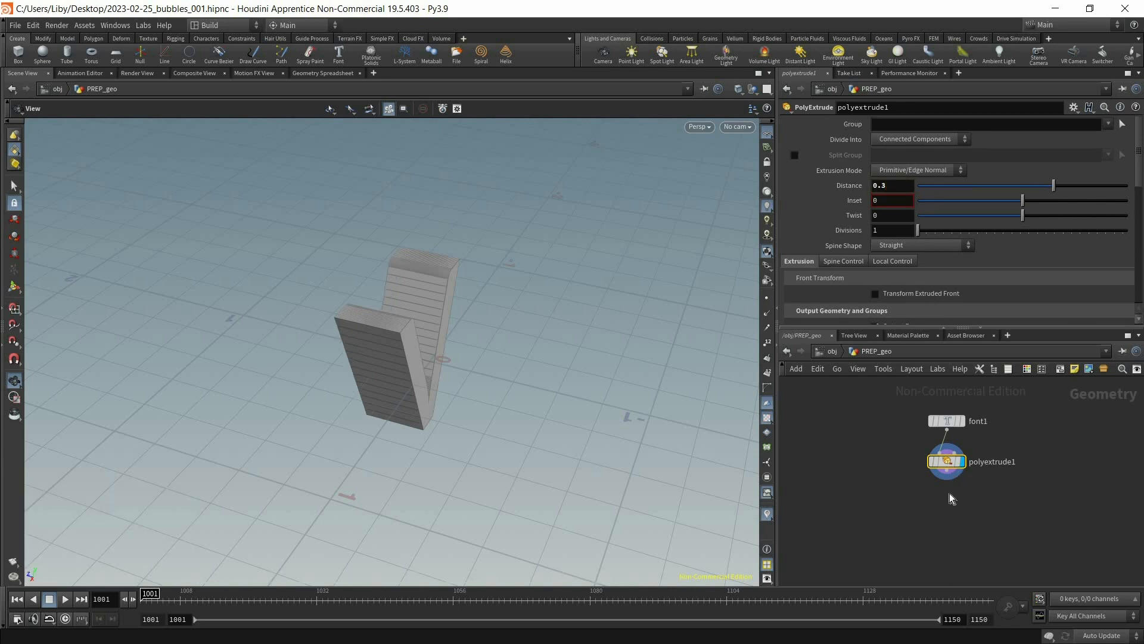
Connect a Convert node to the PolyExtrude output and align the three nodes in a column.
key(Tab)
text(conver)
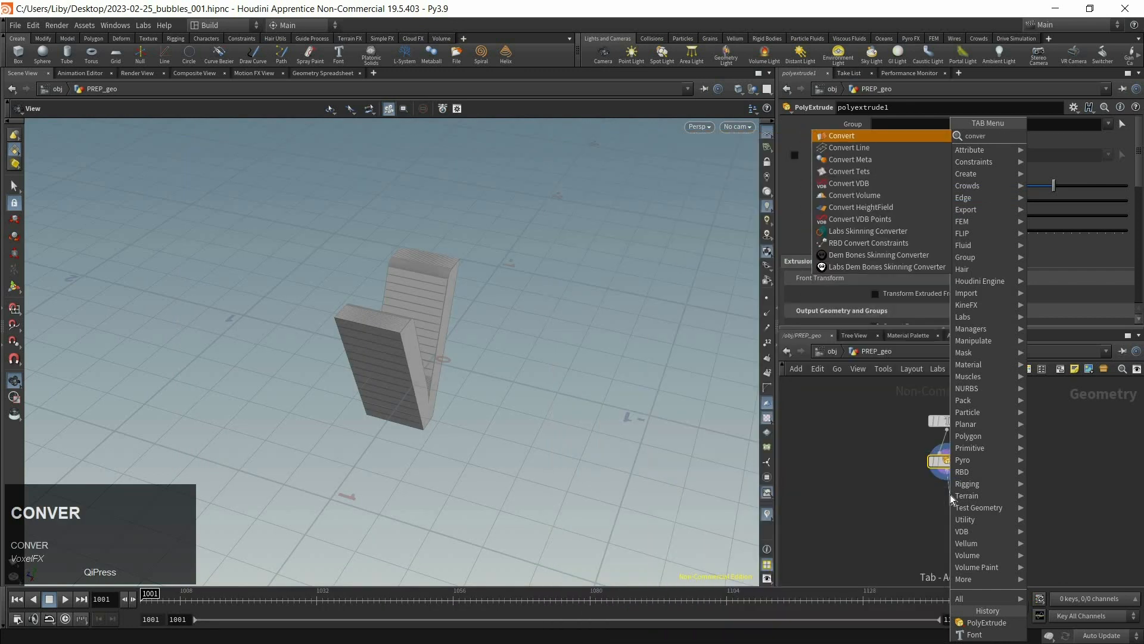
key(Return)
click(966, 500)
drag(938, 409, 950, 512)
key(a)
Connect a Normal node to the Convert node's output and place it below.
click(950, 513)
click(947, 512)
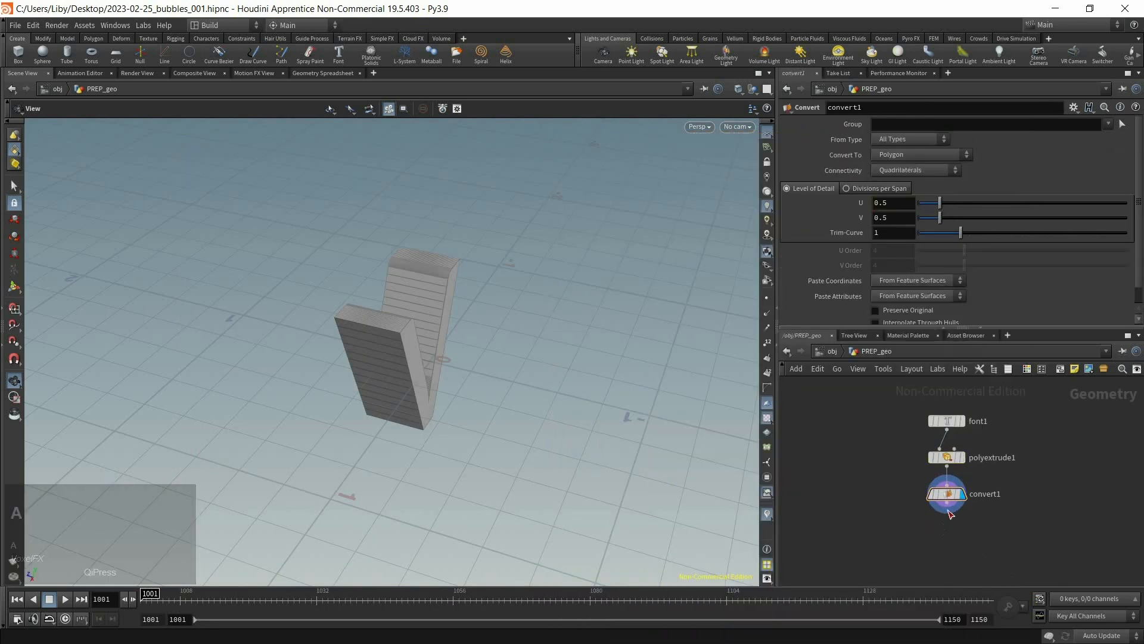
key(Tab)
text(b)
key(BackSpace)
text(nor)
key(Return)
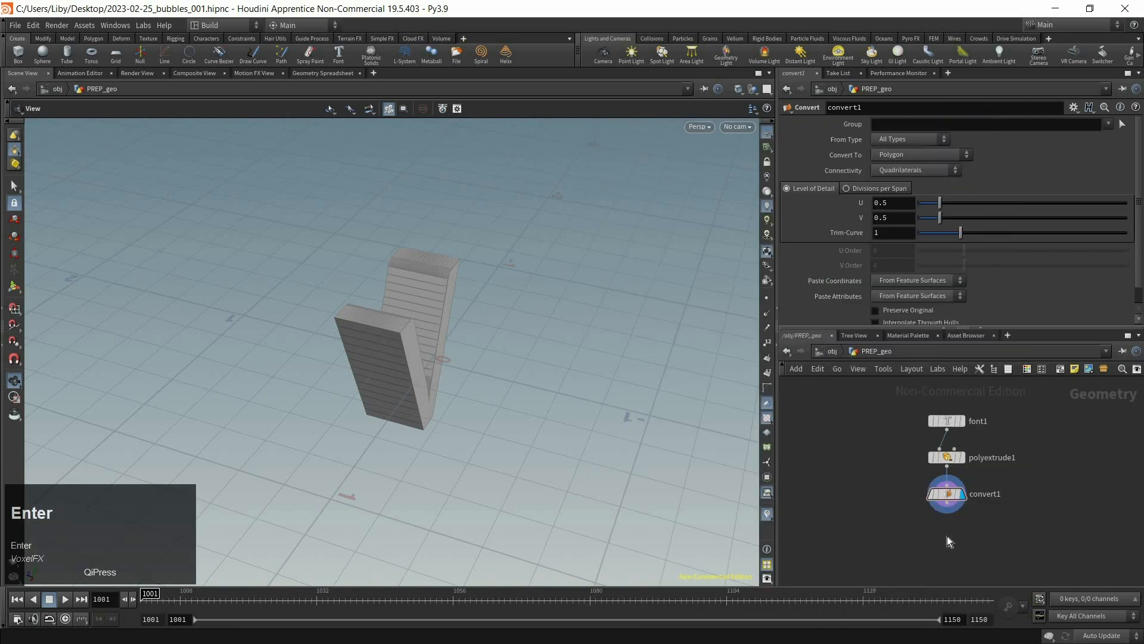
click(948, 536)
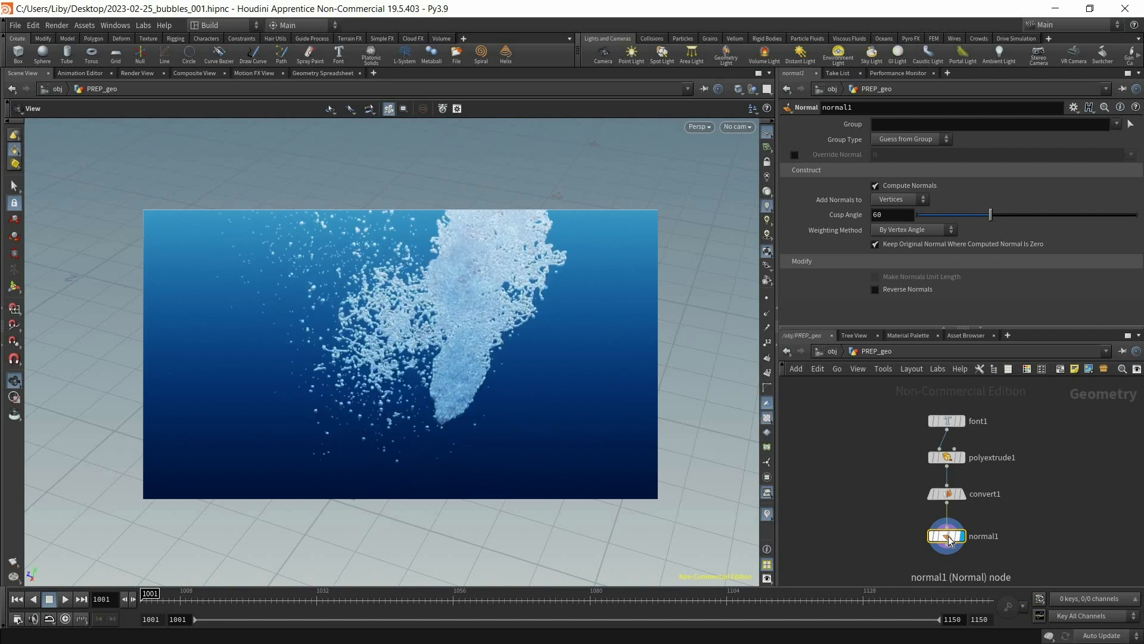
Connect a Transform node to the Normal node's output, display its result and align it beneath in the column.
click(948, 544)
key(Tab)
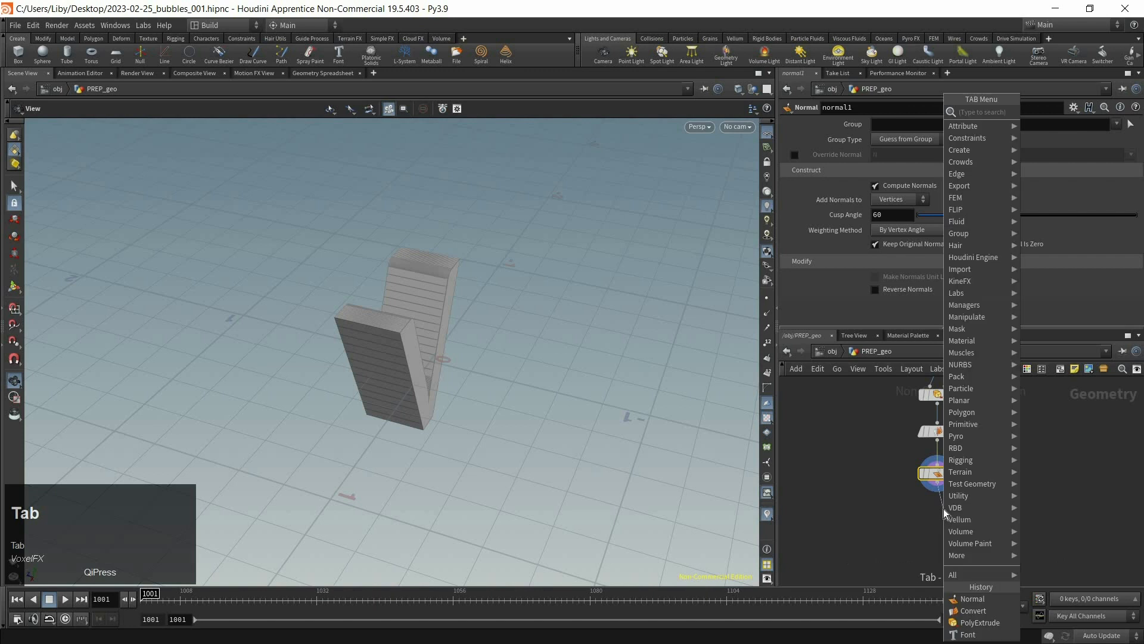
text(tra)
key(Down)
key(Down)
key(Return)
click(942, 509)
click(963, 490)
drag(943, 511, 939, 511)
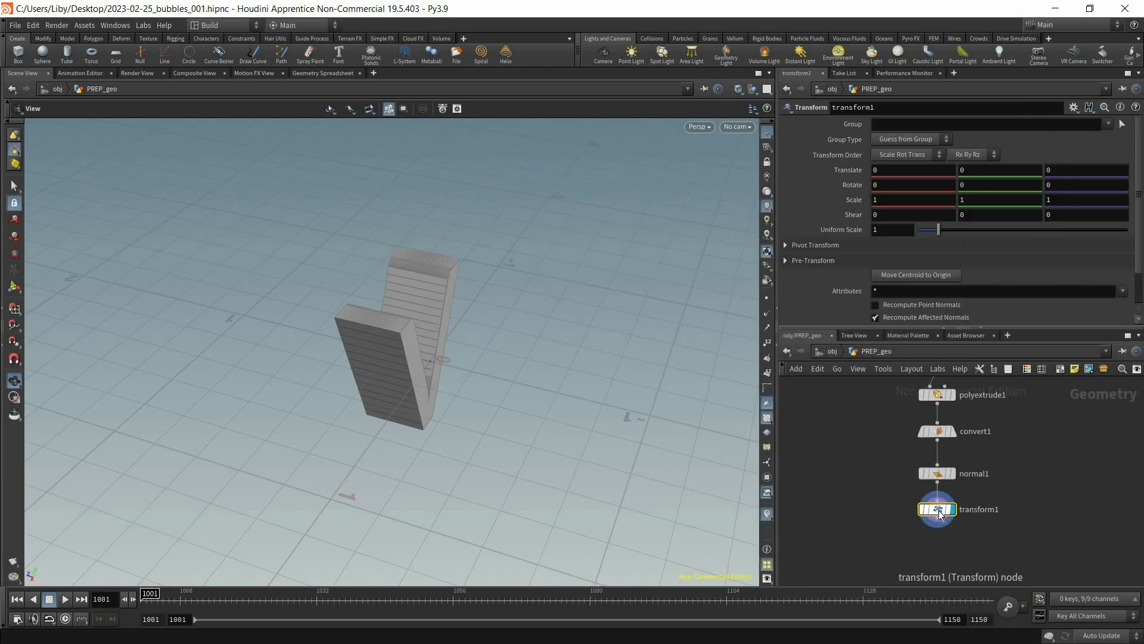
mouse_move(939, 516)
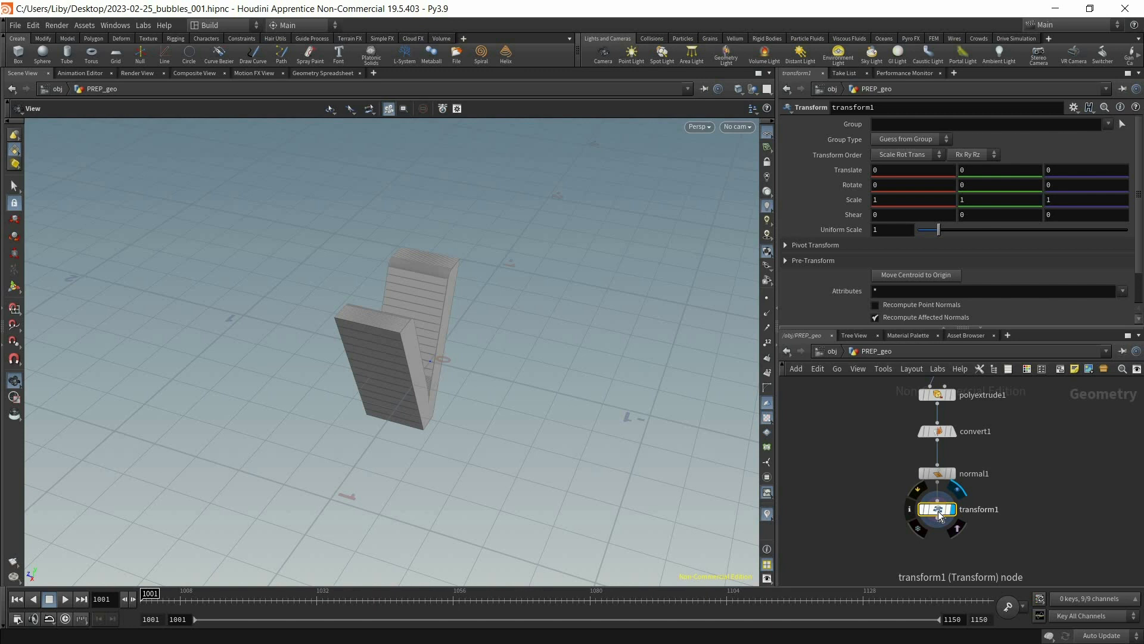
Create a new camera from a front-on view of the letter V.
alt+drag(490, 295, 439, 396)
alt+right_drag(439, 396, 460, 357)
alt+middle_drag(460, 358, 510, 288)
alt+drag(511, 289, 489, 335)
alt+middle_drag(489, 335, 494, 420)
click(745, 126)
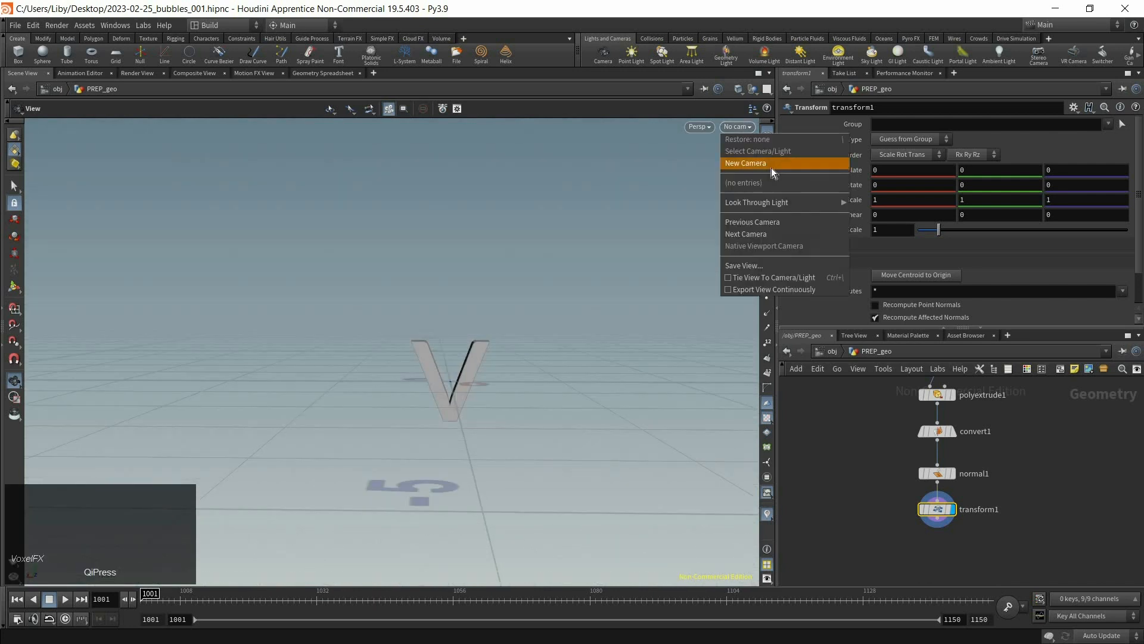
click(767, 165)
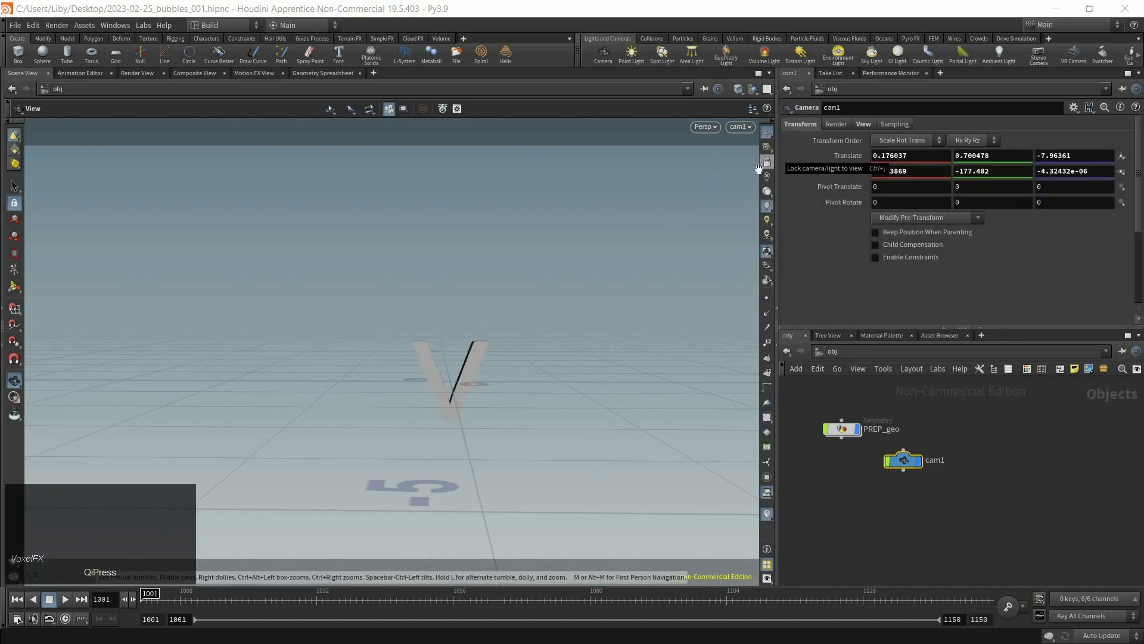
Lock the camera to the view, reframe the letter V straight-on and smaller from the front, and unlock the camera.
click(767, 162)
alt+drag(567, 338, 502, 342)
alt+right_drag(502, 342, 539, 292)
alt+middle_drag(539, 291, 521, 310)
alt+drag(521, 309, 518, 312)
alt+middle_drag(513, 342, 520, 346)
alt+right_drag(521, 346, 521, 342)
alt+drag(521, 342, 522, 341)
click(767, 163)
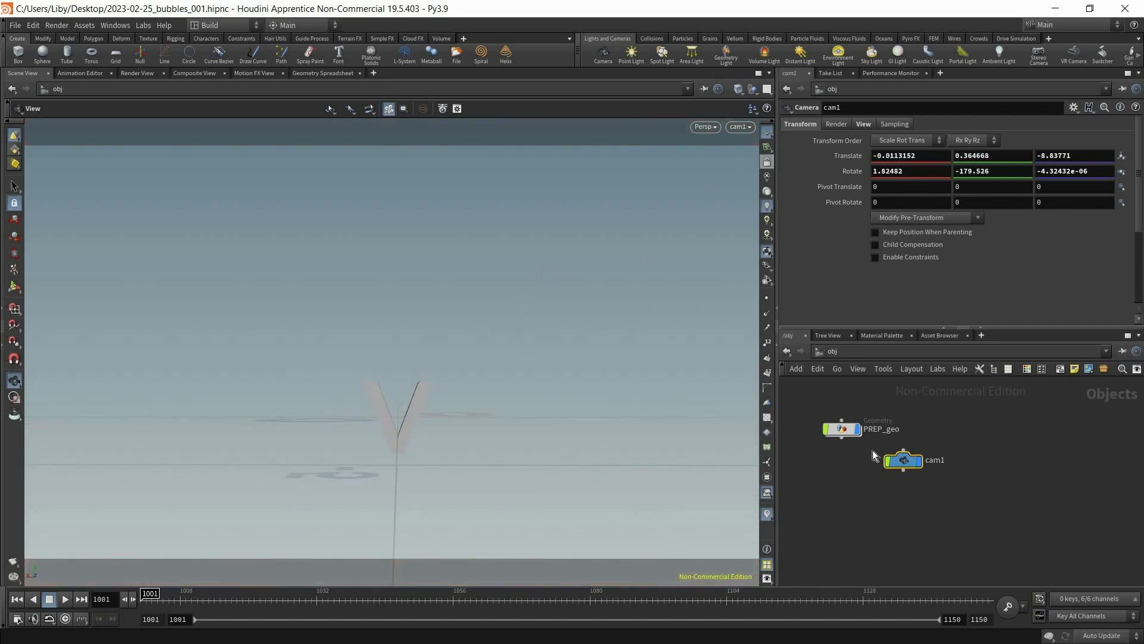
Place the camera node beneath PREP_geo and rename it renderCam.
drag(875, 459, 846, 463)
double_click(879, 466)
text(ren)
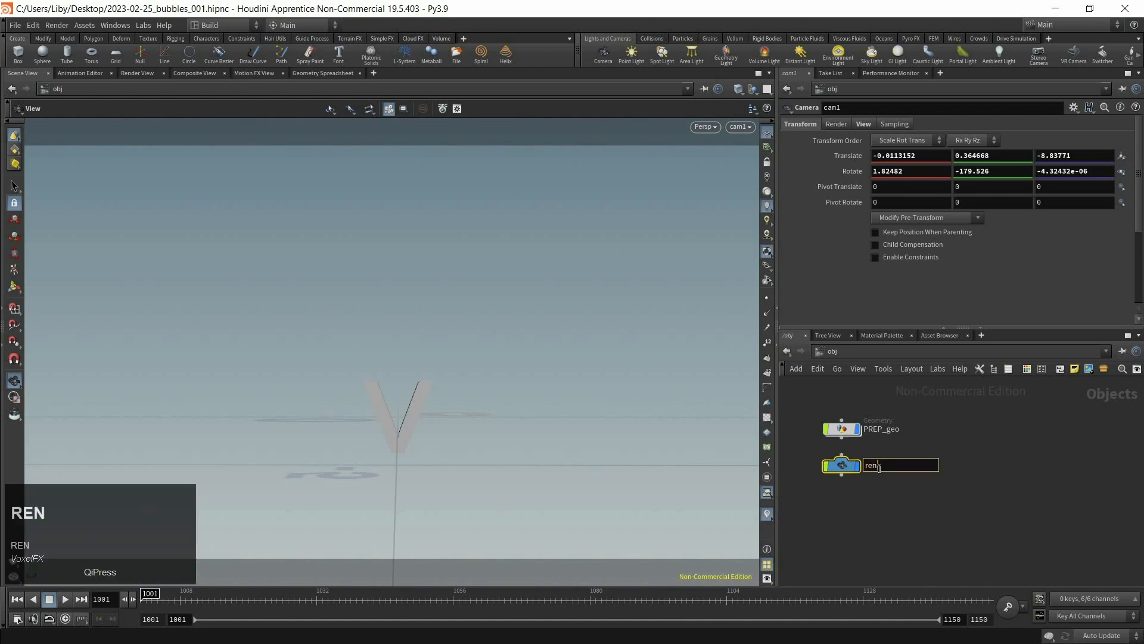
text(derCam)
key(Return)
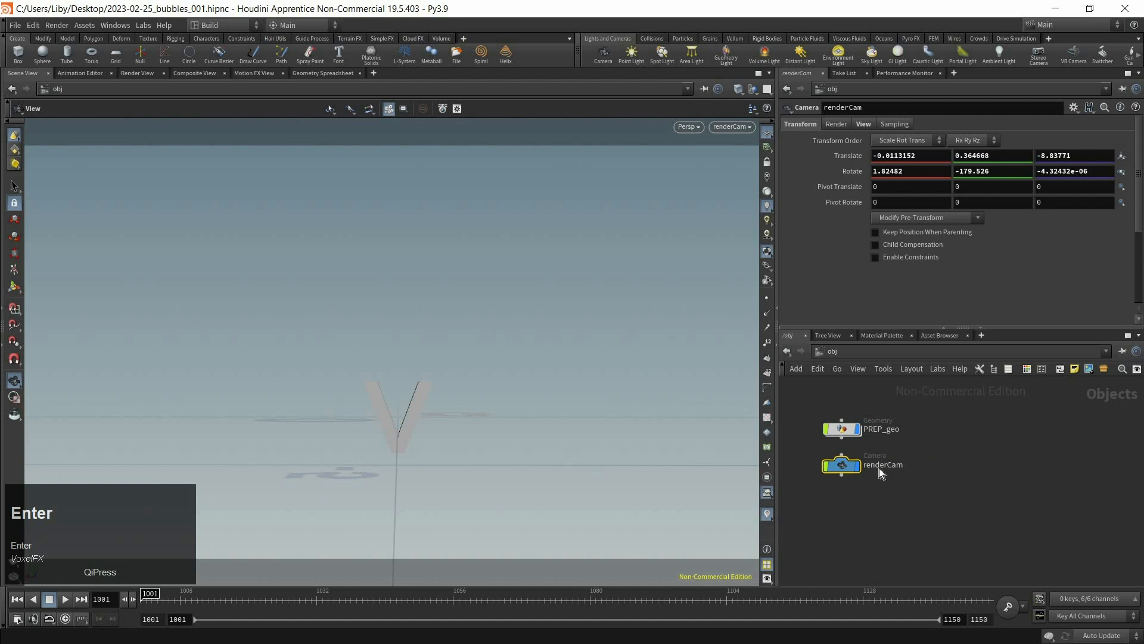
Inside PREP_geo, use the Transform node to move the letter to the camera frame's upper corner, about 2.61 in X and 2.38 in Y.
click(846, 431)
key(i)
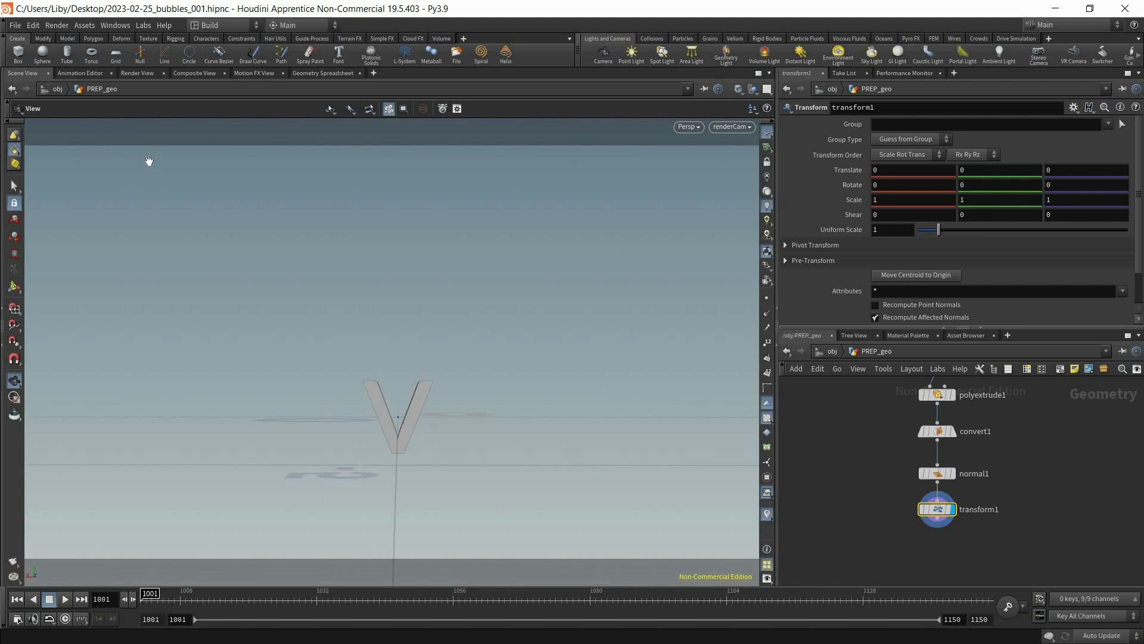
key(ctrl)
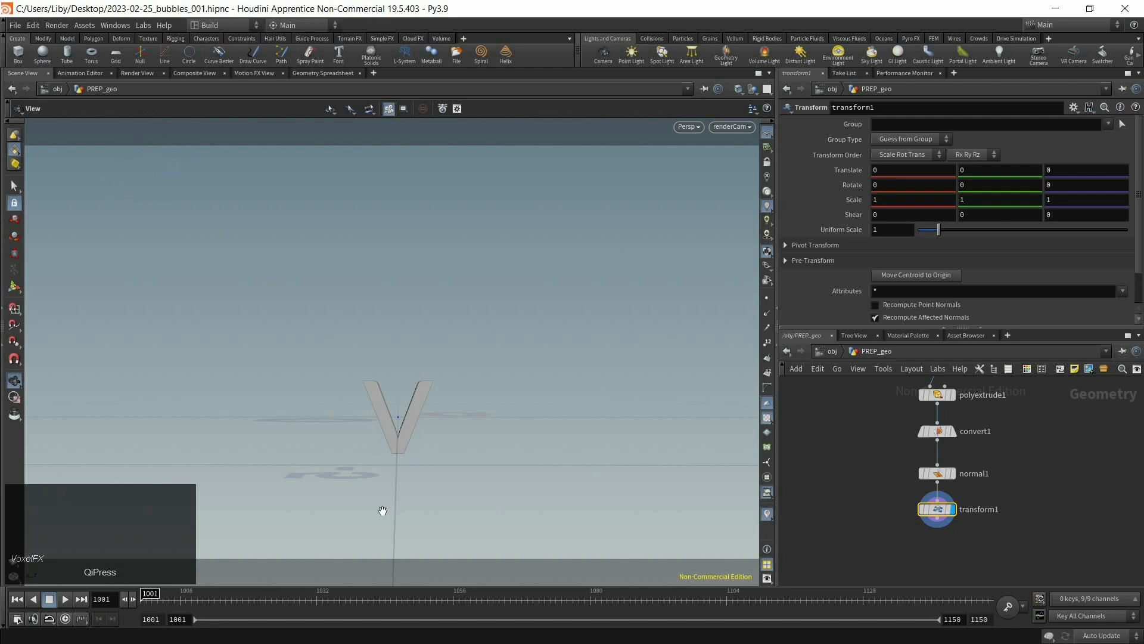
key(ctrl)
key(ctrl)
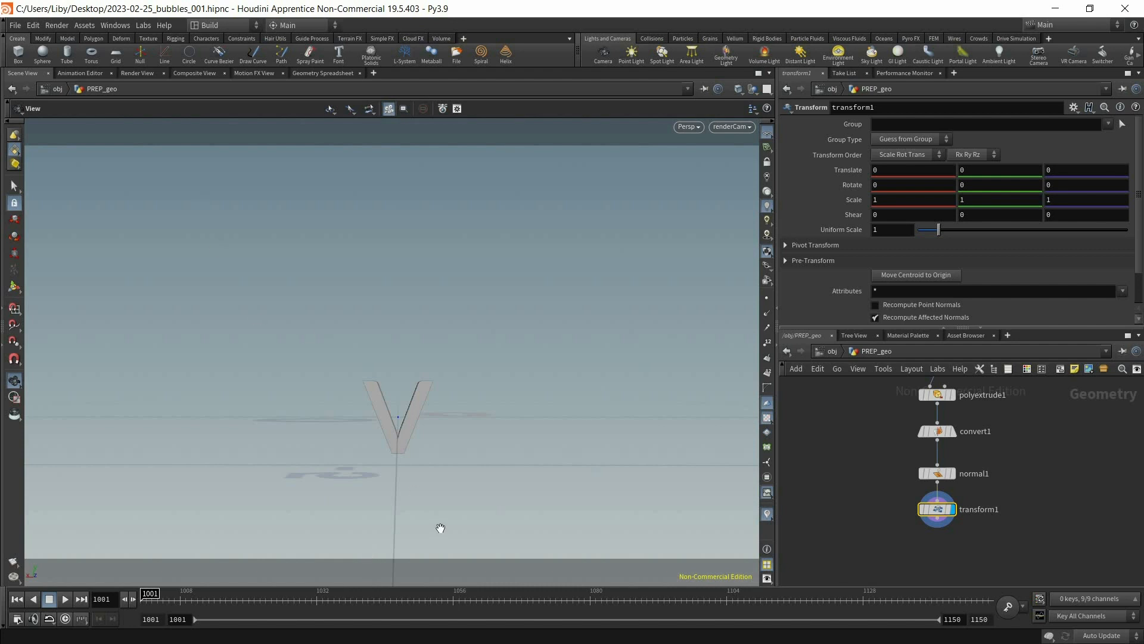
key(t)
drag(396, 405, 190, 141)
drag(134, 179, 99, 180)
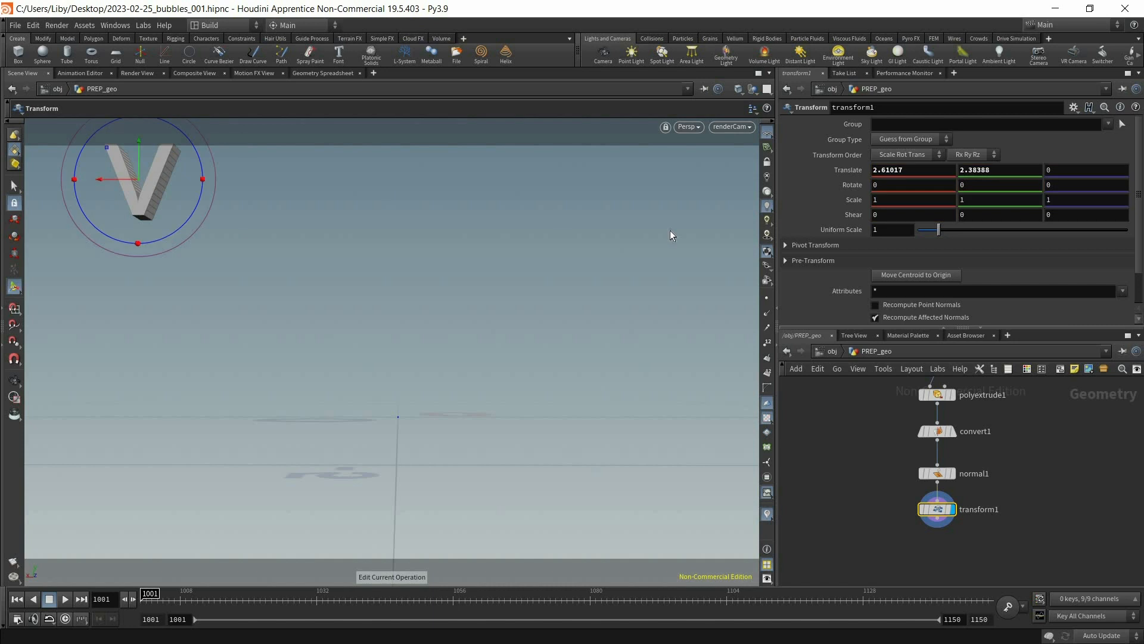
Keyframe the Transform node's Translate values at frames 1001 and 1150 with the letter in the same corner position.
alt+click(834, 172)
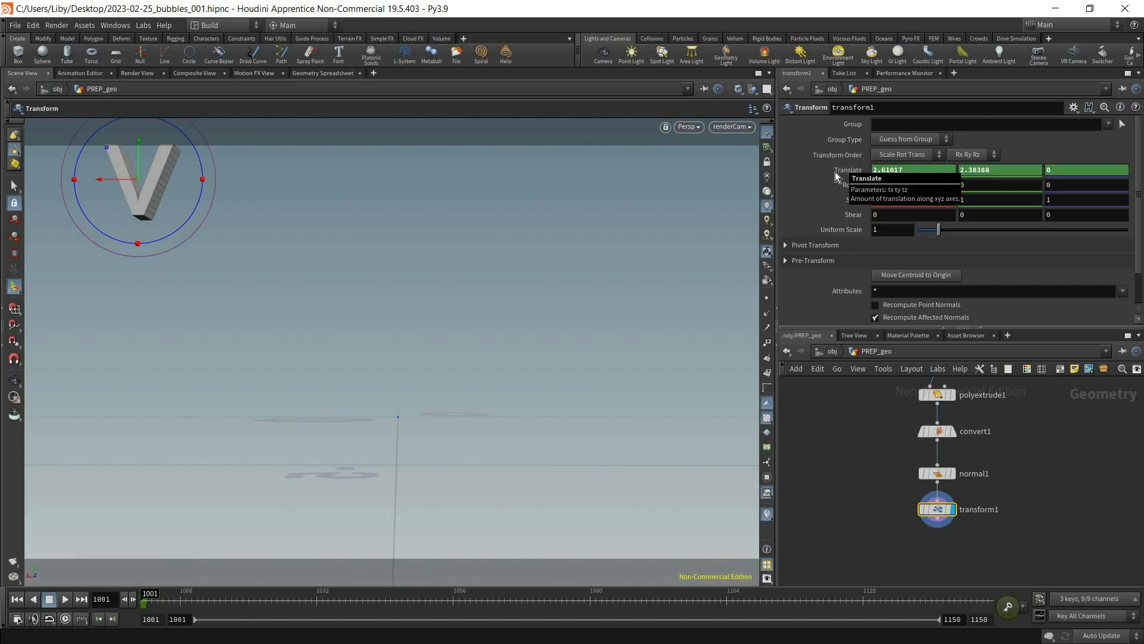
right_click(840, 170)
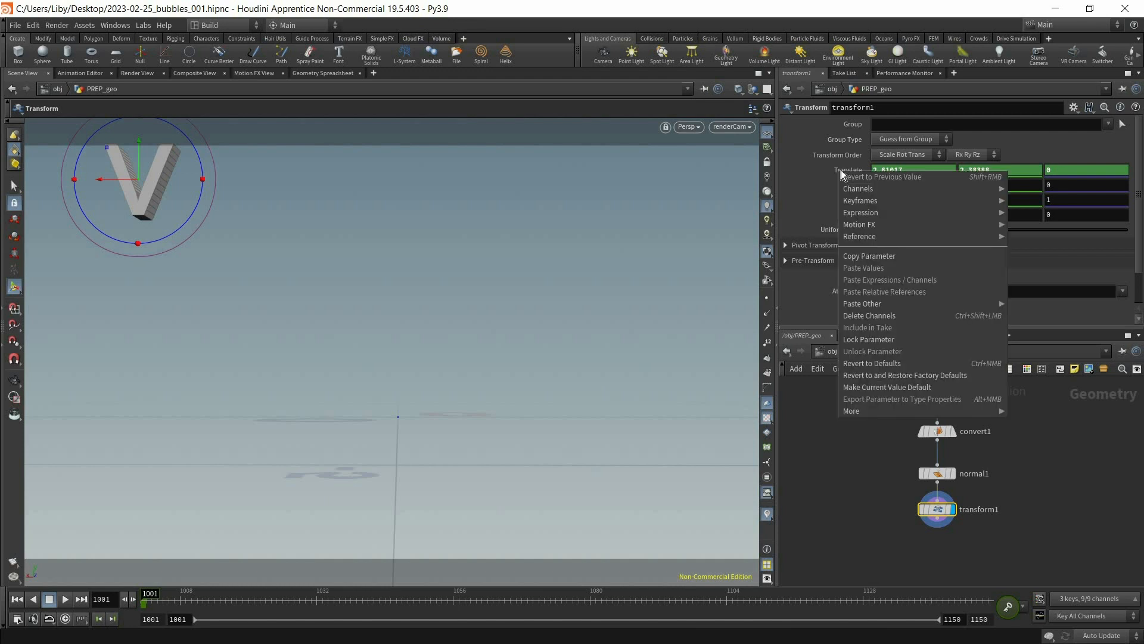
mouse_move(874, 202)
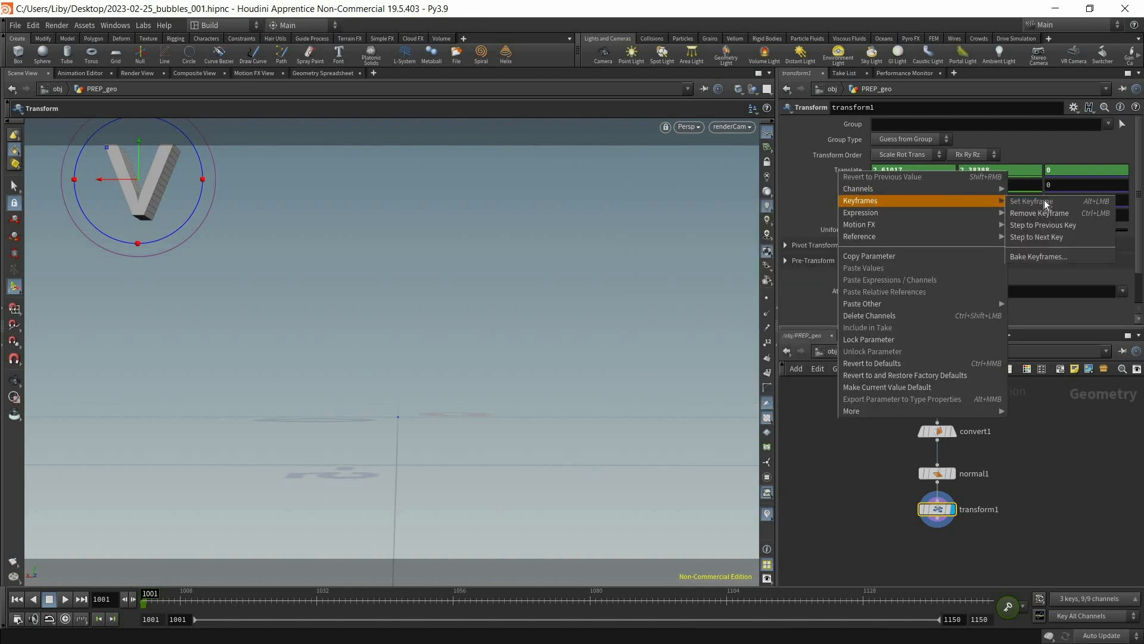
click(451, 614)
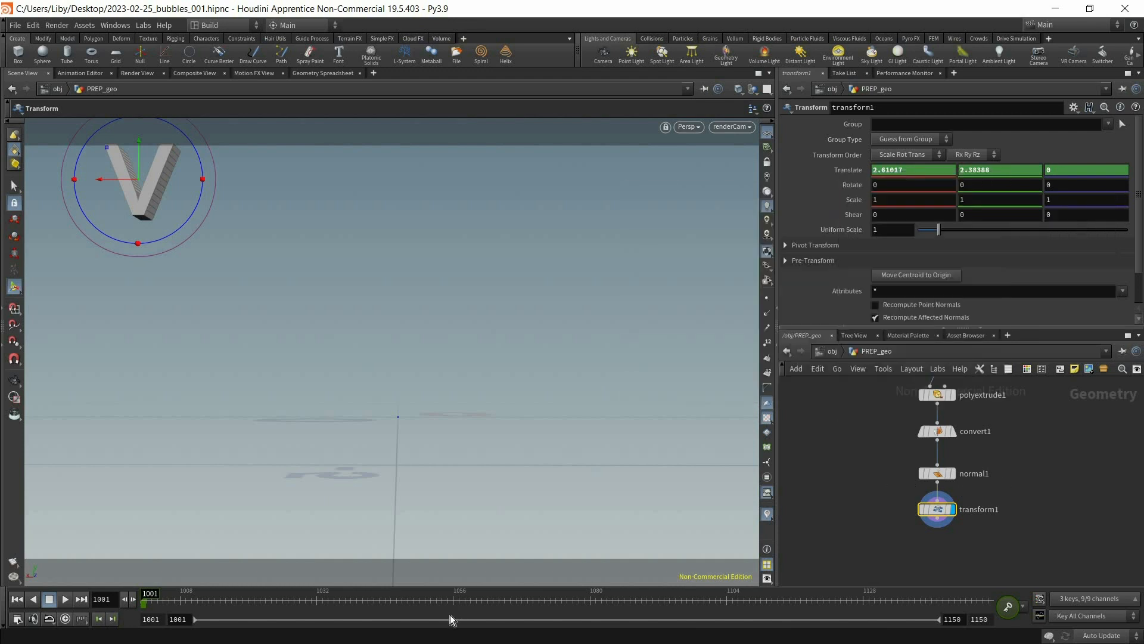
drag(940, 608, 992, 606)
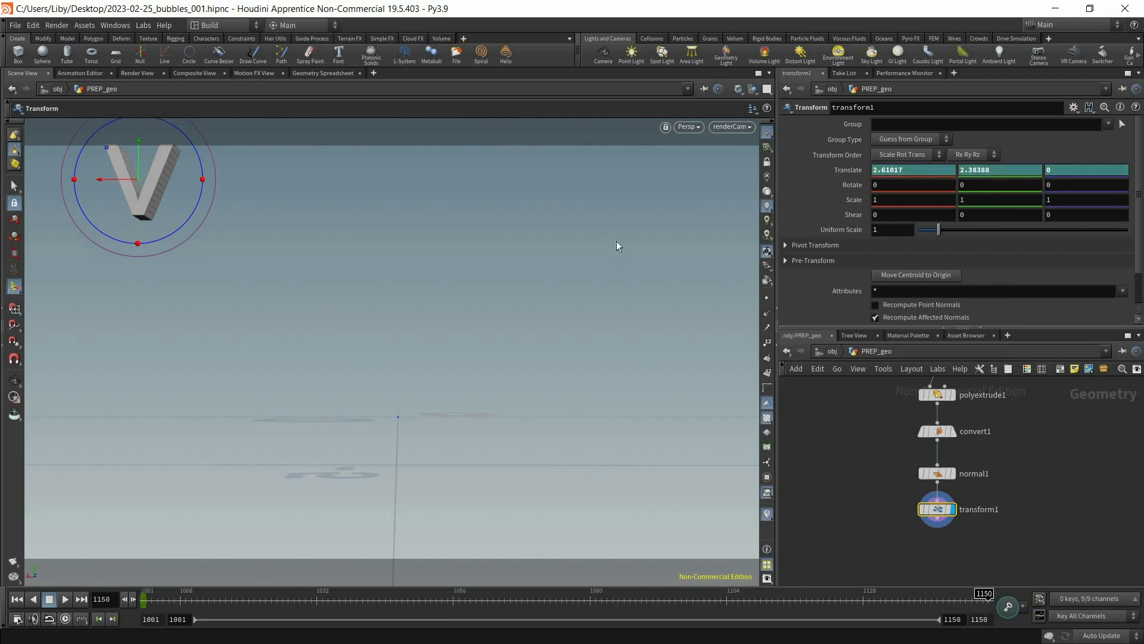
alt+click(827, 175)
At frame 1075, move the letter across to the opposite upper corner, X about -2.38, and keyframe its translation.
click(562, 602)
drag(107, 181, 604, 184)
key(ctrl+z)
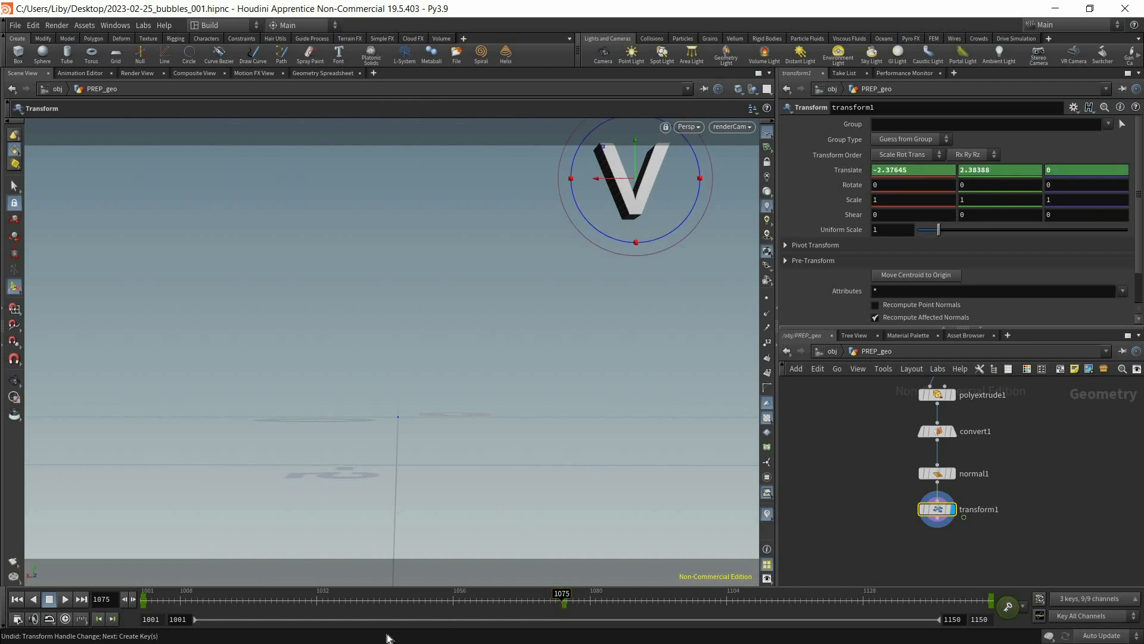
At frame 1040, lower the letter to the bottom area of the camera frame and keyframe its position.
click(357, 600)
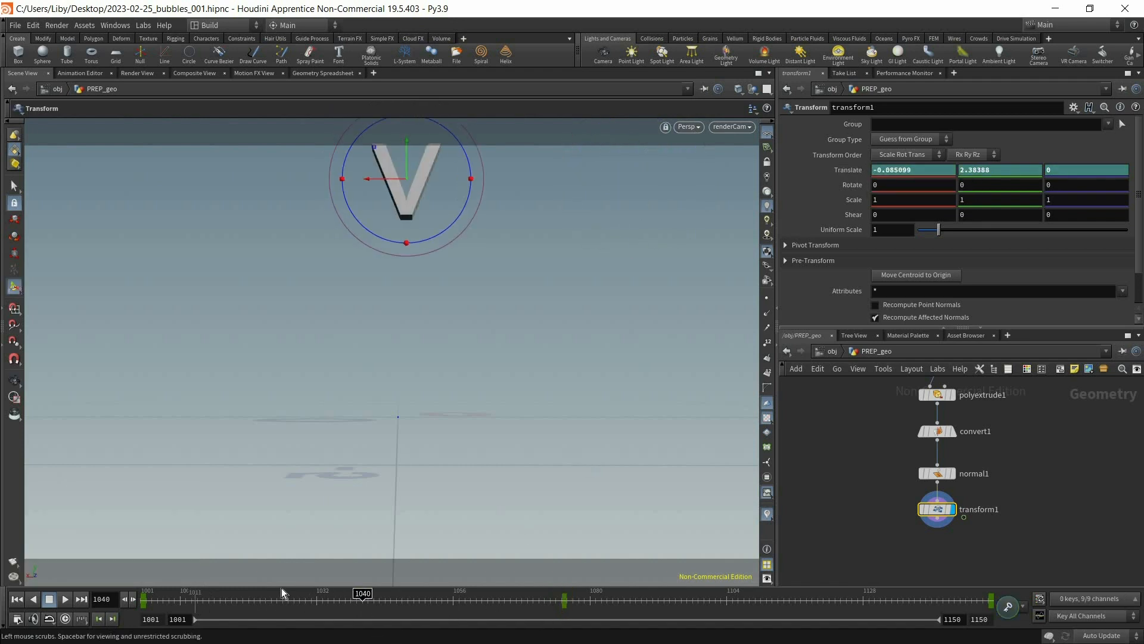
drag(410, 150, 441, 425)
key(r)
key(alt)
key(k)
At frame 1112, lower the letter to about -0.49 in Y and keyframe its translation.
click(796, 609)
drag(797, 610, 774, 612)
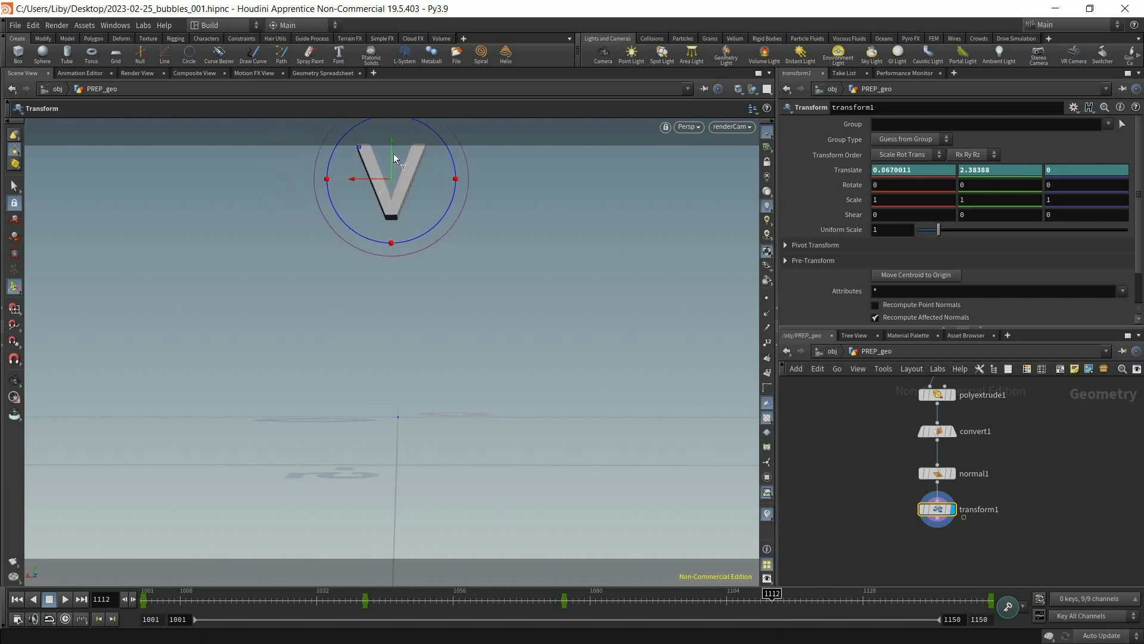
drag(393, 379, 392, 458)
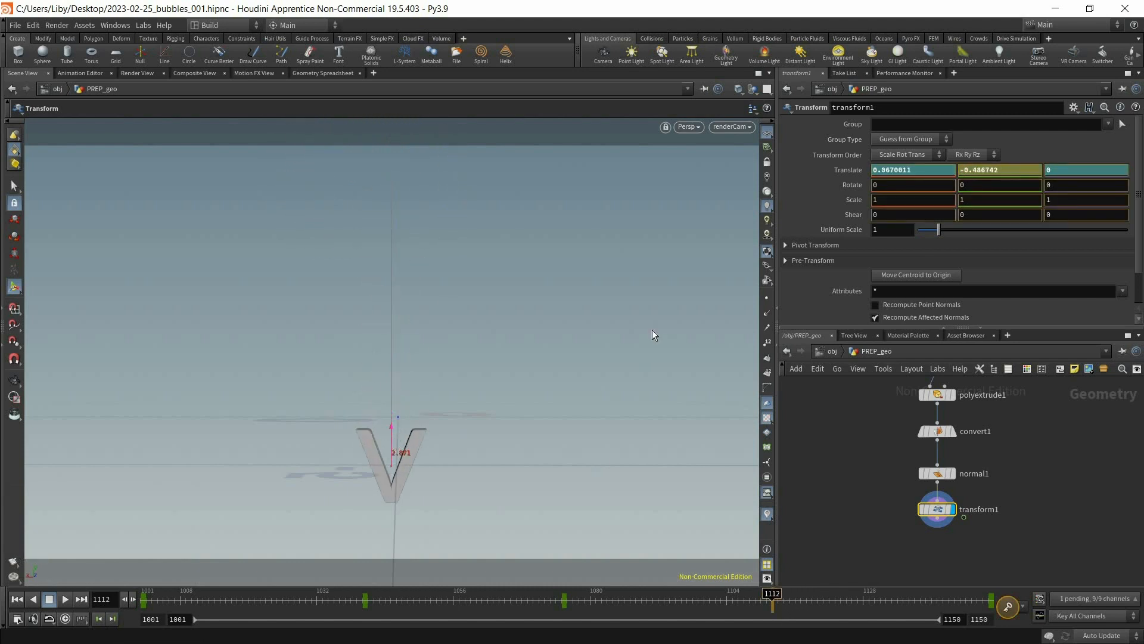
key(alt)
alt+click(842, 170)
Play the letter's animation briefly, return to frame 1001 and turn on real-time playback.
click(66, 599)
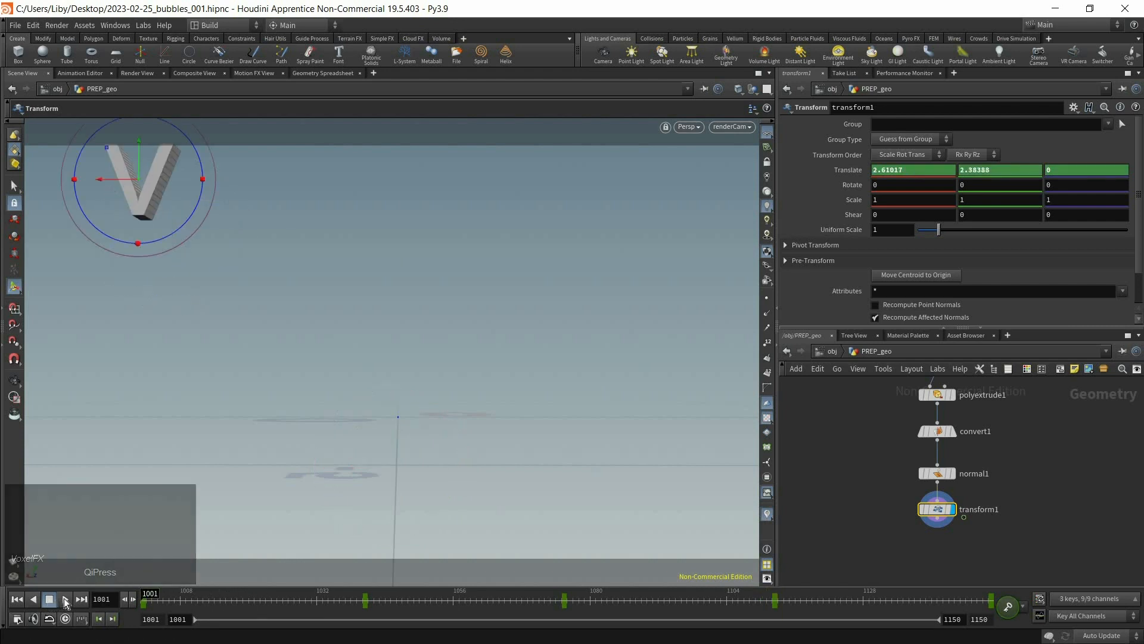
click(68, 599)
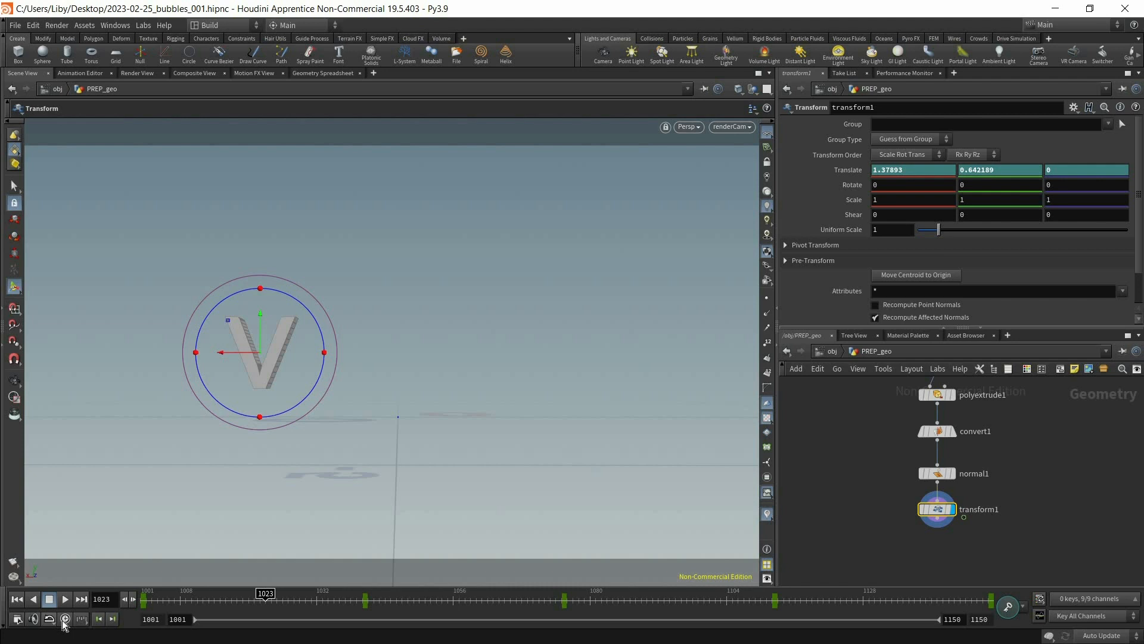
key(ctrl)
drag(79, 601, 67, 620)
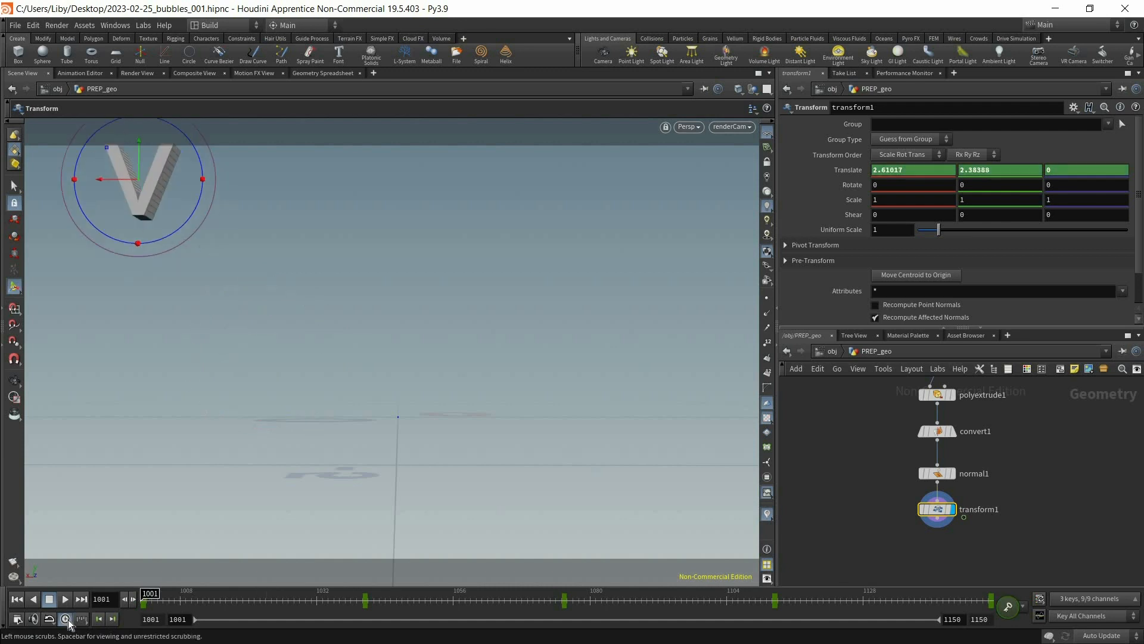
Check the frame rate in the global animation options, close them and play the letter's looping motion at real-time speed.
key(ctrl)
key(ctrl)
key(ctrl)
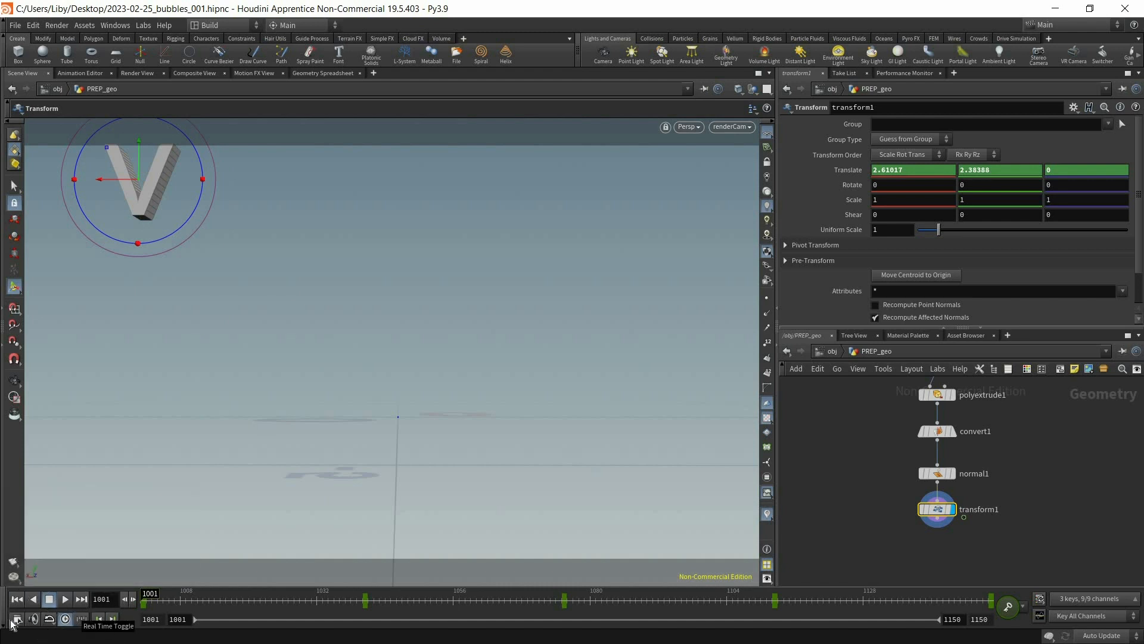
key(ctrl)
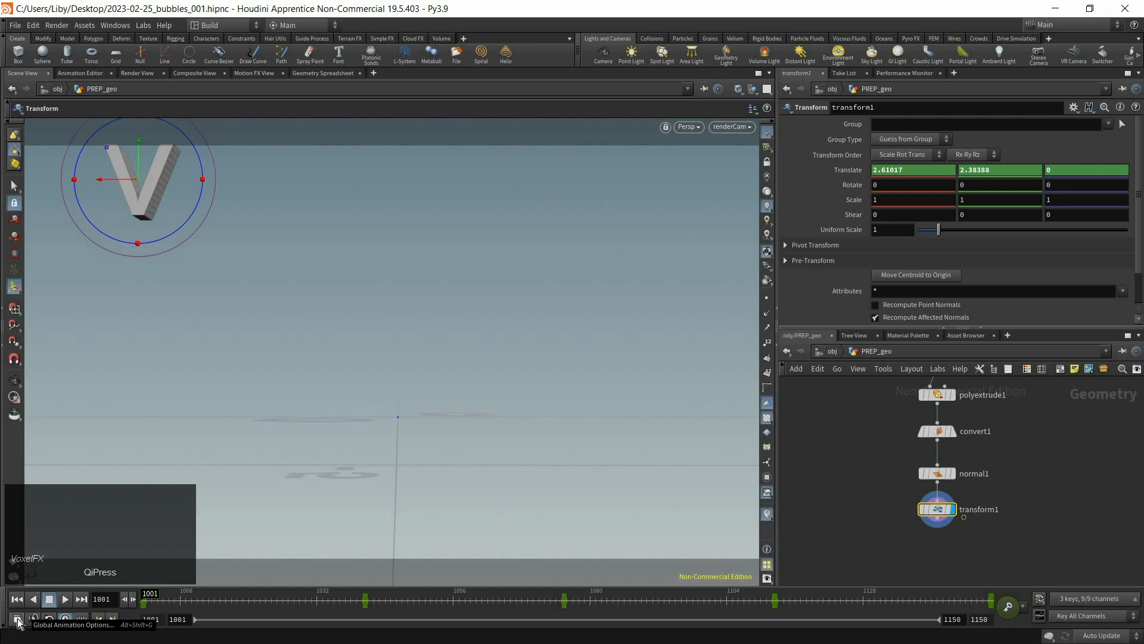
click(17, 620)
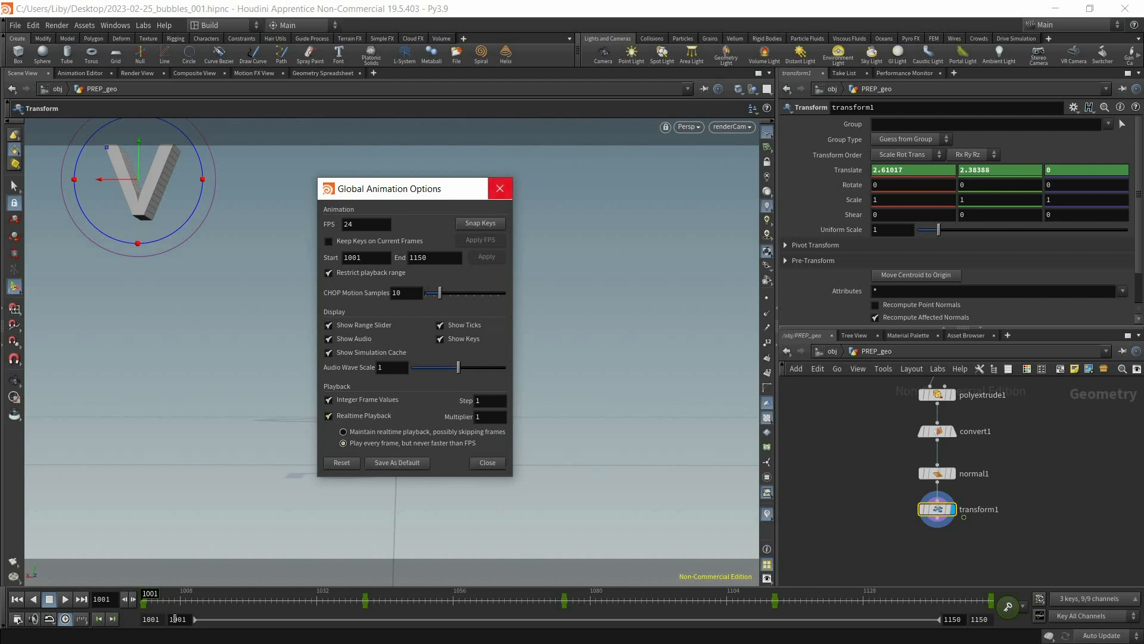
click(500, 189)
click(65, 599)
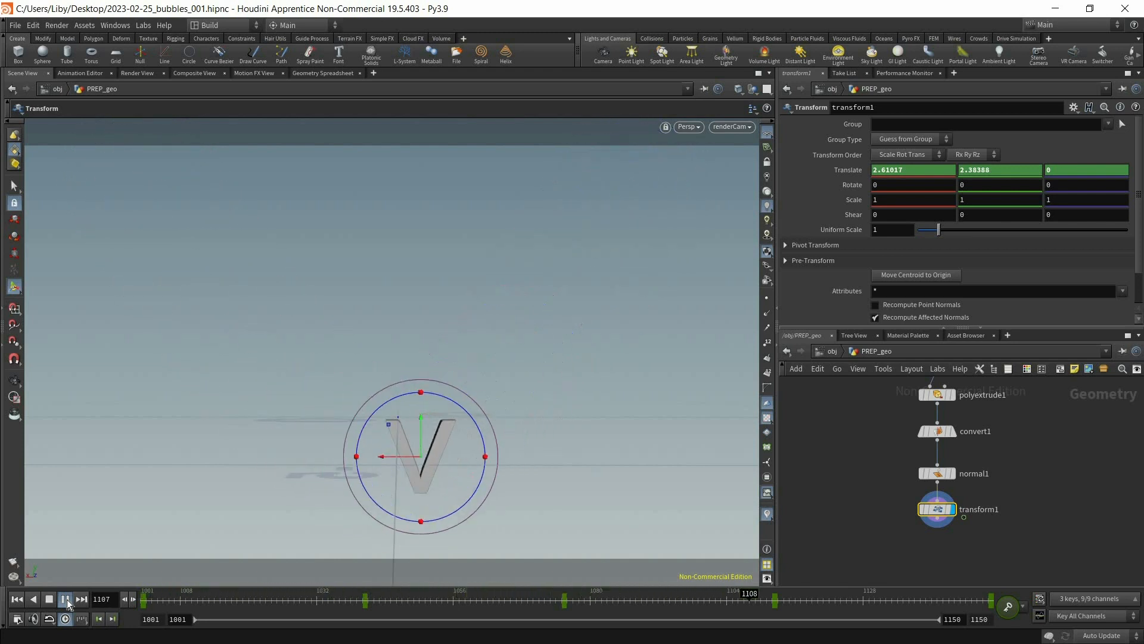
click(49, 598)
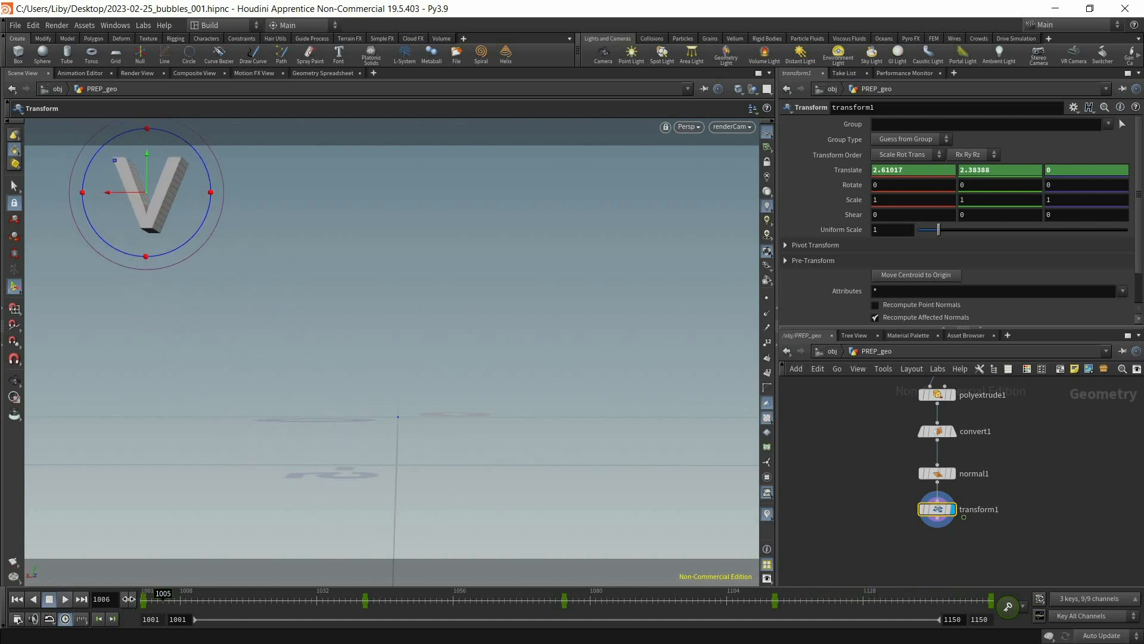
Connect a second Transform node to the output of transform1.
middle_drag(1060, 517, 1037, 480)
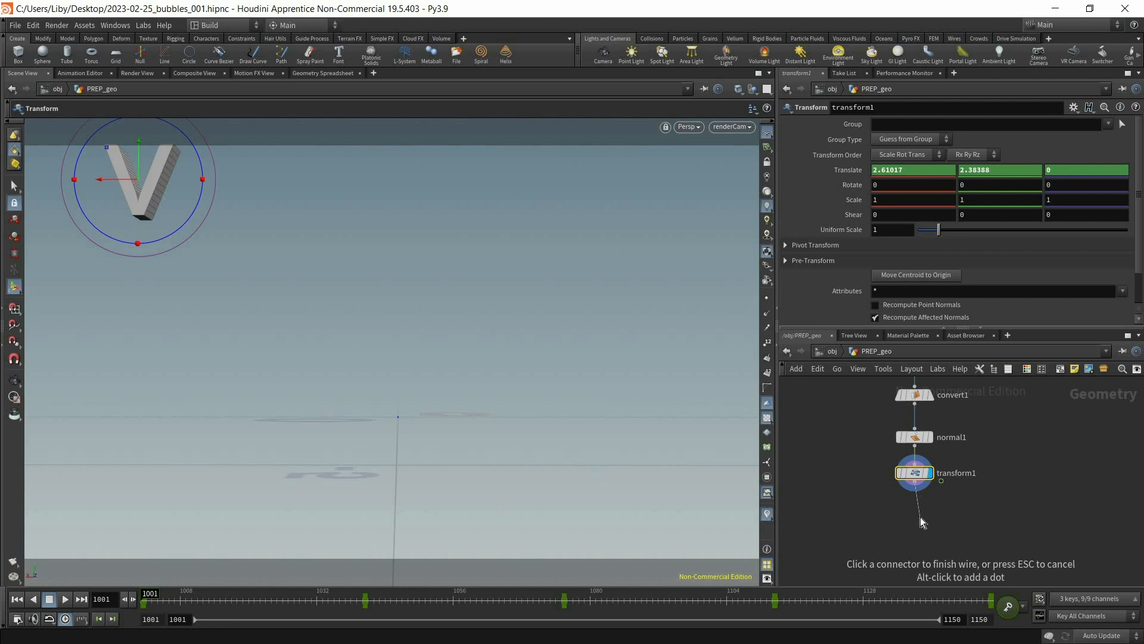
key(Tab)
text(tra)
key(Down)
key(Down)
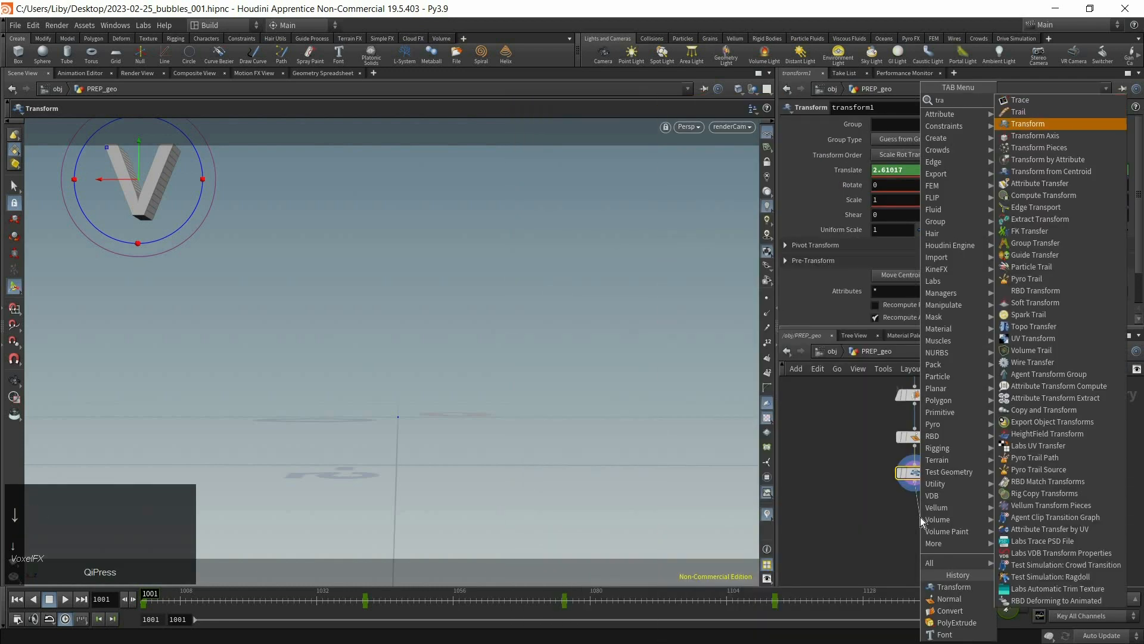
key(Return)
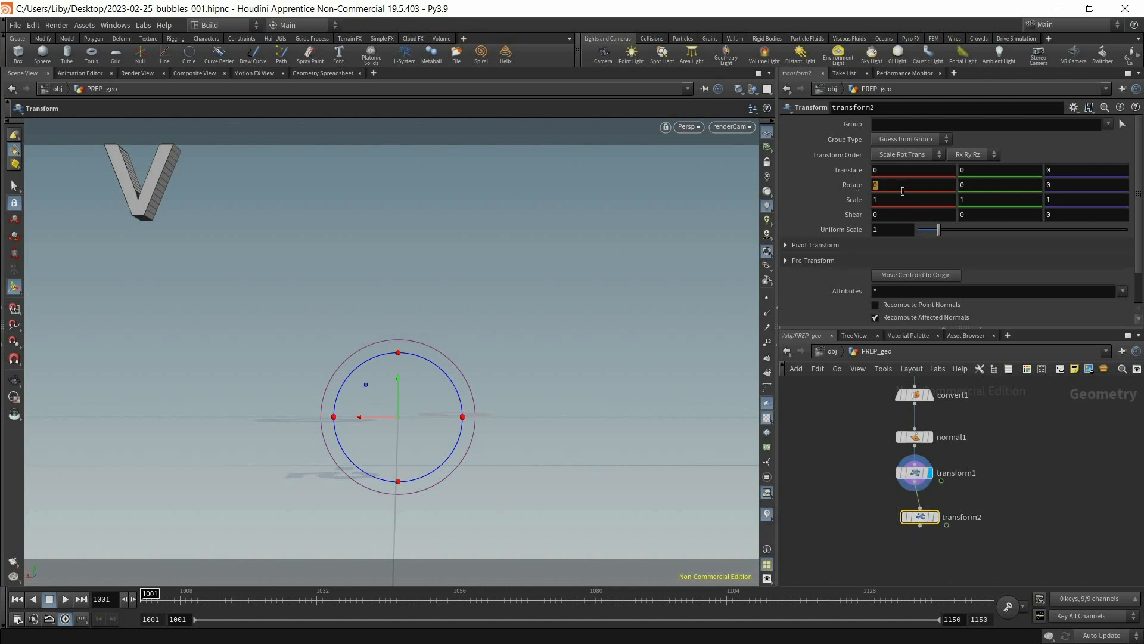
Start an expression sin($F for transform2's X rotation and scrub the timeline to frame 1031.
text(s)
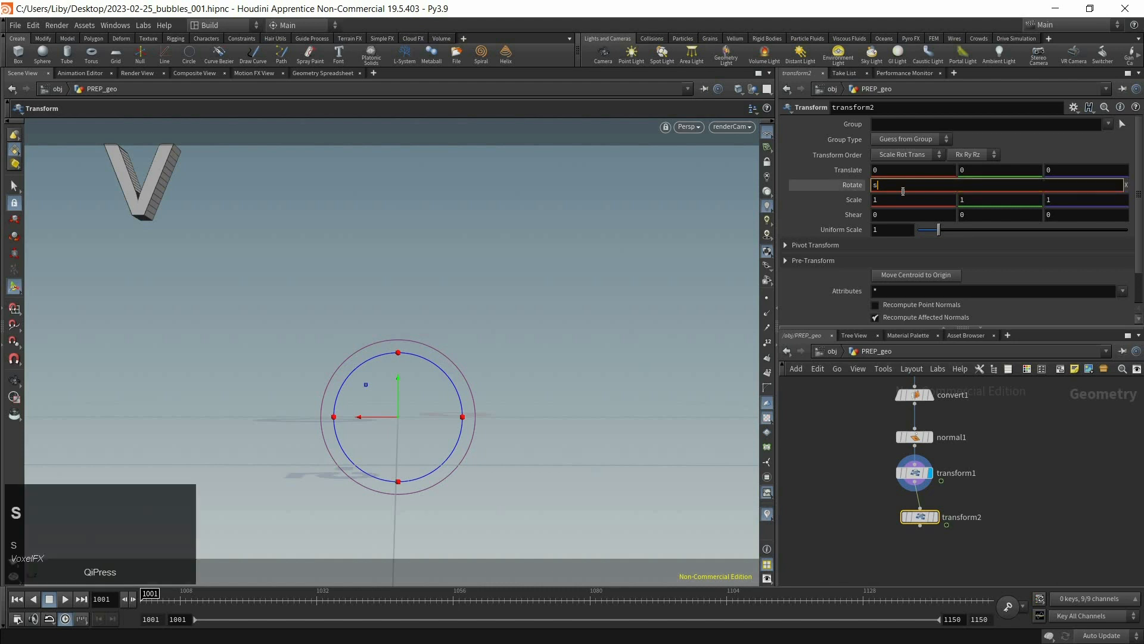
text(in()
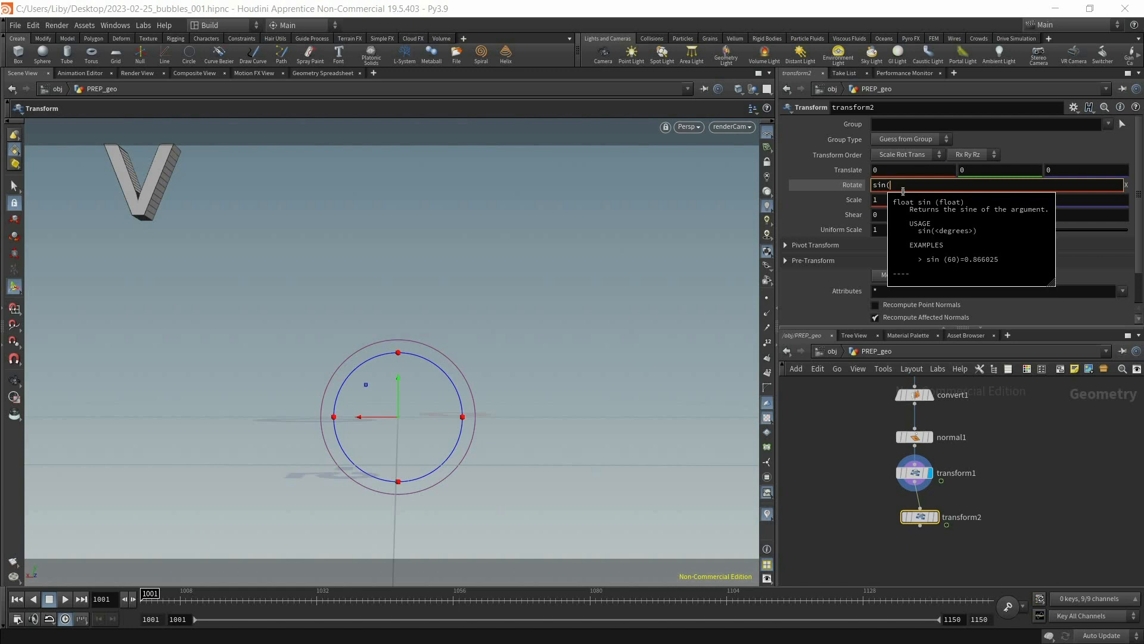
key(shift)
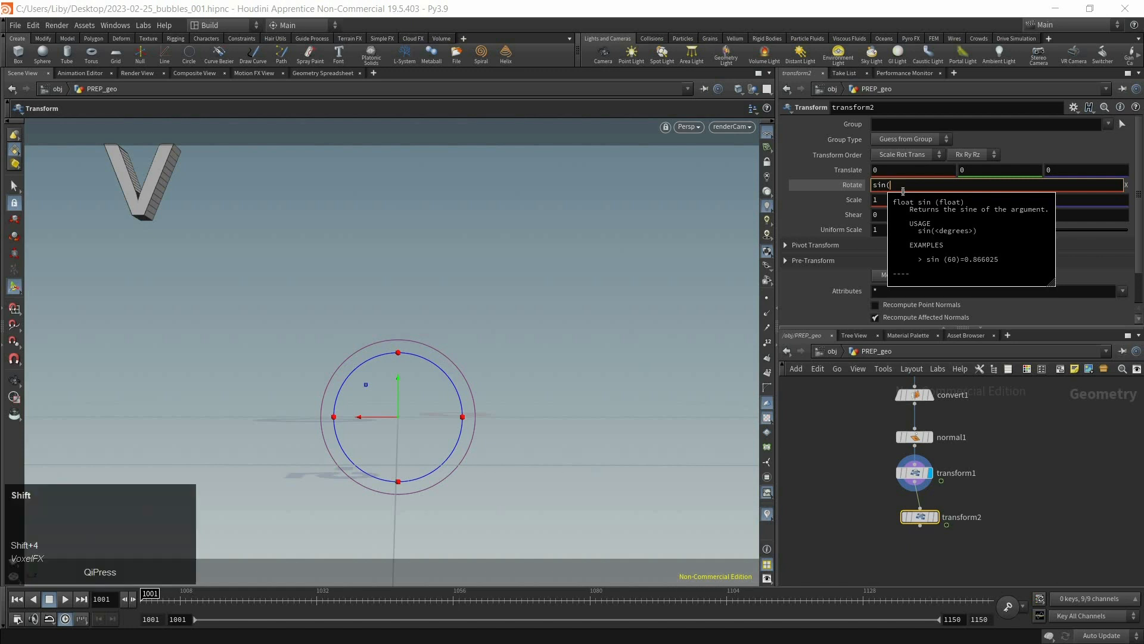
text($FF)
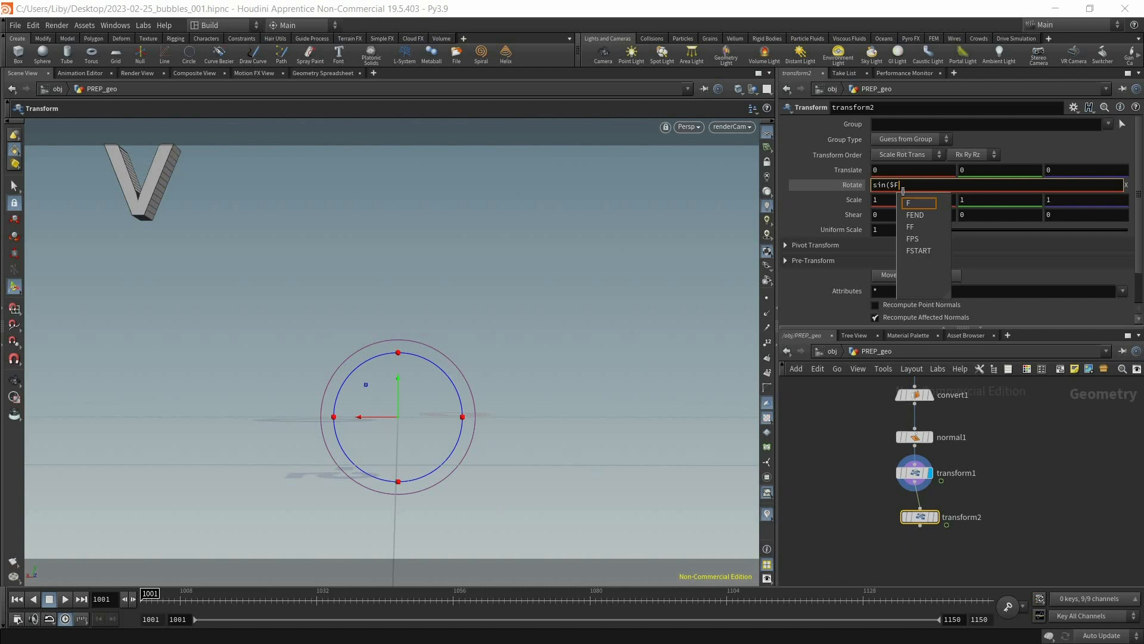
text(F)
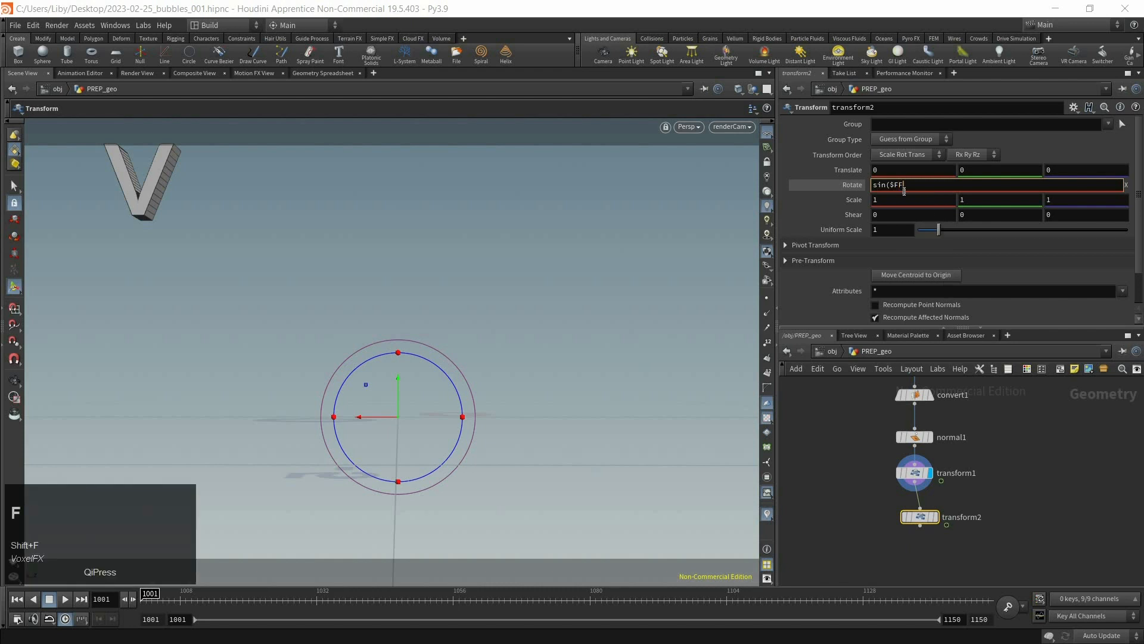
key(BackSpace)
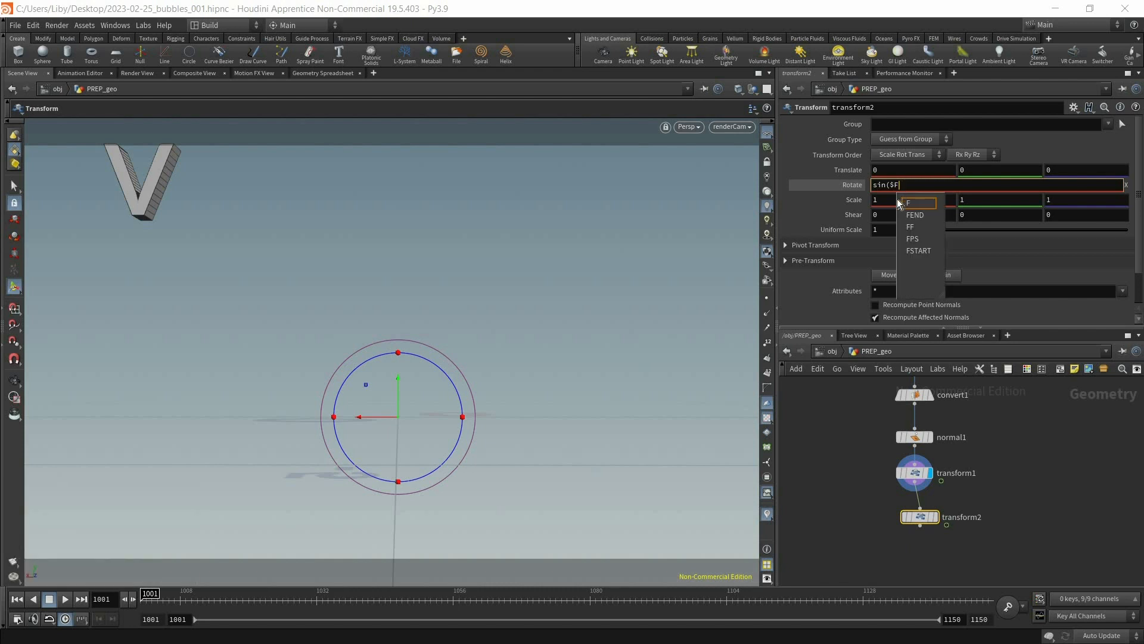
click(316, 603)
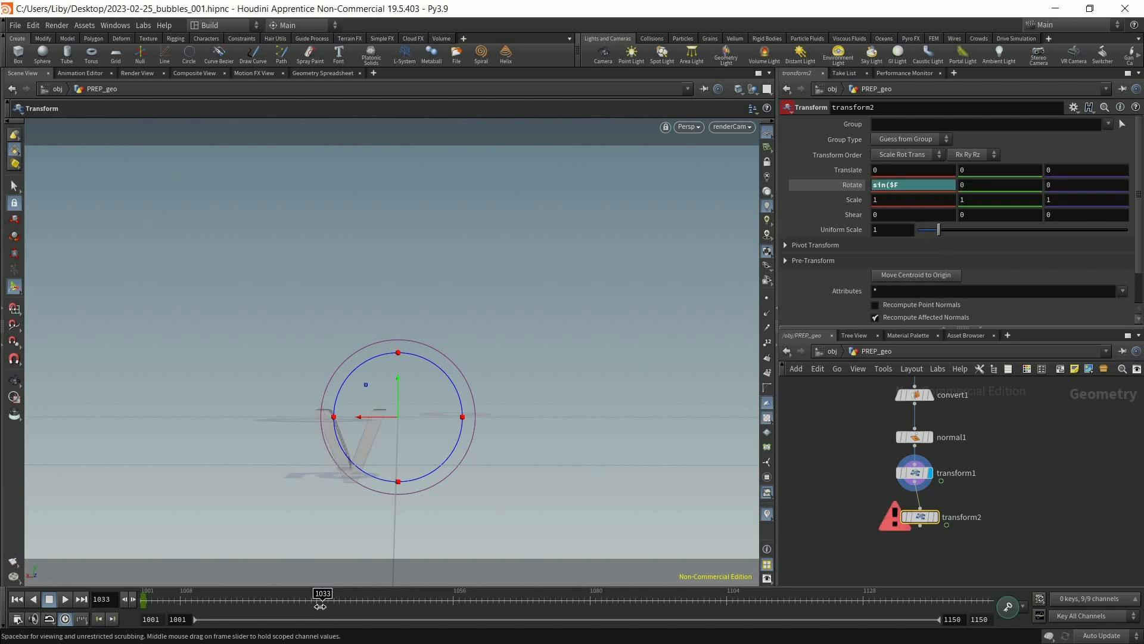
drag(317, 608, 313, 609)
Change the variable in transform2's X rotation expression to $FF and scrub the timeline to frame 1028.
click(917, 185)
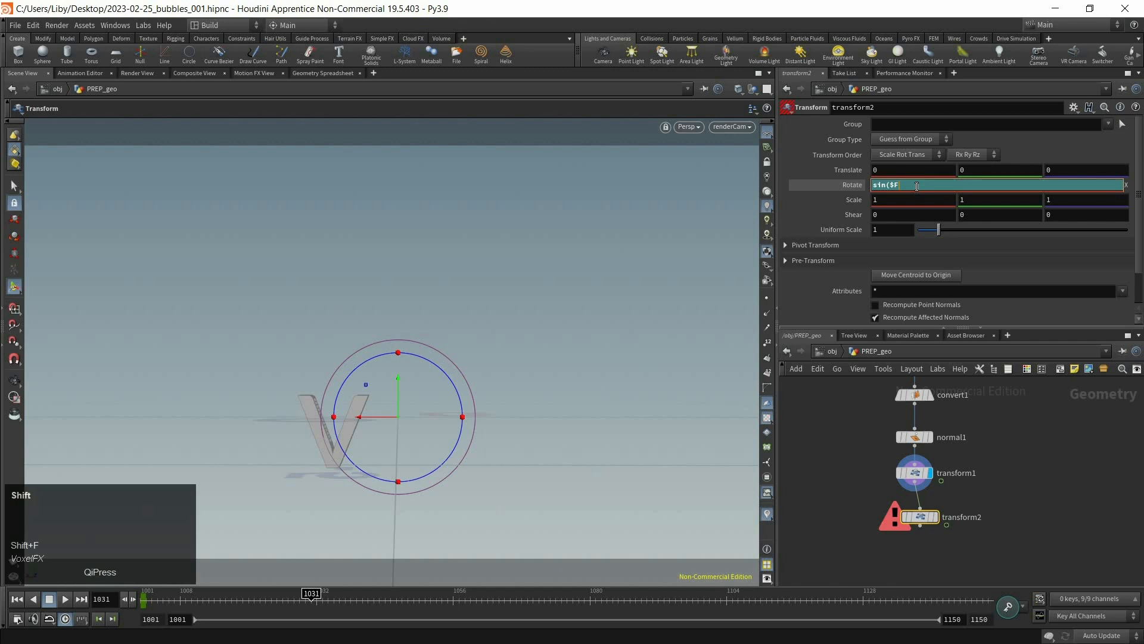
text(D)
text(F)
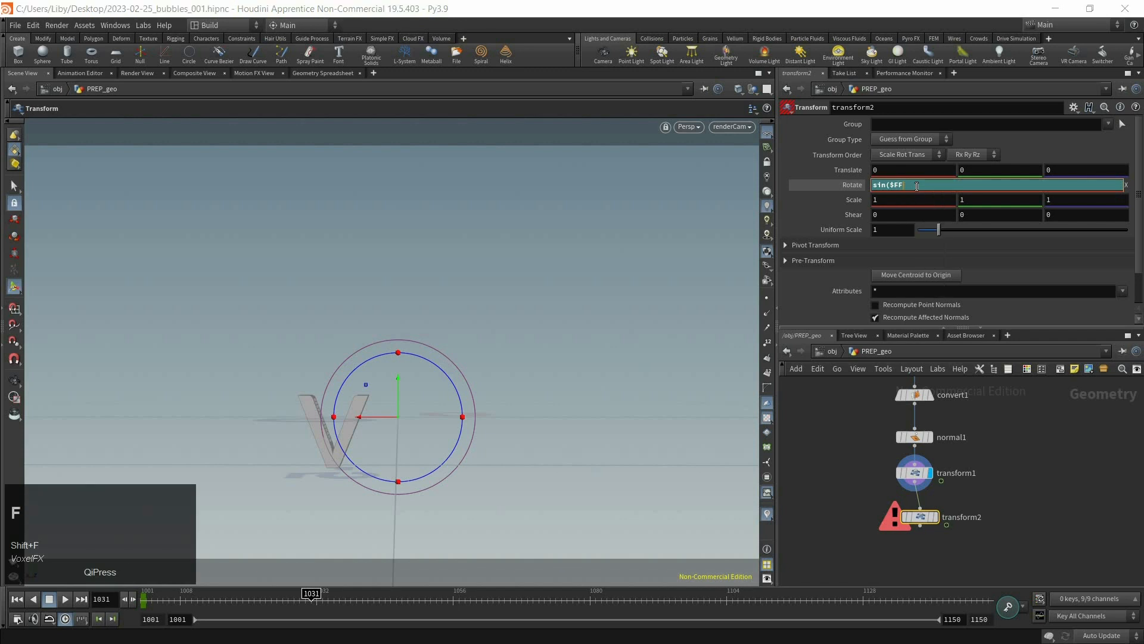
click(312, 606)
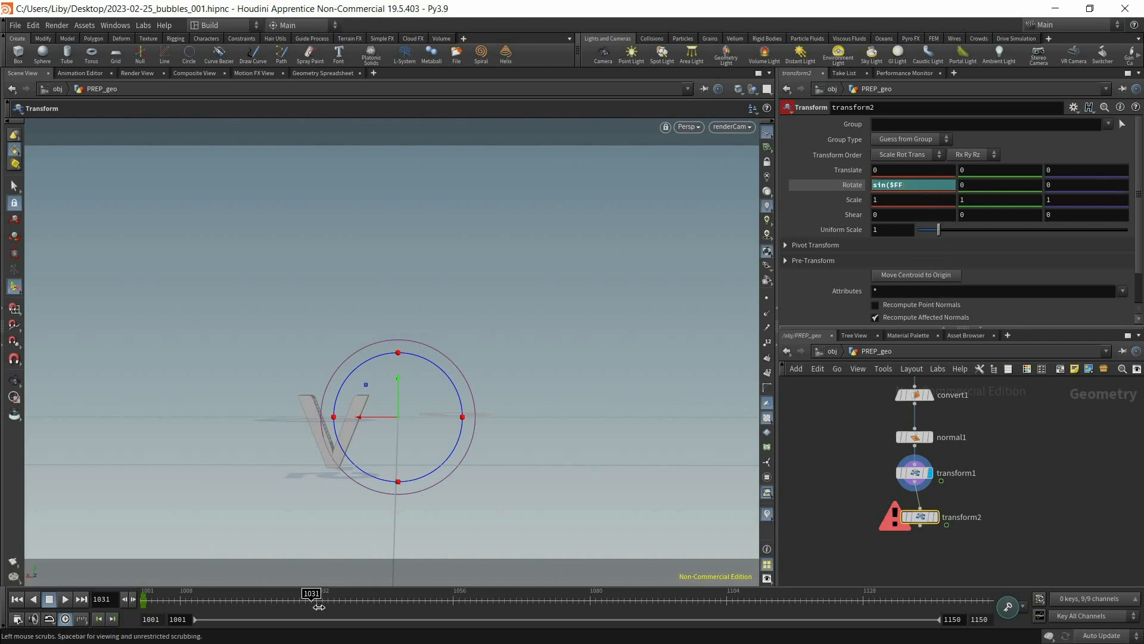
drag(313, 606, 293, 610)
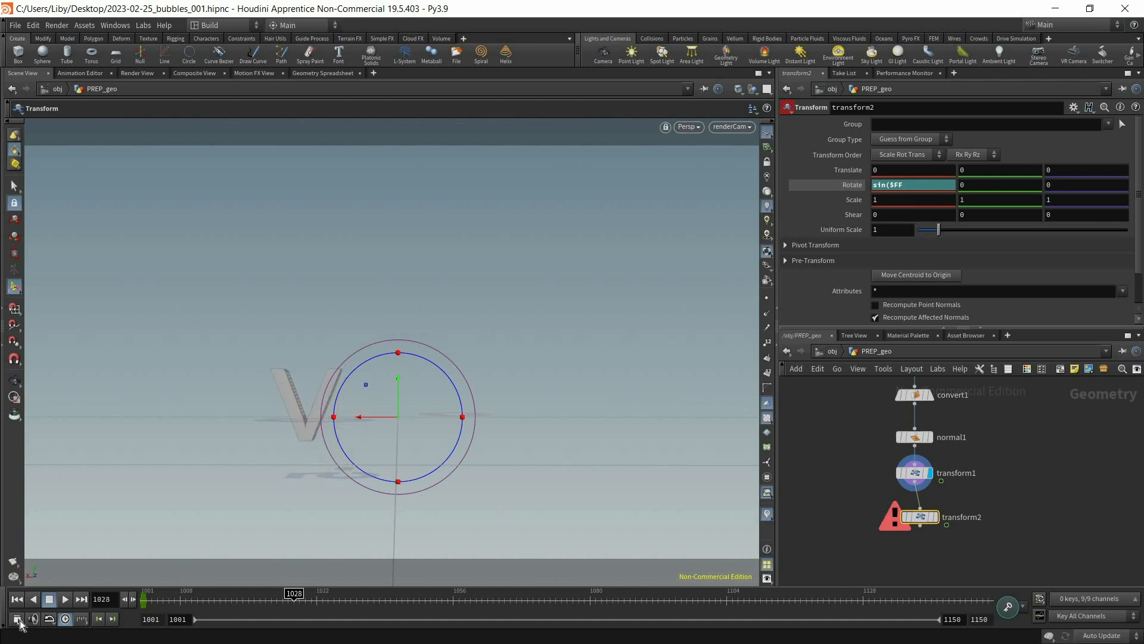
Turn off integer frame values and narrow the playback range to 1010–1046 to scrub to fractional frame 1028.6.
click(18, 621)
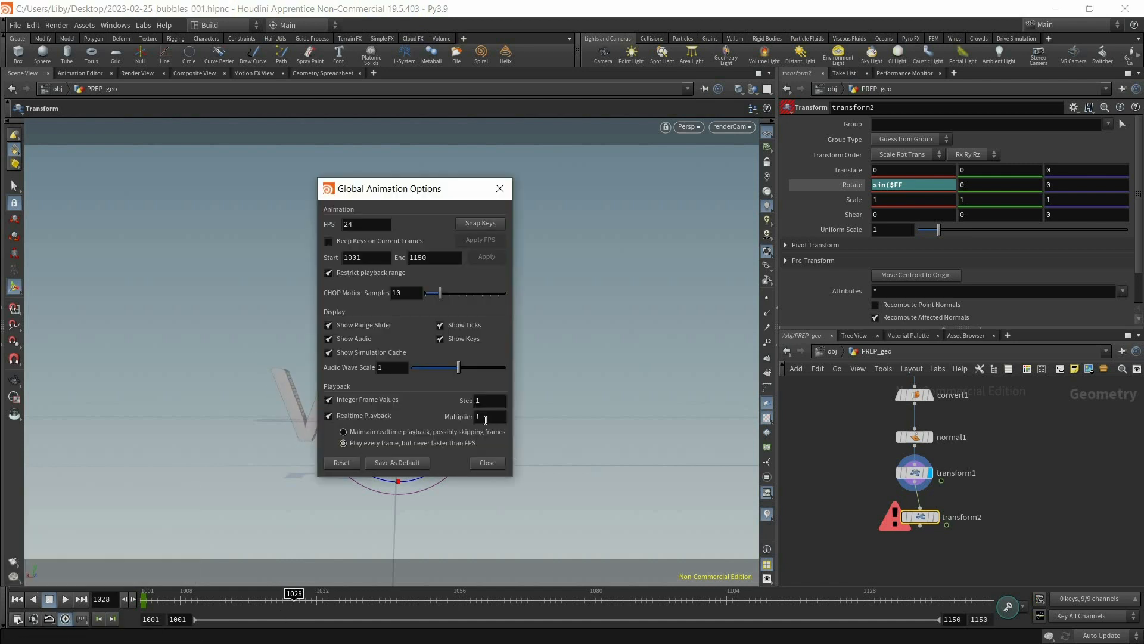
click(369, 401)
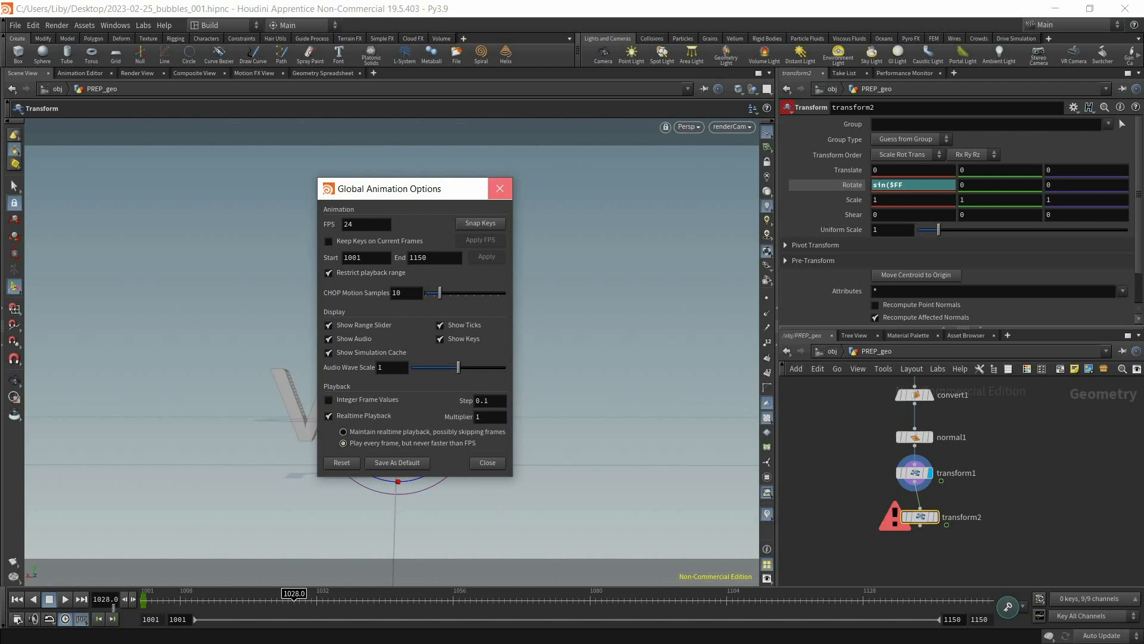
click(500, 190)
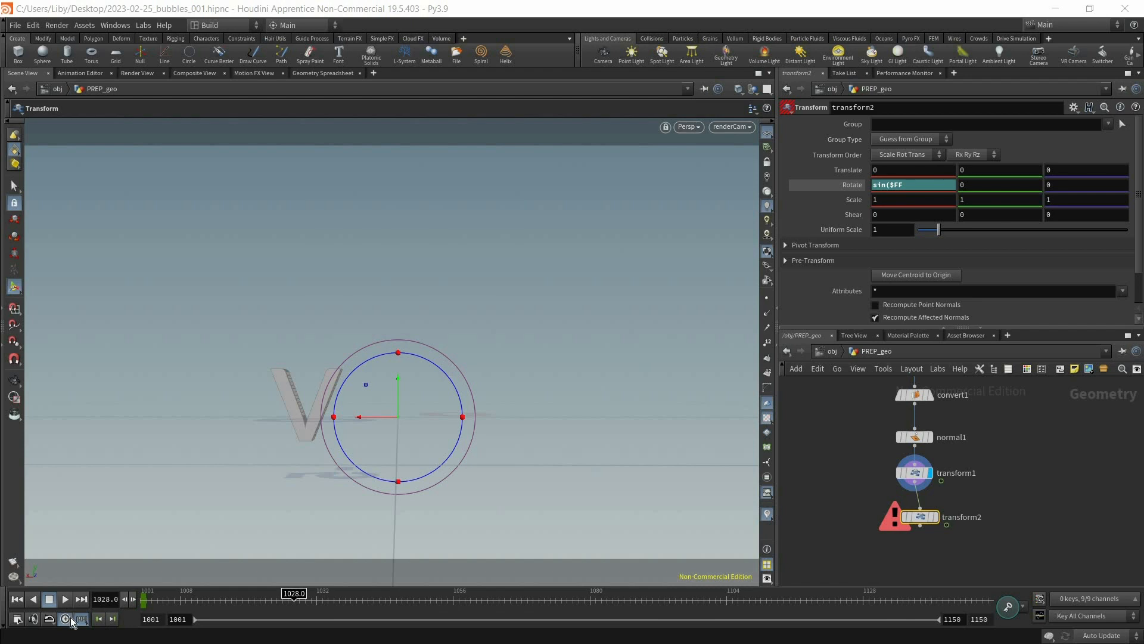
drag(222, 624, 268, 624)
drag(896, 621, 417, 620)
mouse_move(565, 606)
mouse_down()
mouse_move(591, 606)
mouse_move(551, 607)
mouse_move(569, 607)
mouse_up()
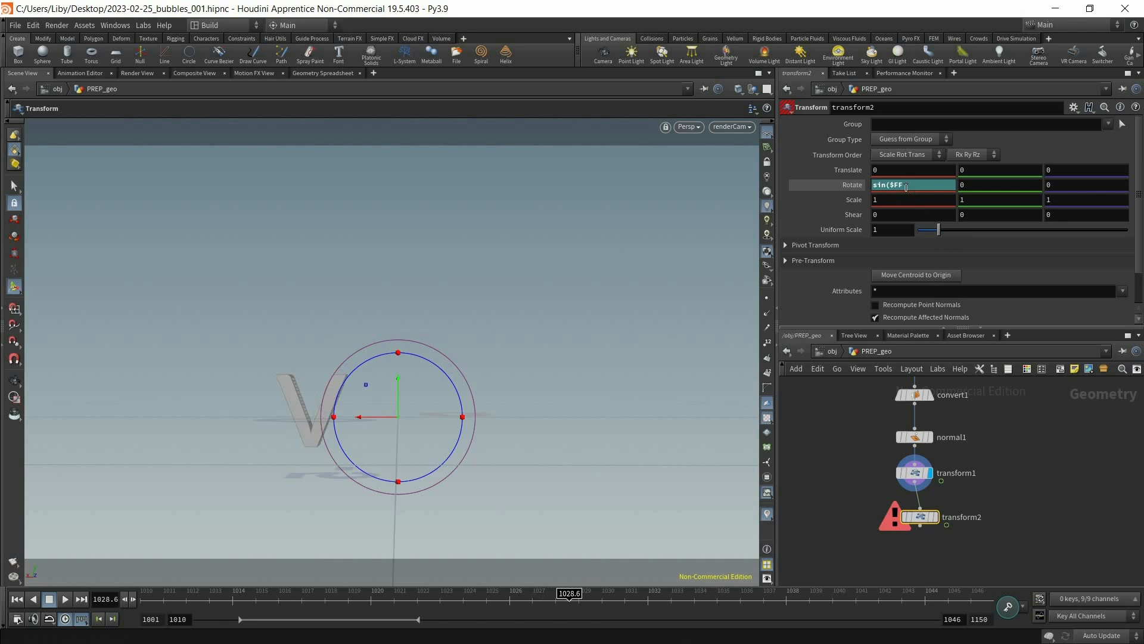
Restore the playback range to 1001–1150 with integer frame values and return to frame 1001.
drag(240, 620, 195, 619)
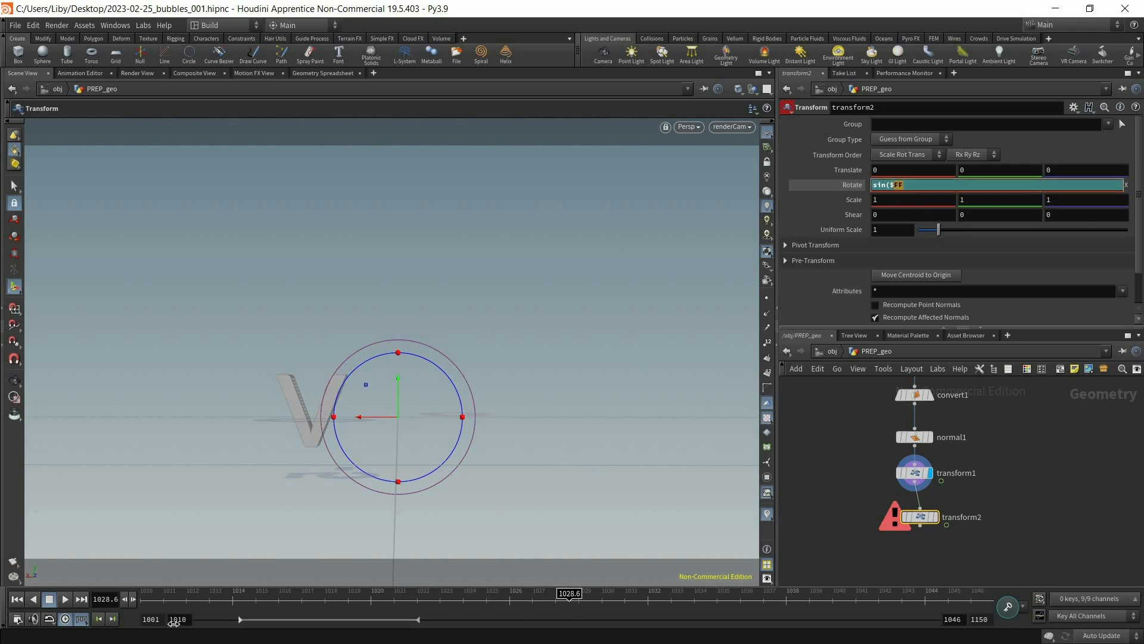
drag(418, 619, 992, 641)
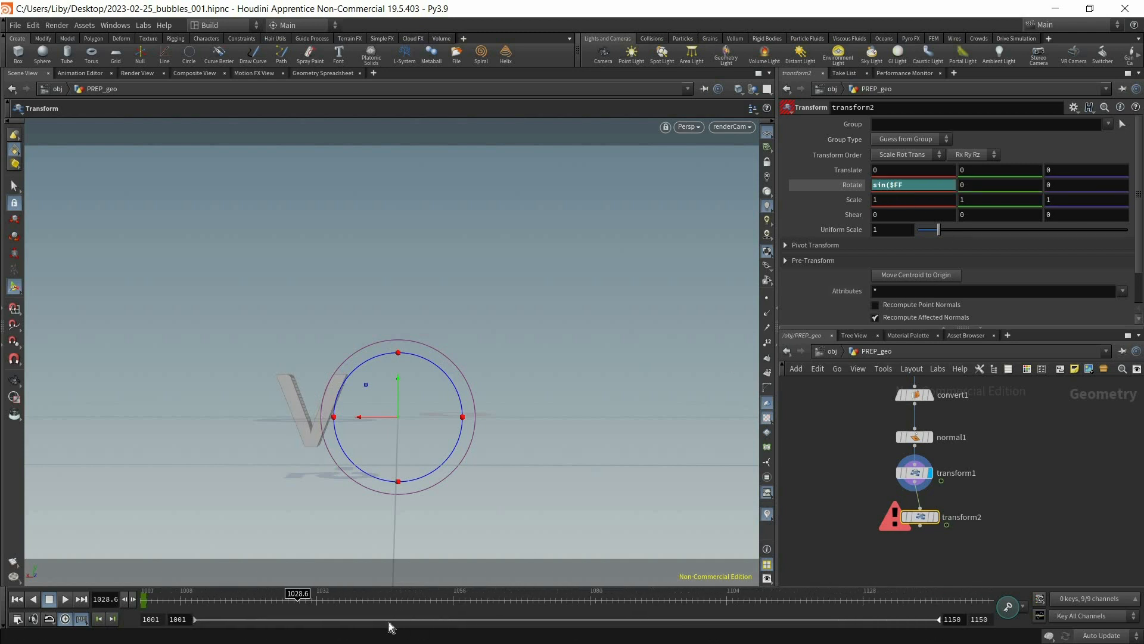
drag(164, 597, 149, 596)
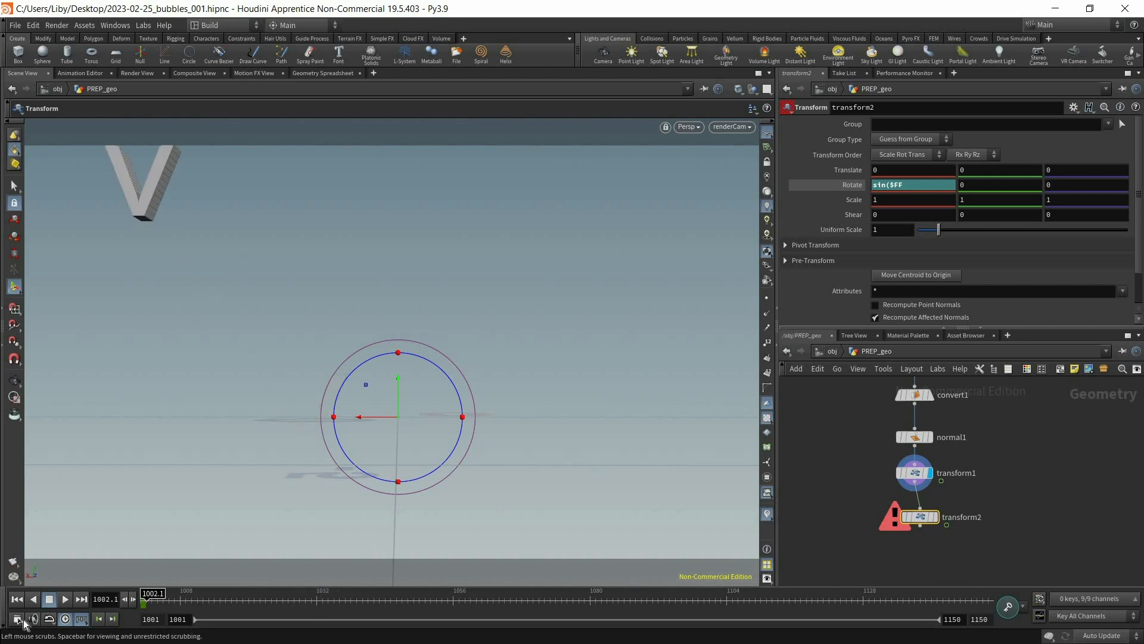
click(17, 618)
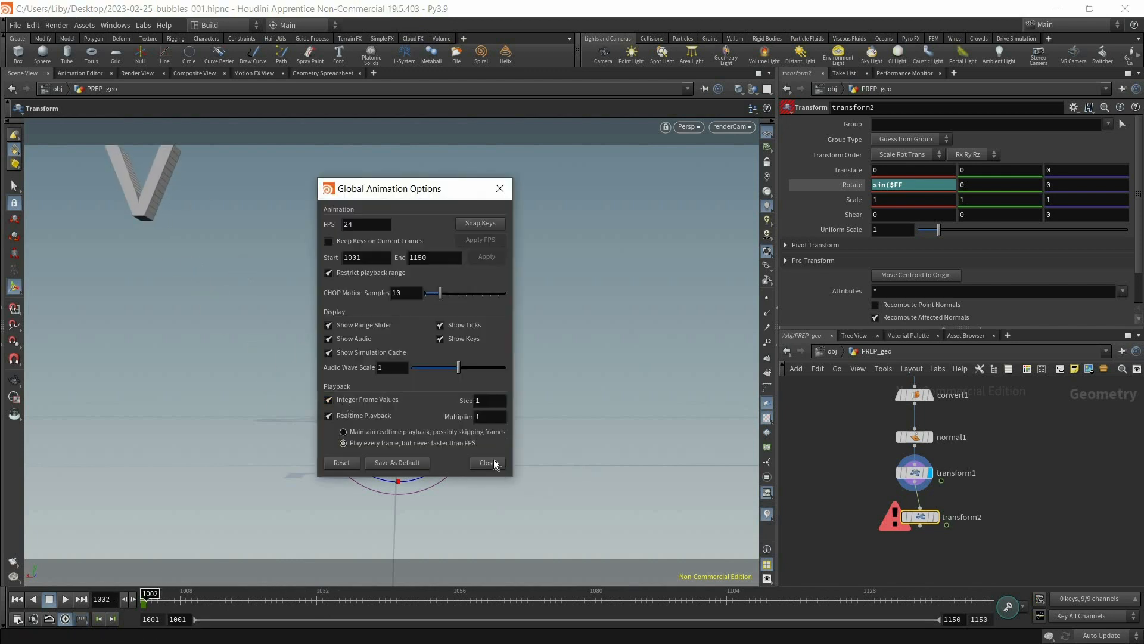
click(144, 599)
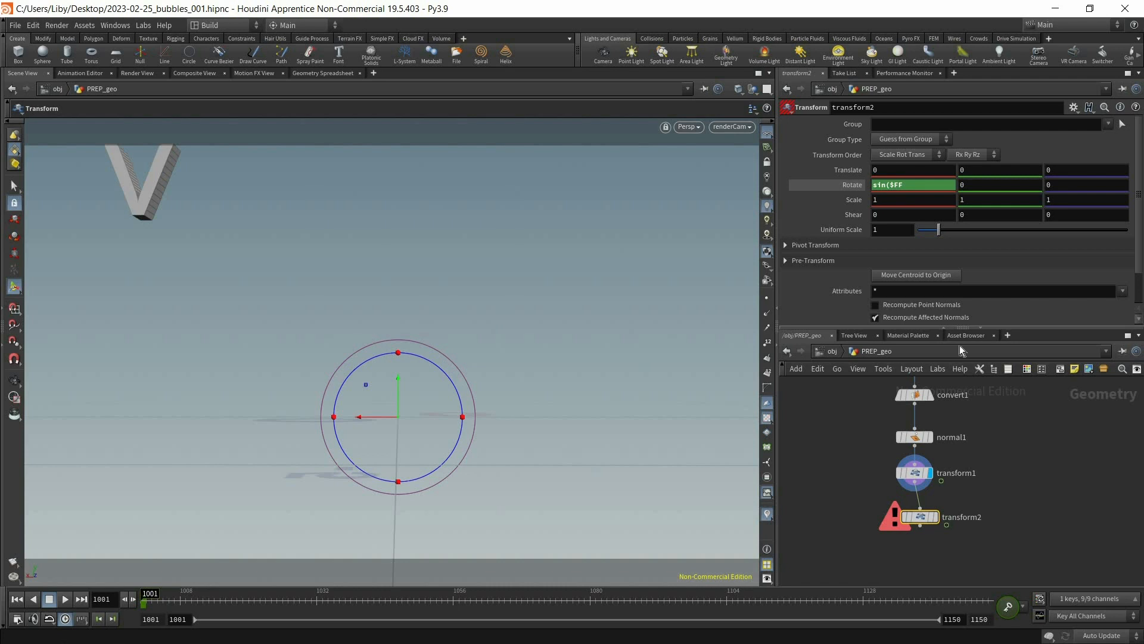
Complete transform2's X rotation expression as sin($FF), display that node and briefly play the animation.
click(920, 186)
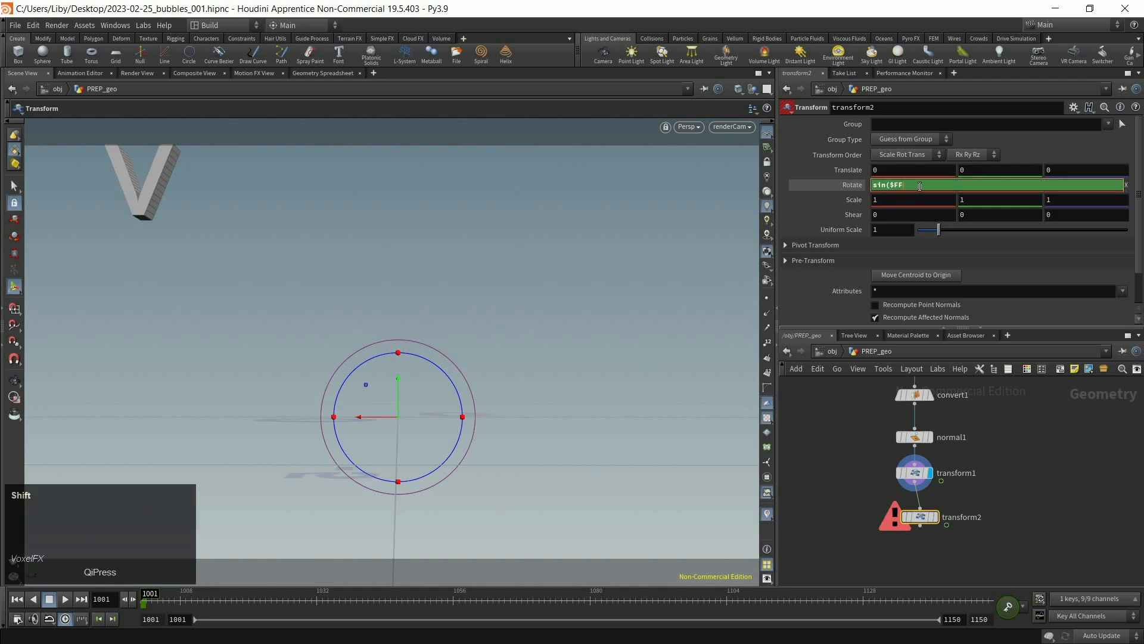
key(Return)
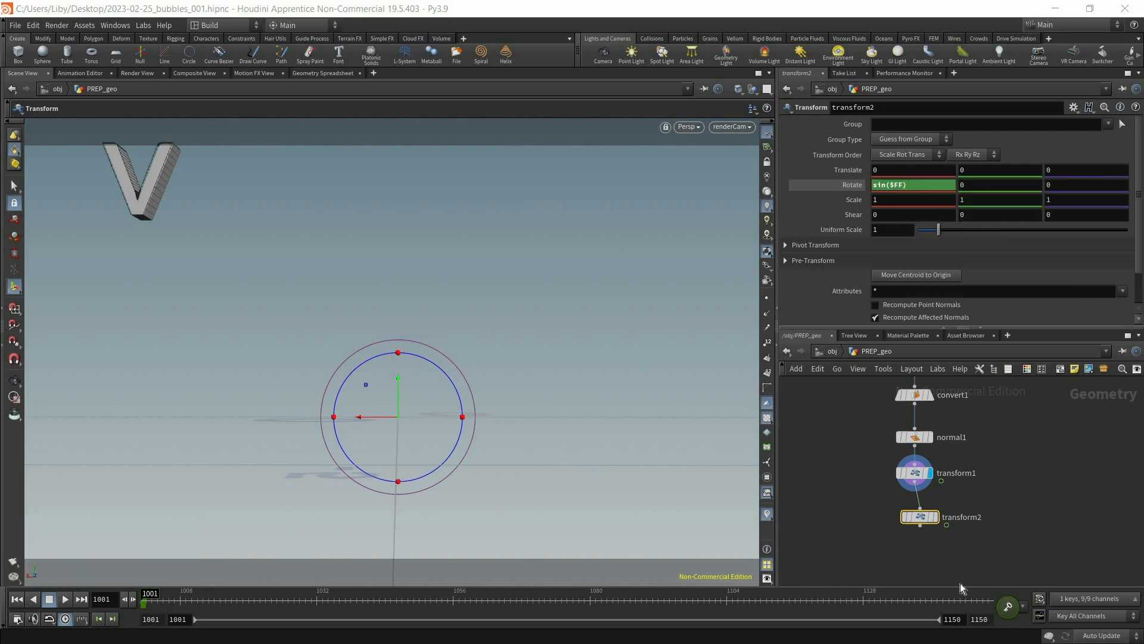
click(935, 517)
click(67, 600)
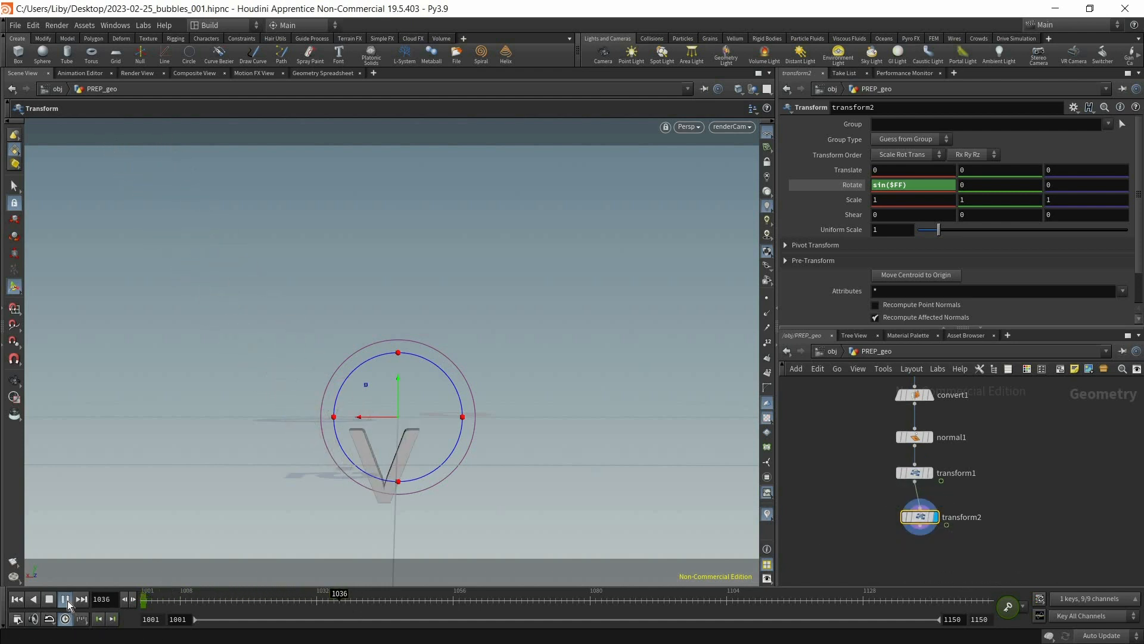
click(65, 599)
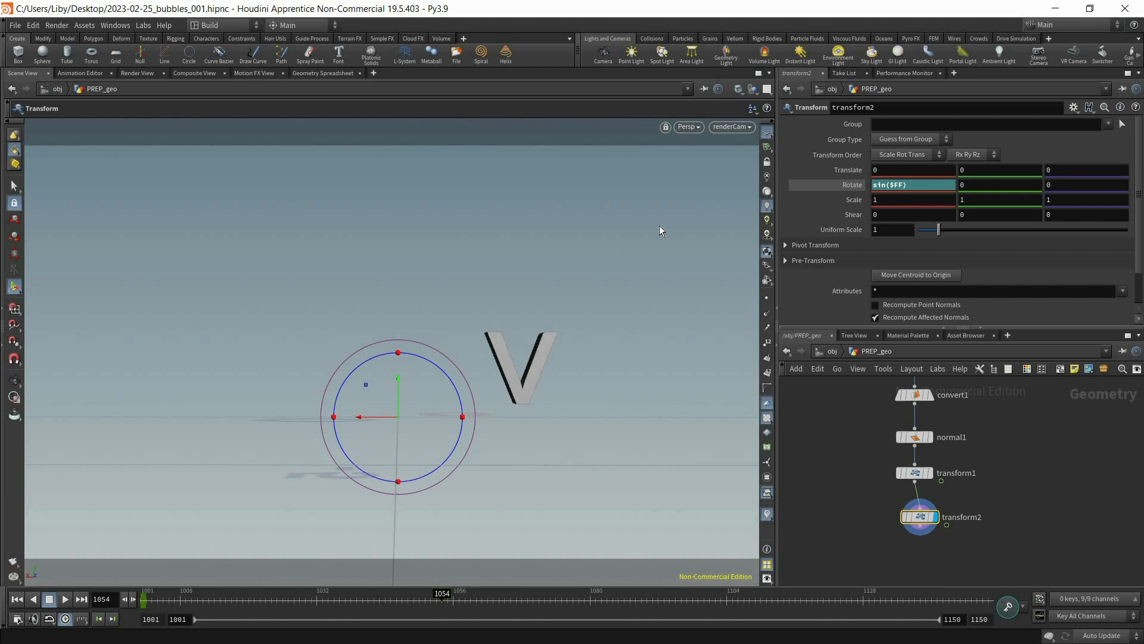
Bypass transform1 and rename it transform_up_and_down, with transform2 aligned directly beneath it.
mouse_move(915, 474)
click(894, 457)
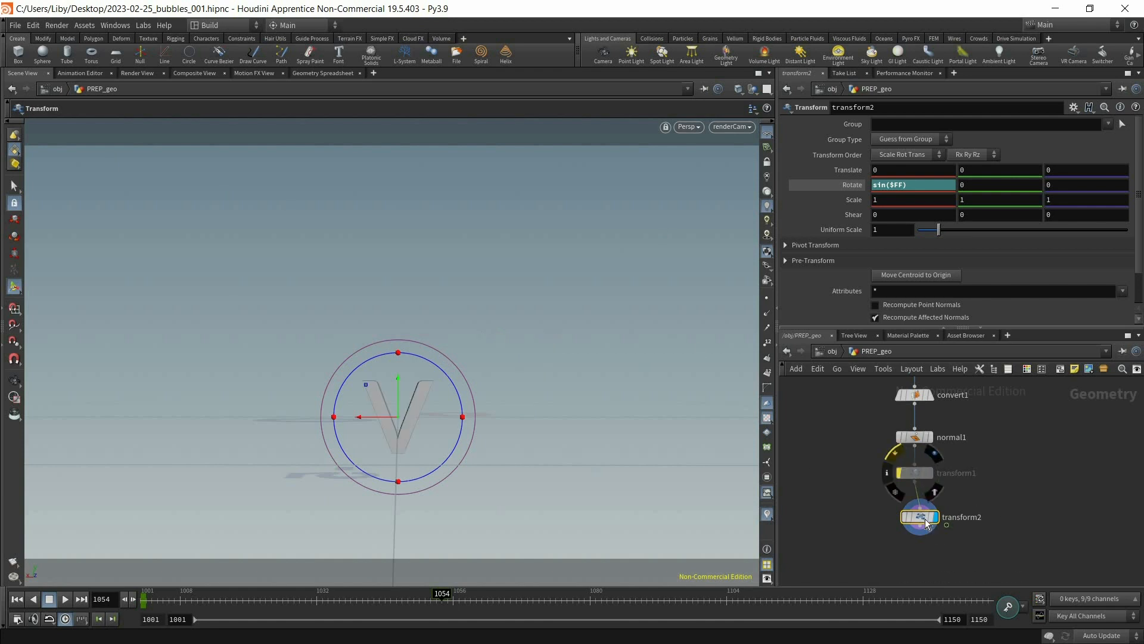
drag(922, 517, 916, 516)
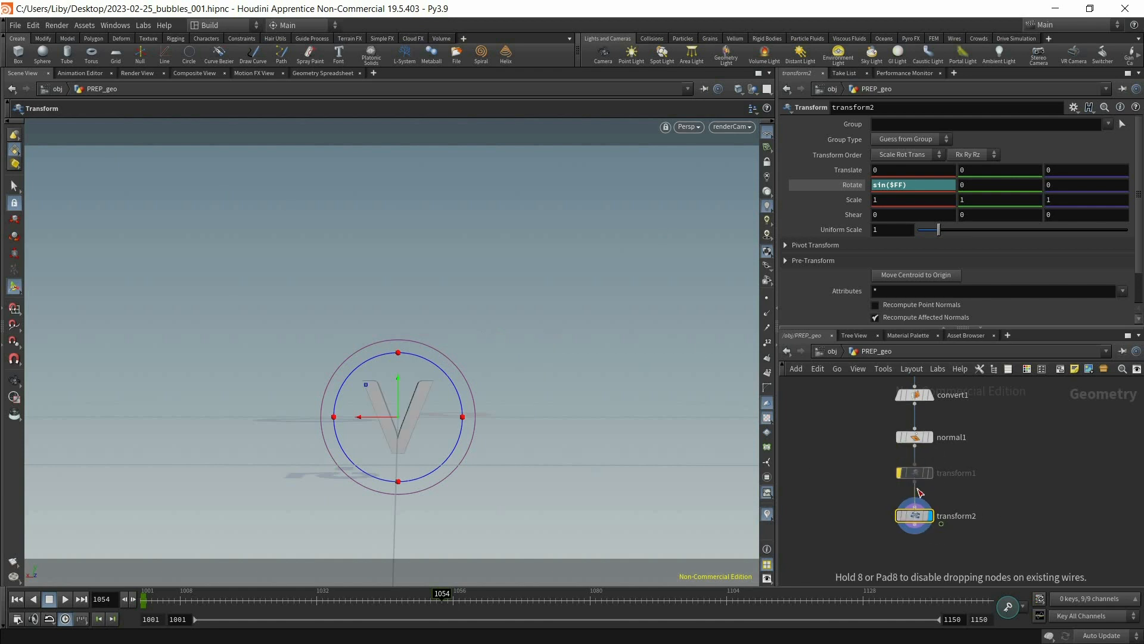
double_click(978, 473)
key(BackSpace)
text(_u)
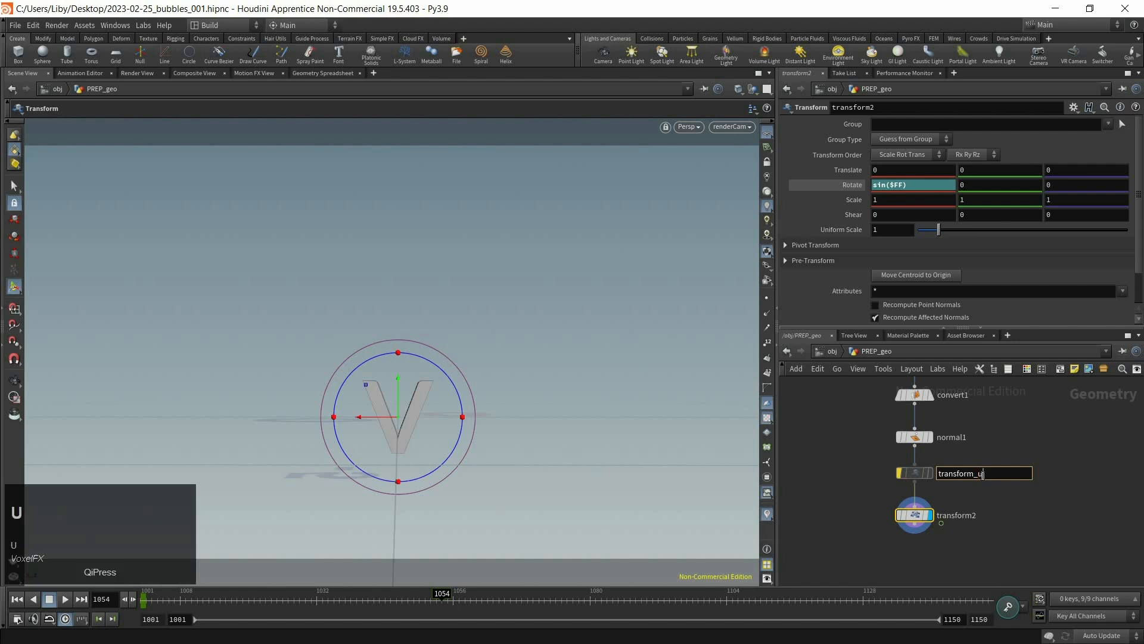
text(p_and_down)
key(Return)
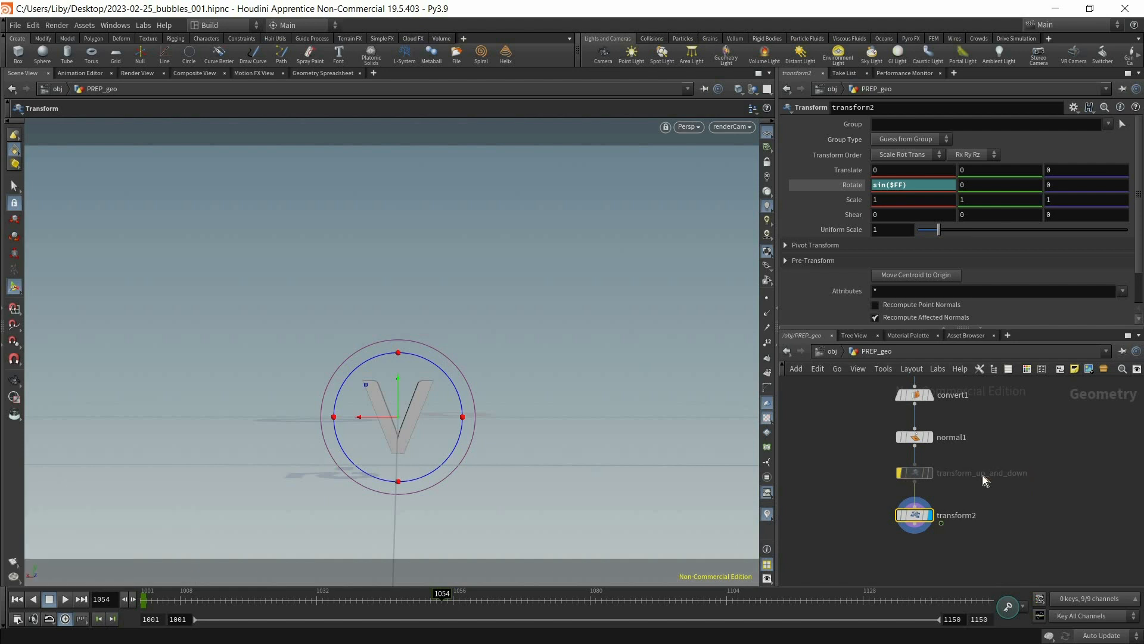
Preview the letter's isolated rotation from transform2 and change its X rotation expression to sin($FF * 5).
click(65, 598)
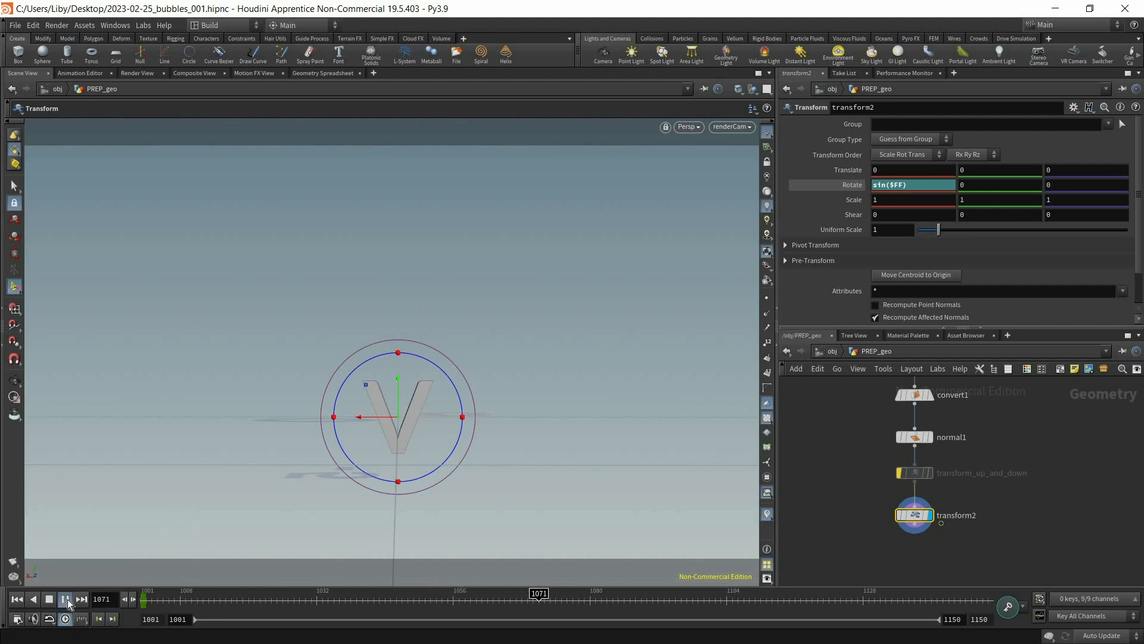
click(49, 599)
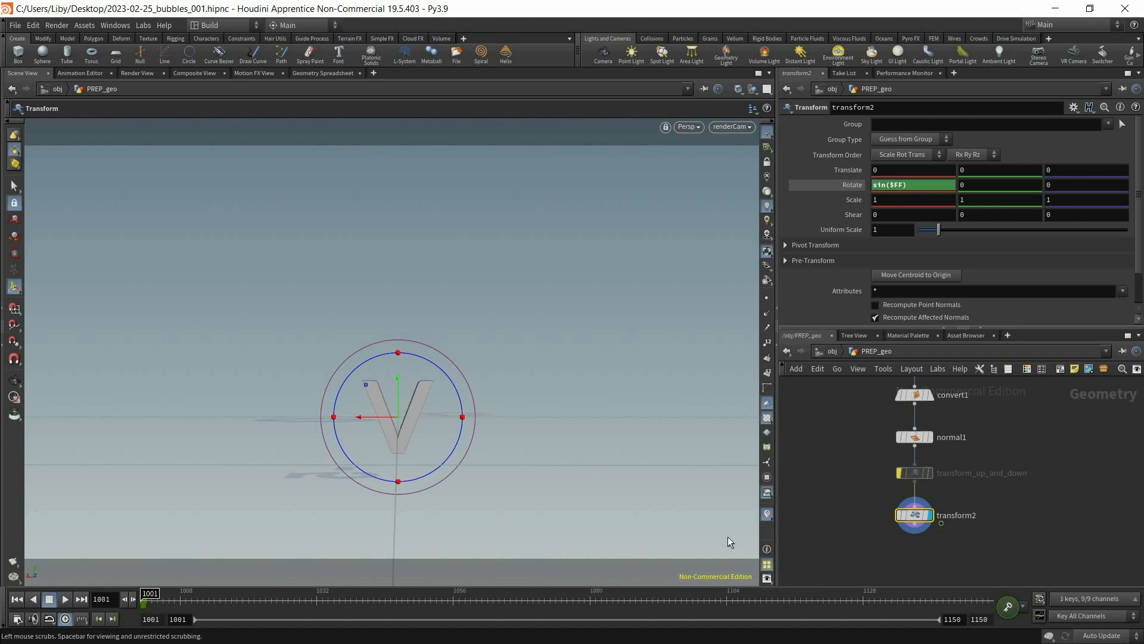
click(949, 185)
key(Left)
key(Left)
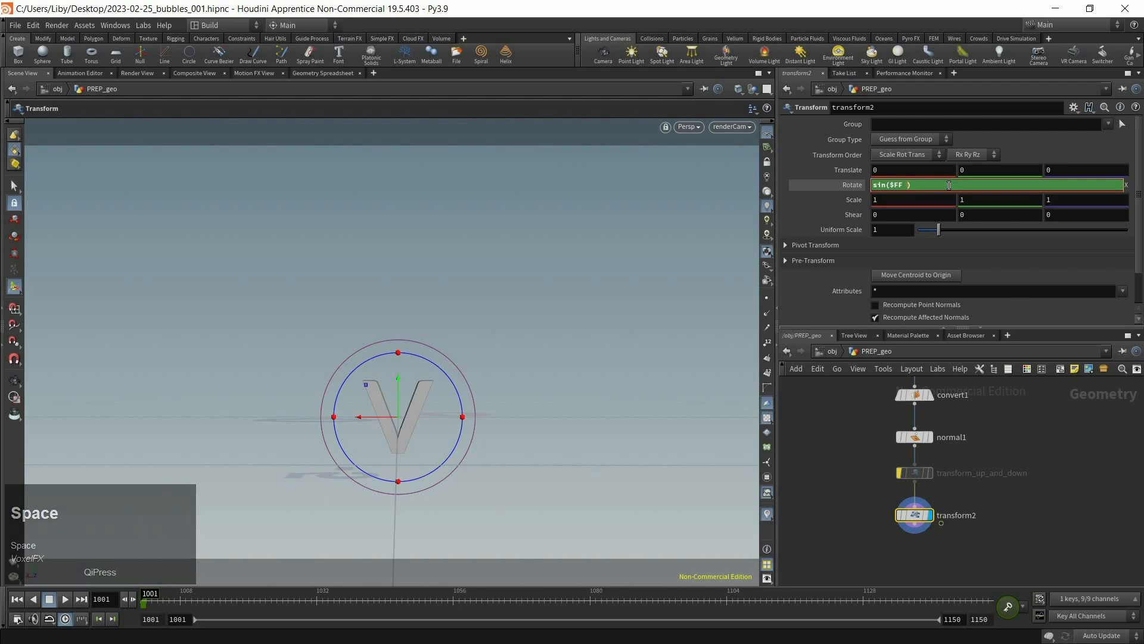
key(shift)
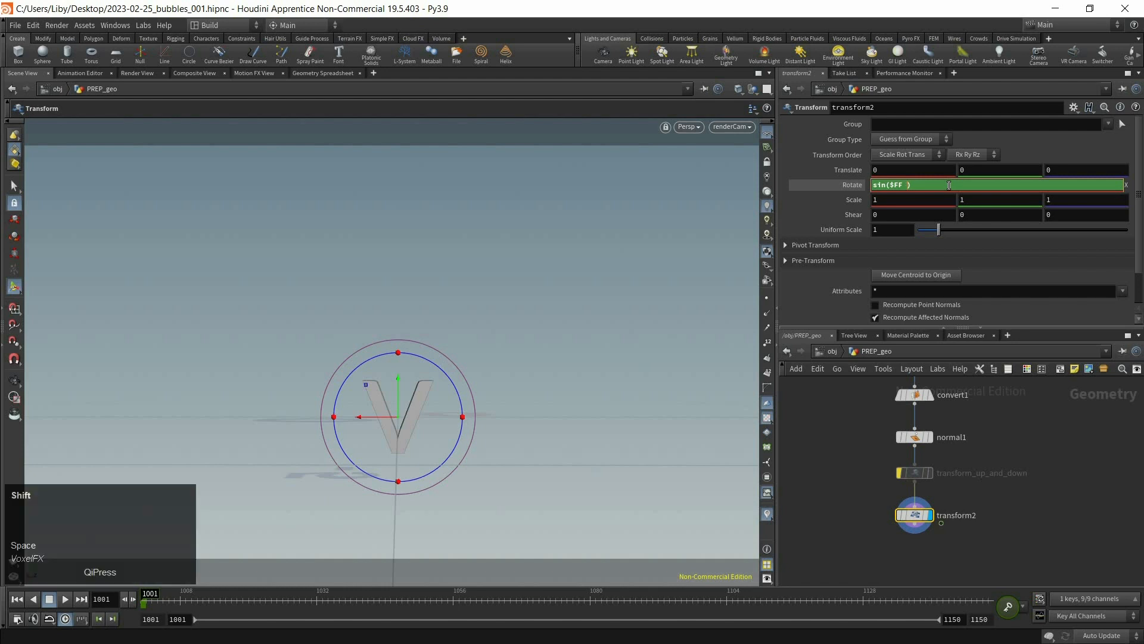
text(*5)
key(Return)
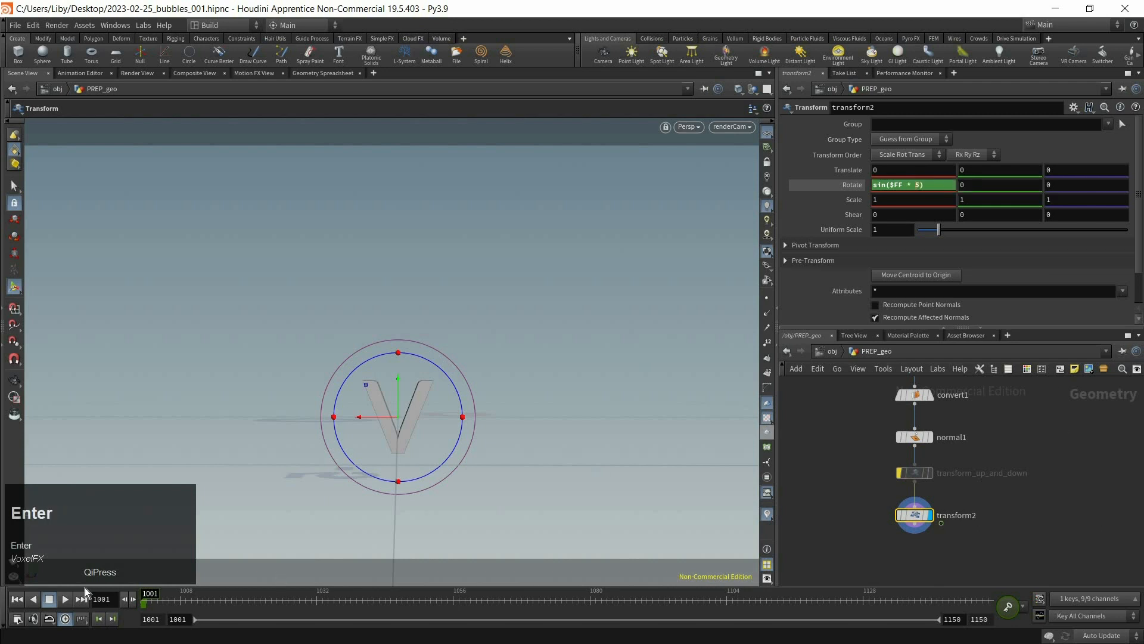
Change transform2's X rotation expression to sin($FF * 5) *100 and play the rotation from a raised perspective view.
click(67, 603)
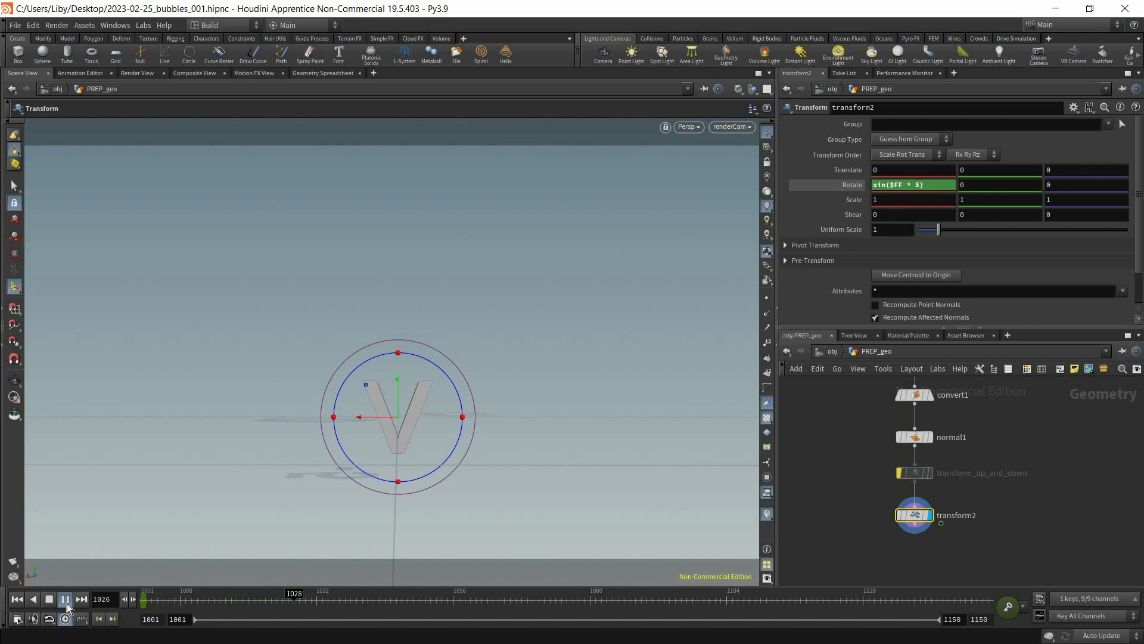
alt+drag(397, 359, 400, 435)
click(931, 186)
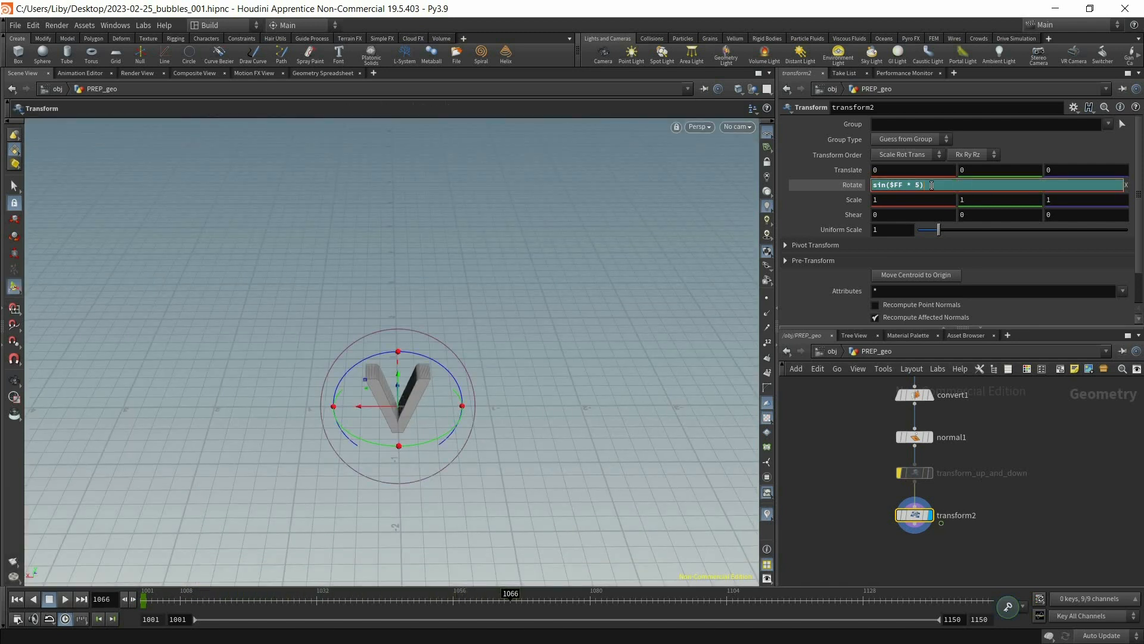
text(*100)
key(Return)
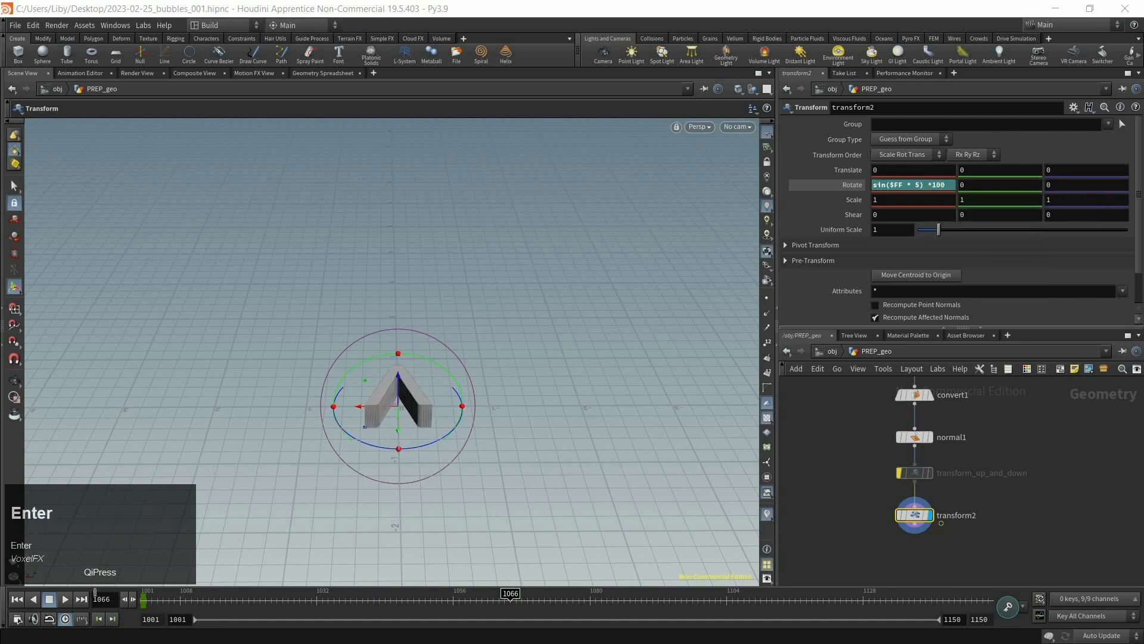
click(65, 599)
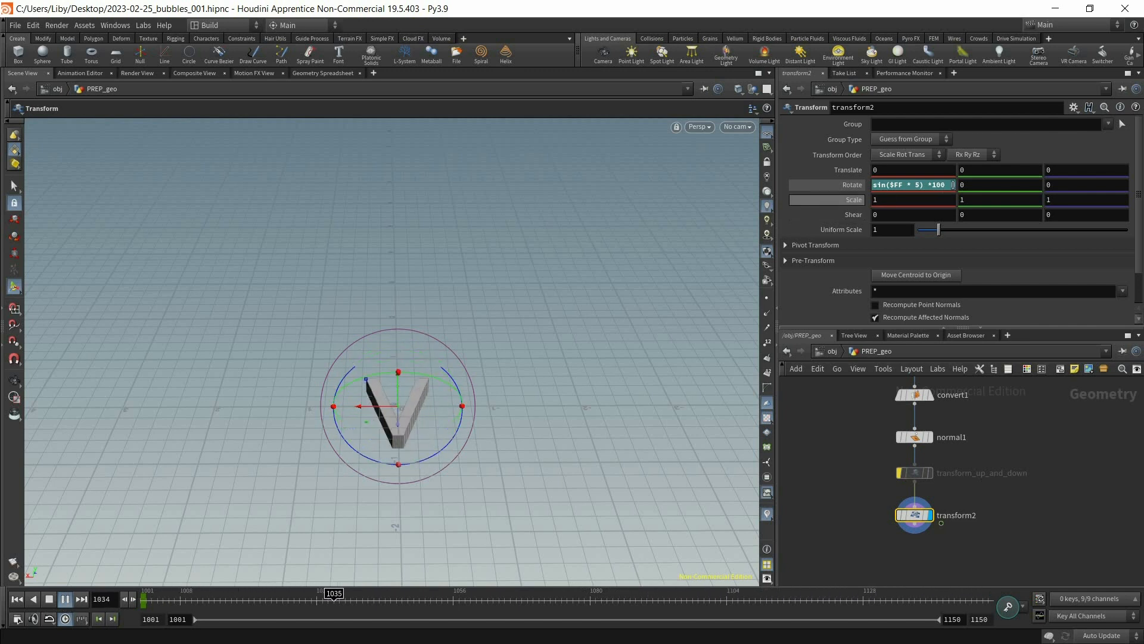
Try sin($FF * 5) * 10 as the X rotation expression during playback and return to frame 1001.
drag(953, 184, 933, 188)
text(10)
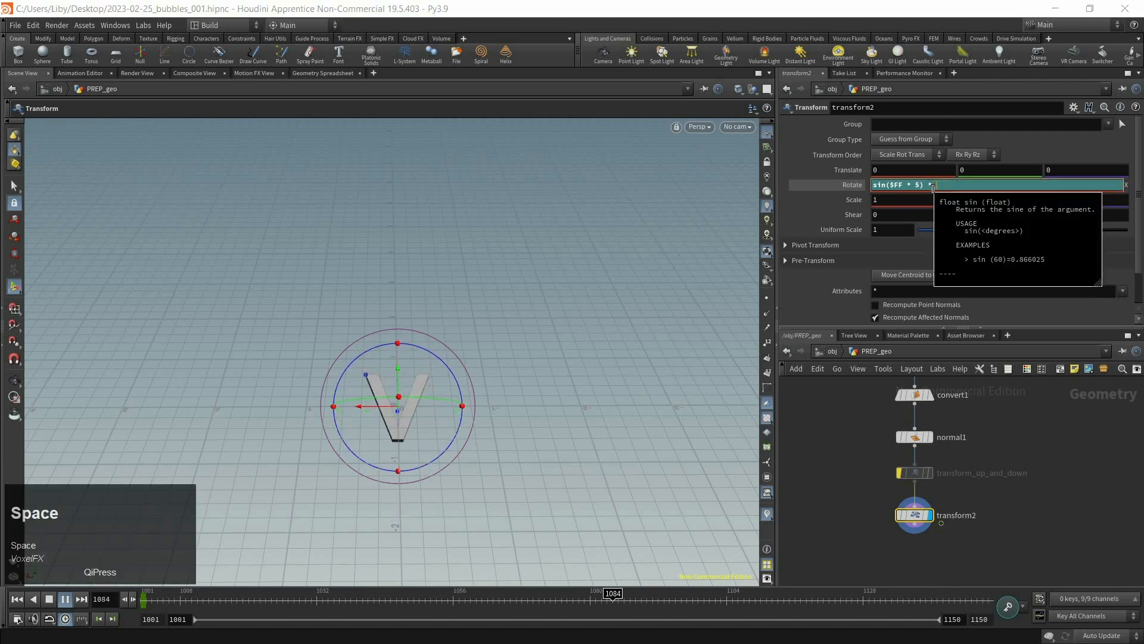
key(Return)
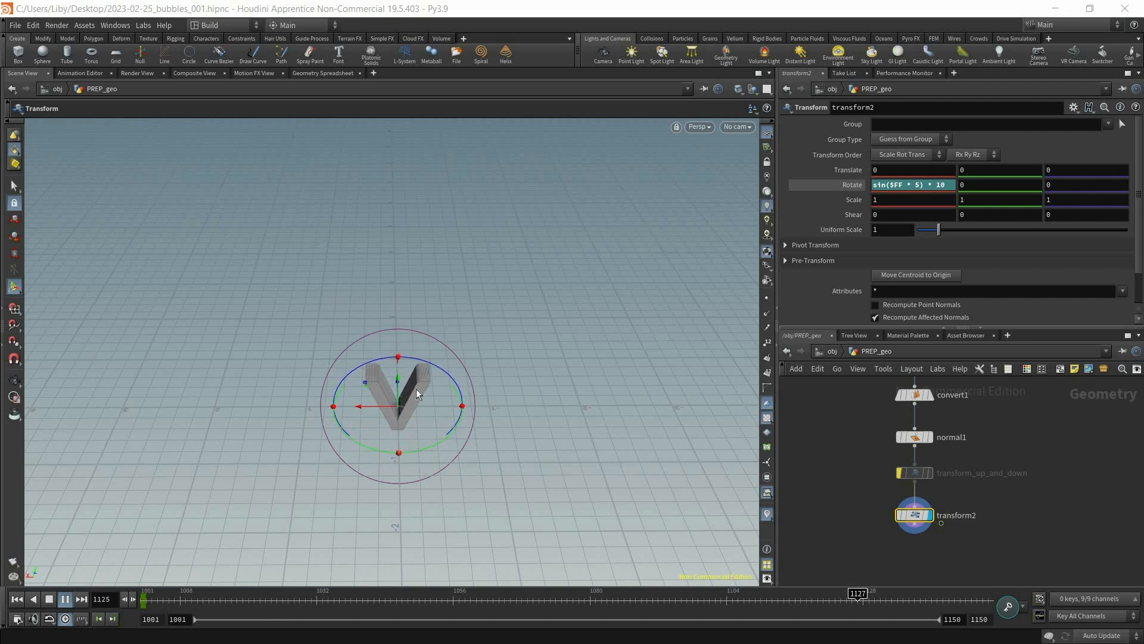
key(ctrl+Up)
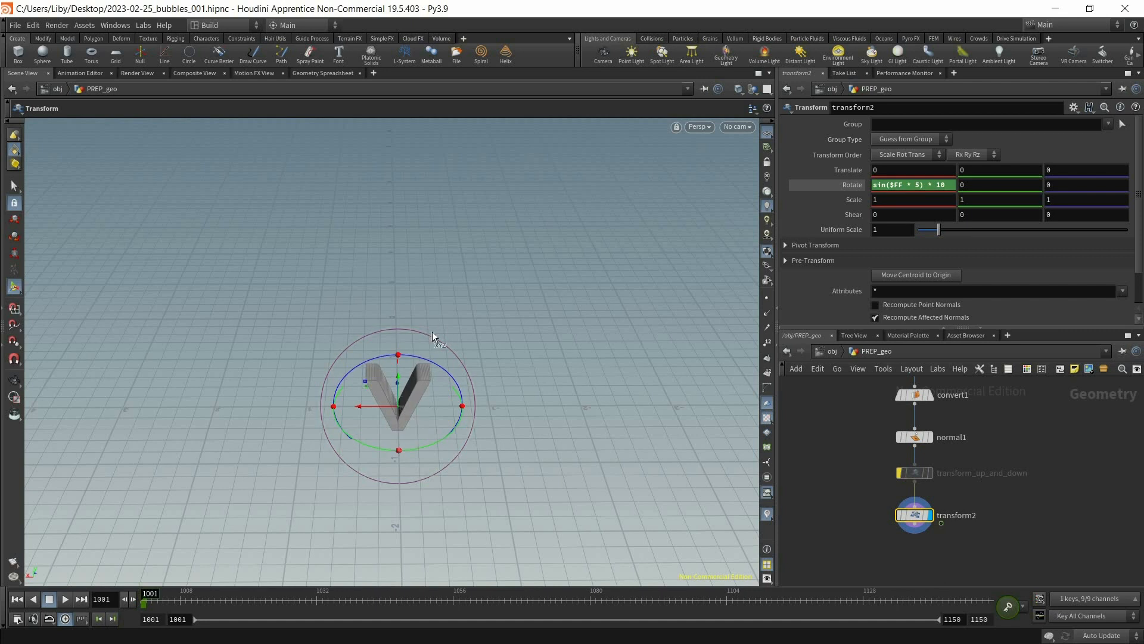
Try sin($FF * 5) * 1000 as the X rotation expression, preview the playback and return to the first frame.
click(948, 188)
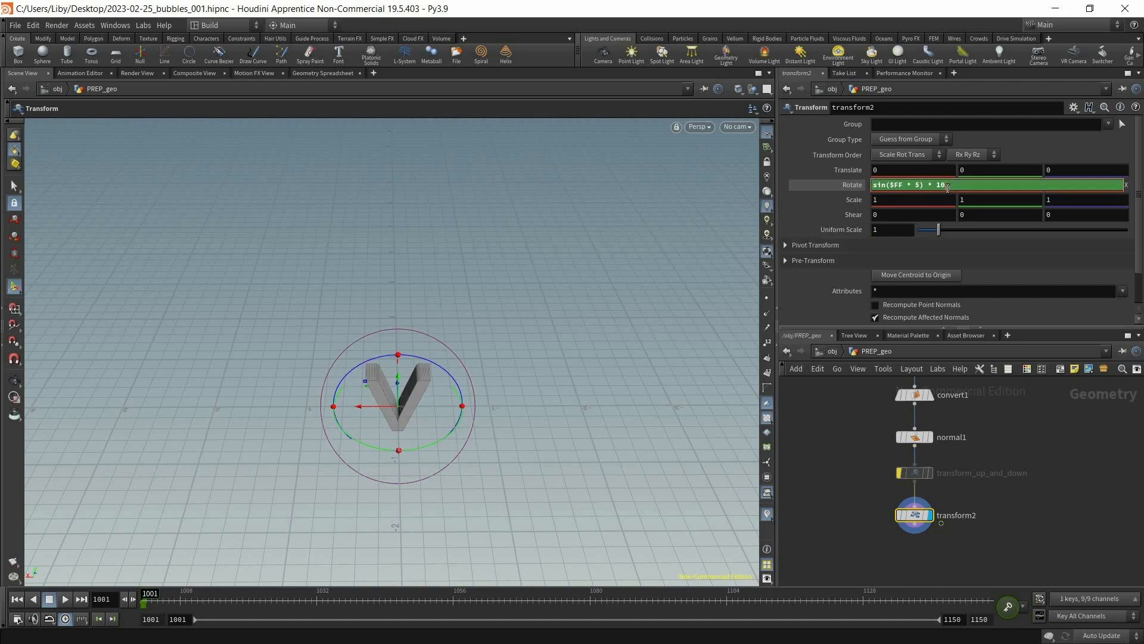
text(00)
key(Return)
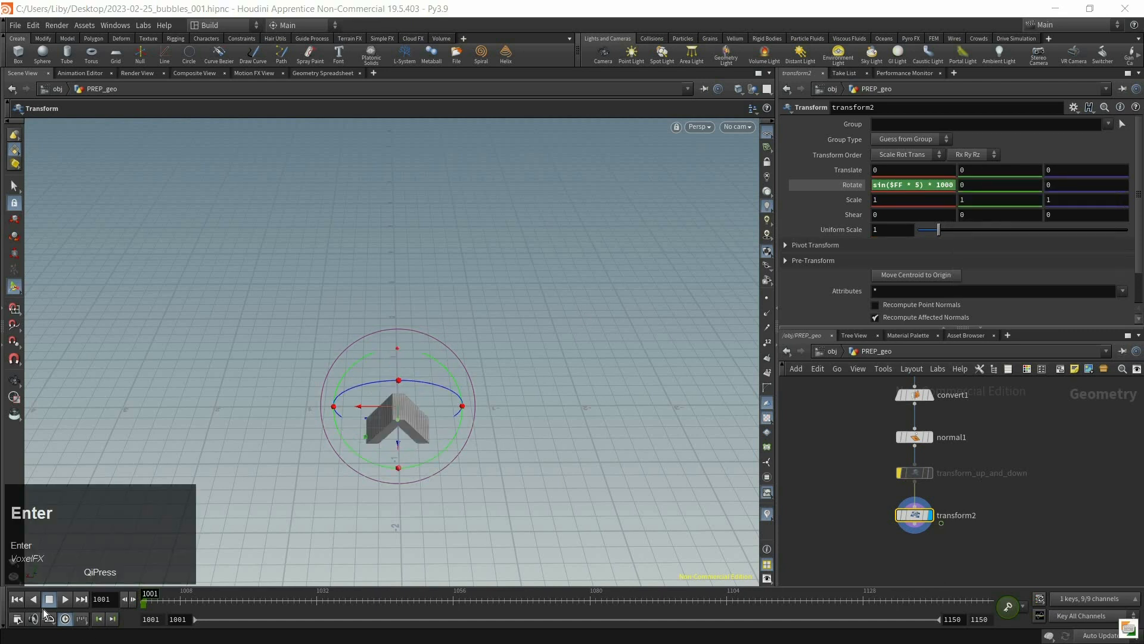
click(62, 604)
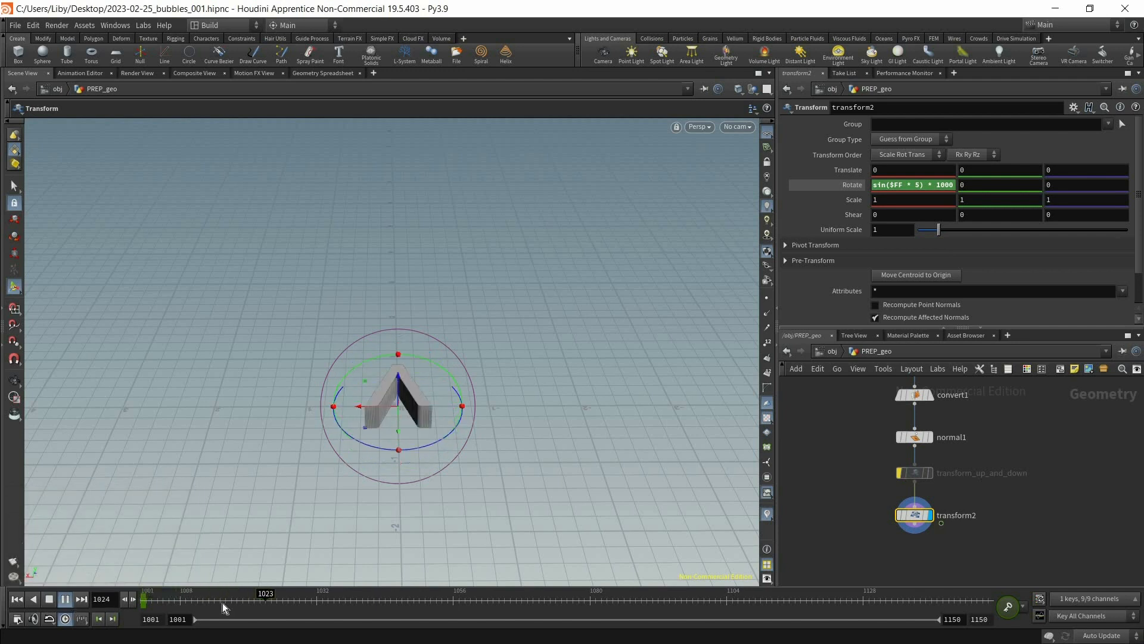
click(18, 600)
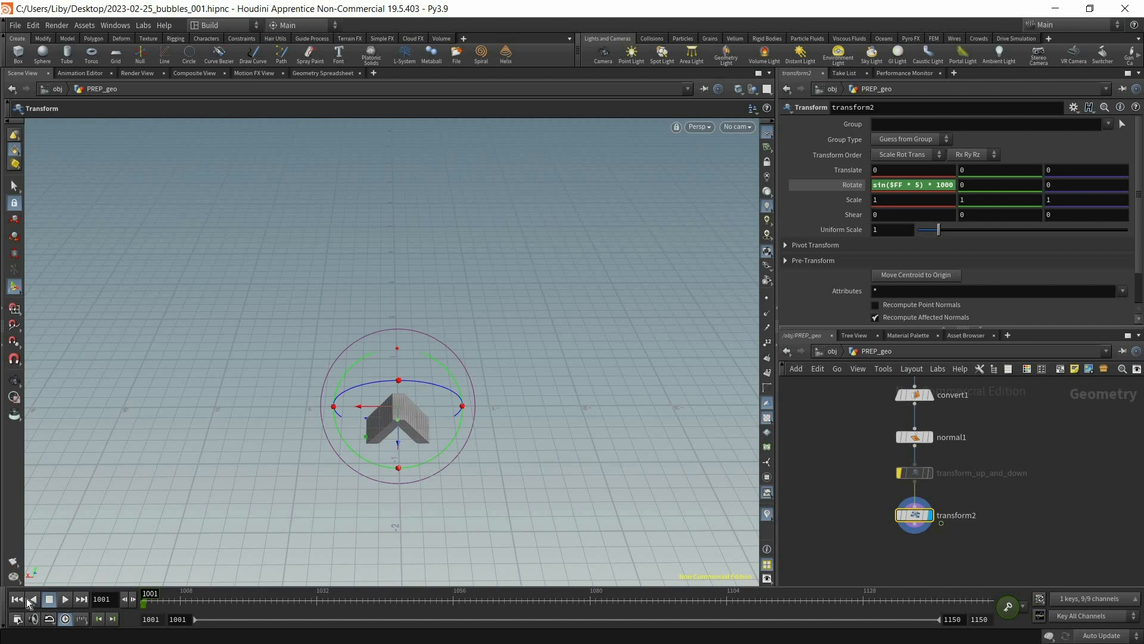
Set the X rotation expression to sin($FF * 5) * 100, play the animation and return to frame 1001.
click(958, 188)
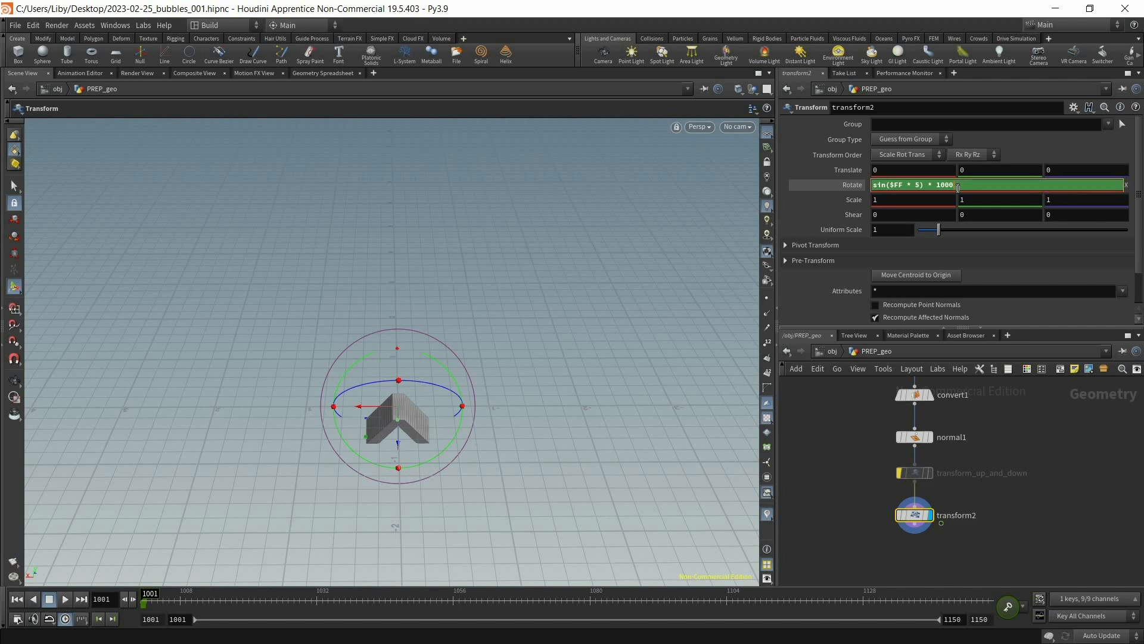
key(Return)
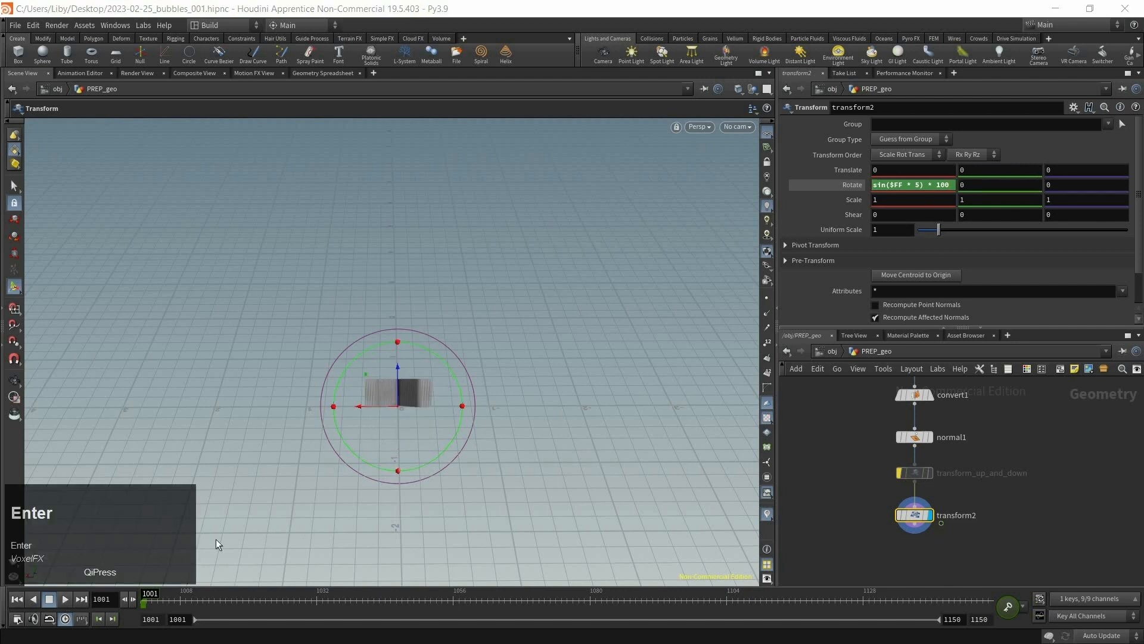
click(65, 599)
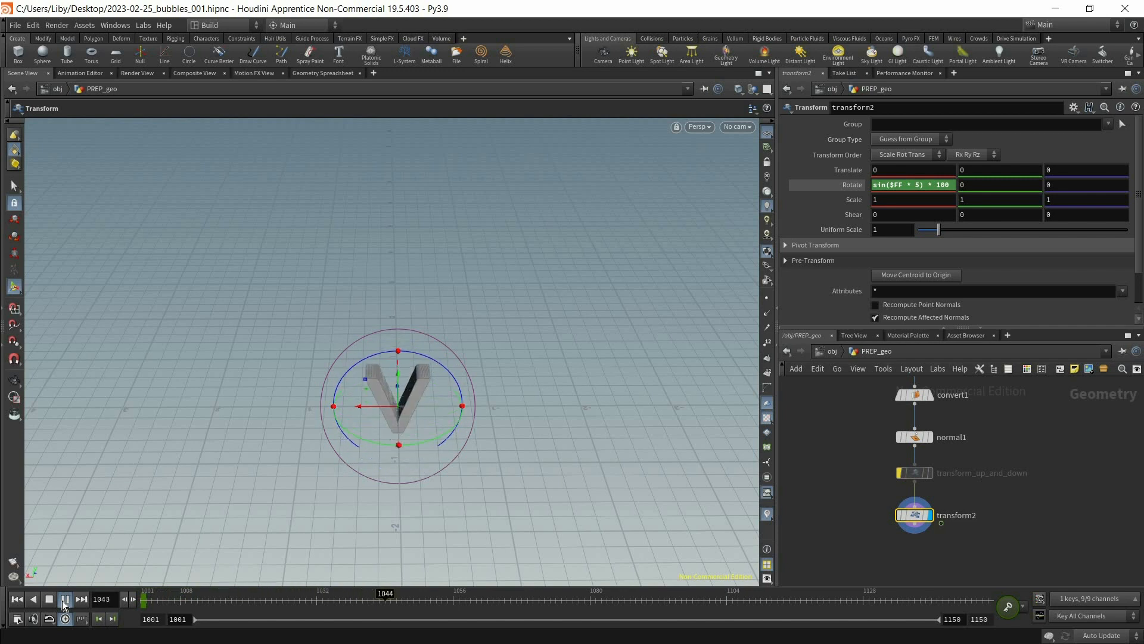
key(ctrl+Up)
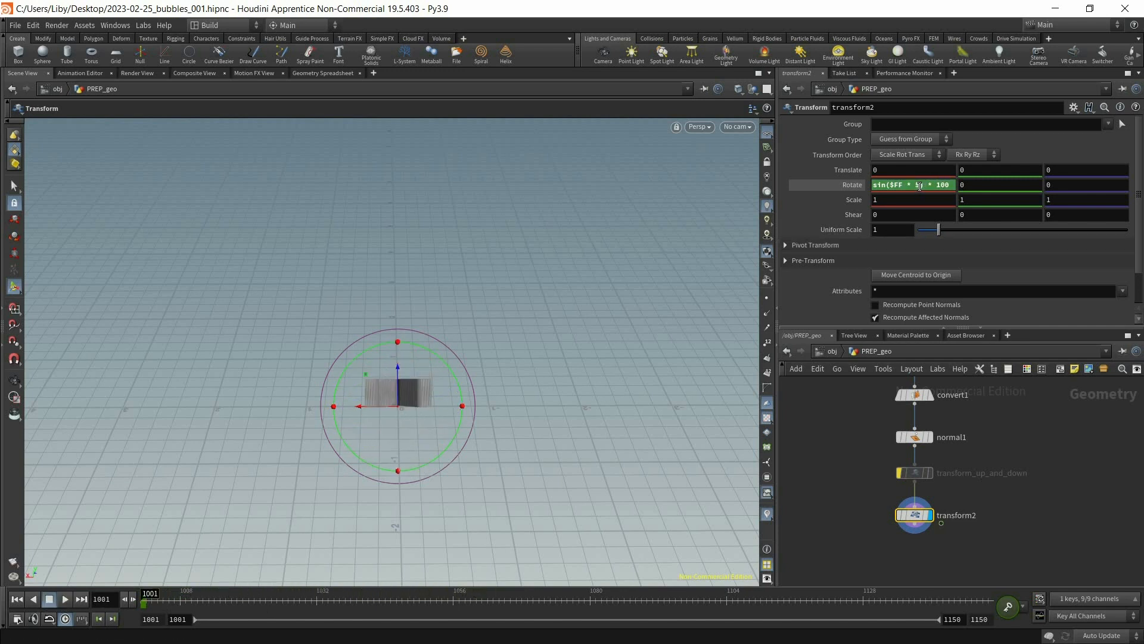
Try a frame multiplier of 1 in the X rotation expression, sin($FF * 1) * 100, and play the animation.
double_click(915, 184)
text(1)
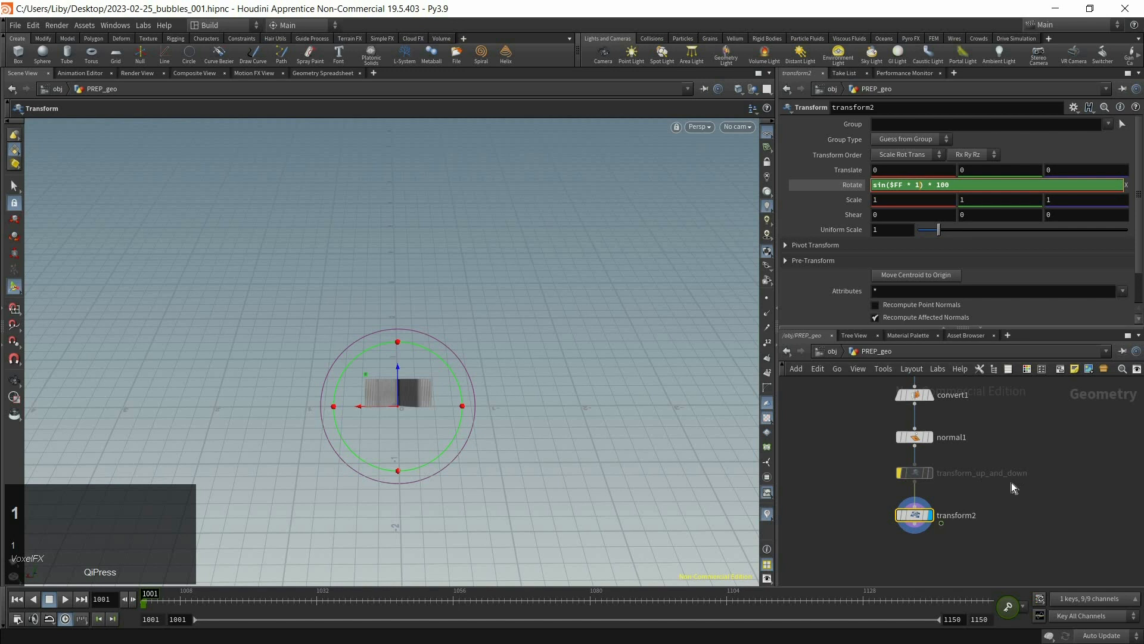
key(Return)
click(67, 599)
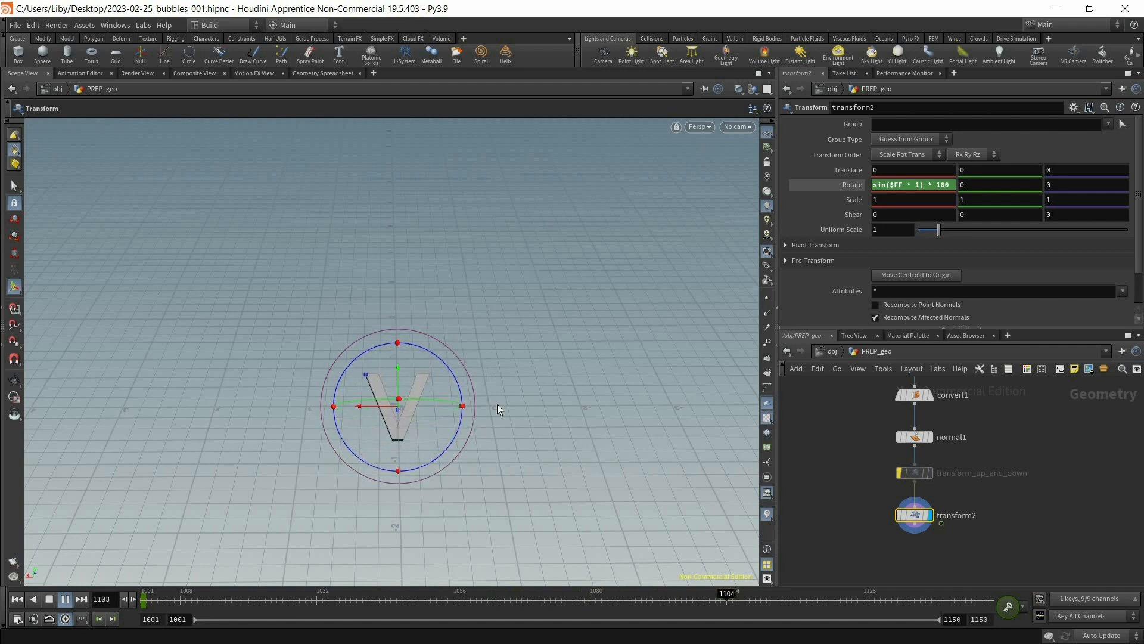
Rewind and try sin($FF * 100) * 100 as the X rotation expression, previewing the motion and scrubbing back to the start.
drag(172, 602, 133, 604)
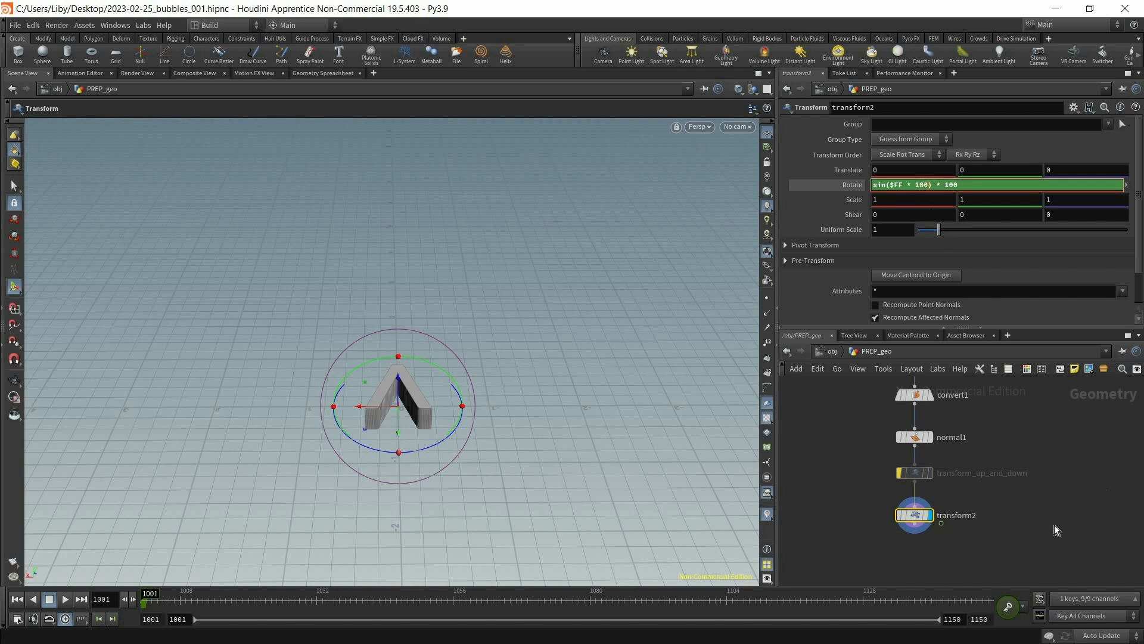
click(67, 599)
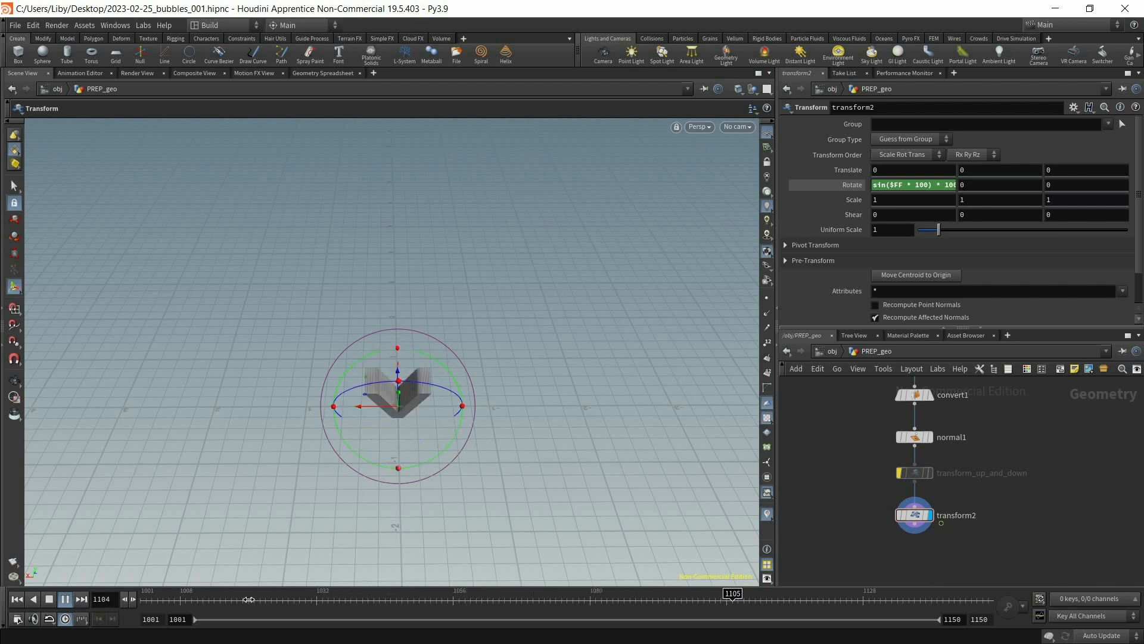
drag(238, 599, 135, 605)
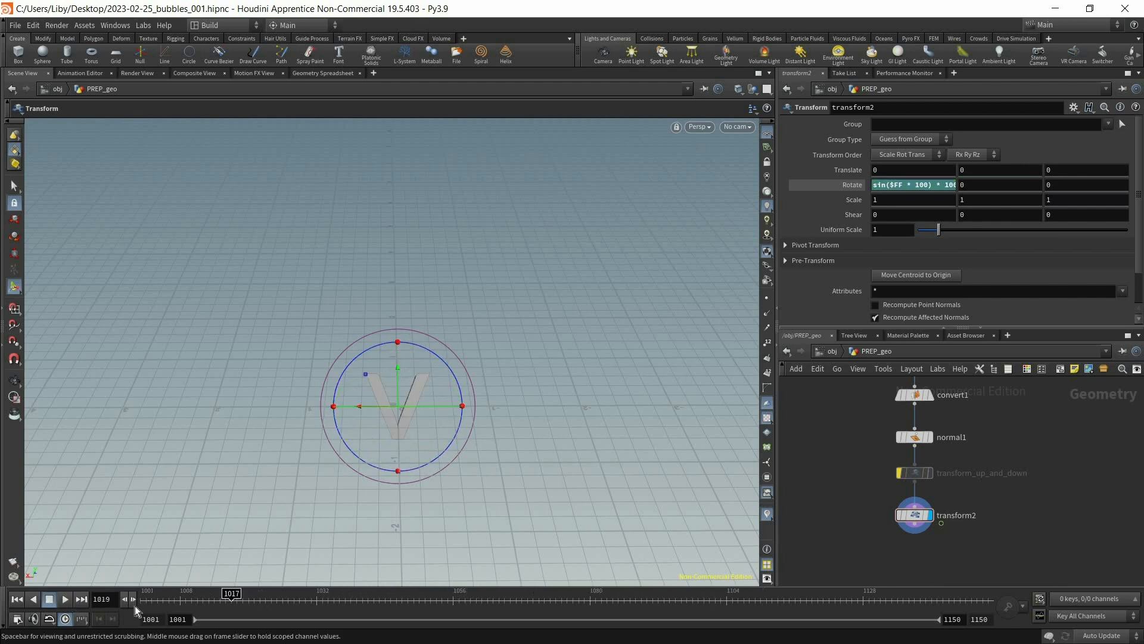
Try sin($FF * 2) * 100 as the X rotation expression and briefly play the animation.
double_click(922, 190)
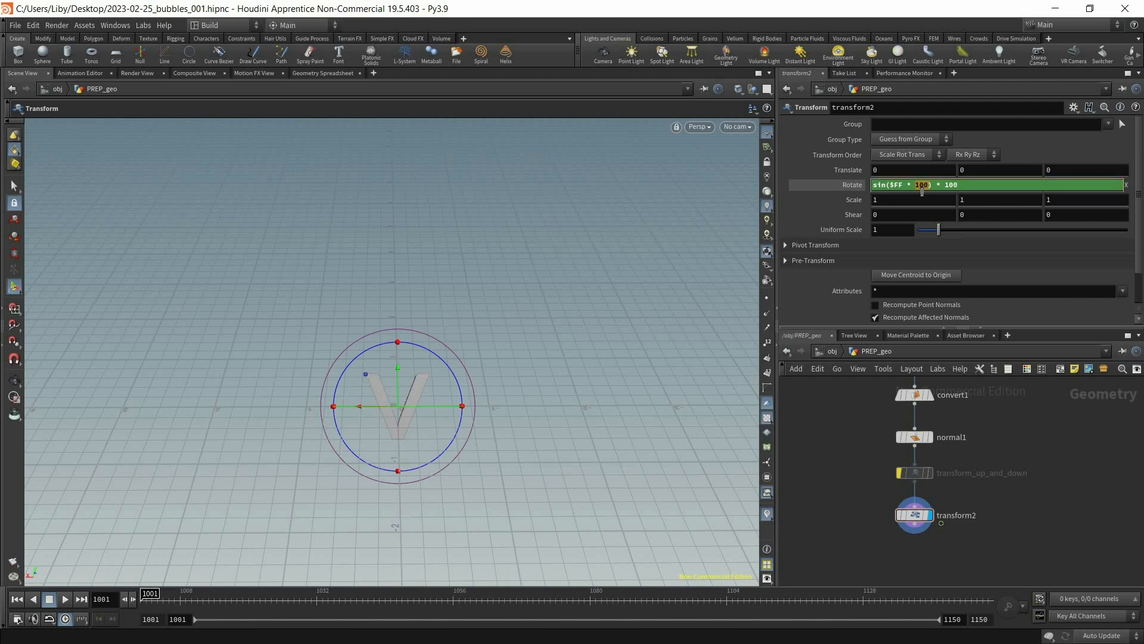
text(2)
key(Return)
click(70, 598)
click(70, 597)
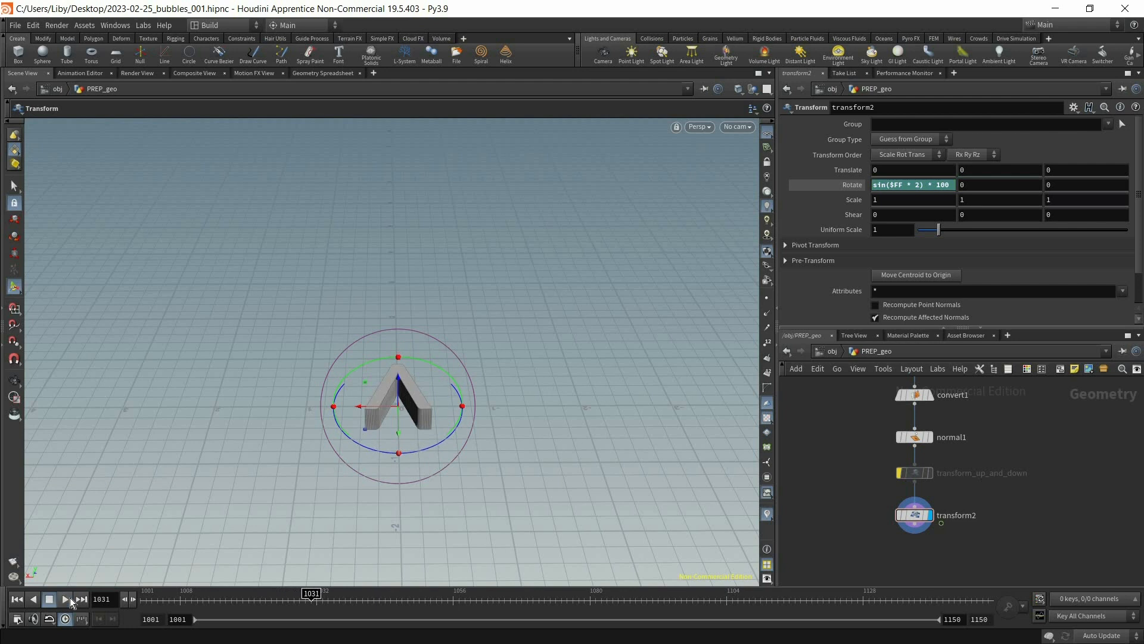
Set the X rotation expression to sin($FF * 5) * 100 and copy the whole expression.
double_click(916, 185)
text(5)
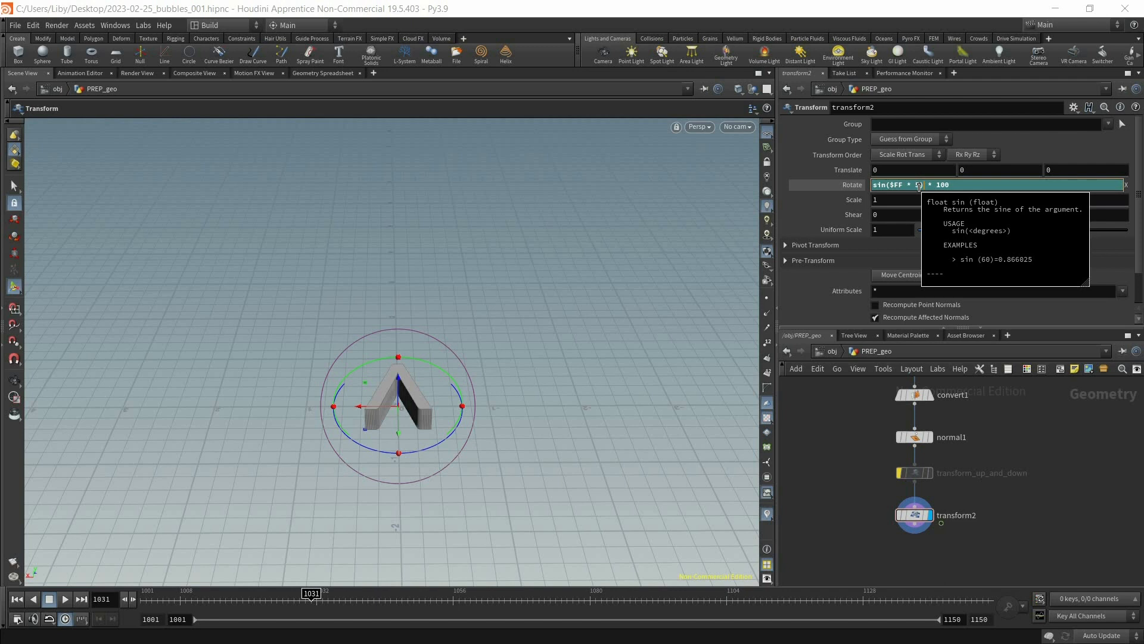
key(ctrl)
key(ctrl+a)
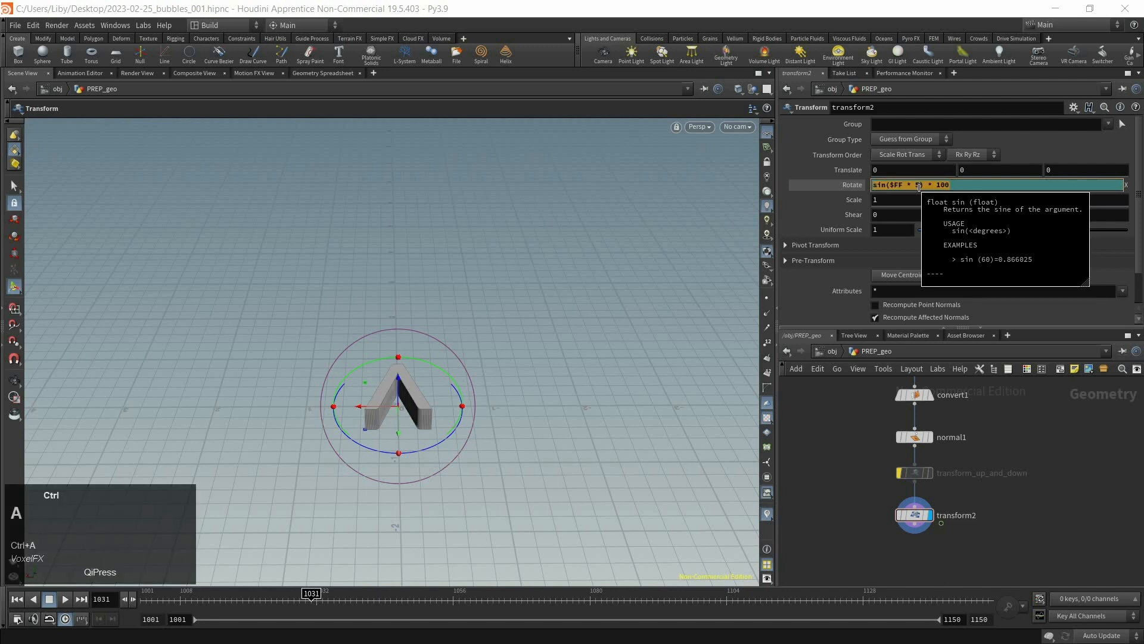
key(ctrl+c)
key(Tab)
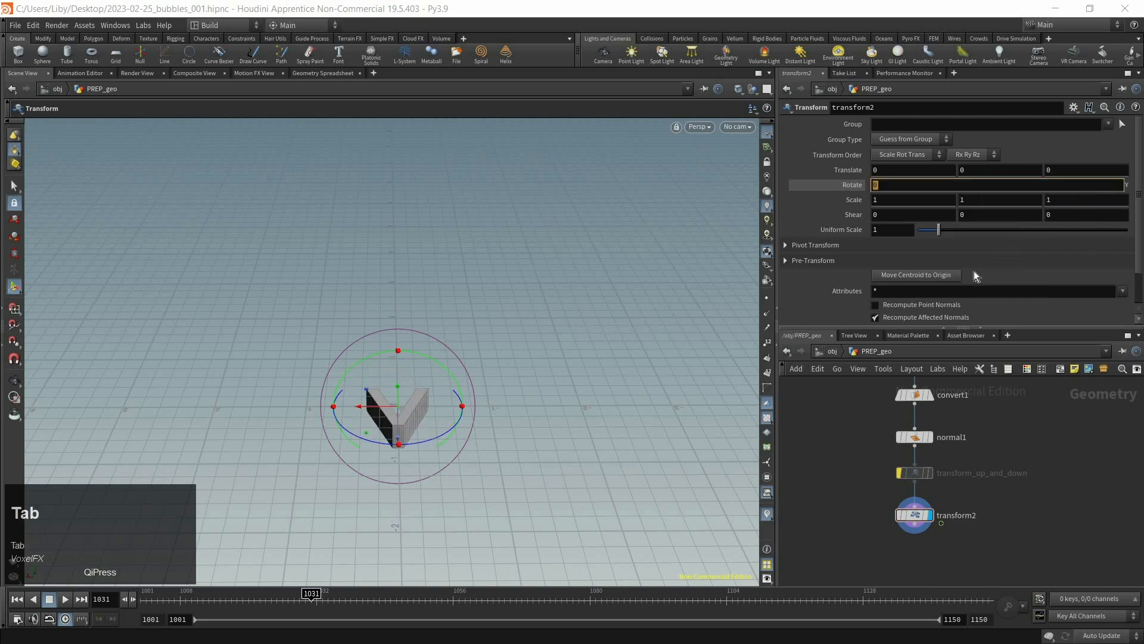
Reuse the copied expression for transform2's Y rotation, changed to sin($FF * 10) * 50, and preview the combined rotation.
click(850, 191)
click(964, 189)
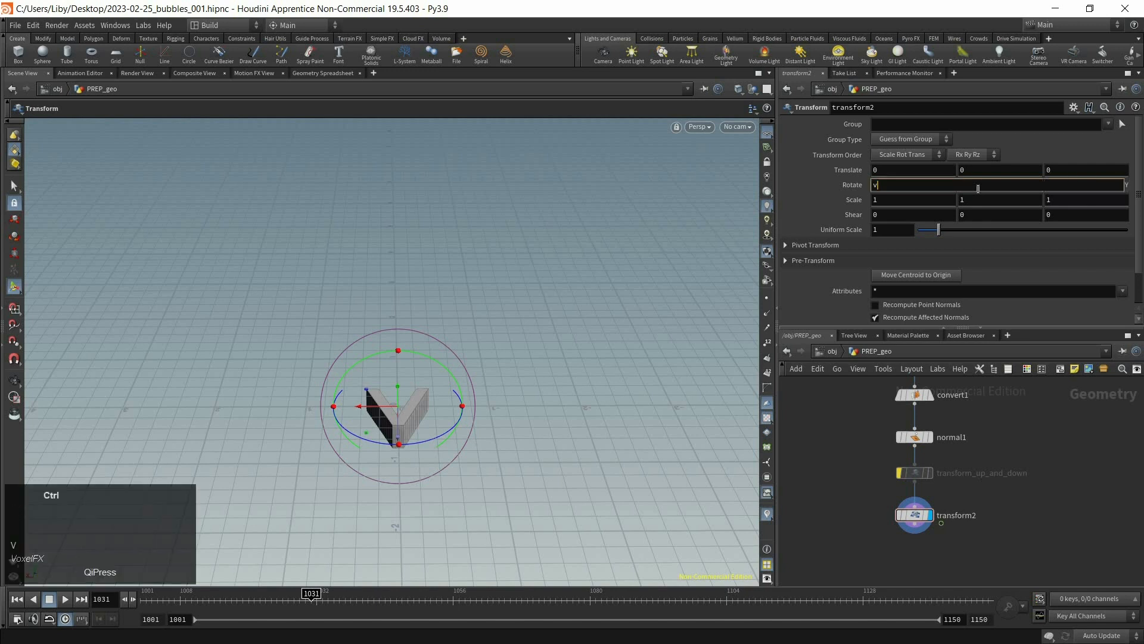
key(ctrl+v)
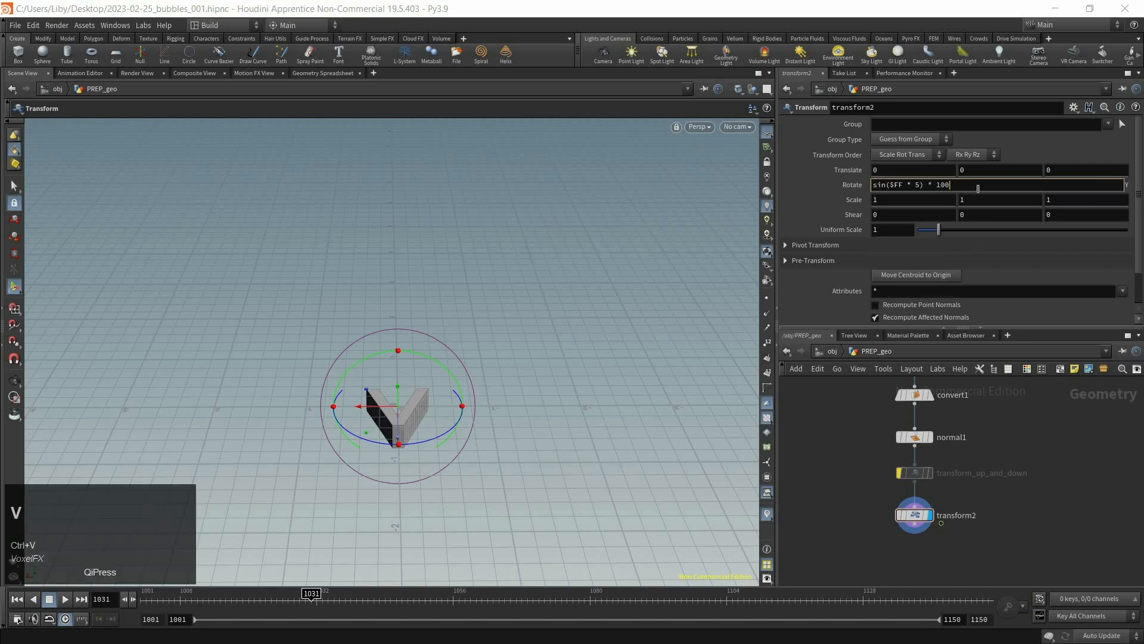
key(BackSpace)
key(BackSpace)
text(5)
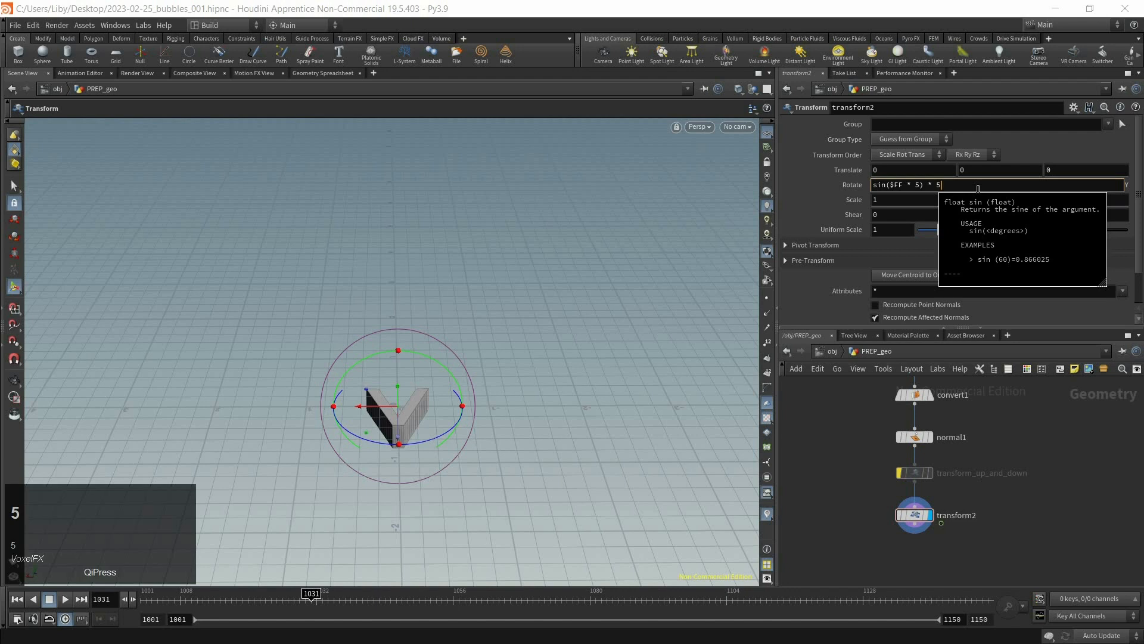
text(0)
key(Left)
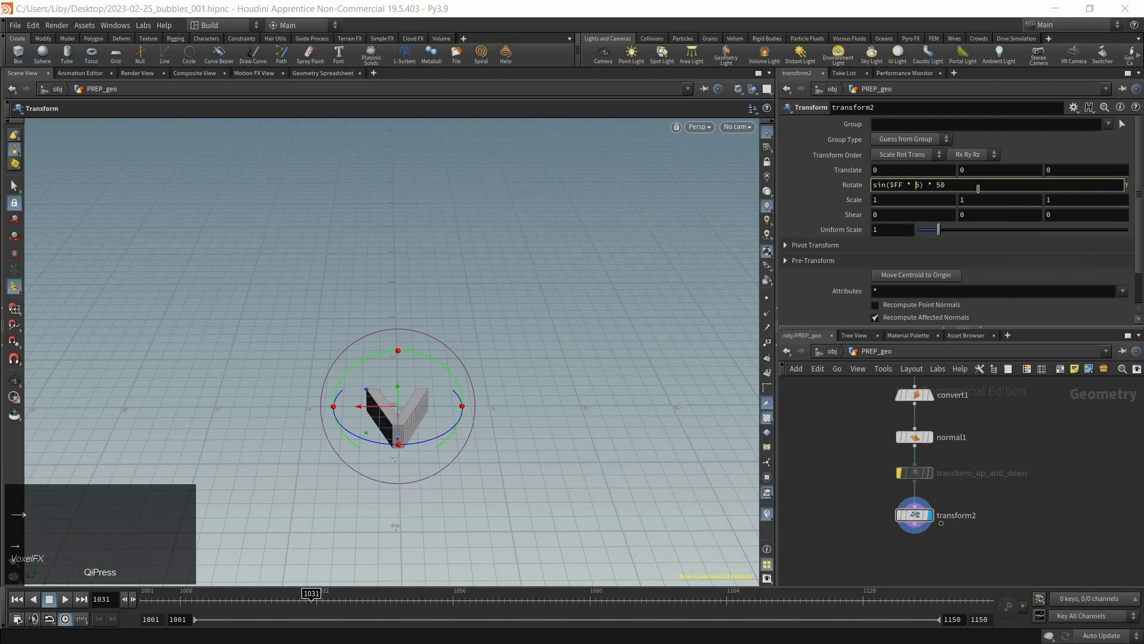
text(10)
key(Return)
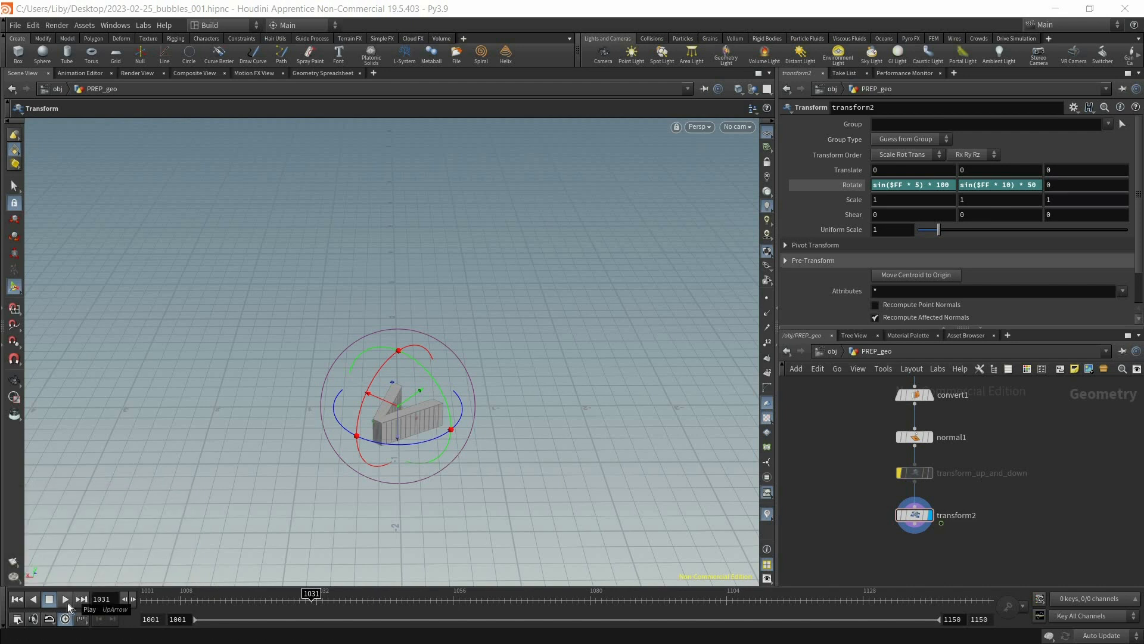
click(67, 602)
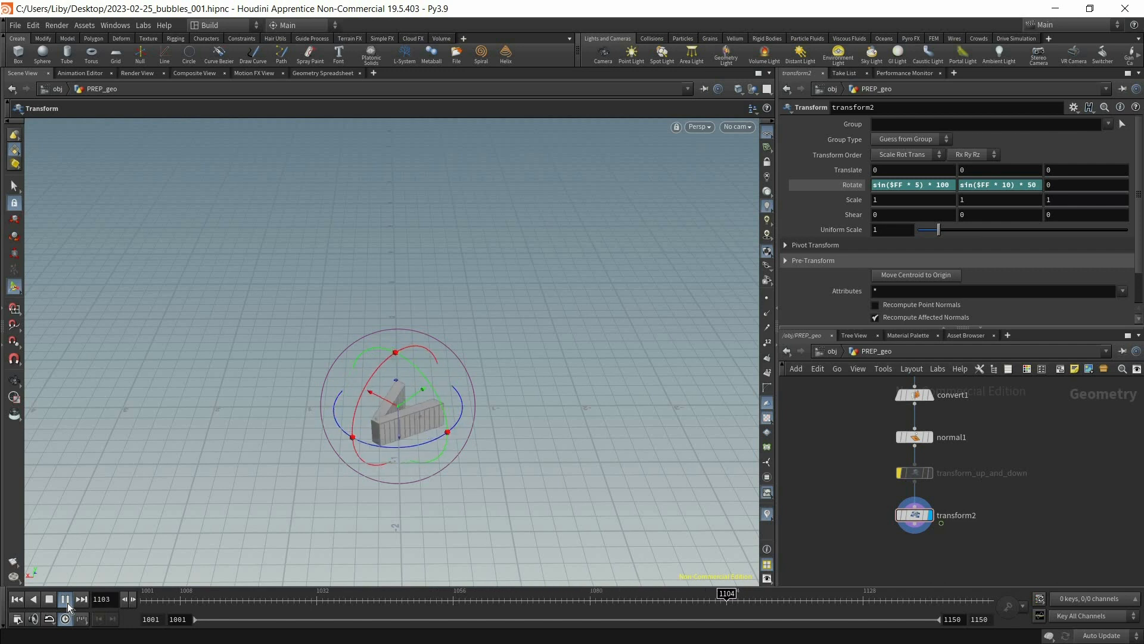
click(67, 602)
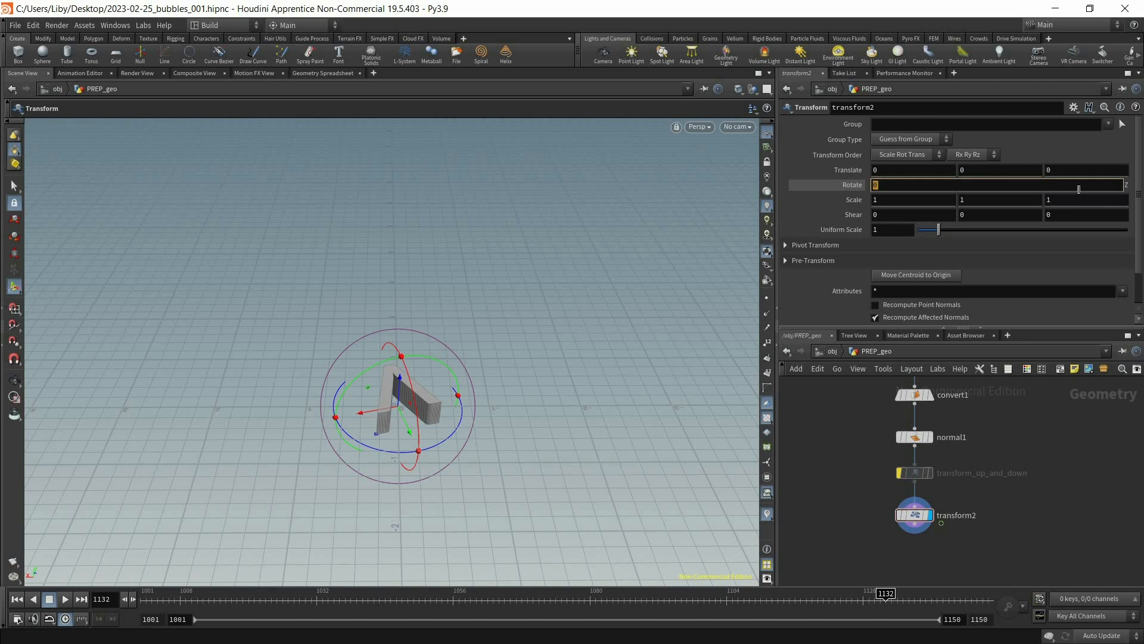
Reuse the copied expression for transform2's Z rotation, changed to sin($FF * 5) * 150.
key(ctrl+v)
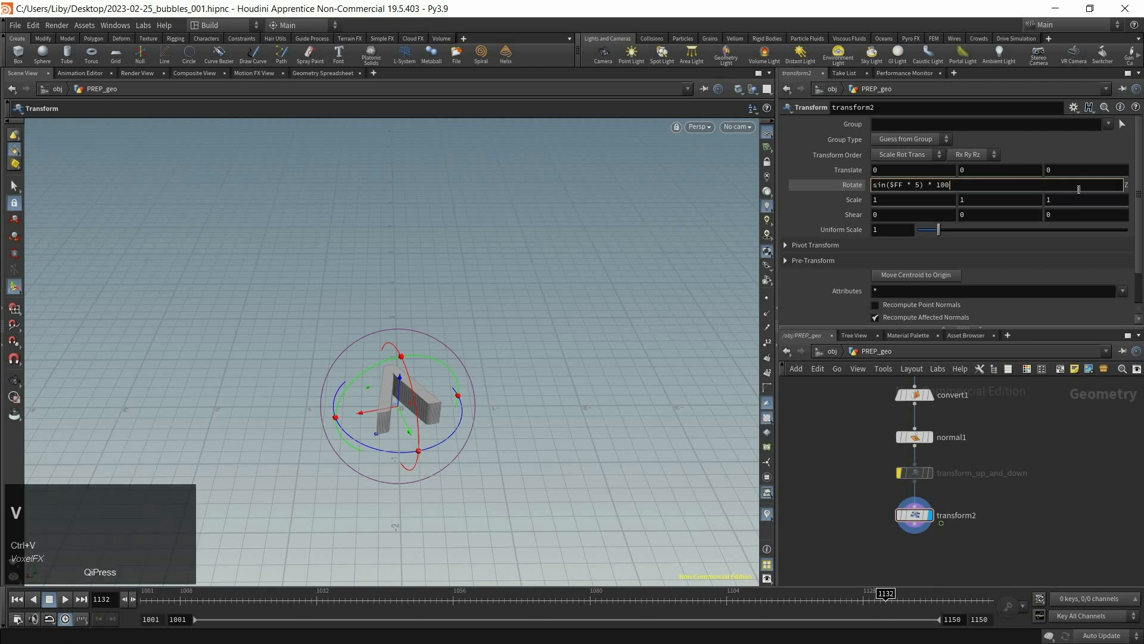
key(Left)
key(Delete)
text(5)
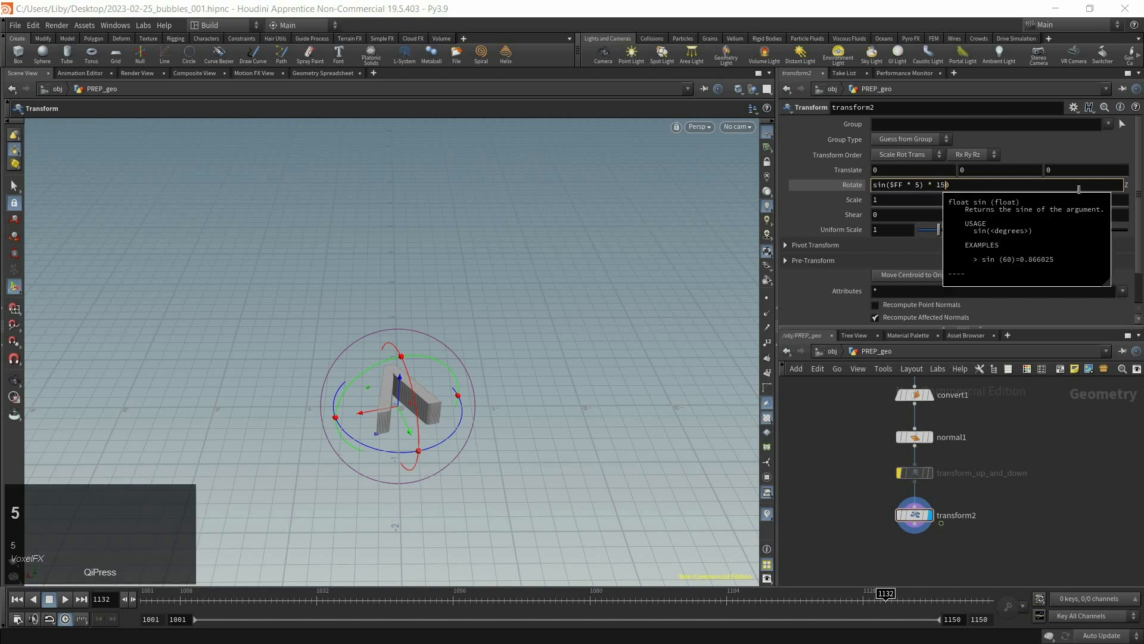
key(Return)
Look through renderCam in the viewport and return the animation to frame 1001.
click(738, 127)
click(769, 184)
click(17, 599)
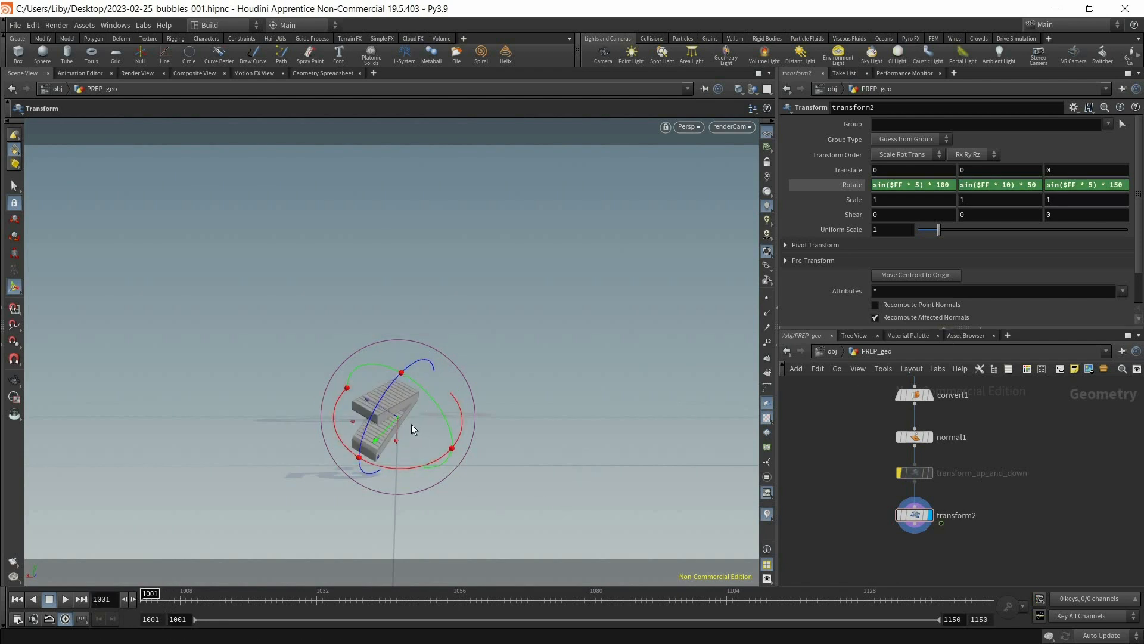
Offset transform2's rotation expressions to sin($FF * 5) * 100 + 100 on X and sin($FF * 10) * 50 + 50 on Y.
click(954, 185)
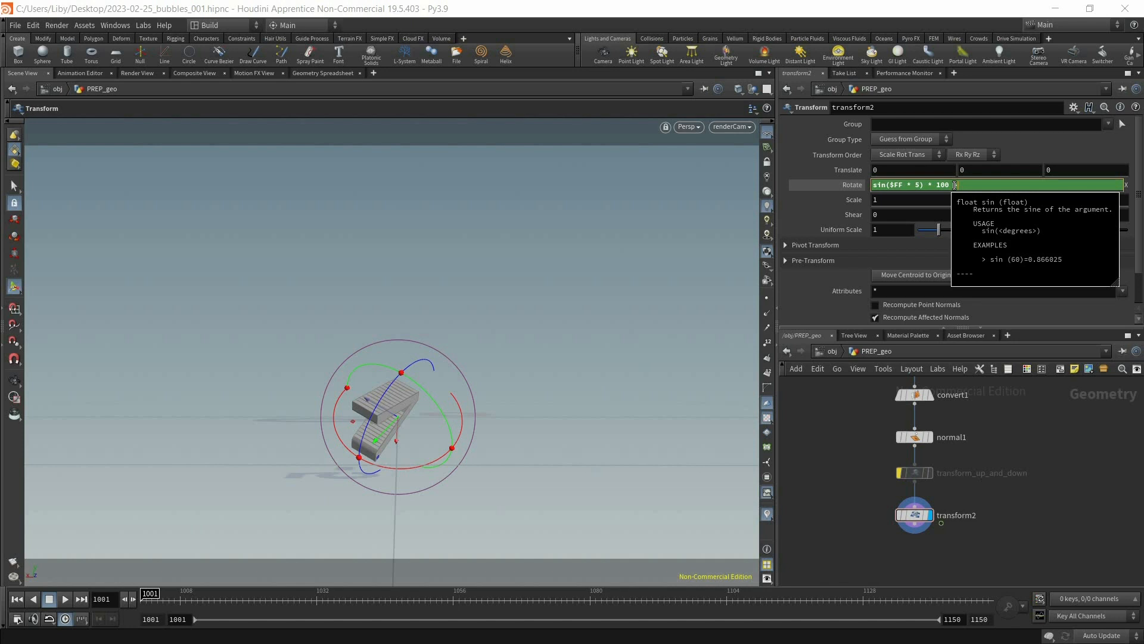
key(Return)
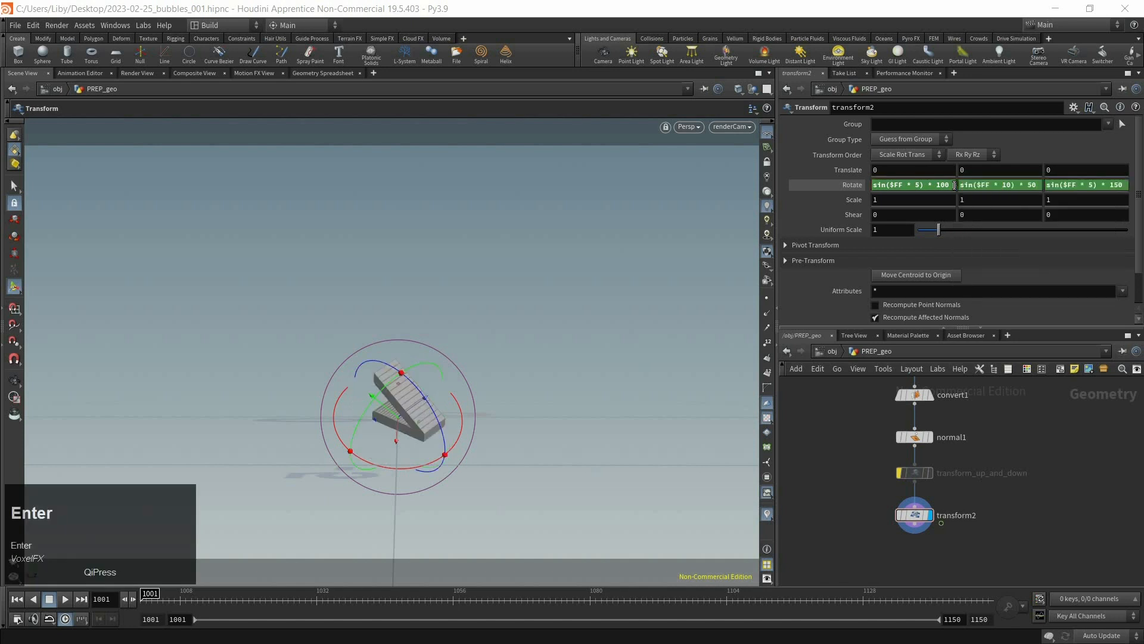
click(994, 185)
key(shift)
text(+)
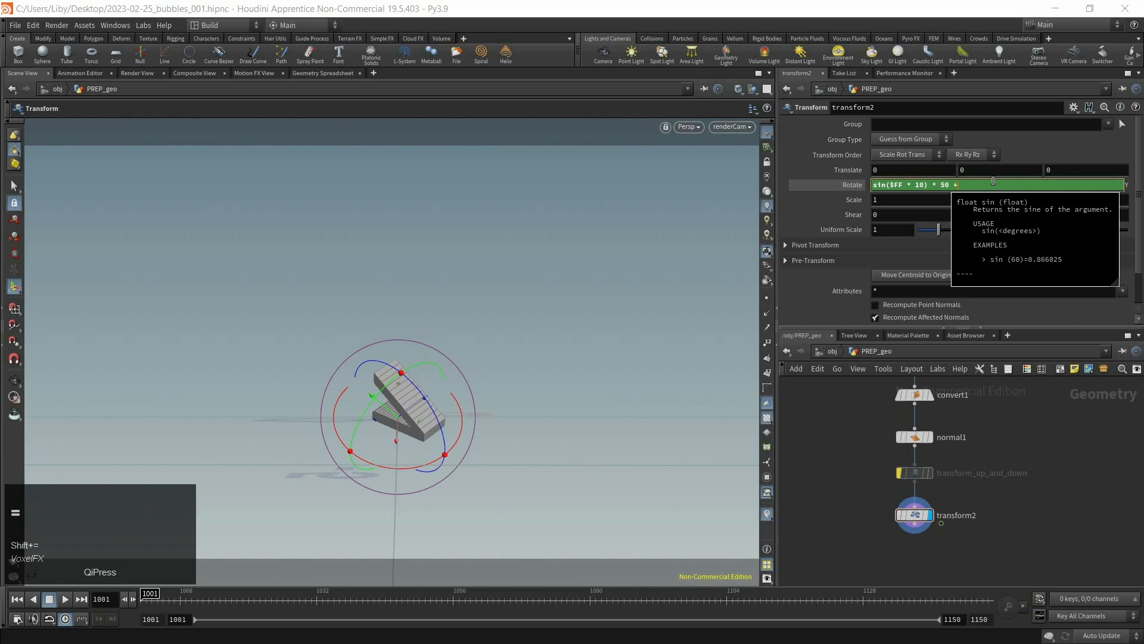
key(Return)
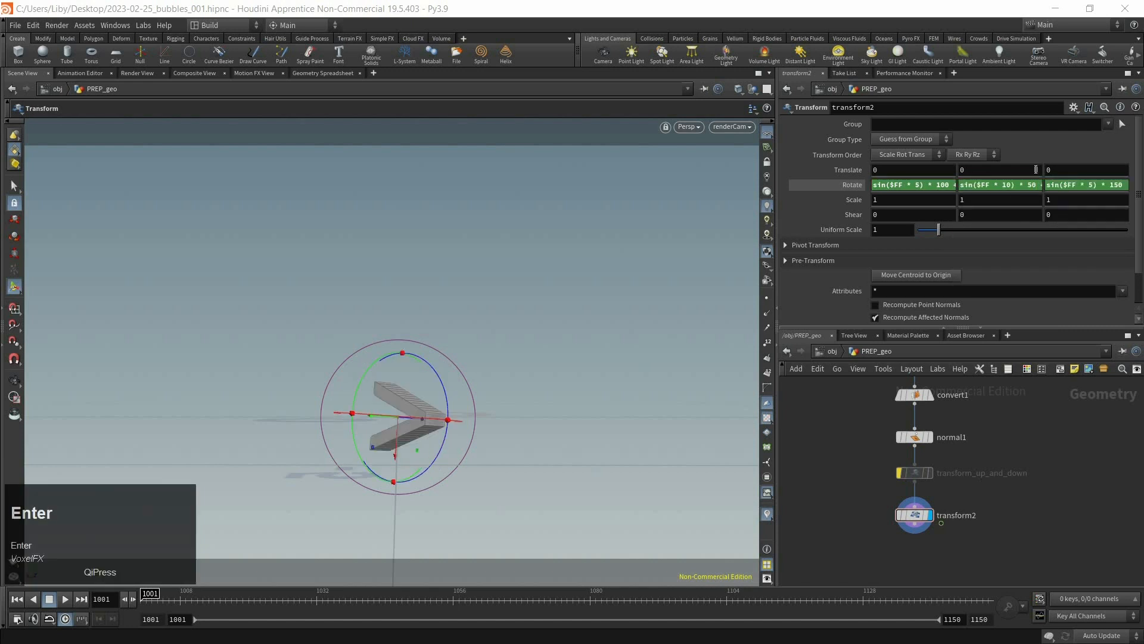
Widen the parameter area and set transform2's Z rotation expression to sin($FF * 5) * 150 + 140.
click(1119, 186)
key(BackSpace)
text(4)
key(Return)
drag(777, 238, 629, 239)
click(1088, 186)
key(Left)
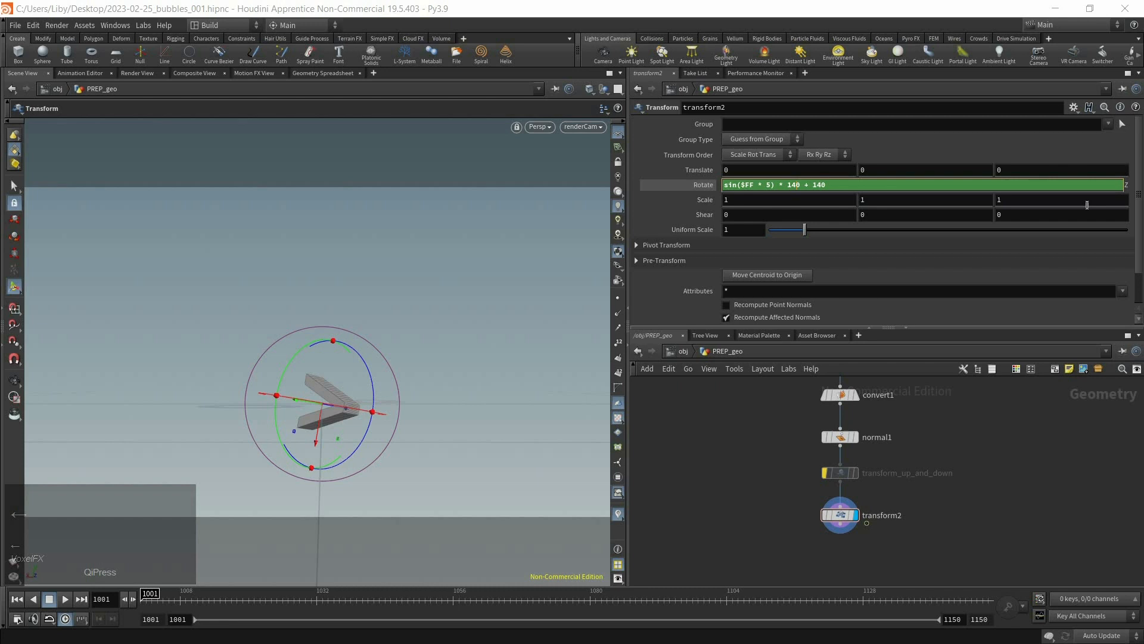
key(BackSpace)
text(5)
key(Return)
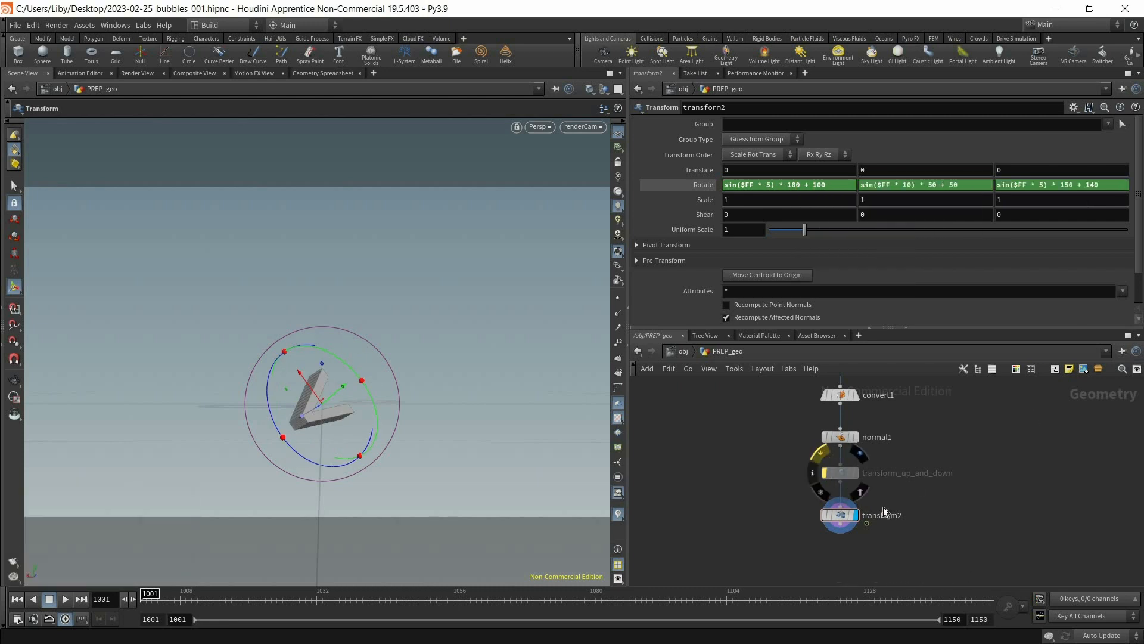
Temporarily enable transform_up_and_down to preview it with the offset rotation, return to frame 1001, and bypass the node again.
click(840, 472)
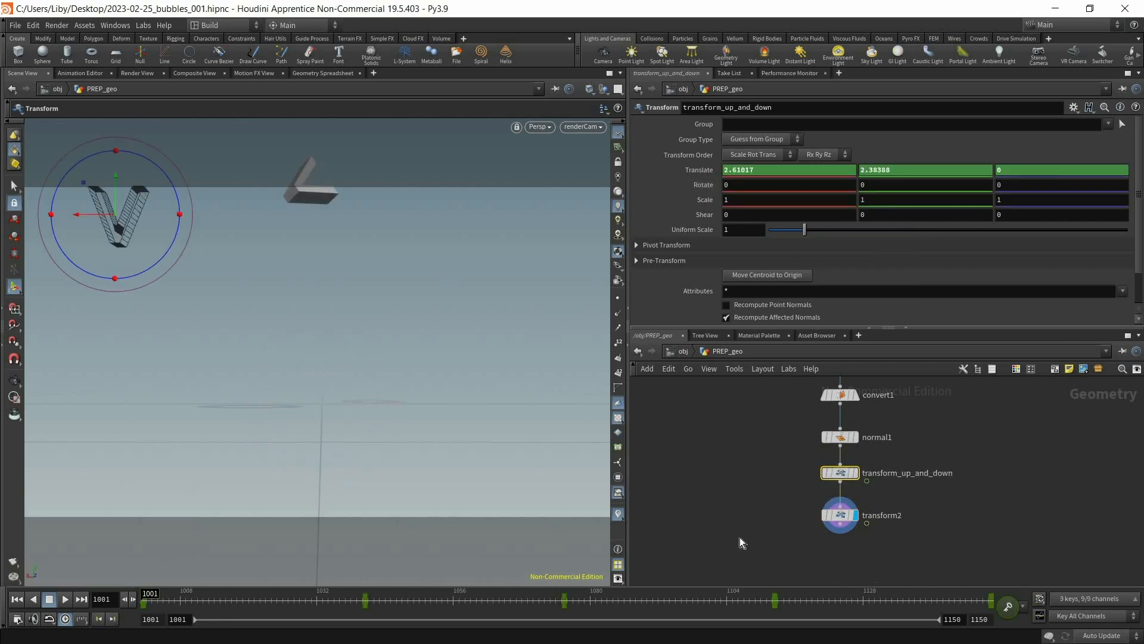
click(65, 599)
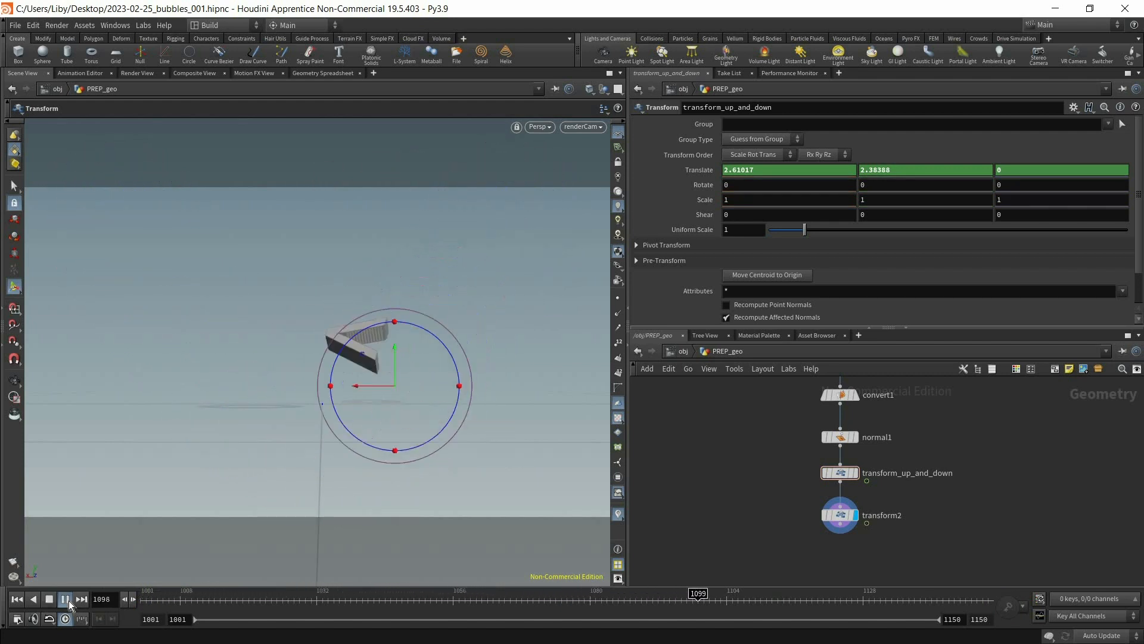
drag(196, 602, 103, 610)
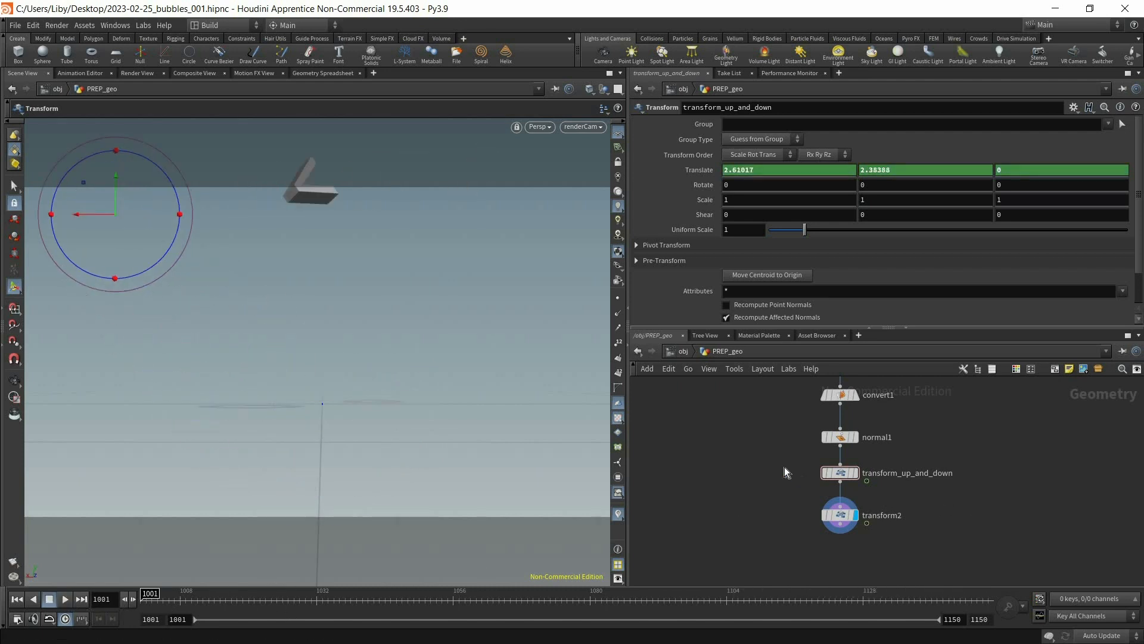
click(826, 472)
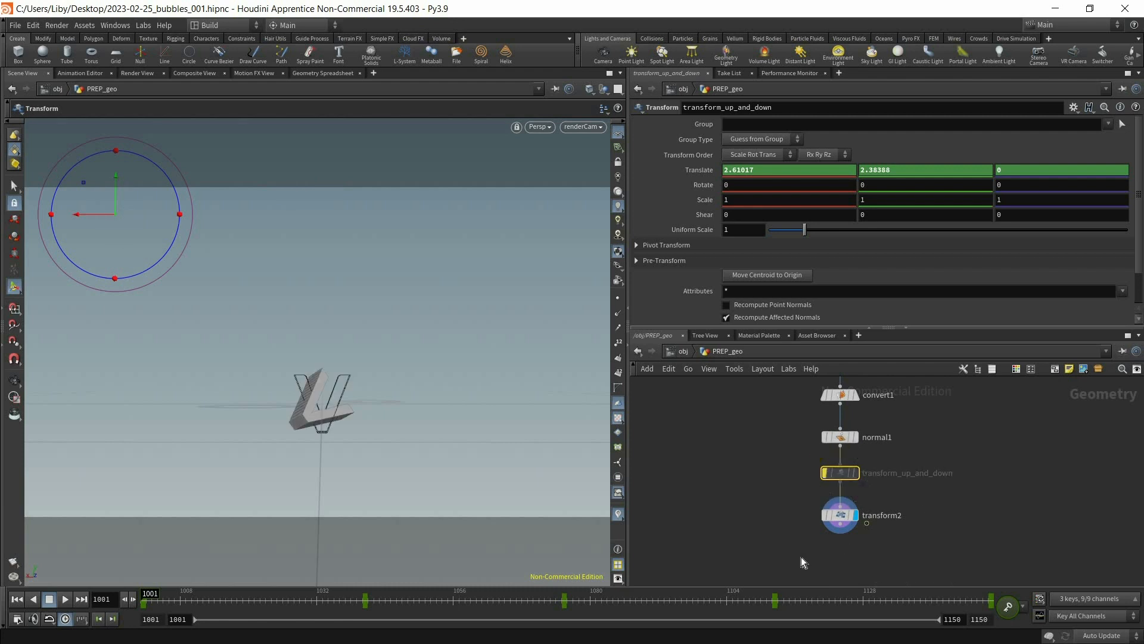
Rename the transform2 node as transform_sin.
key(Down)
double_click(903, 516)
key(BackSpace)
text(_sin)
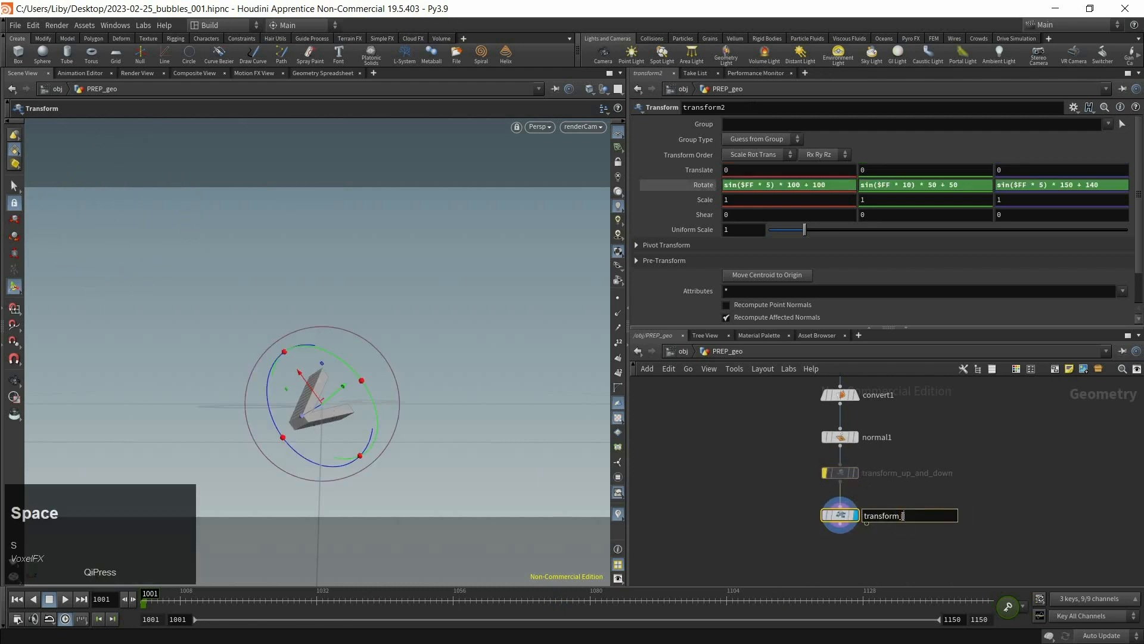
key(Return)
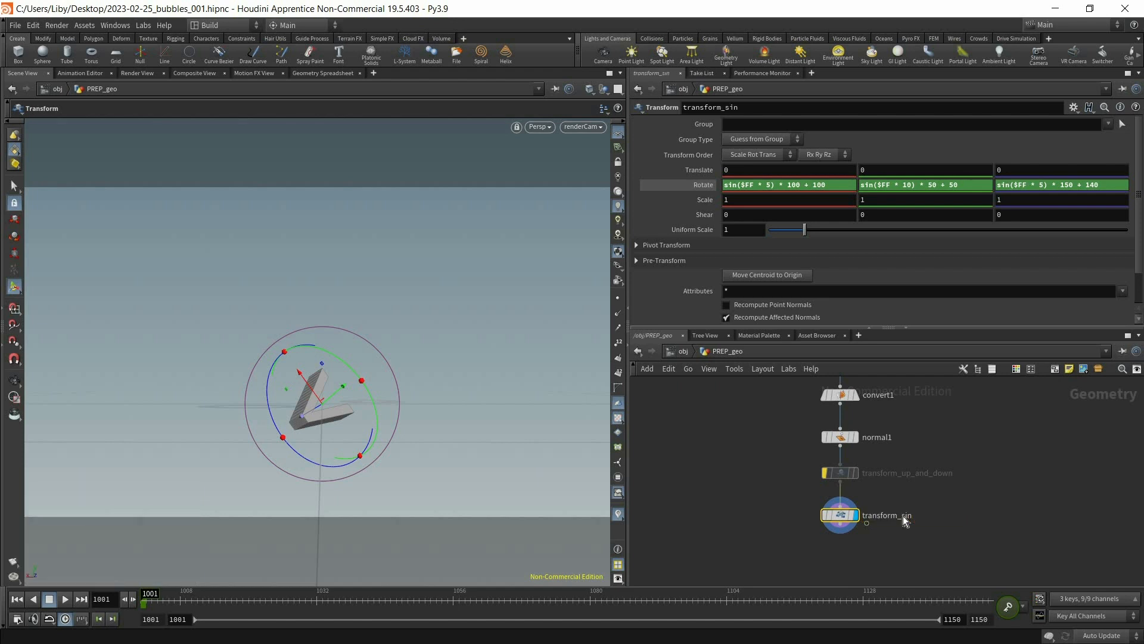
Center transform_sin's pivot on the geometry by setting Pivot Translate to $CEX, $CEY and $CEZ.
click(637, 247)
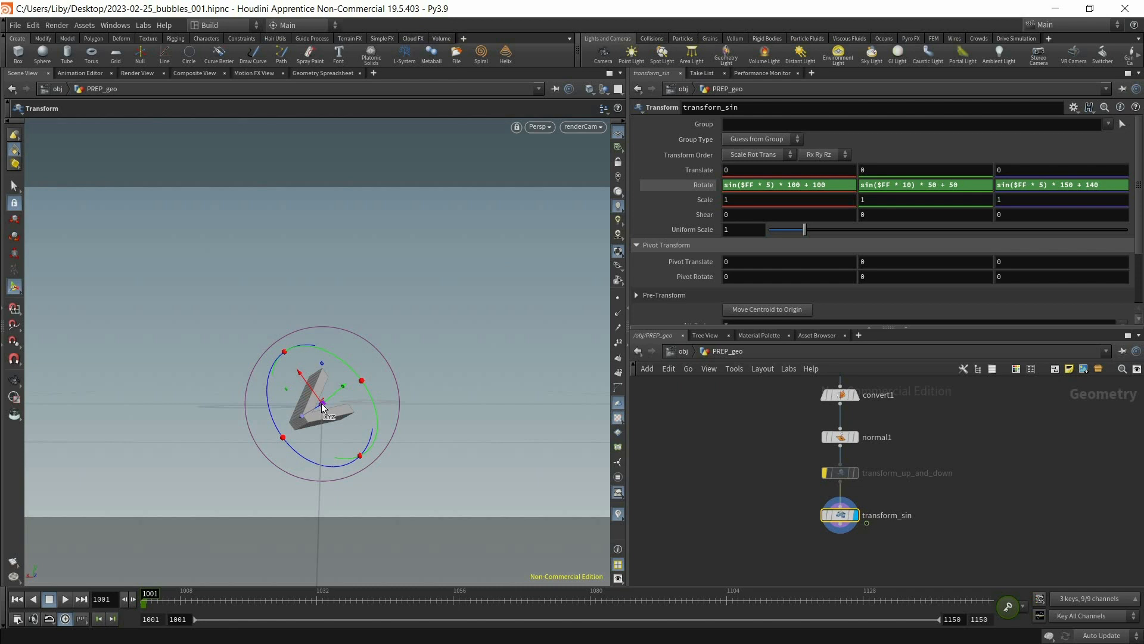
key(ctrl)
drag(767, 263, 697, 266)
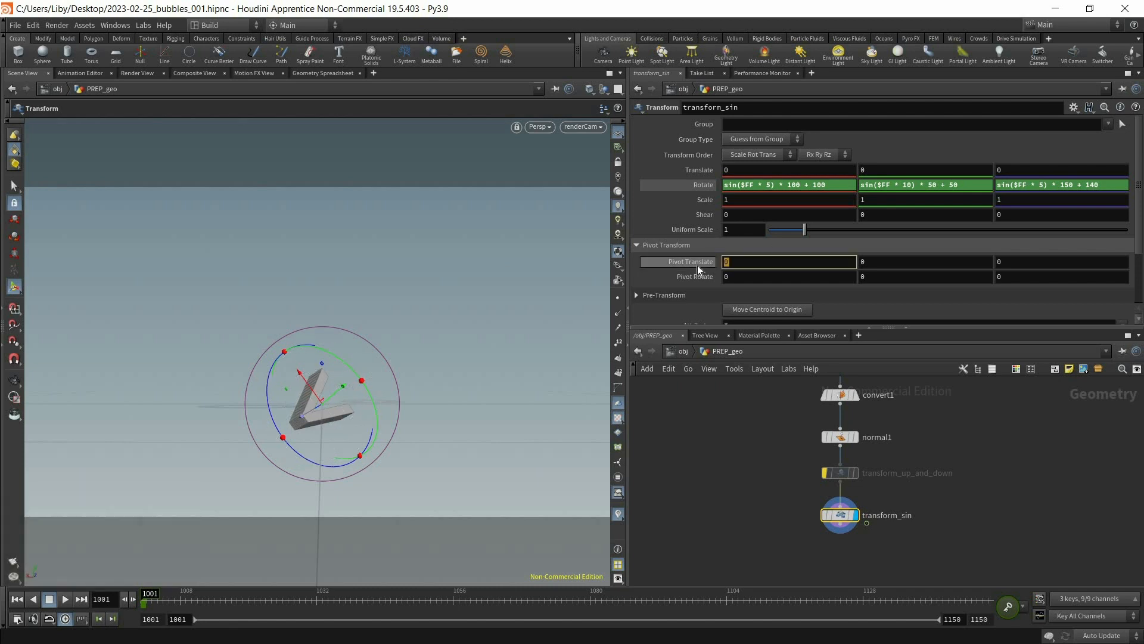
text($CEX)
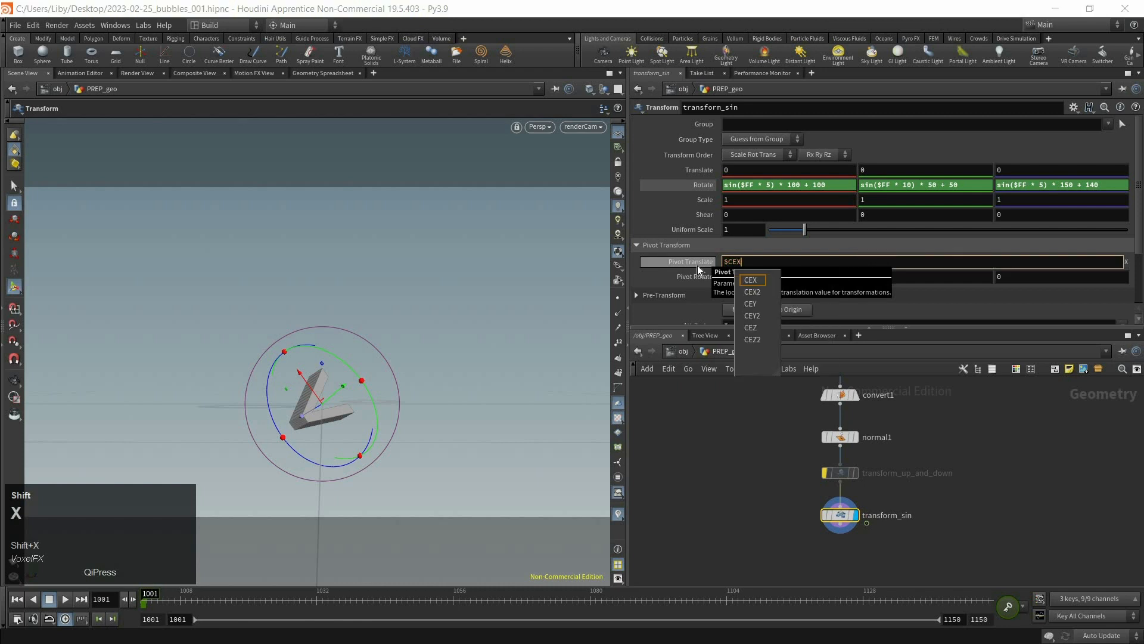
key(Return)
drag(729, 265, 921, 270)
key(Tab)
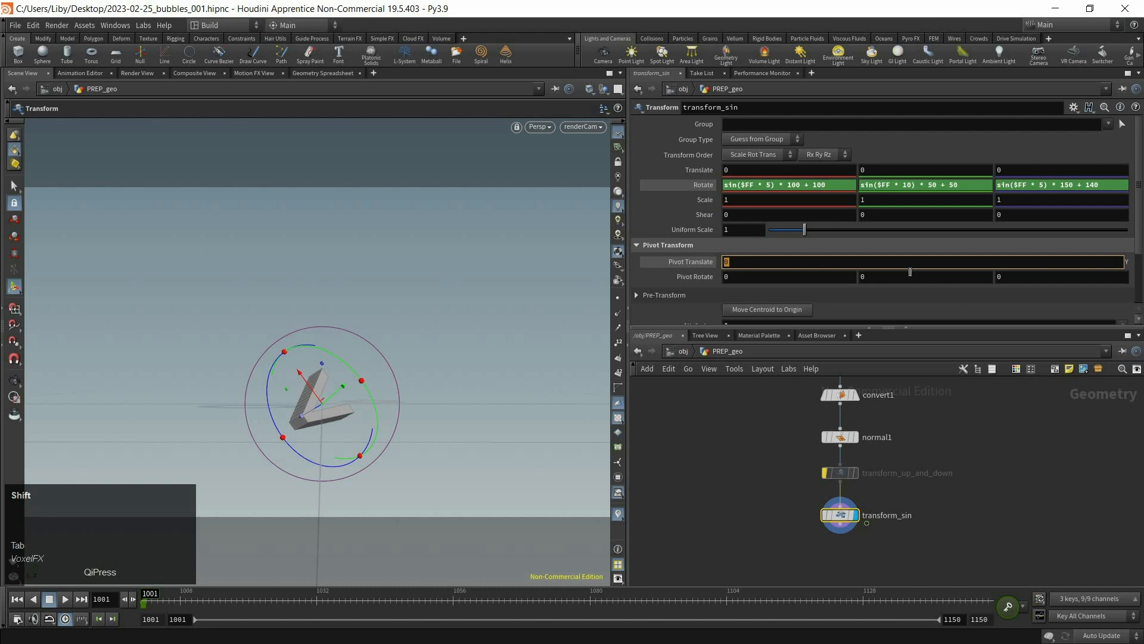
text($CEY)
key(Tab)
text($CE)
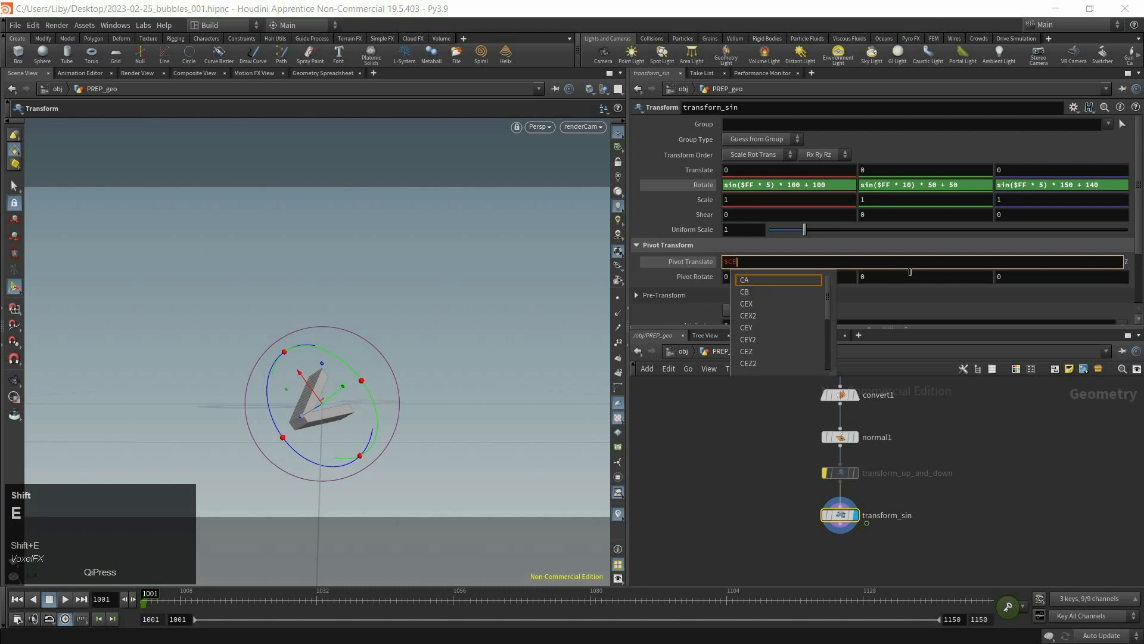
text(Z)
key(Return)
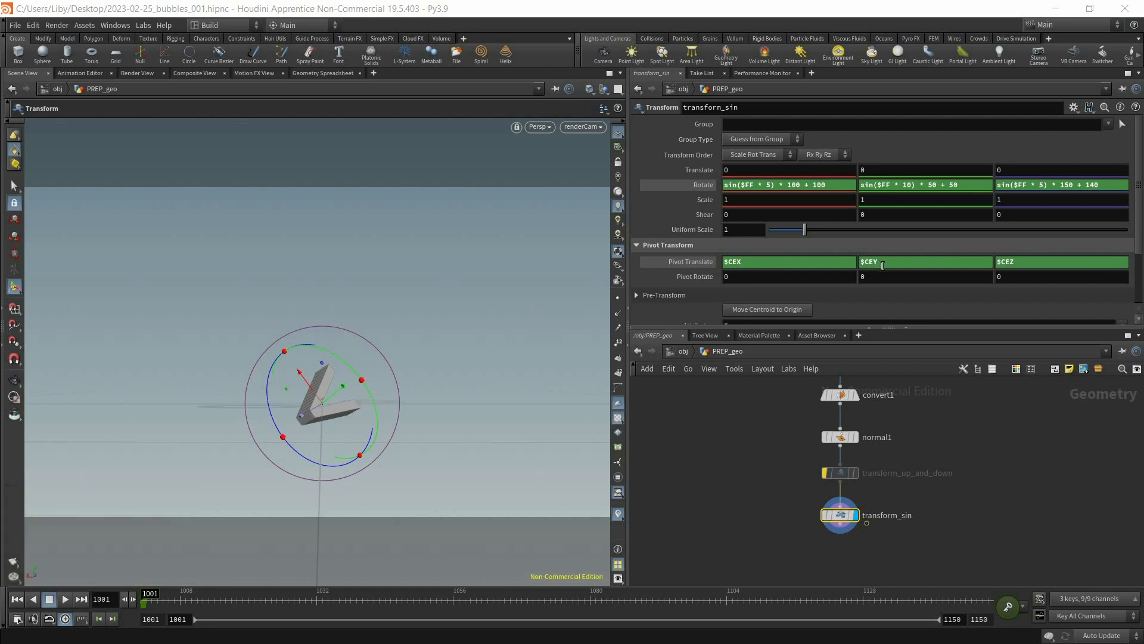
Enable transform_up_and_down, play the animation with the centered pivot, and return to frame 1001.
click(826, 472)
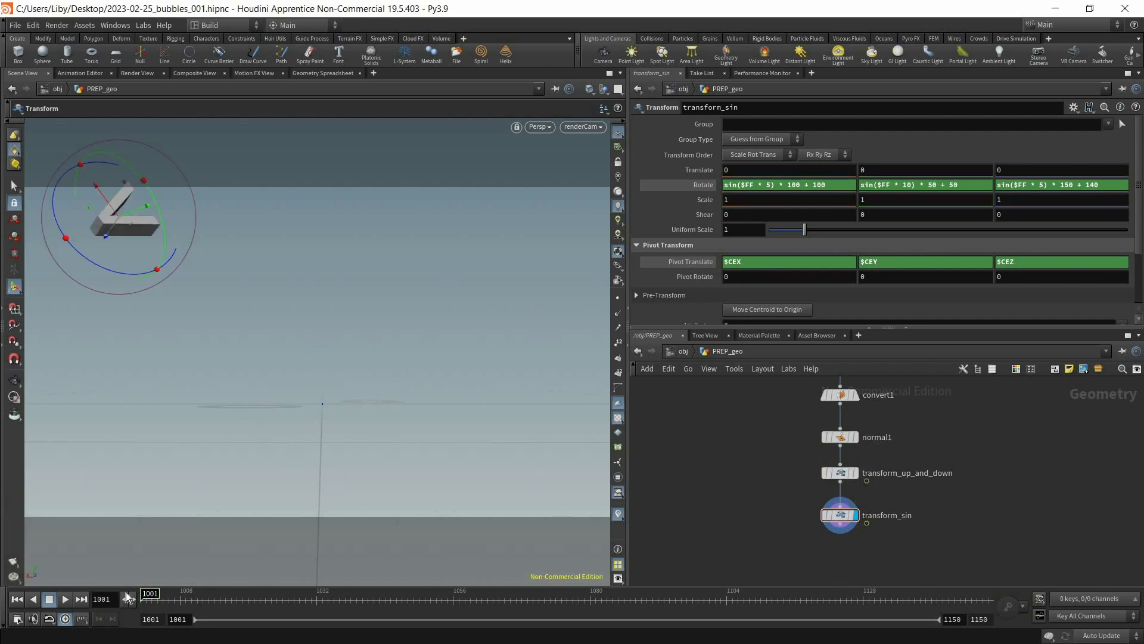
click(64, 599)
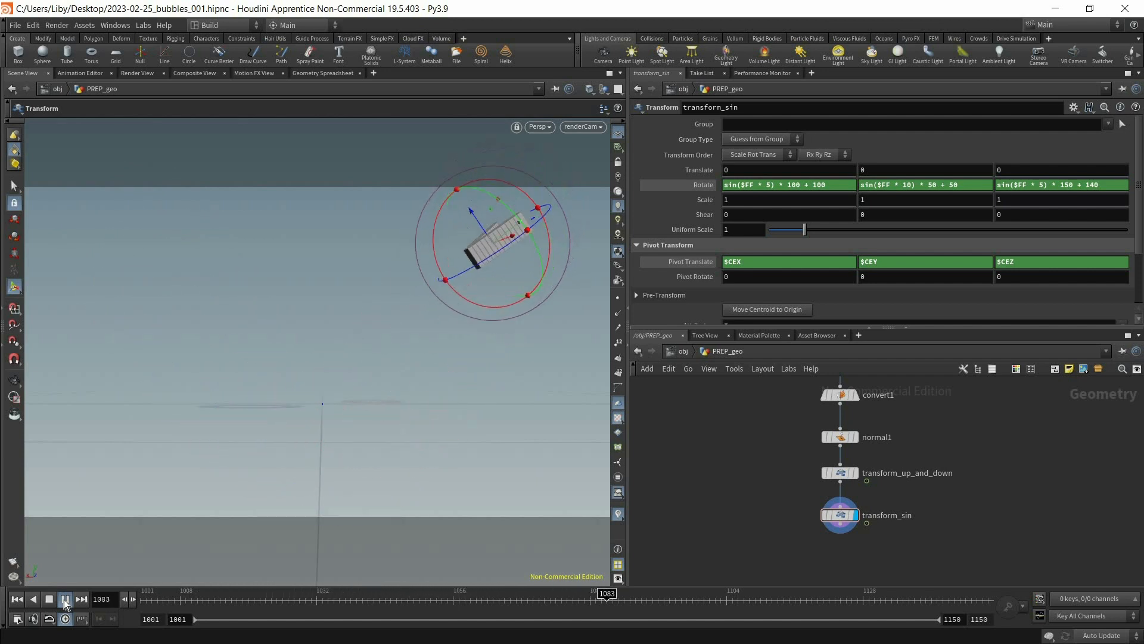
click(150, 594)
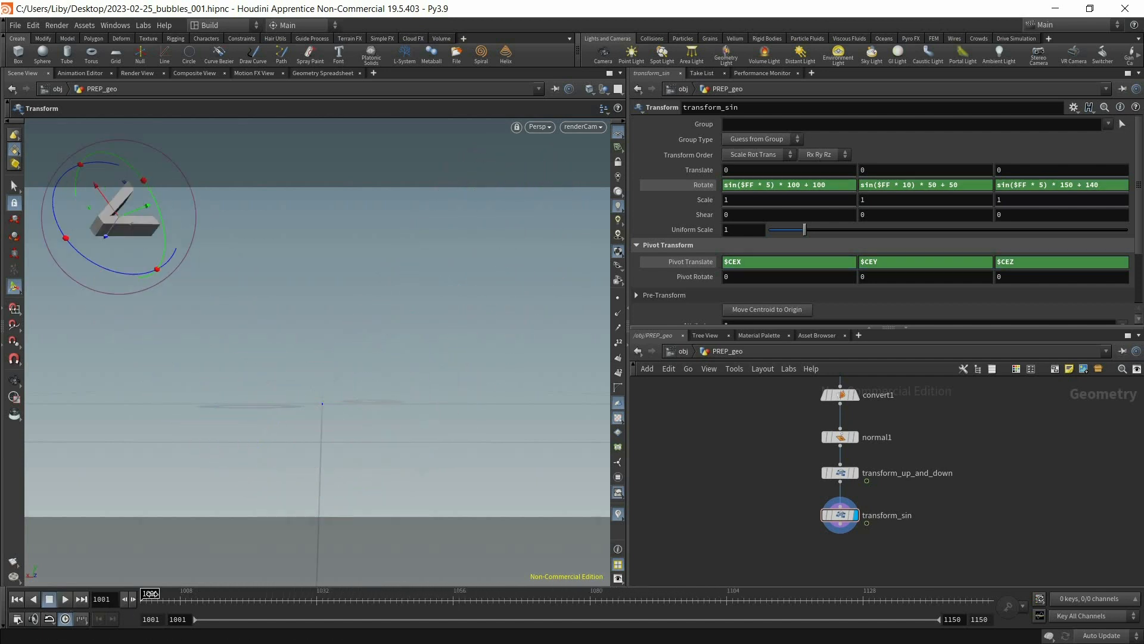
Set transform_sin's X pivot translate expression to $CEX + sin($FF * 5).
click(785, 266)
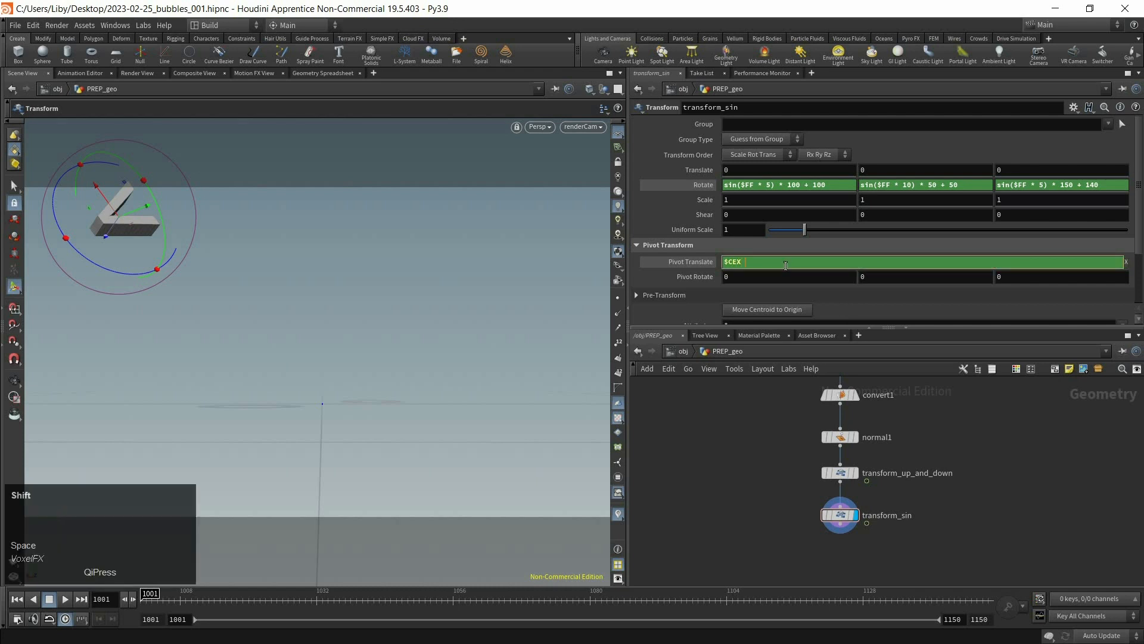
text(+)
text(sin($FF * 5) * 100)
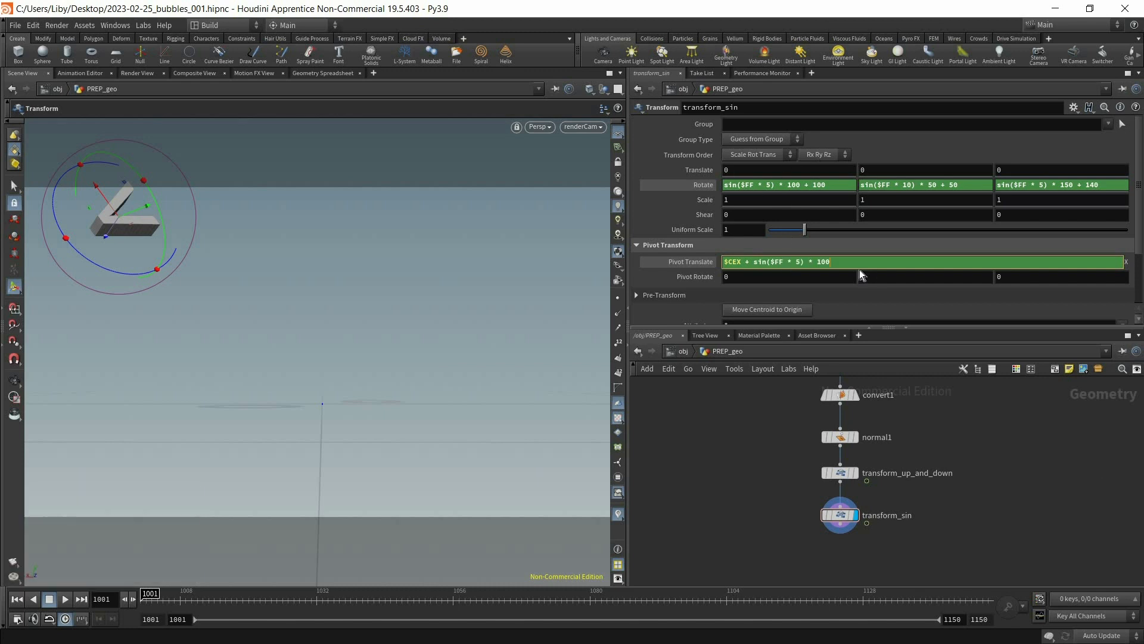
drag(833, 262, 808, 263)
key(BackSpace)
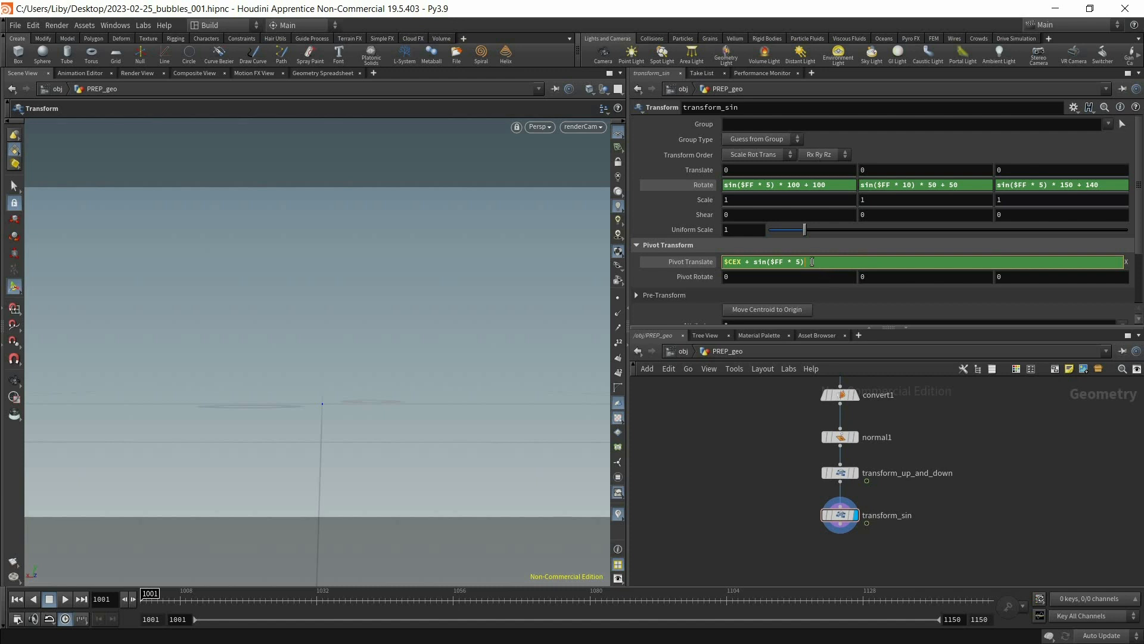
key(Tab)
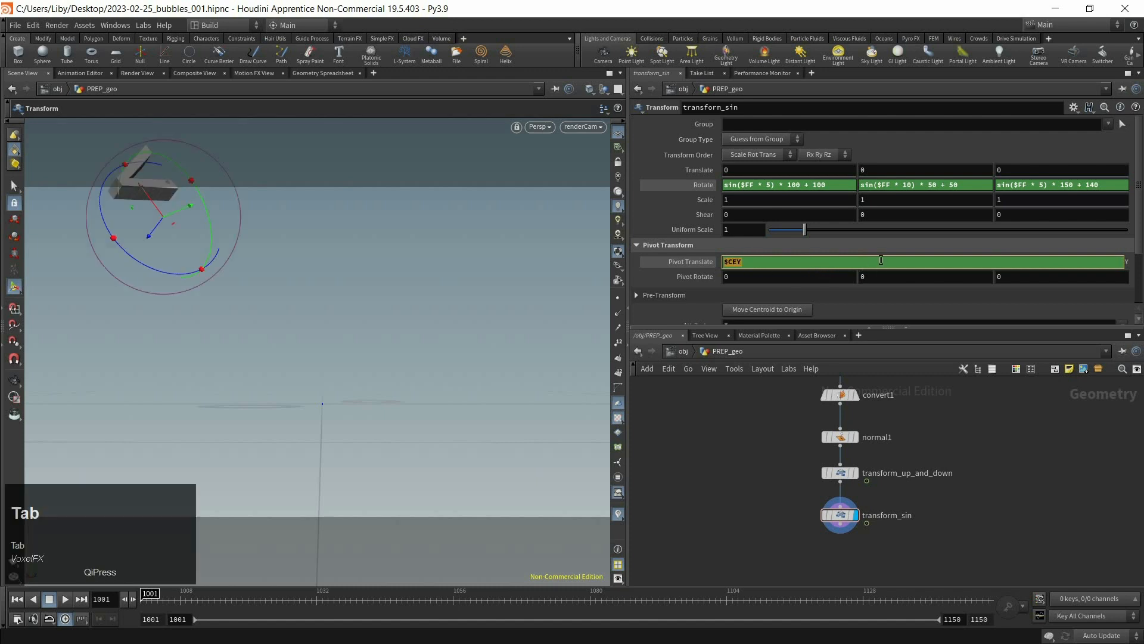
Set the remaining pivot translate expressions to $CEY + sin($FF * 5) on Y and $CEZ + sin($FF * 5) on Z.
text(+)
text(sin($FF * 5) * 100)
key(Tab)
text(+)
text(sin($FF * 5))
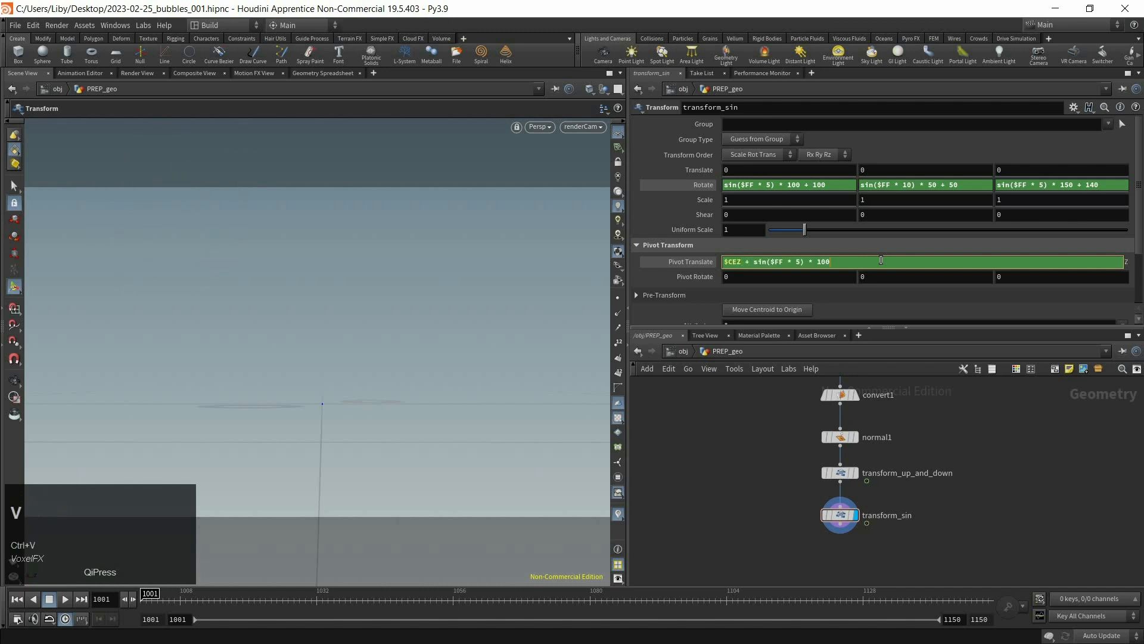
key(Return)
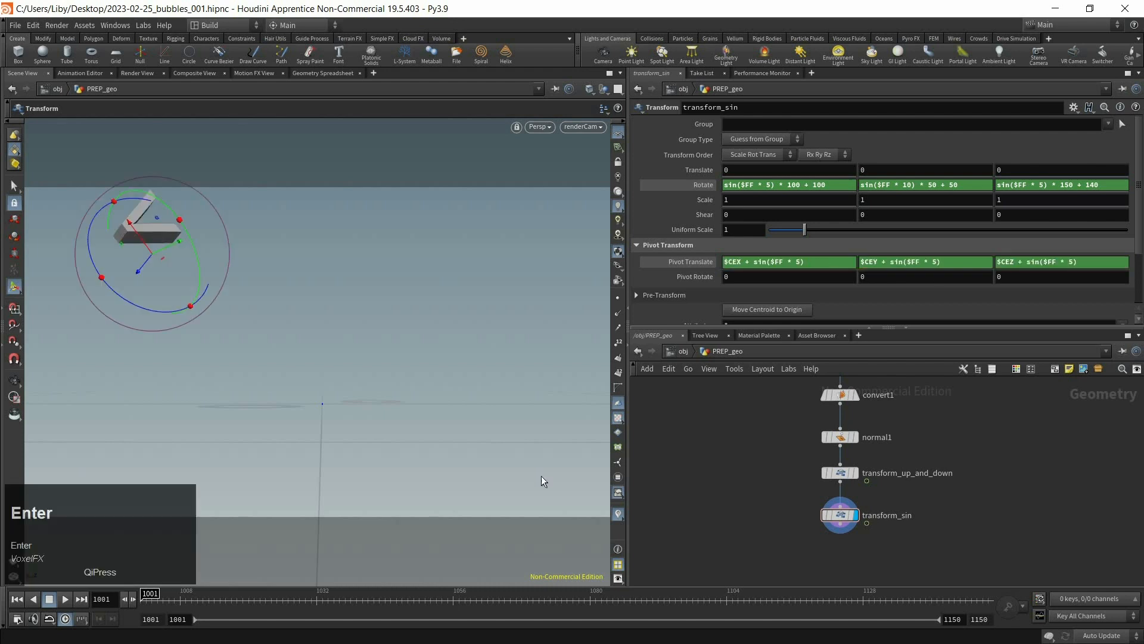
Play the animation to check the sine-driven pivot, and bring the timeline back to frame 1002.
click(68, 603)
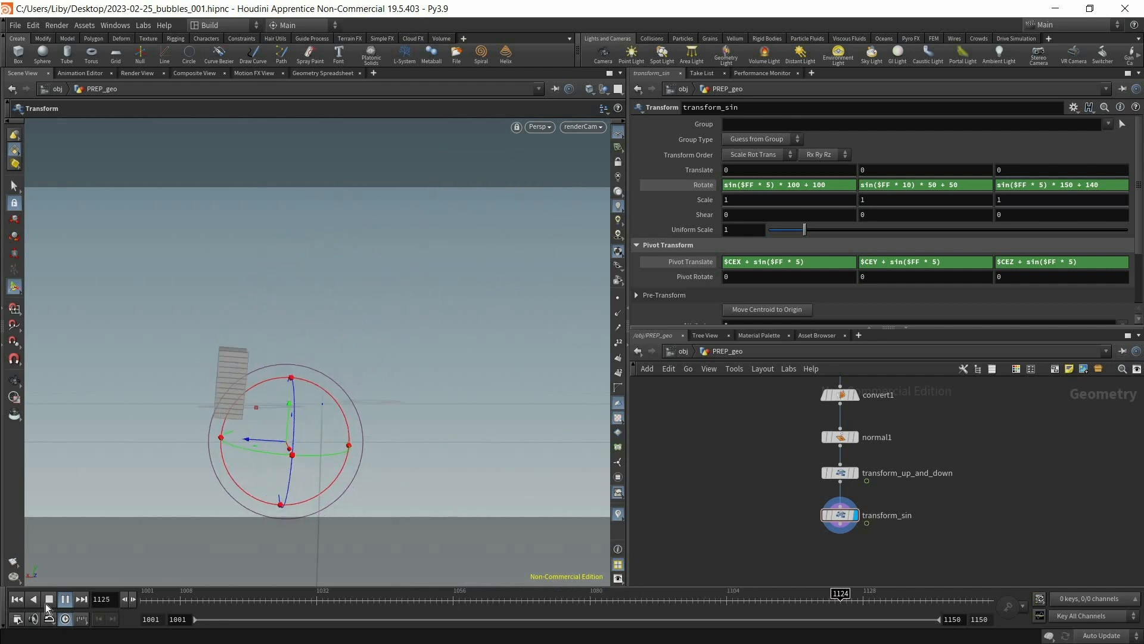
click(66, 599)
click(149, 601)
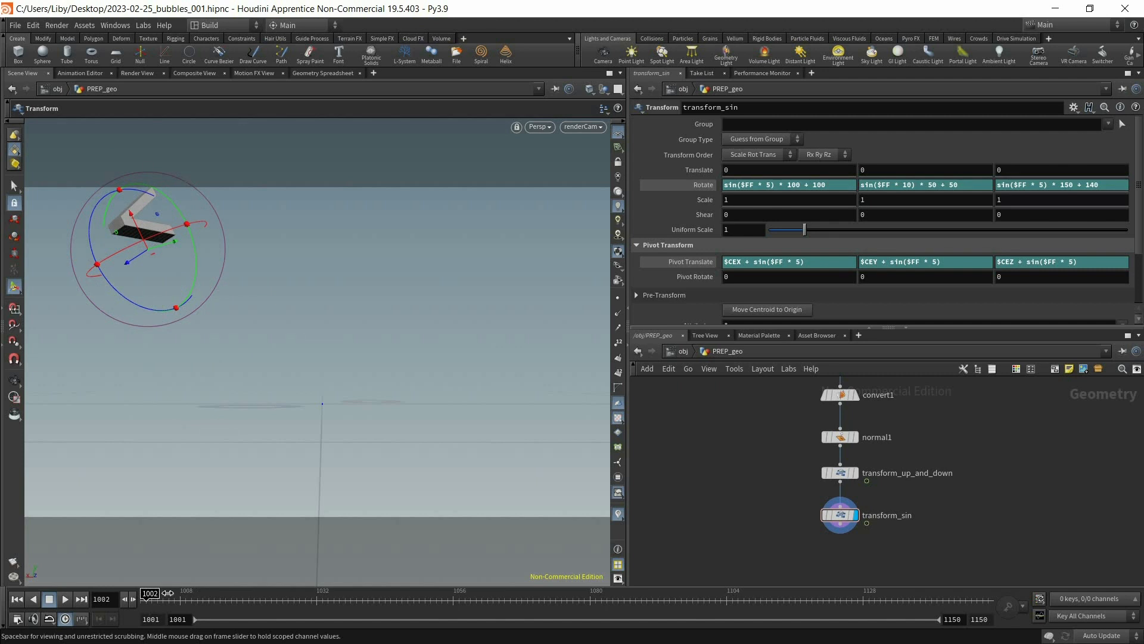
Change the X pivot translate expression to $CEX + (sin($FF * 5) * 0.5) and copy its bracketed sine term.
click(757, 267)
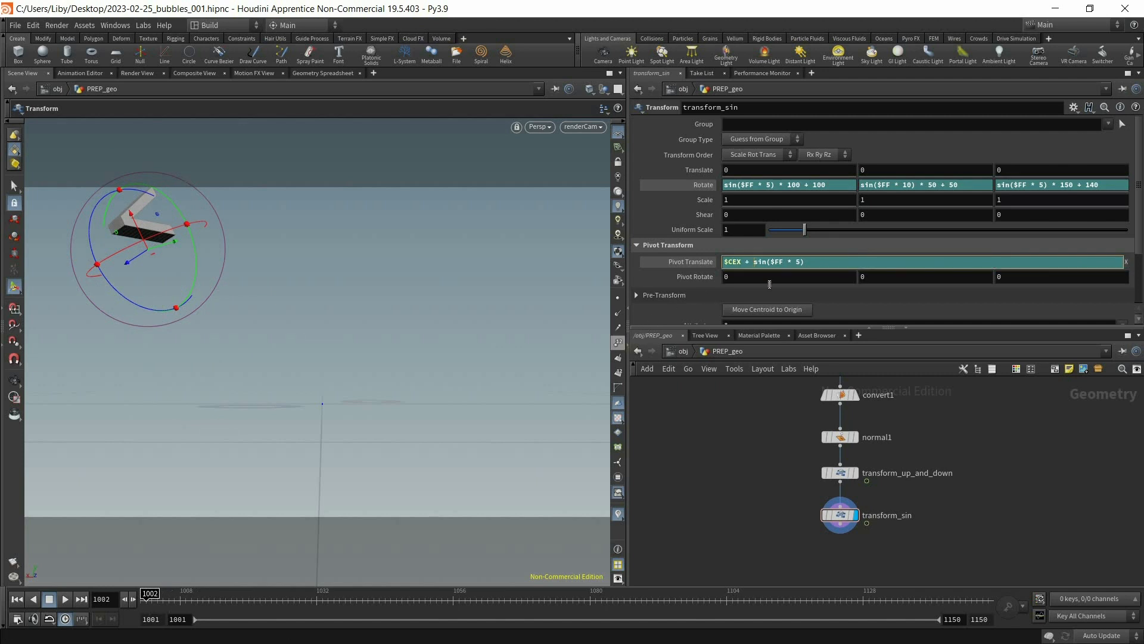
text(()
key(Right)
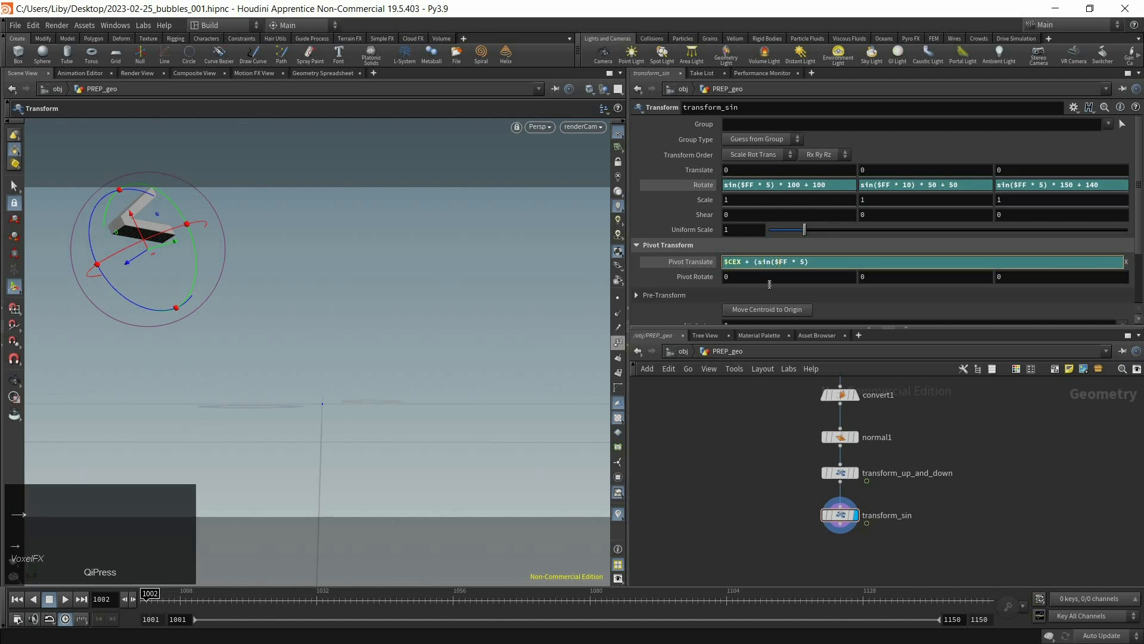
text(* 0.5))
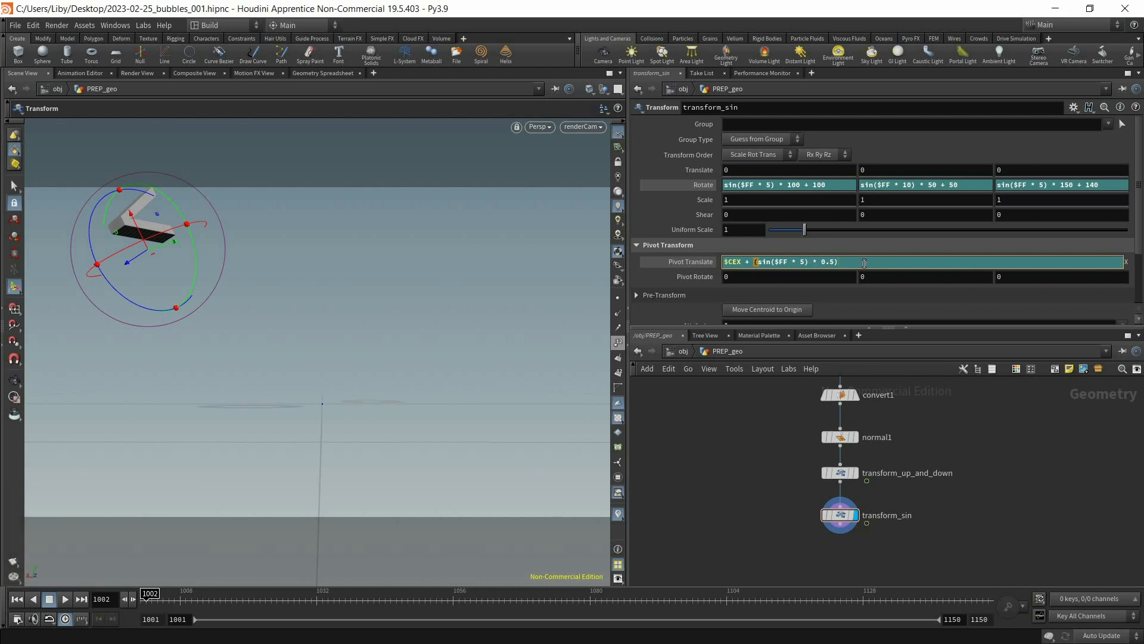
shift+click(754, 262)
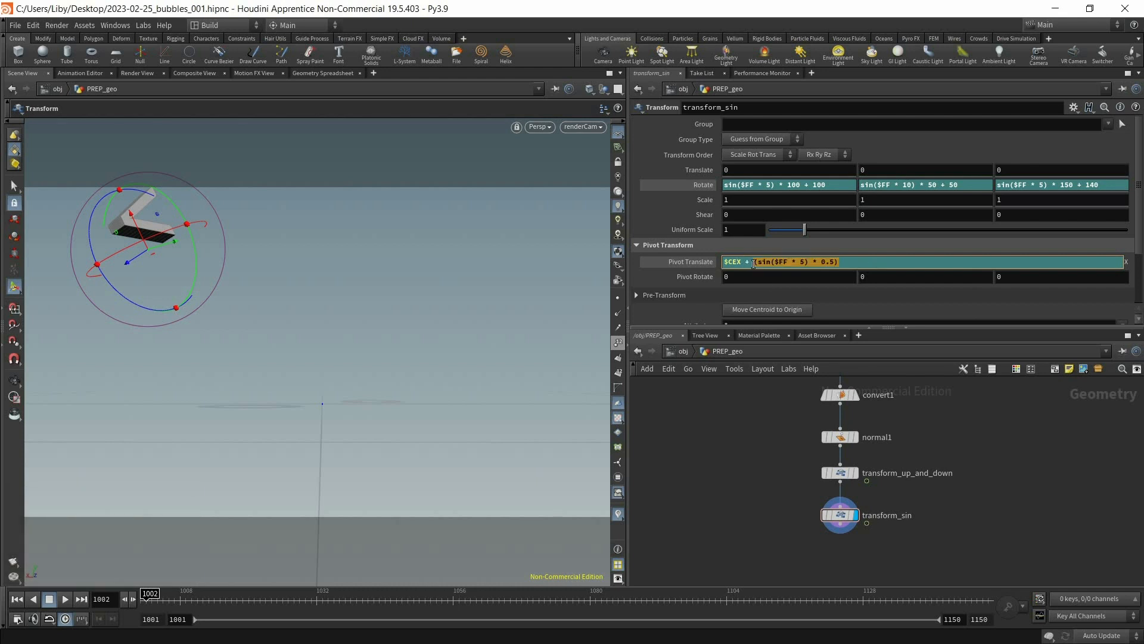
key(Return)
drag(754, 266, 905, 261)
key(ctrl+c)
Set the X pivot translate expression to $CEX + (sin($FF * 1) * 0.5).
click(888, 261)
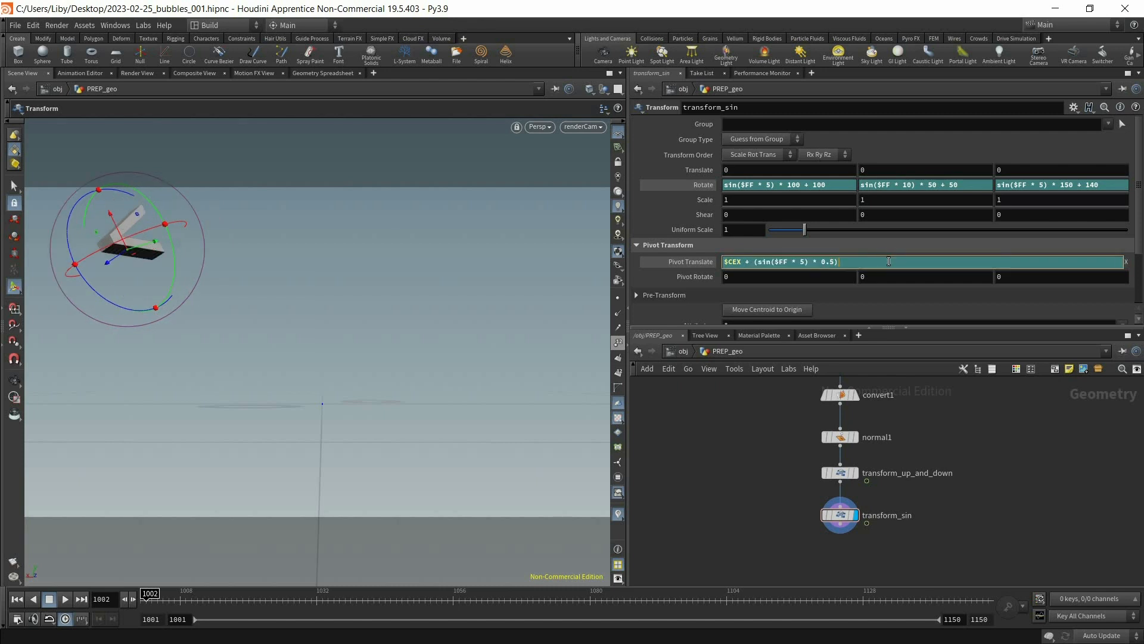
key(Left)
key(Left)
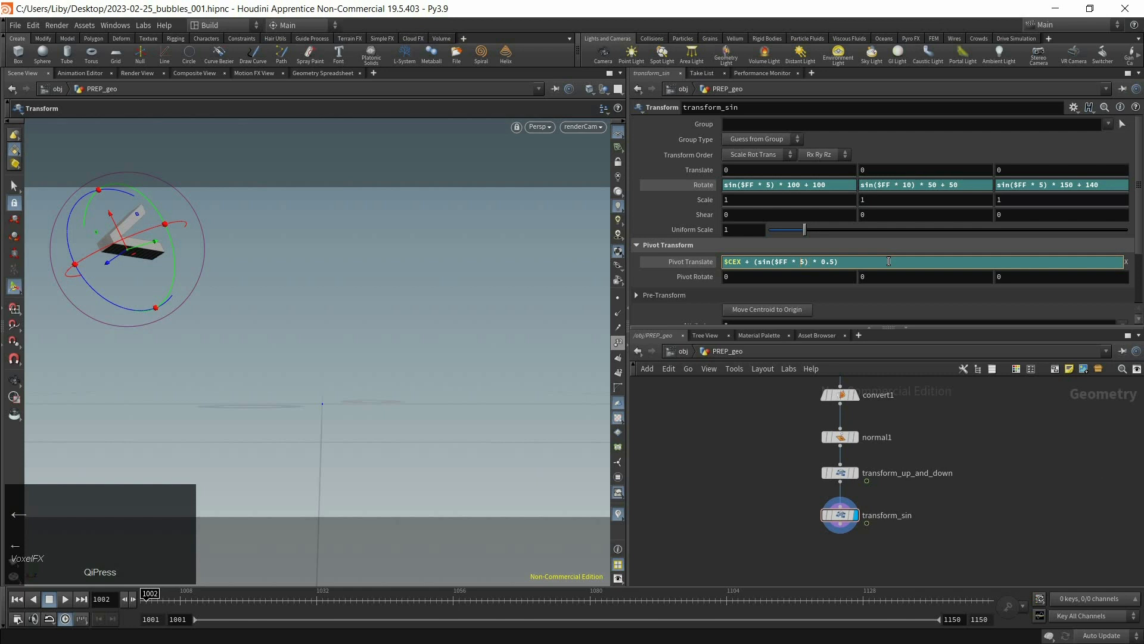
key(BackSpace)
text(6)
key(Tab)
Set the Y pivot translate expression to $CEY + (sin($FF * 1.5) * 0.2).
key(Left)
text(.5)
key(Left)
key(Left)
key(Left)
key(Left)
key(Left)
key(Left)
key(Left)
key(Left)
key(Left)
key(Left)
key(Left)
text(()
key(End)
text(* 0.5))
key(Tab)
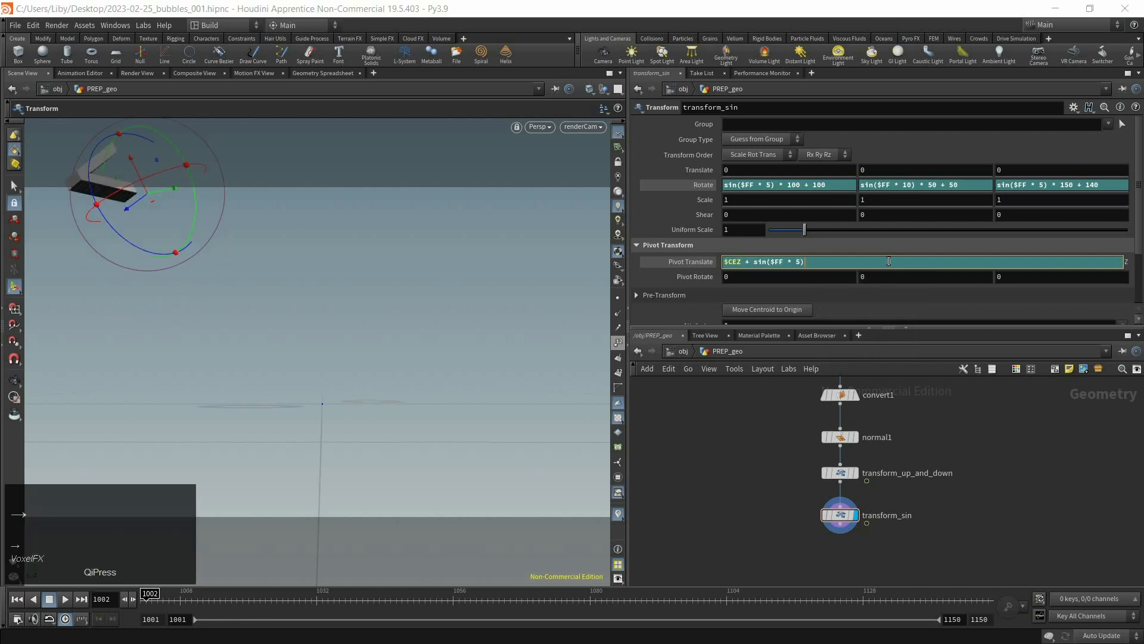
Set the Z pivot translate expression to $CEZ + (sin($FF * 2) * 0.1).
text(* 0.1))
key(Left)
key(Left)
key(Left)
key(Left)
key(Left)
key(Left)
key(Left)
key(Left)
key(Left)
key(Left)
key(Left)
key(Left)
key(Left)
key(Left)
key(Left)
key(Left)
key(Left)
key(Left)
key(Left)
text(()
key(Return)
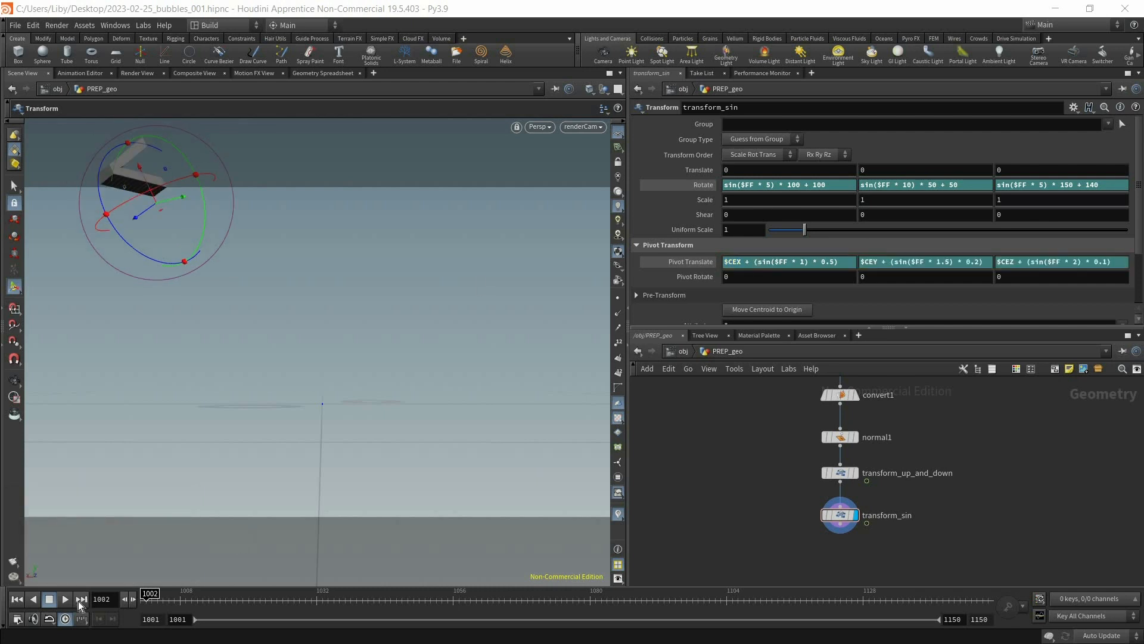
Play the animation to check the softened pivot motion, and return the timeline to frame 1001.
click(70, 599)
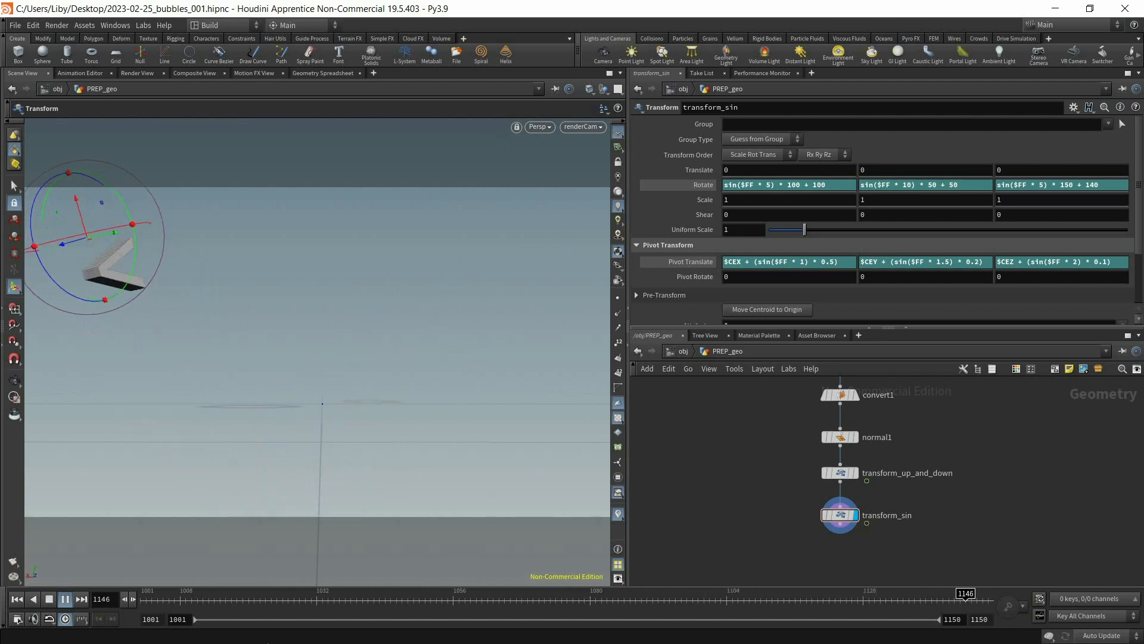
click(69, 598)
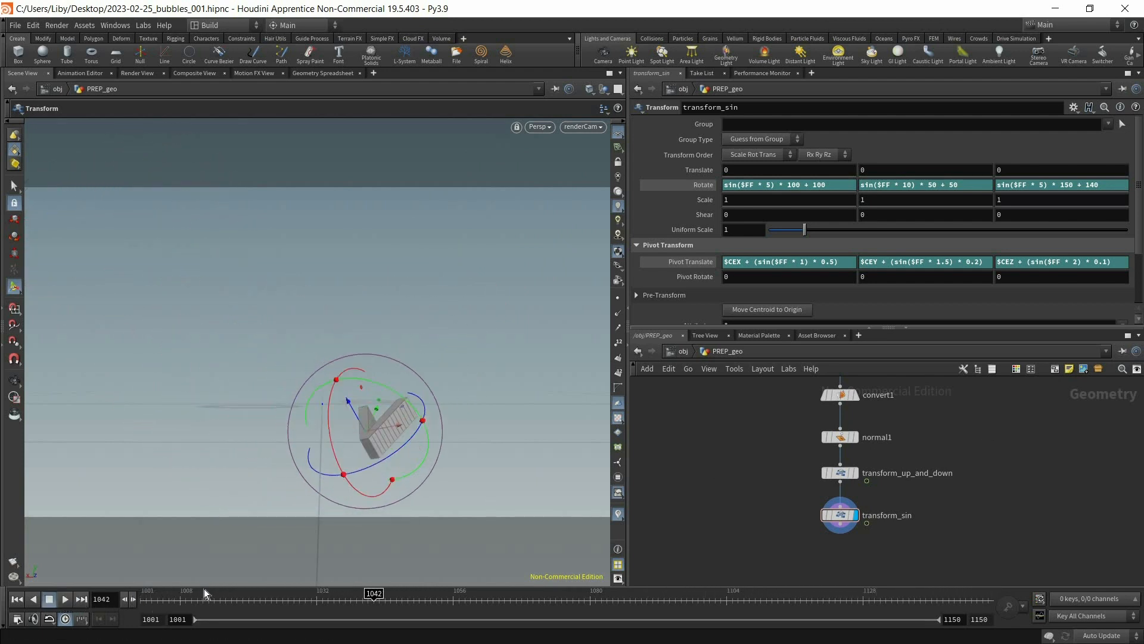
drag(208, 598, 121, 598)
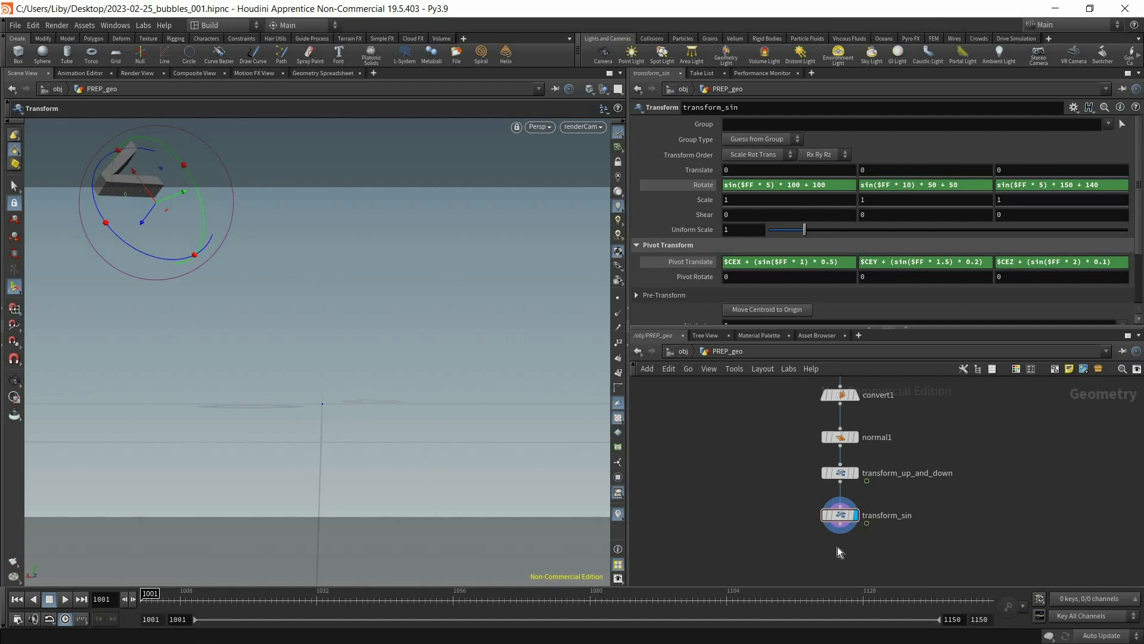
Add a Null named OUT_emitter after transform_sin and save the scene.
key(Tab)
text(n)
key(Return)
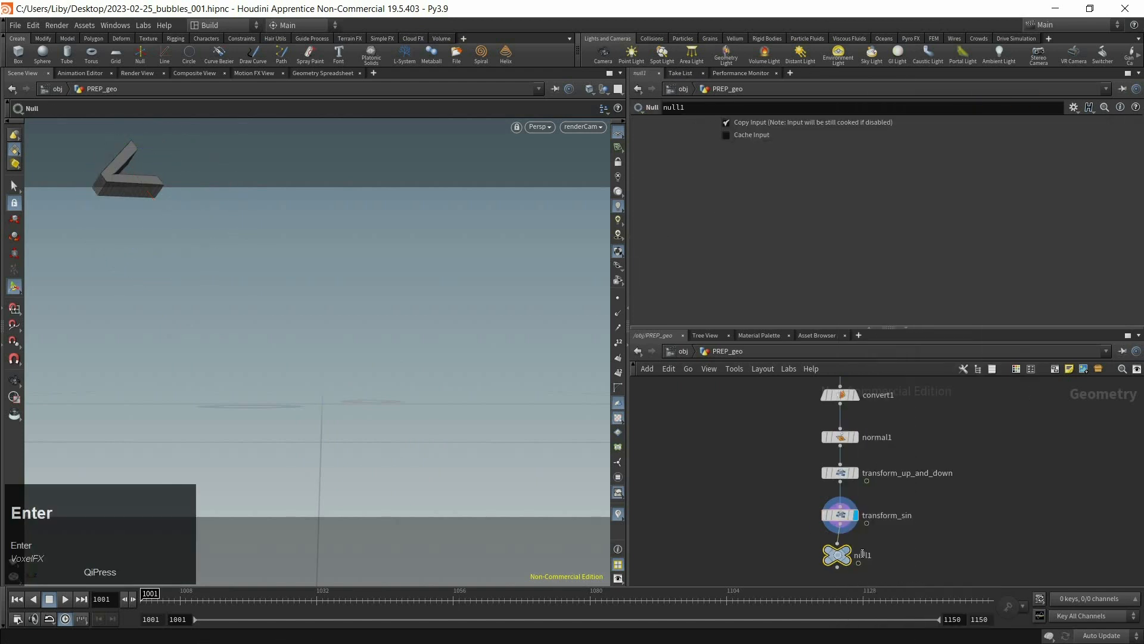
double_click(863, 554)
text(OUT_emitter)
key(Return)
scroll(936, 538, down, 3)
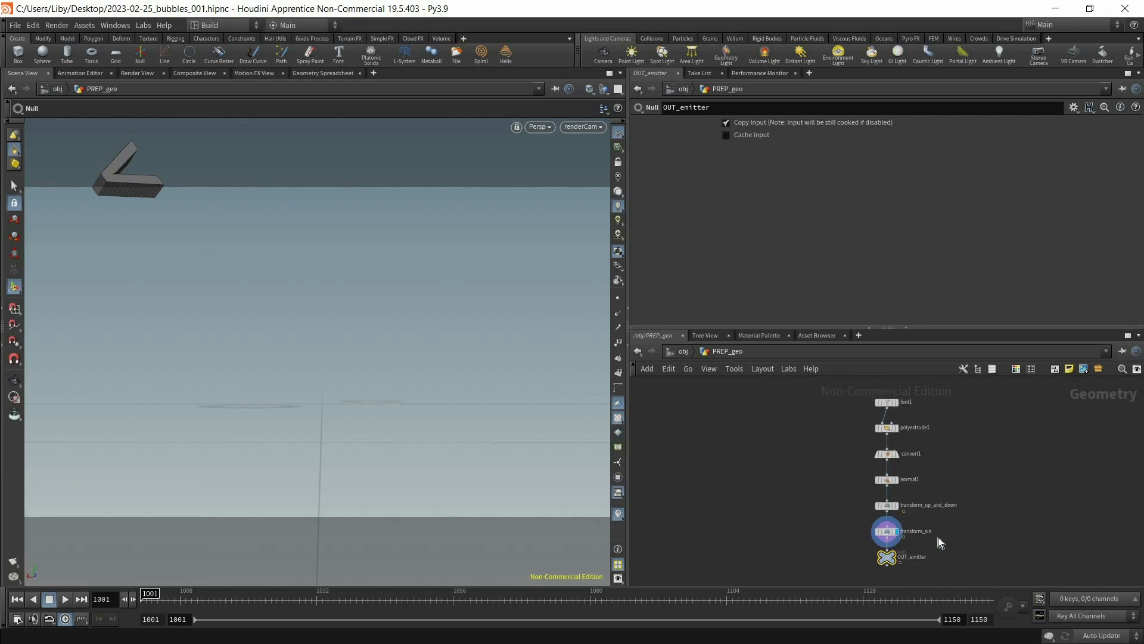
key(ctrl+s)
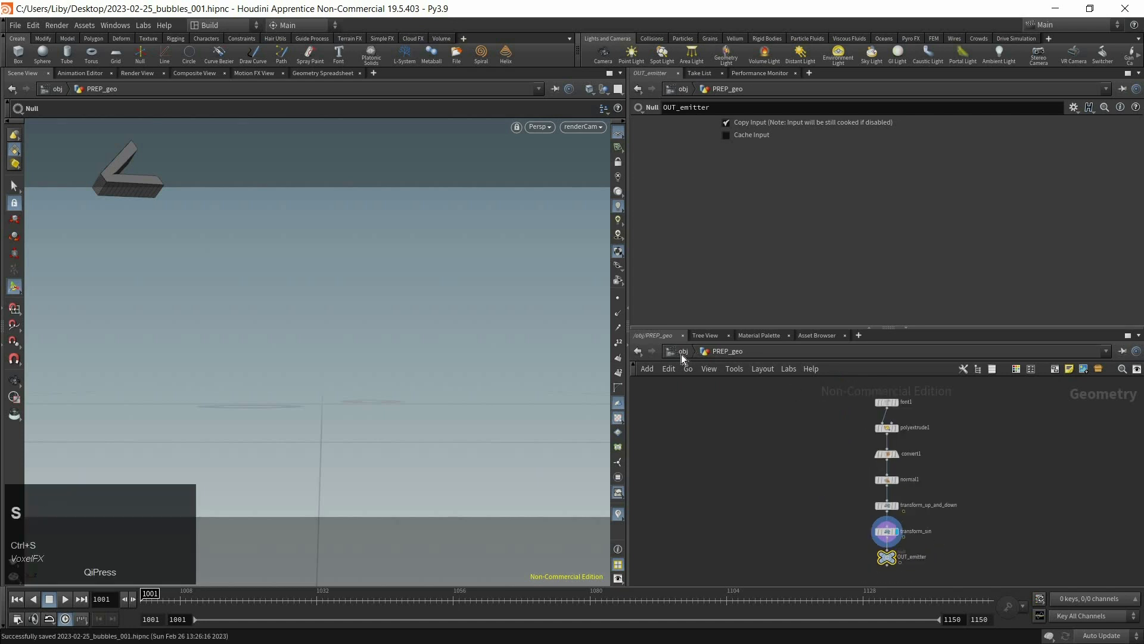
Create a Geometry object named SIM_bubbles at object level and place it beside PREP_geo.
click(681, 353)
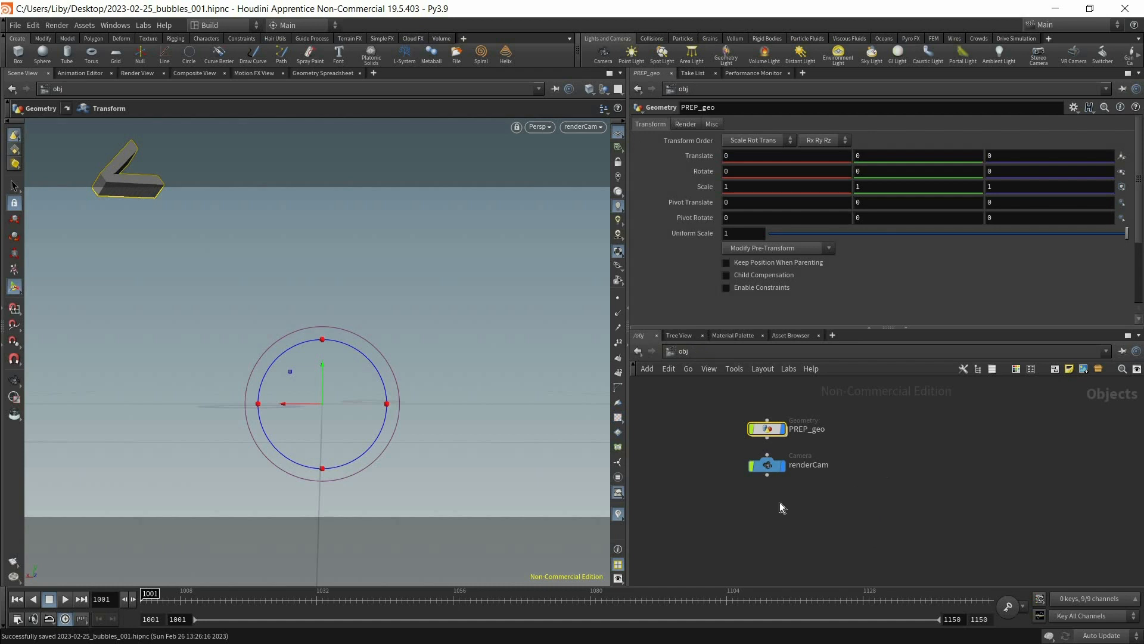
key(Tab)
text(ge)
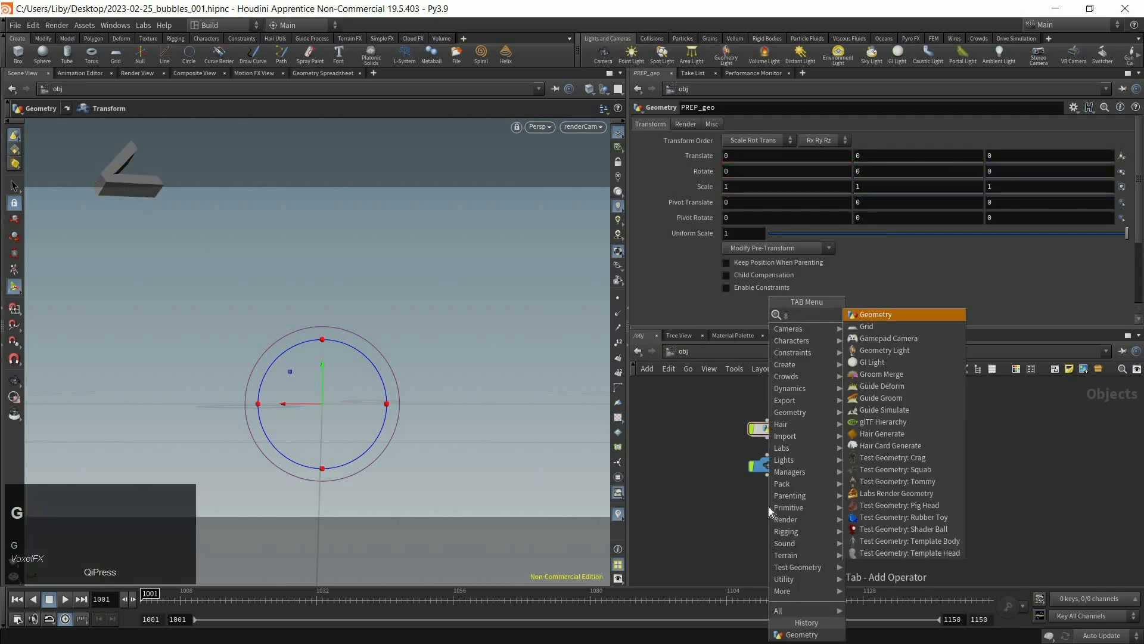
key(Return)
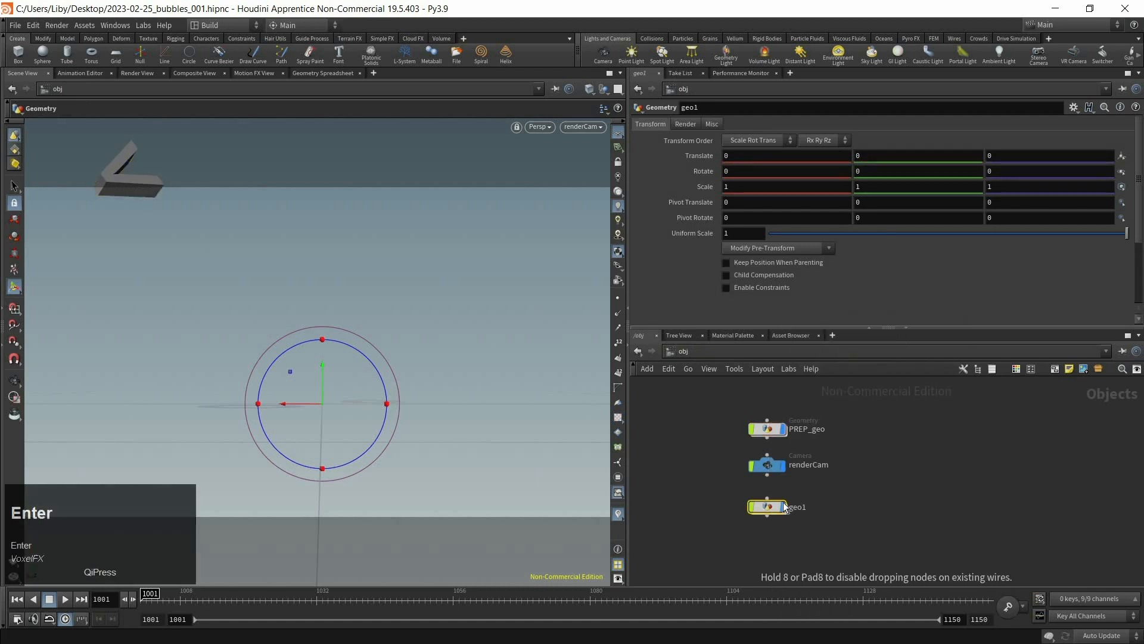
click(768, 507)
double_click(803, 507)
text(SI)
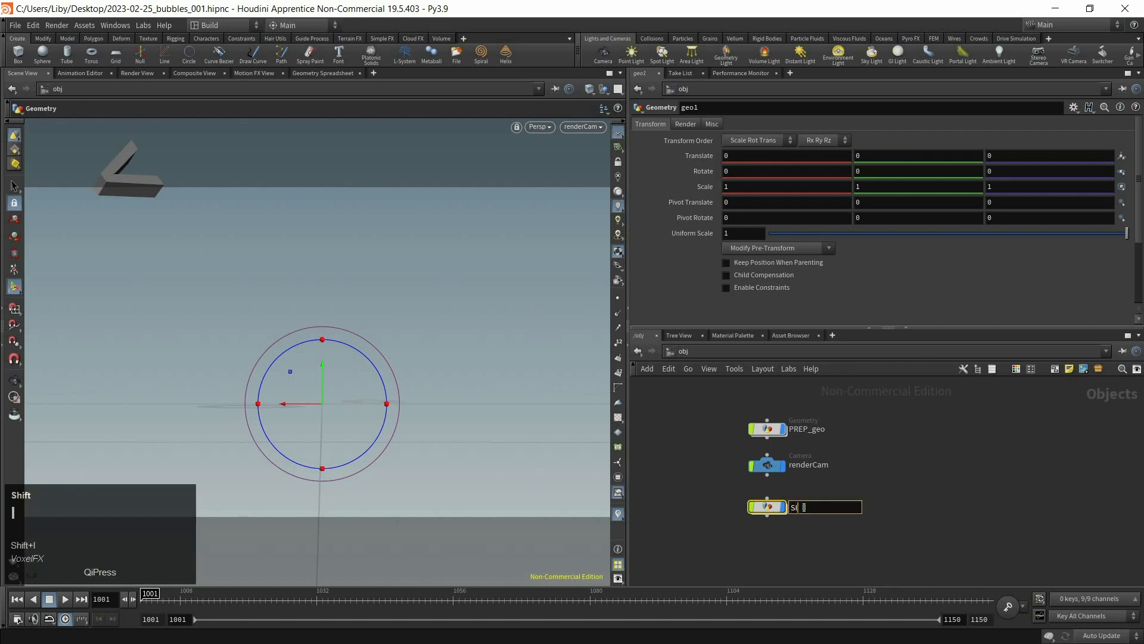
text(M_bubbles)
key(Return)
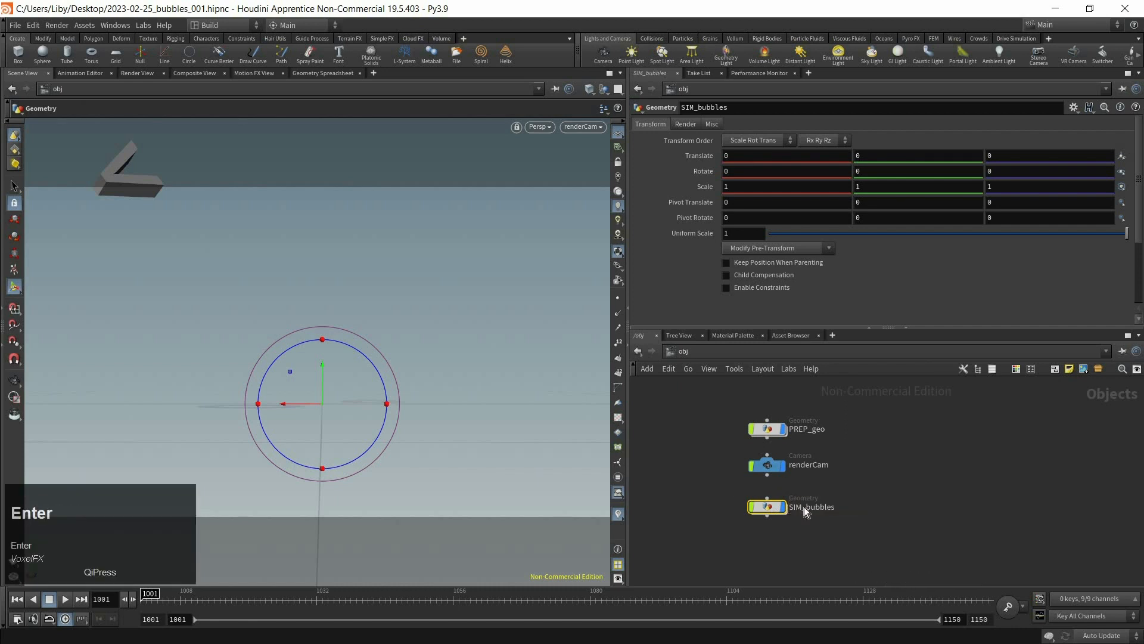
drag(770, 511, 870, 432)
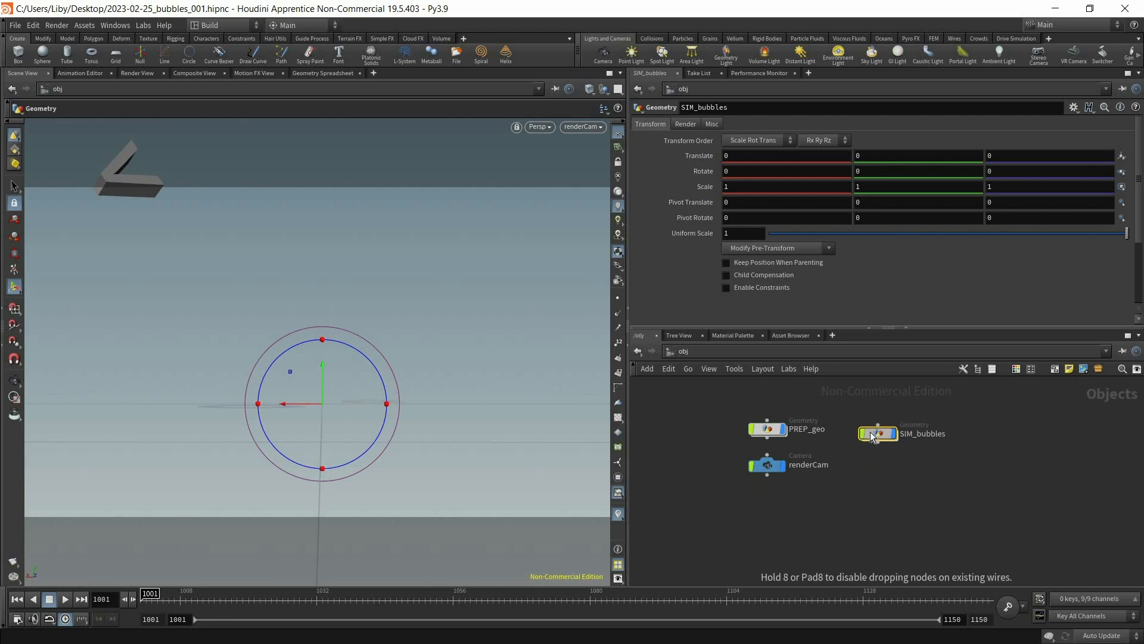
Inside SIM_bubbles, add an Object Merge that loads /obj/PREP_geo/OUT_emitter with its transform set to Into This Object.
double_click(869, 432)
key(Tab)
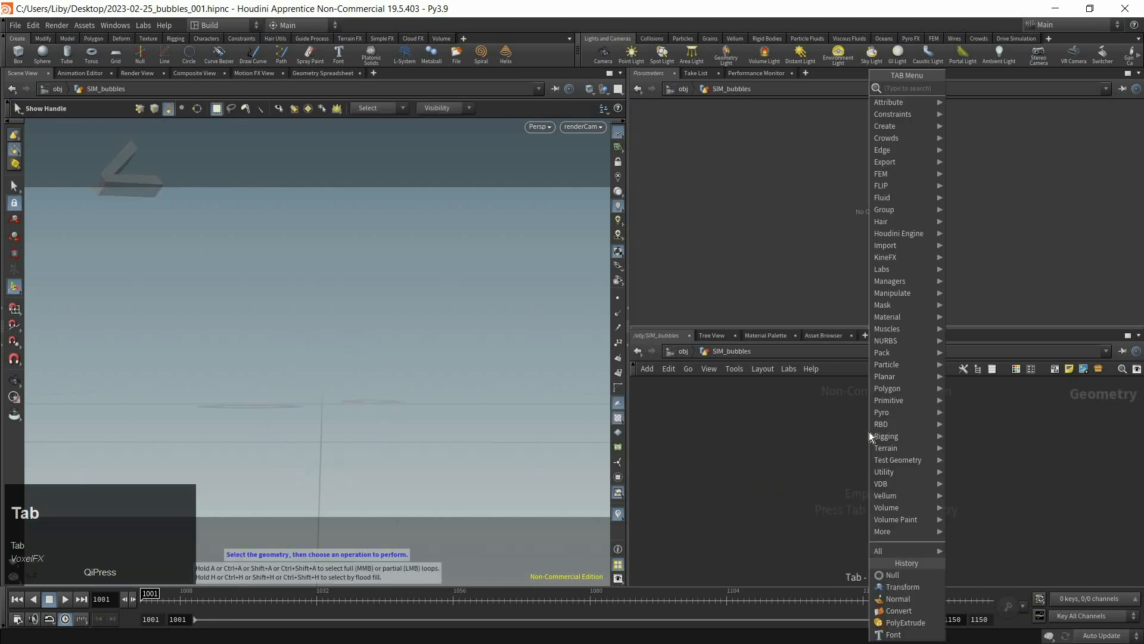
text(om)
key(Return)
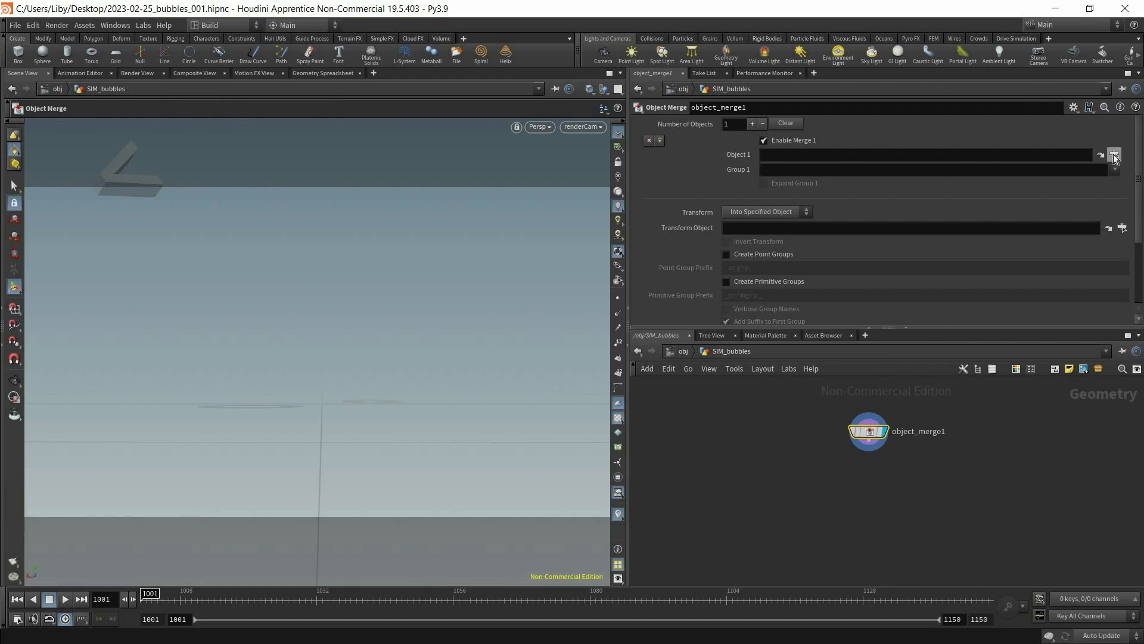
click(1113, 156)
click(1017, 94)
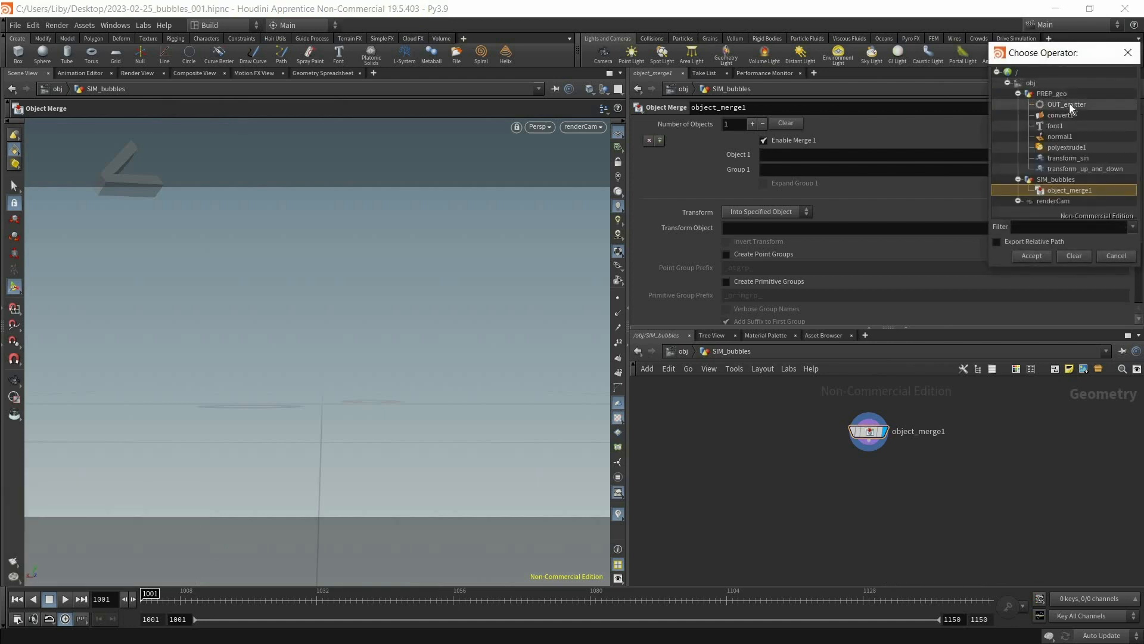
click(1070, 104)
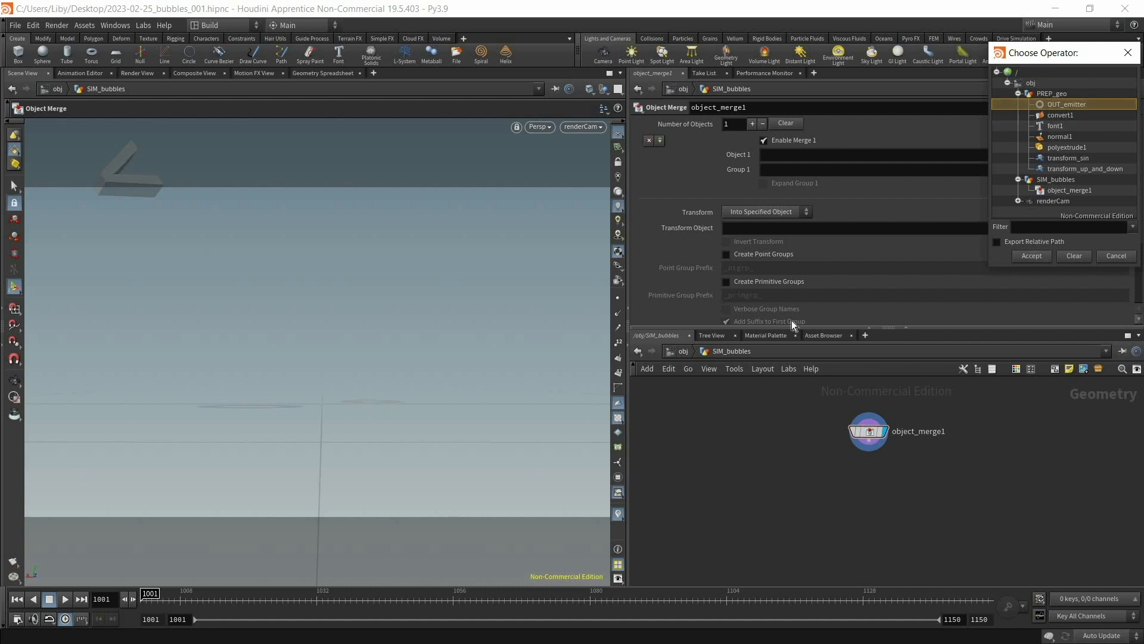
click(772, 212)
click(772, 238)
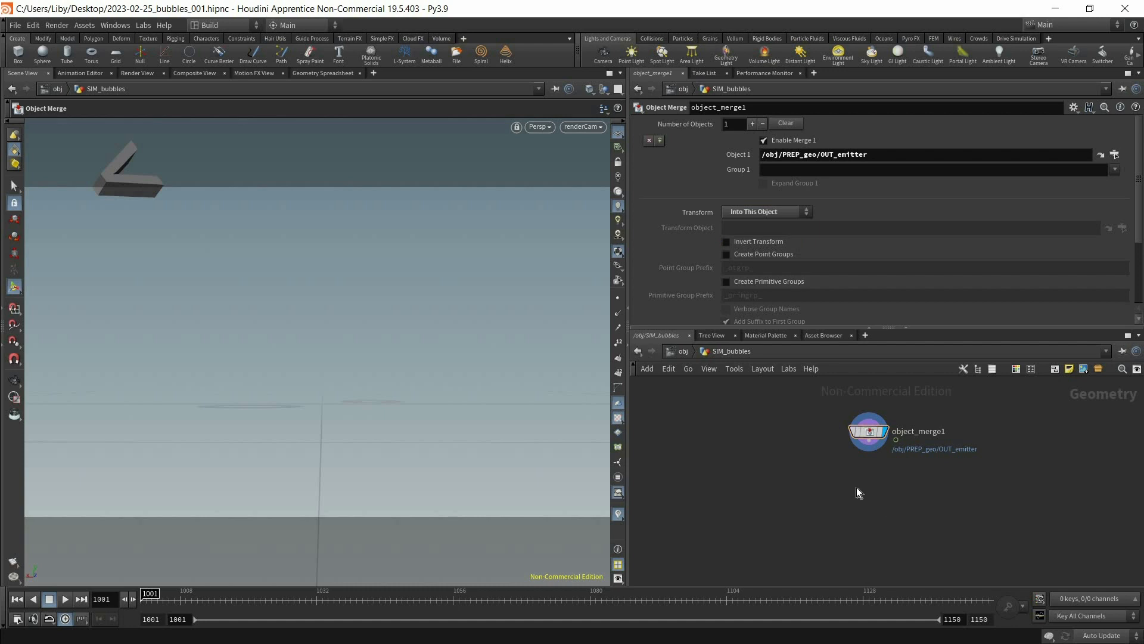
Add a POP Network and place it directly below object_merge1.
key(Tab)
text(popne)
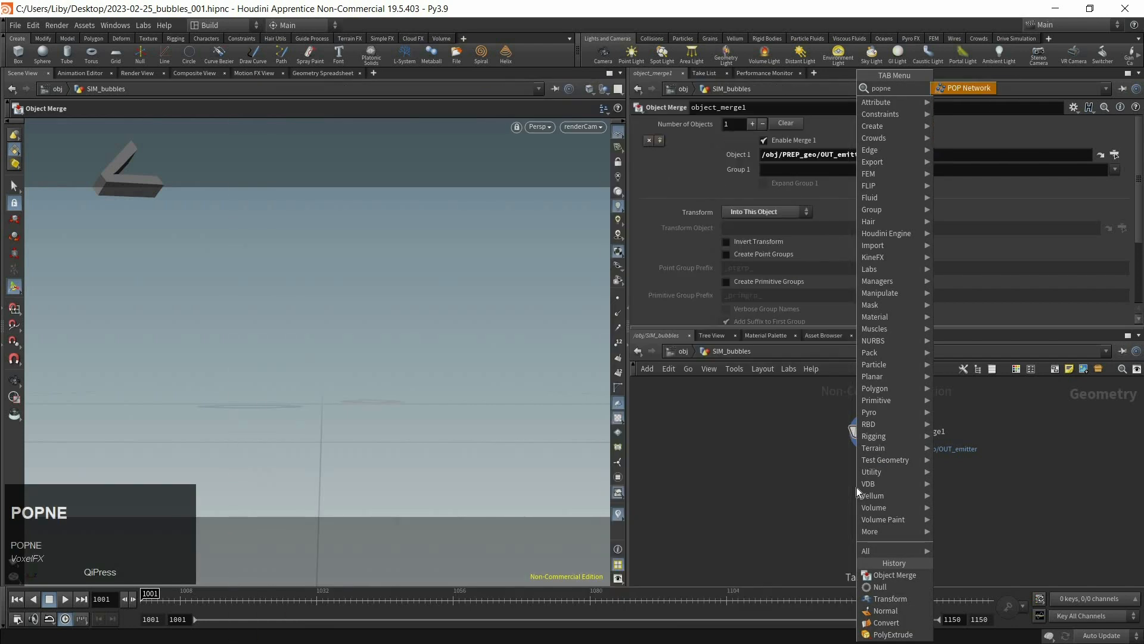
key(Return)
click(860, 485)
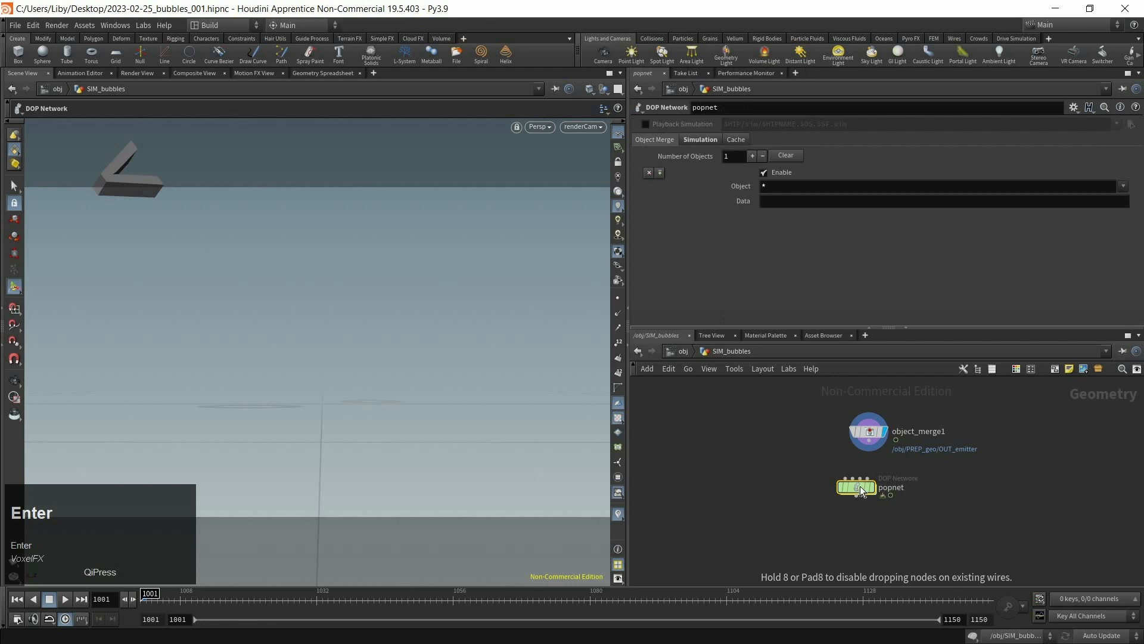
drag(871, 484, 877, 480)
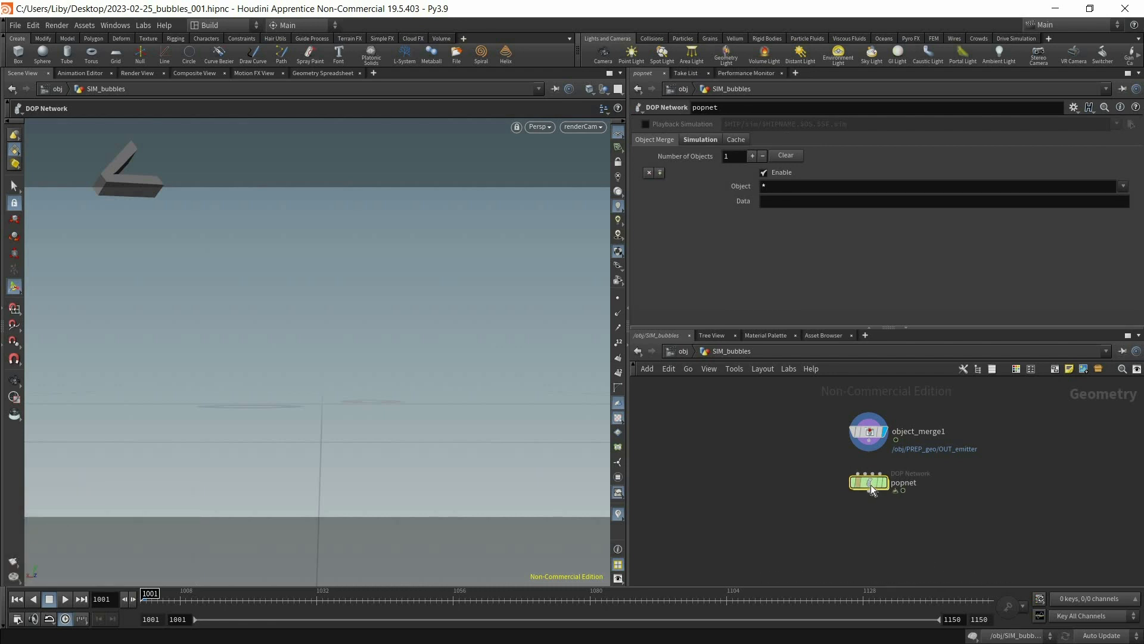
Look inside the POP network, then wire object_merge1 into its first input and display the network's result.
double_click(871, 484)
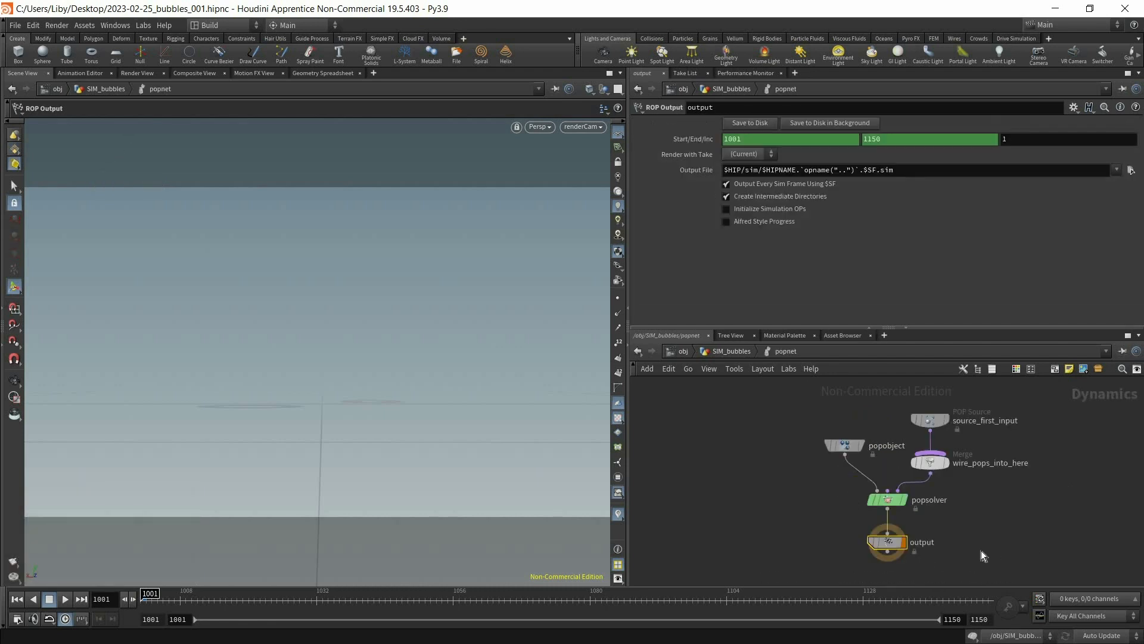
key(shift+s)
click(727, 354)
drag(869, 440, 896, 483)
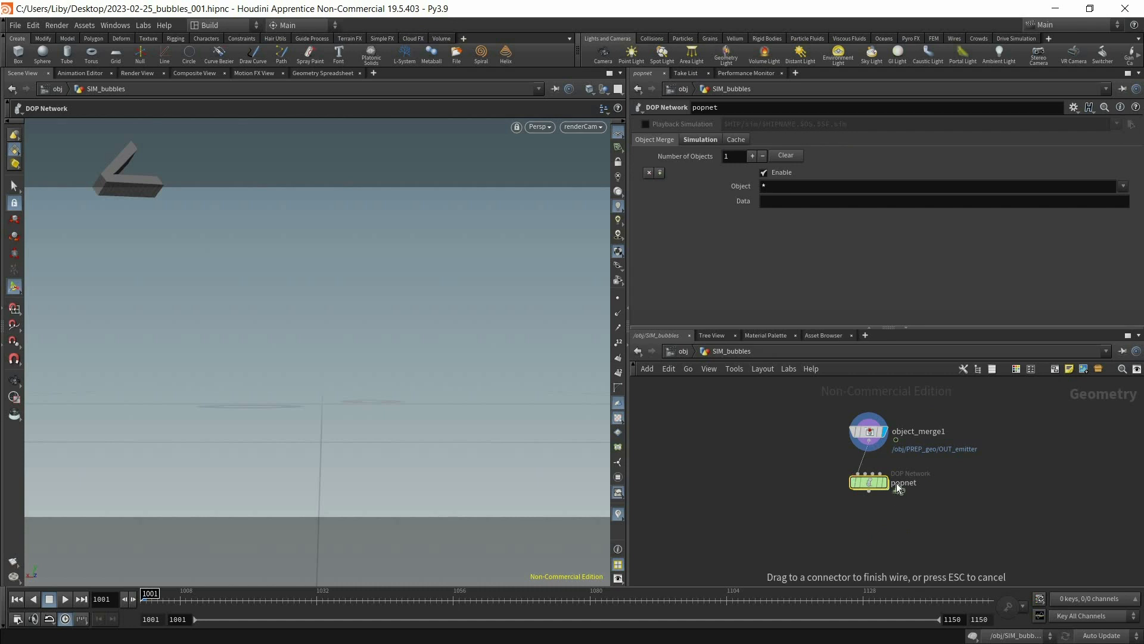
key(shift+s)
drag(928, 428, 964, 466)
click(883, 485)
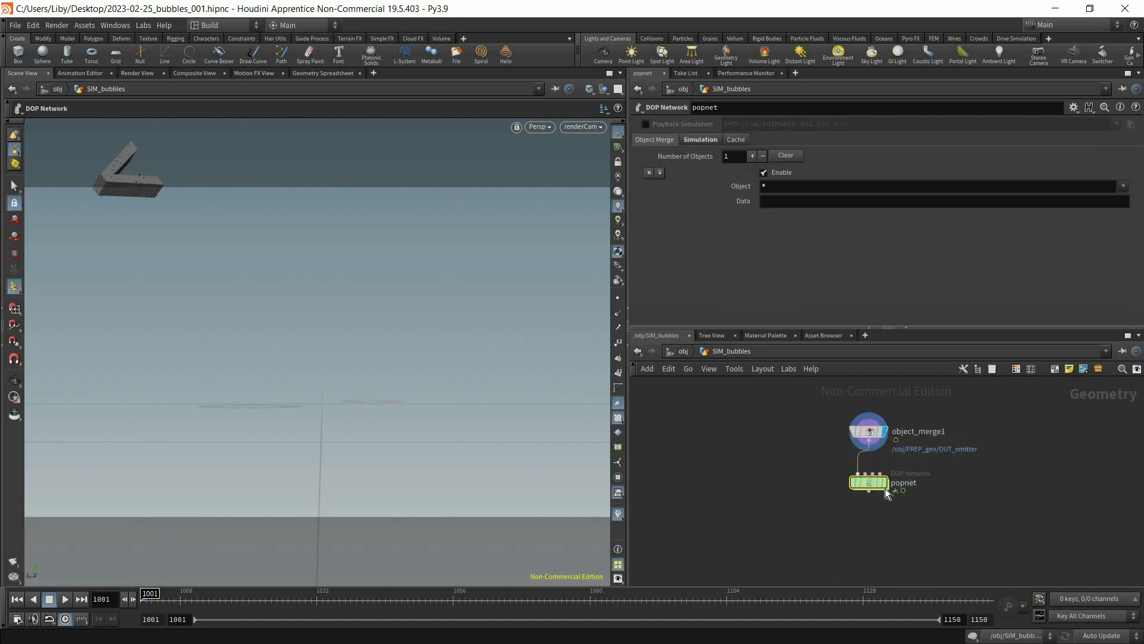
Rename the POP network to popnet_bubbles.
double_click(903, 483)
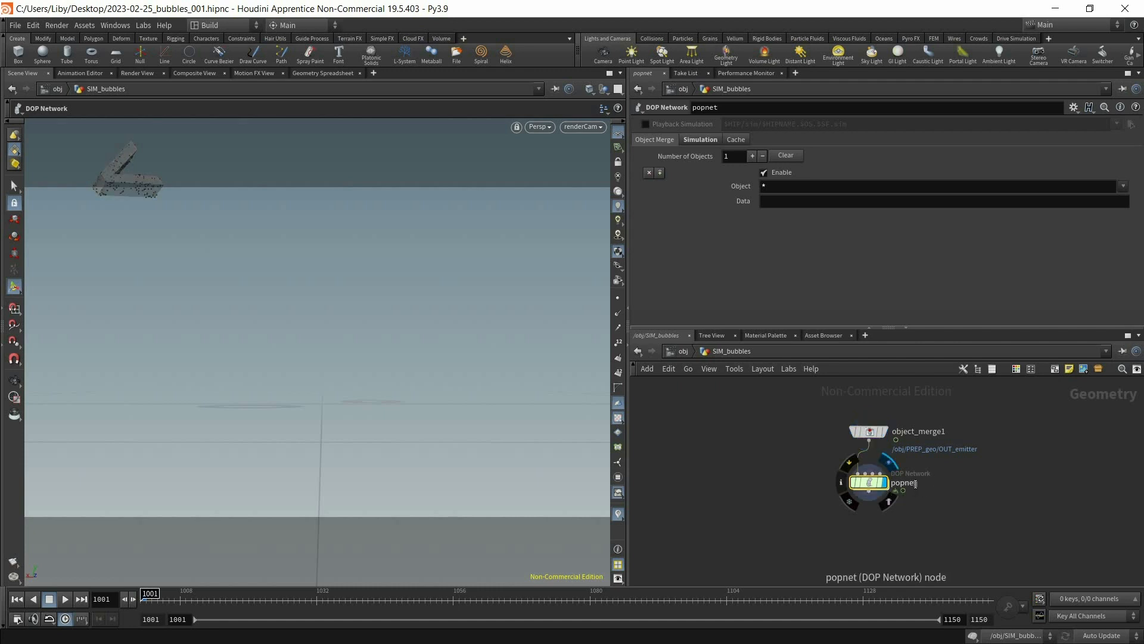
text(_bubbles)
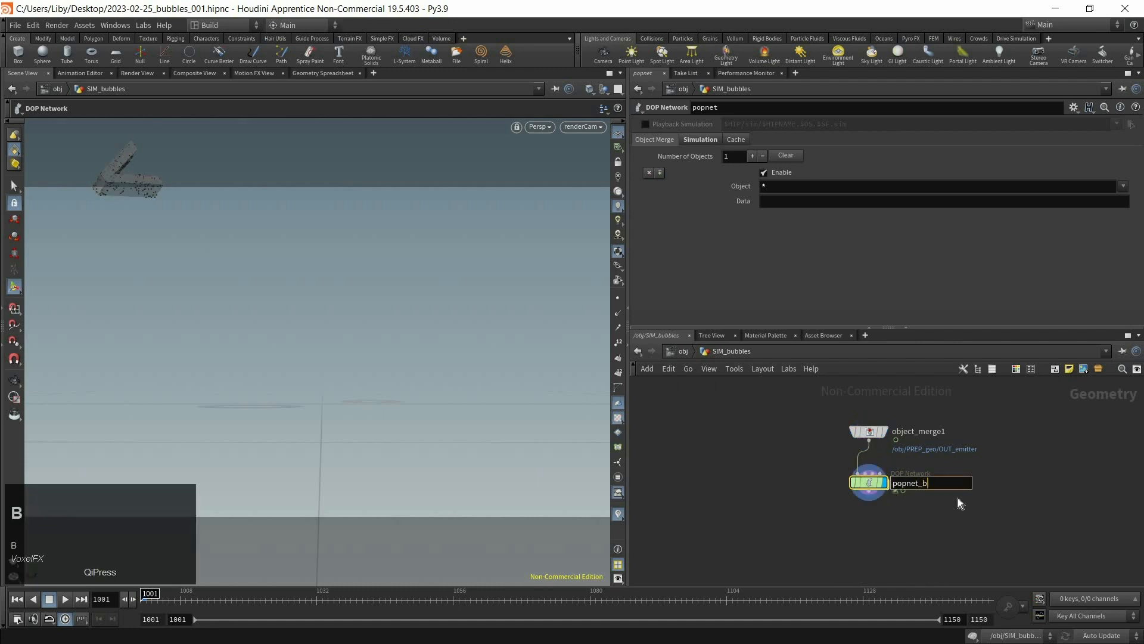
key(Return)
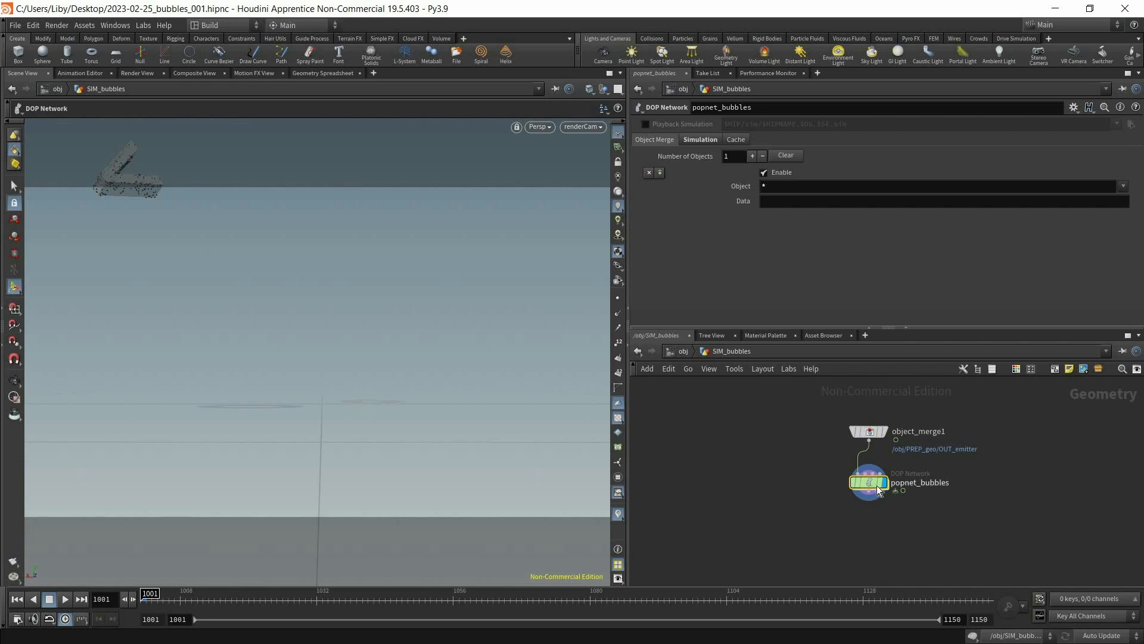
Enter popnet_bubbles, play the particle simulation to check the emission, and scrub back to frame 1001.
double_click(869, 482)
click(66, 599)
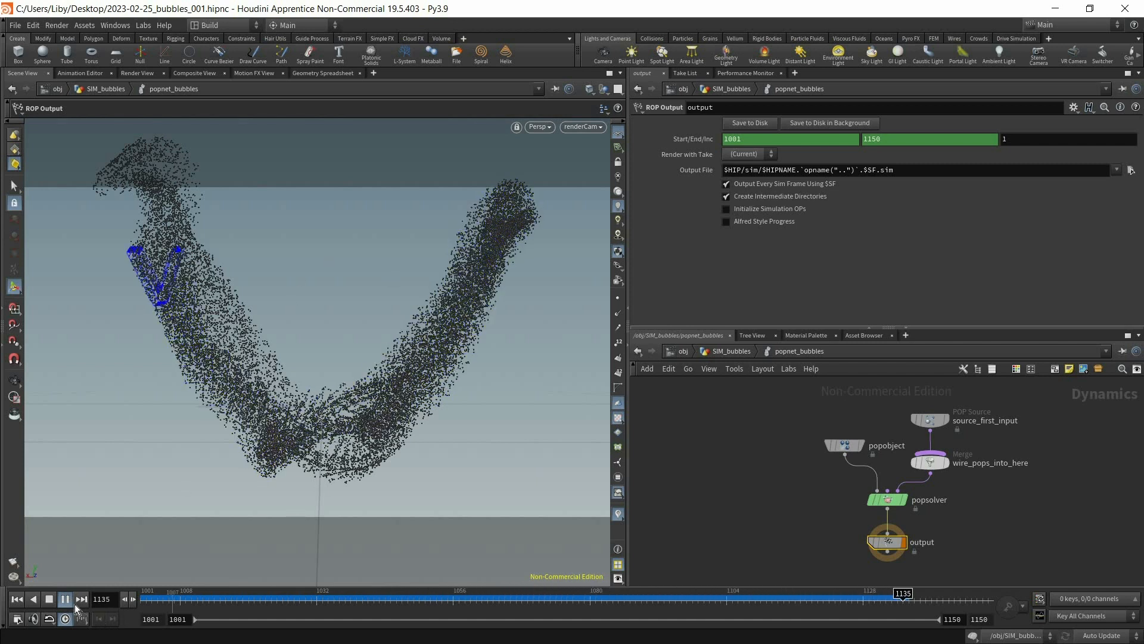
mouse_move(198, 602)
mouse_down()
mouse_move(564, 606)
mouse_move(146, 601)
mouse_up()
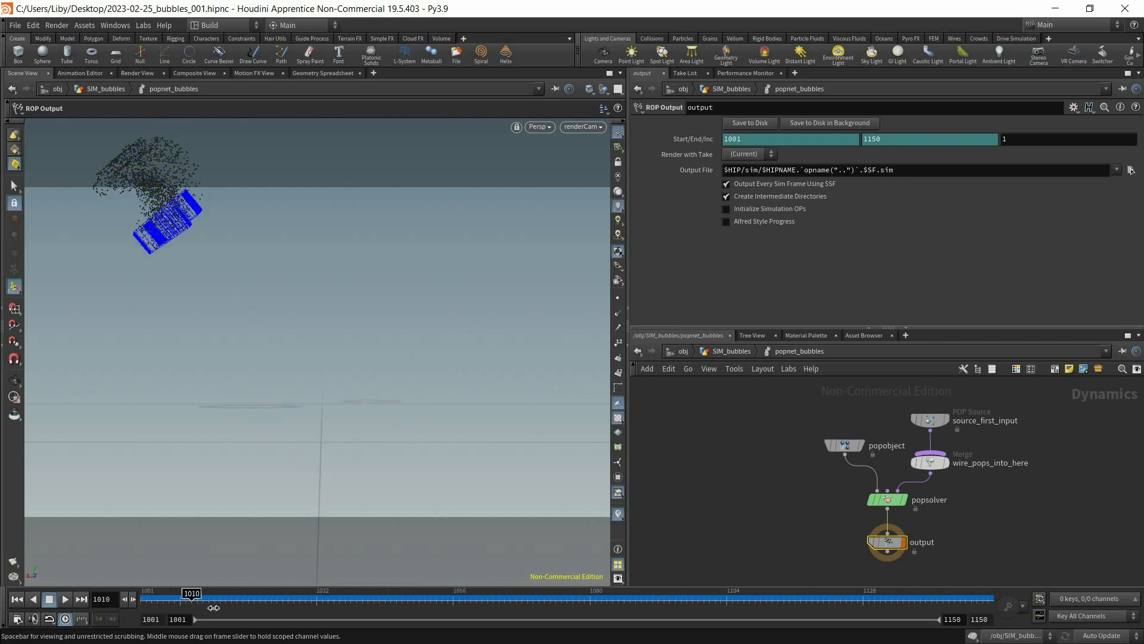
drag(174, 607, 142, 605)
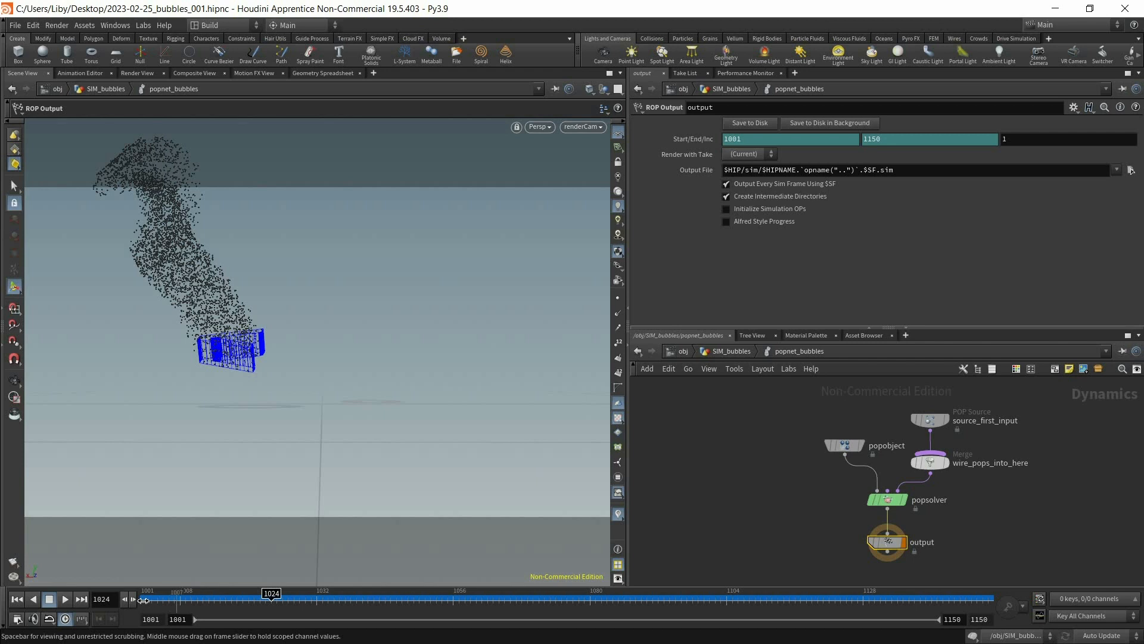
Return to SIM_bubbles and jump from object_merge1 to its source node OUT_emitter in PREP_geo.
key(u)
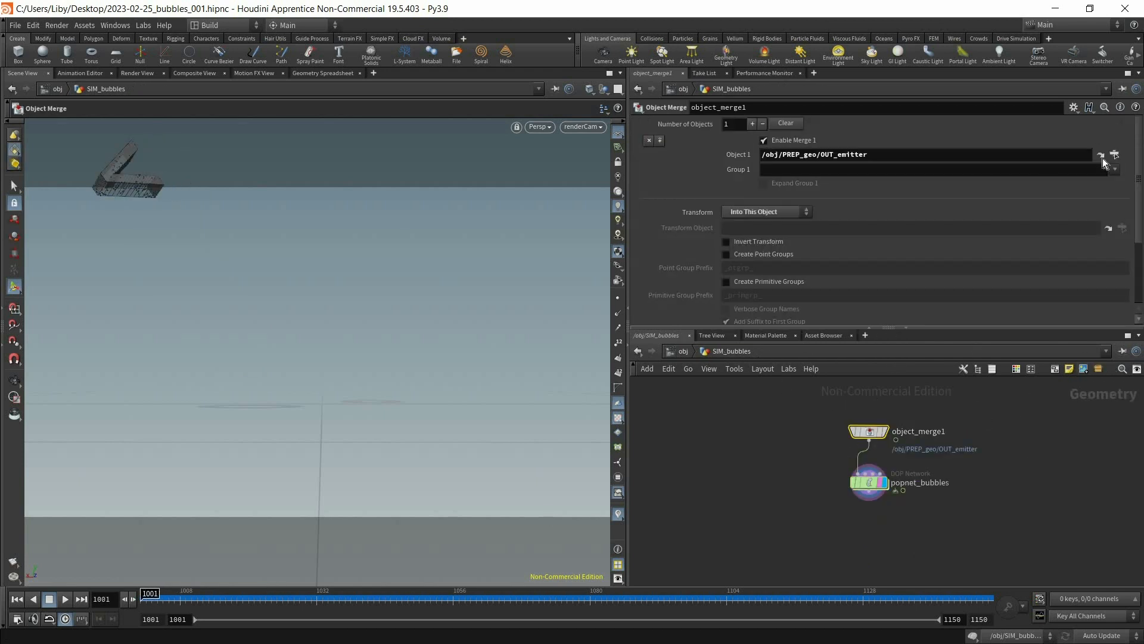
click(1100, 155)
scroll(836, 556, up, 5)
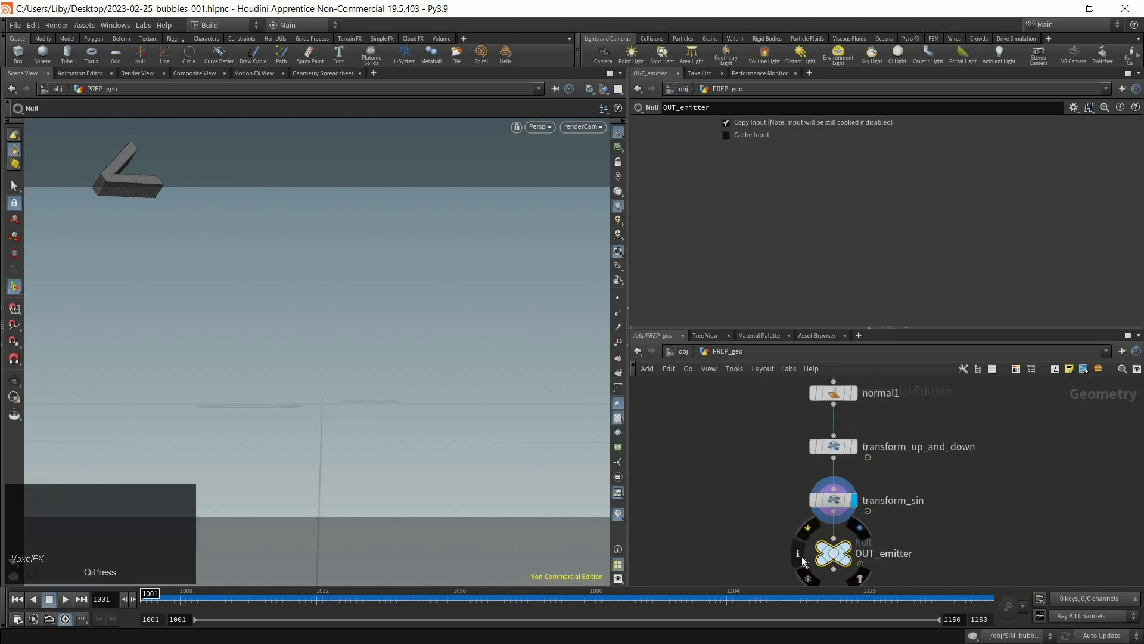
Inspect the point and vertex attributes of OUT_emitter in its node info, then close the info window.
ctrl+middle_click(832, 564)
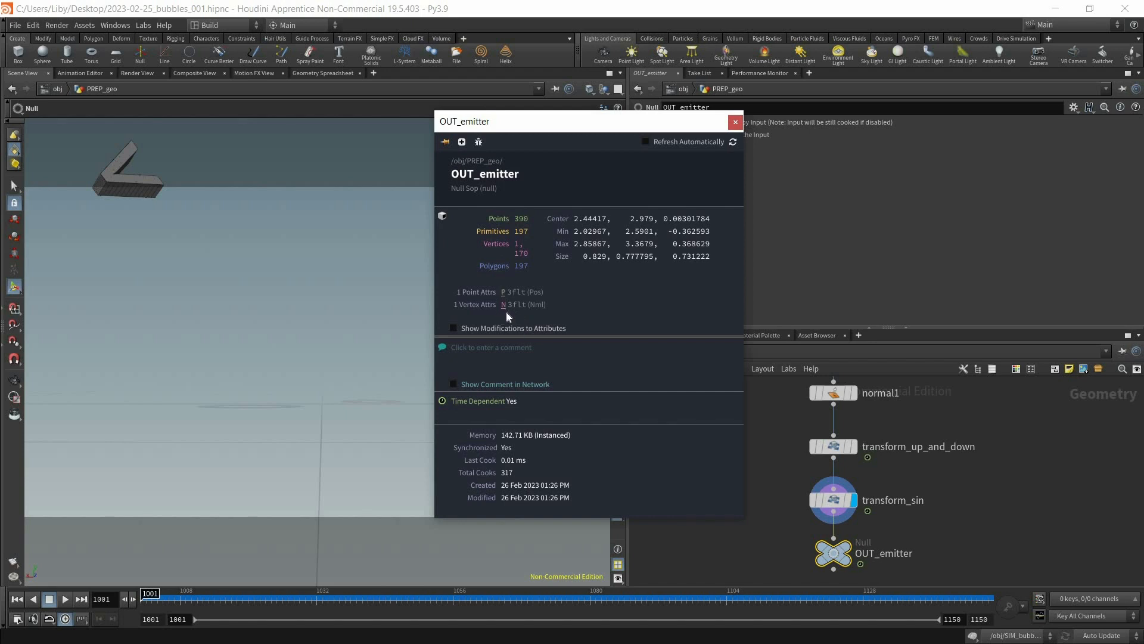
click(736, 122)
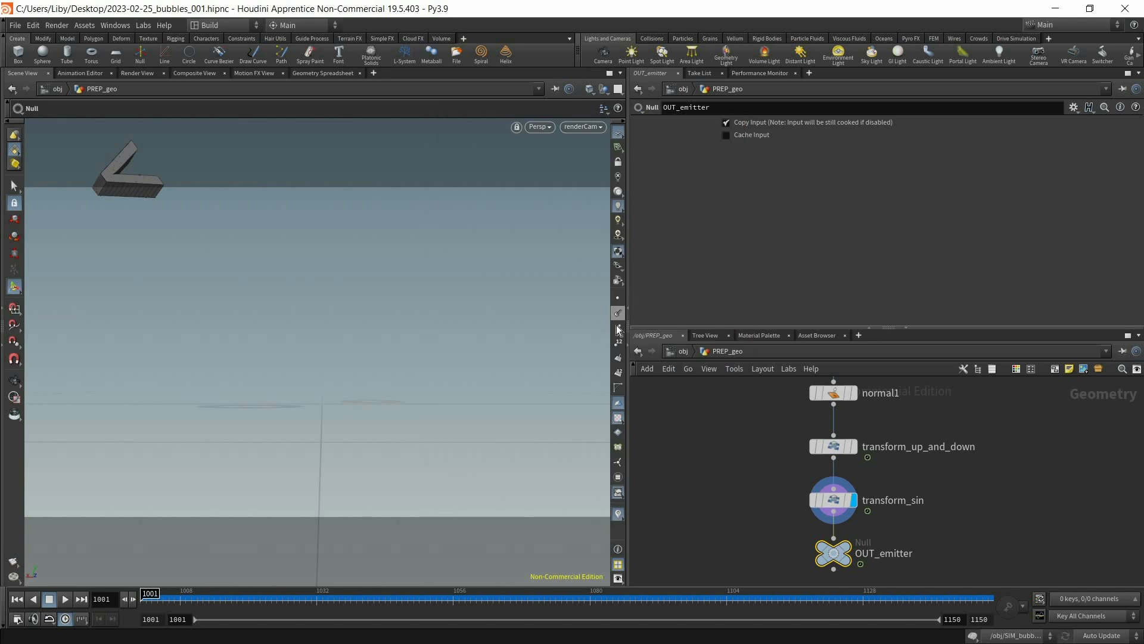
Change the viewport's display mode for other objects and scrub the emitter animation to frame 1014.
drag(691, 608, 254, 602)
click(594, 86)
click(603, 87)
click(630, 125)
drag(365, 598, 220, 600)
click(616, 331)
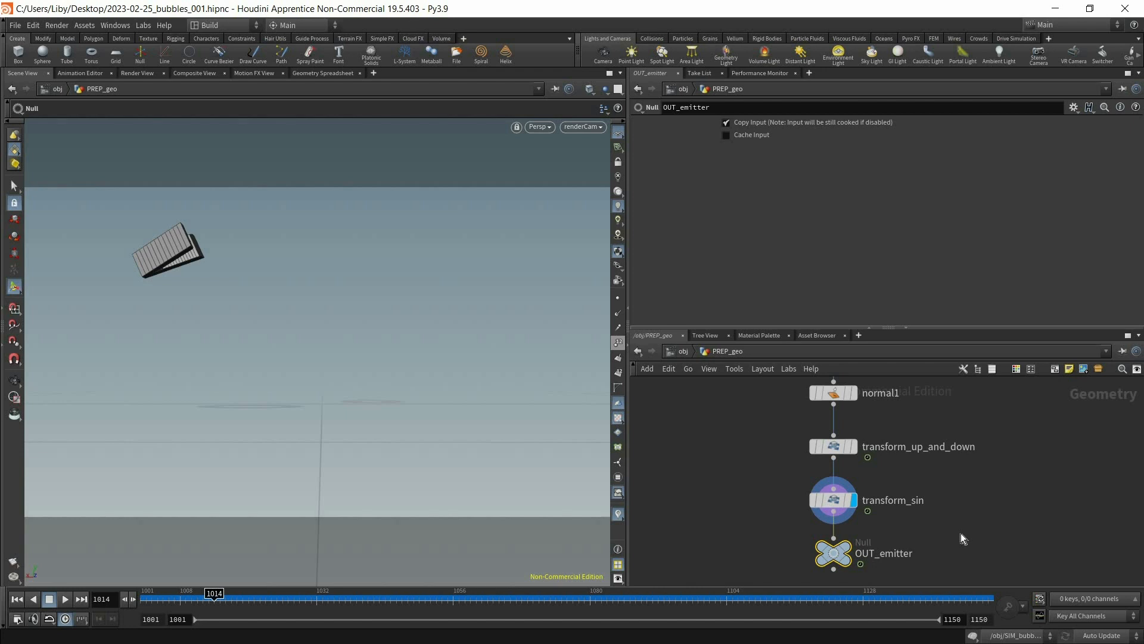
Add a Trail node between transform_sin and OUT_emitter and display its result.
middle_drag(961, 532, 962, 499)
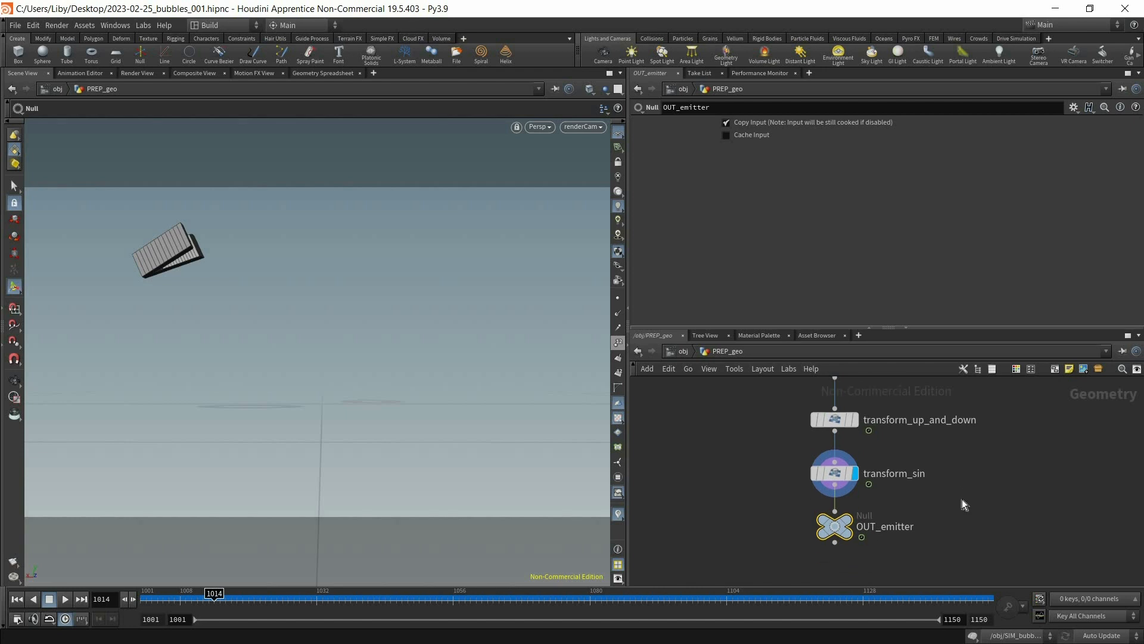
key(Tab)
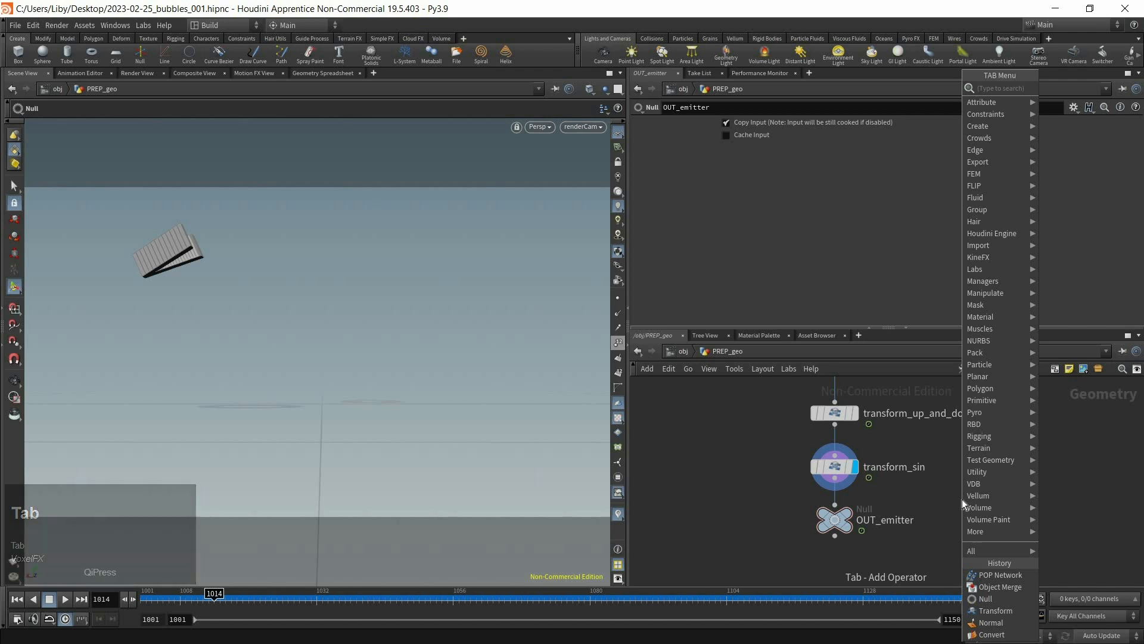
text(trai)
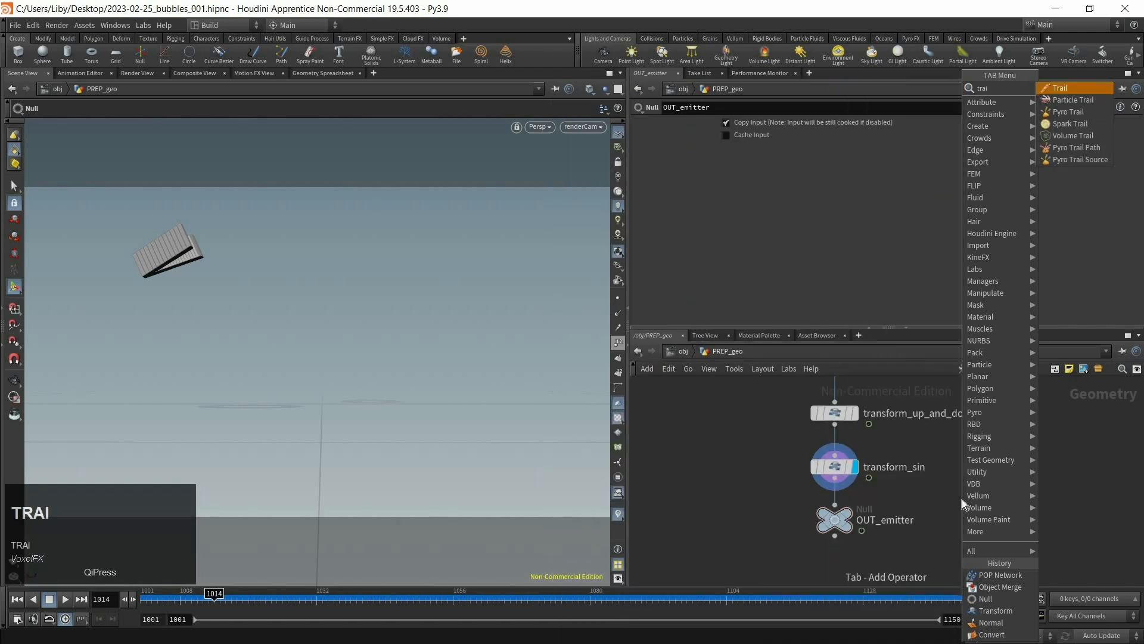
key(Return)
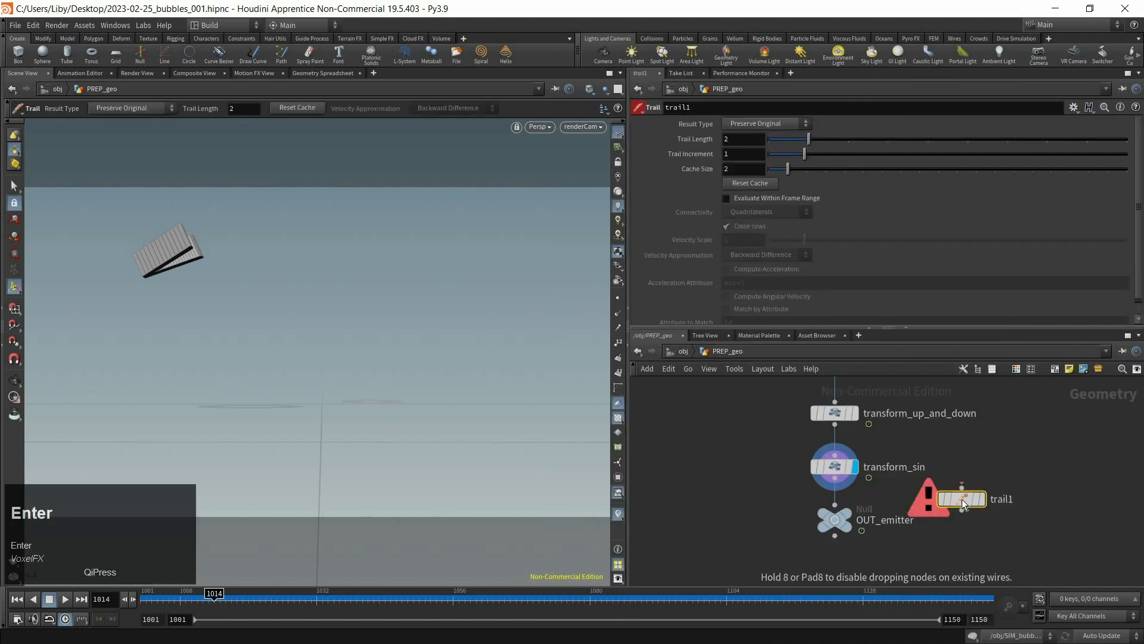
click(912, 498)
drag(836, 497, 817, 499)
middle_drag(896, 506, 895, 484)
click(855, 491)
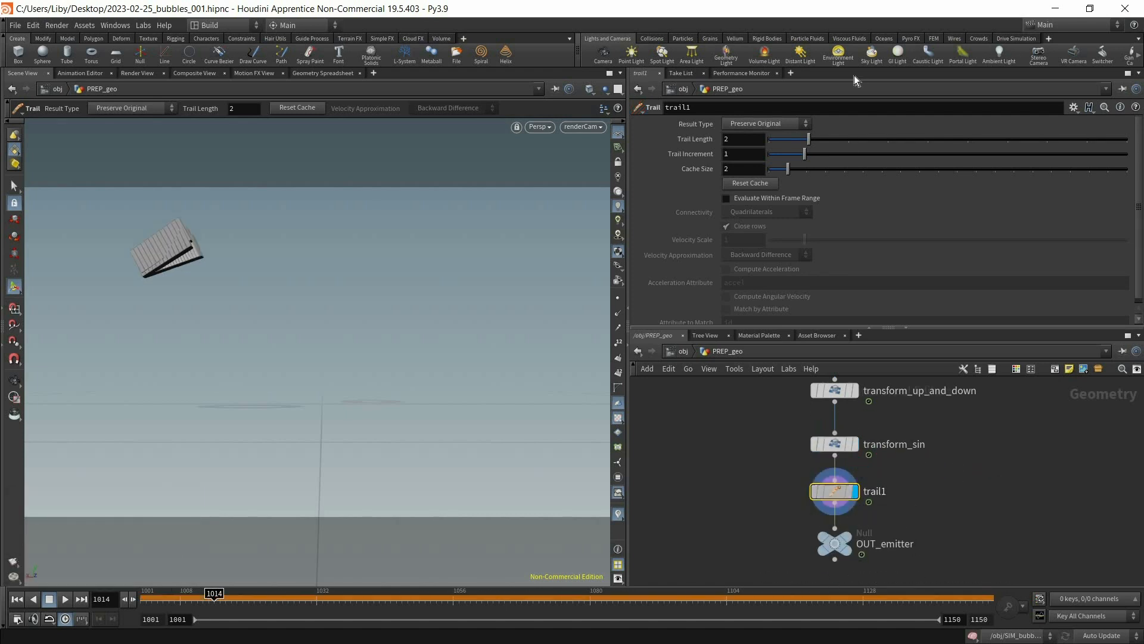
Set the Trail node's result type to Compute Velocity.
mouse_move(809, 139)
mouse_down()
mouse_move(1087, 139)
mouse_move(839, 168)
mouse_move(806, 143)
mouse_move(882, 151)
mouse_move(888, 138)
mouse_move(842, 152)
mouse_move(809, 139)
mouse_up()
click(759, 124)
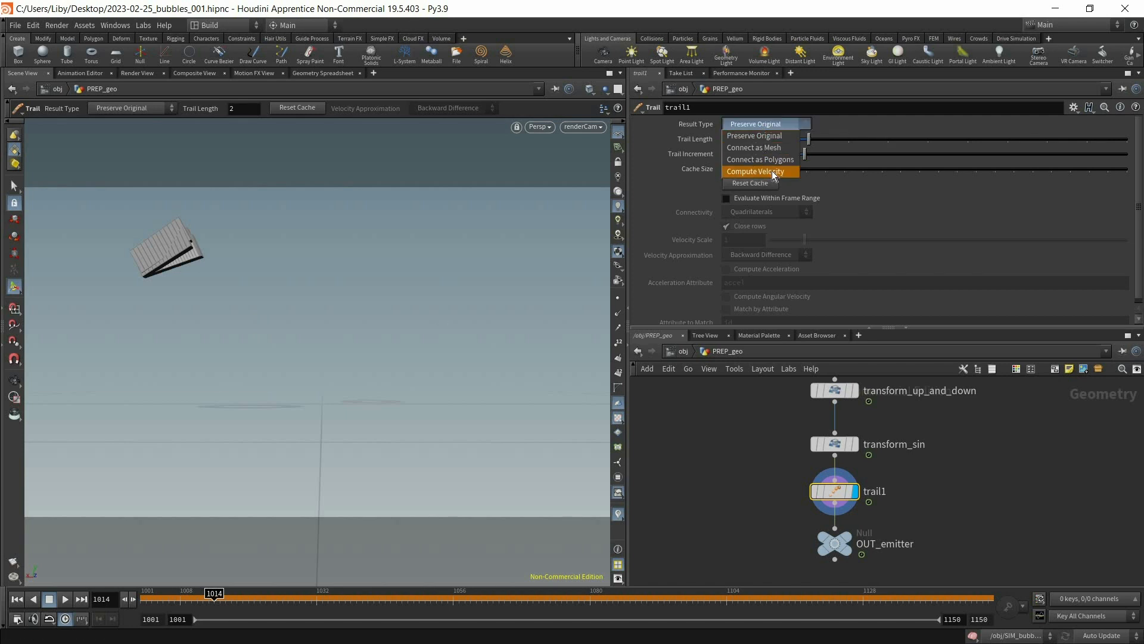
click(771, 171)
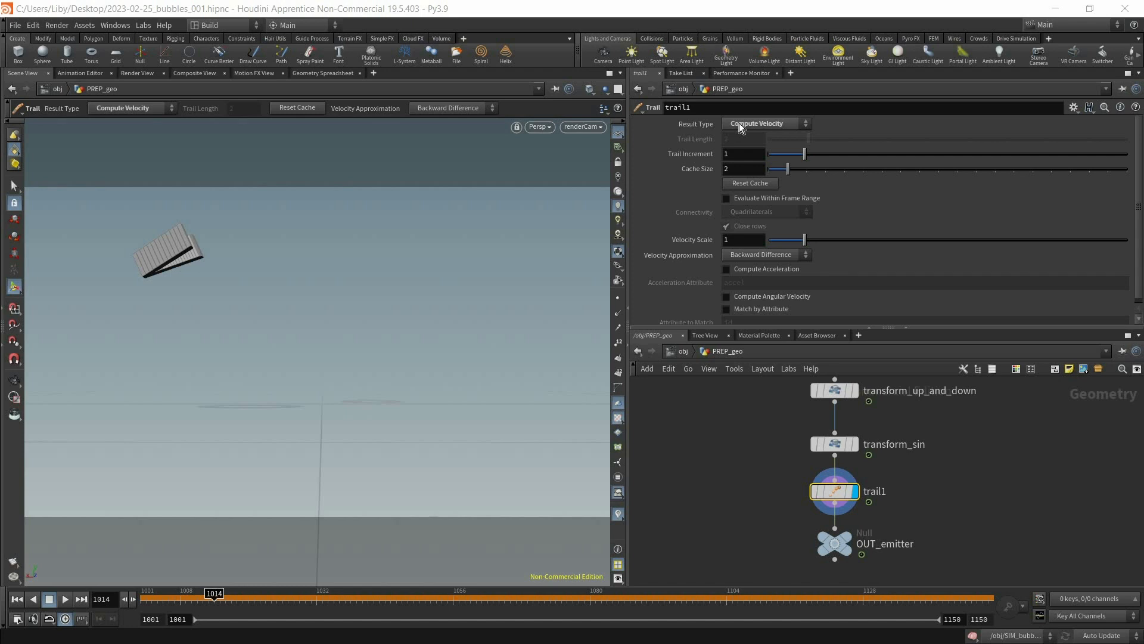
Show the point velocity trails in the viewport and scrub through the animation to check them, ending at frame 1005.
click(144, 598)
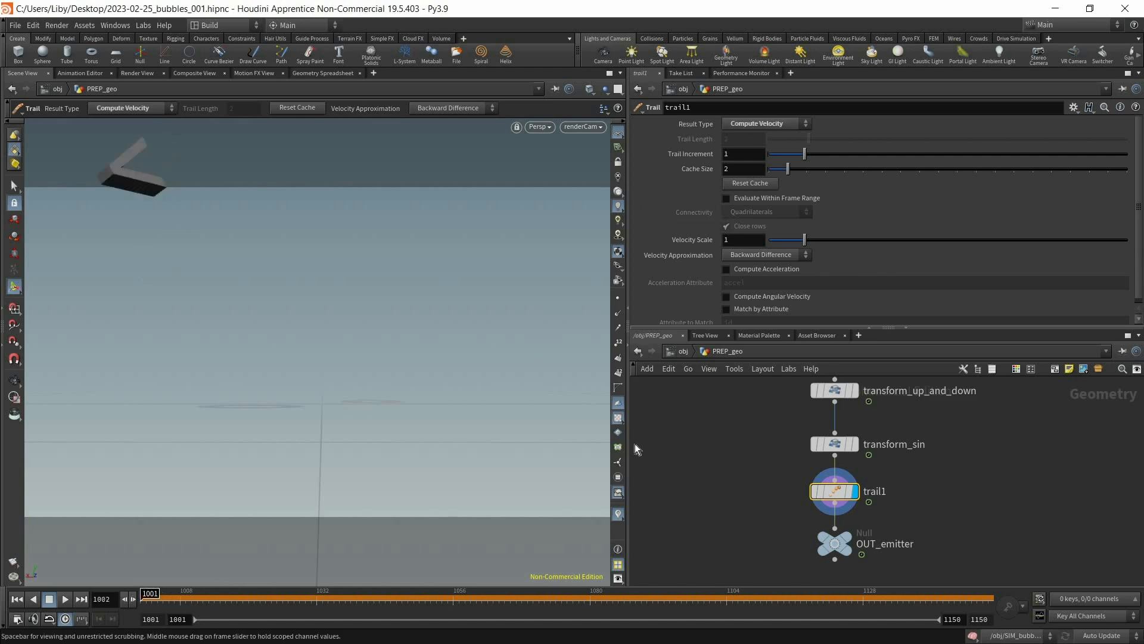
click(618, 327)
drag(330, 599, 427, 598)
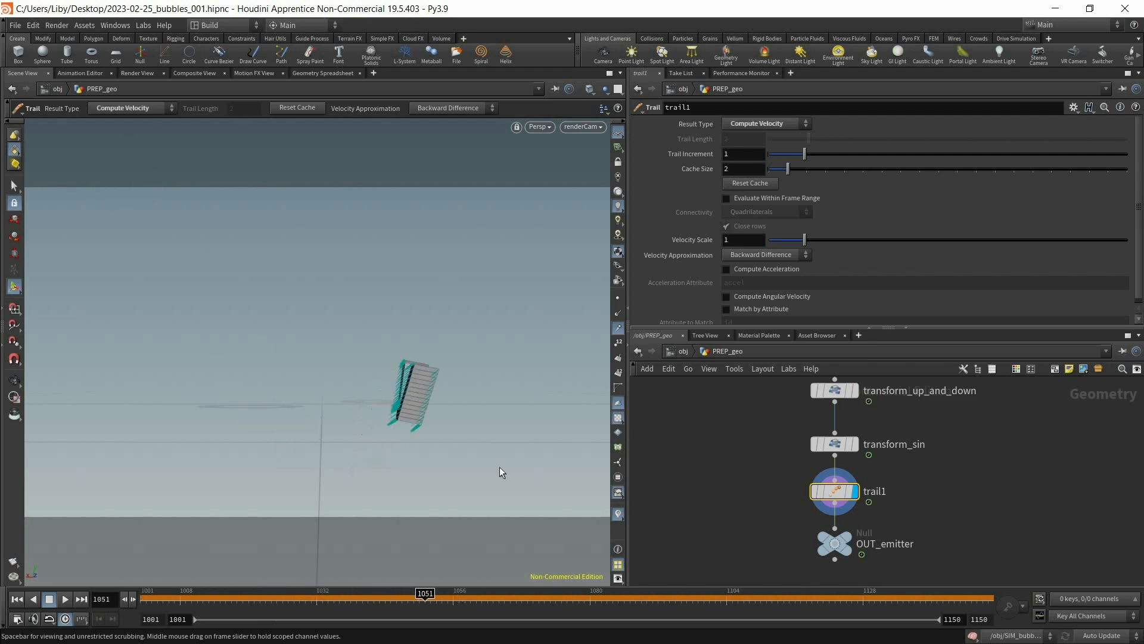
drag(627, 598, 163, 605)
Examine trail1's velocity attribute in the geometry spreadsheet, sorting by its components, then return to the scene view.
middle_click(836, 502)
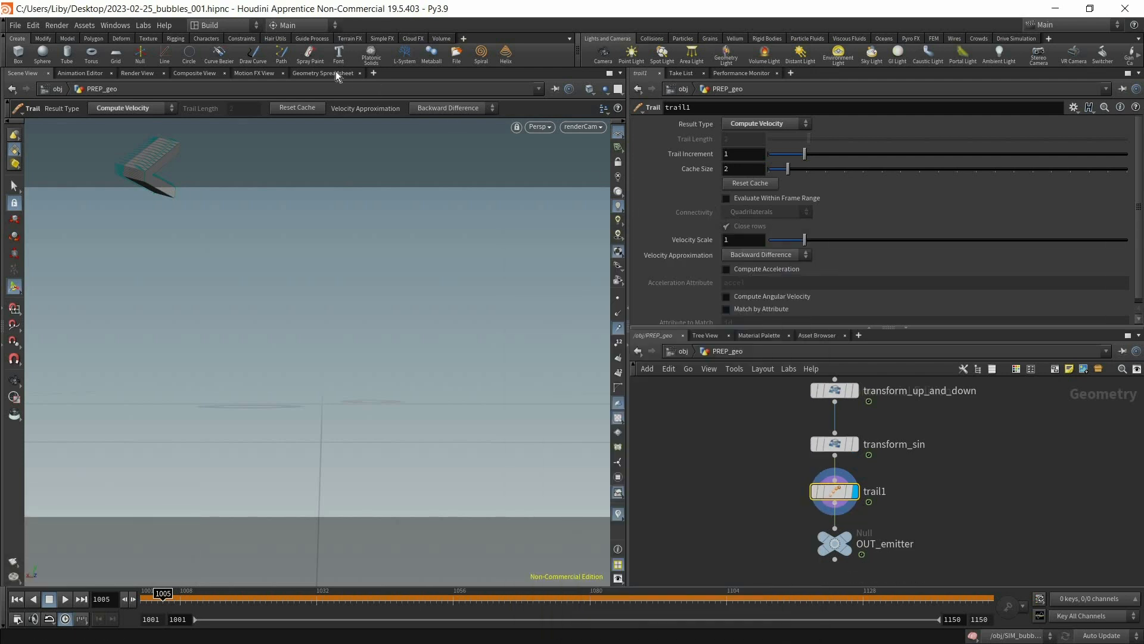
click(334, 72)
click(286, 123)
click(236, 121)
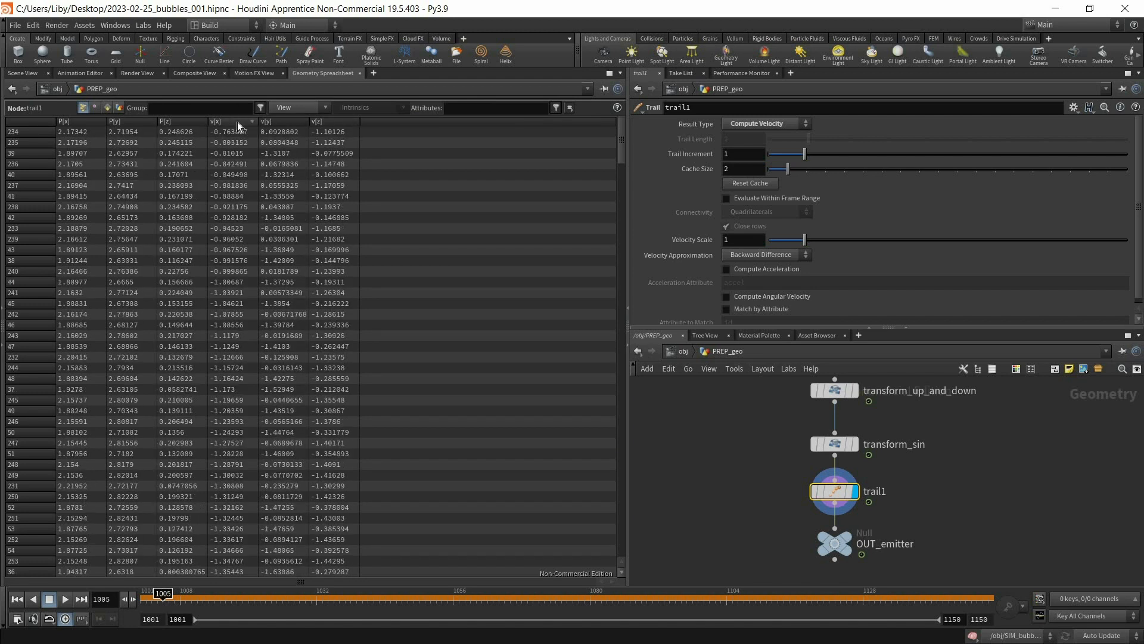
click(21, 73)
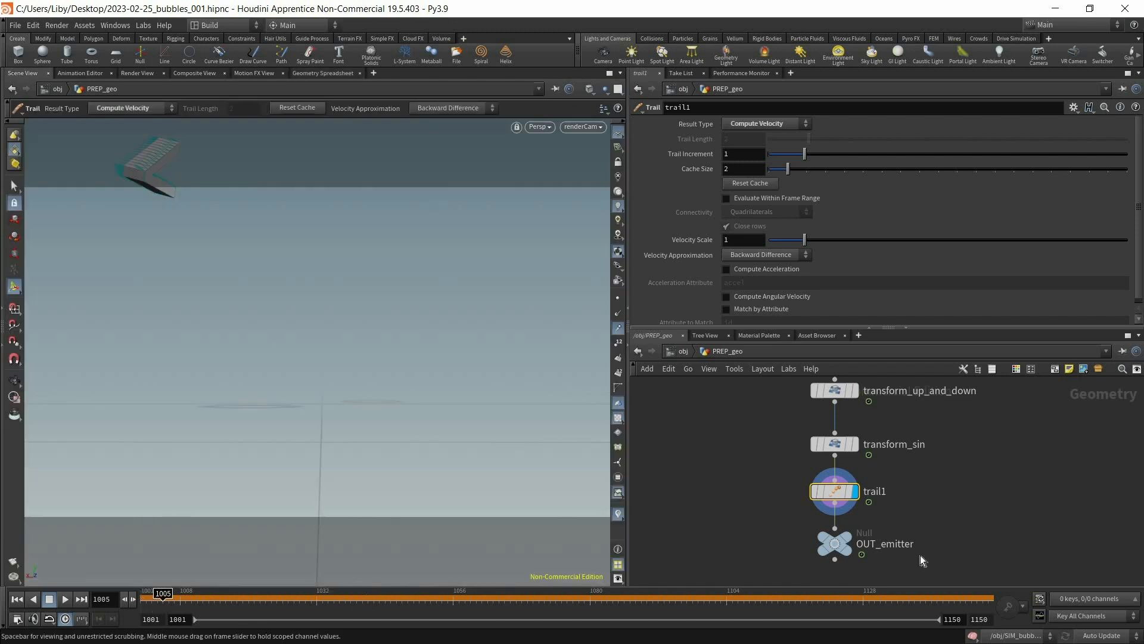
Enter popnet_bubbles inside SIM_bubbles, play the simulation to check the inherited velocity, and scrub back to frame 1001.
key(ctrl+Up)
key(u)
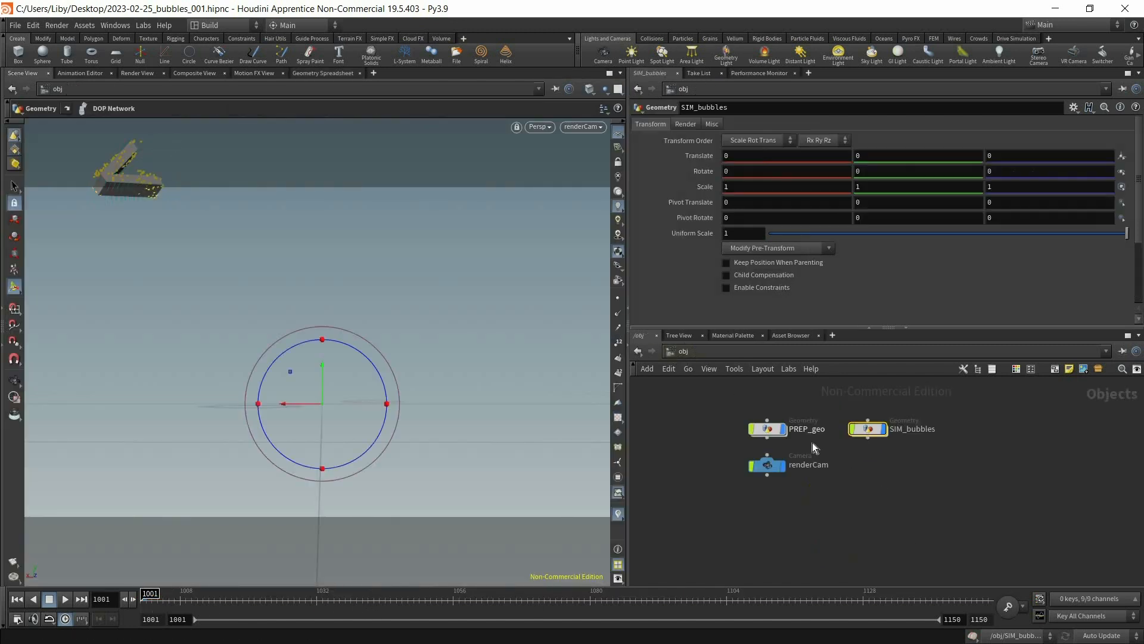
double_click(868, 429)
double_click(864, 486)
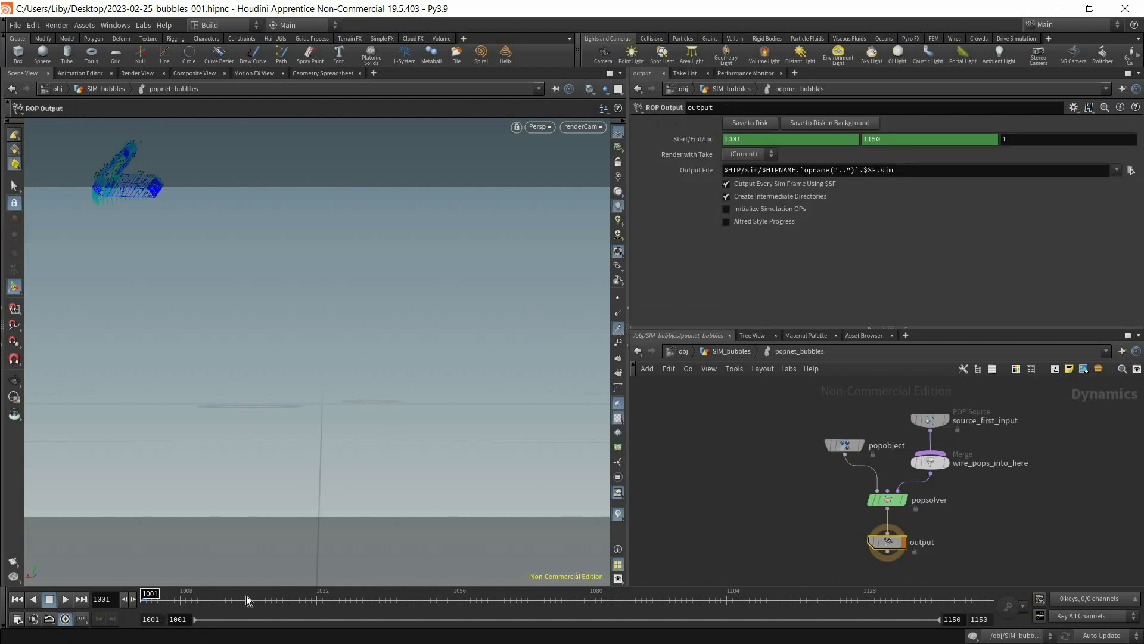
click(64, 598)
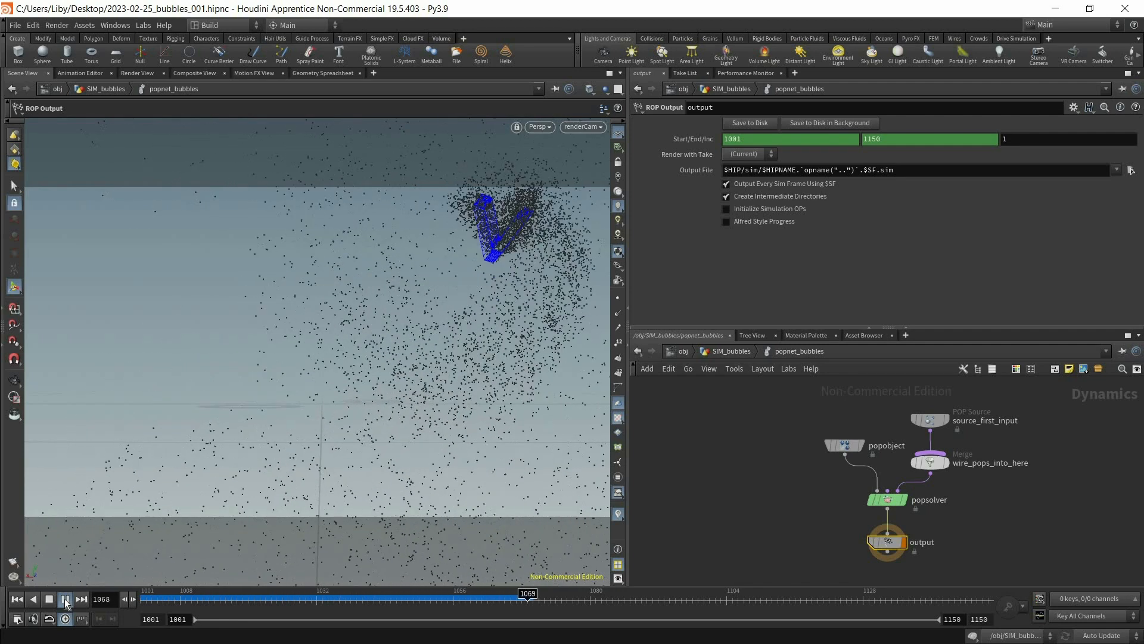
click(64, 598)
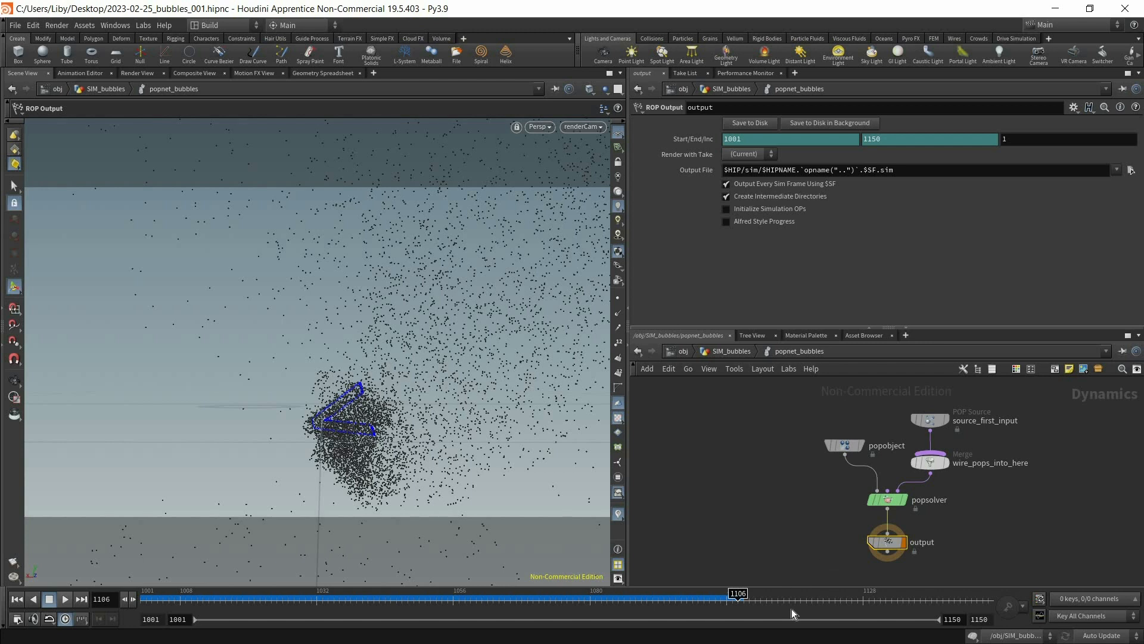
click(635, 598)
drag(327, 599, 142, 604)
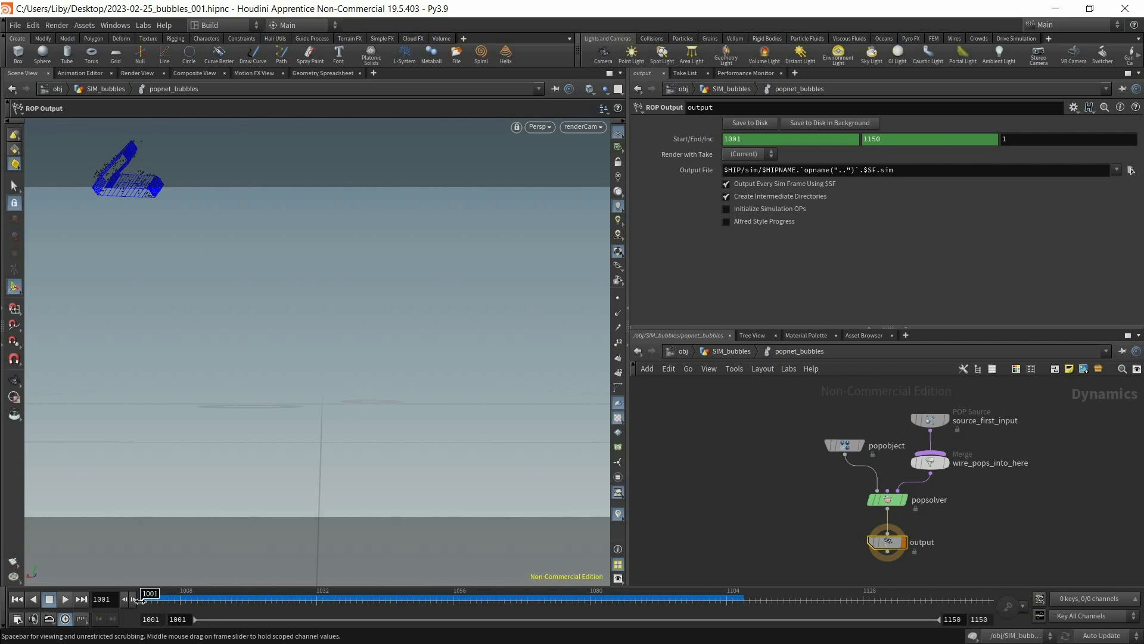
Set the constant birth rate of the source_first_input POP source to 45000.
click(929, 419)
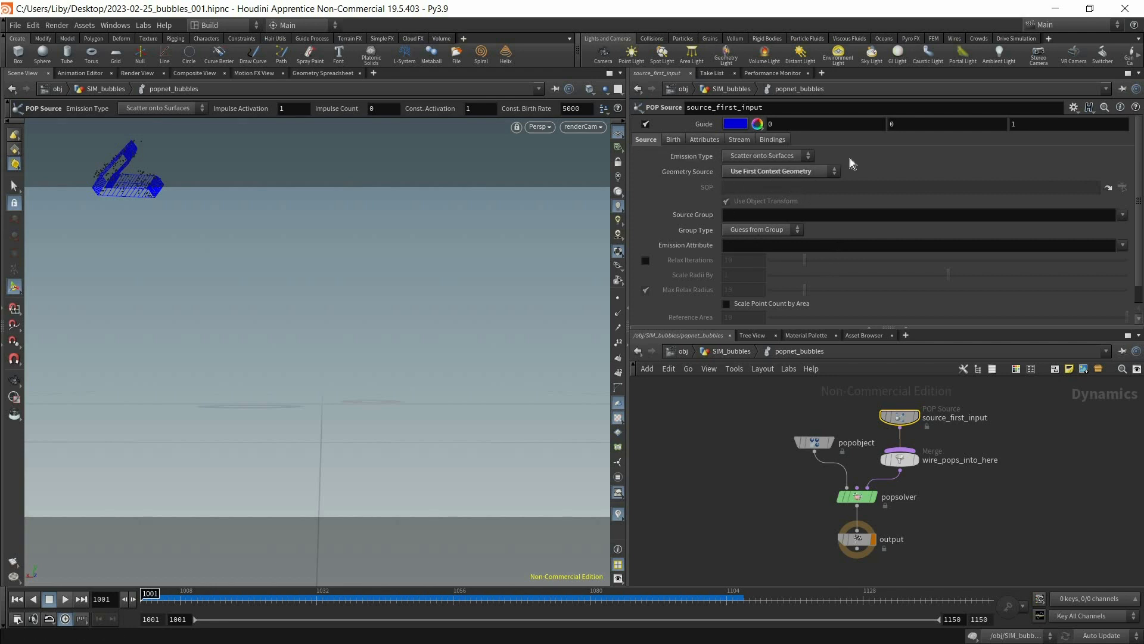
click(673, 141)
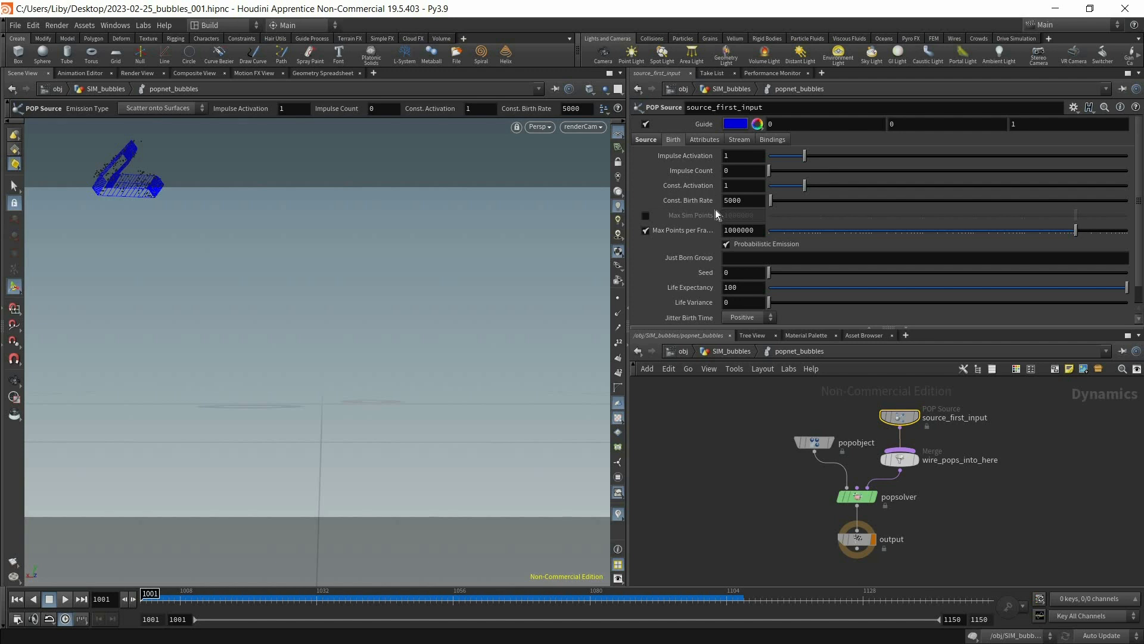
drag(740, 205, 707, 204)
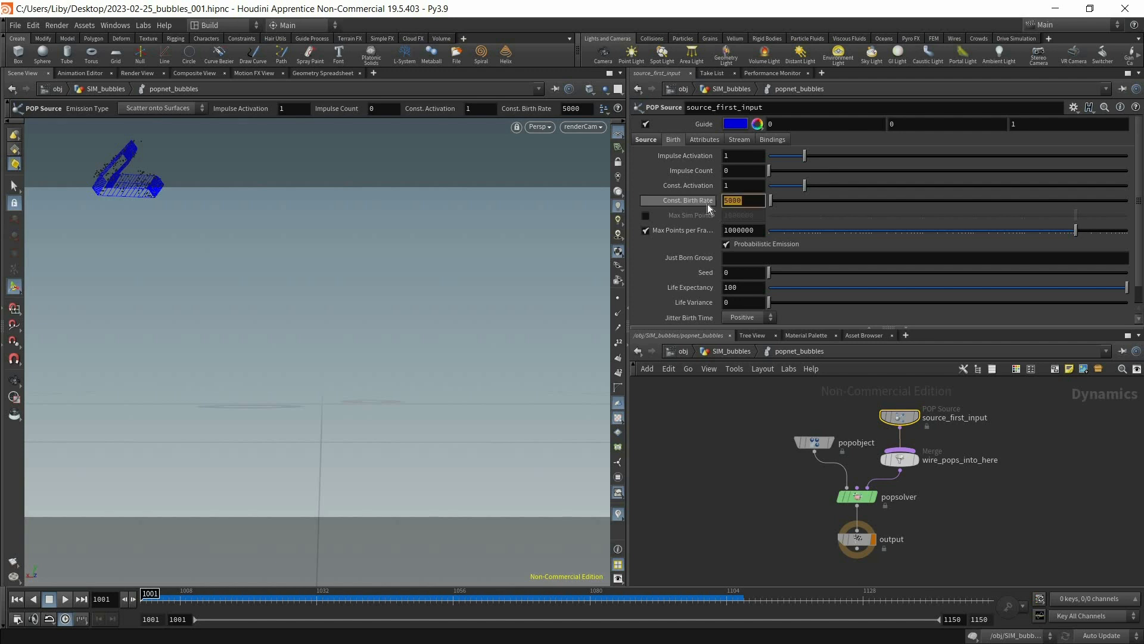
text(4)
text(59)
text(00)
key(Return)
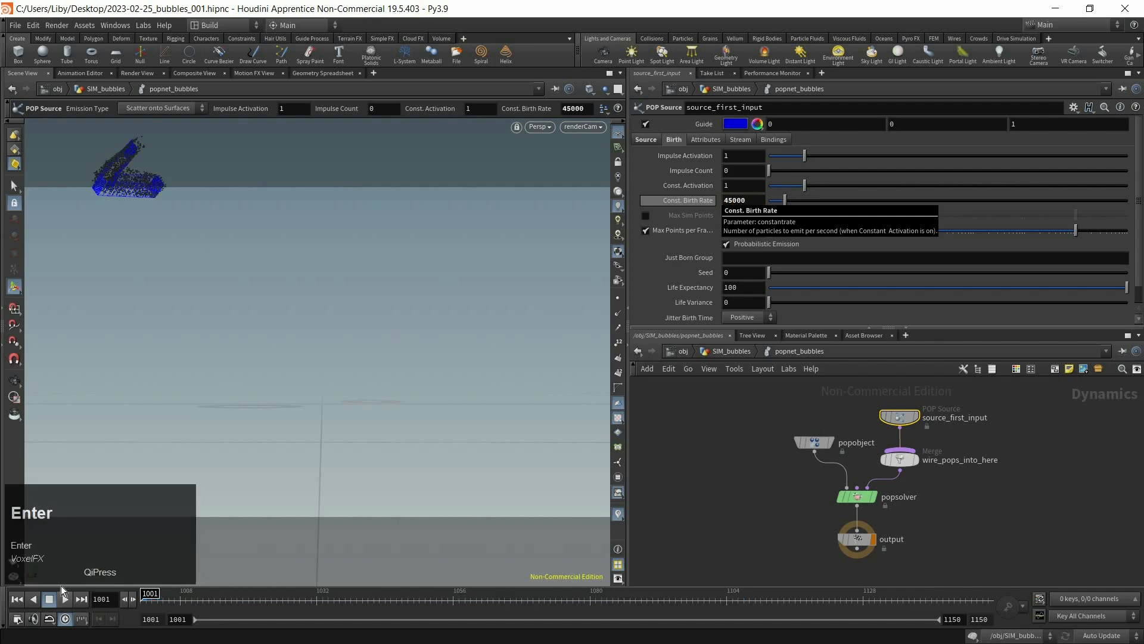
Play the denser particle simulation and scrub through the early frames to examine the emission, ending at frame 1006.
click(63, 602)
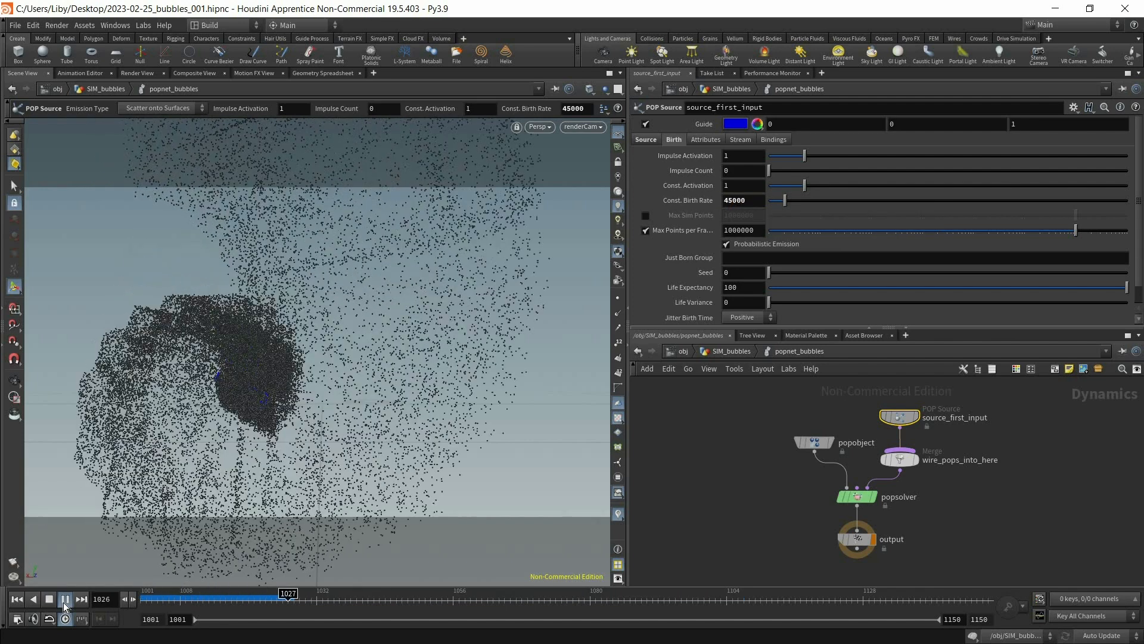
click(64, 602)
drag(260, 609, 298, 604)
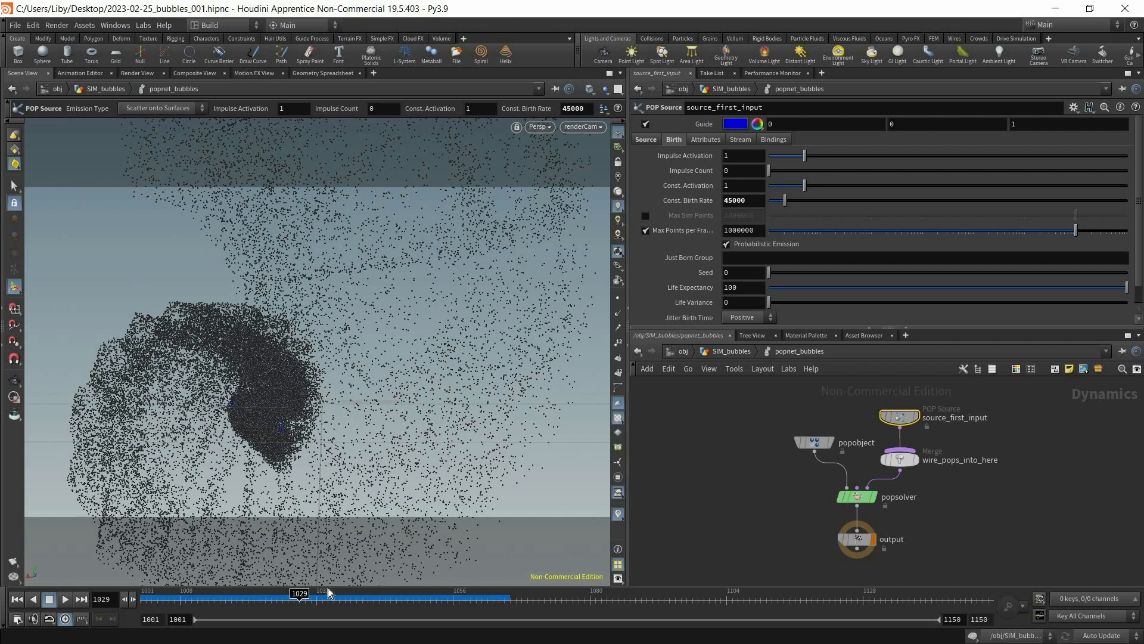
drag(302, 600, 225, 596)
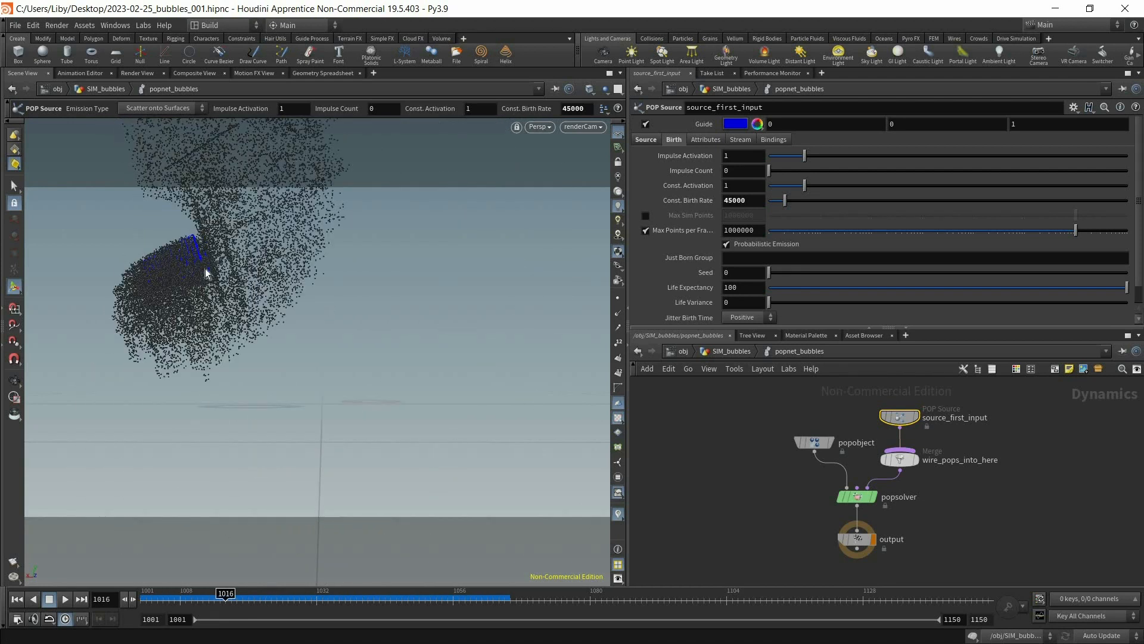
click(170, 601)
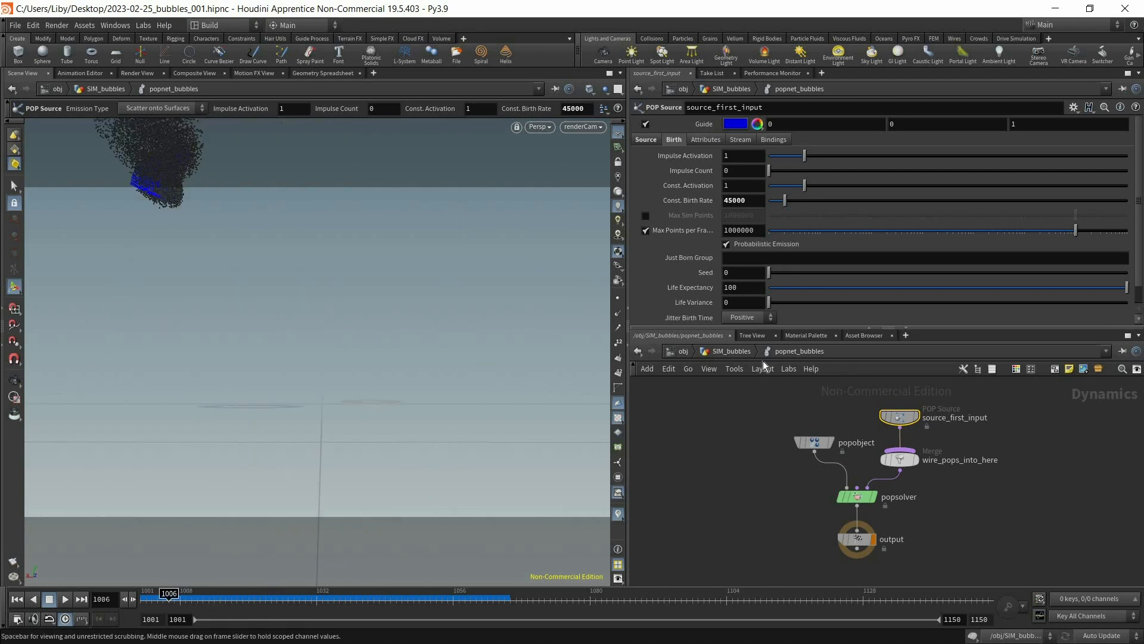
Set the POP source's Interpolate Source option to Back, play the simulation to check it, and scrub back to frame 1002.
scroll(805, 309, down, 1)
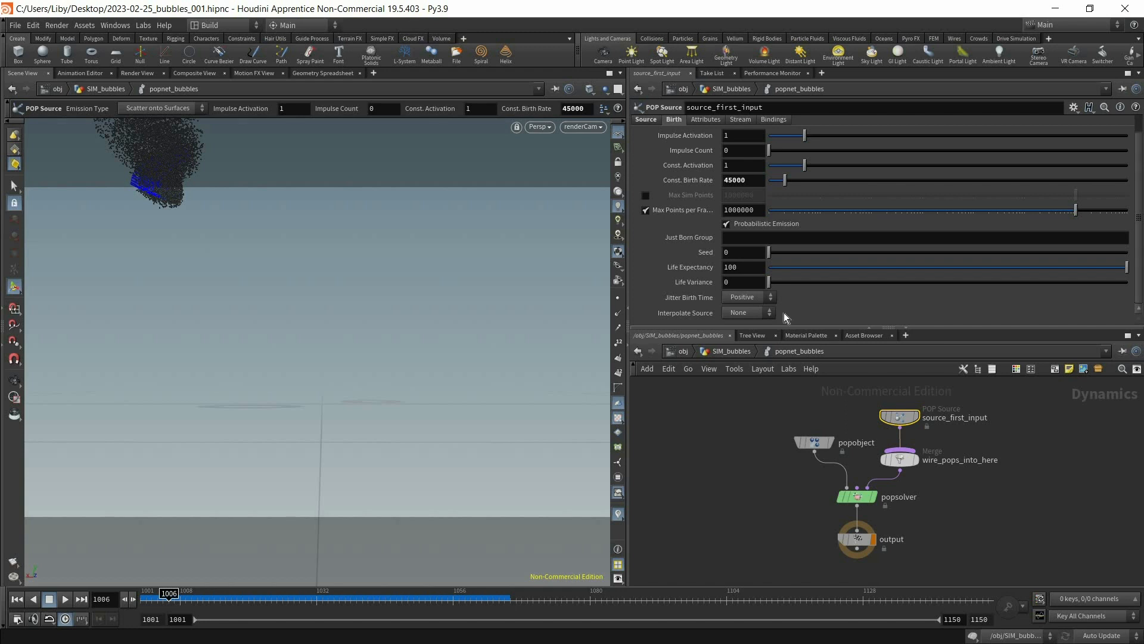
click(753, 314)
click(740, 328)
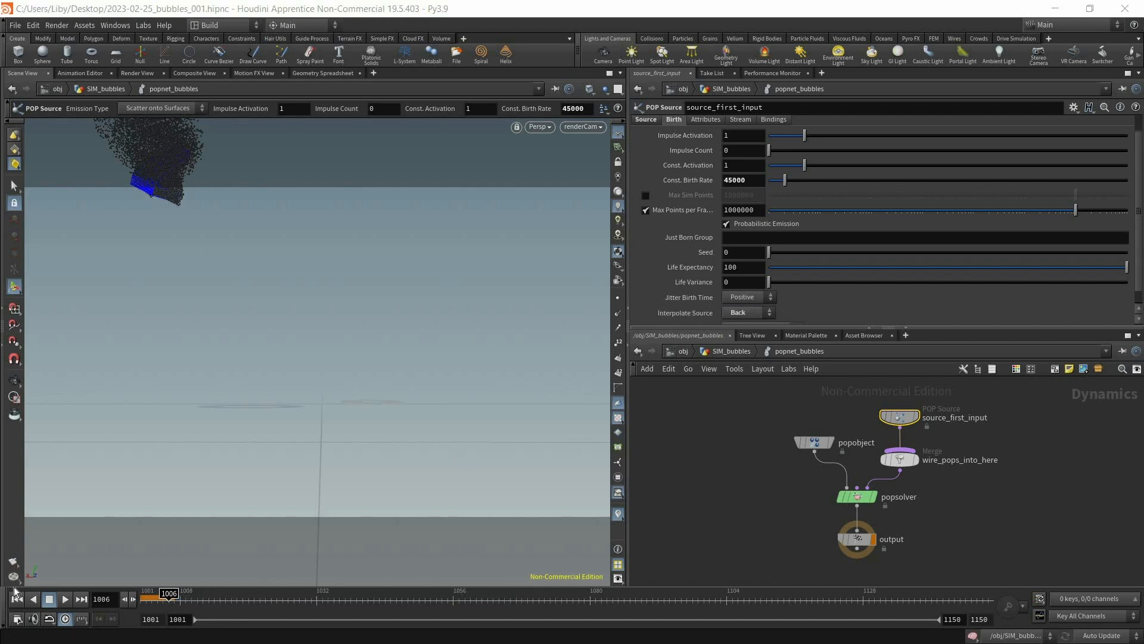
click(65, 599)
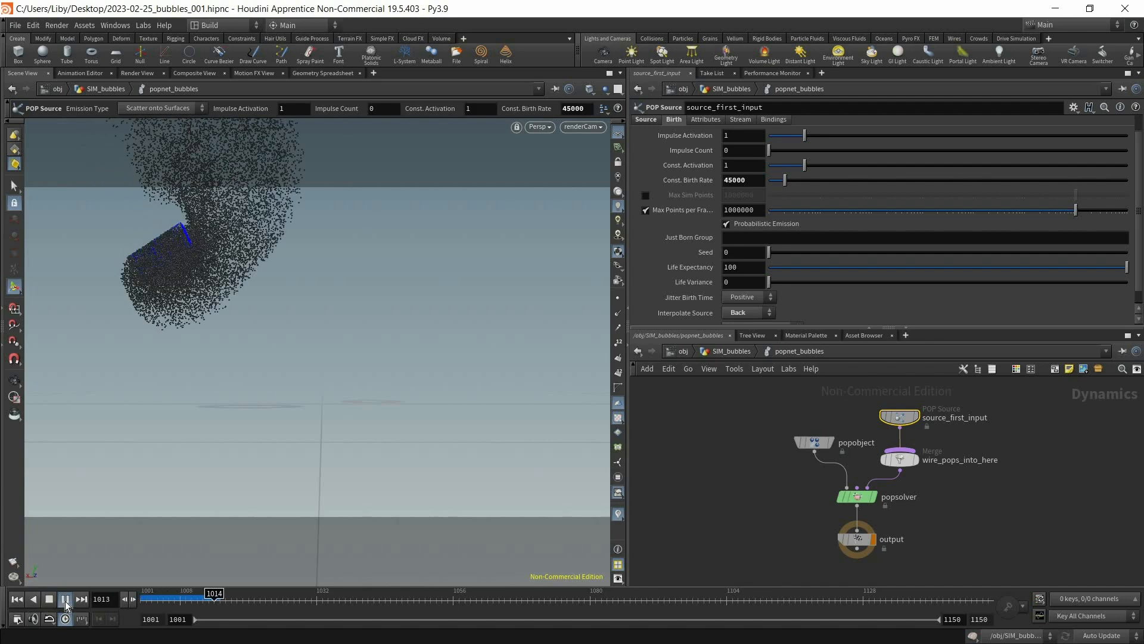
click(67, 600)
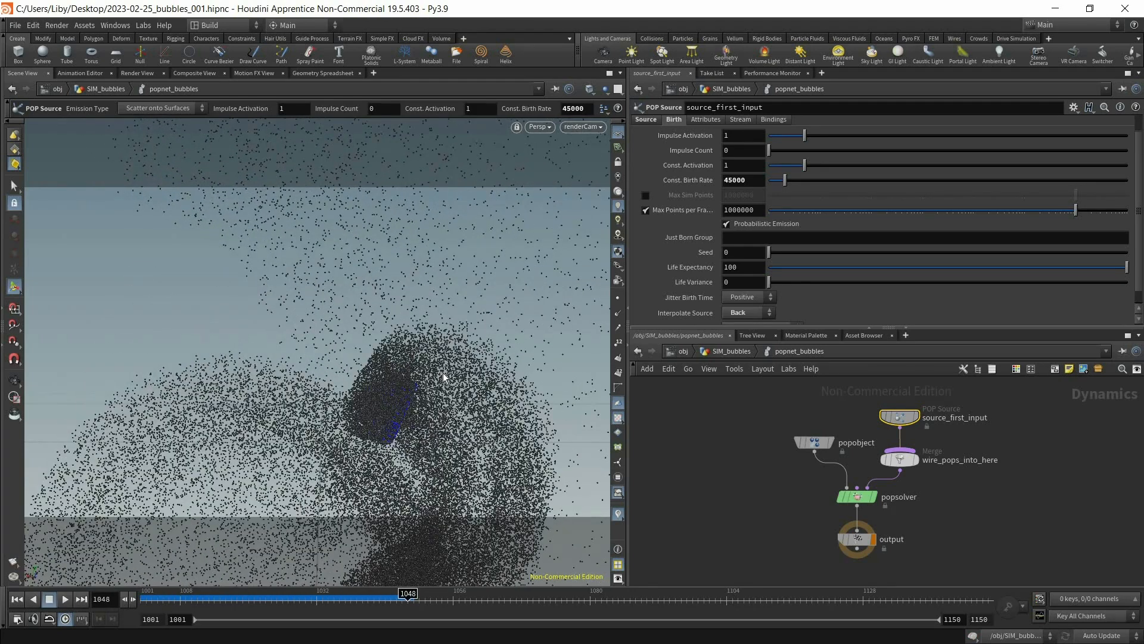
drag(229, 598, 149, 608)
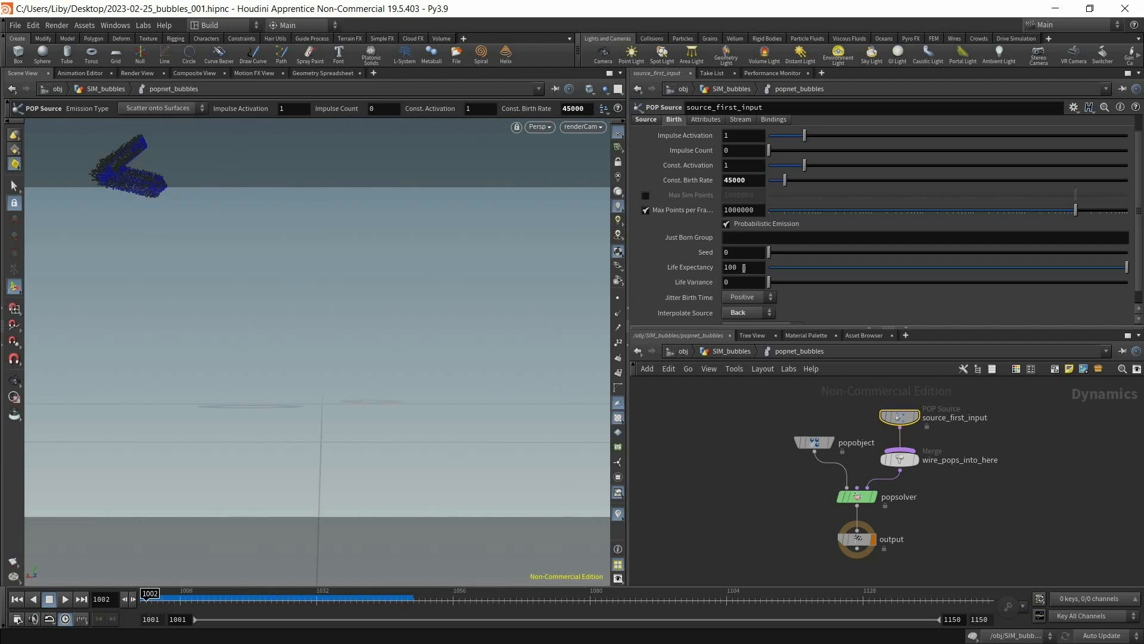
Set the particles' life expectancy to 3 and play the simulation.
drag(730, 269, 745, 269)
text(3)
key(Return)
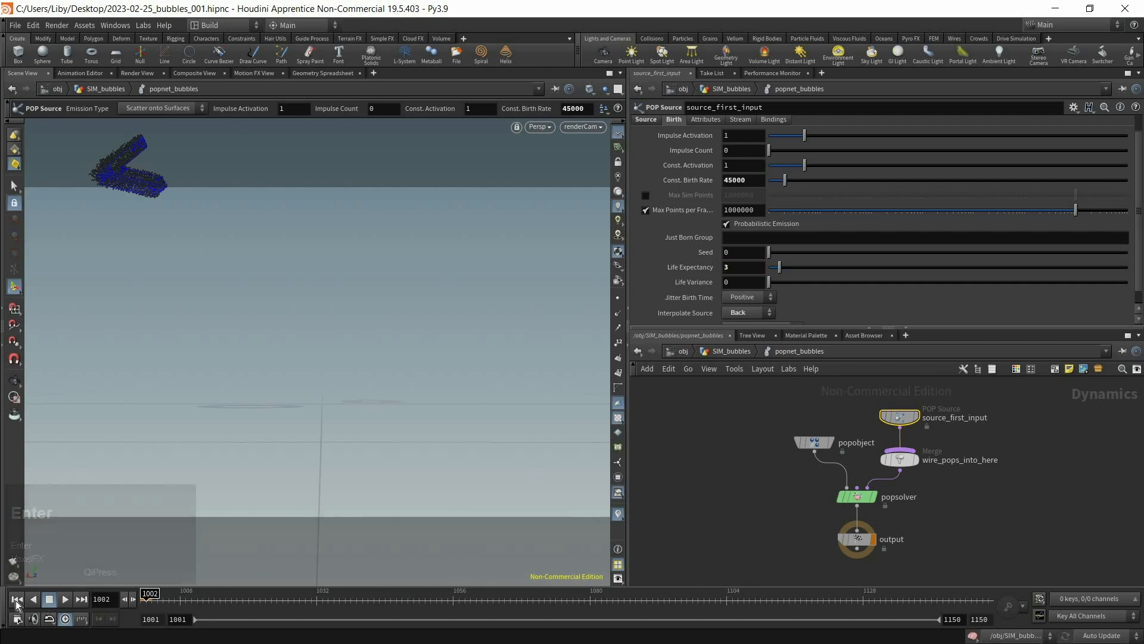
click(63, 600)
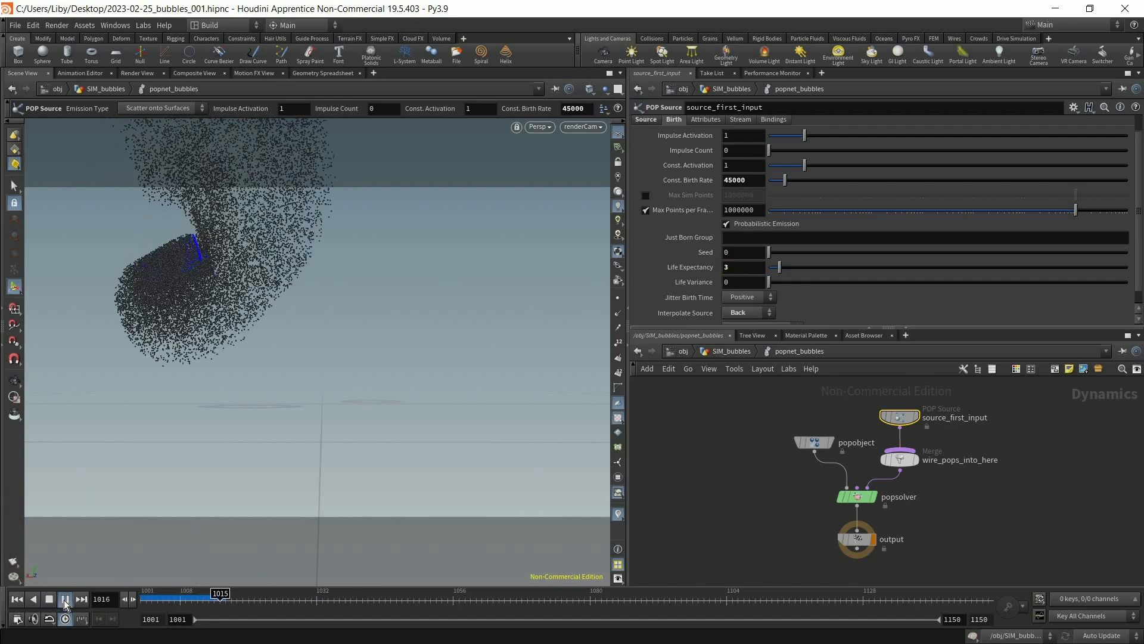
Replay the simulation from frame 1001 to examine how the particles die off, and return to frame 1001.
drag(158, 605, 137, 605)
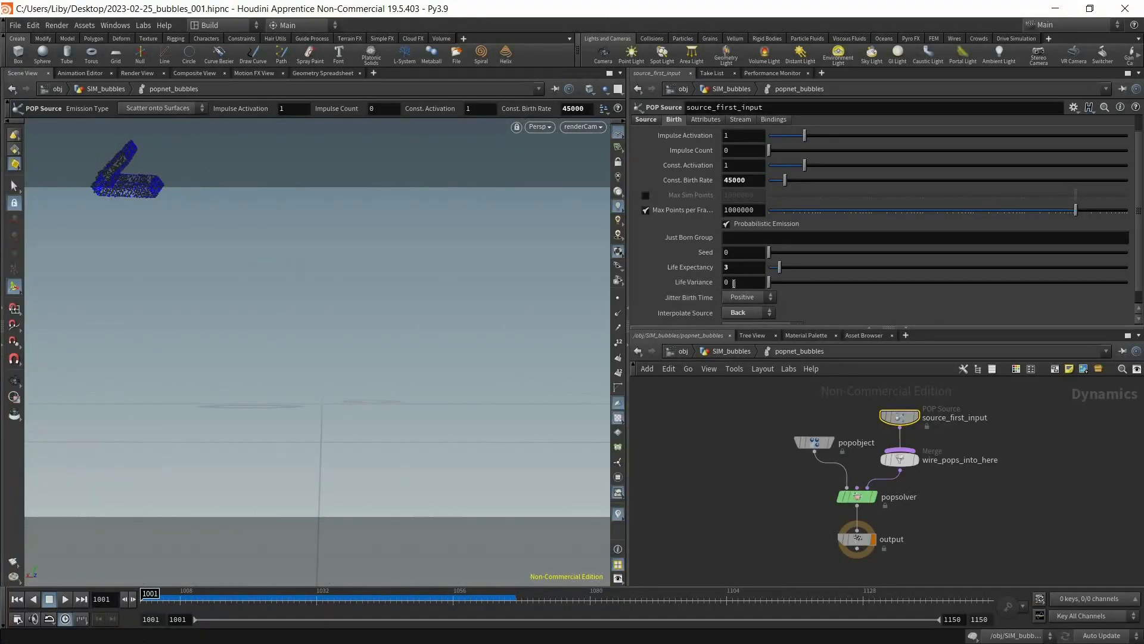
click(752, 267)
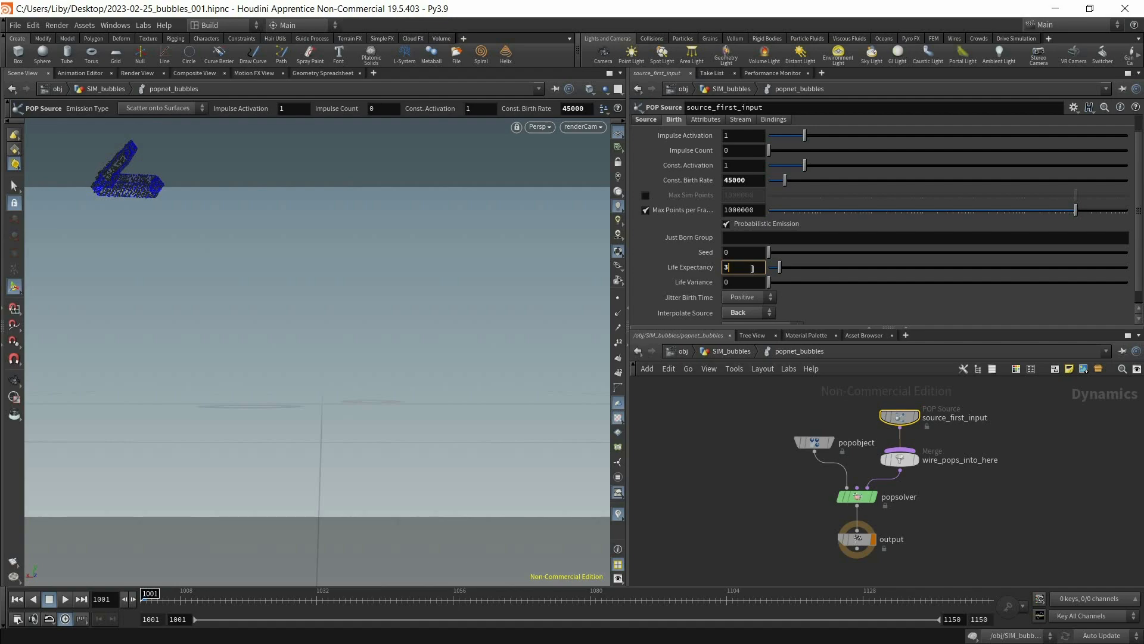
click(69, 597)
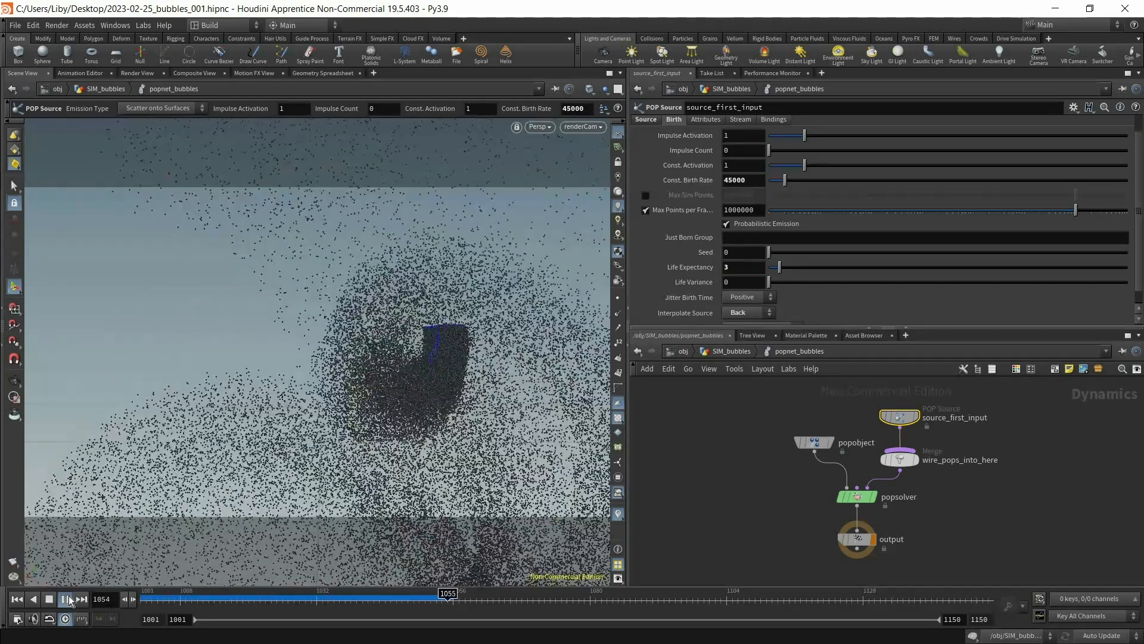
click(69, 595)
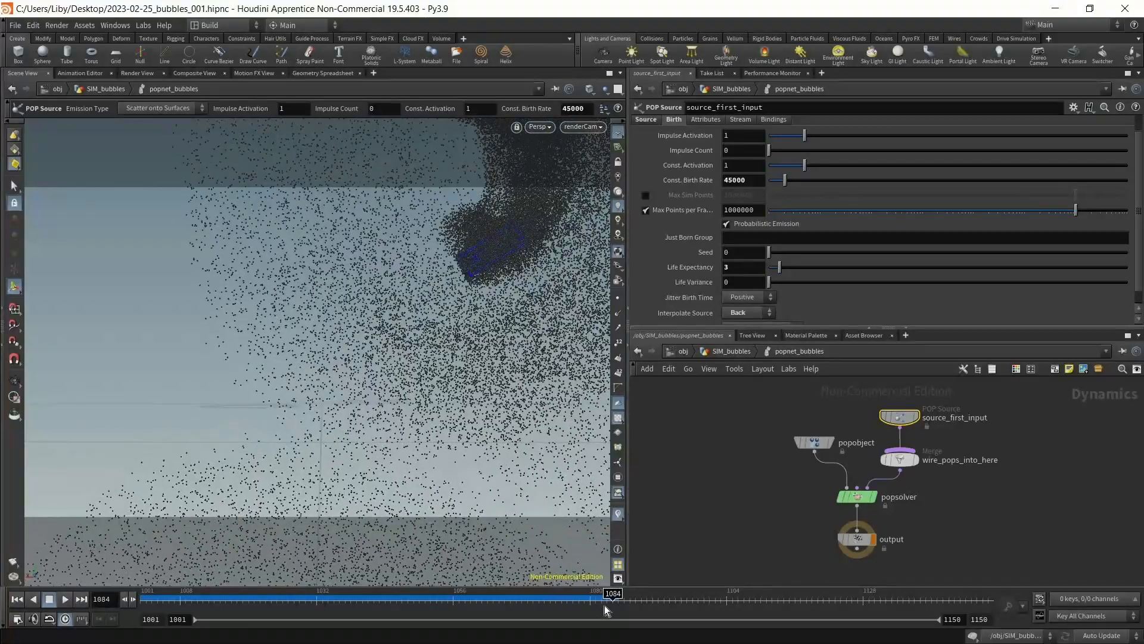
click(544, 602)
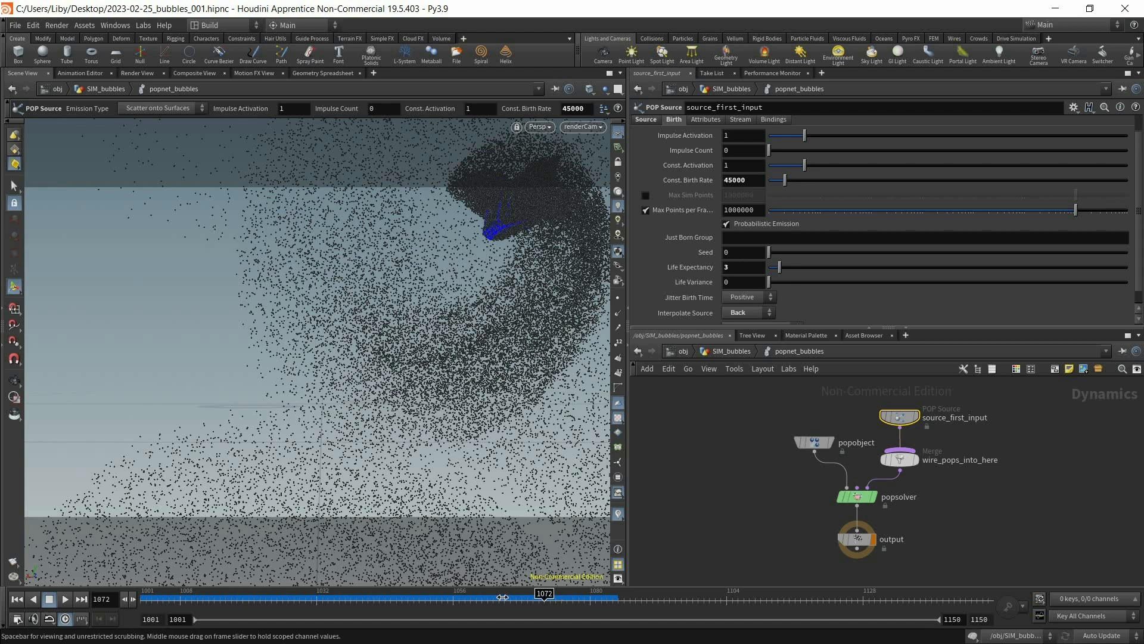
click(156, 593)
drag(156, 591, 147, 593)
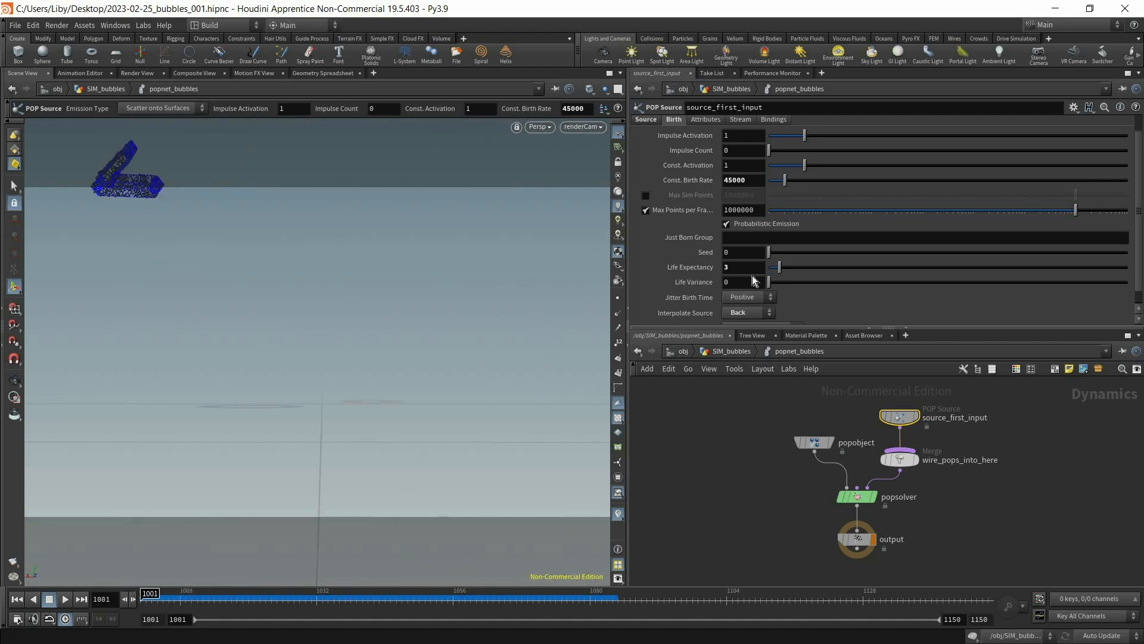
Set the POP source's life variance to 1, play and scrub the simulation to check it, and return to frame 1002.
click(725, 288)
text(1)
key(Return)
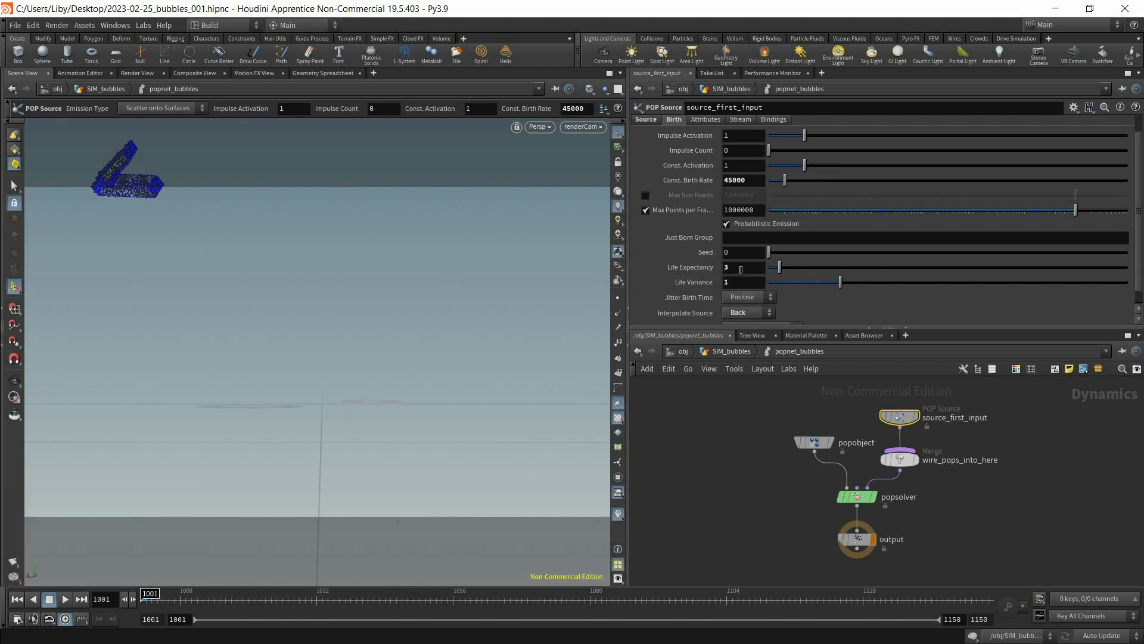
click(69, 601)
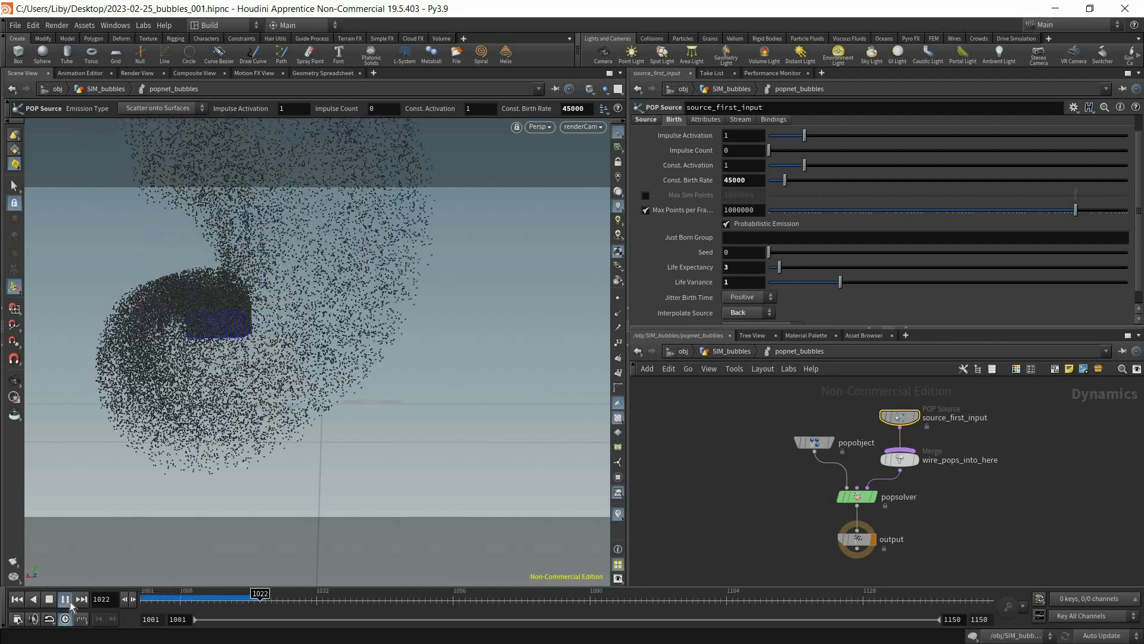
click(70, 601)
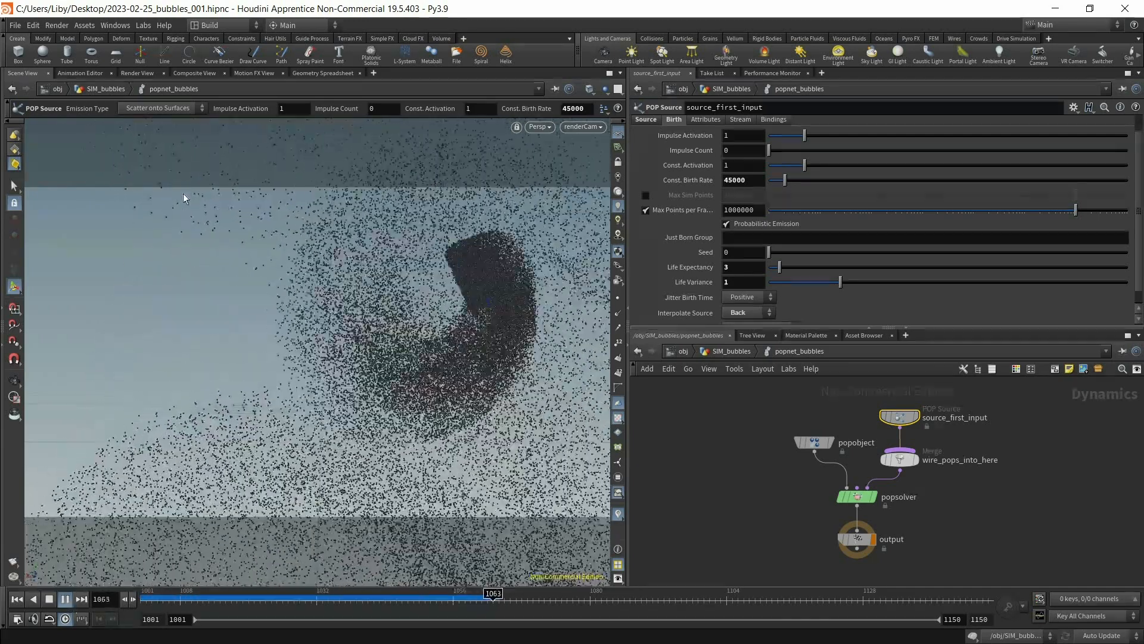
click(67, 599)
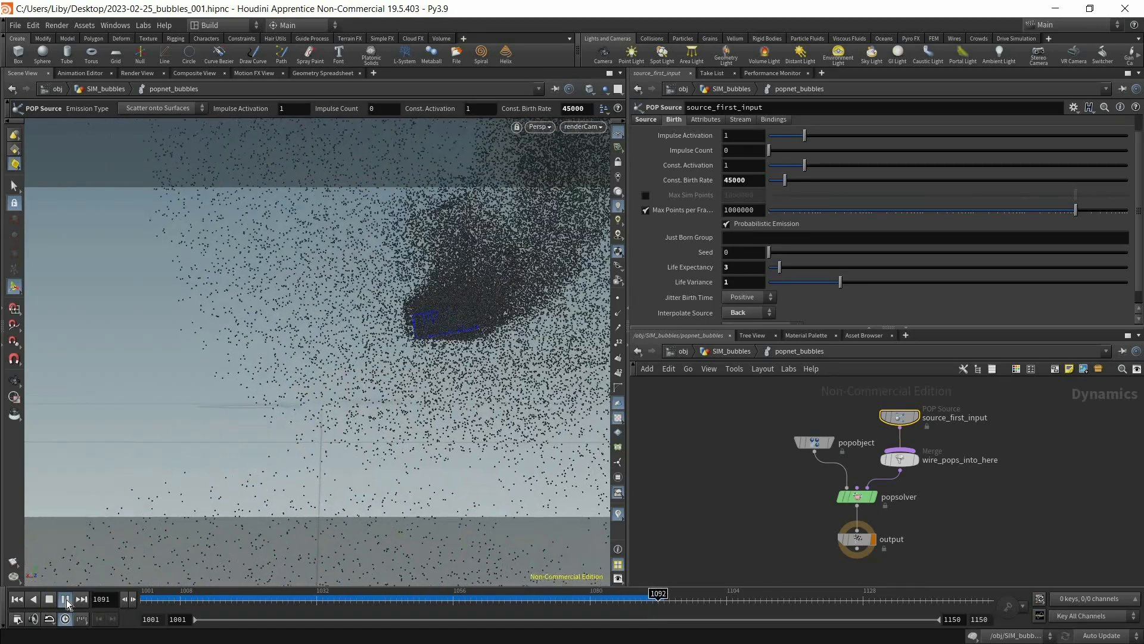
drag(203, 599, 376, 604)
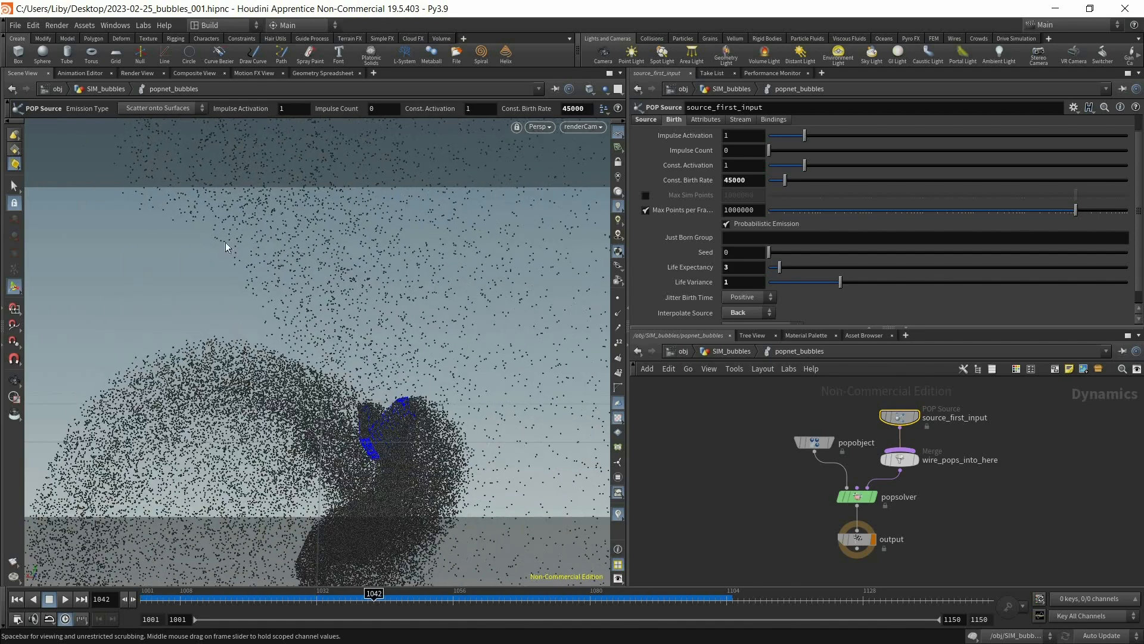
drag(486, 606, 260, 601)
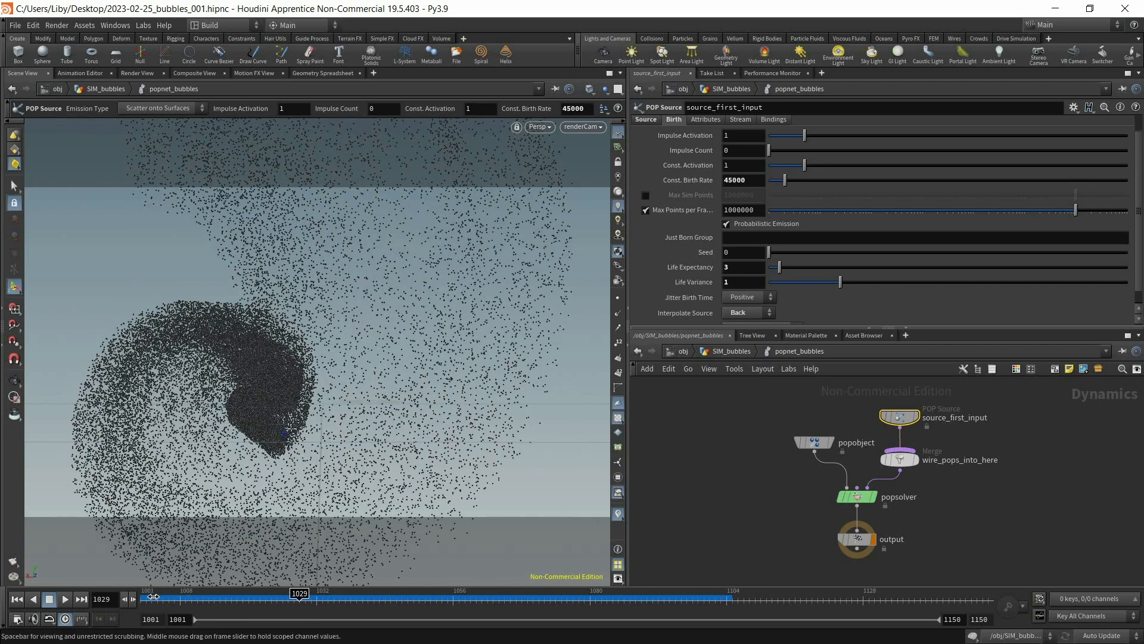
drag(156, 597, 147, 598)
Add a POP Drag node and insert it between source_first_input and the wire_pops_into_here merge.
key(Tab)
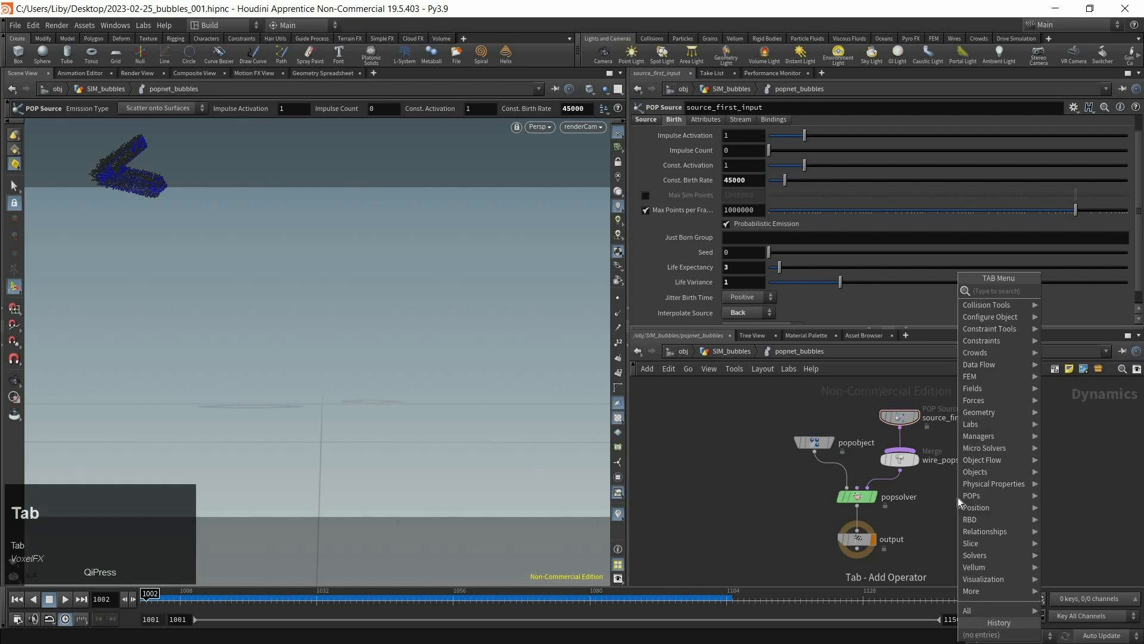
text(popd)
key(Return)
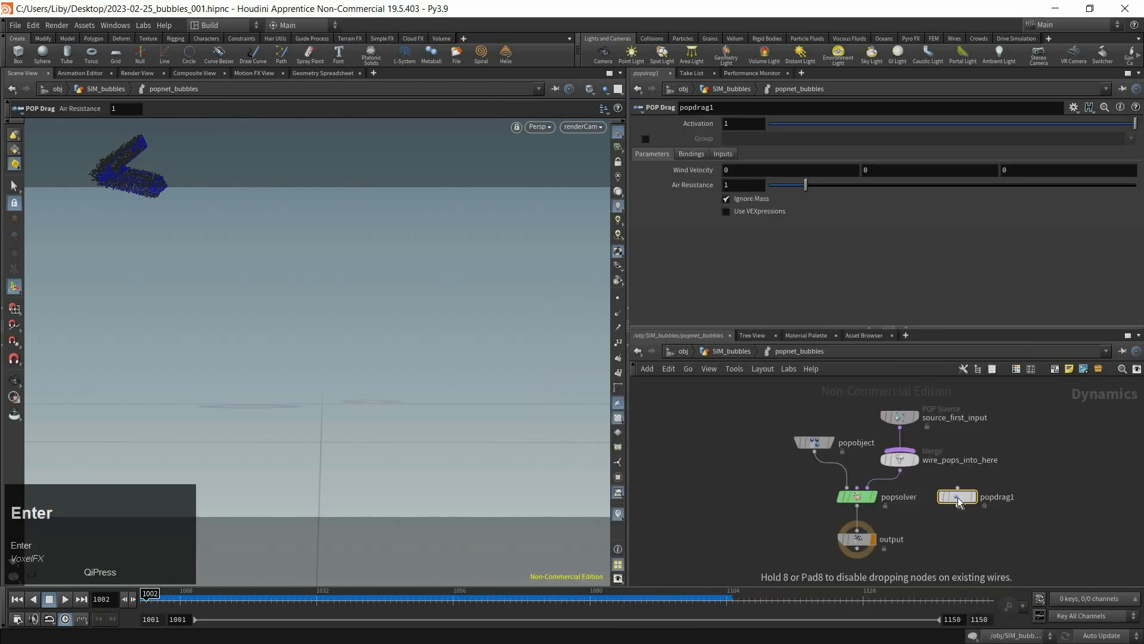
click(957, 497)
drag(957, 497, 902, 442)
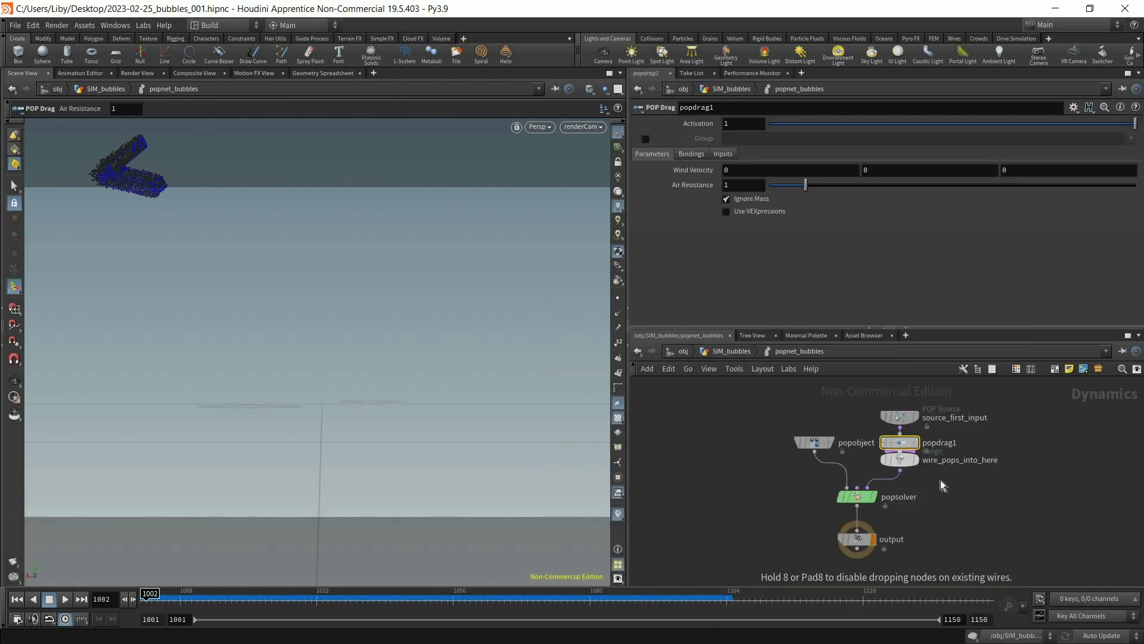
Play the simulation from frame 1001 to examine the effect of the default drag, and return to the start.
click(17, 598)
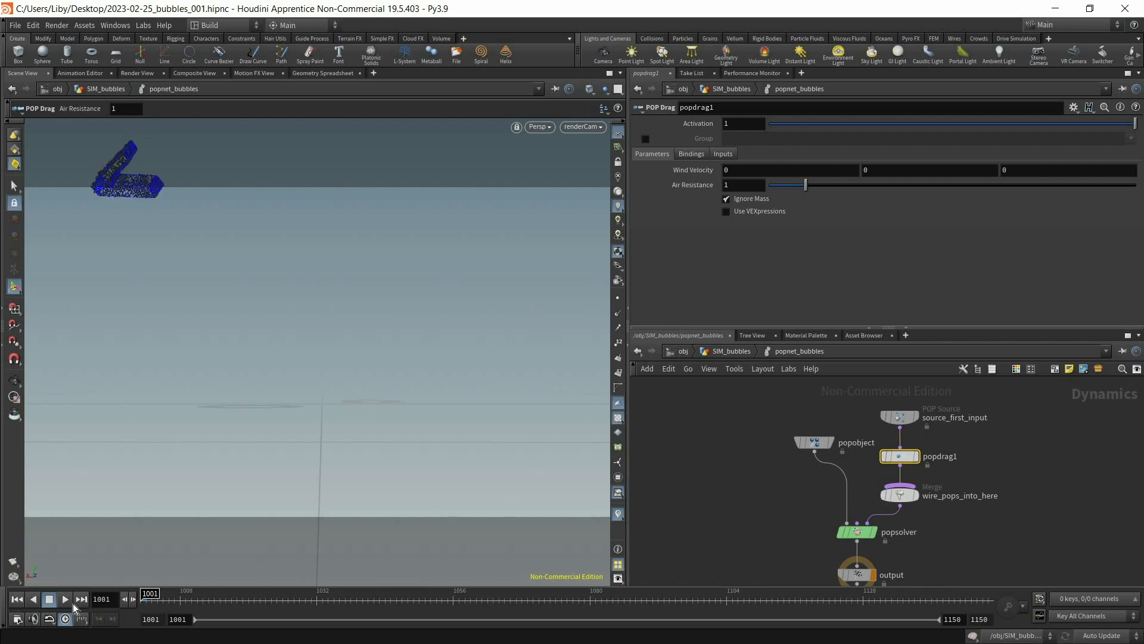
click(69, 602)
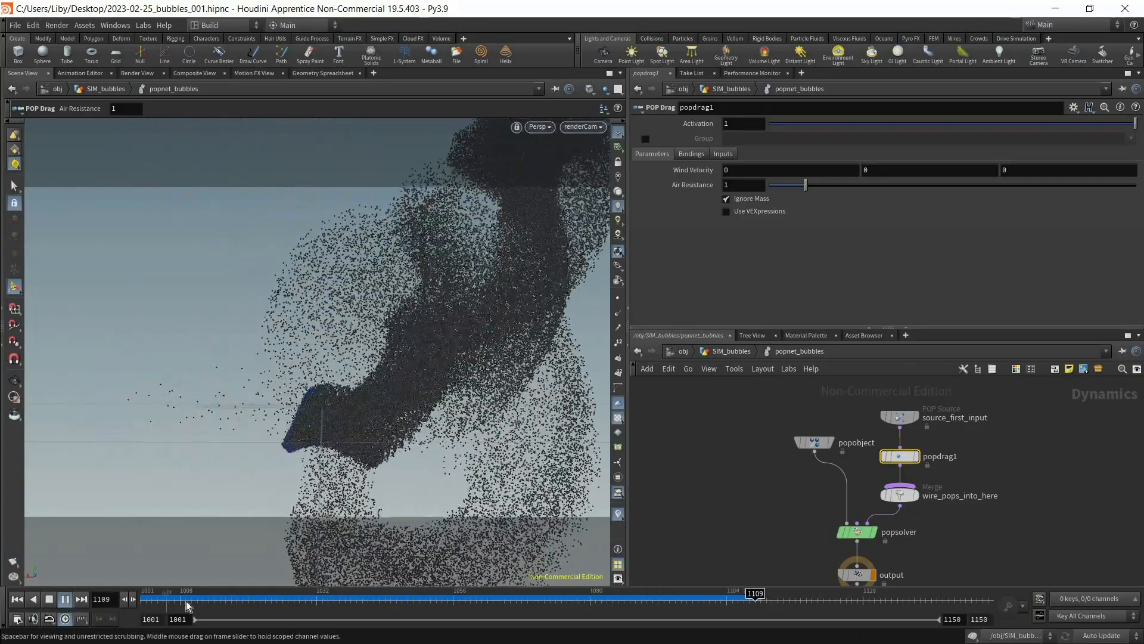
click(143, 600)
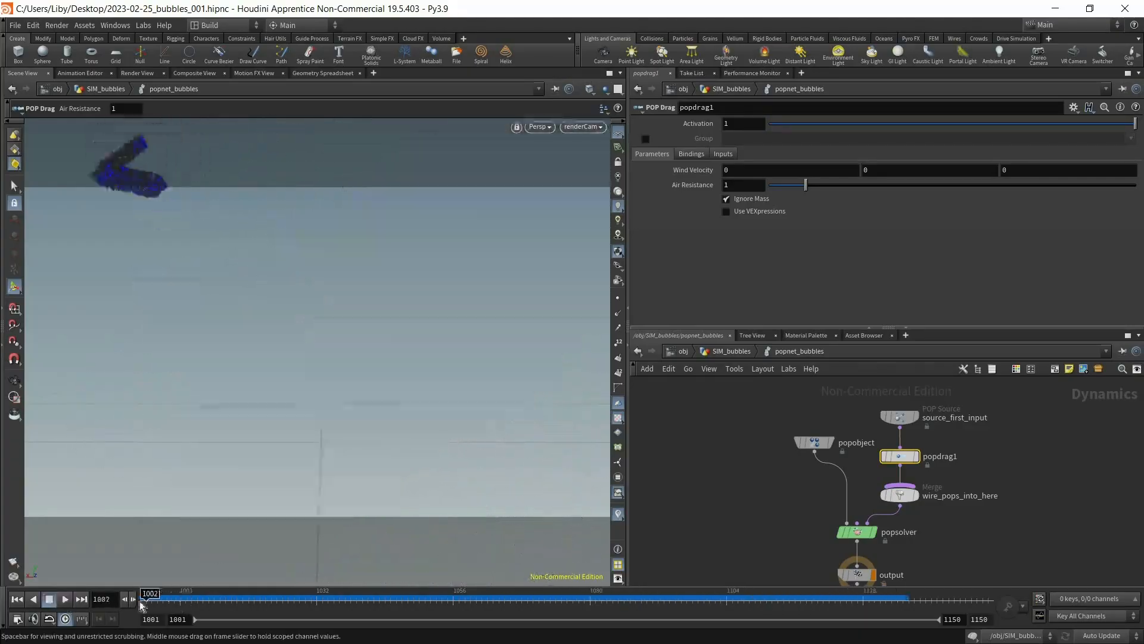
Try an air resistance of 0.1 on the POP Drag, play the simulation, and scrub back to frame 1001.
drag(805, 184, 767, 186)
click(748, 188)
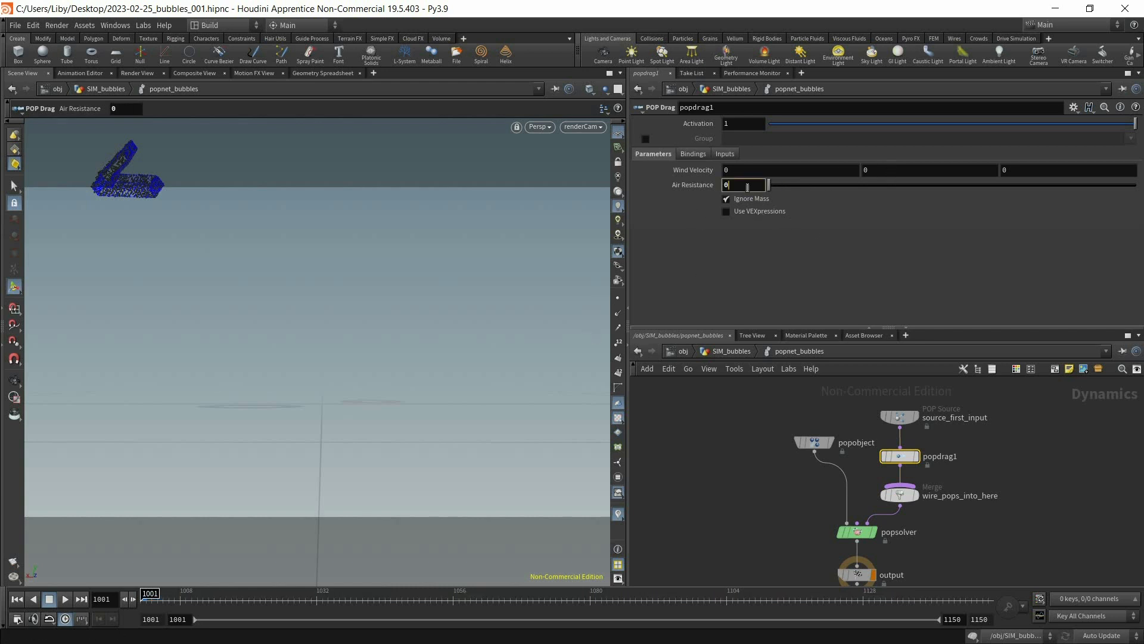
text(.1)
key(Return)
click(65, 600)
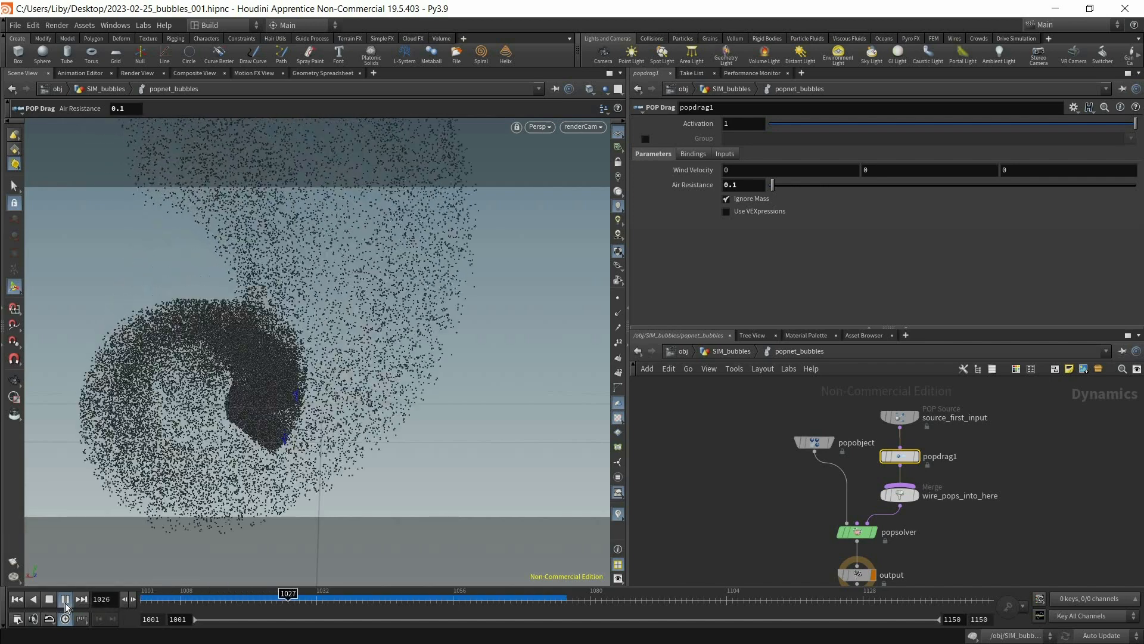
click(392, 600)
drag(392, 600, 143, 598)
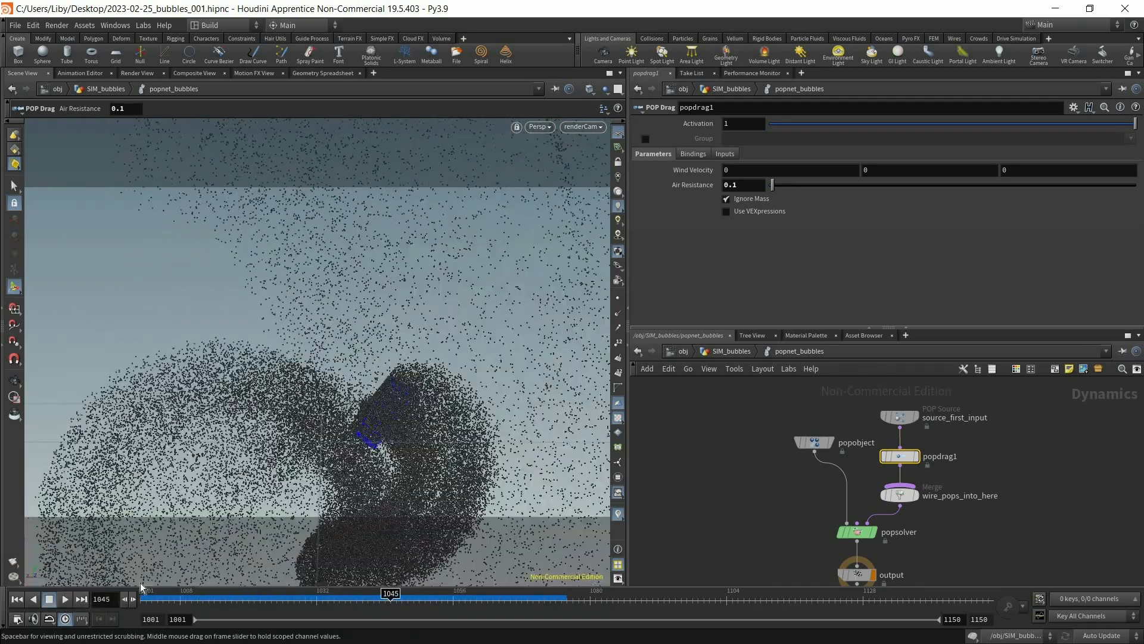
Try an air resistance of 10 on the POP Drag, play the simulation, and scrub back to frame 1001.
drag(740, 186, 696, 191)
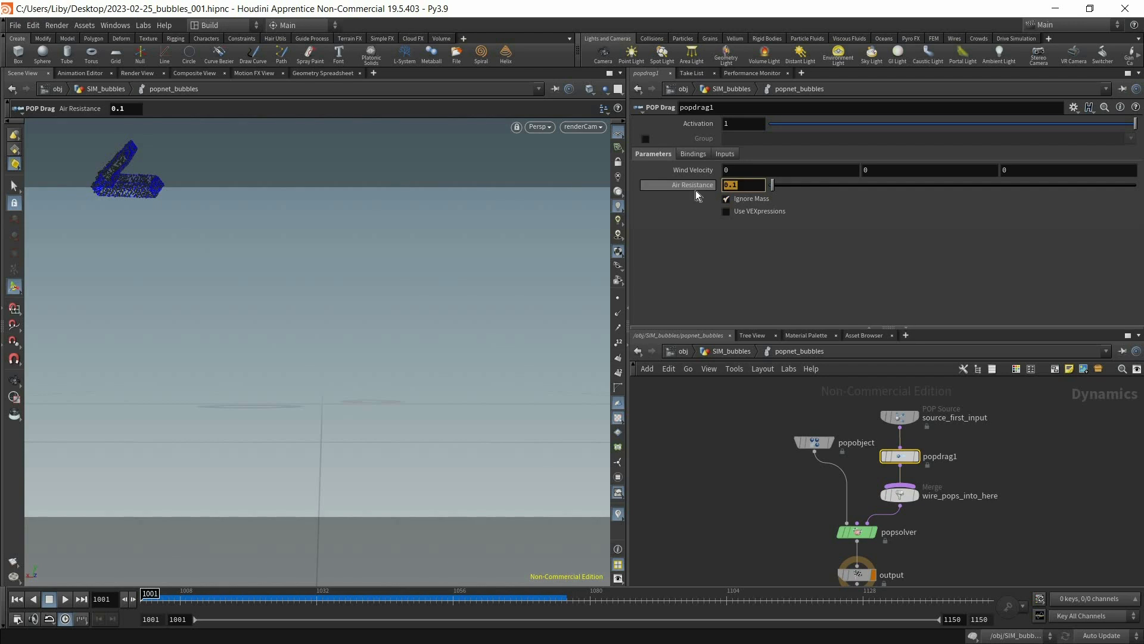
text(10)
key(Return)
click(67, 599)
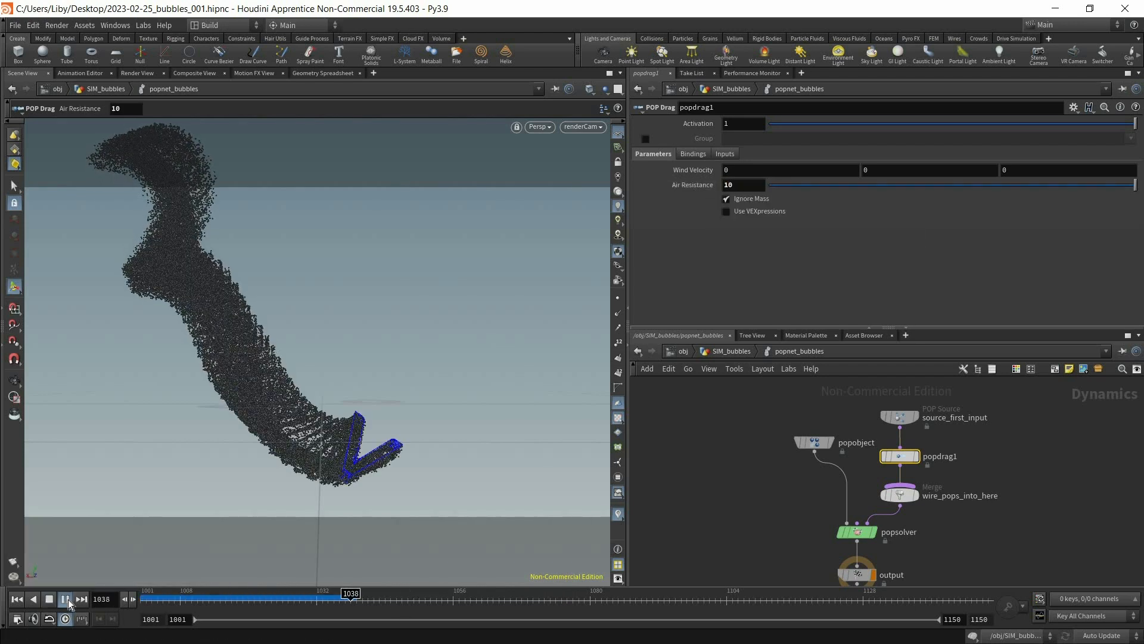
click(68, 599)
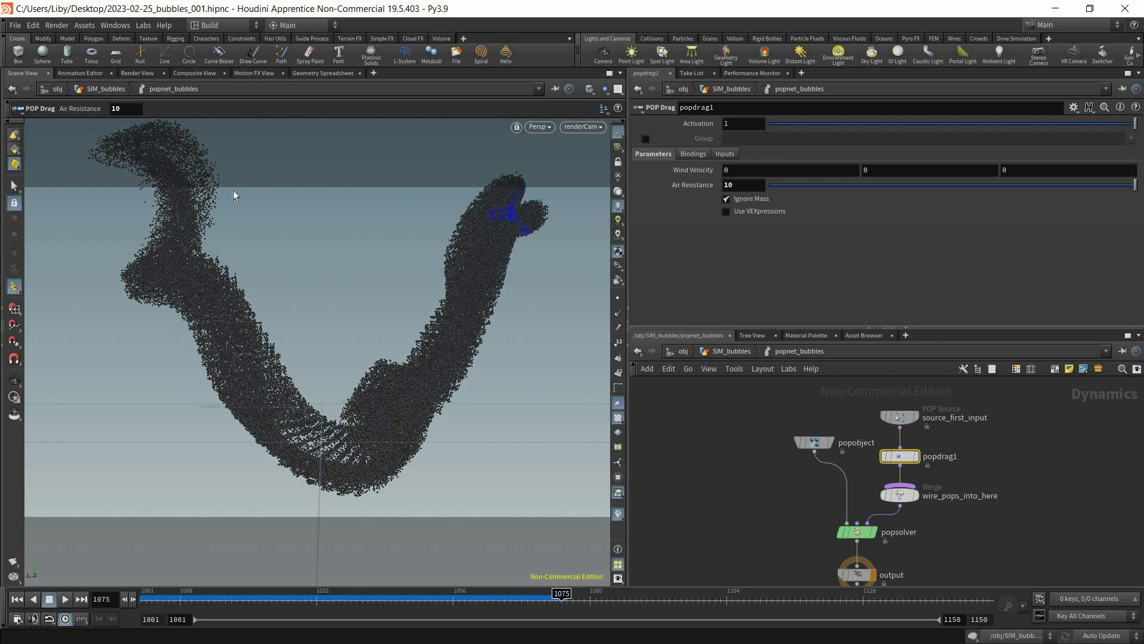
drag(236, 600, 141, 599)
Set the POP Drag's air resistance to 3, play the simulation to check it, and scrub back to frame 1001.
drag(740, 186, 674, 187)
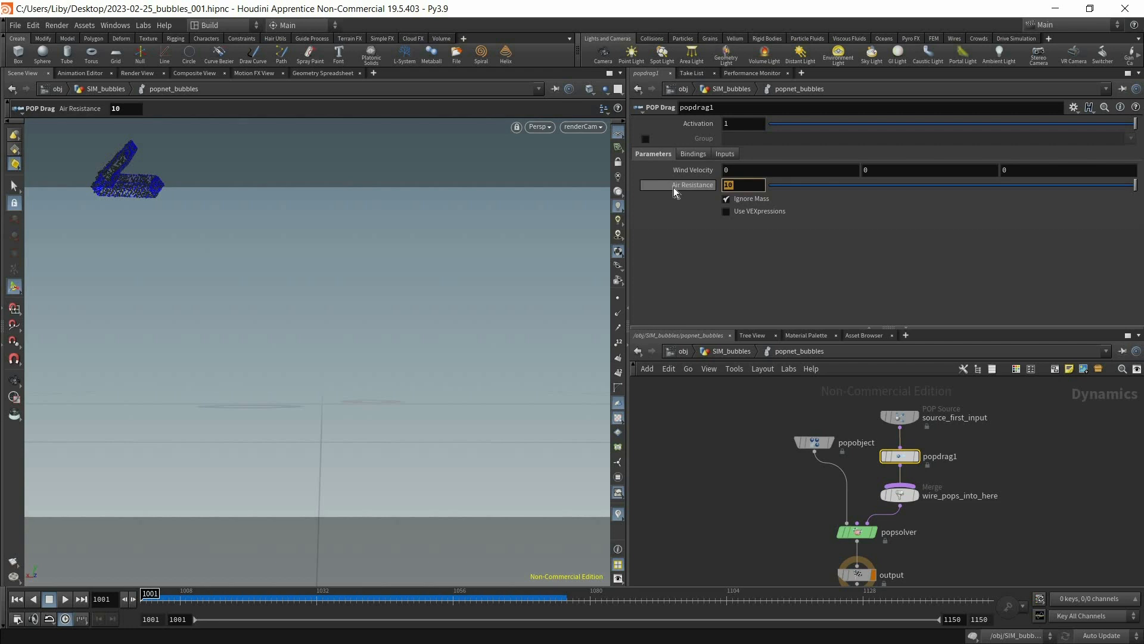
text(3)
key(Return)
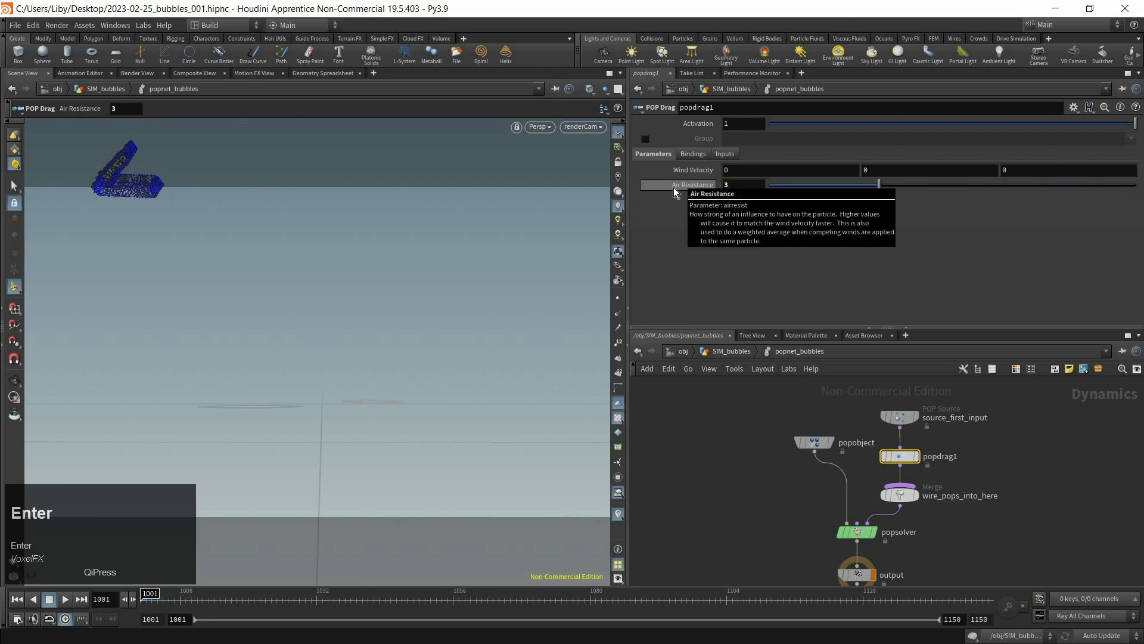
click(66, 599)
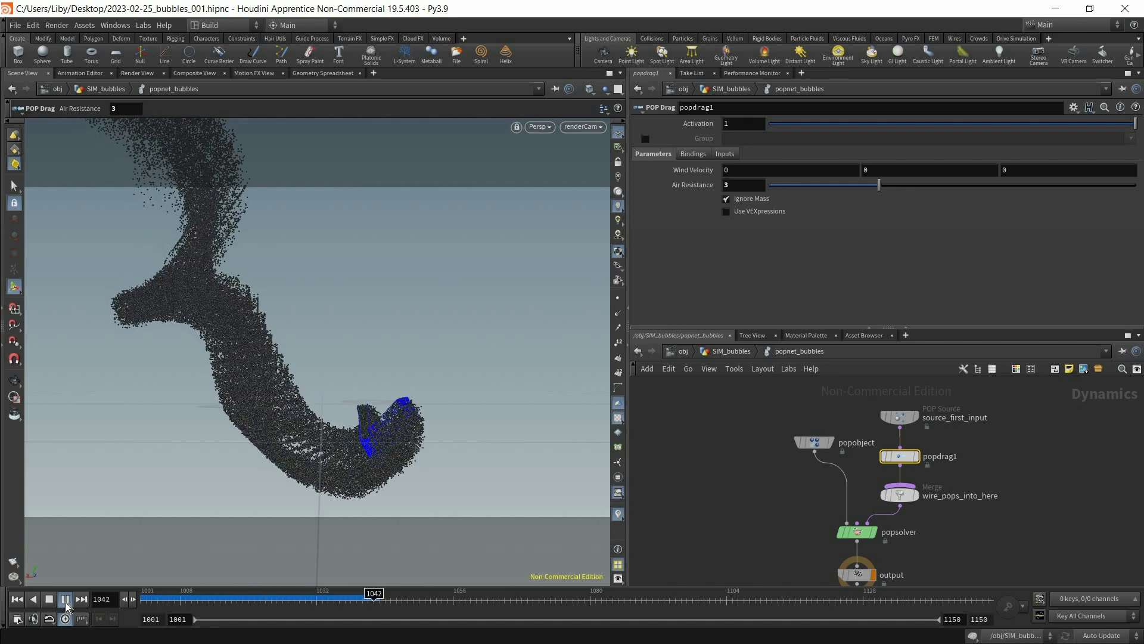
key(Escape)
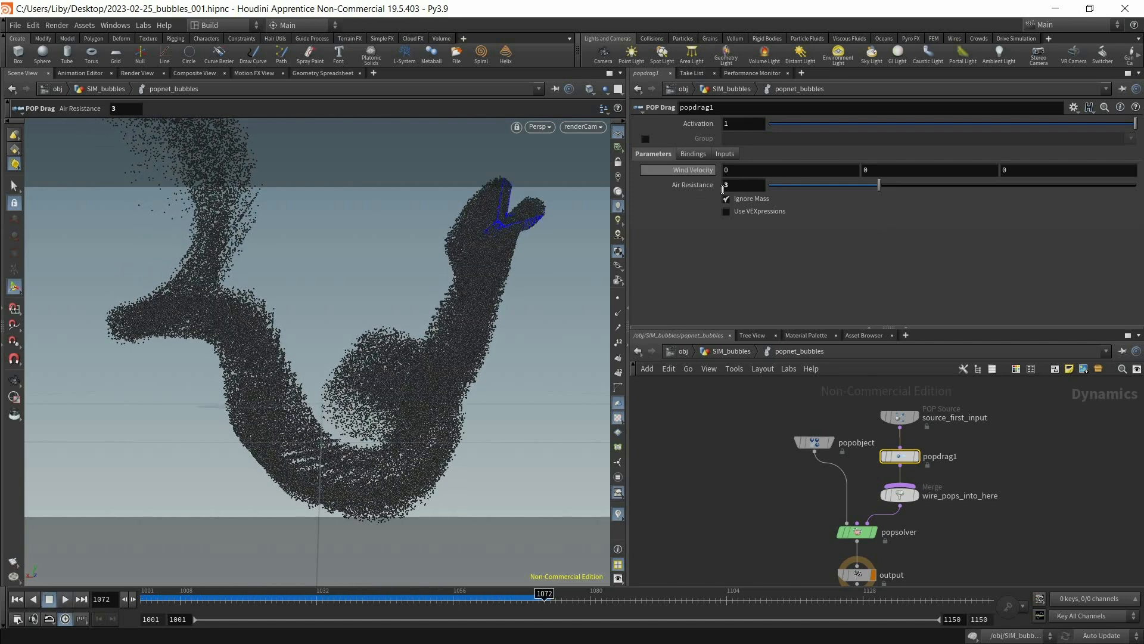
drag(448, 604, 426, 609)
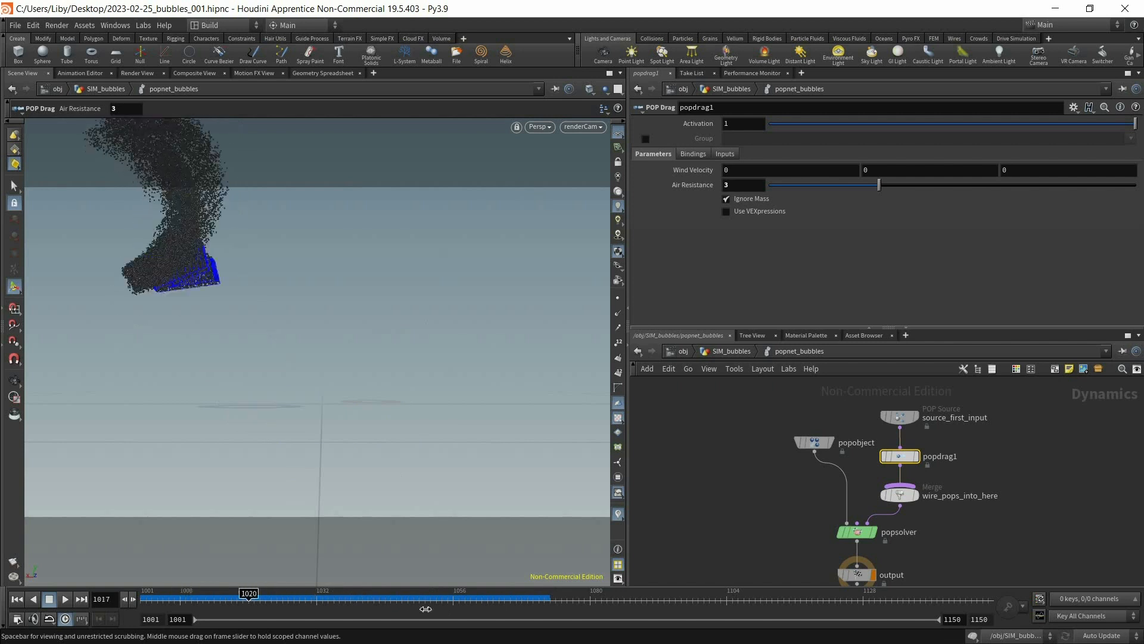
drag(199, 599, 147, 599)
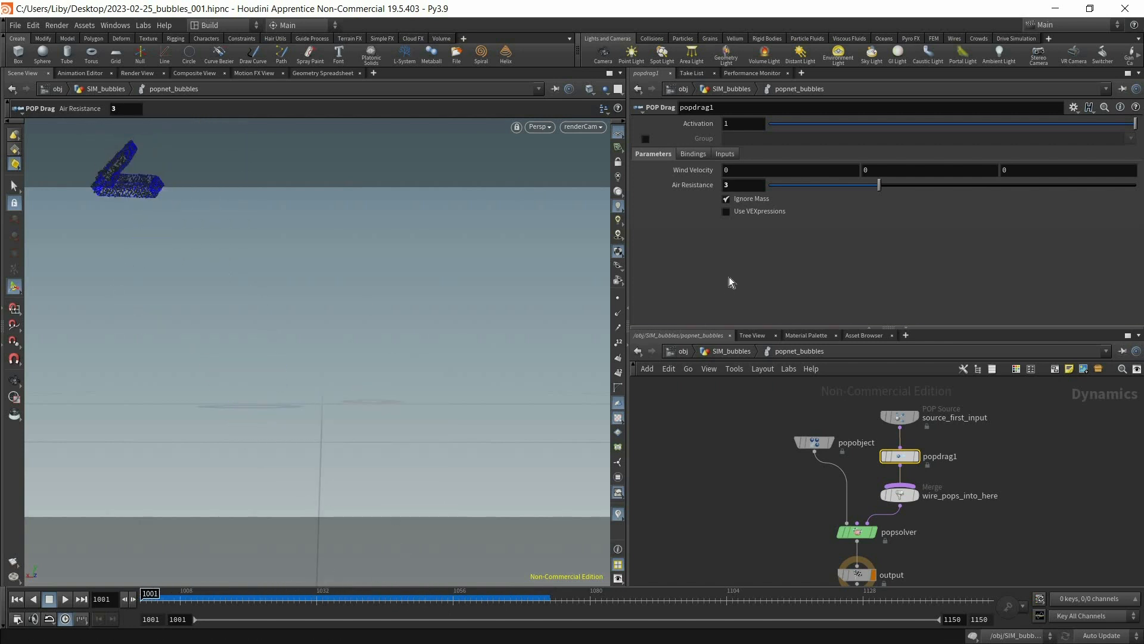
Enable VEXpressions on the POP Drag and enter the expression airresist *= 10;.
click(731, 211)
click(783, 277)
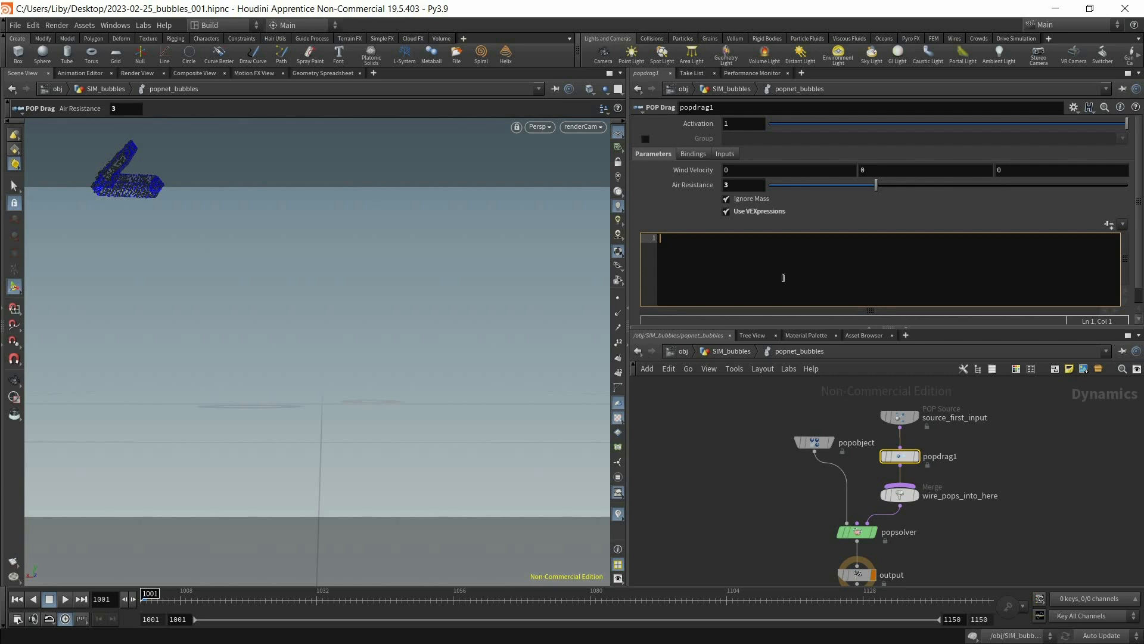
mouse_move(702, 187)
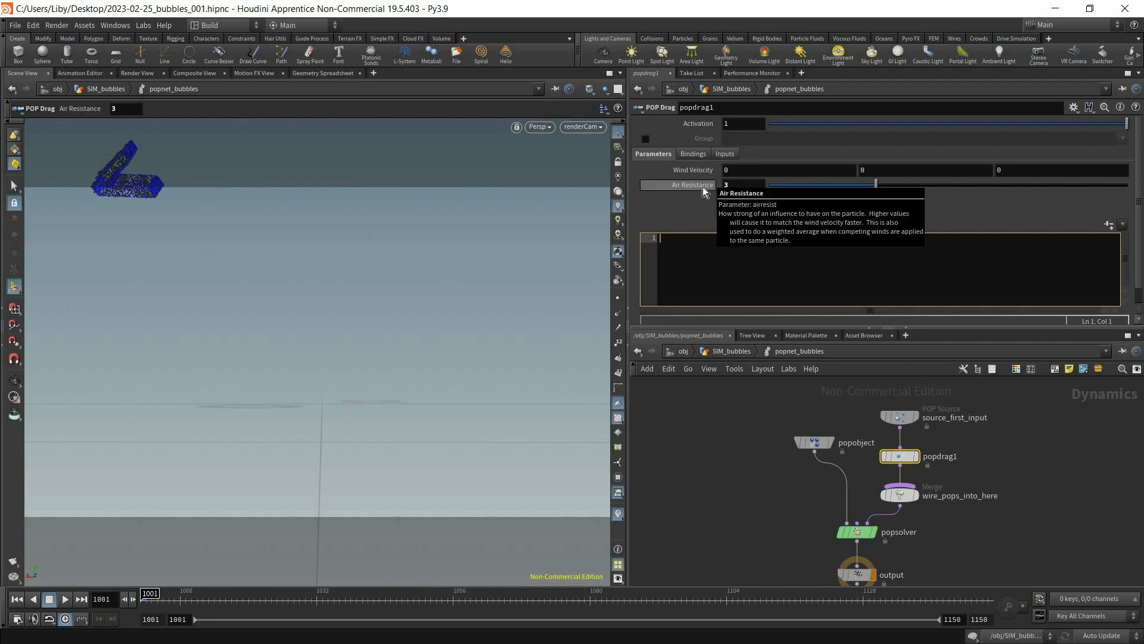
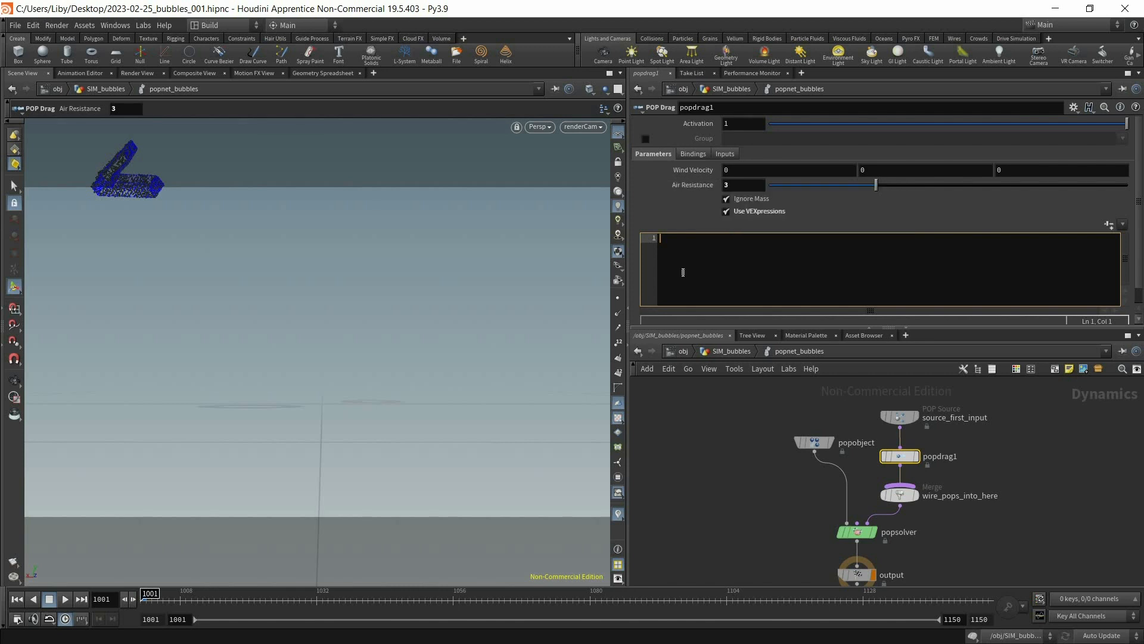
text(airresist)
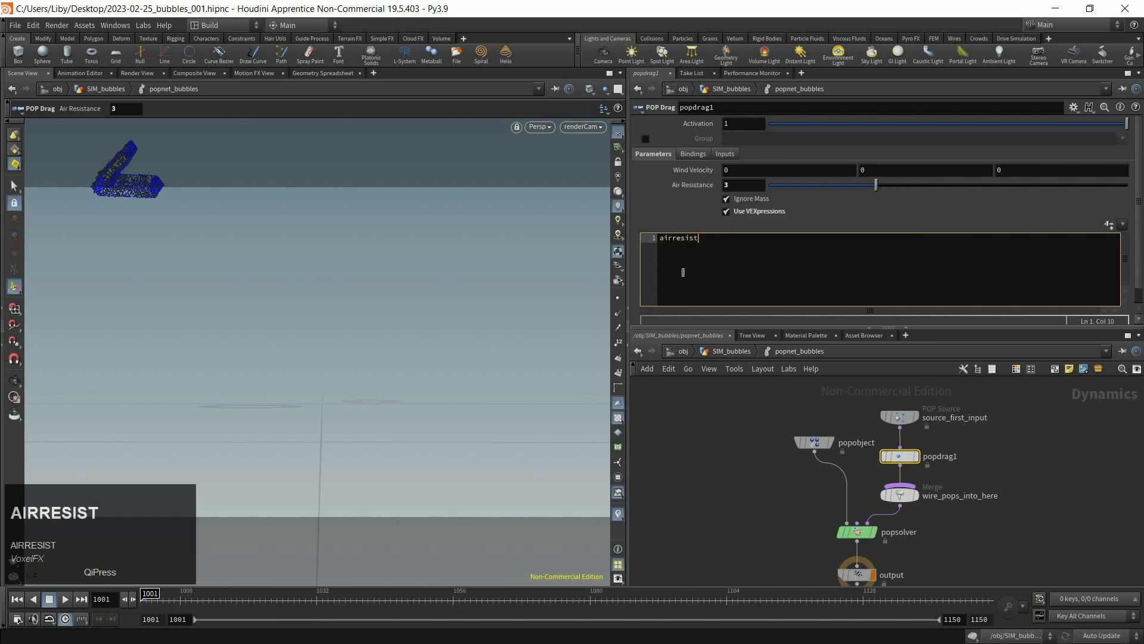
text( *)
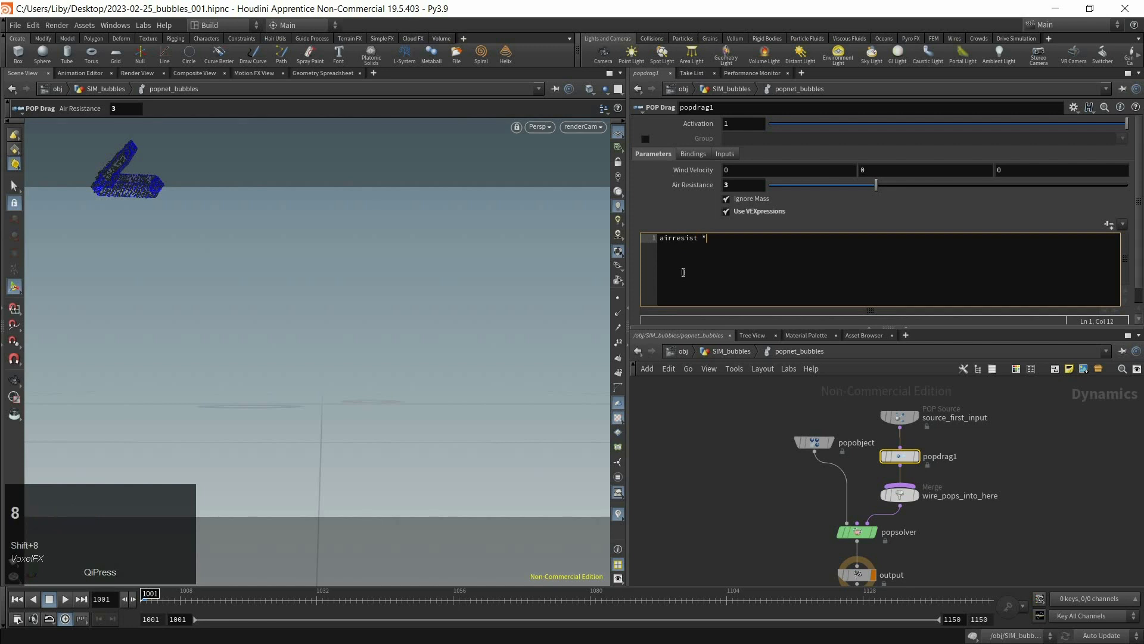
text(= 10;)
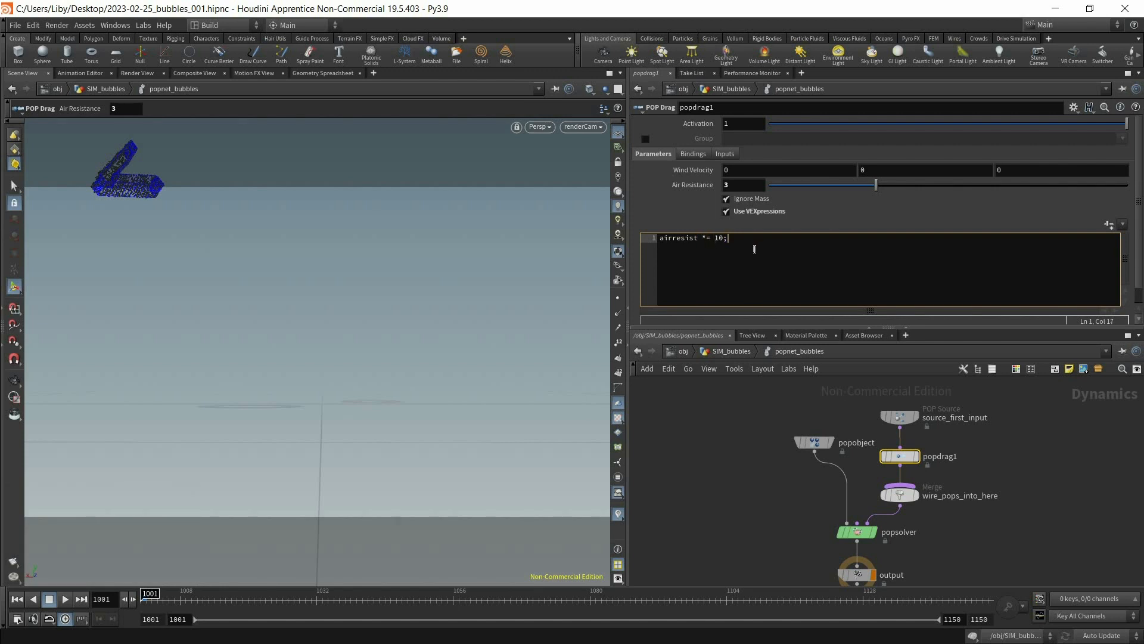
Comment out the first expression line and write the longhand version airresist = airresist * 10; on line 2.
key(Up)
text(//)
key(Down)
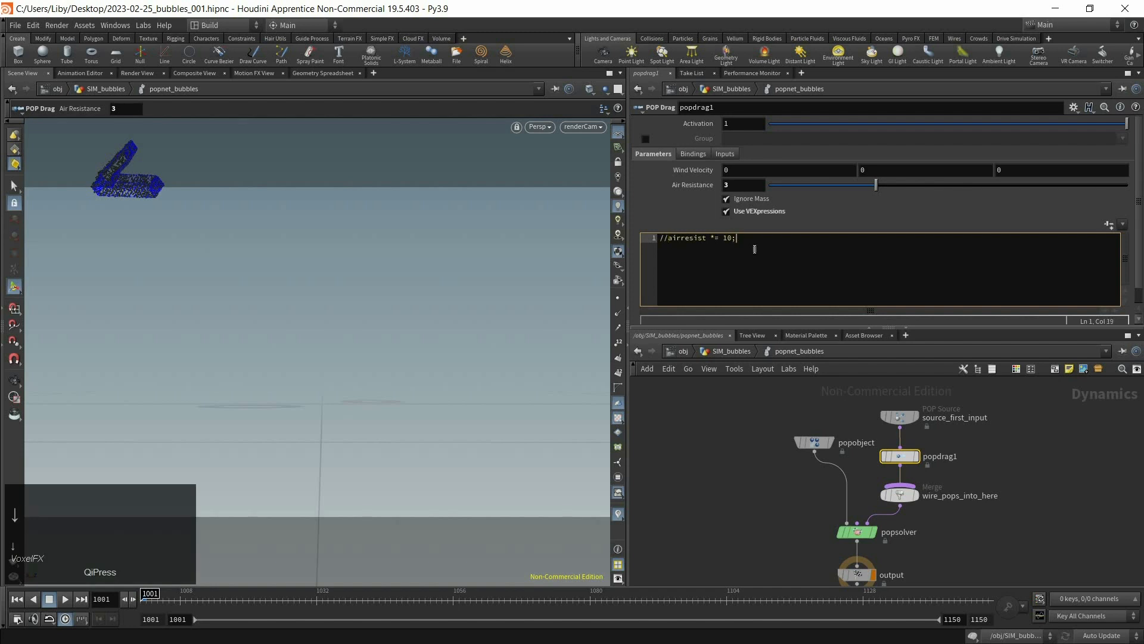
key(Return)
text(airres)
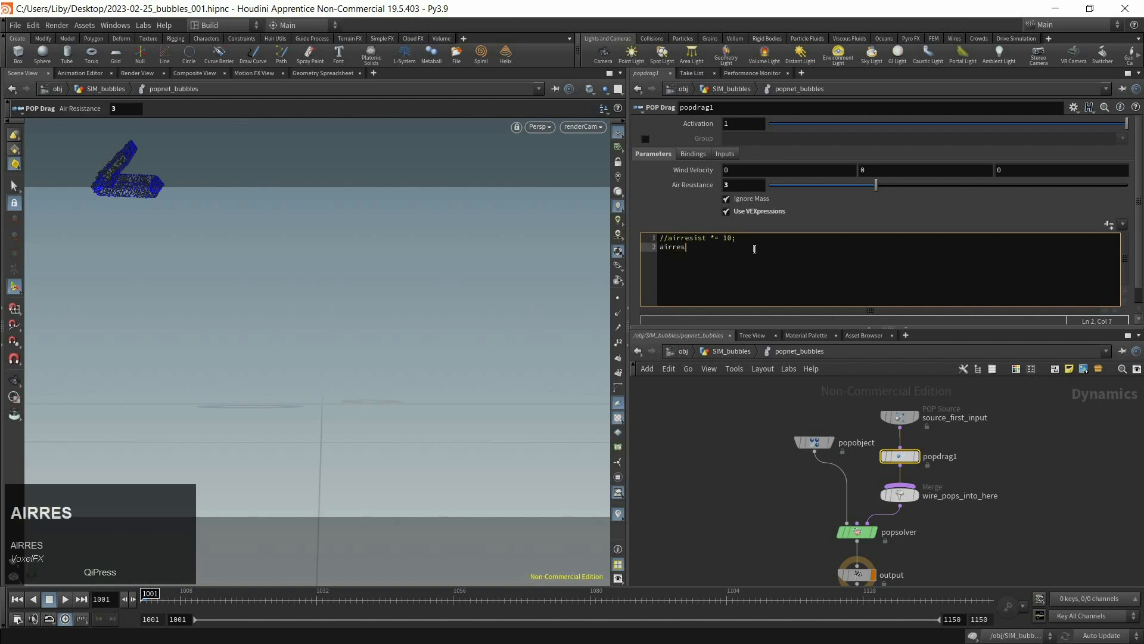
text(ist = )
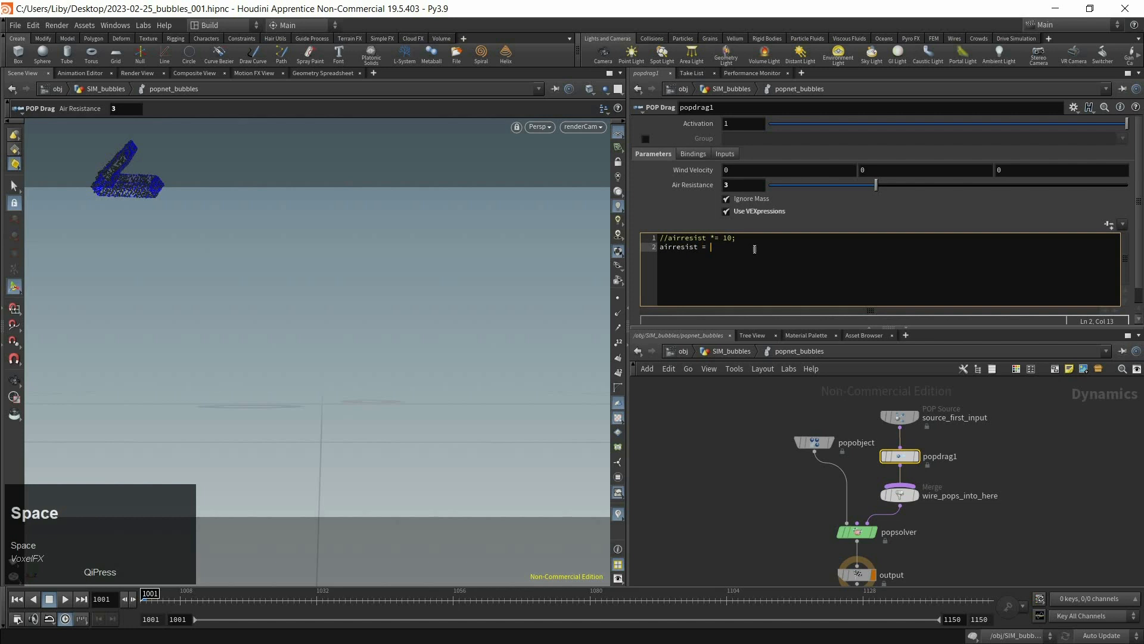
text(airresist)
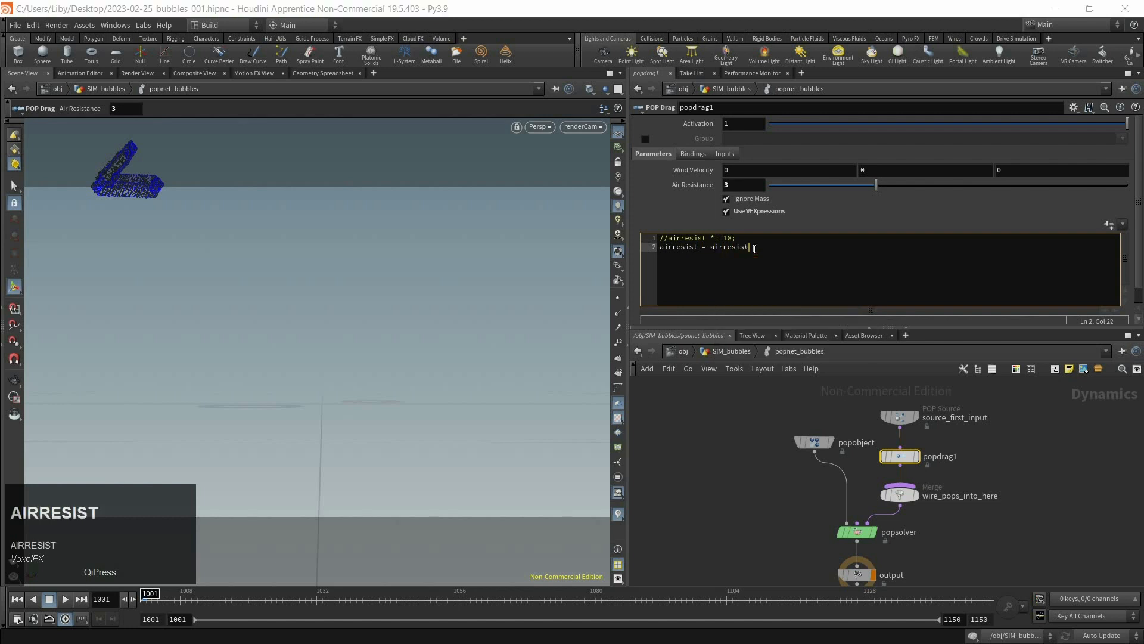
text( * 10;)
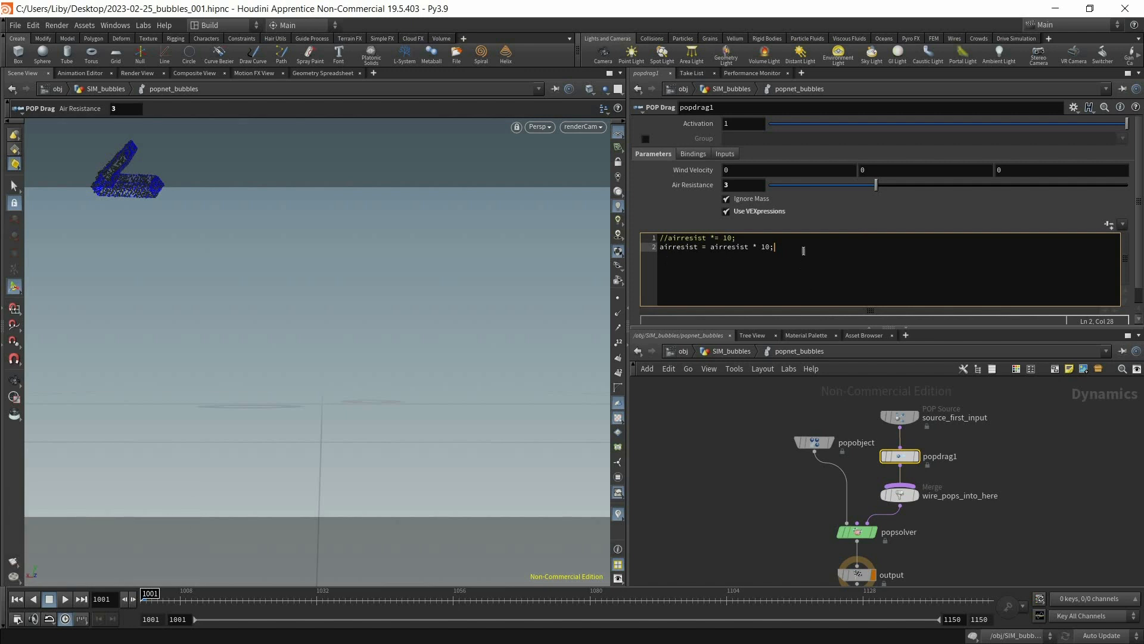
Restore the single line airresist *= 10; without comment marks, play the simulation, and return to frame 1001.
drag(666, 238, 1022, 248)
key(BackSpace)
key(BackSpace)
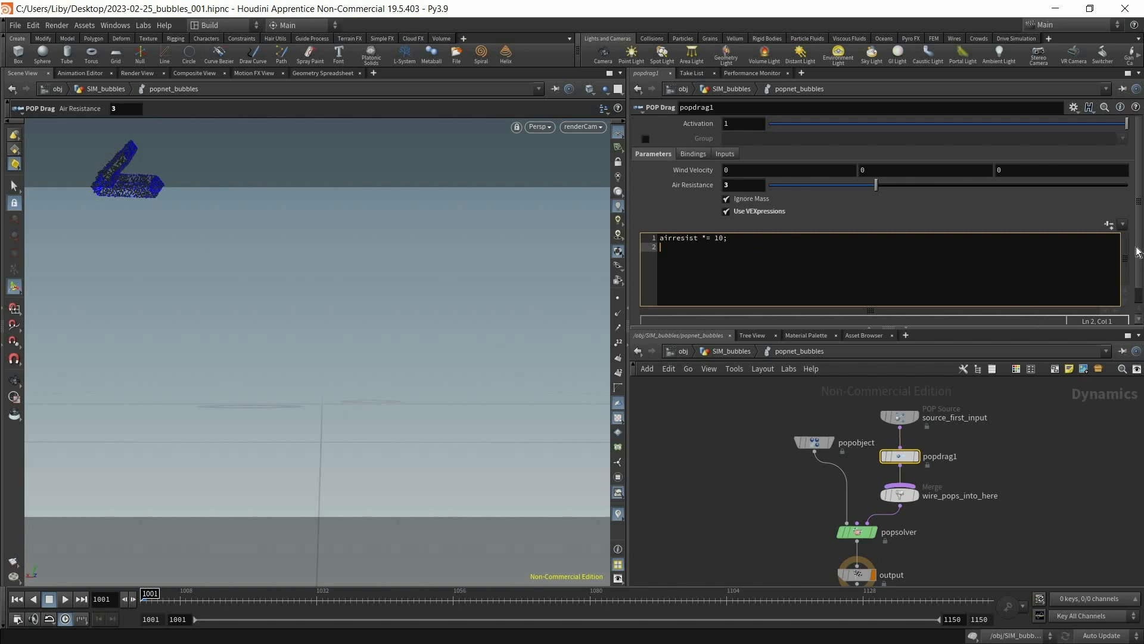
click(71, 601)
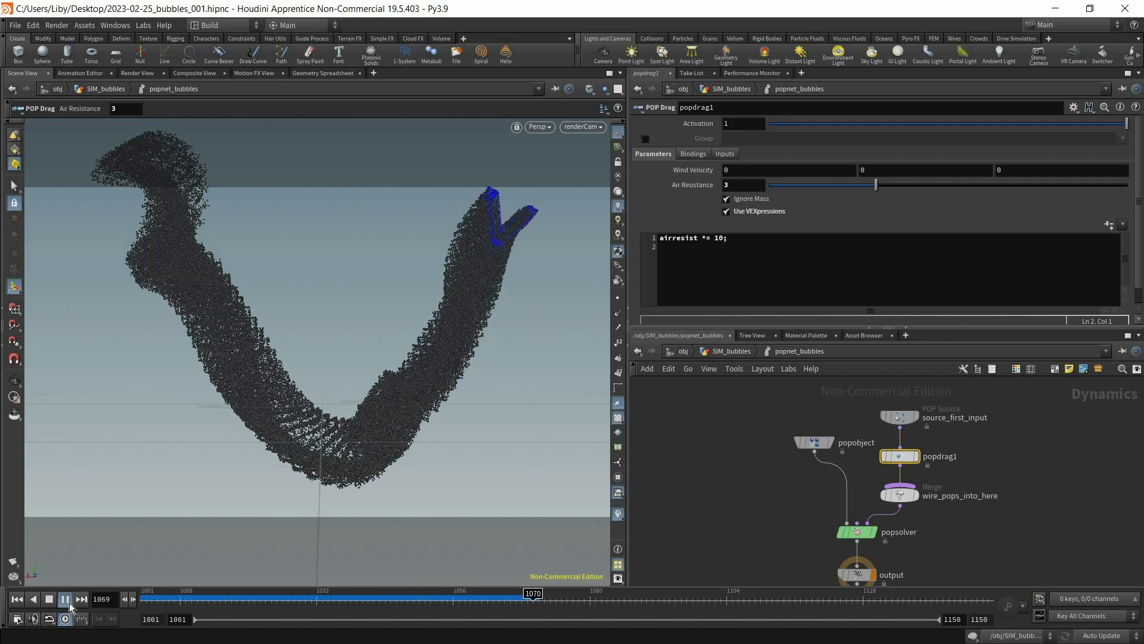
click(143, 601)
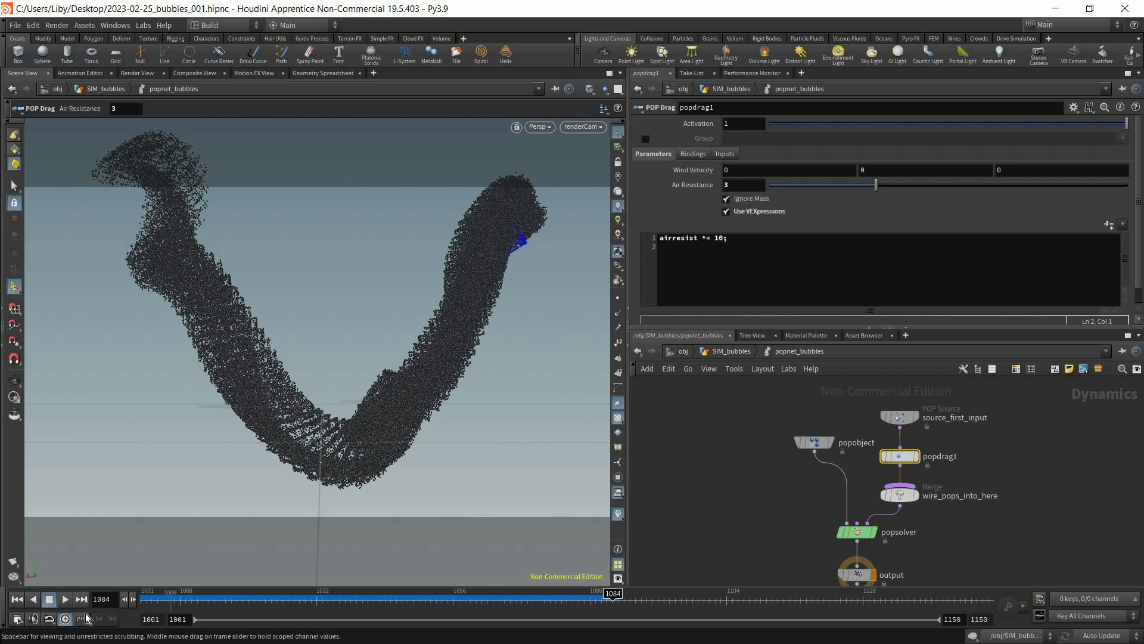
Try a multiplier of 0.1 in the airresist expression, play the simulation, and scrub back to frame 1001.
double_click(715, 239)
text(0.1)
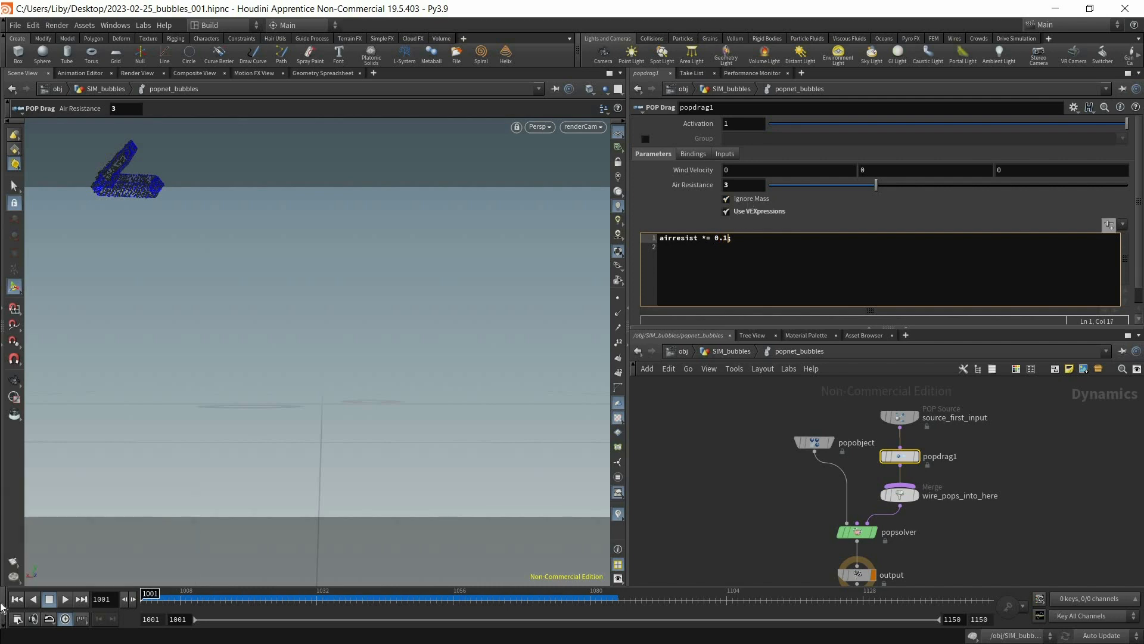
click(68, 598)
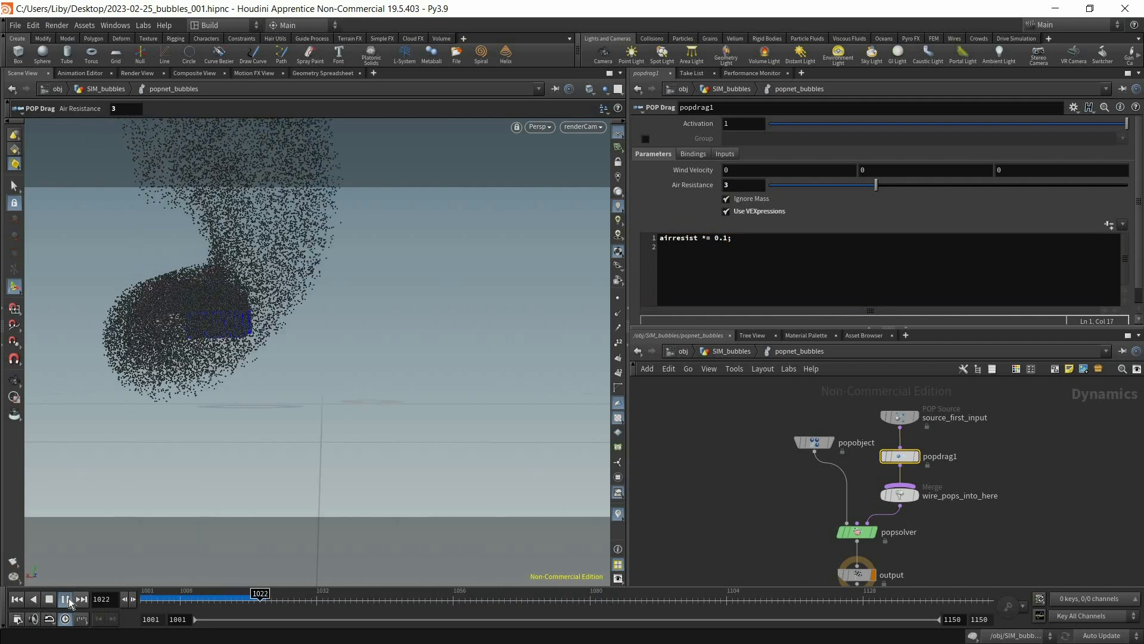
drag(209, 603, 124, 604)
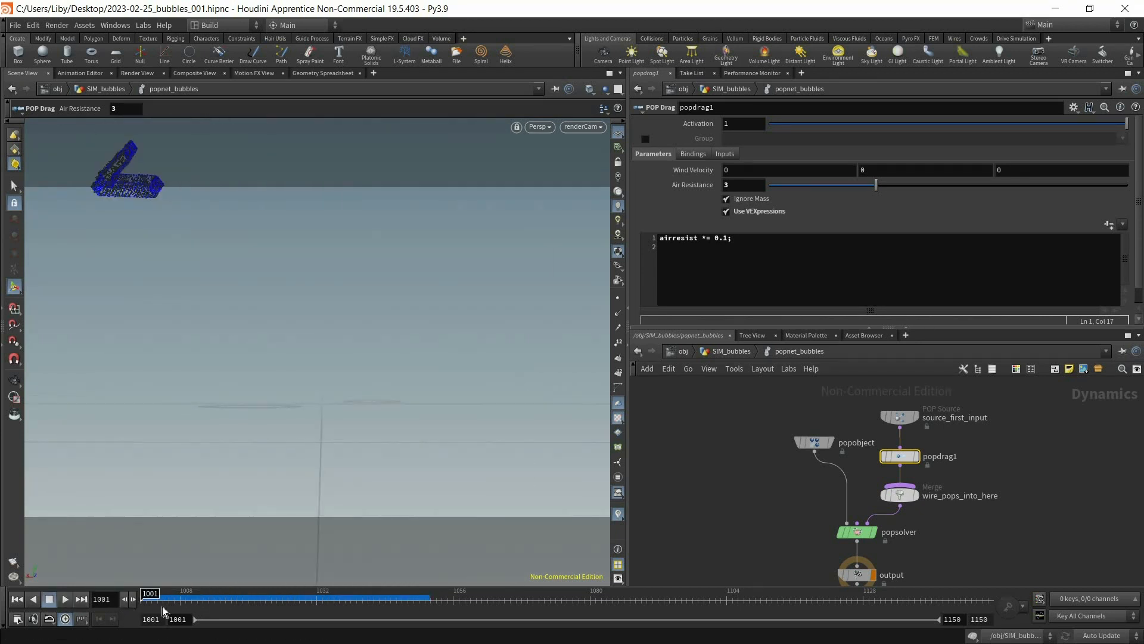
click(727, 182)
click(728, 183)
click(728, 182)
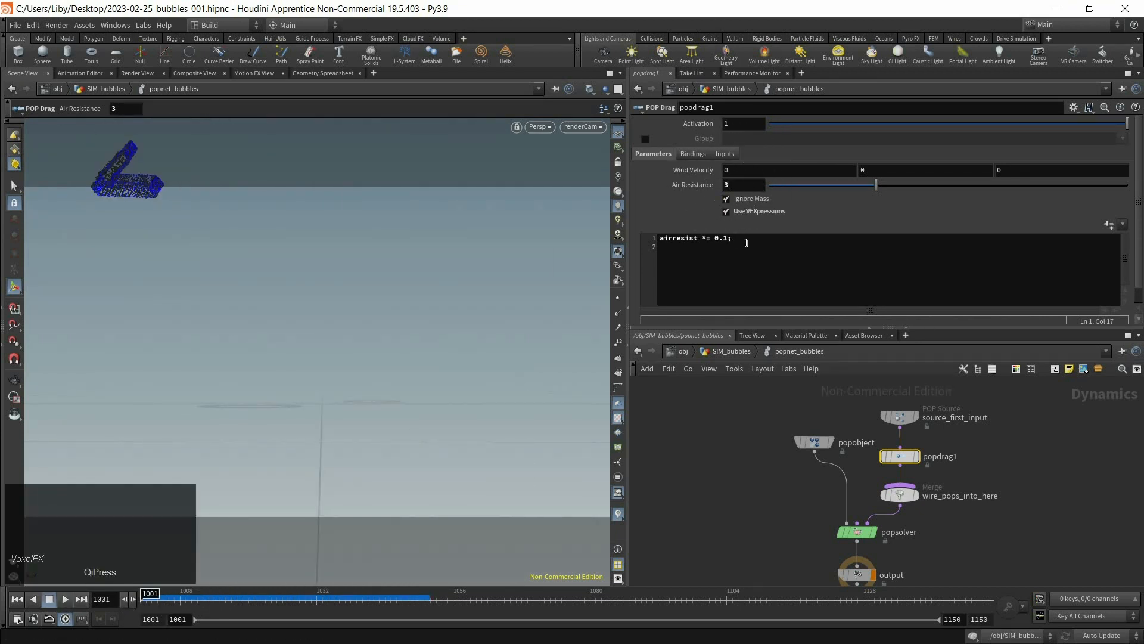
drag(747, 242, 703, 225)
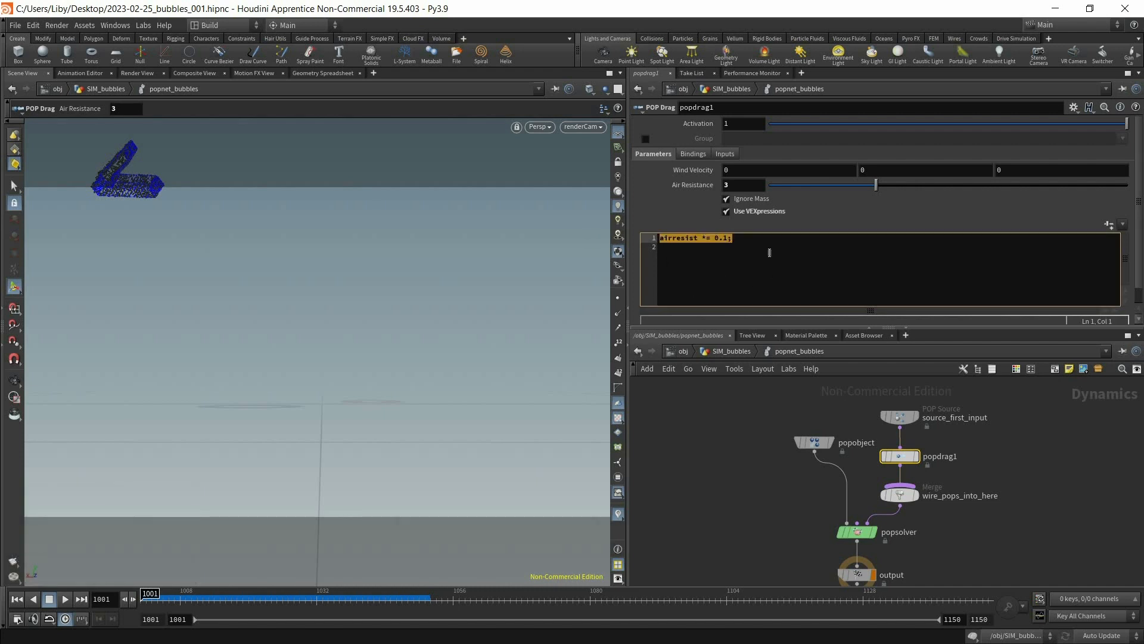
click(721, 254)
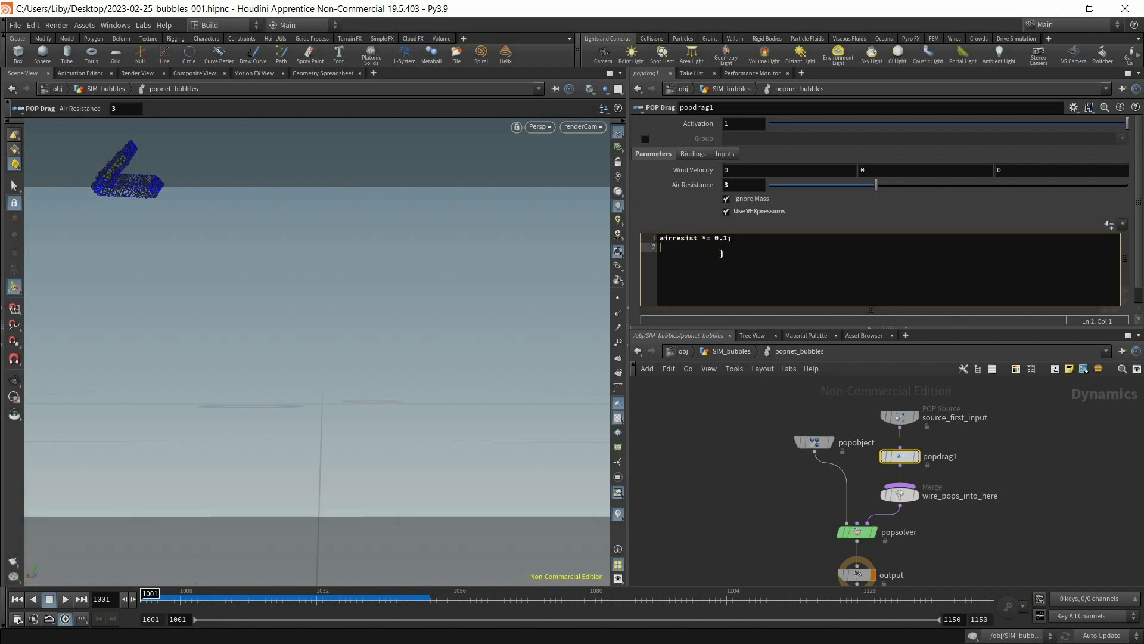
key(BackSpace)
key(ctrl+shift+Left)
text(rand()
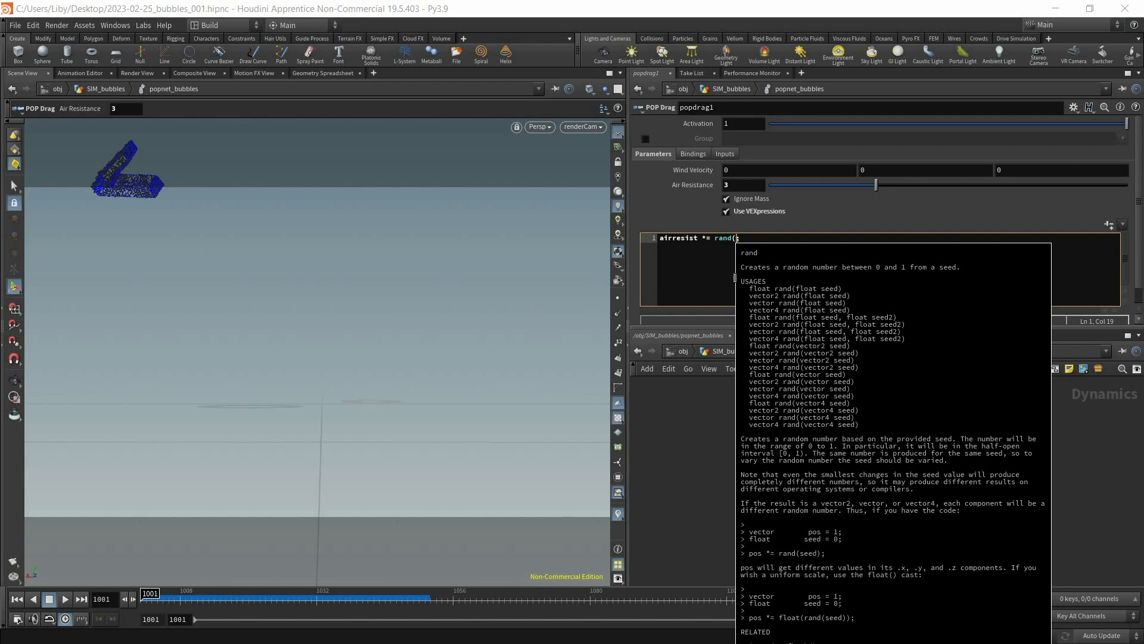
text(@)
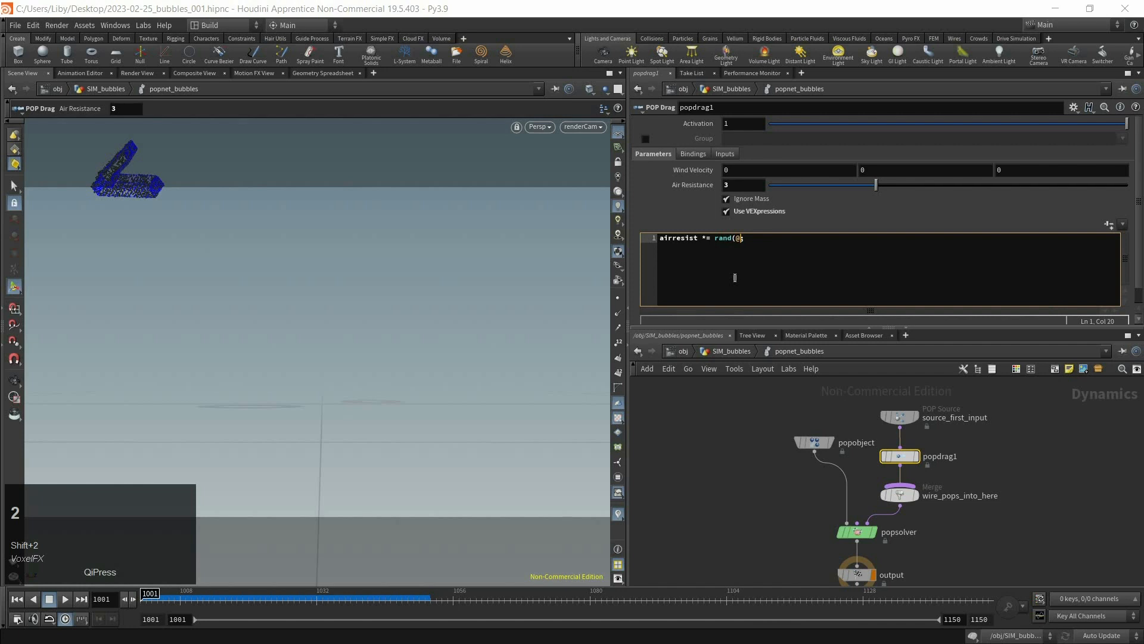
text(id))
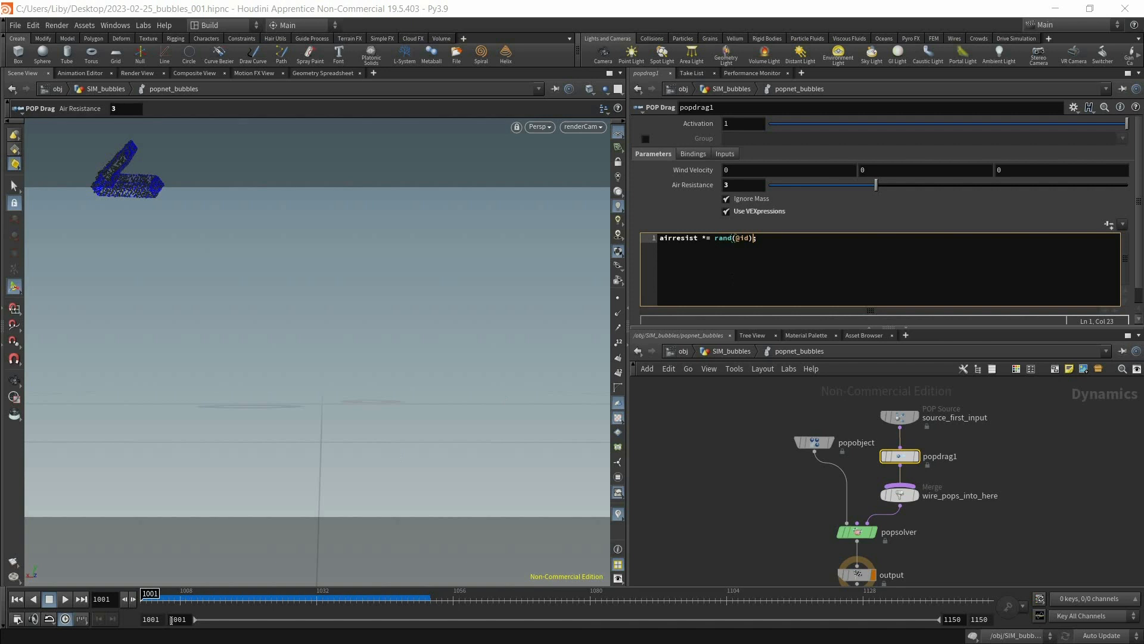
Play and scrub the simulation to examine how the random per-particle drag spreads the particles, and return to frame 1001.
click(70, 603)
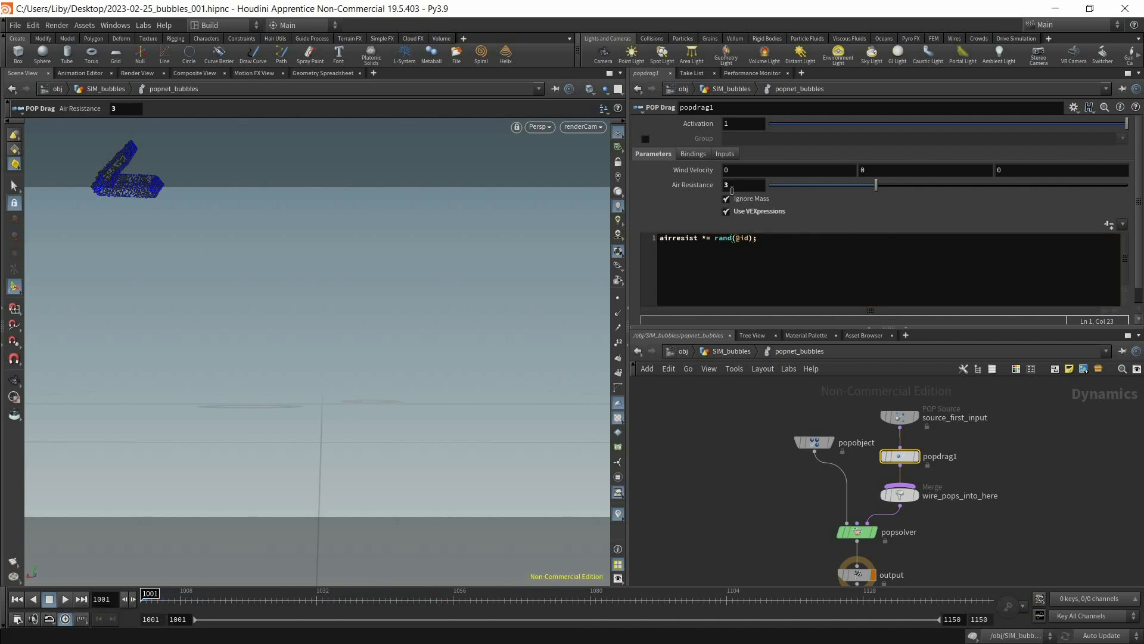
click(66, 601)
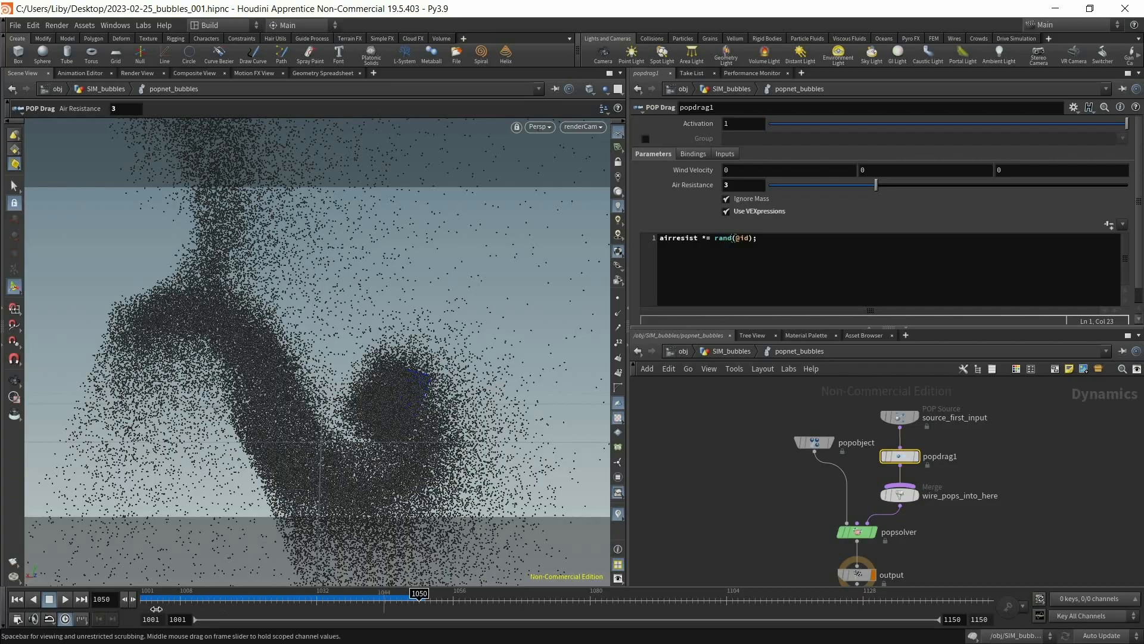
drag(179, 600, 142, 599)
click(64, 599)
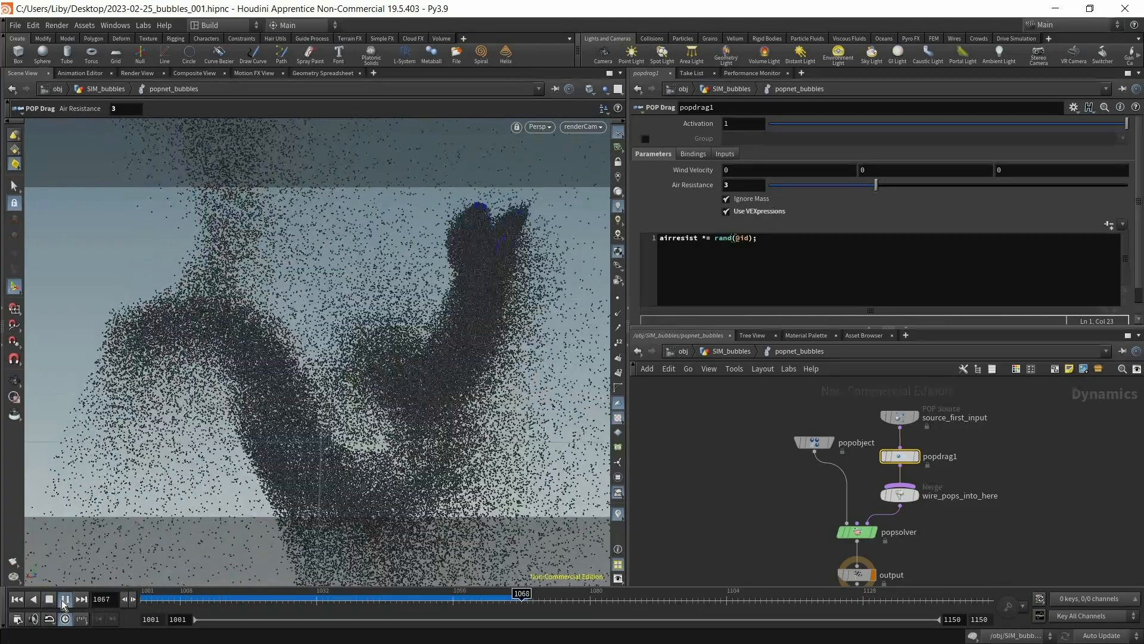
click(62, 600)
drag(177, 598, 156, 594)
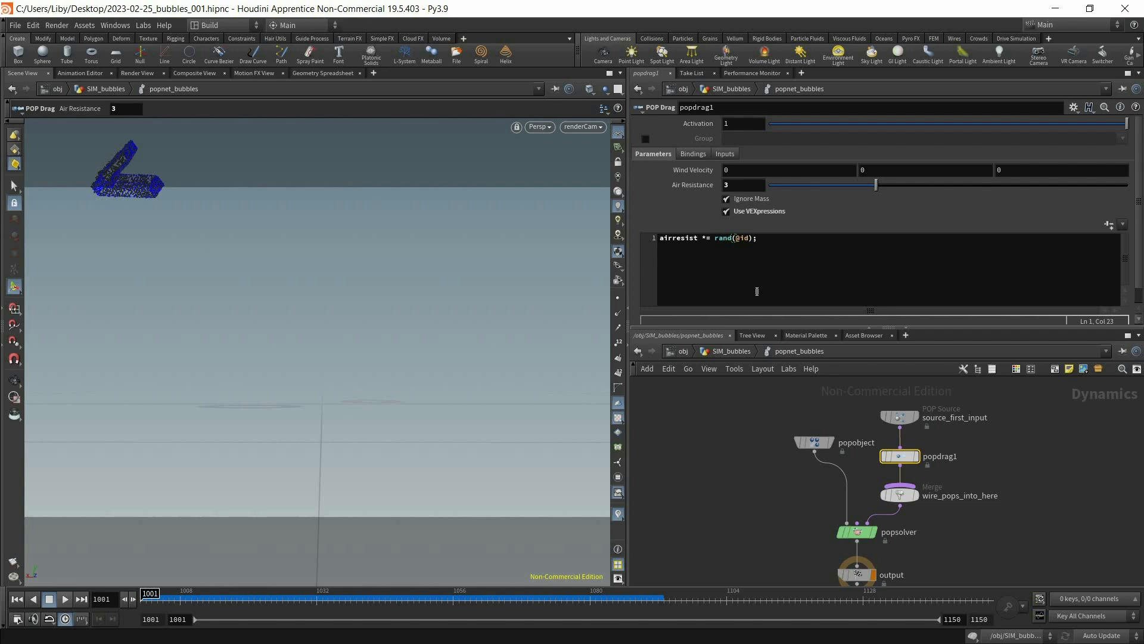
drag(401, 598, 463, 165)
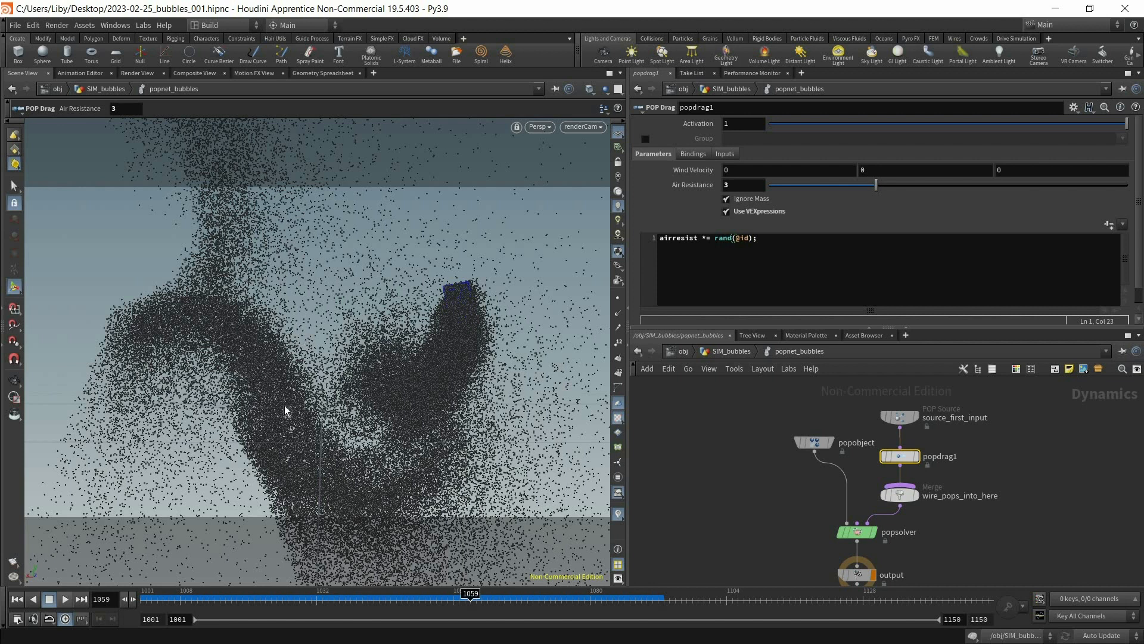
drag(184, 603, 149, 598)
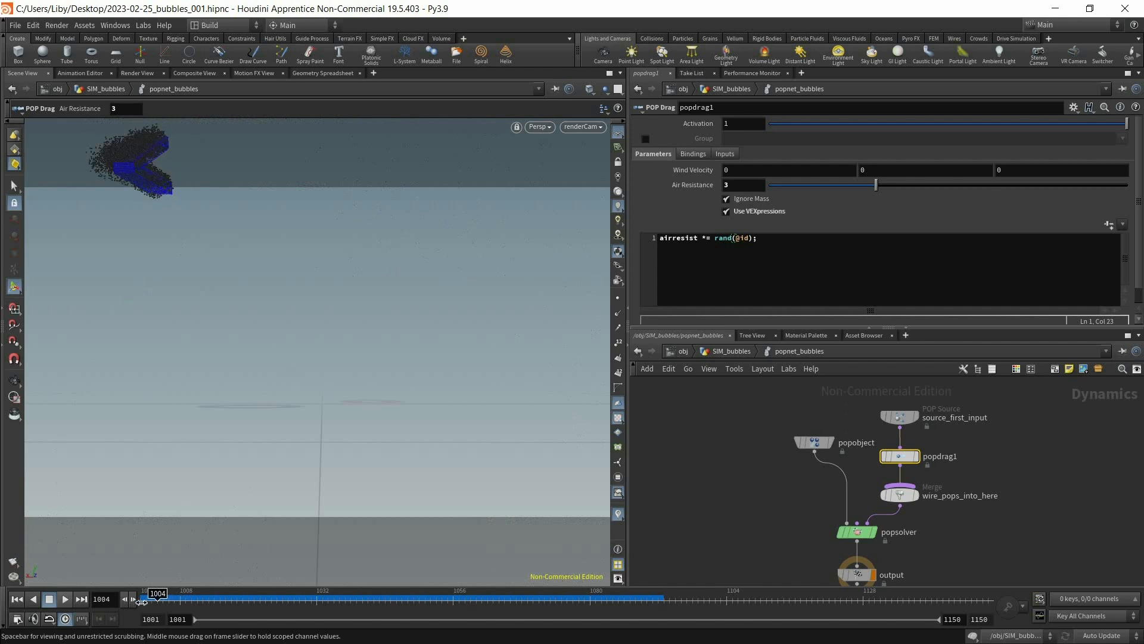
click(677, 277)
key(Return)
key(Up)
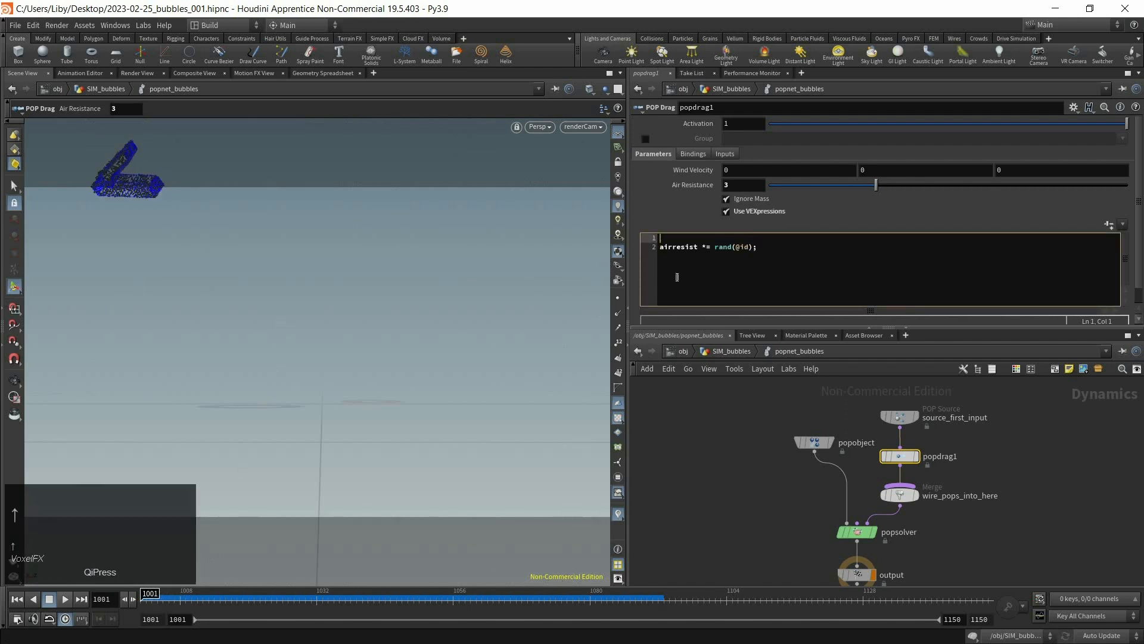
text(float valua)
key(BackSpace)
text(e)
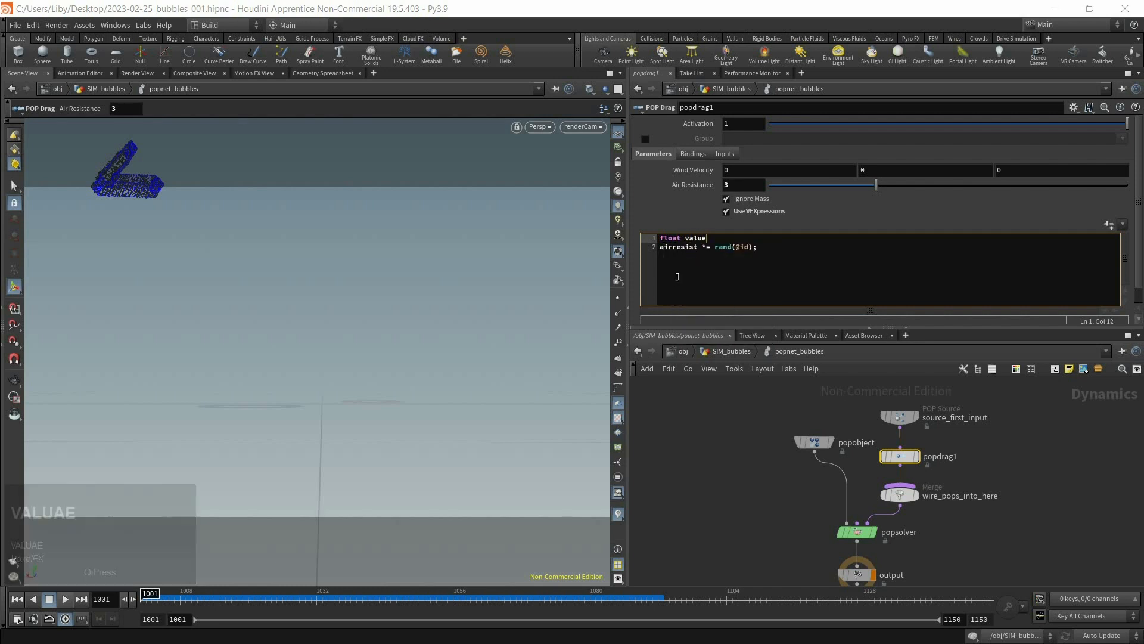
text( = )
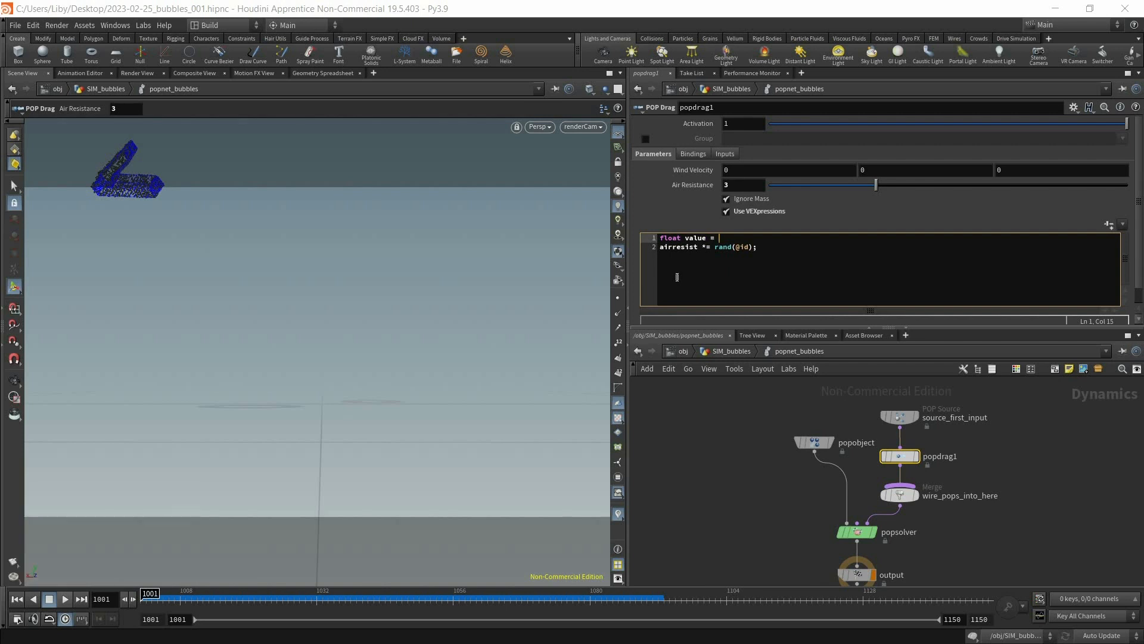
text(@id;)
key(Down)
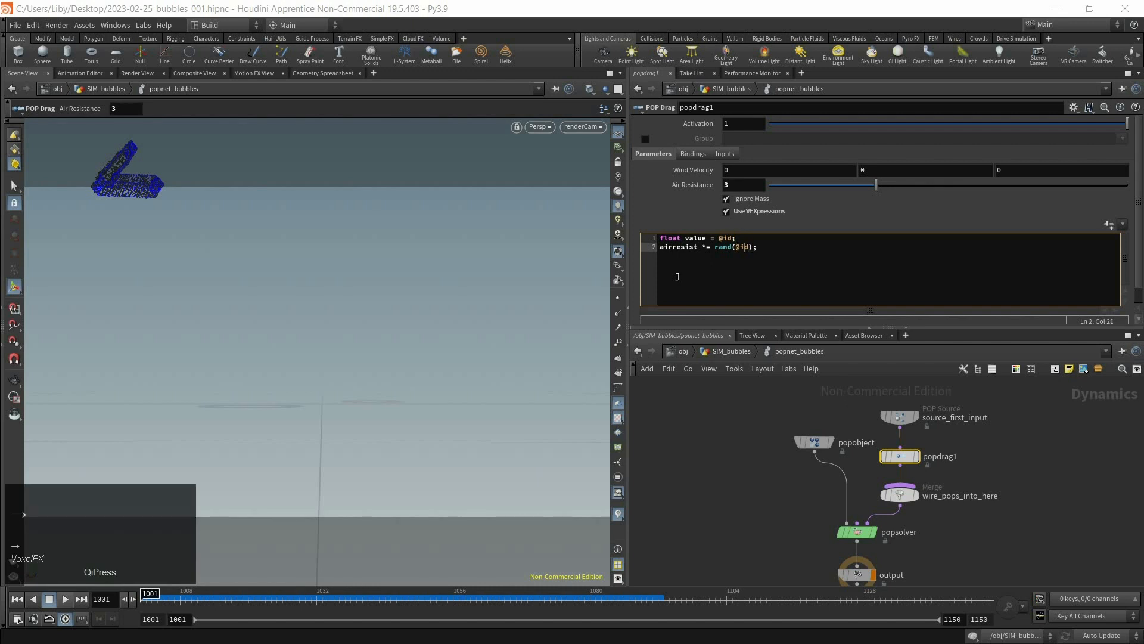
key(ctrl+shift+Left)
key(ctrl+shift+Left)
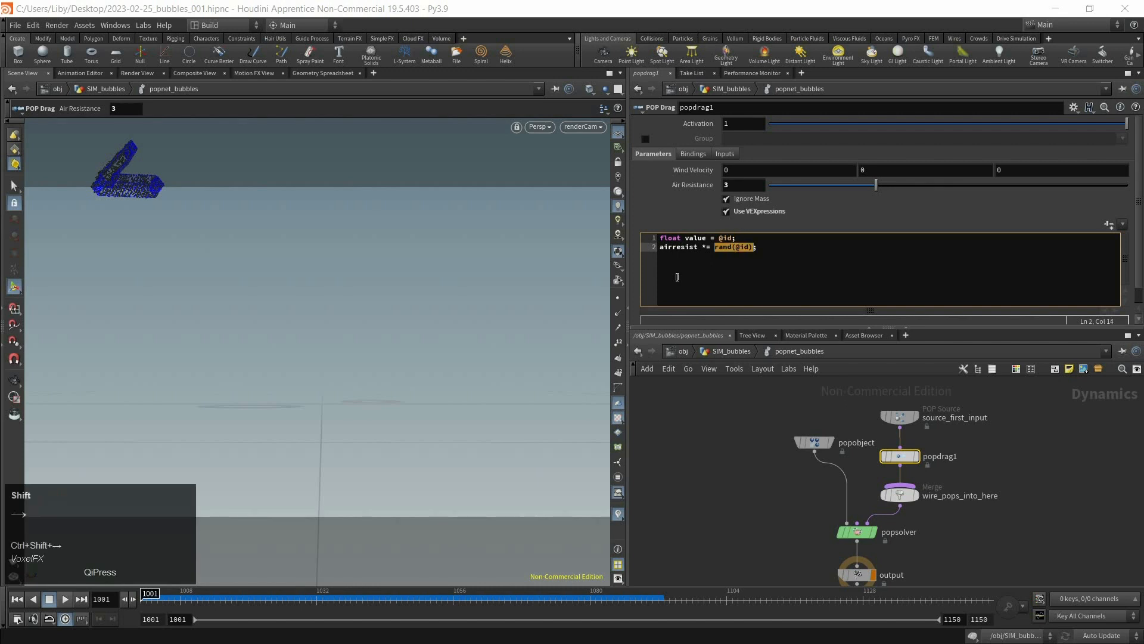
text(value;)
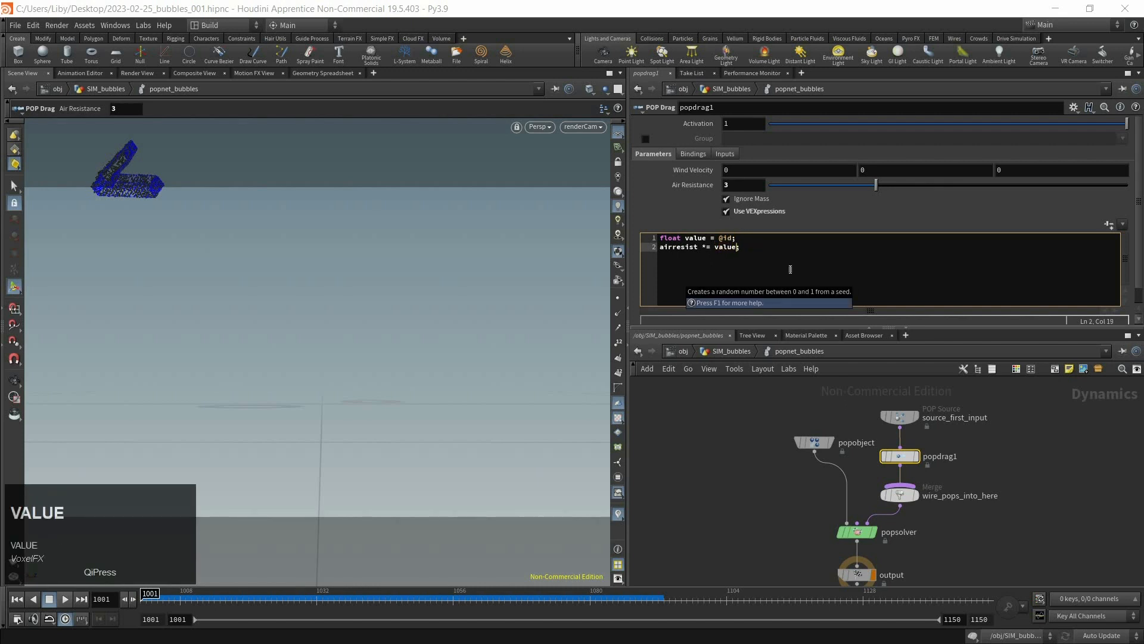
Play the simulation to check the drag multiplied by value, return to frame 1001, and review both VEXpression lines.
click(65, 599)
click(49, 599)
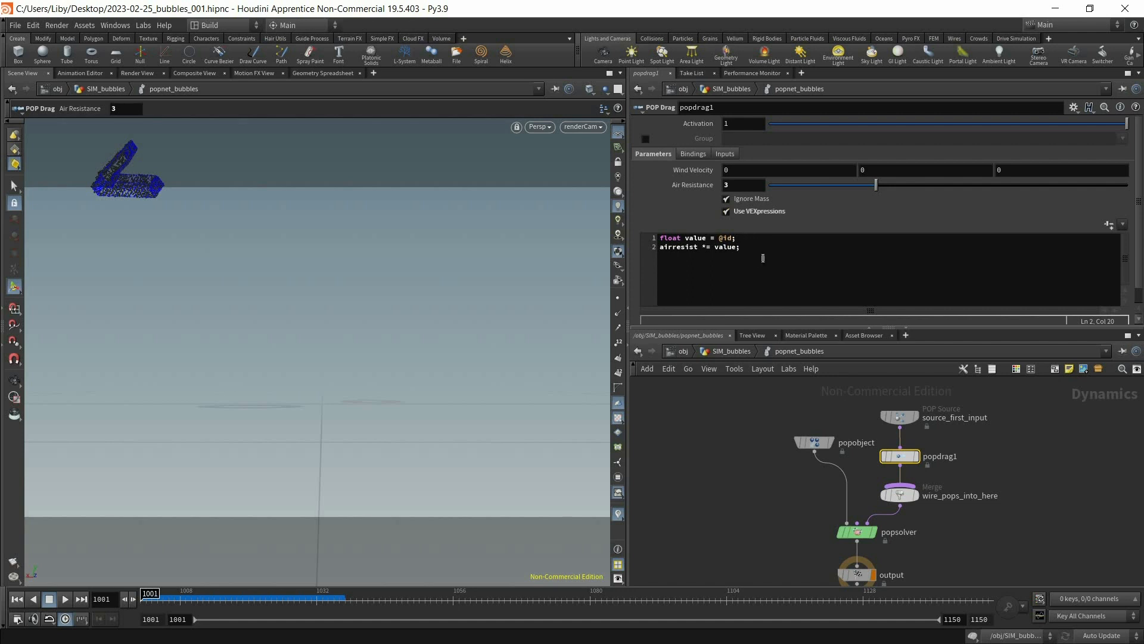
drag(699, 248, 653, 248)
click(740, 237)
double_click(721, 237)
Wrap value in a rand() call in the airresist line and play the simulation briefly to test it.
click(716, 248)
text(rand)
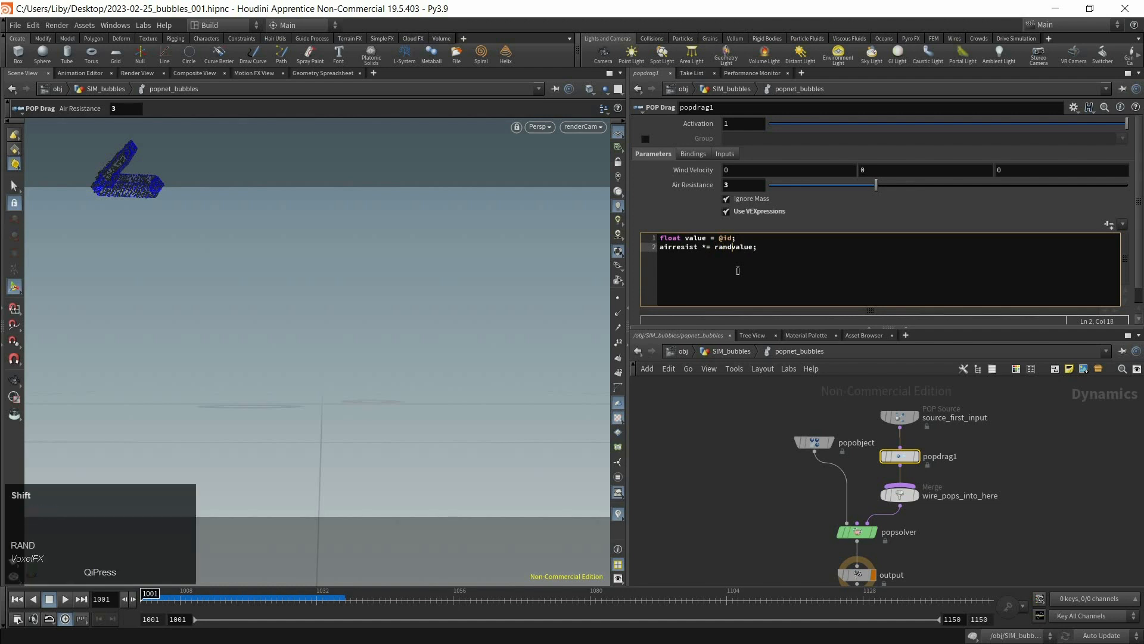
text(()
key(Right)
key(Right)
key(Right)
key(Right)
key(Right)
text())
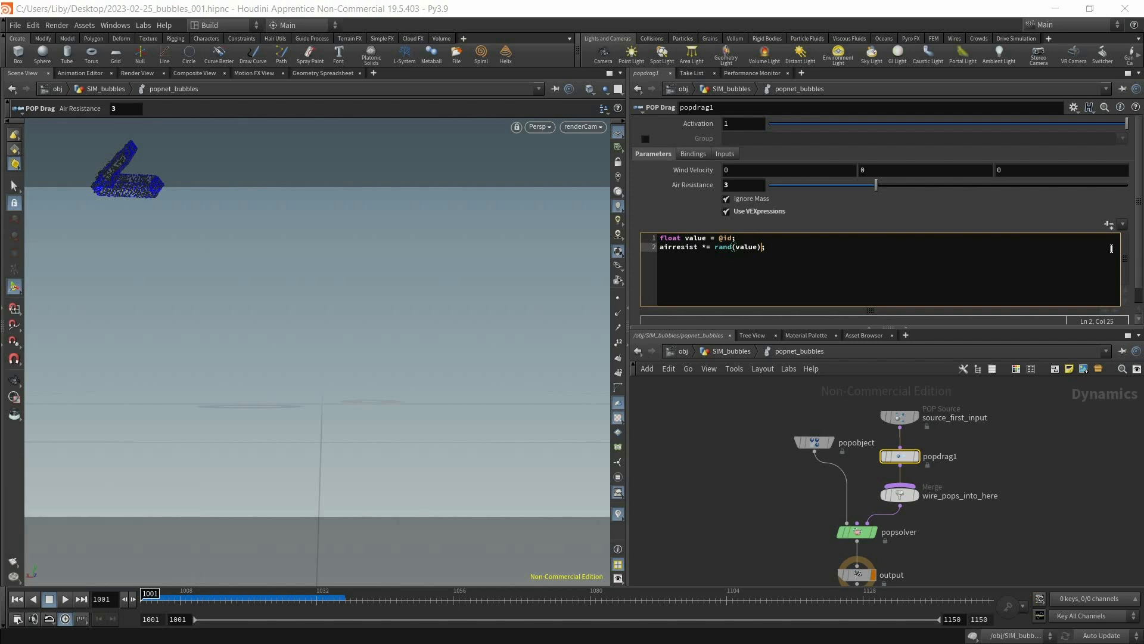
drag(714, 250, 728, 250)
key(End)
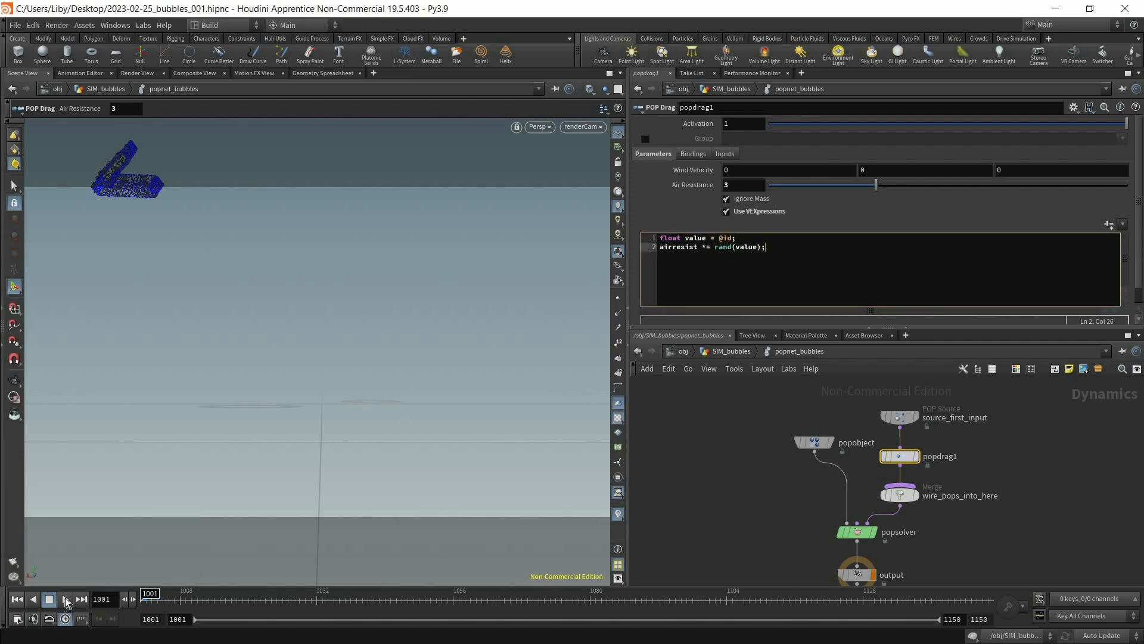
click(65, 598)
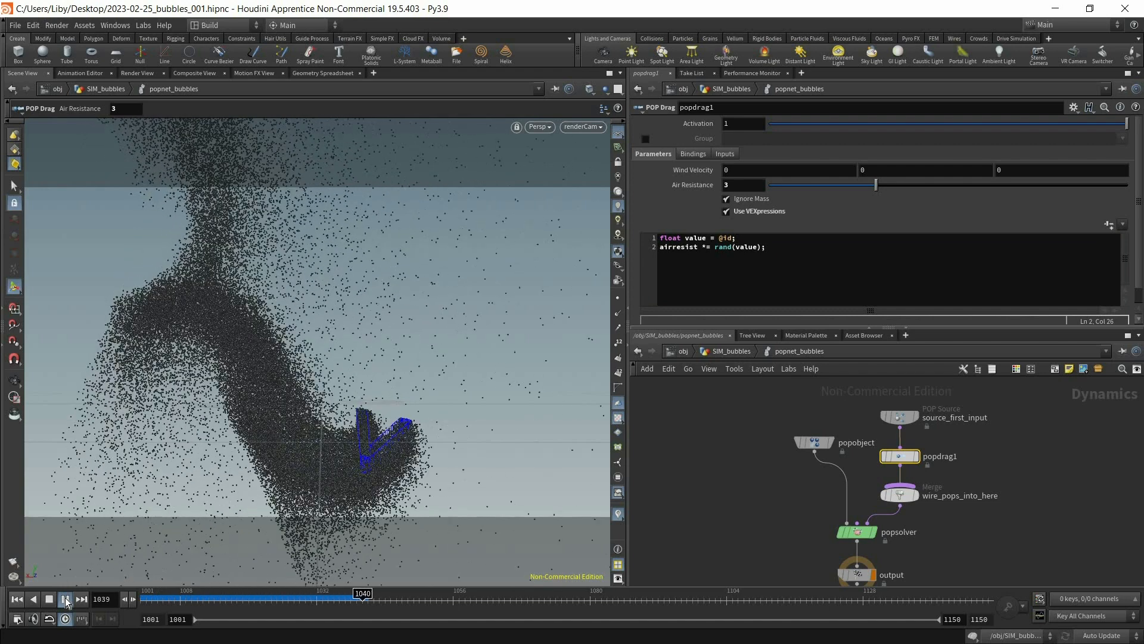
click(49, 598)
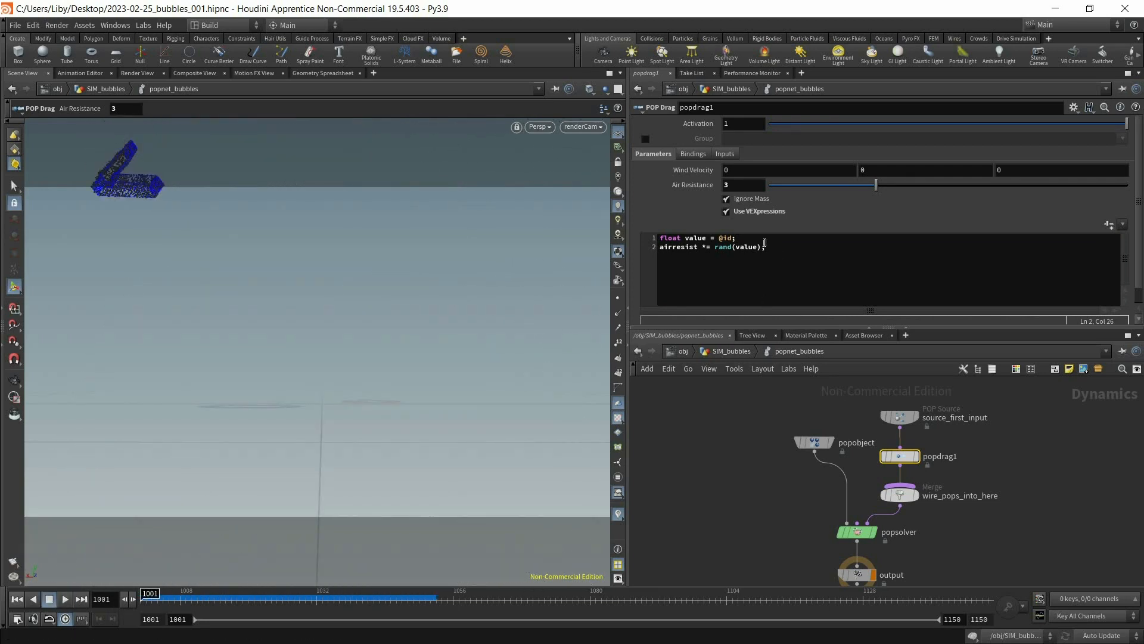
click(765, 242)
key(Left)
key(Left)
key(Left)
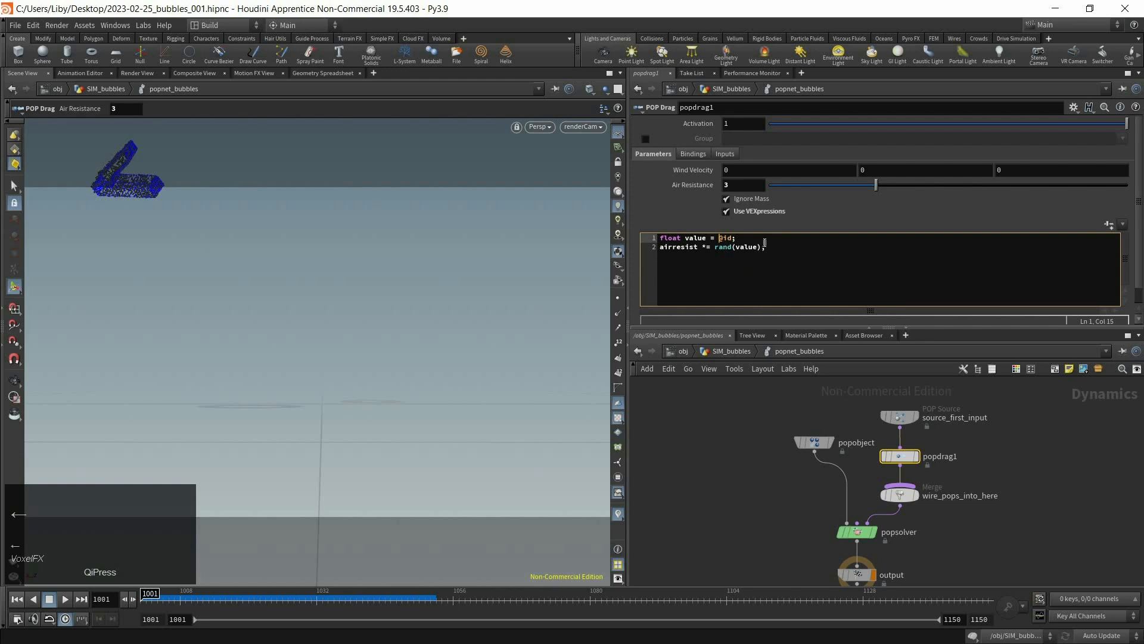
text(fit01()
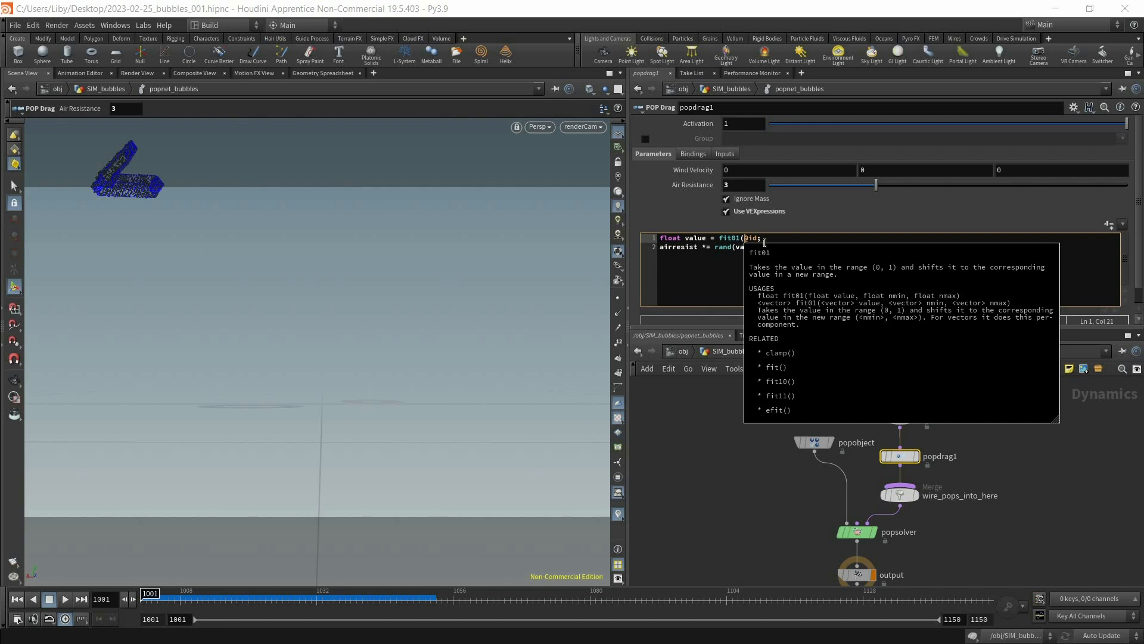
key(Right)
key(Right)
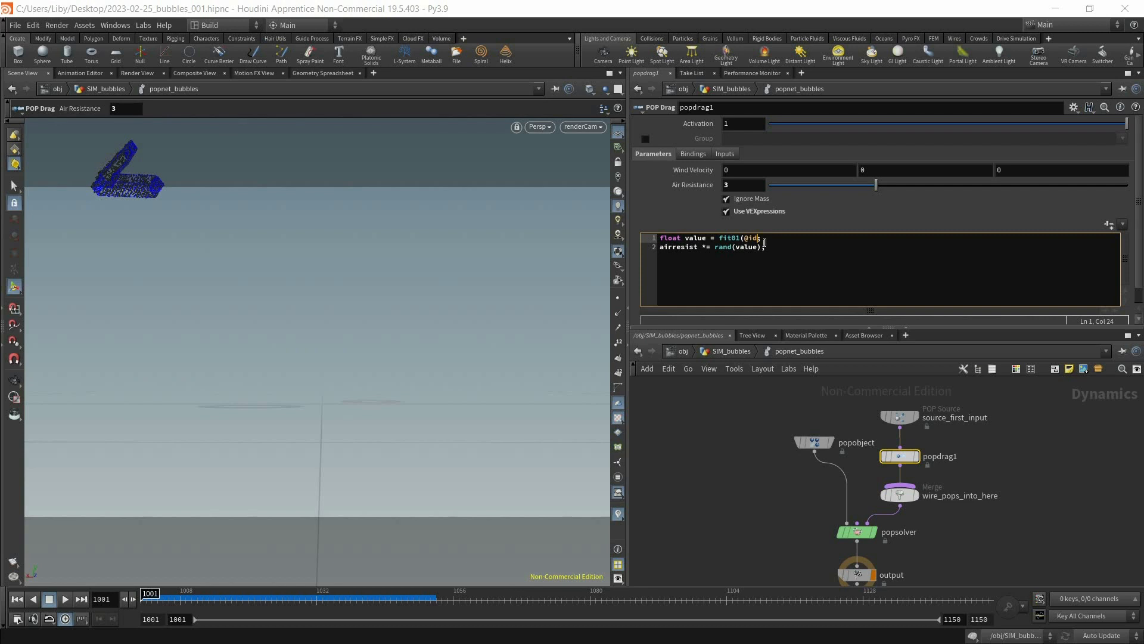
text(,)
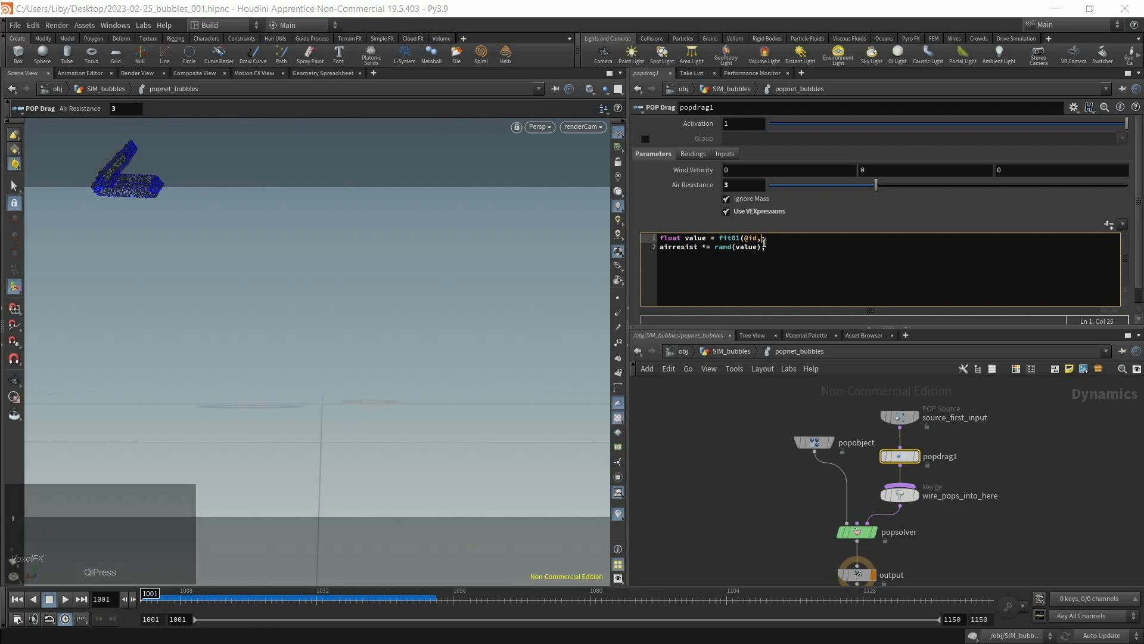
text(1)
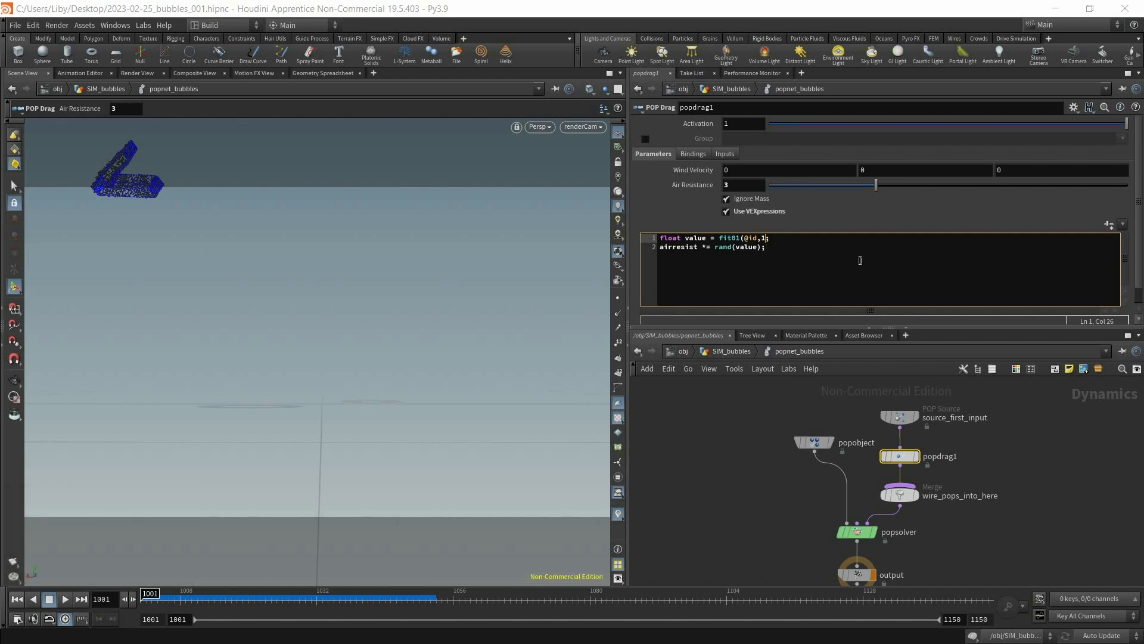
text(,300))
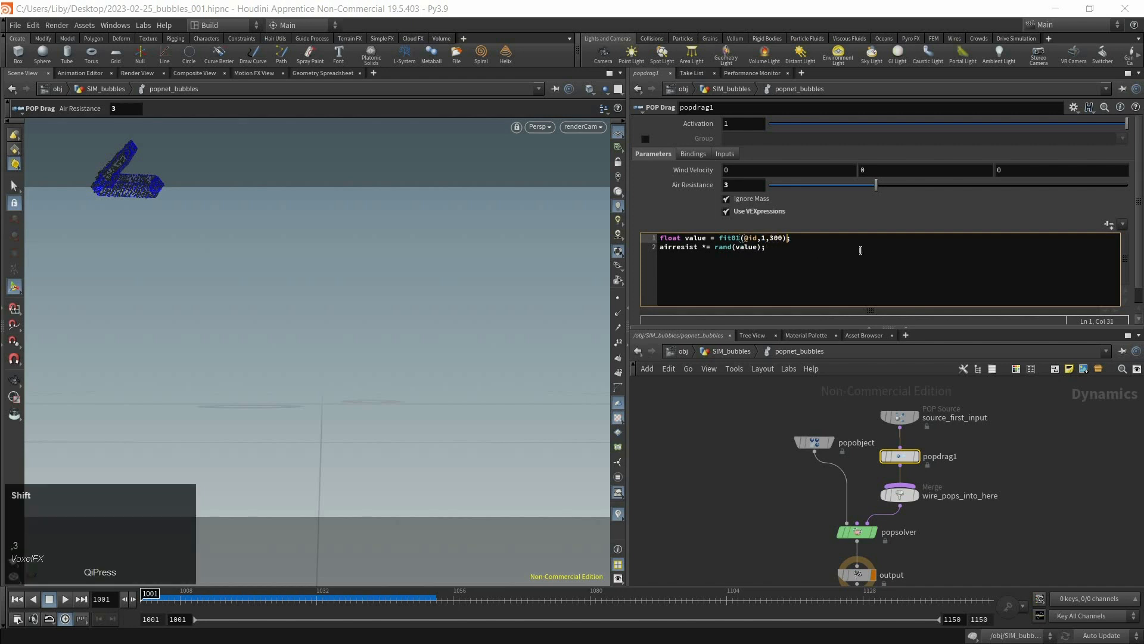
Play the simulation to examine how the fit01 range affects the particle drag, and return to frame 1001.
double_click(765, 238)
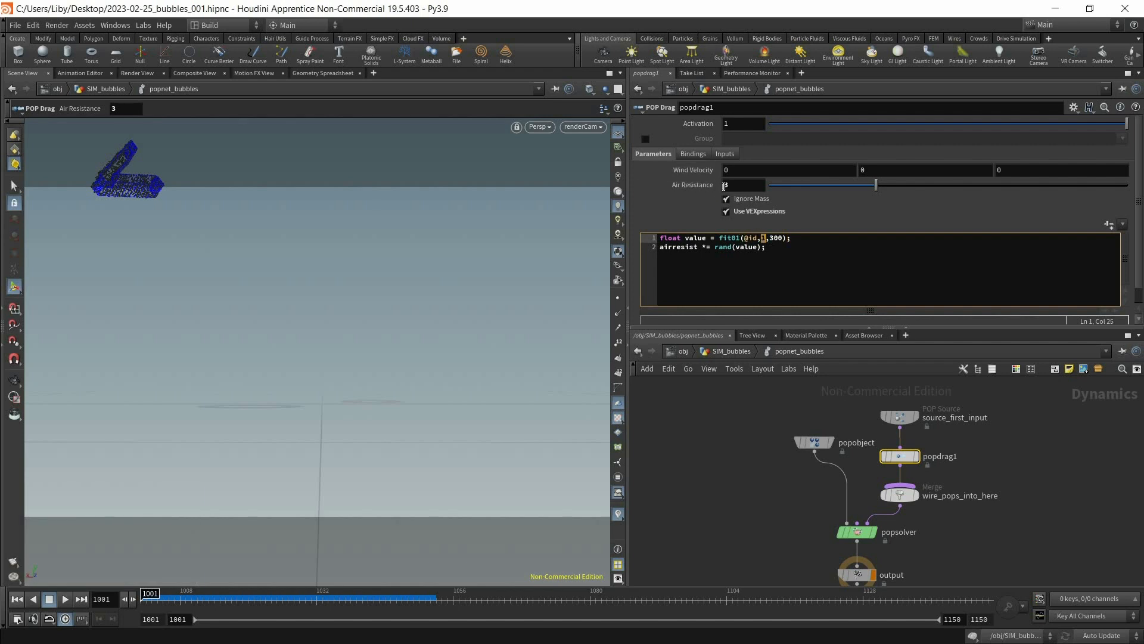
drag(783, 238, 770, 239)
click(64, 600)
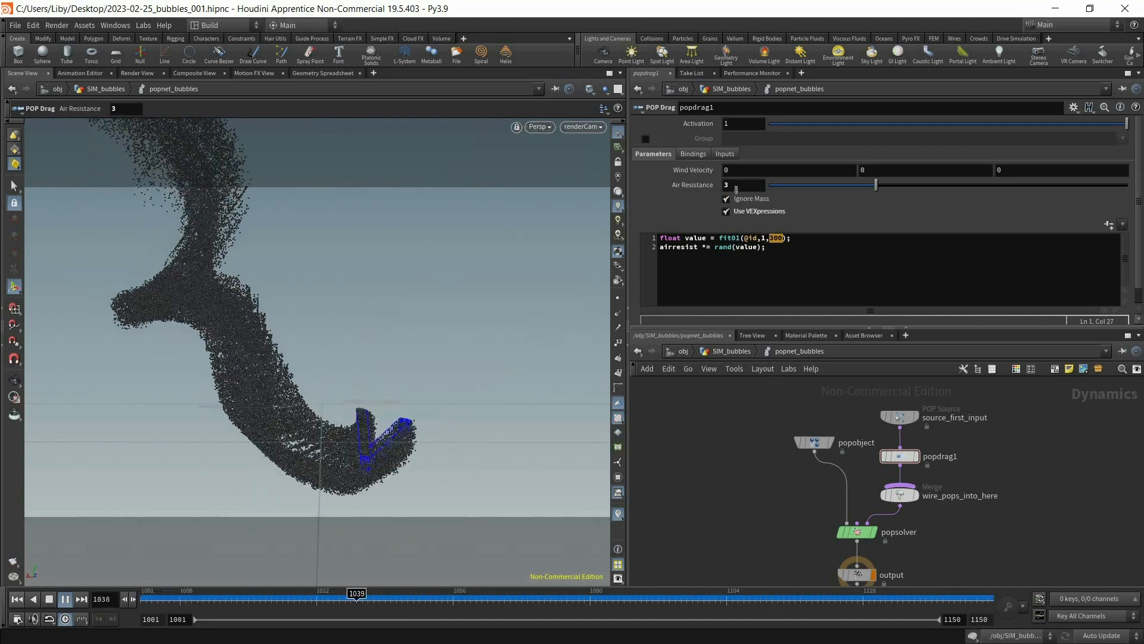
drag(180, 596, 143, 597)
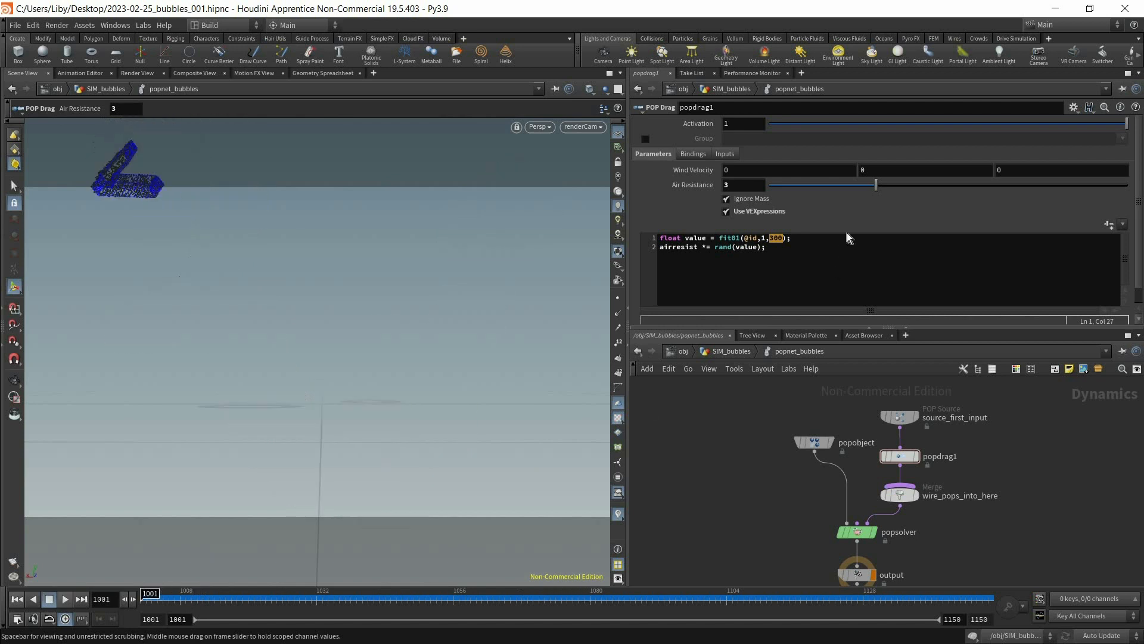
click(822, 241)
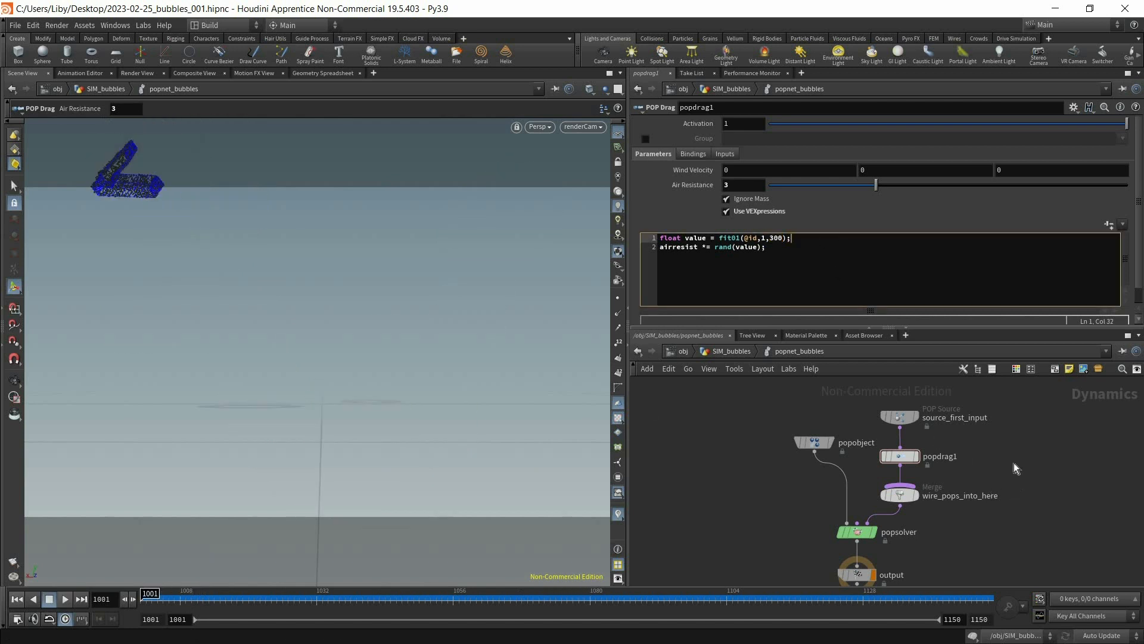
Try a fit01 range of 0 to 3, play the simulation with it, and undo the range change.
double_click(763, 238)
text(0)
double_click(774, 238)
triple_click(774, 239)
click(775, 238)
click(64, 598)
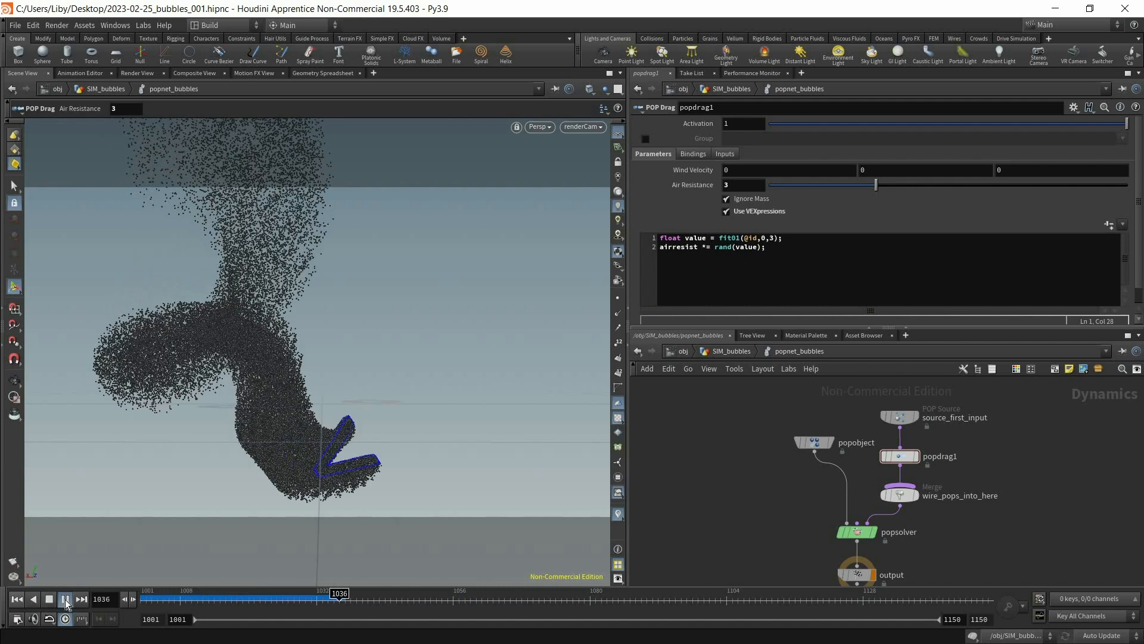
click(138, 598)
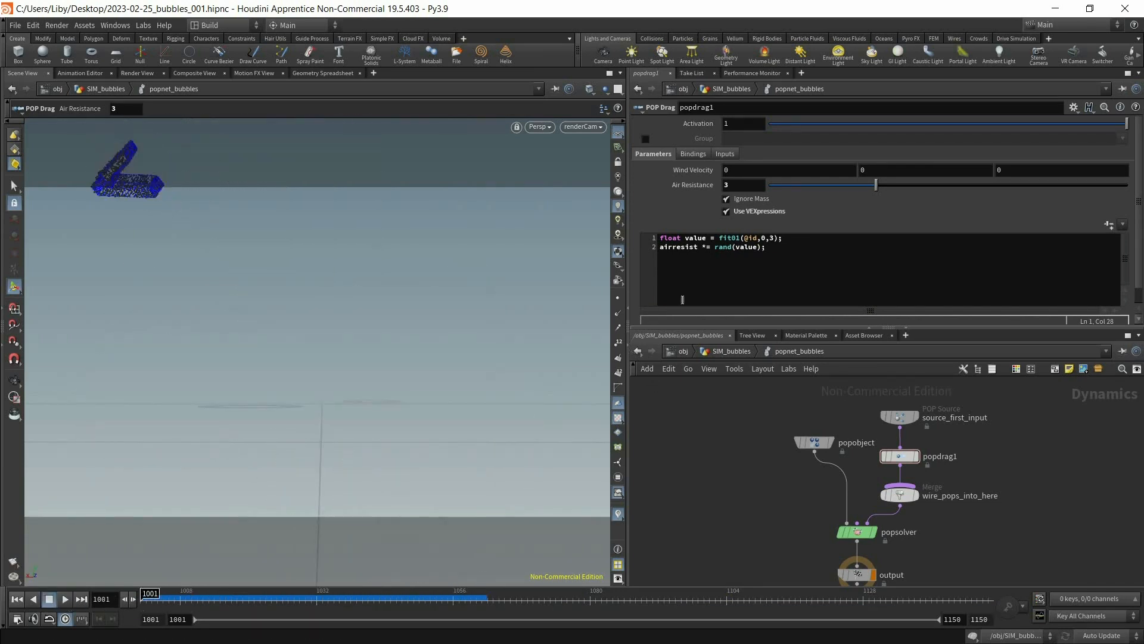
key(ctrl+z)
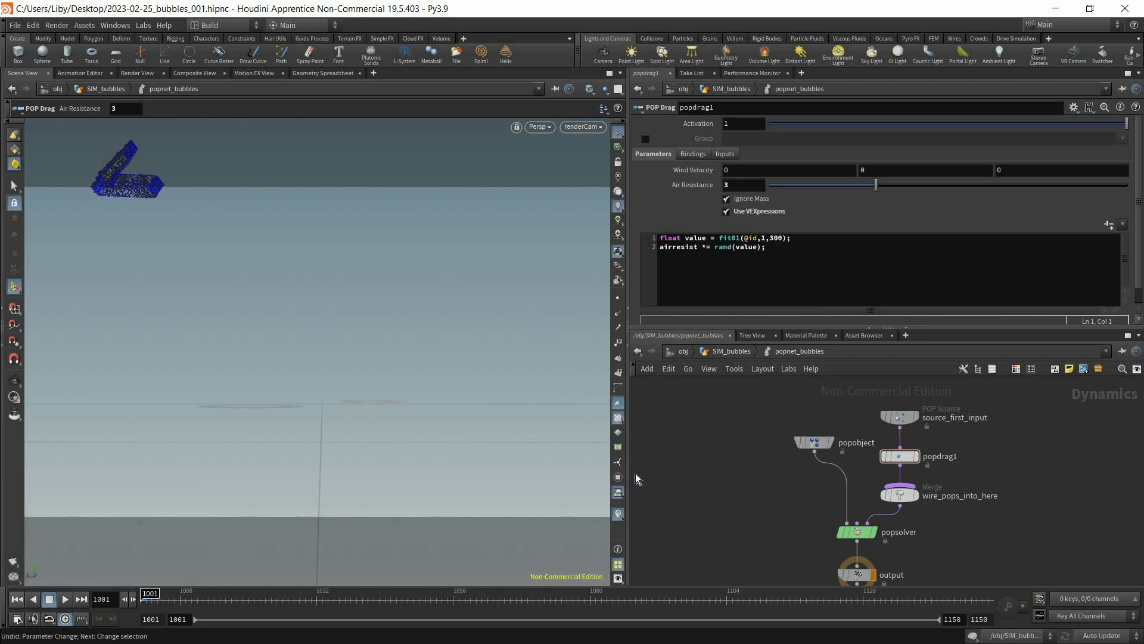
Play and scrub the simulation with the 1 to 300 range to examine the bubble trail, and return to frame 1001.
click(66, 598)
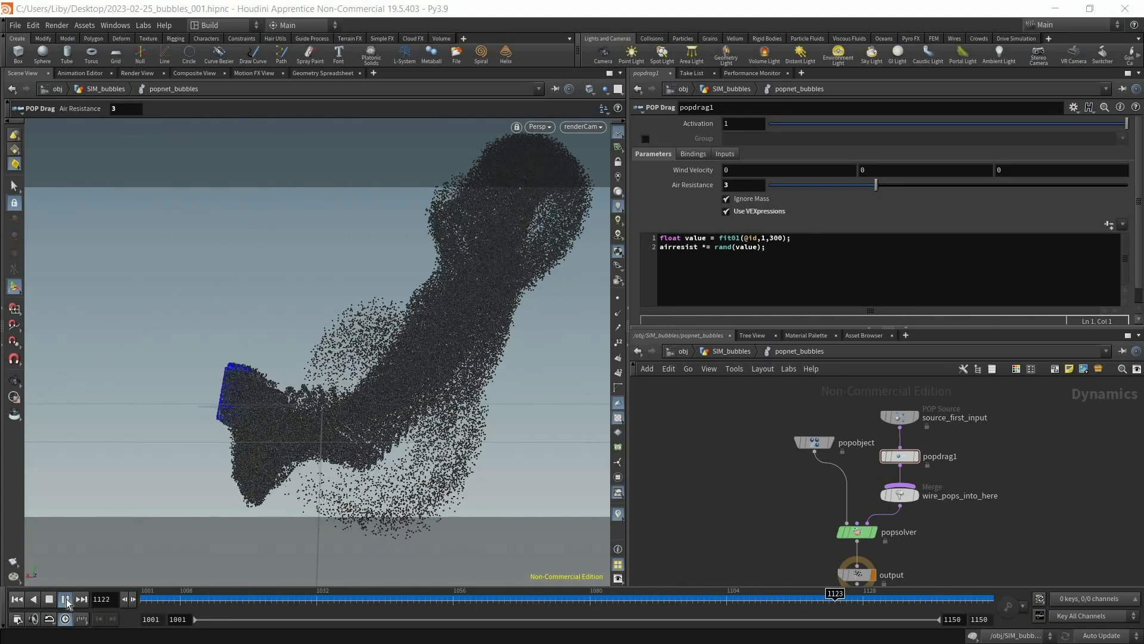
drag(222, 598, 137, 598)
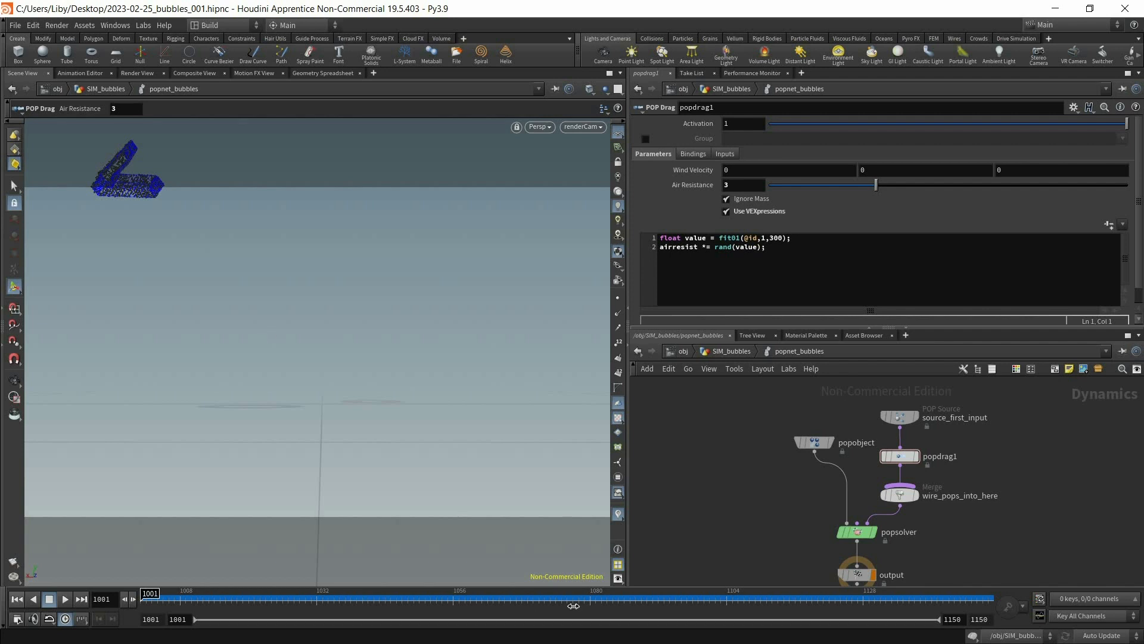
click(698, 597)
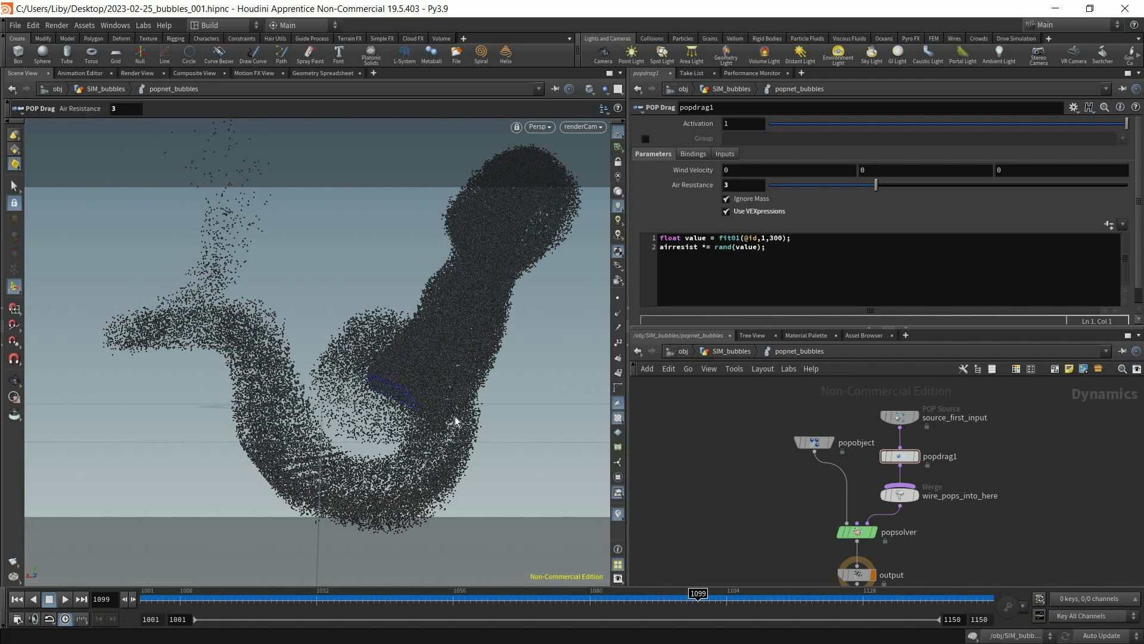
drag(164, 597, 141, 598)
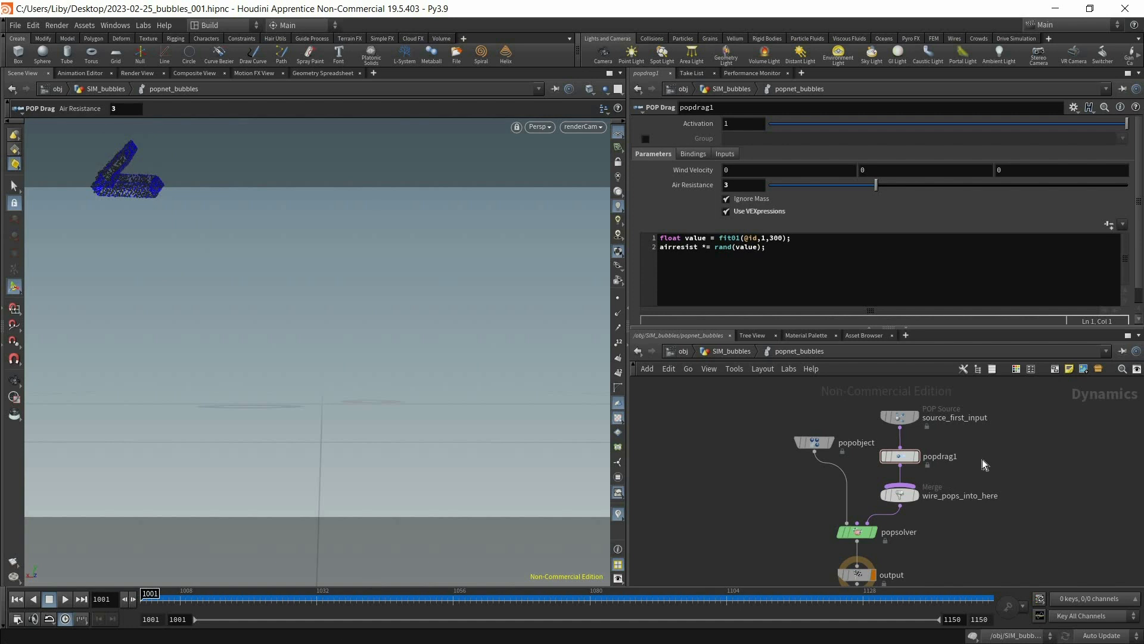
Search the available nodes for a POP node to add to the particle network.
key(Tab)
text(po)
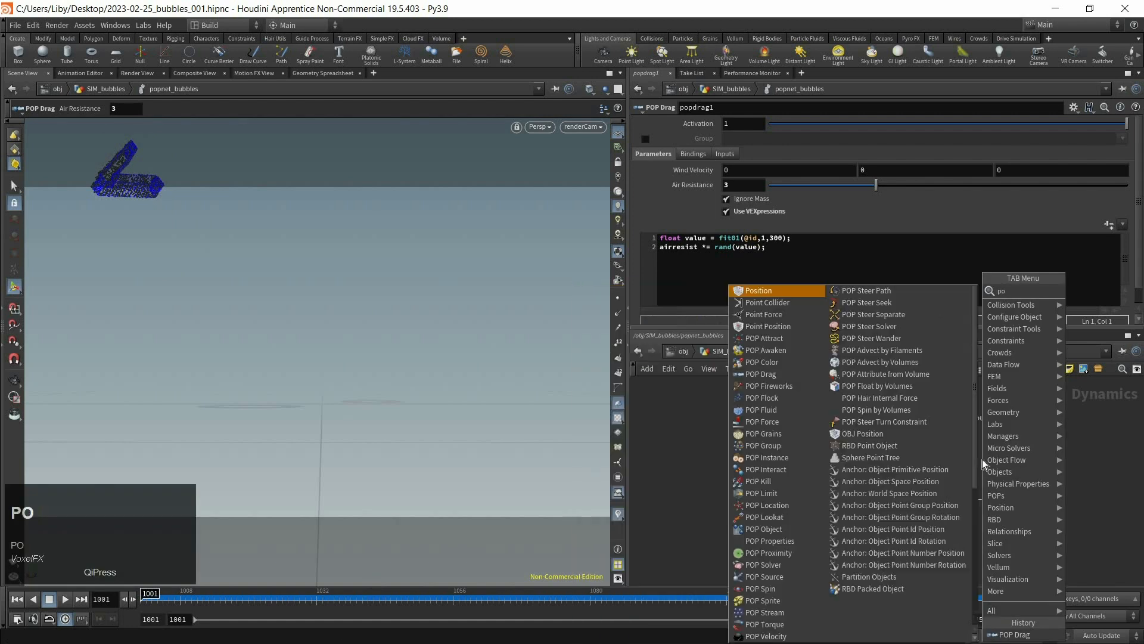
Add a POP Force node to the popnet_bubbles network, wired between popdrag1 and the wire_pops_into_here merge.
text(pd)
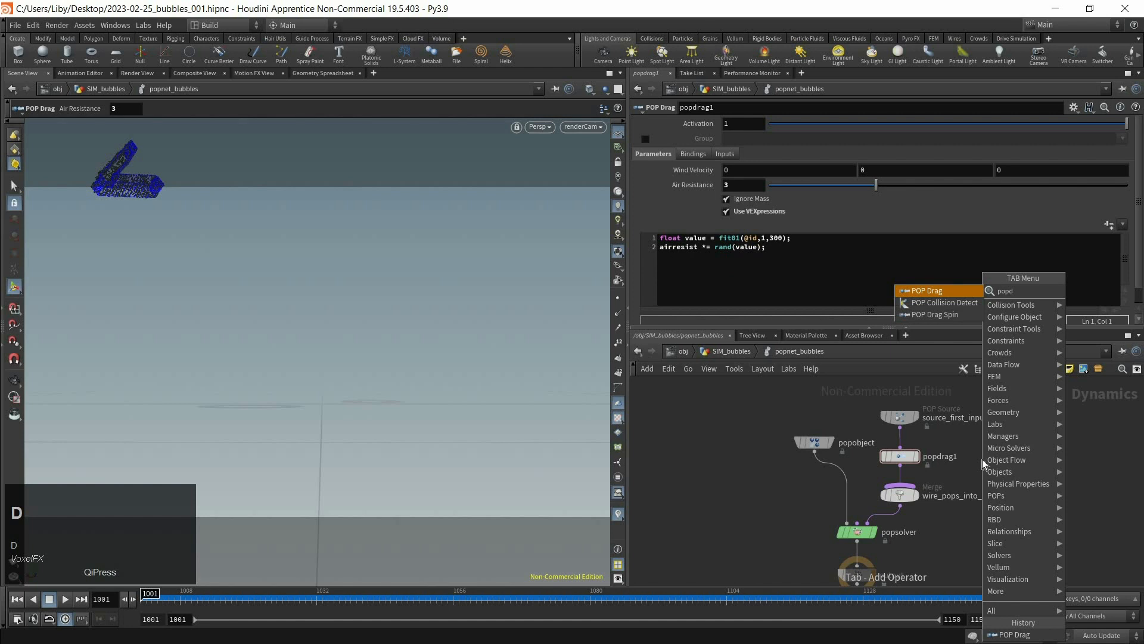
key(BackSpace)
text(f)
key(Down)
key(Down)
key(Down)
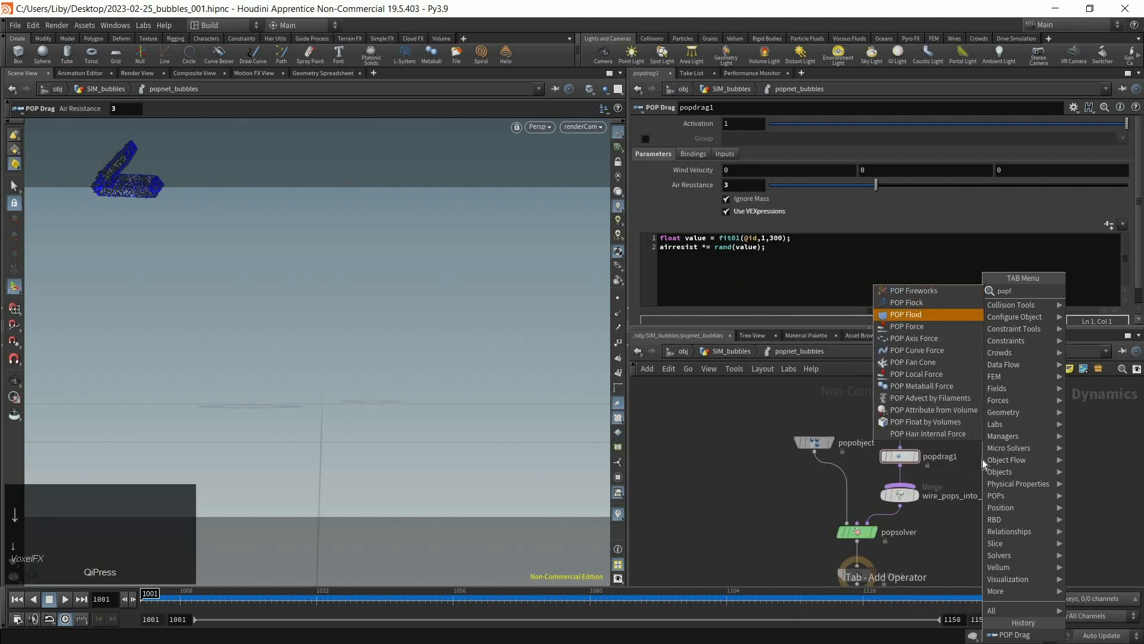
key(Return)
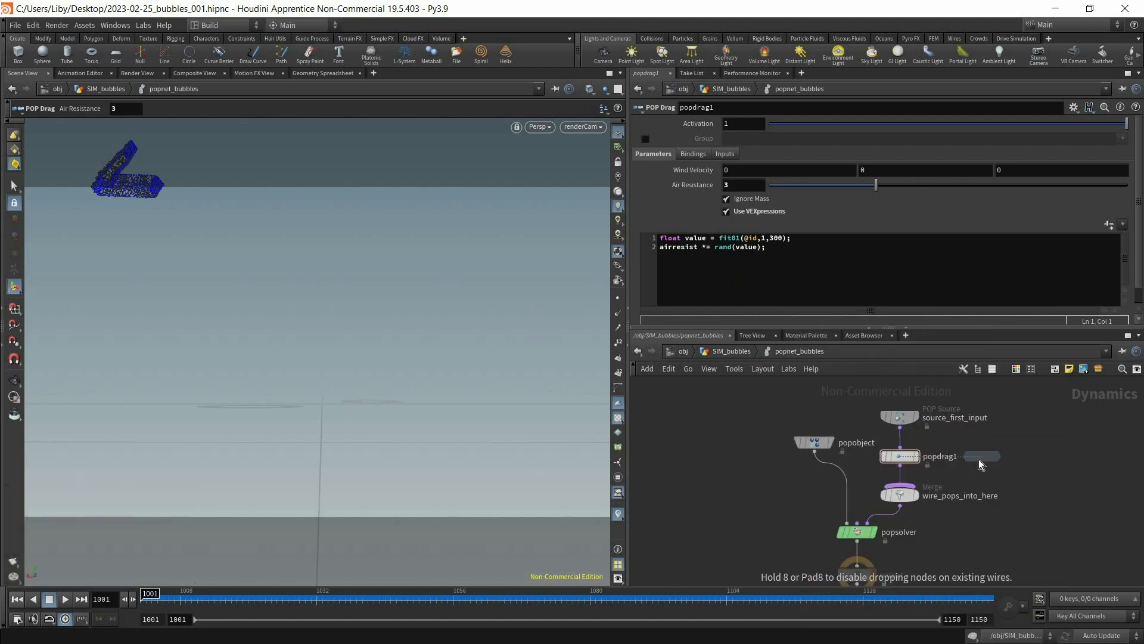
click(981, 474)
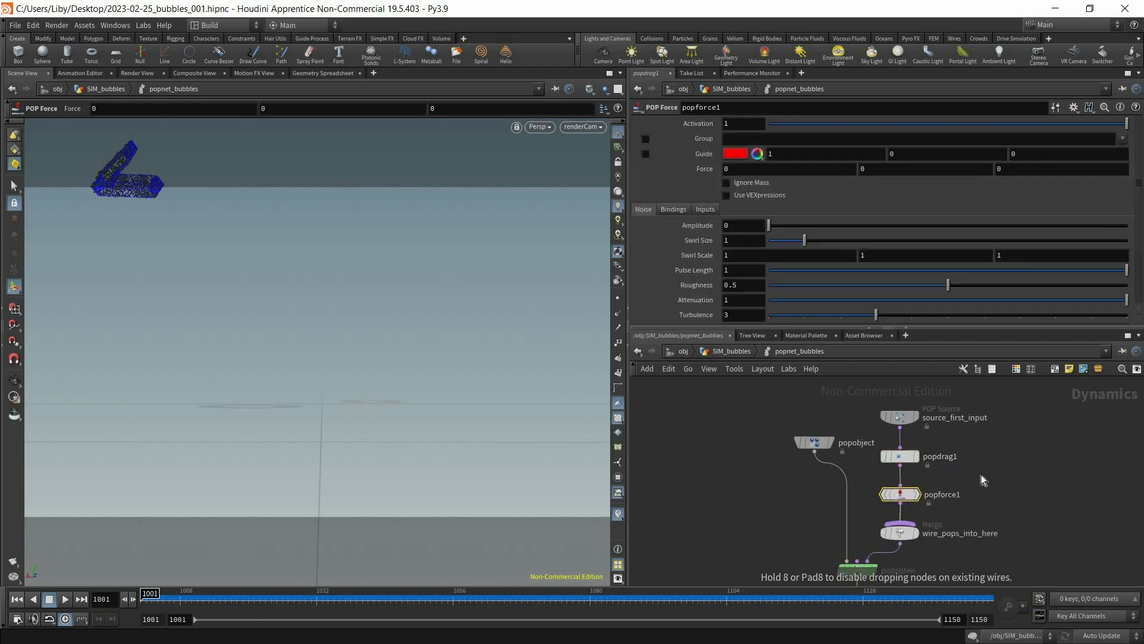
Rename the new POP Force node to popforce_noise.
double_click(960, 495)
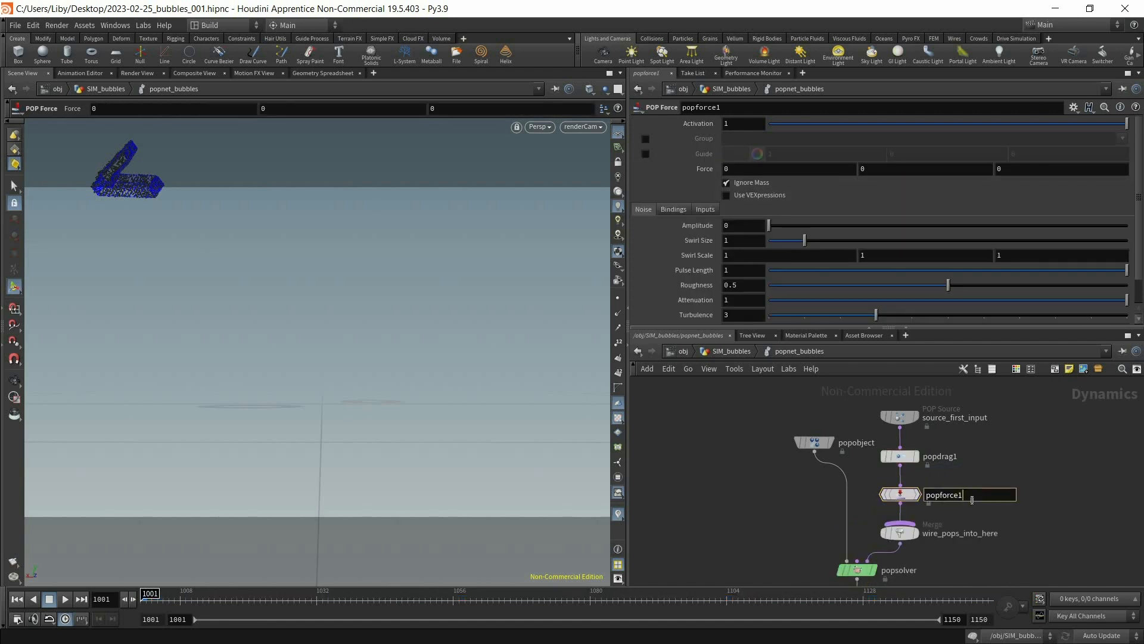
key(BackSpace)
text(_noise)
key(Return)
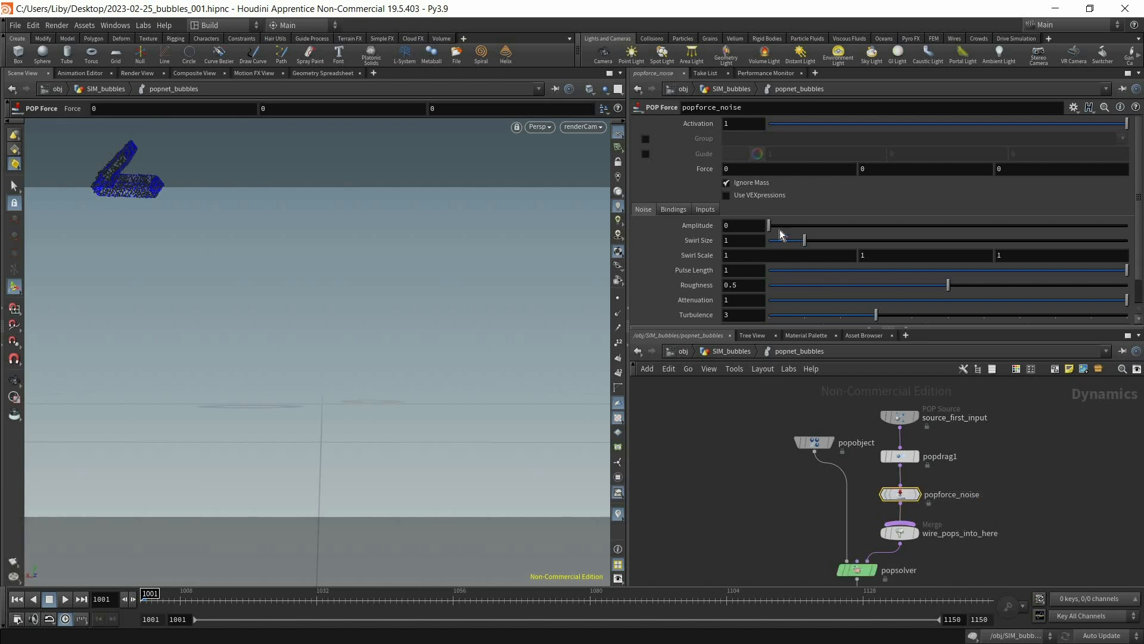
Play the simulation before and after raising the popforce_noise amplitude to 2.35, returning to frame 1001 each time.
click(66, 600)
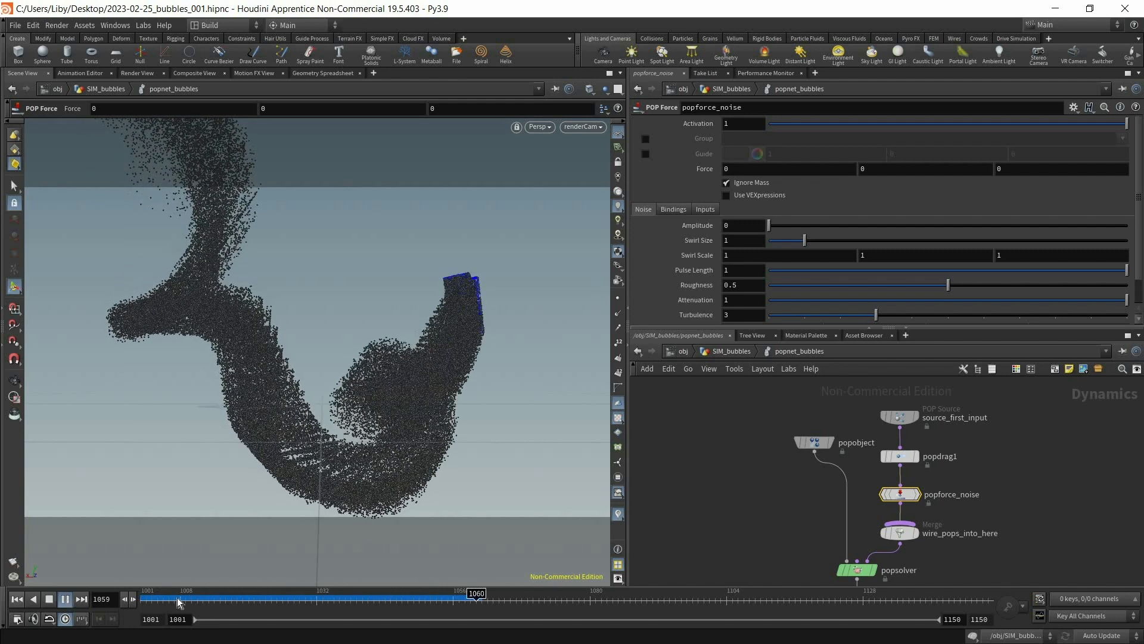
drag(173, 600, 139, 600)
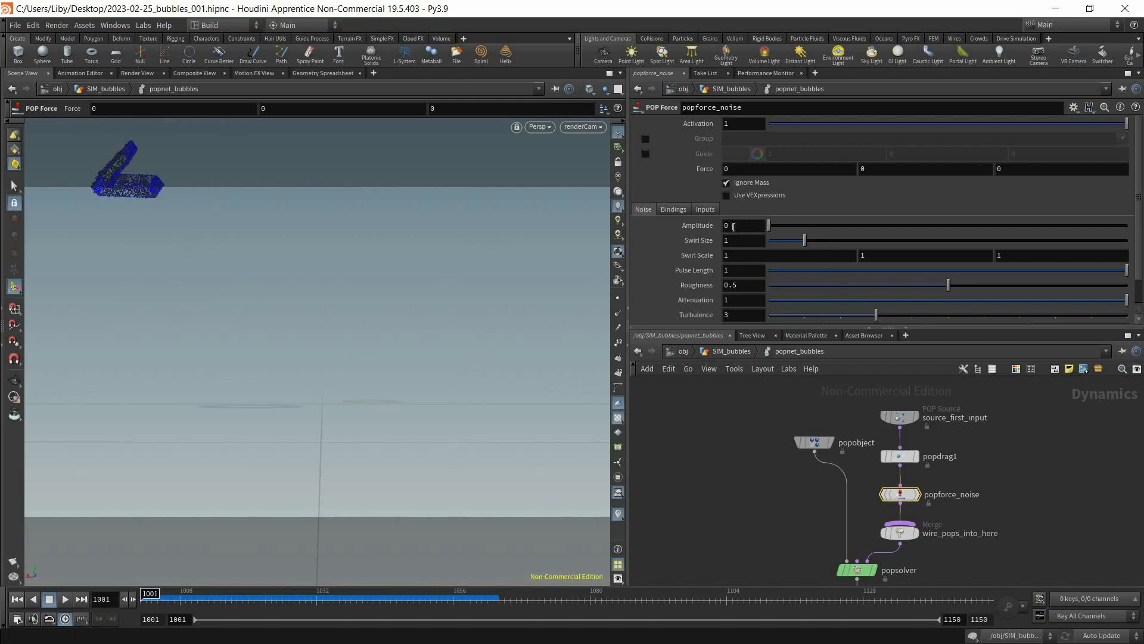
drag(775, 227, 852, 225)
click(68, 602)
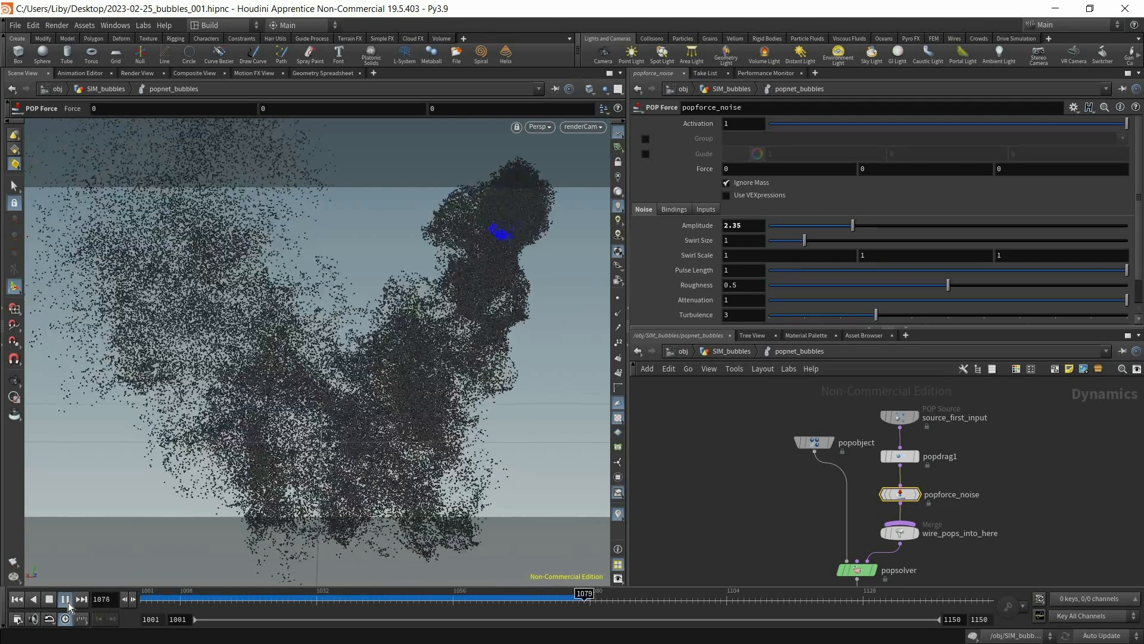
click(66, 598)
drag(185, 602, 148, 601)
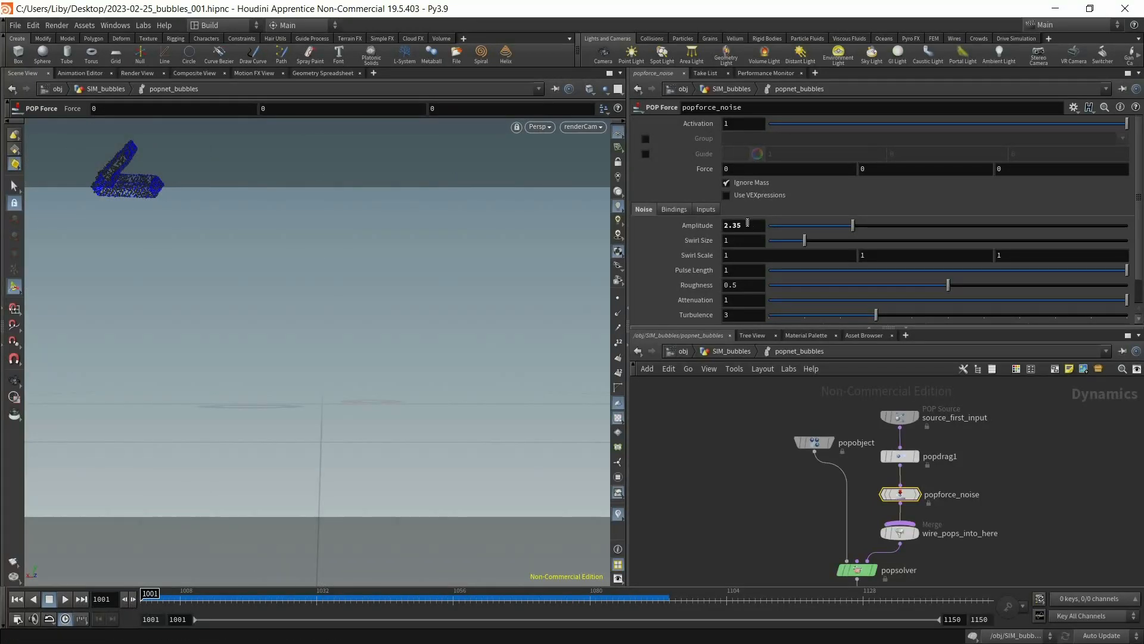
Set the noise amplitude to 1.3 and the swirl size to 0.1, and preview the simulation from frame 1001.
click(697, 230)
text(1.3)
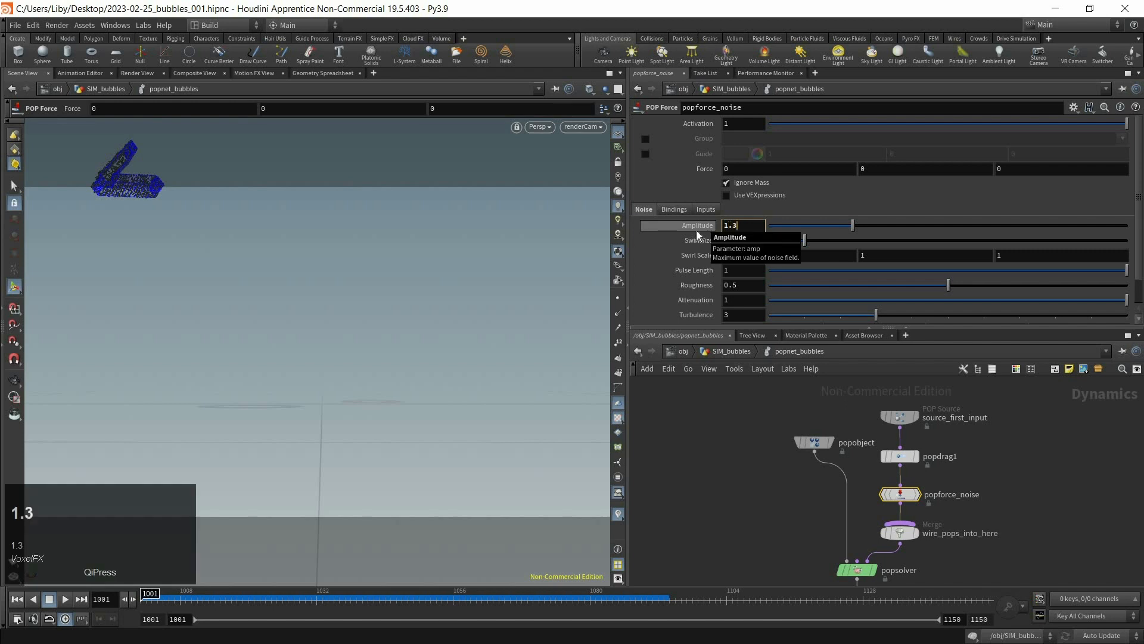
key(Tab)
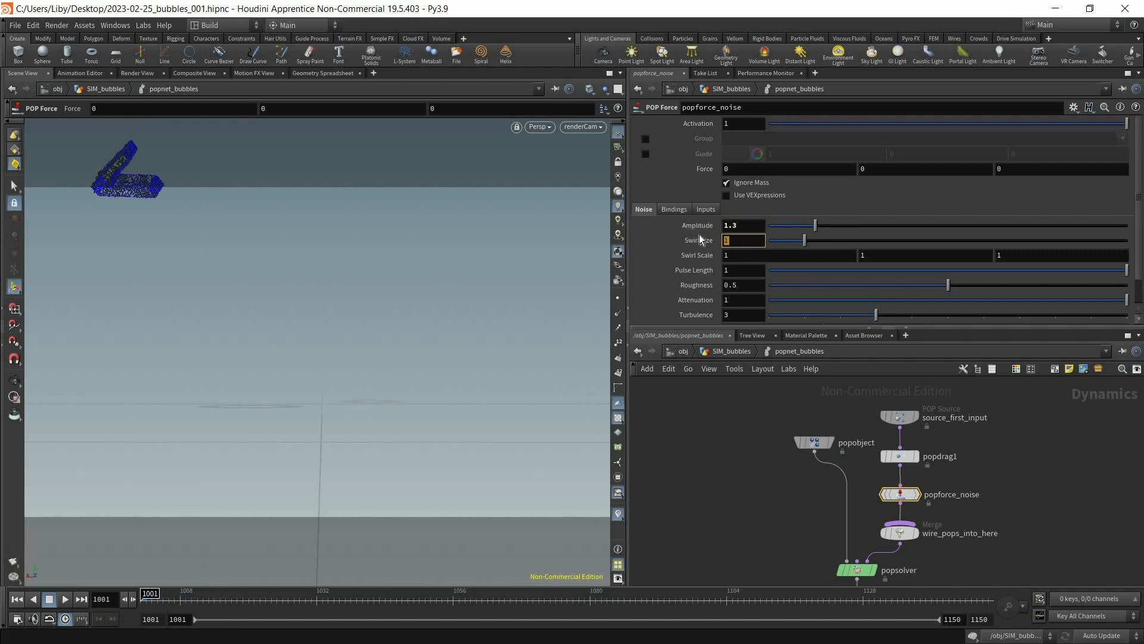
text(0.1)
key(Return)
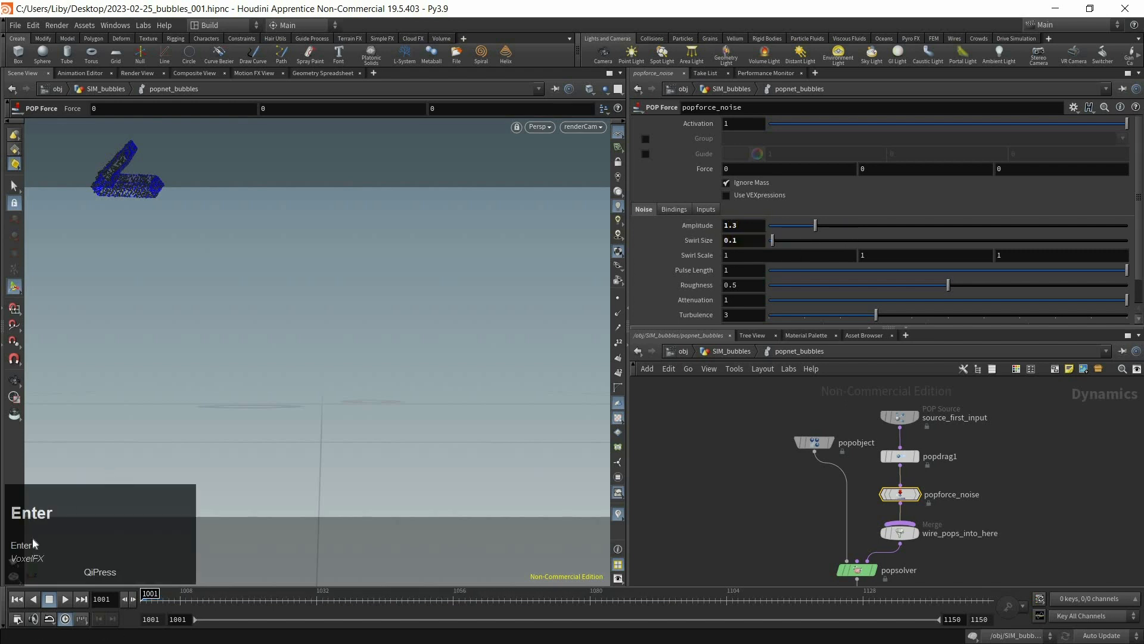
click(69, 597)
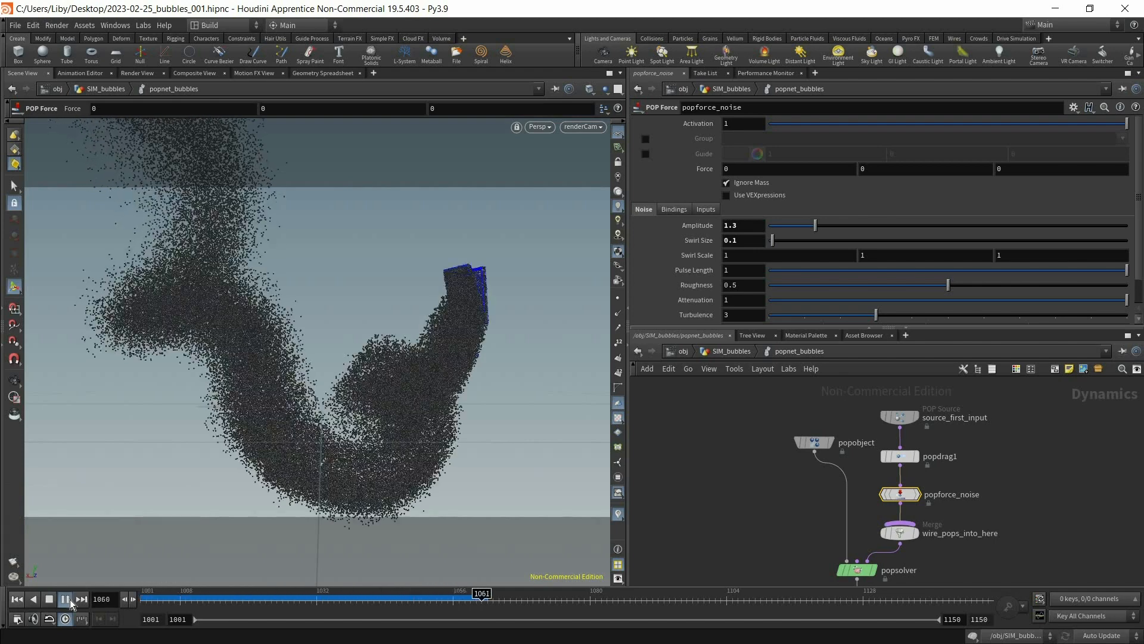
click(69, 600)
drag(182, 603, 149, 604)
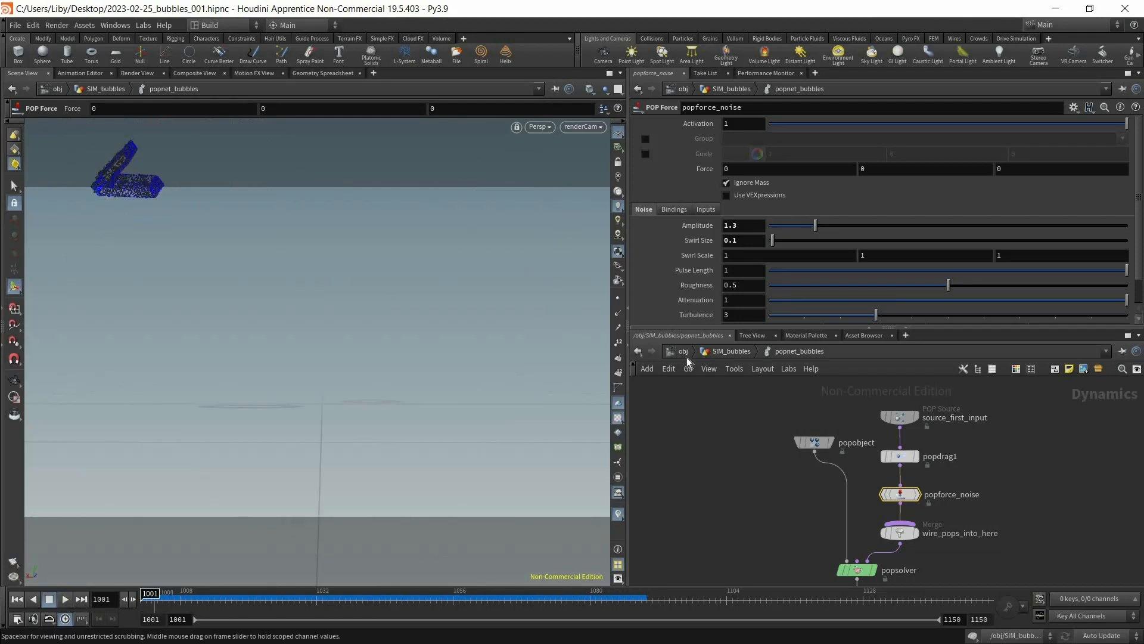
Enable Use VEXpressions for the noise settings of popforce_noise and bring its code field into view.
scroll(1128, 232, down, 1)
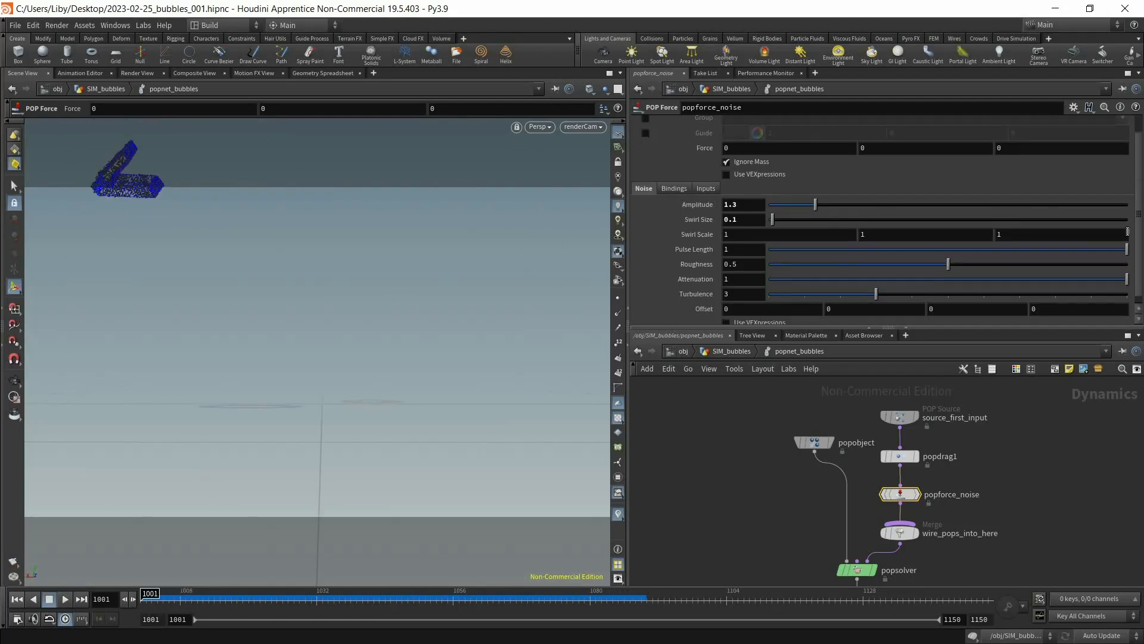
scroll(1128, 232, down, 1)
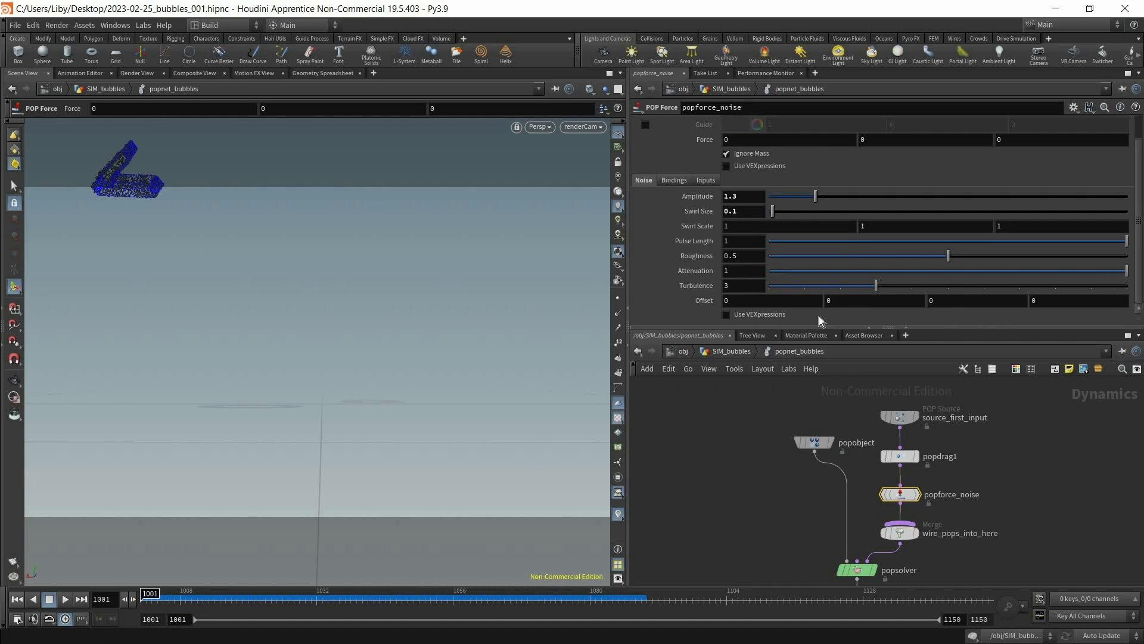
click(746, 316)
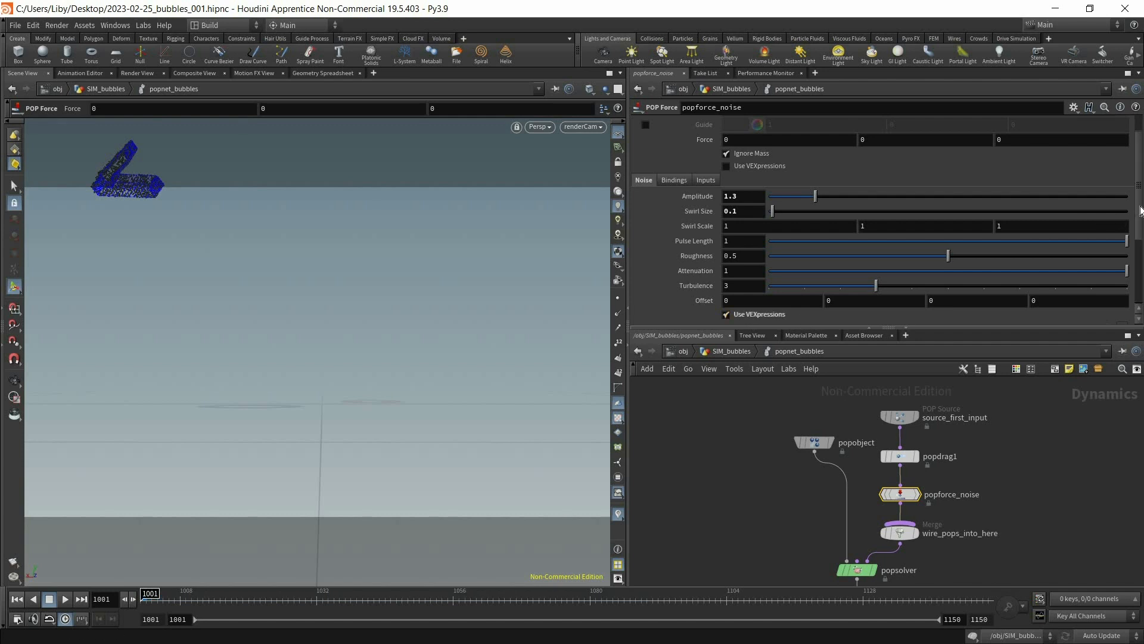
scroll(1141, 240, down, 3)
drag(1140, 241, 1140, 242)
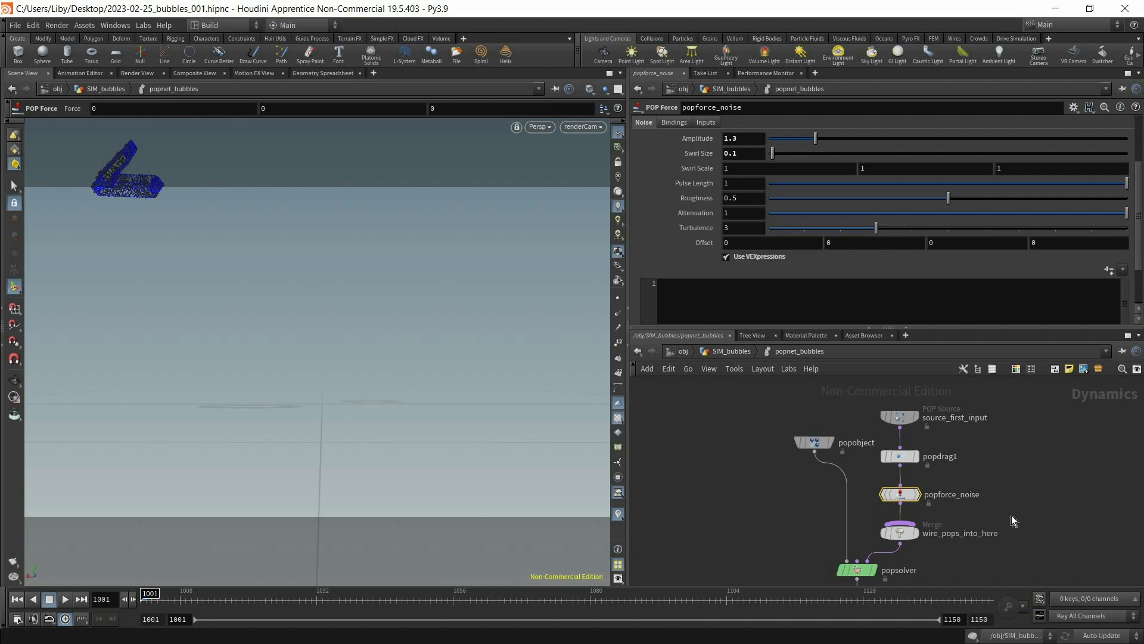
Copy the whole VEXpression from popdrag1 into the noise VEXpression of popforce_noise.
click(900, 456)
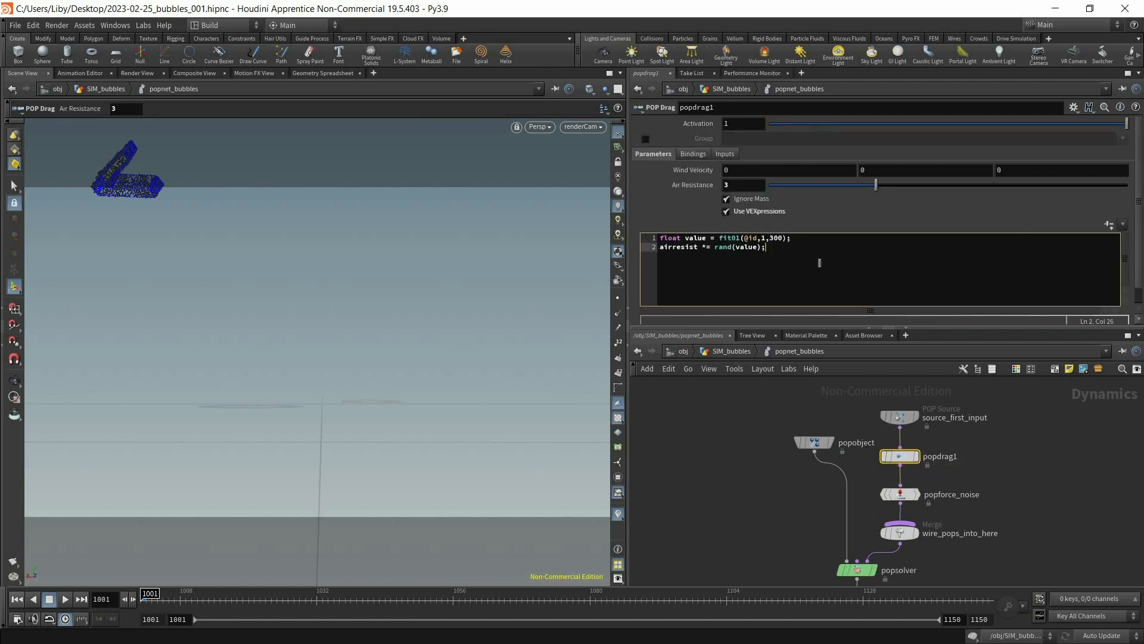
key(ctrl+a)
key(ctrl+c)
click(900, 494)
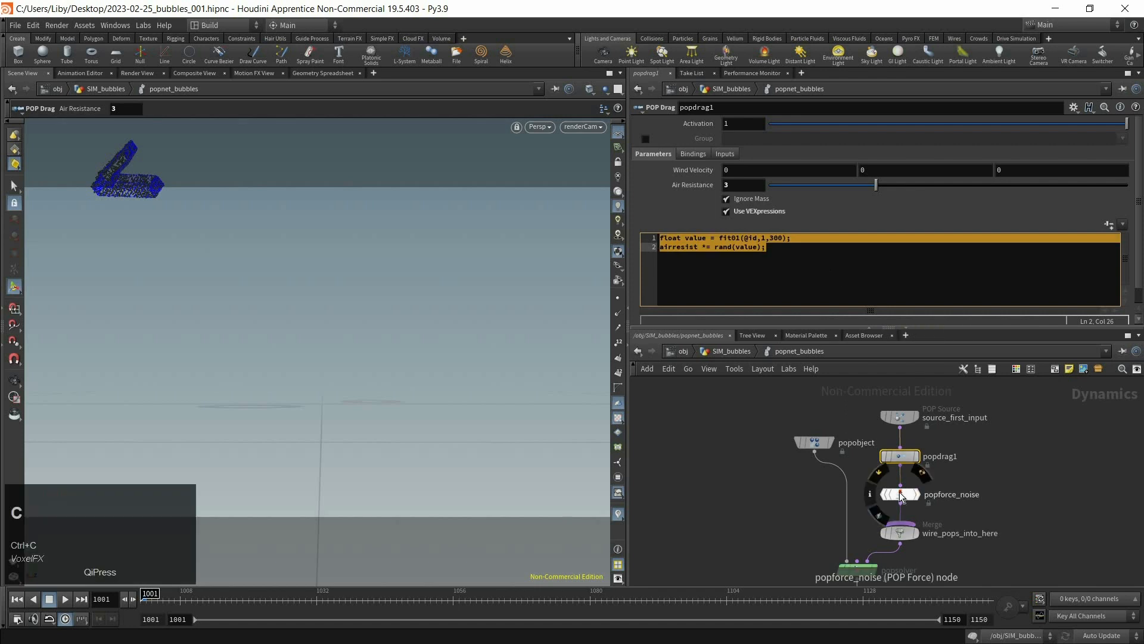
key(ctrl+v)
Replace the airresist variable with amp in the second line of the noise VEXpression.
double_click(680, 293)
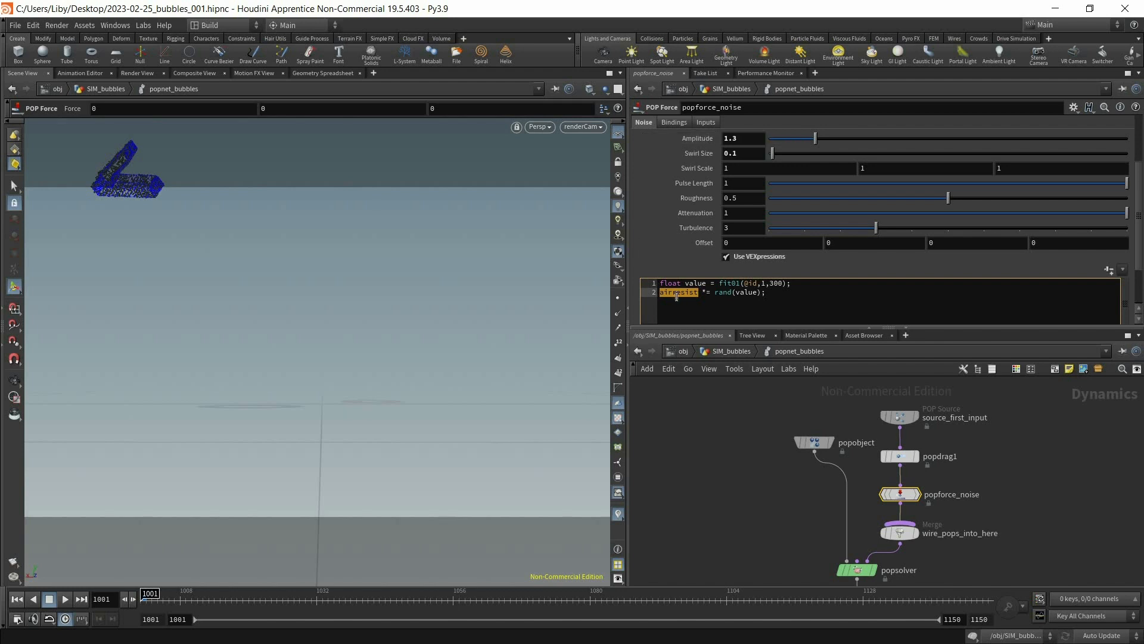
text(a)
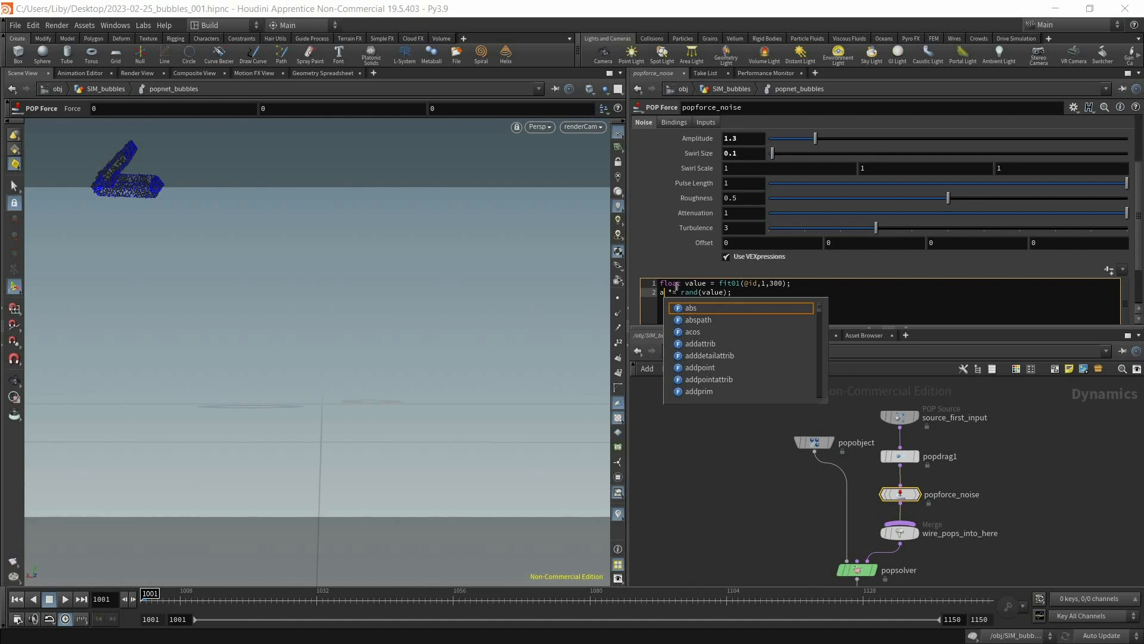
text(mp)
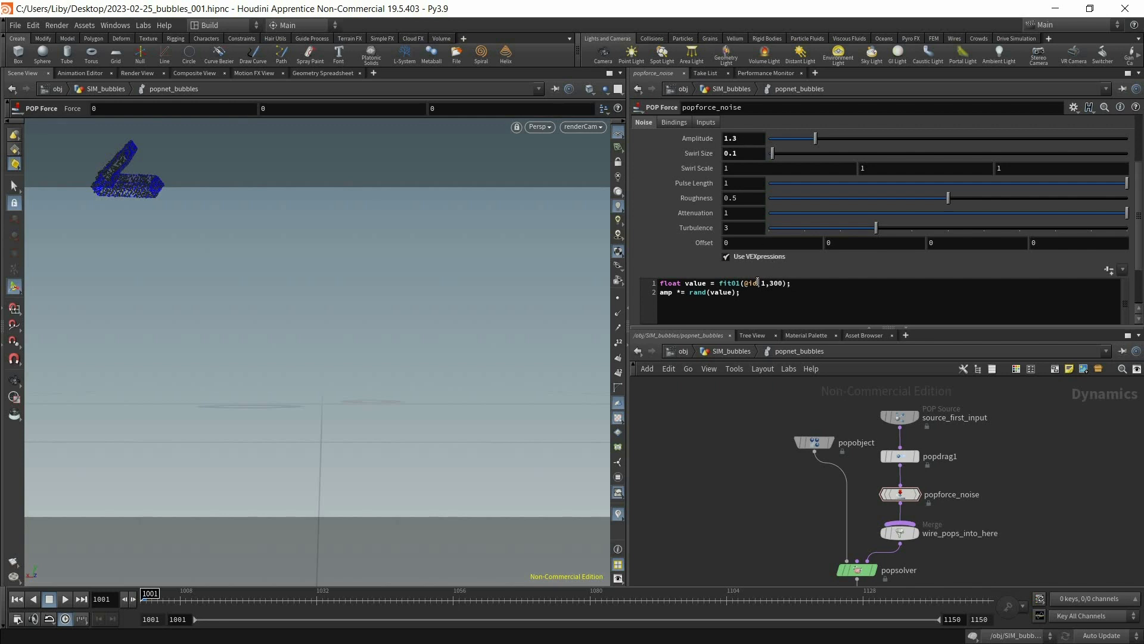
drag(751, 284, 757, 288)
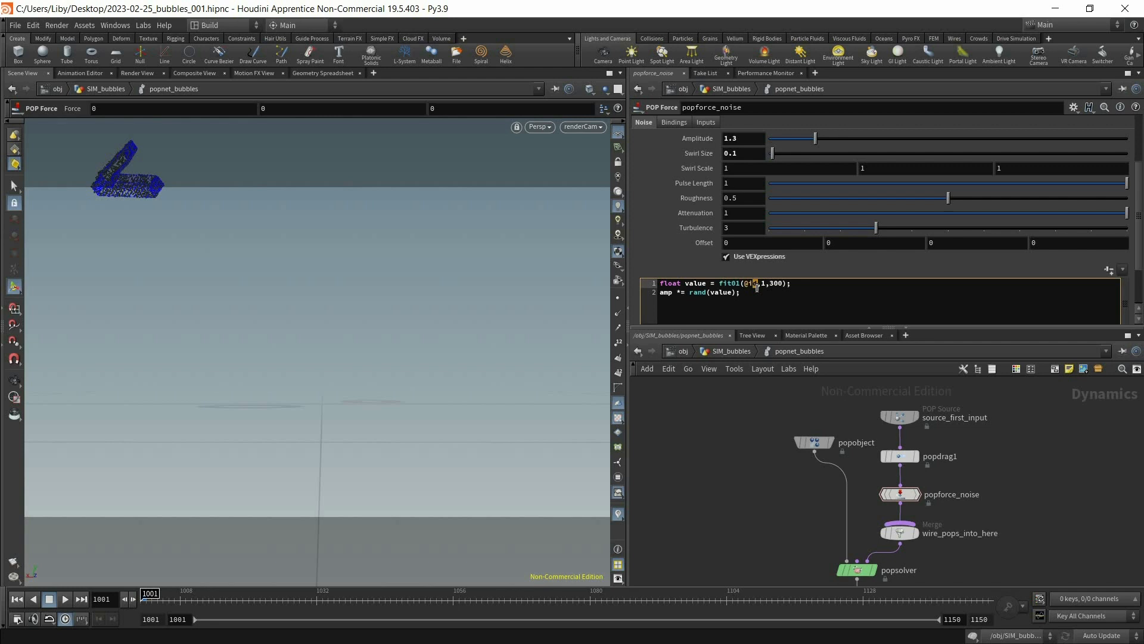
text(age)
key(Right)
key(Right)
key(BackSpace)
text(0)
key(Right)
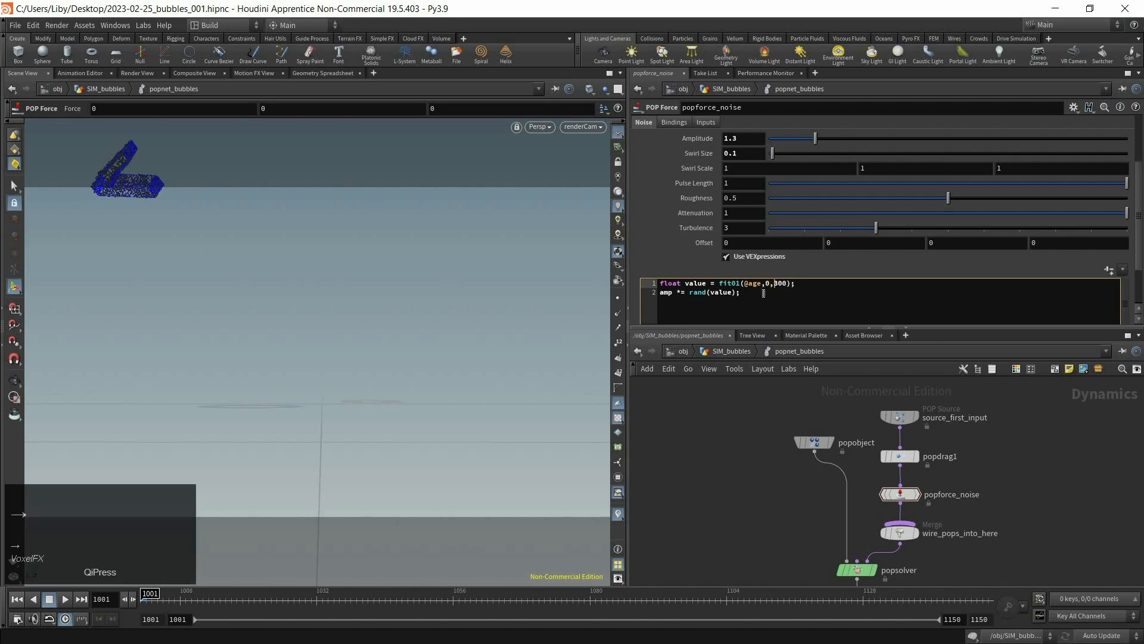
key(Delete)
key(Delete)
key(Delete)
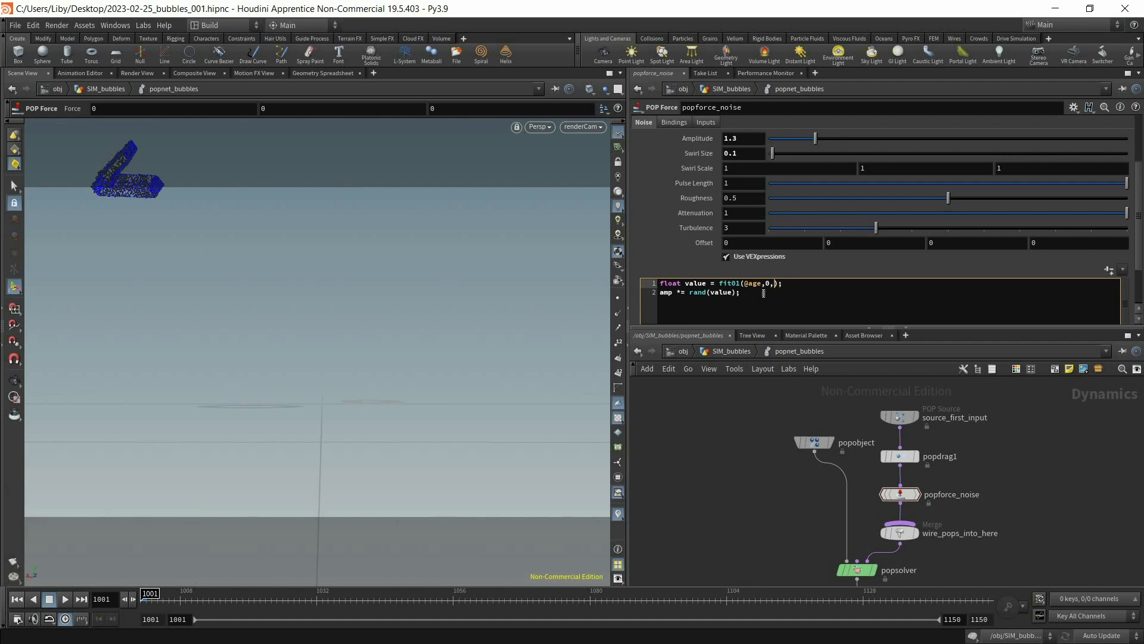
text(3)
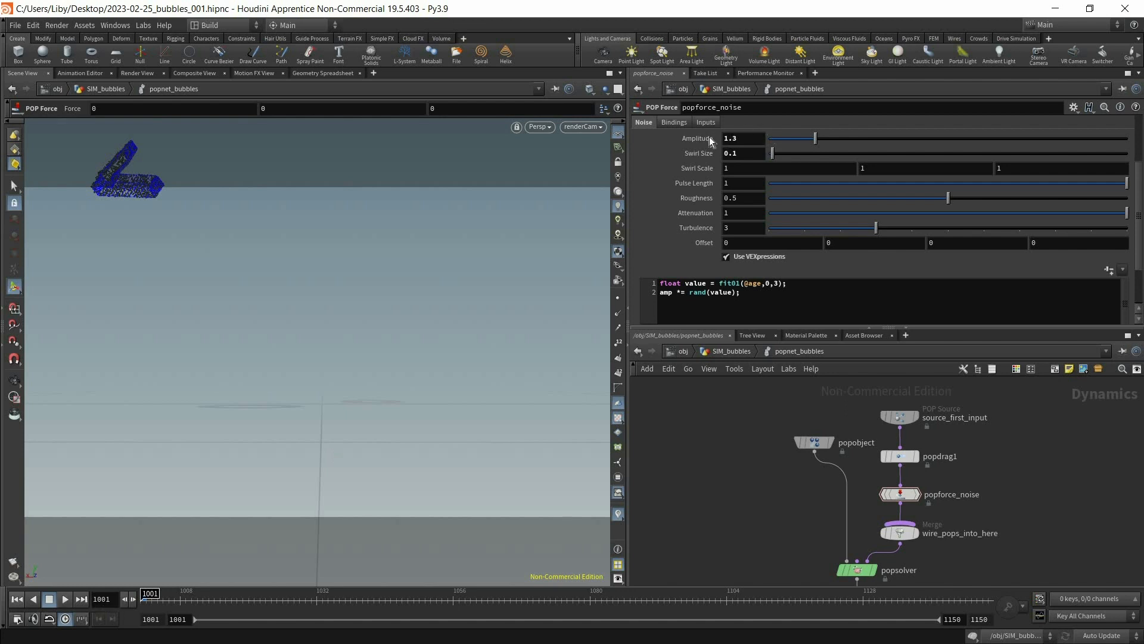
Play the simulation to check the age-based noise expression, and stop playback.
click(65, 600)
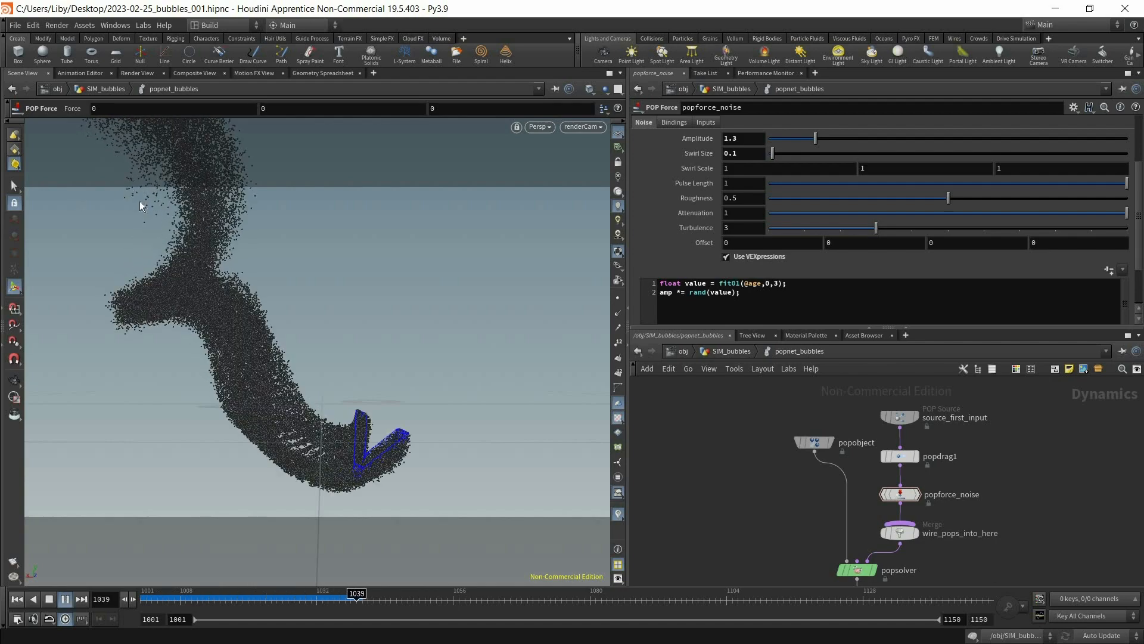
click(64, 600)
click(51, 600)
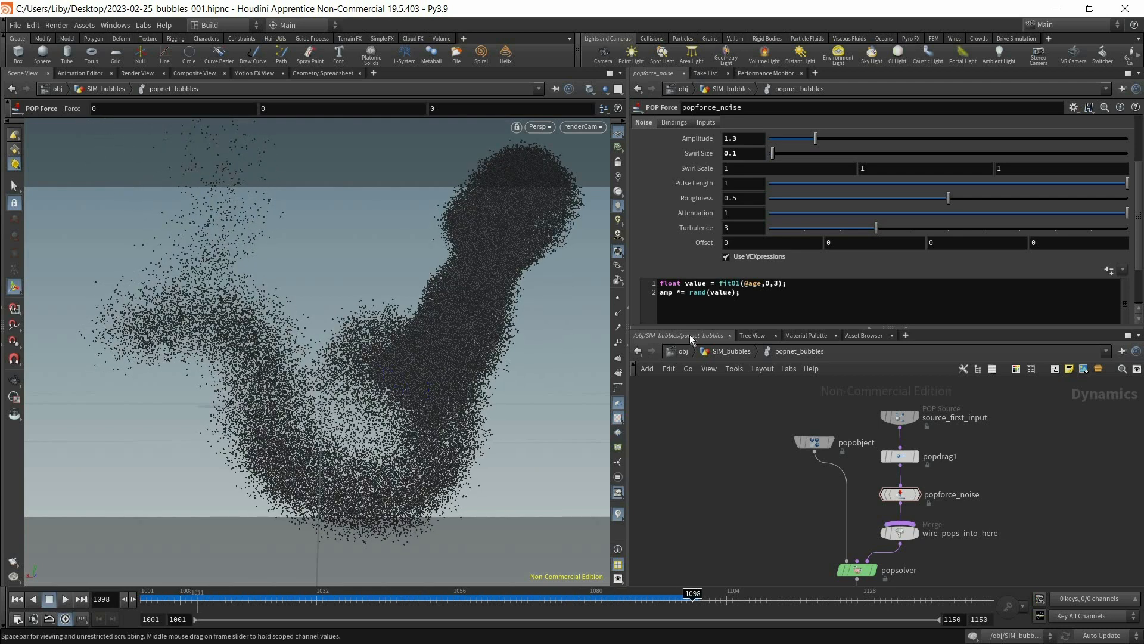
Remove the rand() function from the second line of the noise VEXpression so it reads amp *= value;.
click(775, 299)
key(Left)
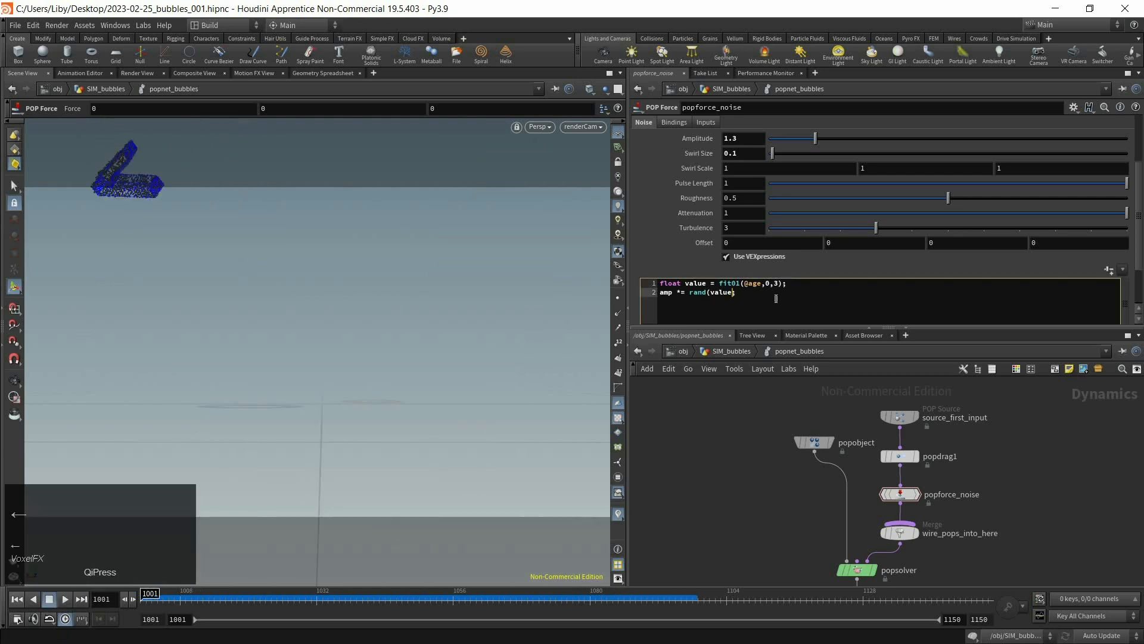
key(BackSpace)
key(BackSpace)
key(BackSpace)
key(BackSpace)
key(BackSpace)
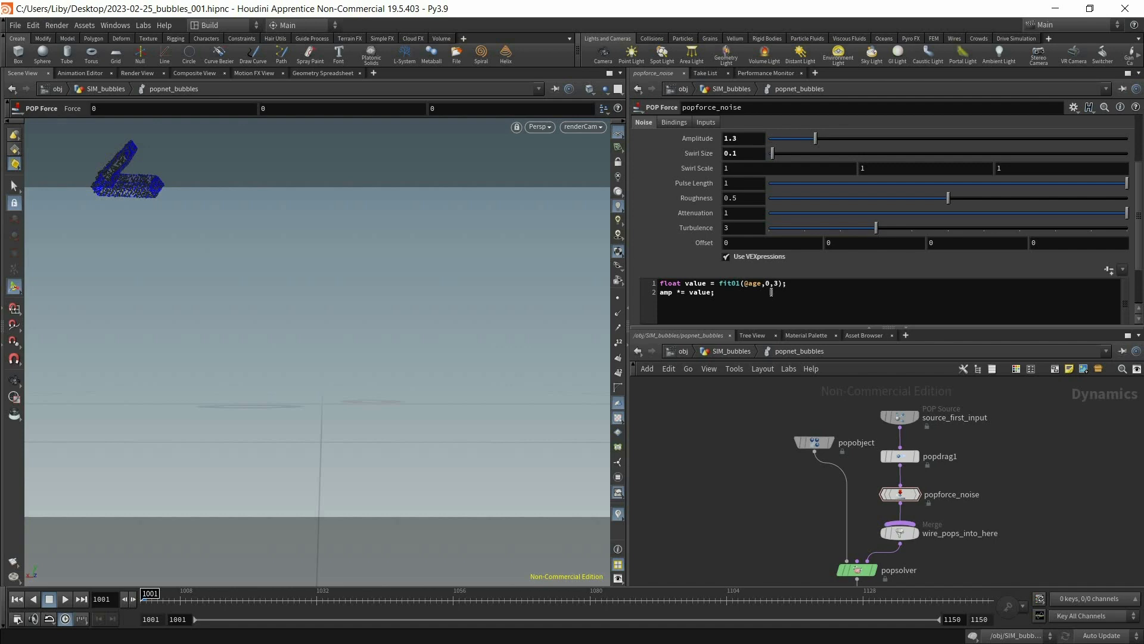
Play the simulation to review how the noise spreads the particles over age, and return to frame 1001.
click(69, 598)
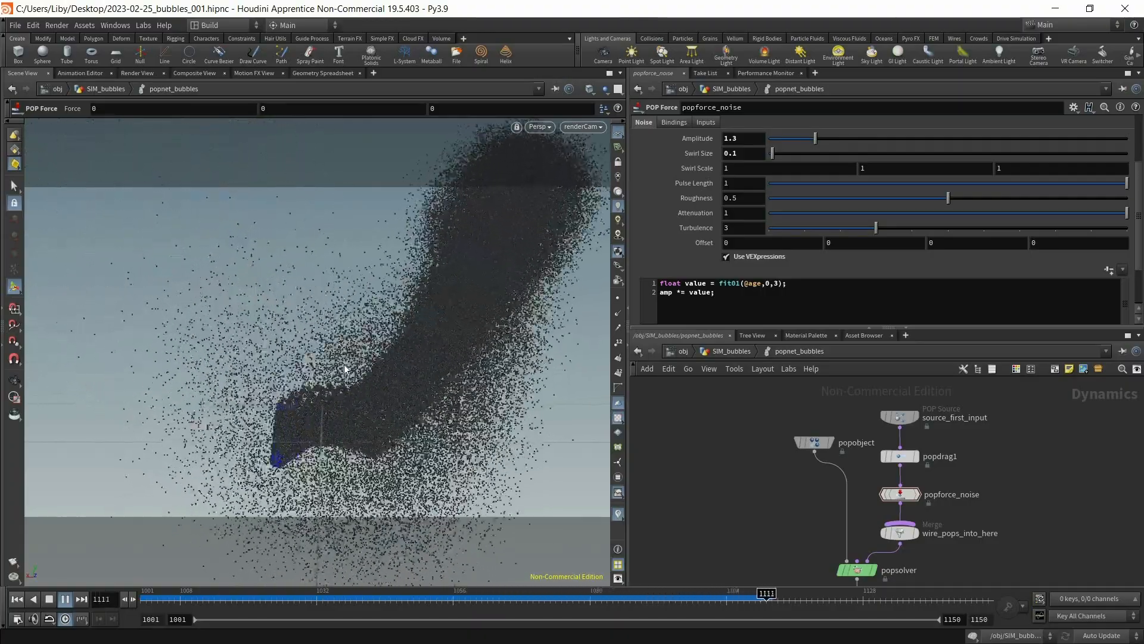
click(148, 599)
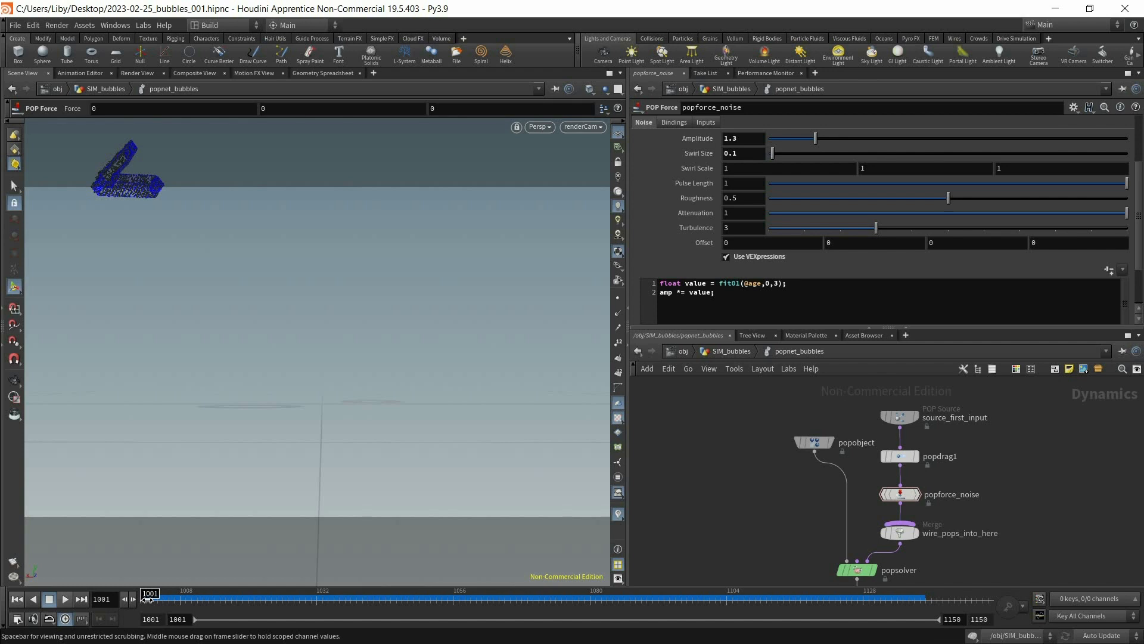
mouse_move(1084, 544)
middle_down()
mouse_move(1089, 514)
mouse_move(1088, 541)
middle_up()
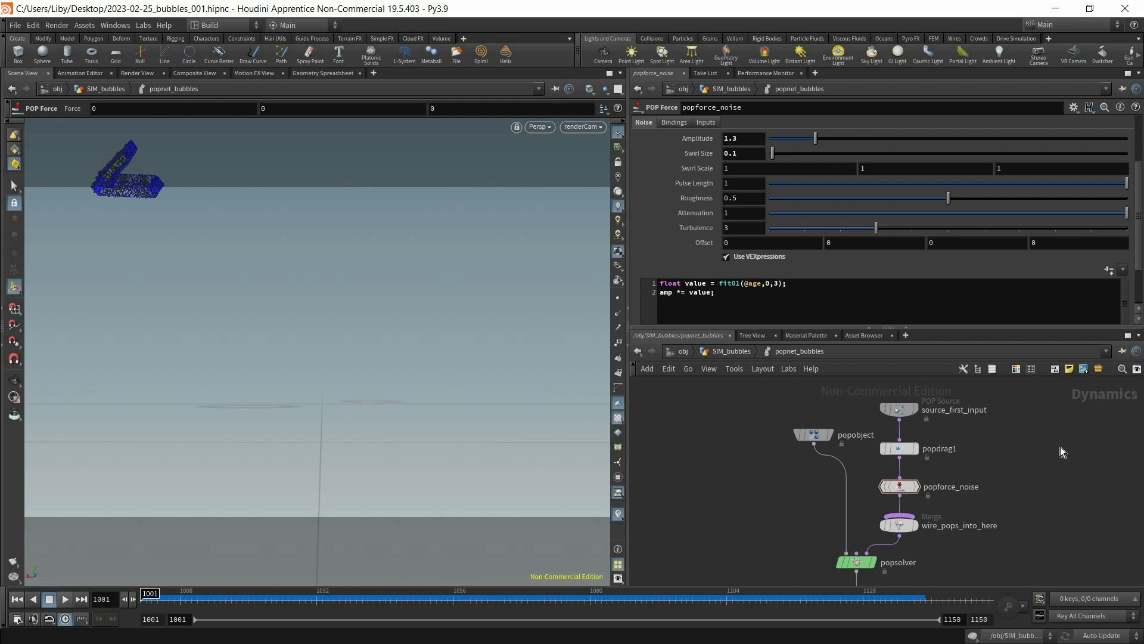
Add a POP Force node between popforce_noise and the wire_pops_into_here merge.
key(Tab)
text(popforc)
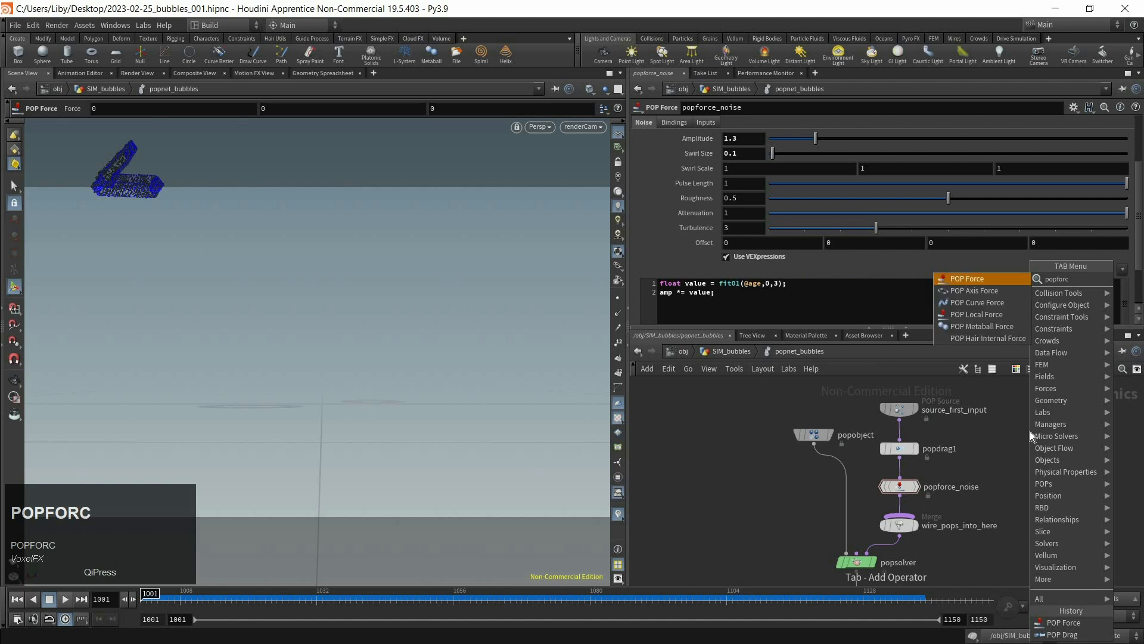
key(Return)
click(906, 508)
Rename the new POP Force node as popforce_buoyancy.
double_click(975, 533)
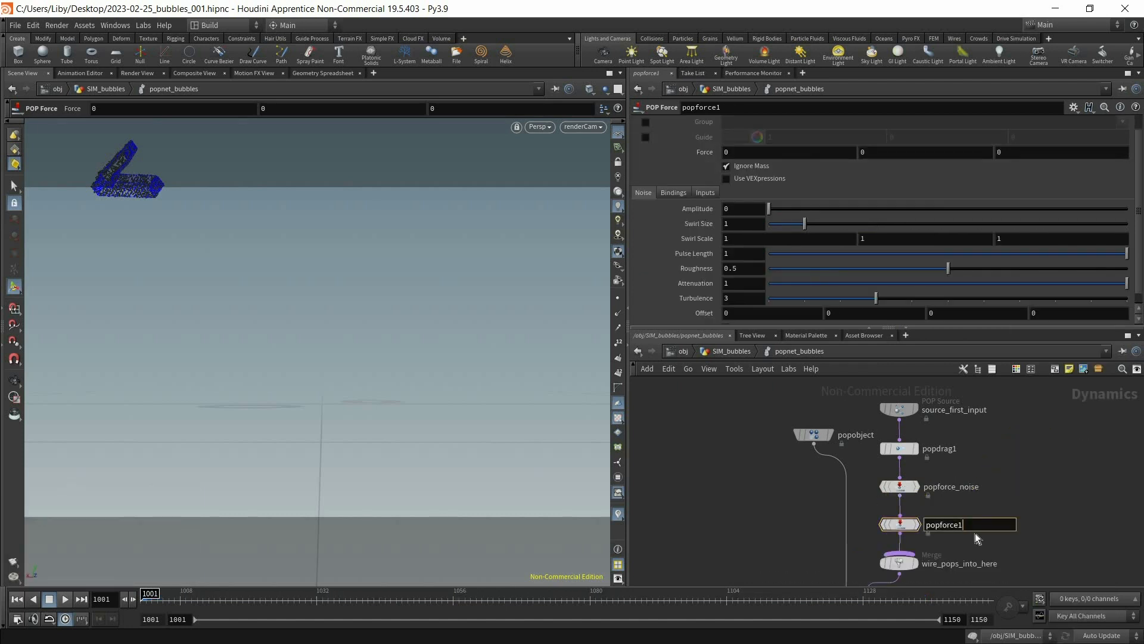
key(BackSpace)
text(_buoya)
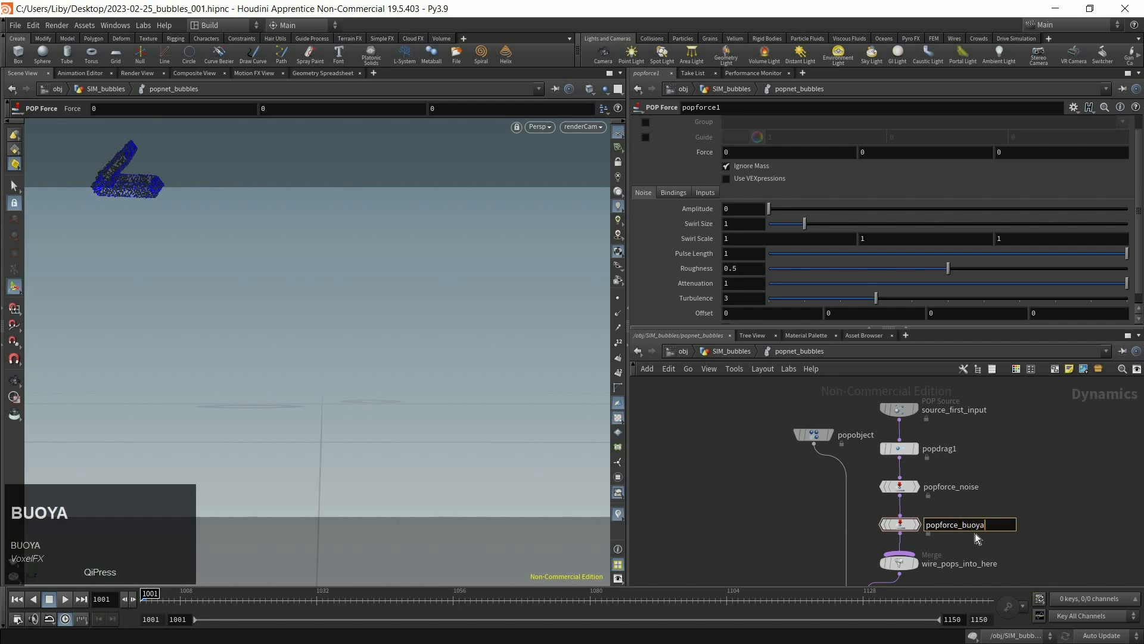
text(nce)
key(BackSpace)
text(y)
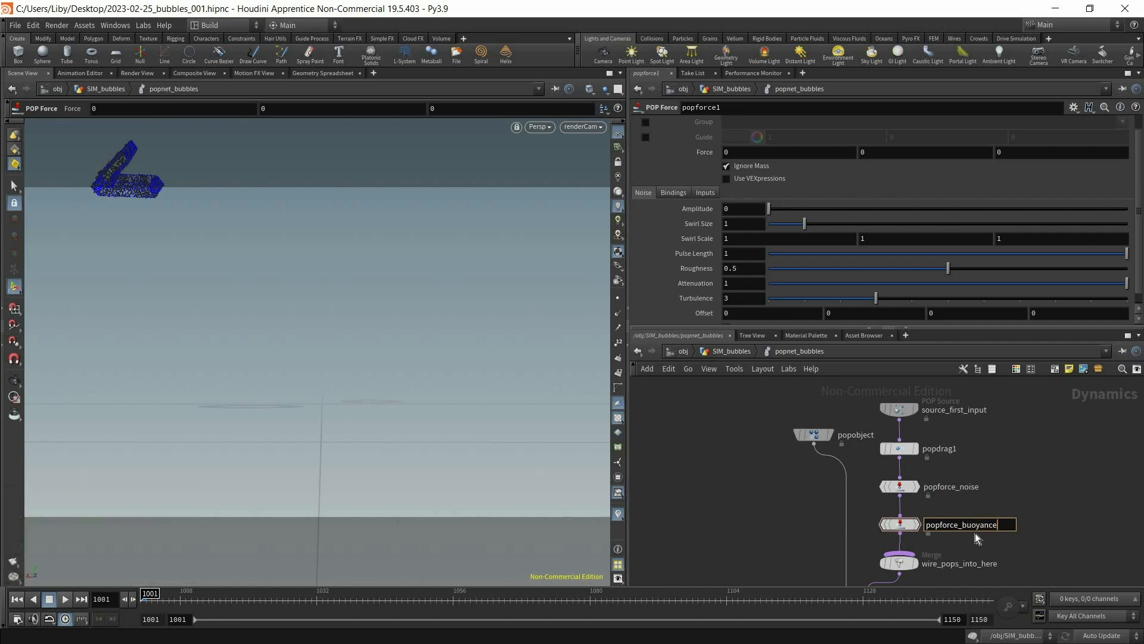
key(Return)
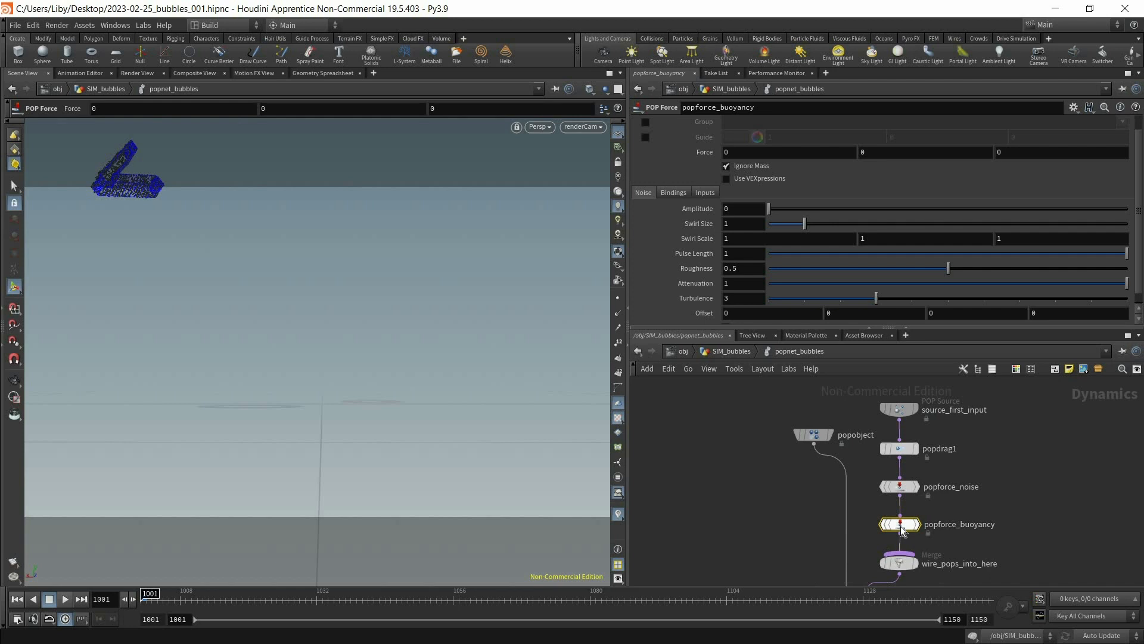
Set the Y component of the popforce_buoyancy force to 2.
click(901, 528)
click(855, 153)
text(2)
key(Return)
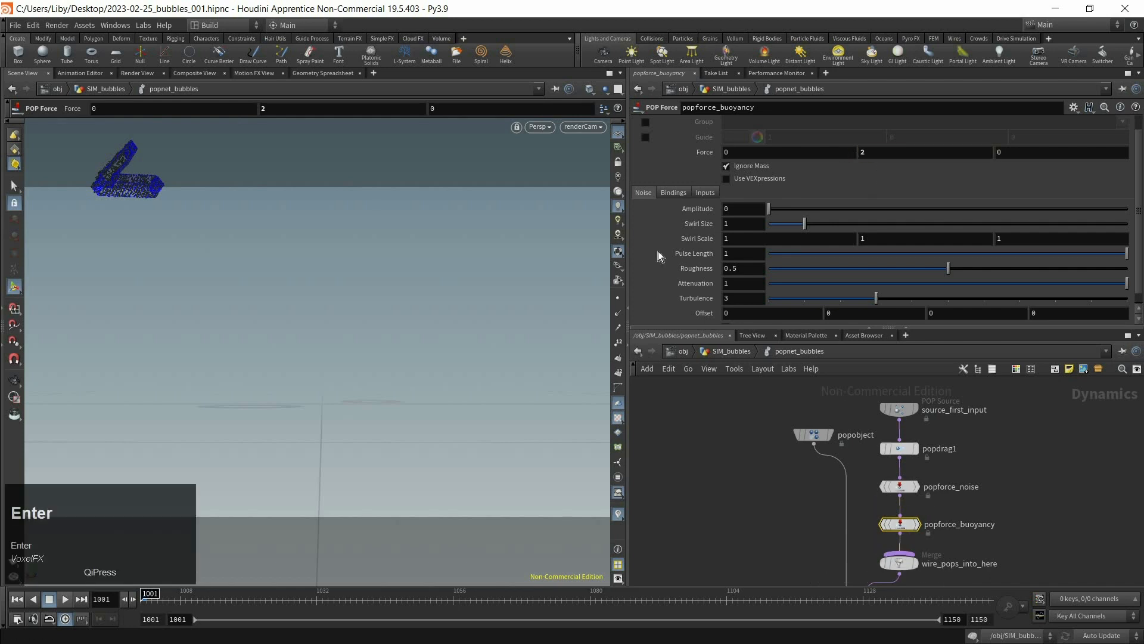
Play the simulation to review how the upward force moves the bubbles, and return to frame 1001.
click(67, 600)
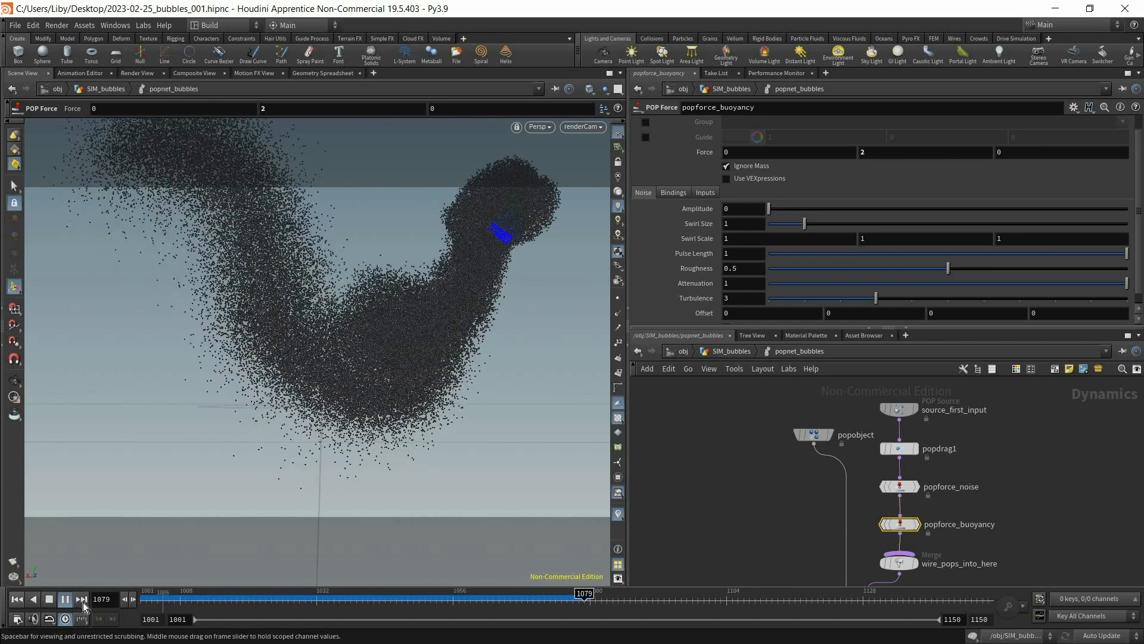
click(68, 599)
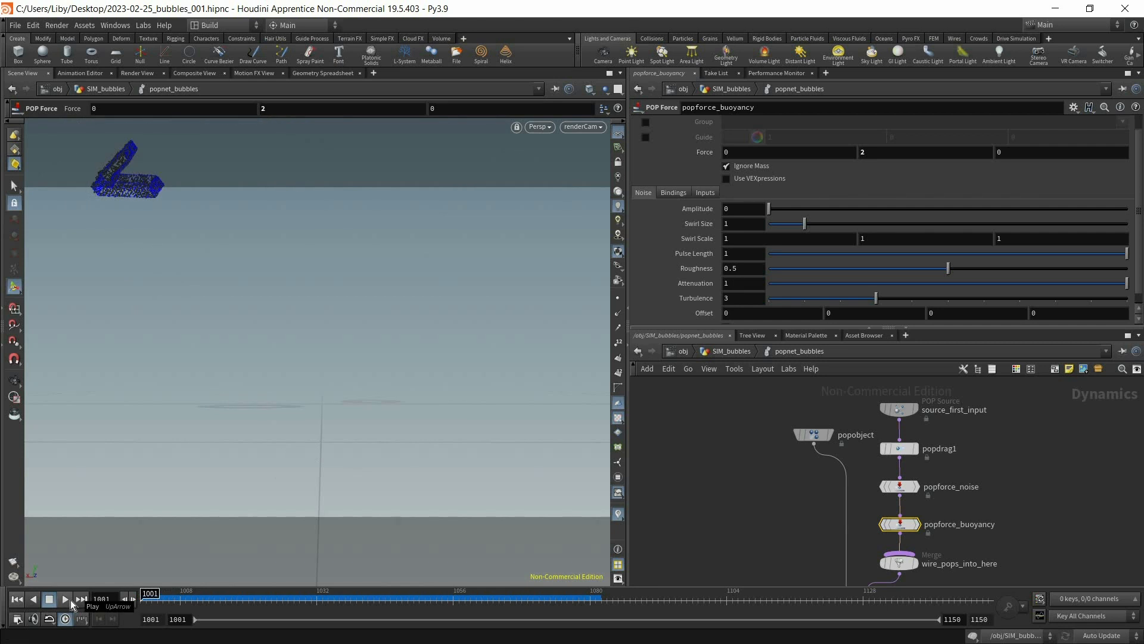
click(66, 599)
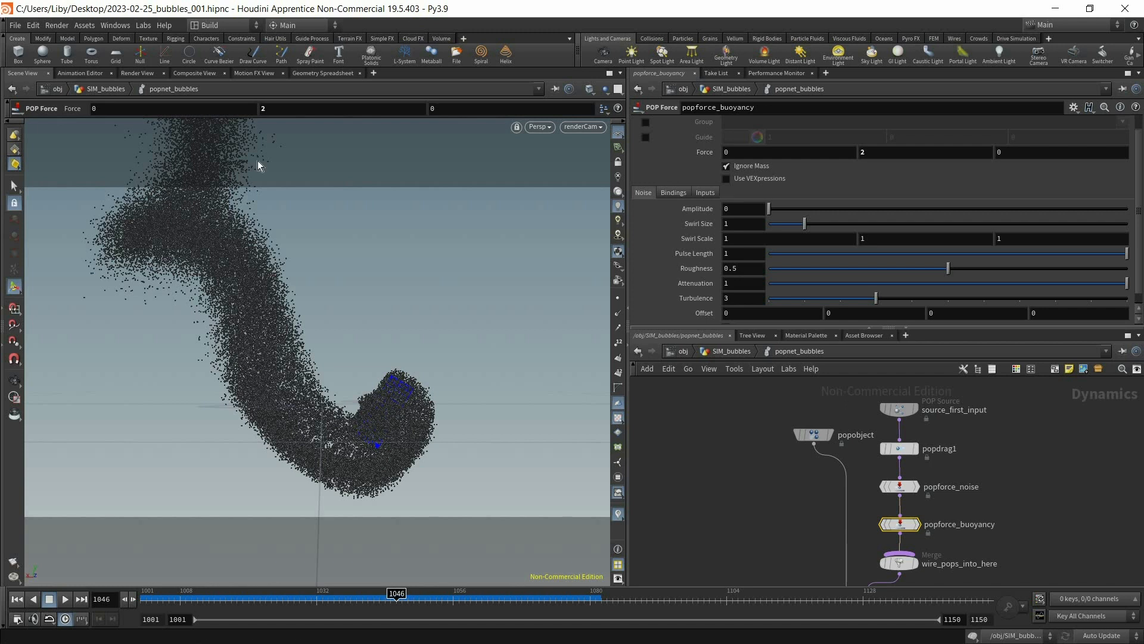
drag(170, 599, 145, 599)
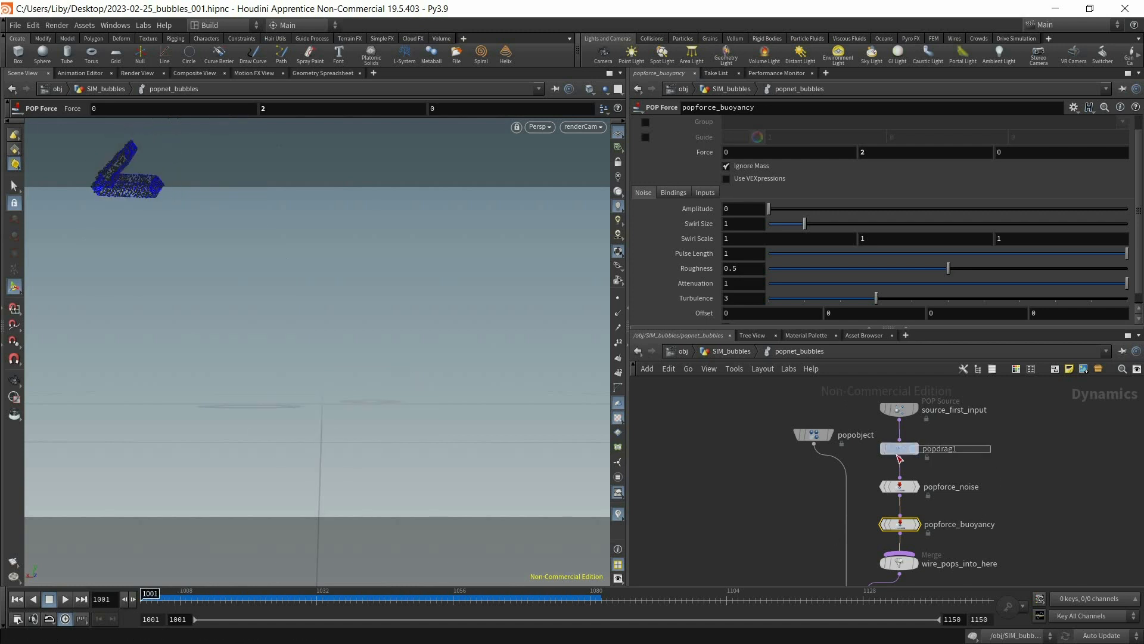
Copy the whole two-line VEXpression from the popdrag1 node.
click(899, 448)
click(796, 258)
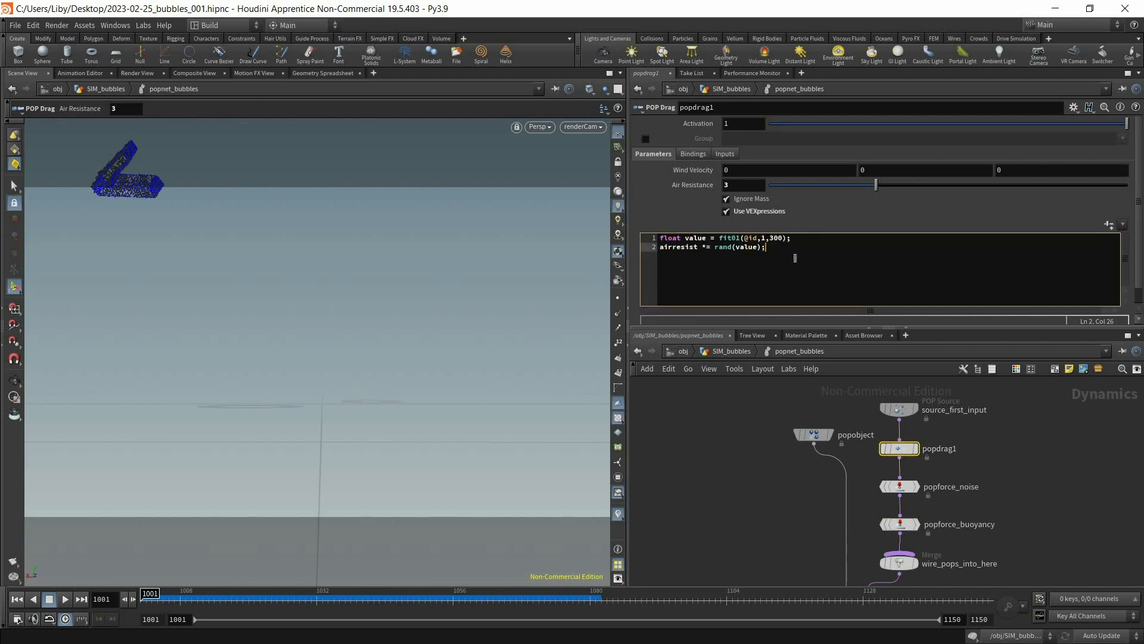
text(a)
key(ctrl+c)
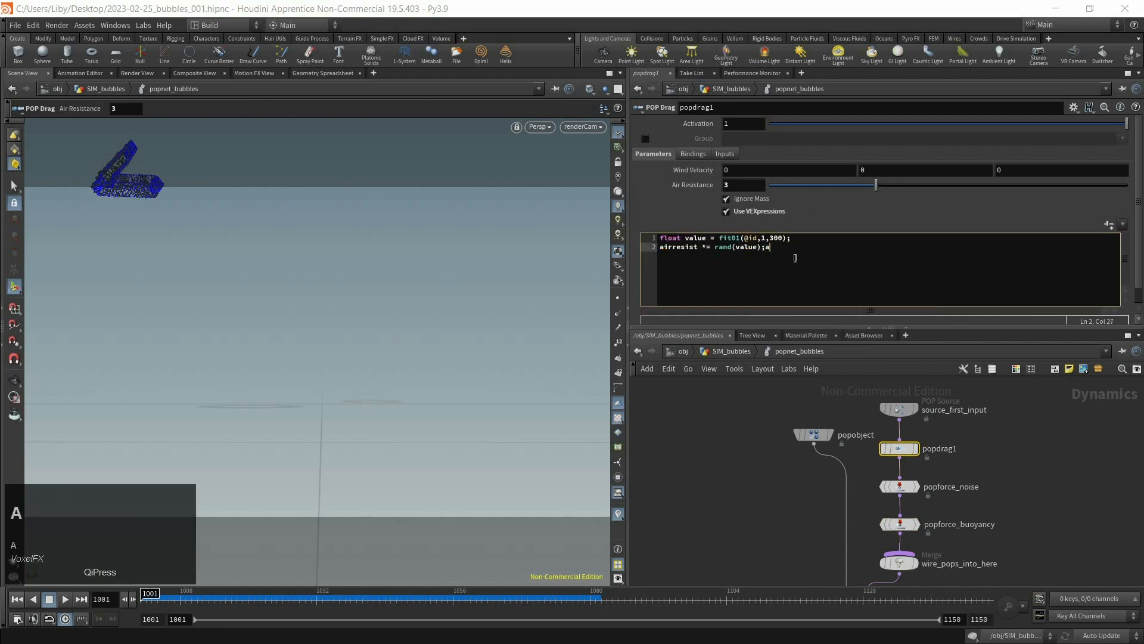
key(ctrl+a)
key(ctrl+c)
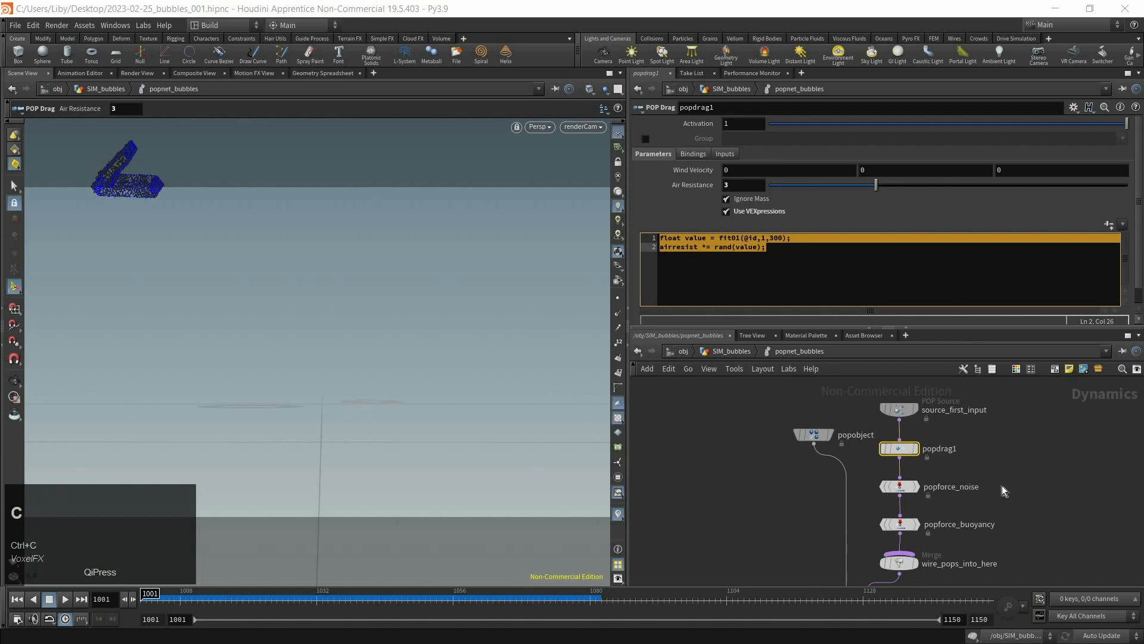
Enable VEXpressions for the force on popforce_buoyancy and paste the copied drag expression into its code field.
click(899, 524)
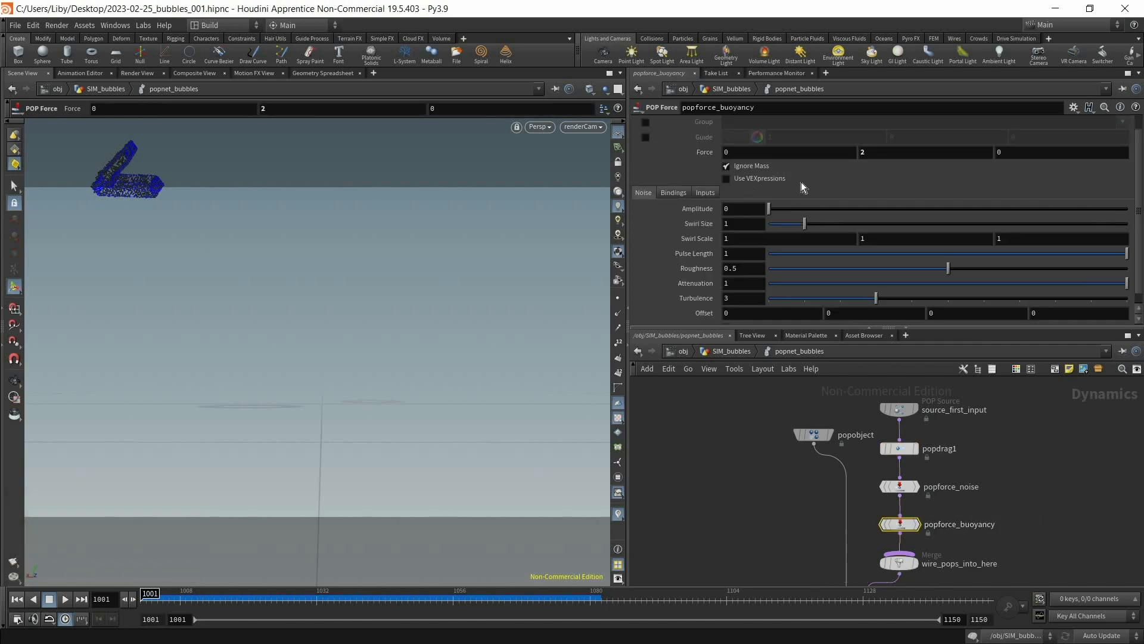
scroll(720, 176, up, 1)
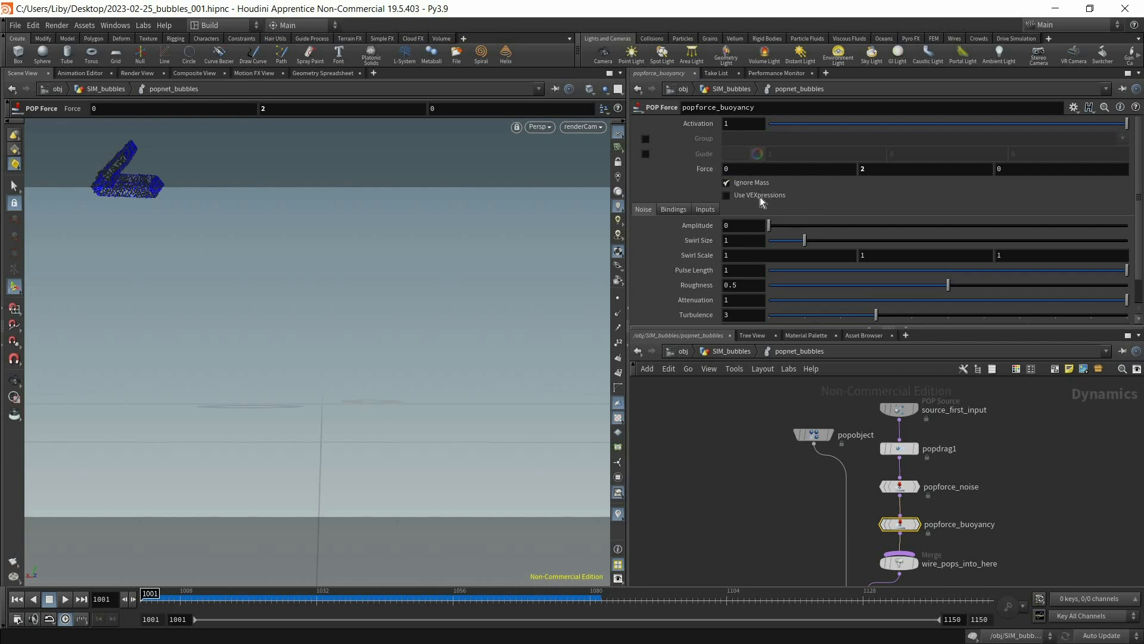
click(760, 197)
scroll(1139, 250, down, 1)
scroll(1139, 250, down, 5)
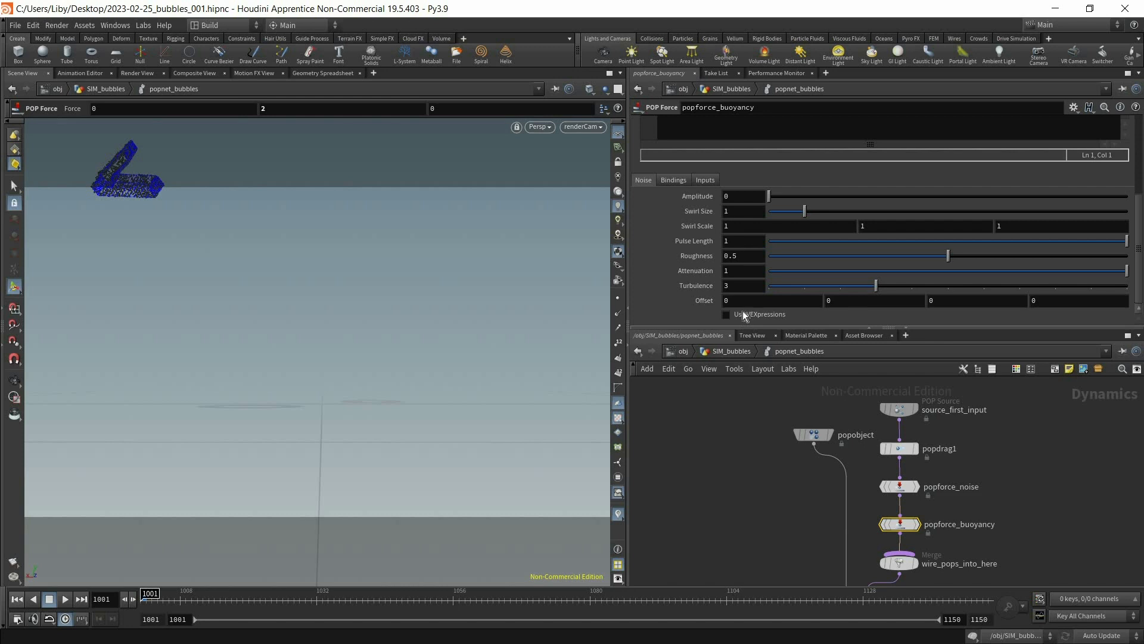
scroll(1138, 244, up, 8)
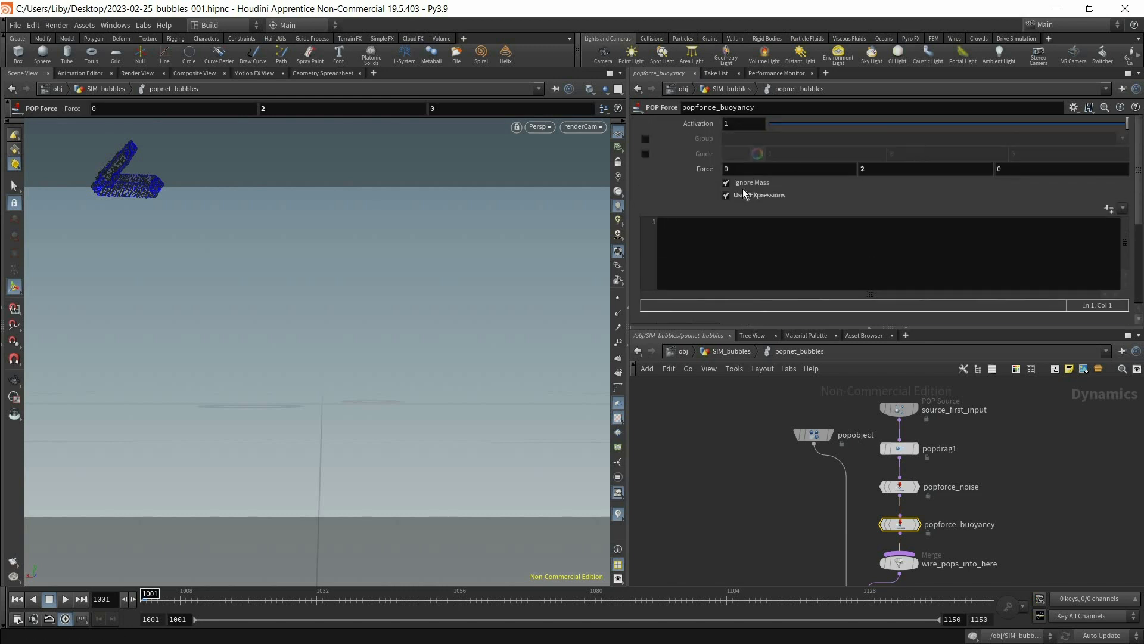
click(758, 264)
key(ctrl+v)
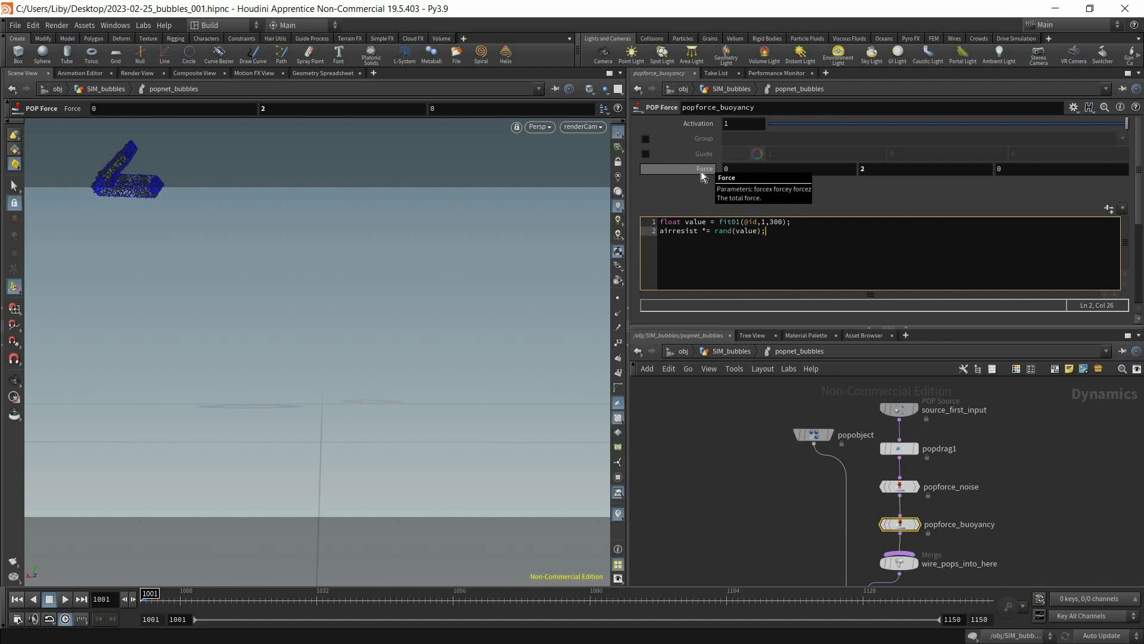
Replace airresist with force.y in the second line of the pasted expression so it reads force.y *= rand(value);.
double_click(670, 232)
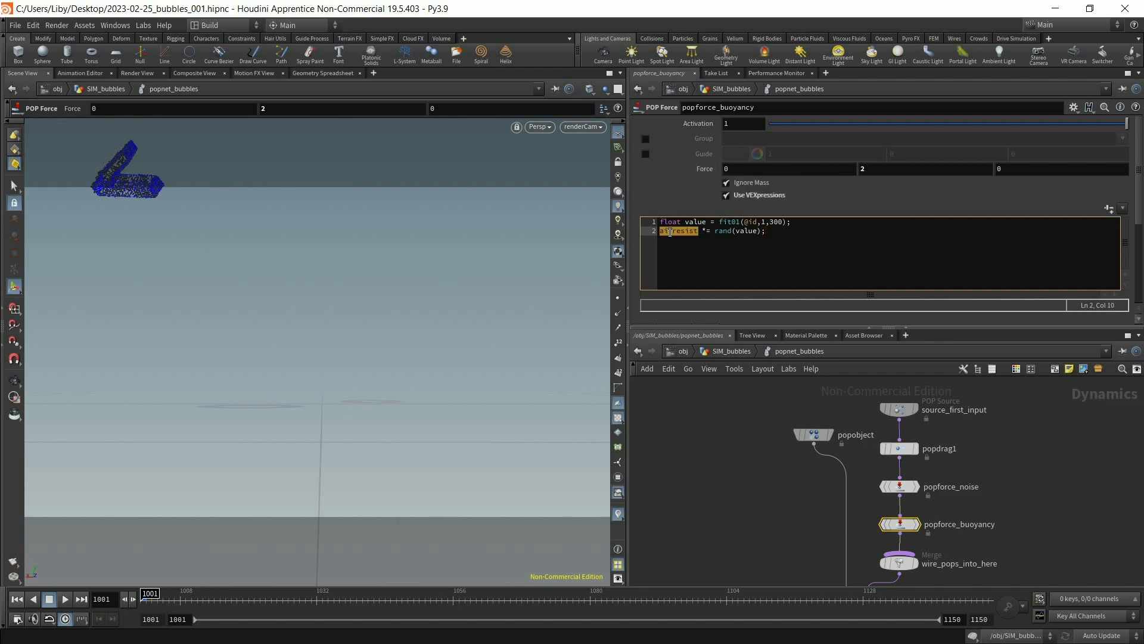
text(force)
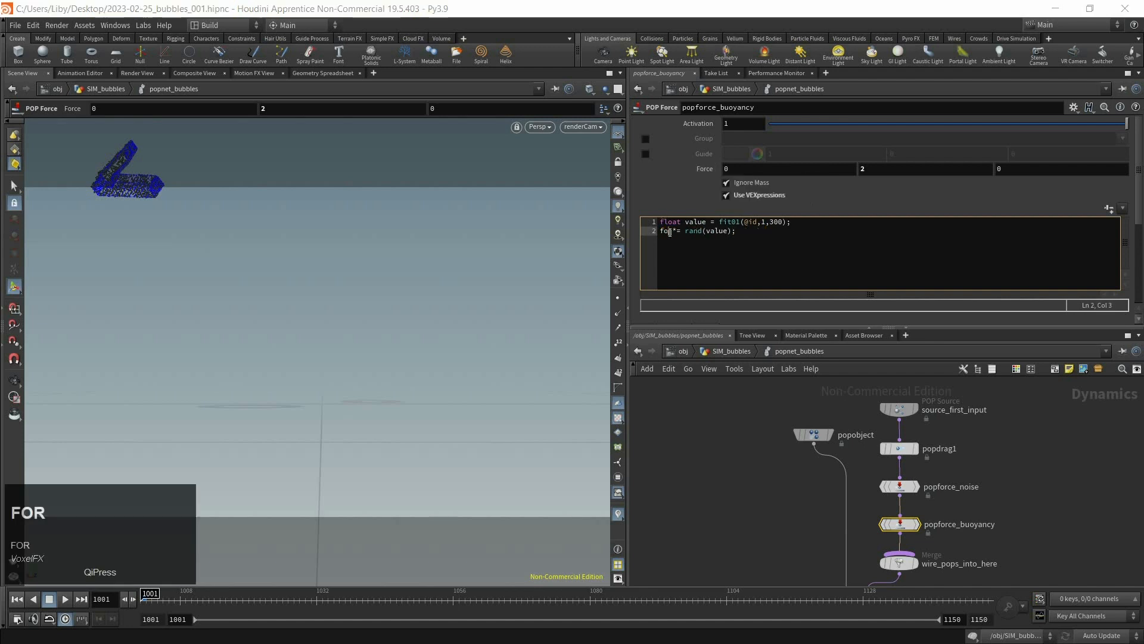
text(.y)
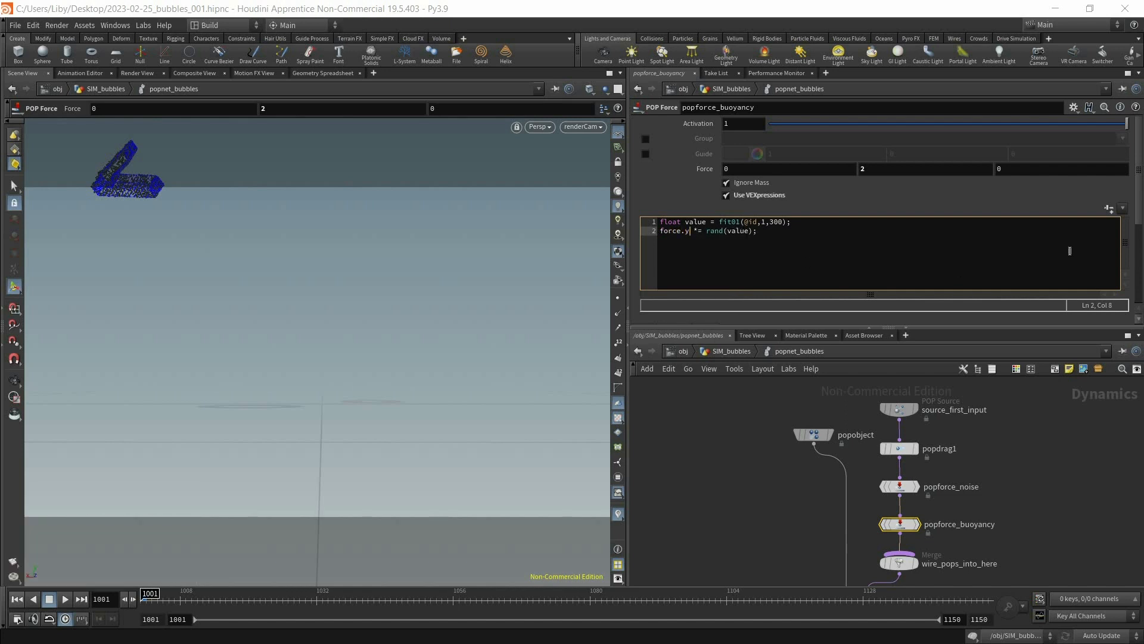
Play the simulation to check the randomized buoyancy force, and return to frame 1001.
click(65, 598)
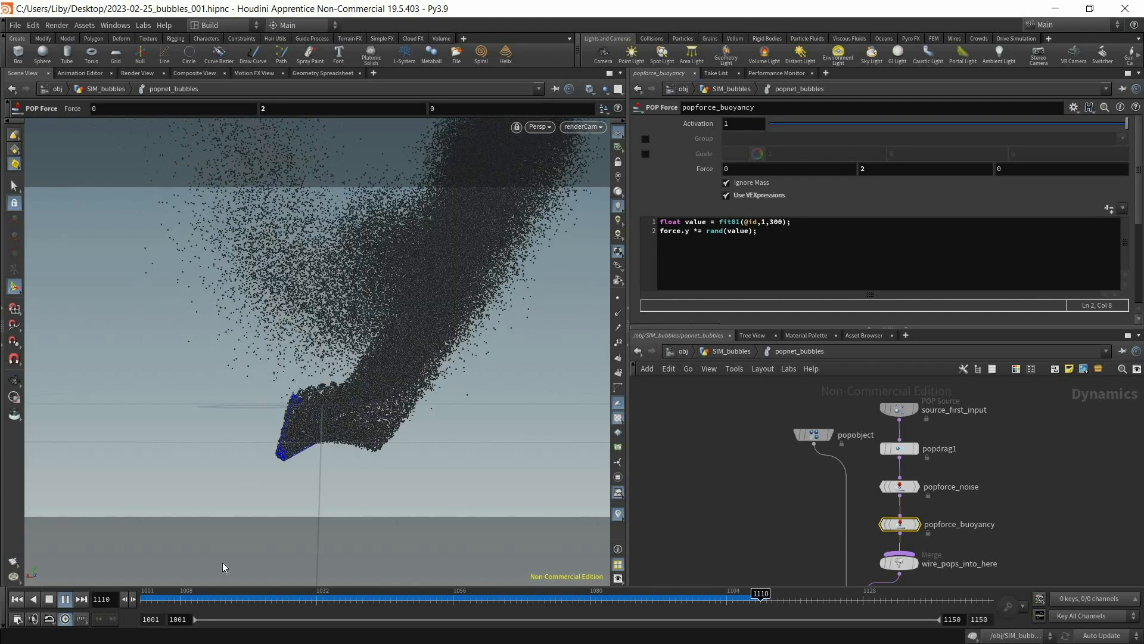
click(65, 599)
click(18, 599)
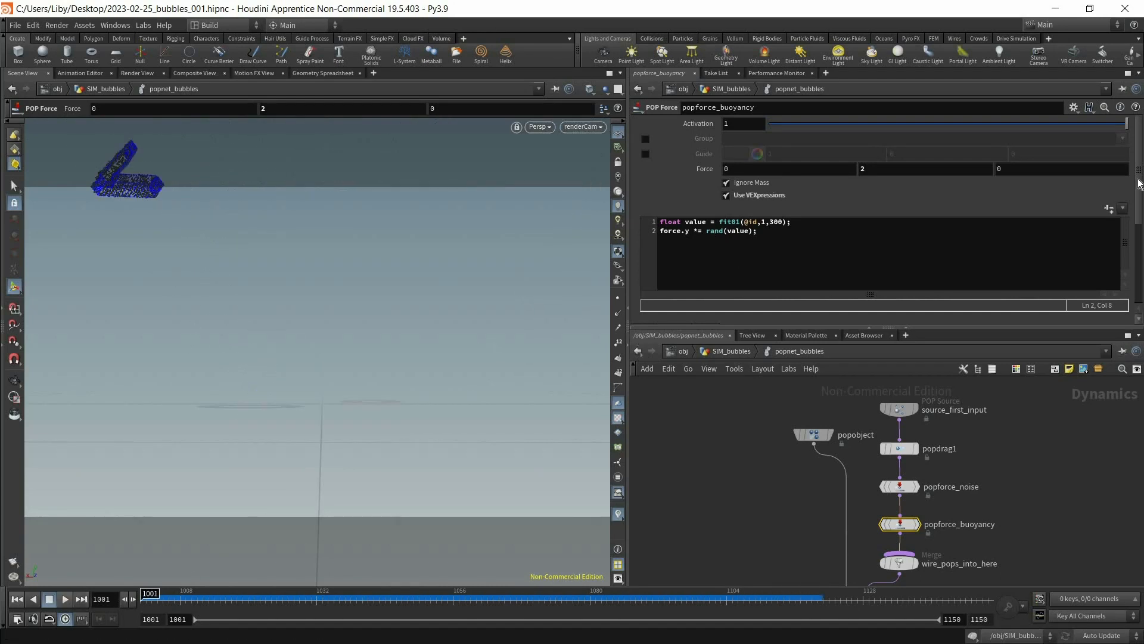
Set the noise amplitude of popforce_buoyancy to 3 and play the simulation briefly to check it.
scroll(1124, 268, down, 3)
scroll(1123, 272, down, 2)
click(728, 196)
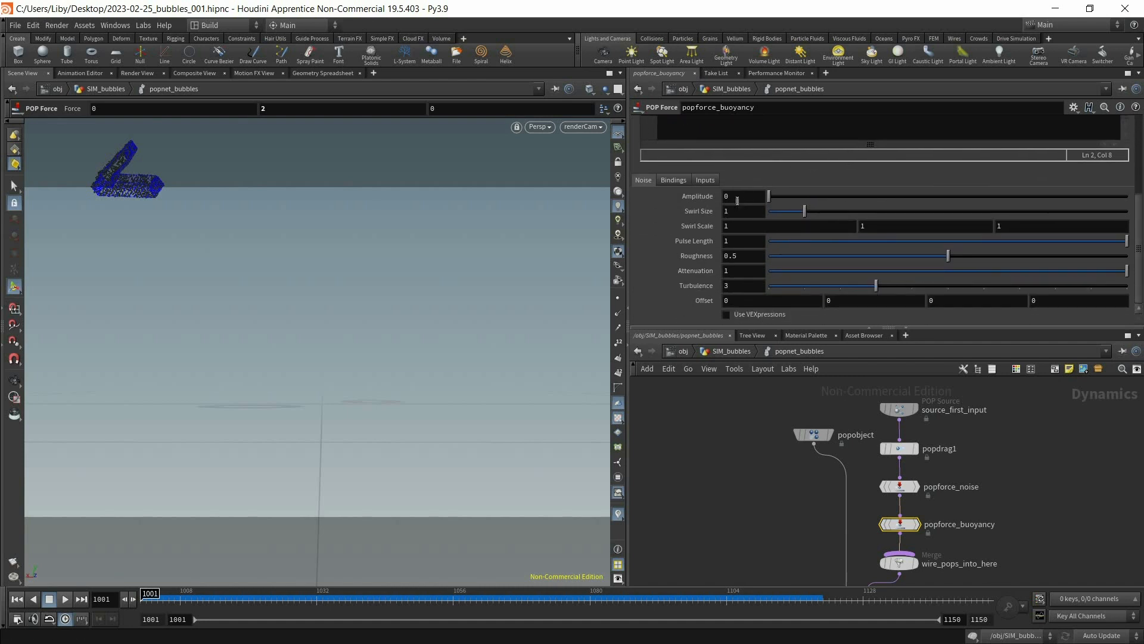
text(3)
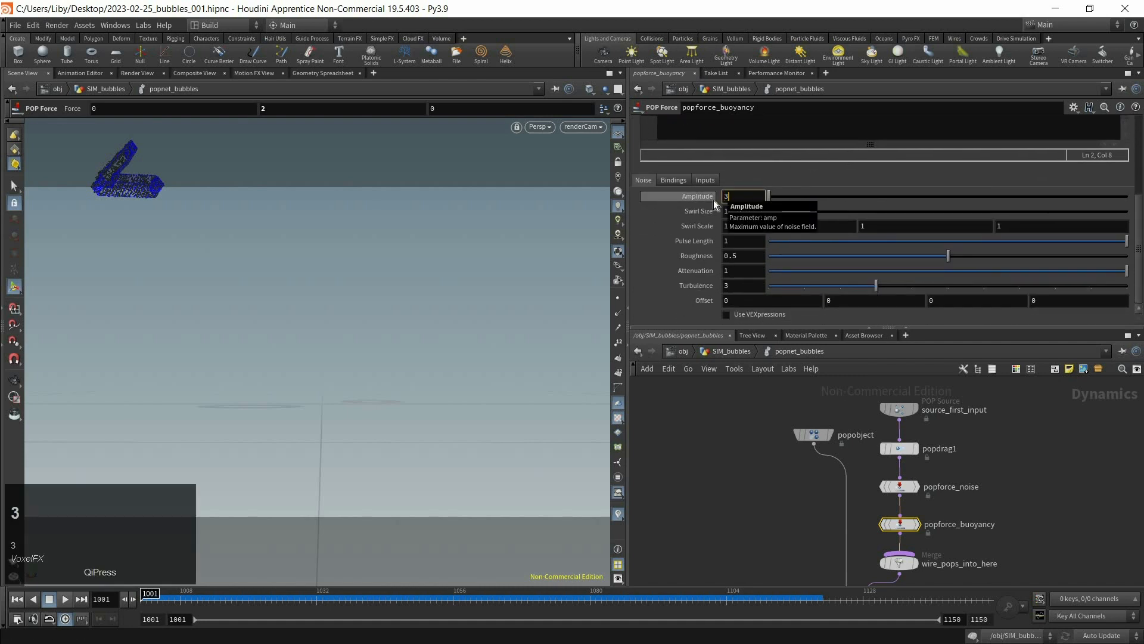
key(Return)
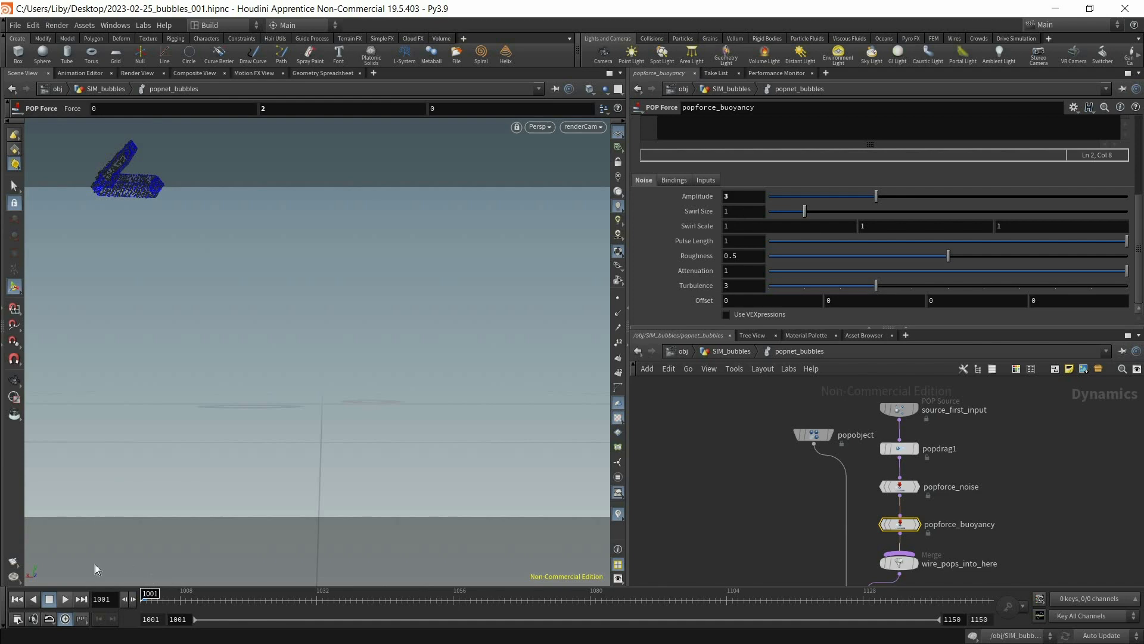
click(66, 599)
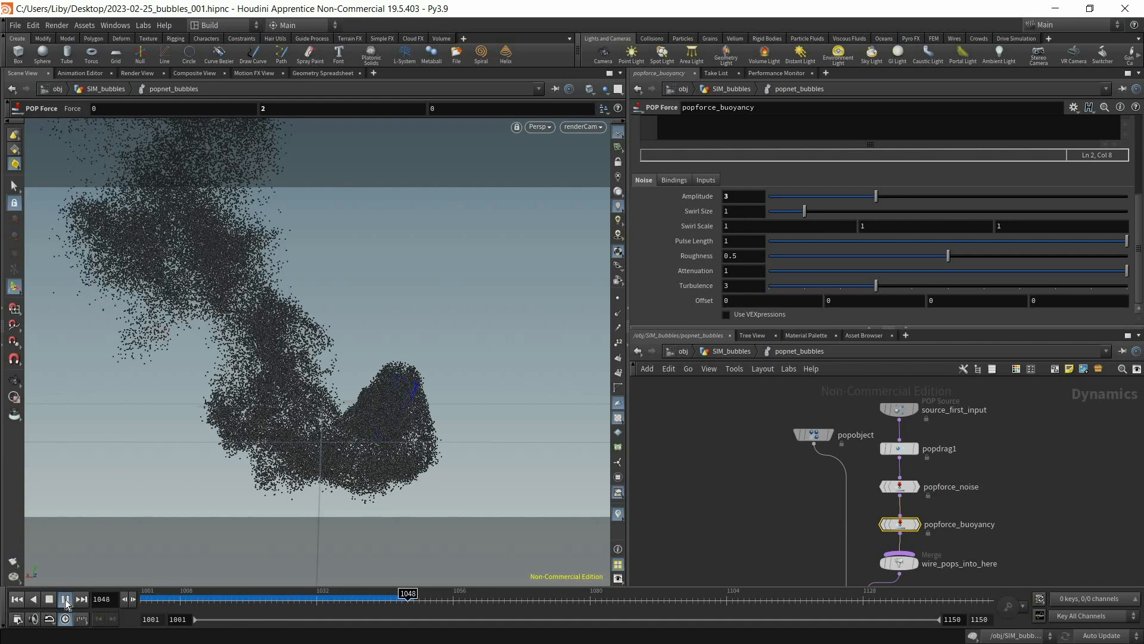
drag(168, 598, 143, 598)
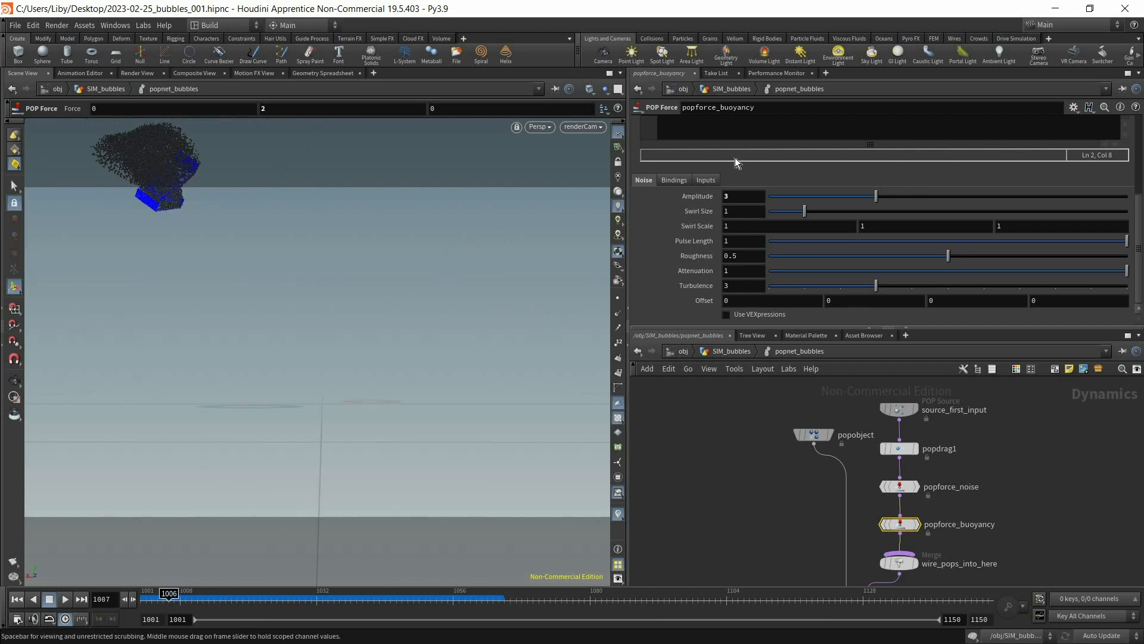
Set the popforce_buoyancy noise to a swirl size of 0.6 and a pulse length of 0.9.
drag(689, 211, 681, 213)
text(0.6)
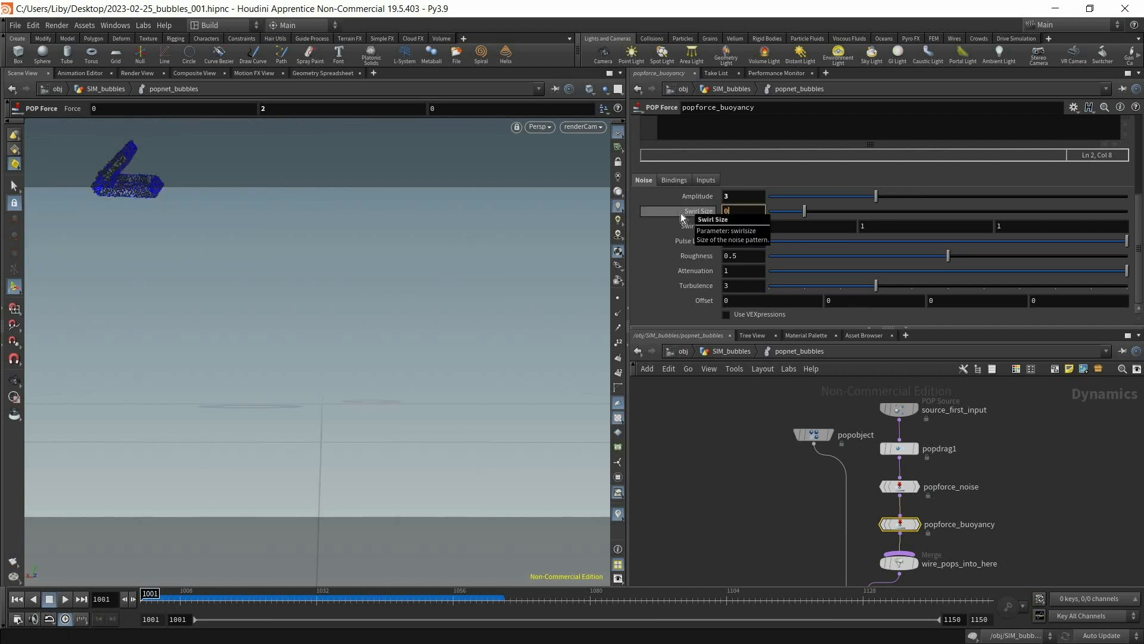
key(Return)
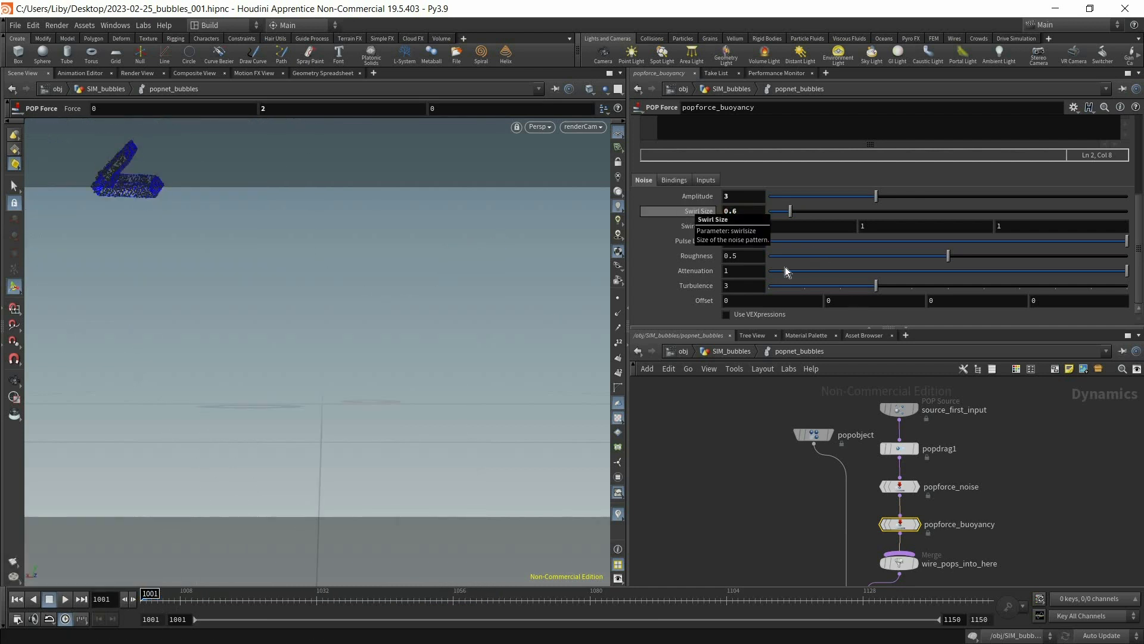
click(756, 256)
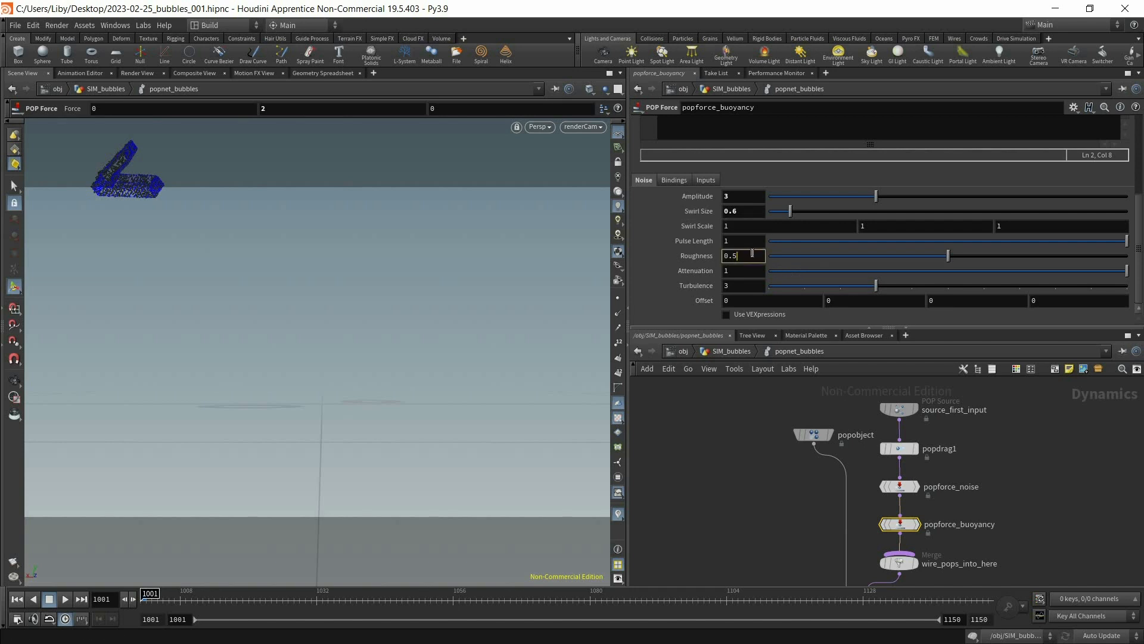
double_click(689, 239)
text(.9)
key(Return)
Play and scrub through the simulation to review the adjusted buoyancy noise, and return to frame 1001.
click(65, 600)
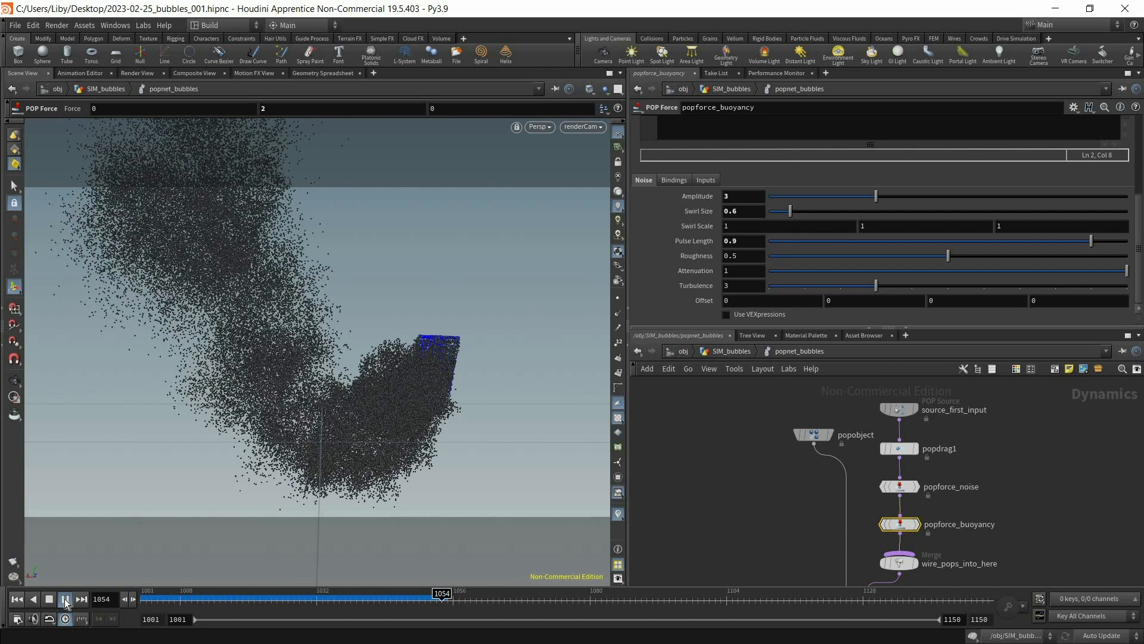
drag(179, 602, 442, 597)
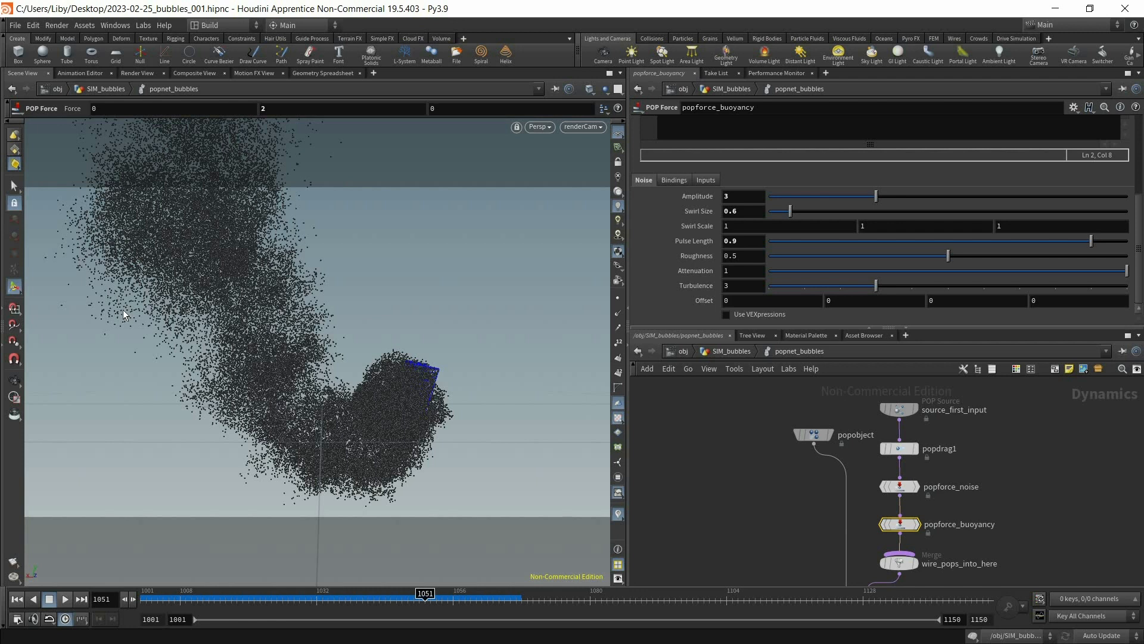
drag(227, 600, 141, 600)
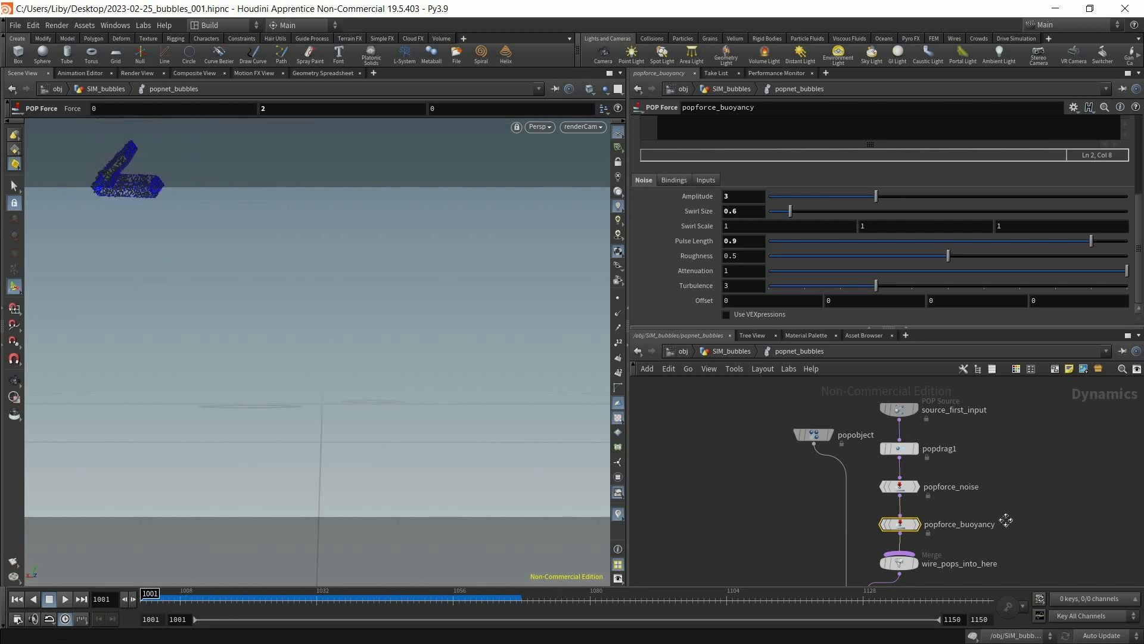
middle_drag(1005, 520, 978, 463)
middle_drag(851, 433, 831, 388)
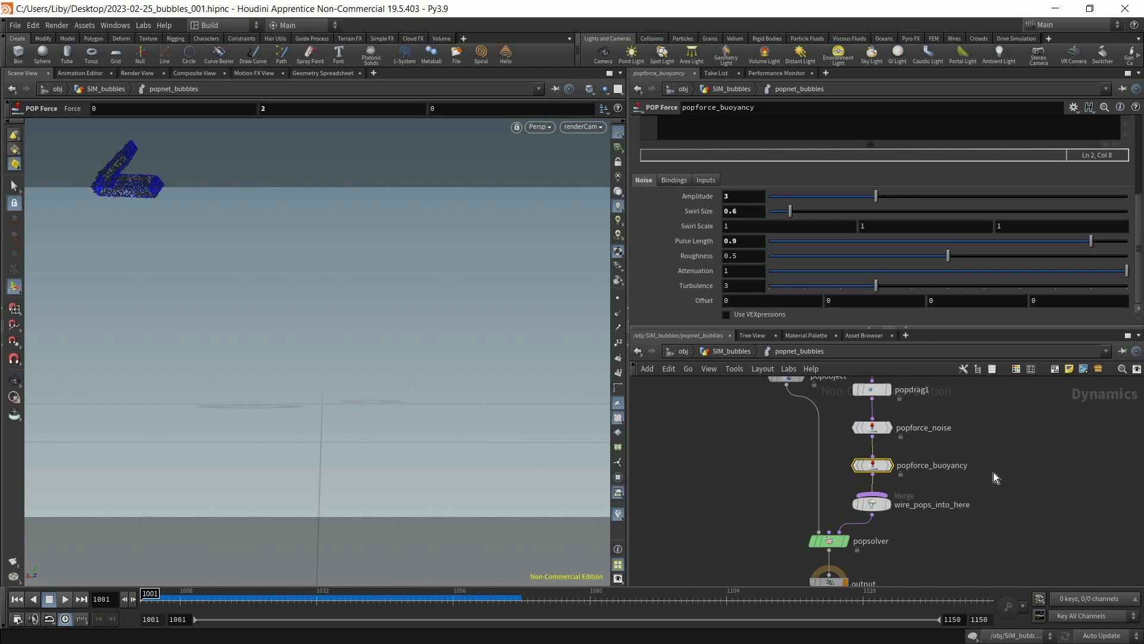
Add a POP Fluid node and insert it between popforce_buoyancy and wire_pops_into_here.
key(Tab)
text(popfl)
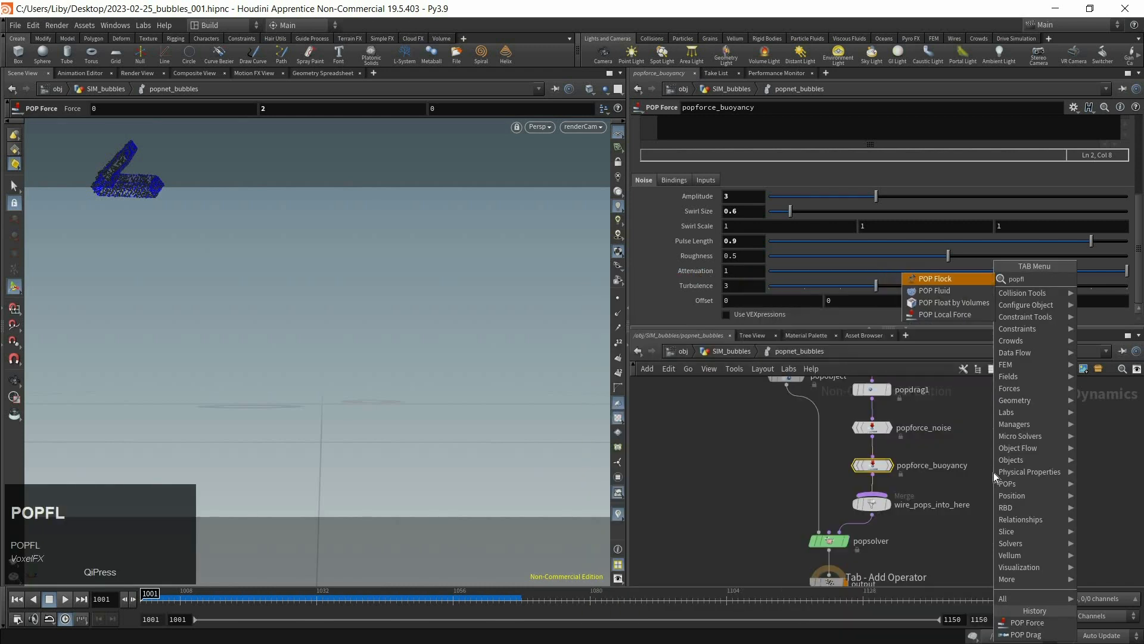
key(Down)
key(Return)
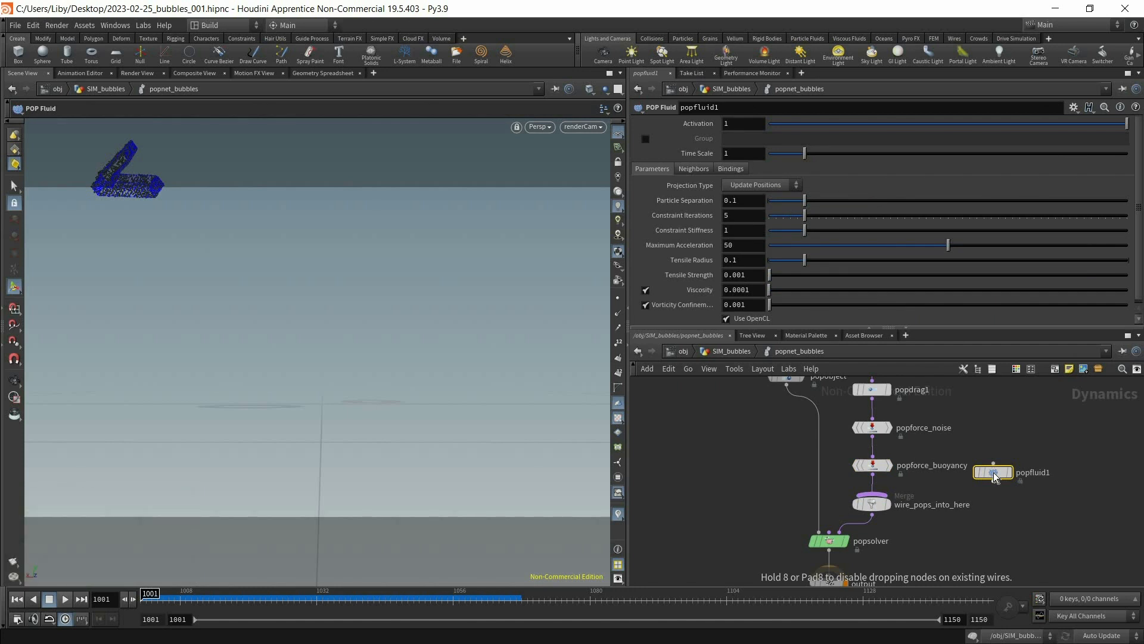
drag(998, 476, 878, 490)
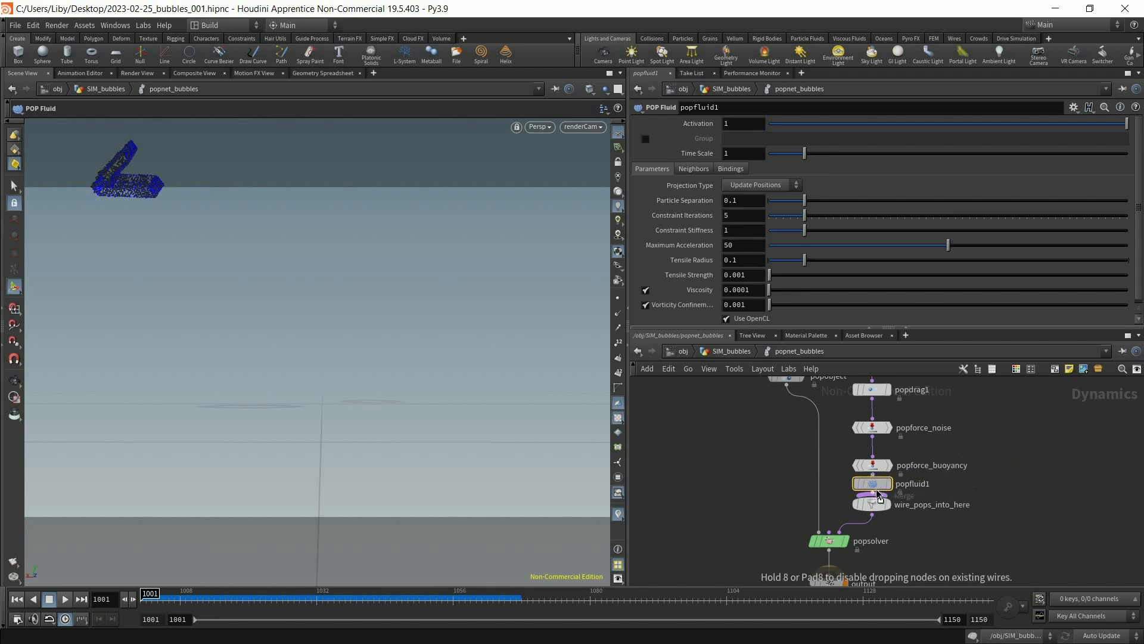
Play the simulation to inspect the POP Fluid effect from another angle, then restore the renderCam view and return to frame 1001.
click(65, 600)
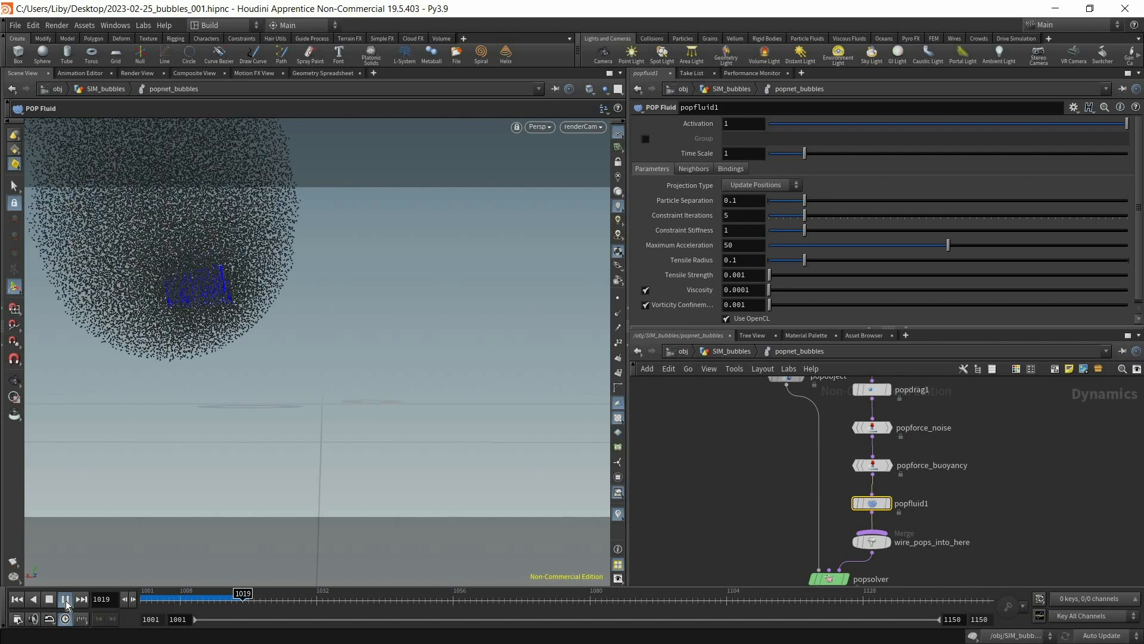
click(66, 599)
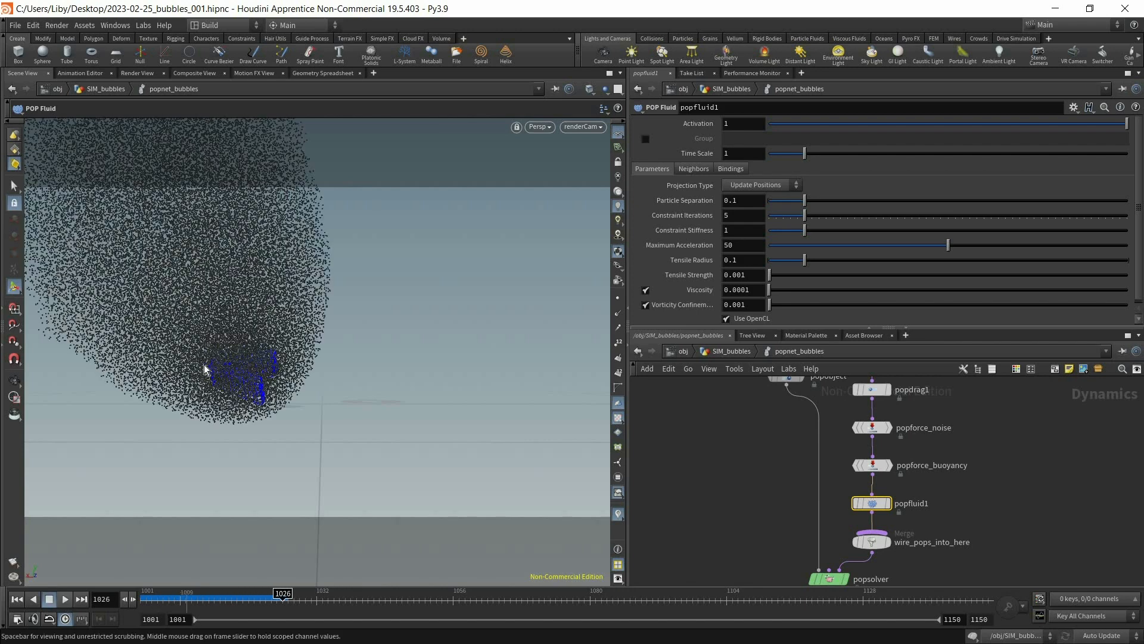
alt+right_drag(231, 204, 168, 362)
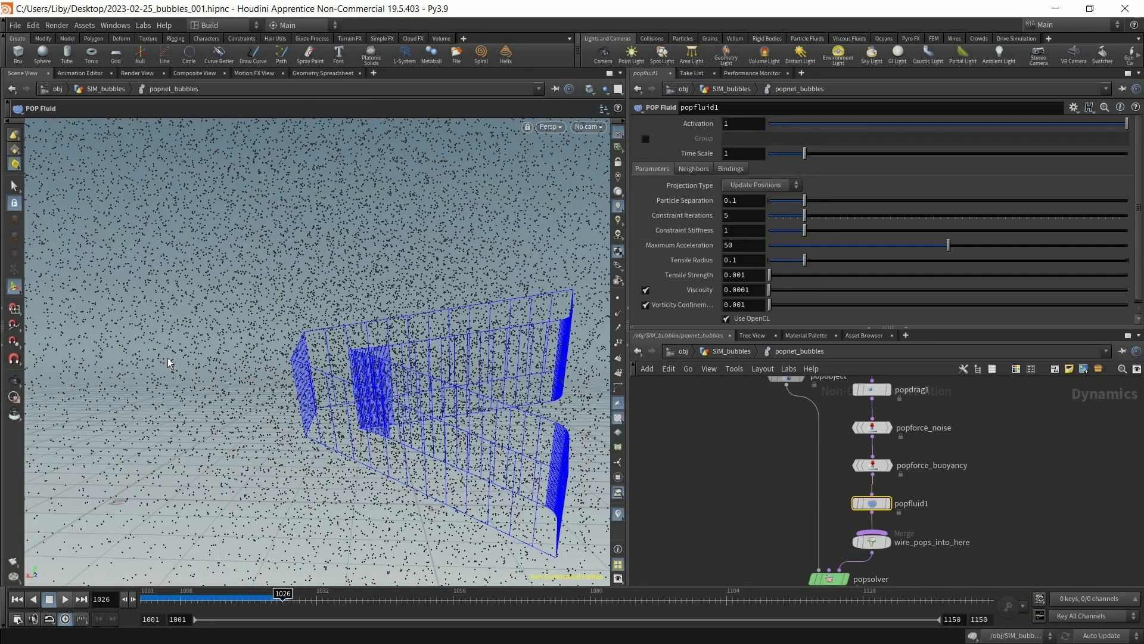
click(588, 126)
click(649, 184)
mouse_move(174, 605)
mouse_down()
mouse_move(153, 606)
mouse_move(243, 612)
mouse_move(147, 613)
mouse_move(254, 618)
mouse_move(147, 618)
mouse_up()
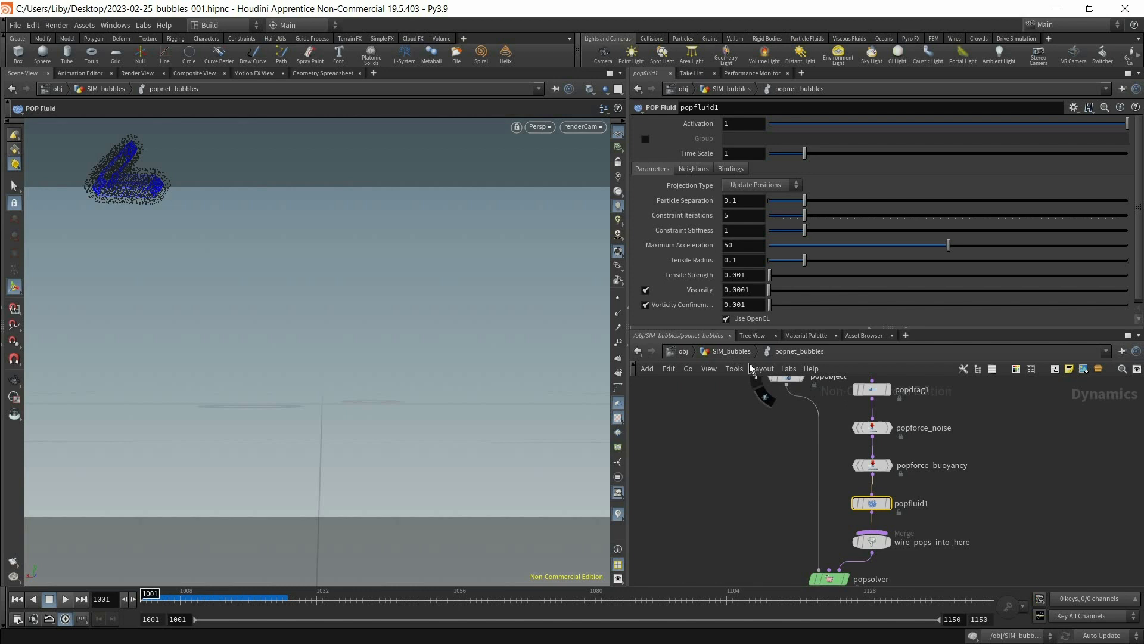
Go back up to the SIM_bubbles network and add a Sphere node beside popnet_bubbles.
click(732, 351)
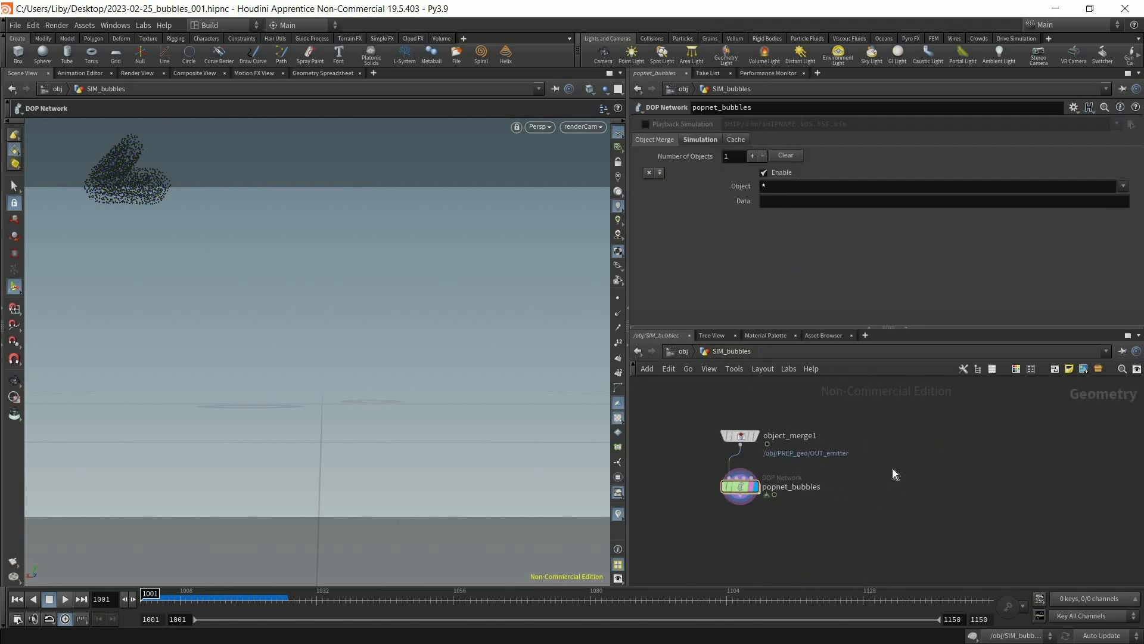
key(Tab)
text(sohe)
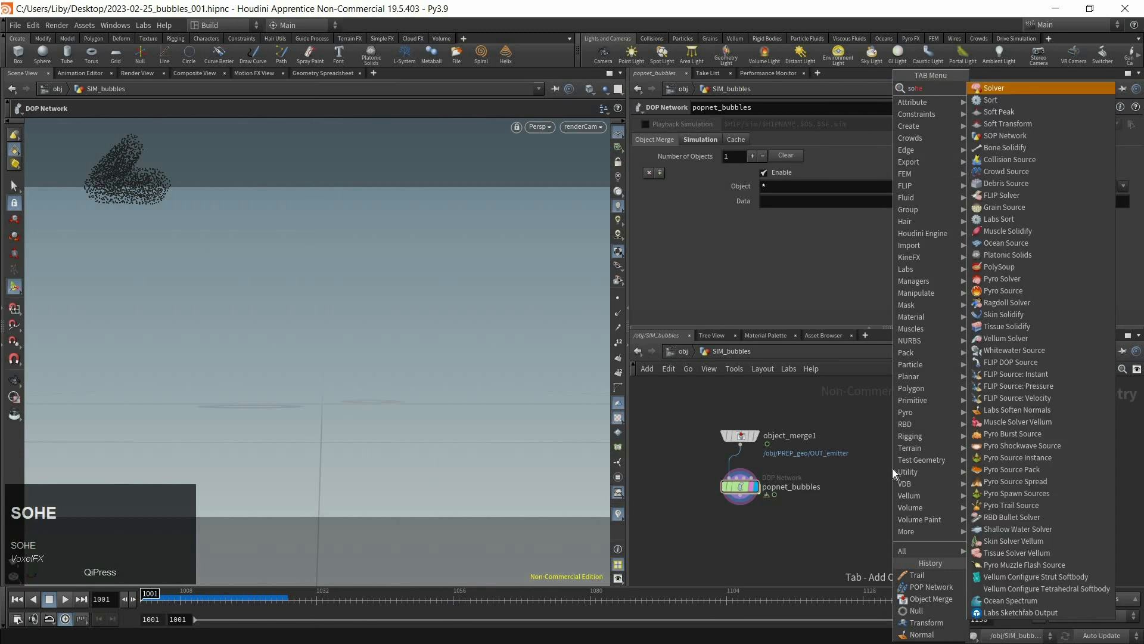
key(BackSpace)
key(BackSpace)
key(BackSpace)
text(phere)
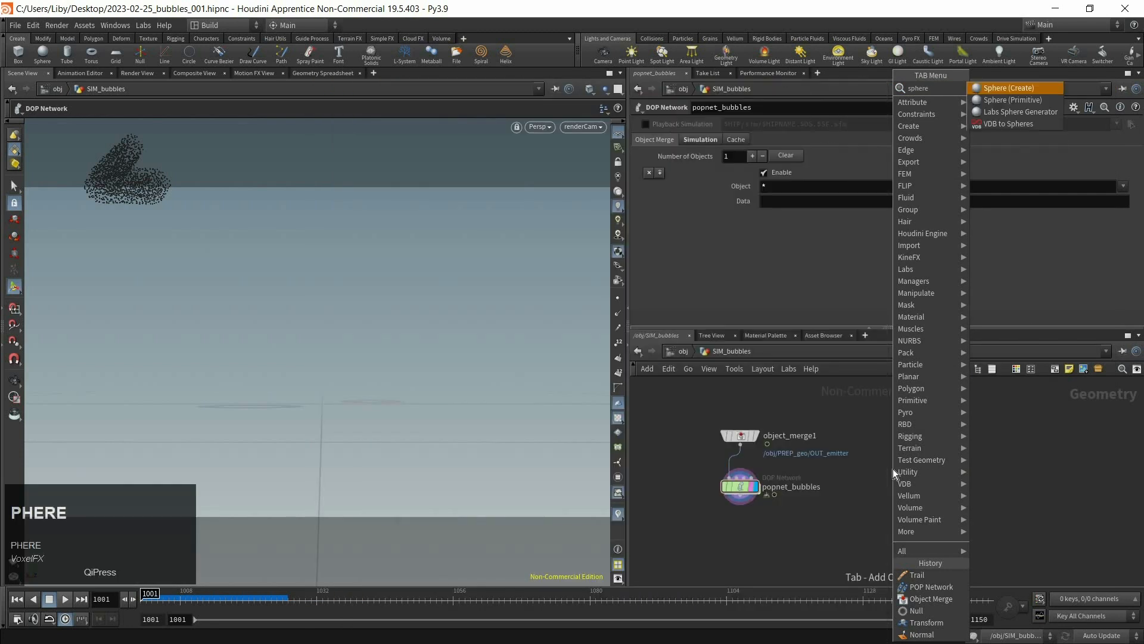
key(Return)
click(893, 470)
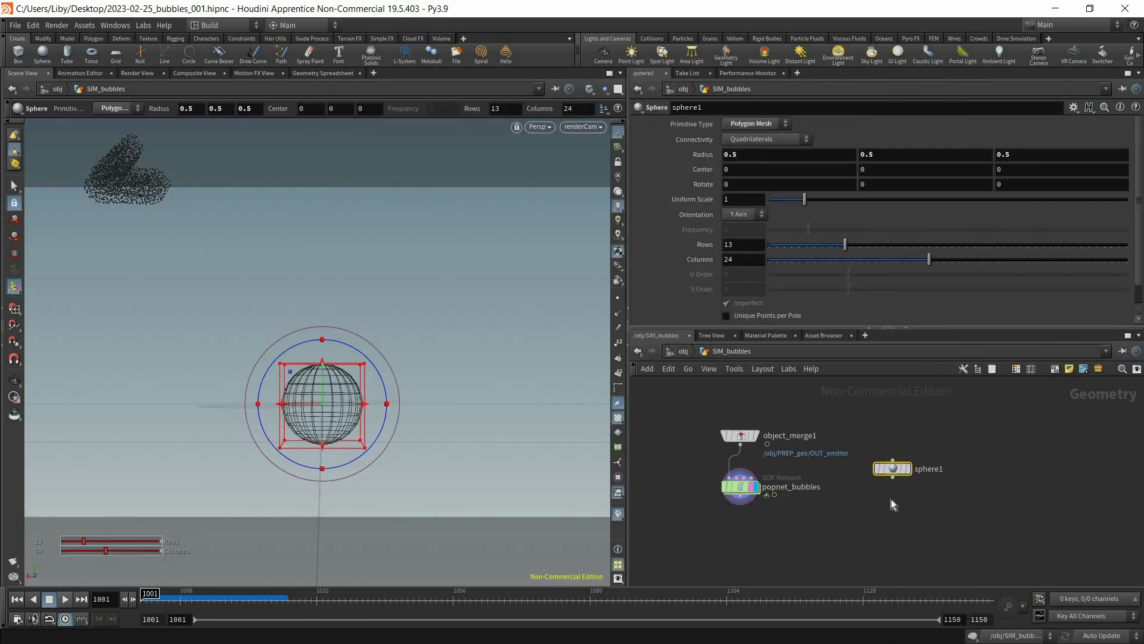
Add a POP Network below sphere1, with the sphere as its first input.
key(Tab)
text(popnet)
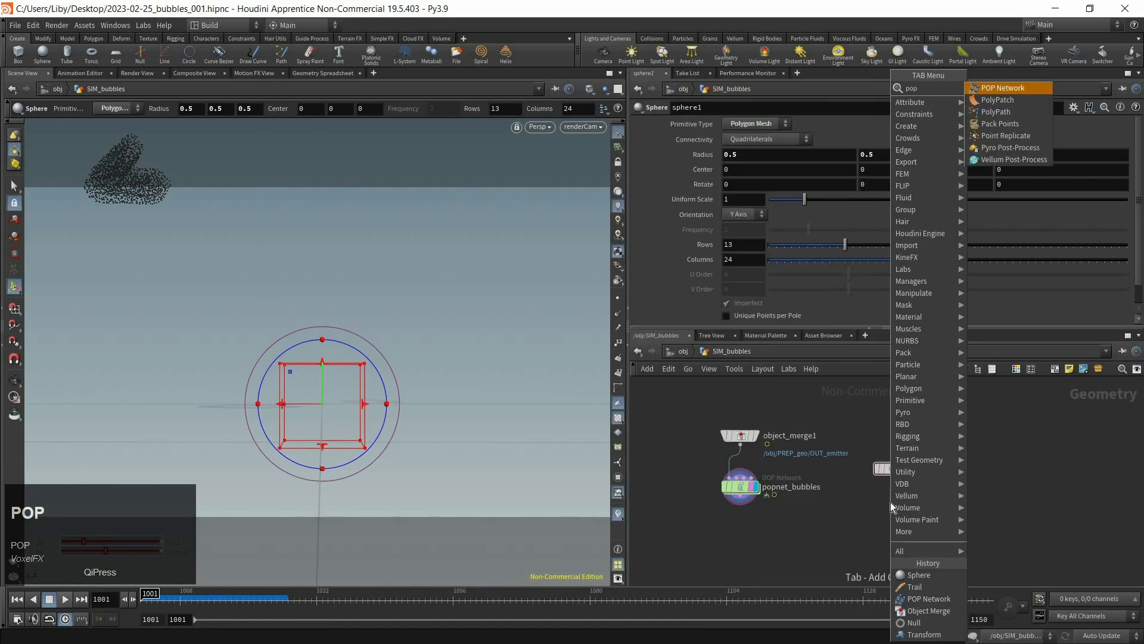
key(Return)
click(890, 502)
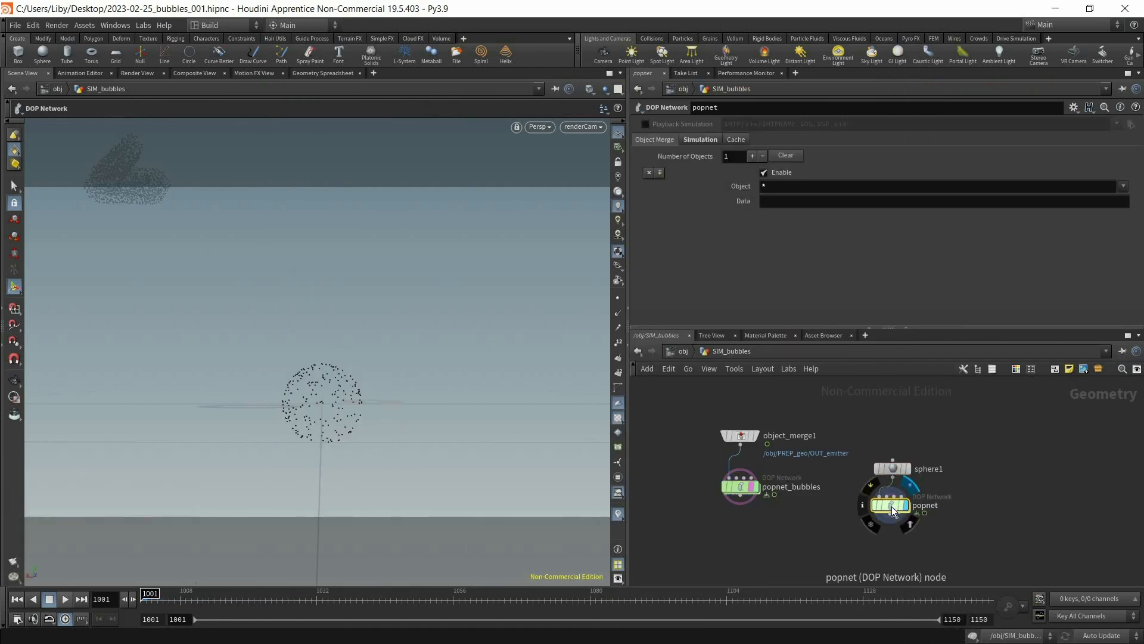
Enter the new popnet and add a Gravity Force between popsolver and output.
double_click(893, 505)
key(Tab)
text(gran)
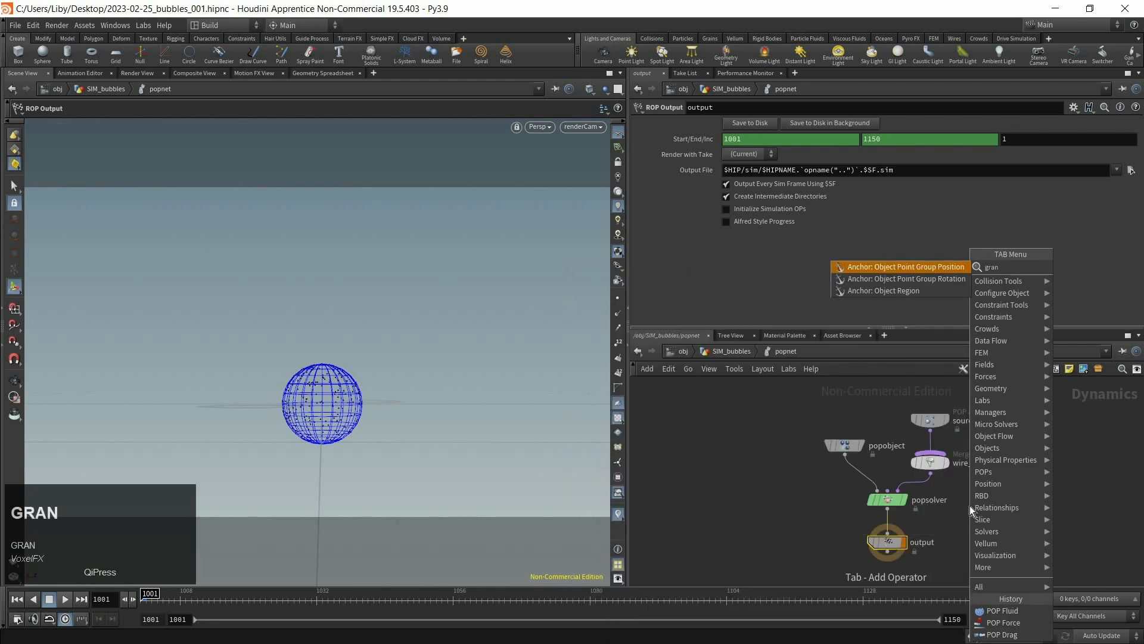
key(BackSpace)
key(BackSpace)
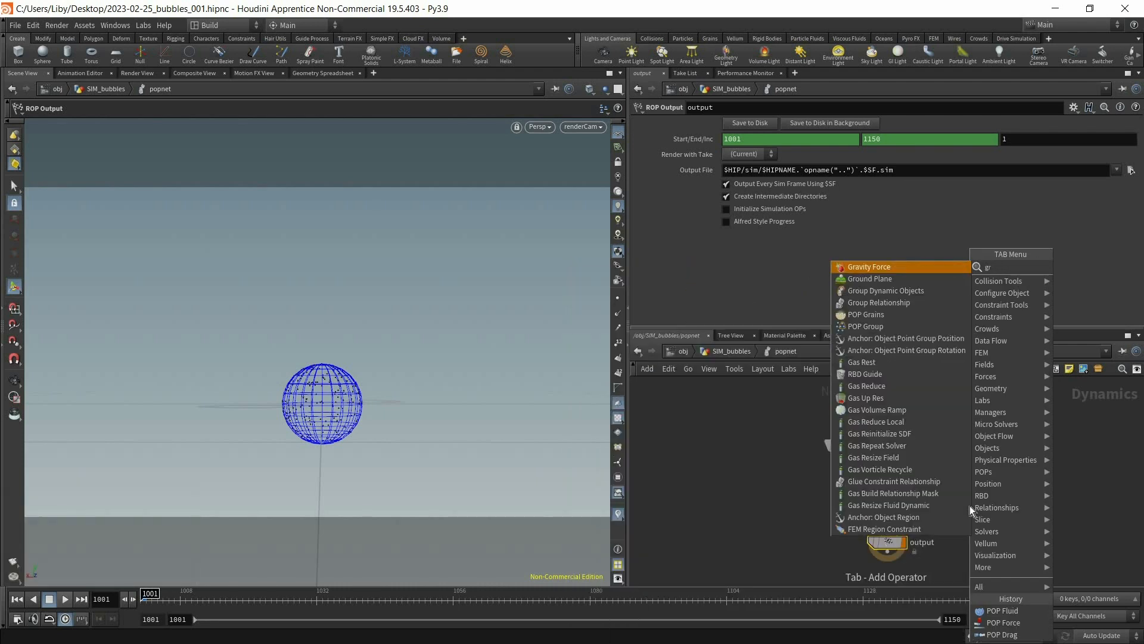
key(Return)
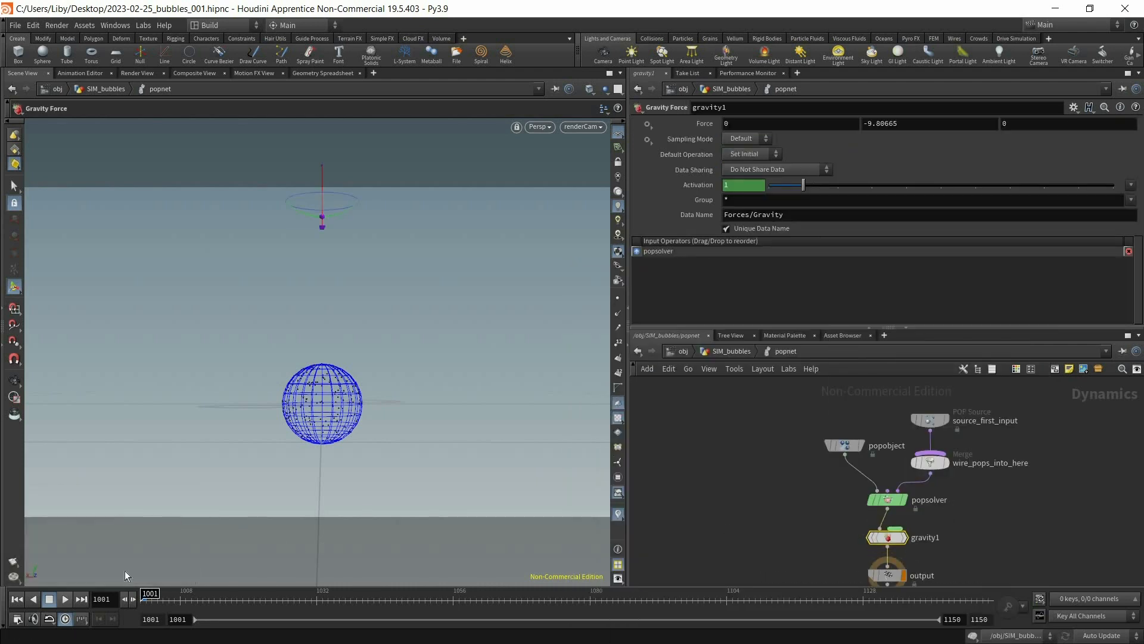
Play the sphere's particle simulation to check the gravity, reframe the view and return to frame 1001.
click(63, 600)
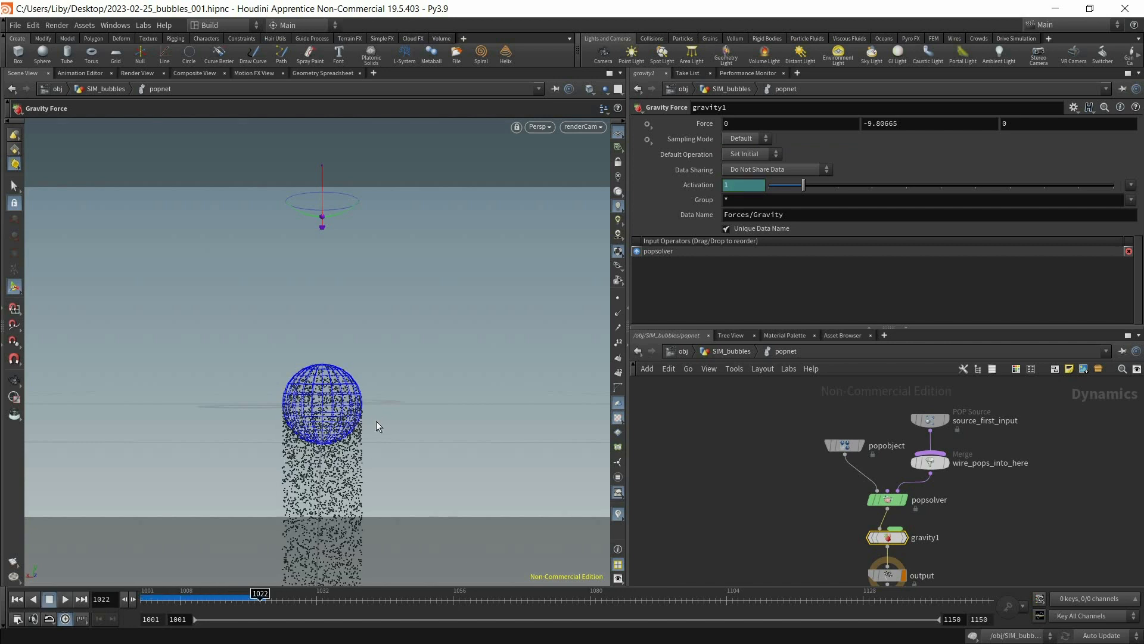
key(f)
click(226, 600)
key(ctrl+Up)
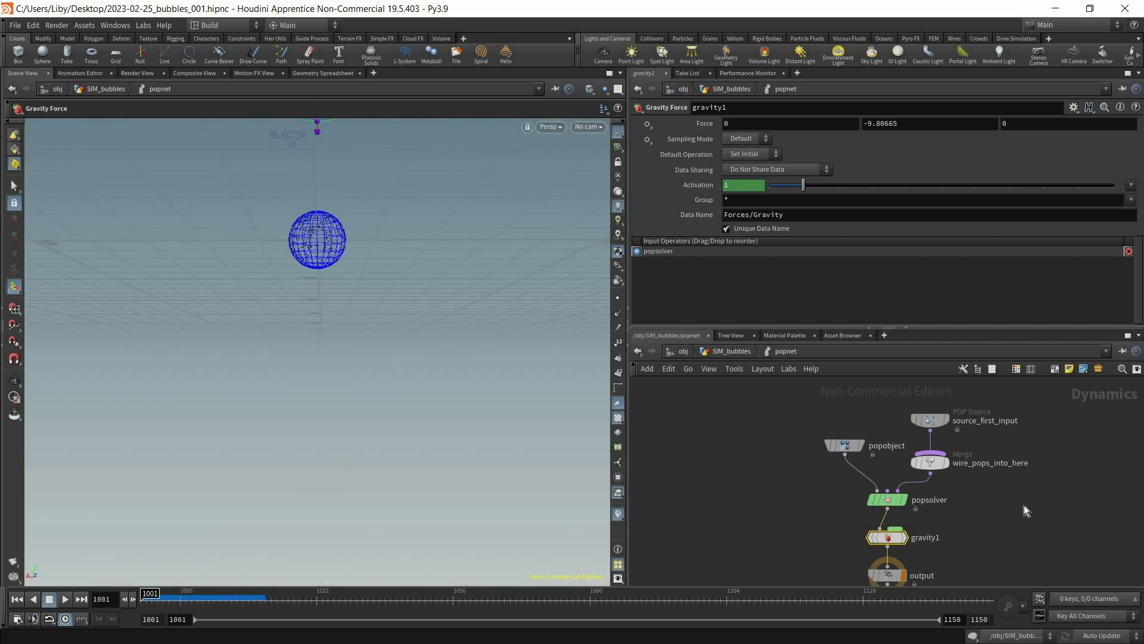
key(Tab)
text(popfl)
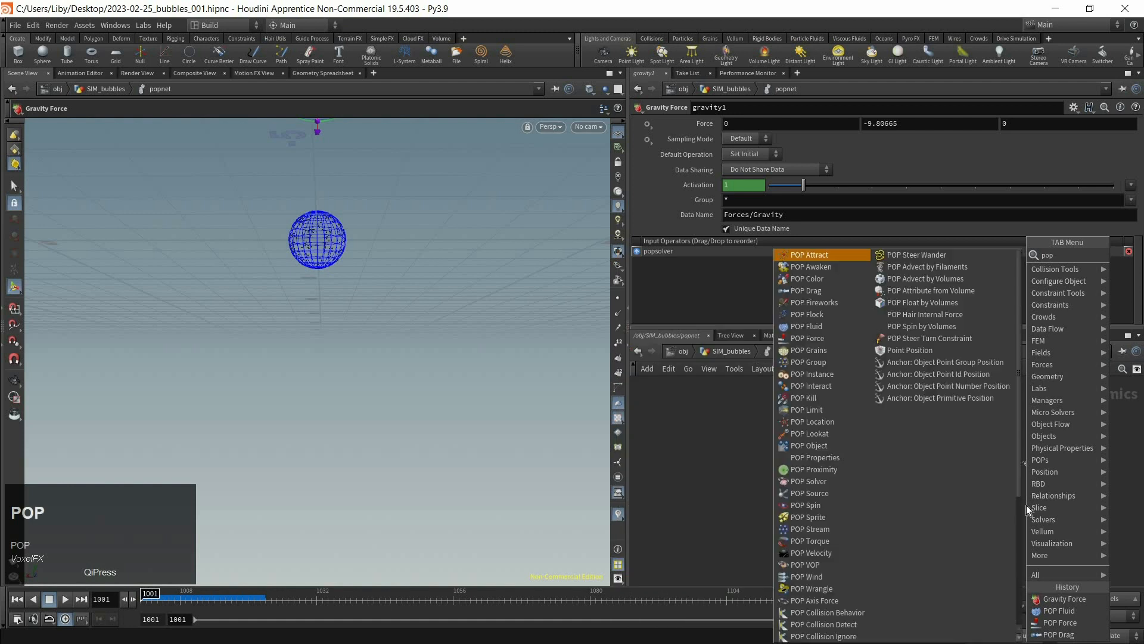
key(Return)
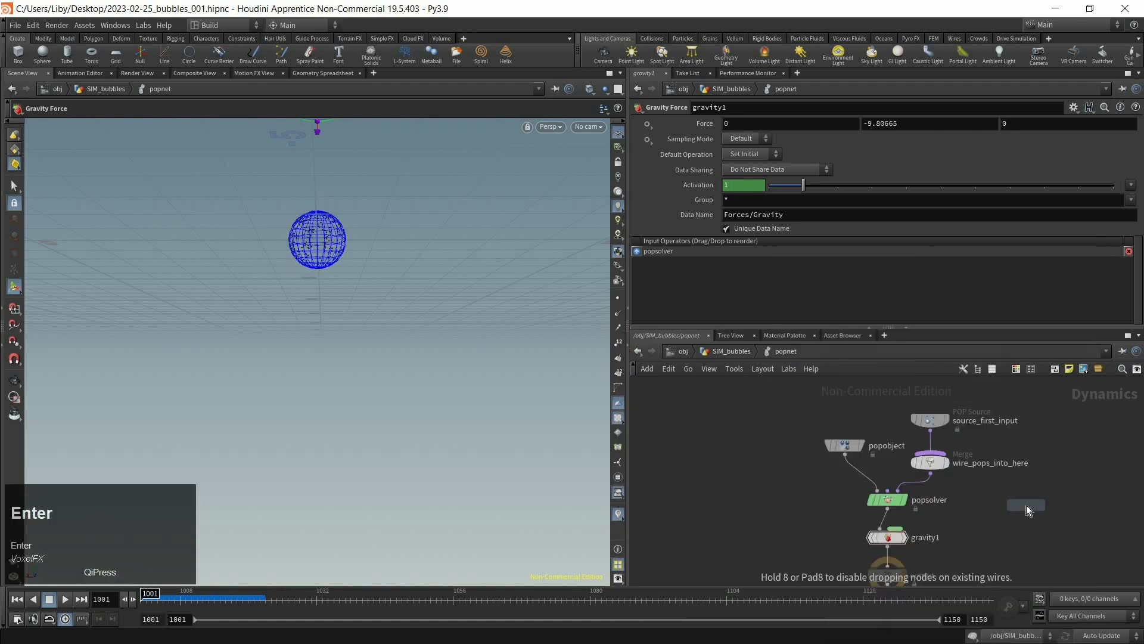
click(1026, 505)
Add a POP Fluid node between source_first_input and wire_pops_into_here in the sphere's popnet.
key(Tab)
text(popflu)
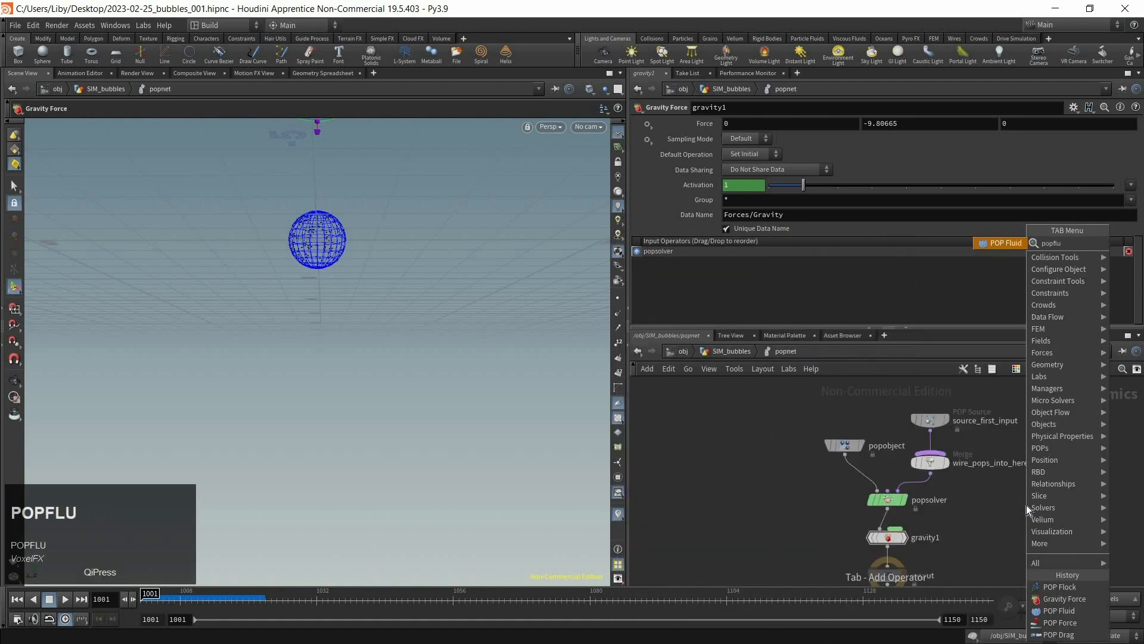
key(Return)
click(933, 442)
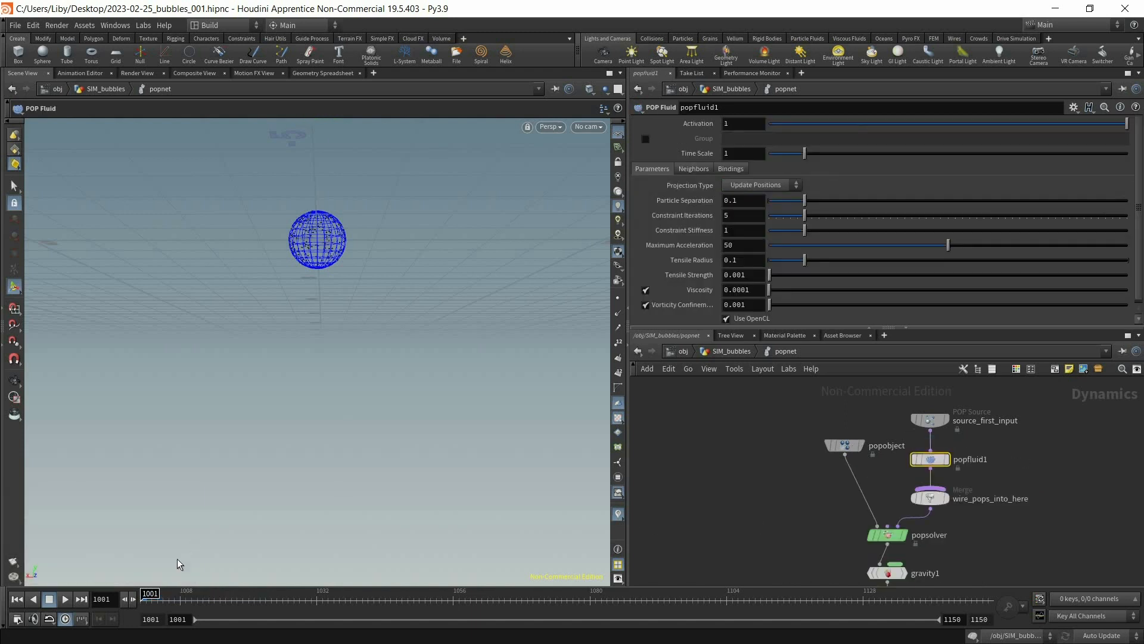
Play the falling particles with POP Fluid applied, inspect their clumping and return to frame 1001.
click(66, 599)
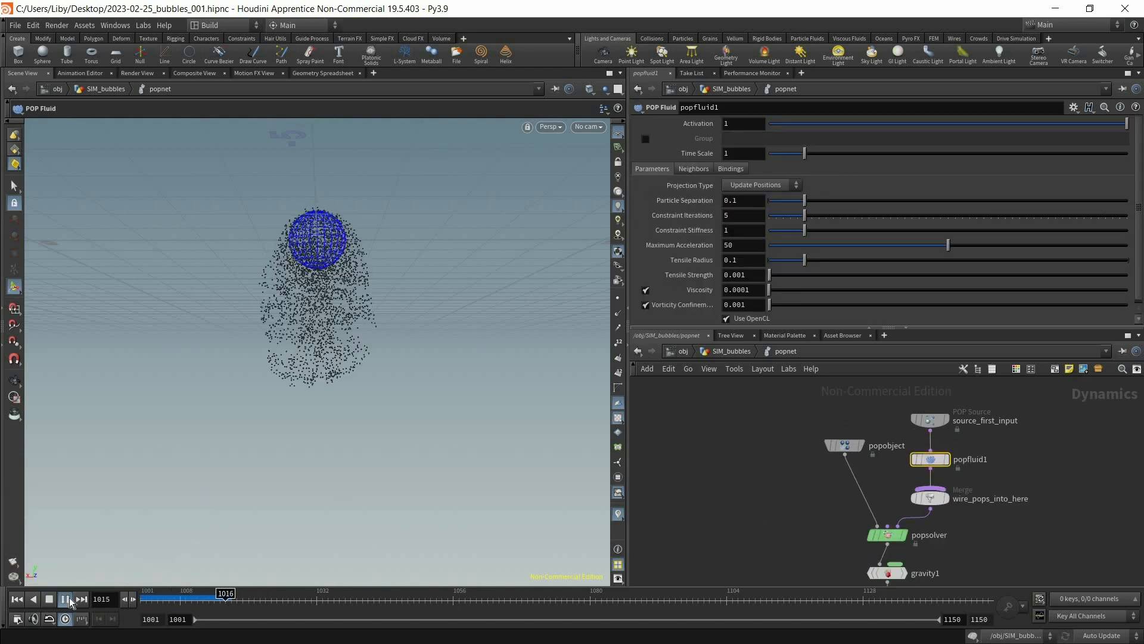
key(Escape)
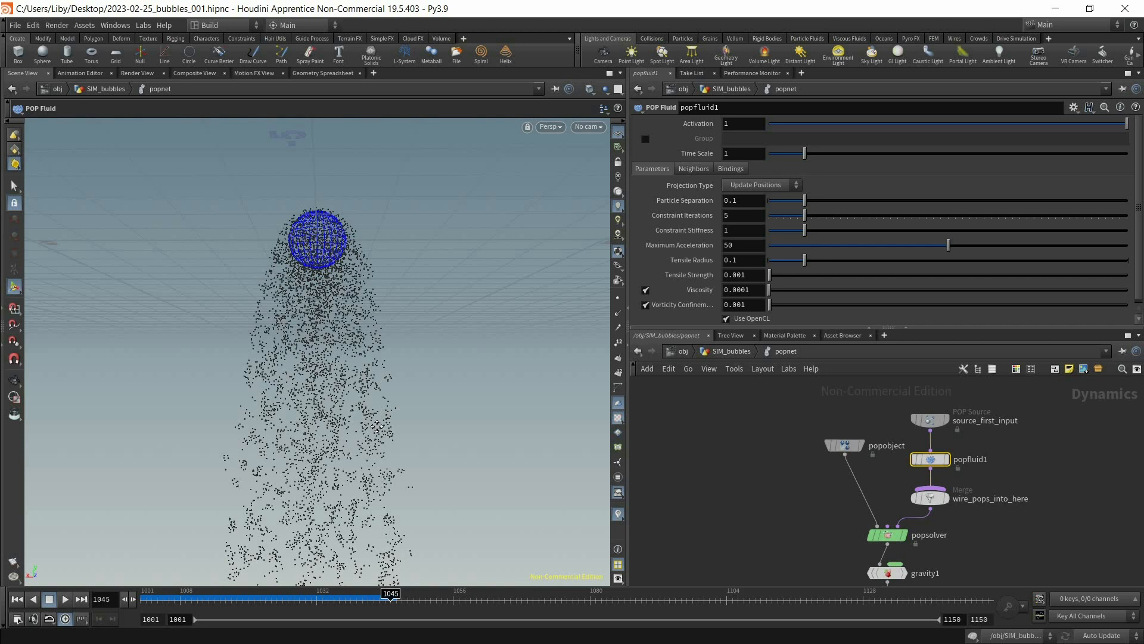
key(Return)
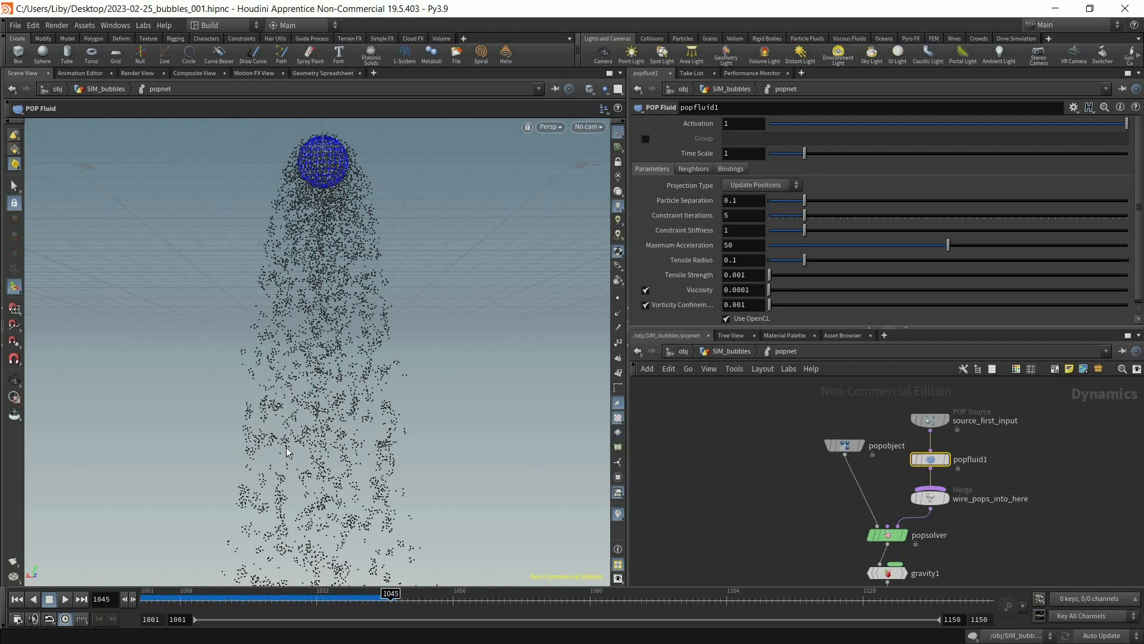
drag(287, 592, 148, 593)
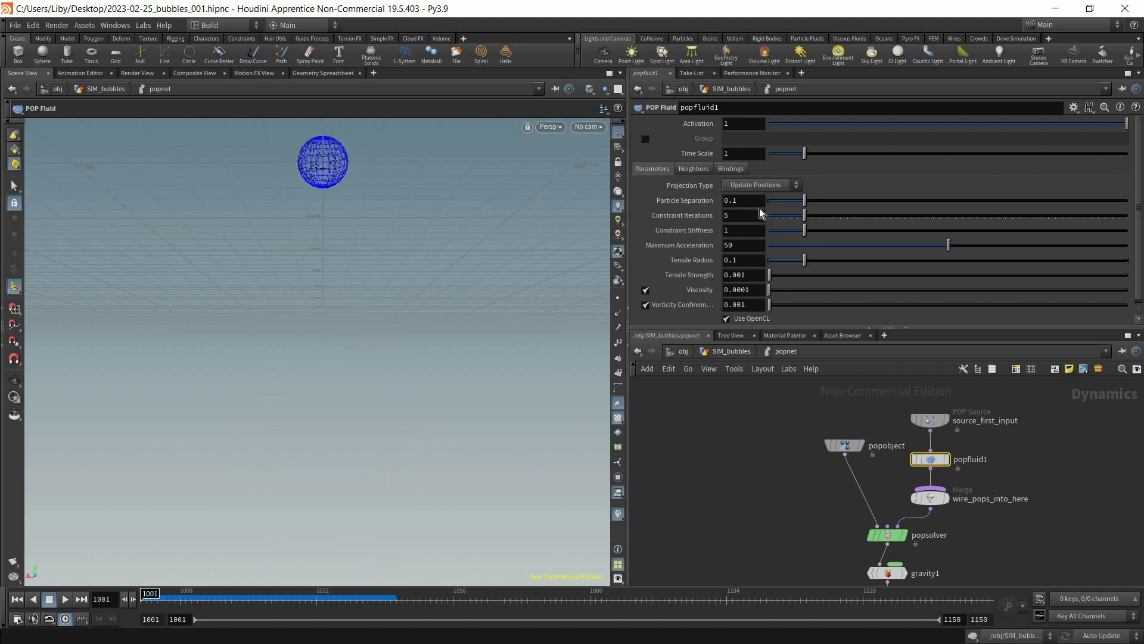
Set the particle separation of popfluid1 to 1 and play the simulation to inspect the particle spread.
text(1)
key(Return)
click(65, 599)
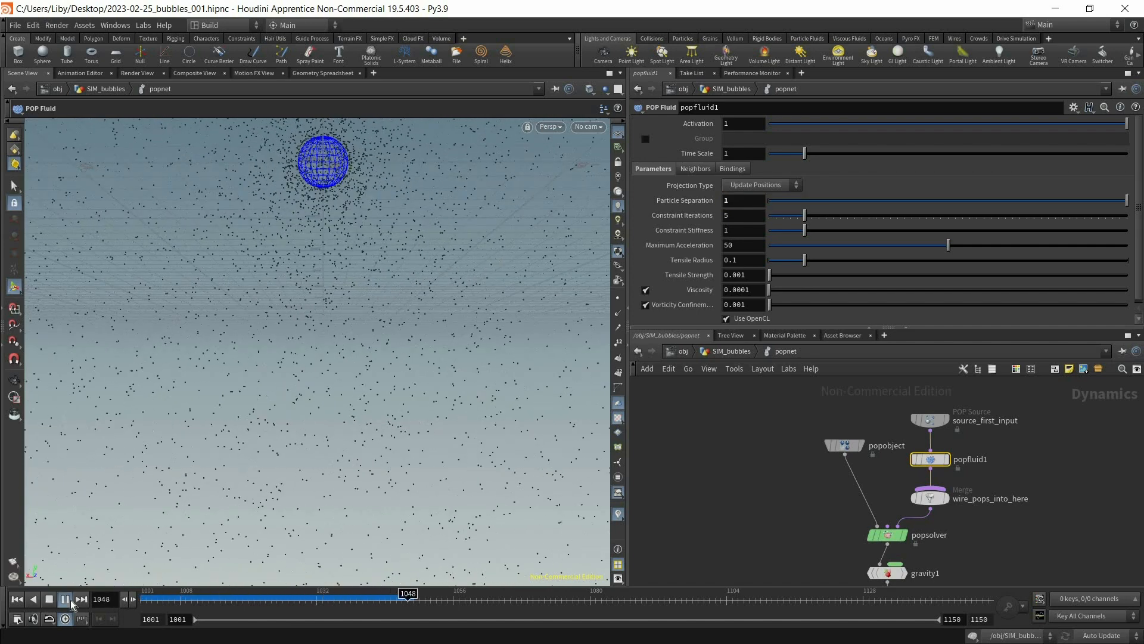
click(65, 599)
alt+drag(370, 316, 387, 409)
alt+drag(417, 206, 698, 180)
Set the particle separation of popfluid1 to 0.01 and play the simulation to examine the particle stream.
click(745, 204)
text(0.01)
key(Return)
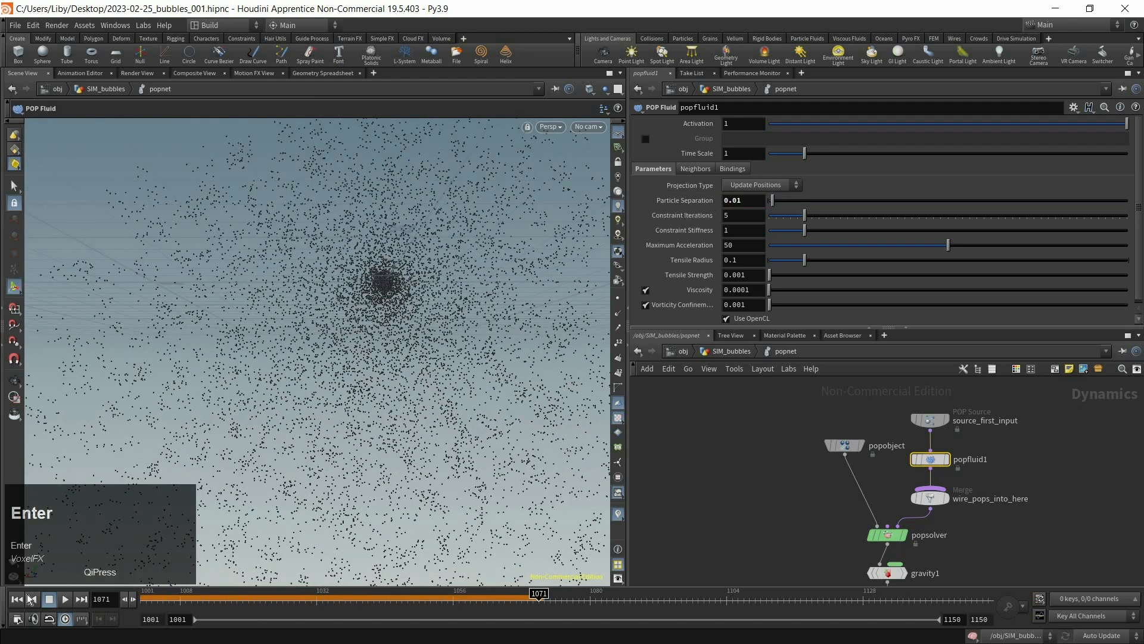
click(64, 600)
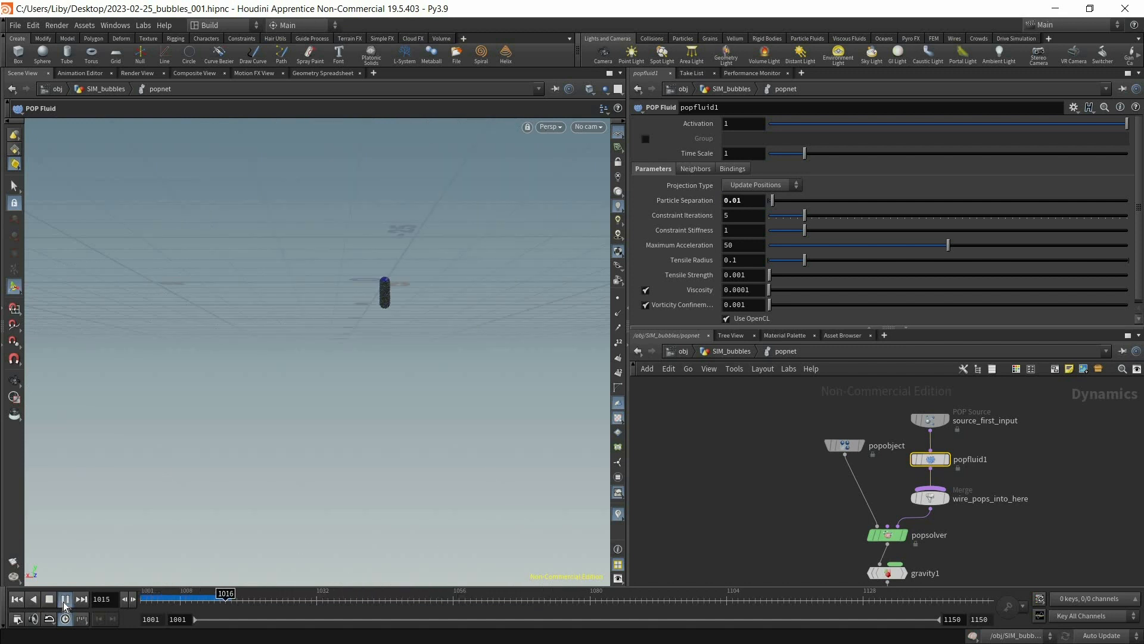
key(space)
key(f)
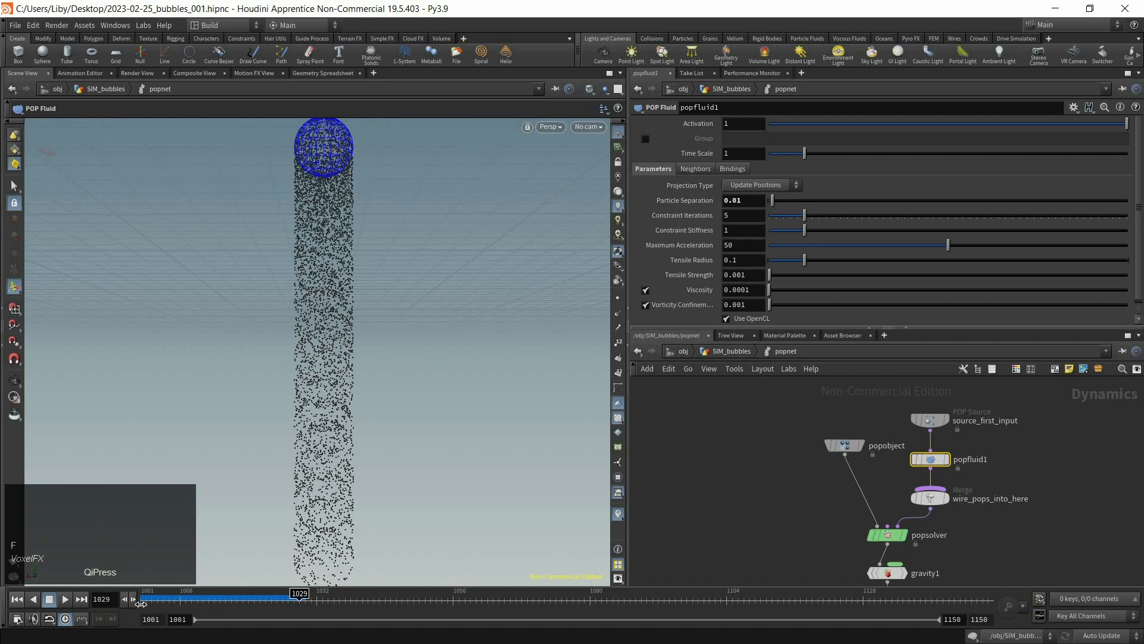
click(67, 600)
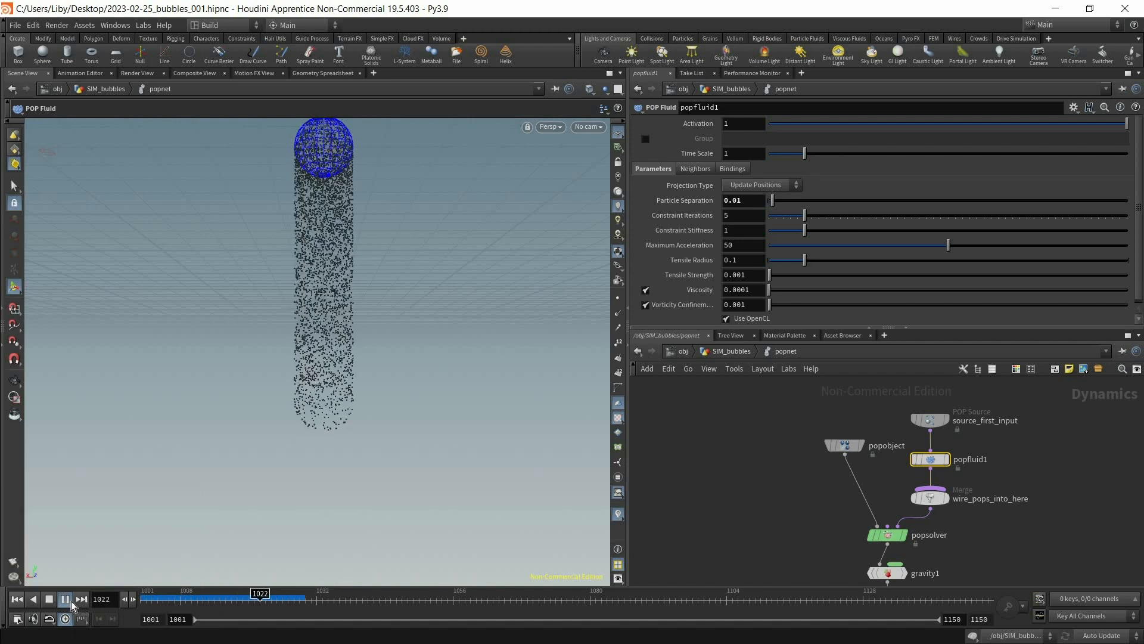
click(66, 600)
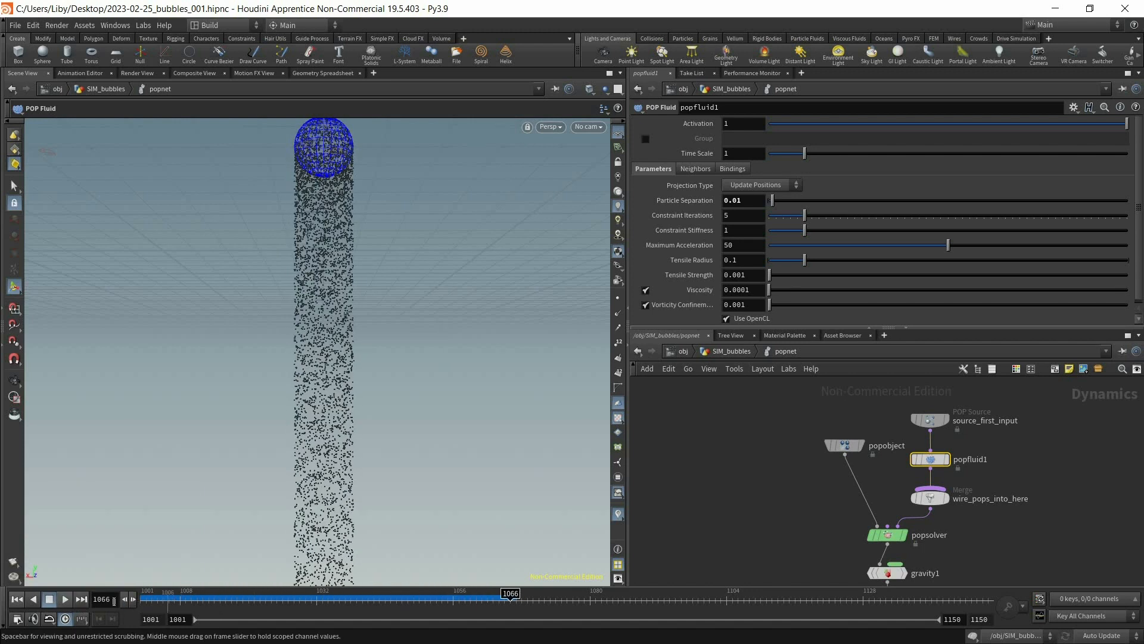
Set the constraint iterations of popfluid1 to 60 and play the simulation from the start.
click(144, 598)
click(751, 217)
key(Return)
text(60)
key(Return)
click(65, 599)
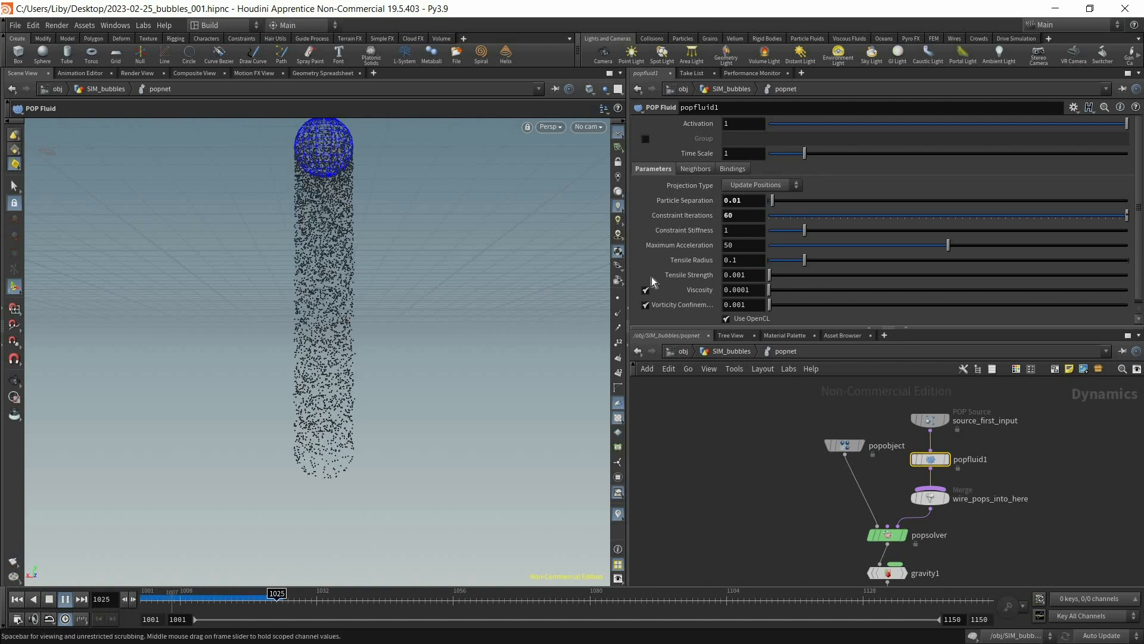
Set the particle separation of popfluid1 to 0.1 and replay the simulation briefly from frame 1001.
key(ctrl+Up)
text(0.1)
key(Return)
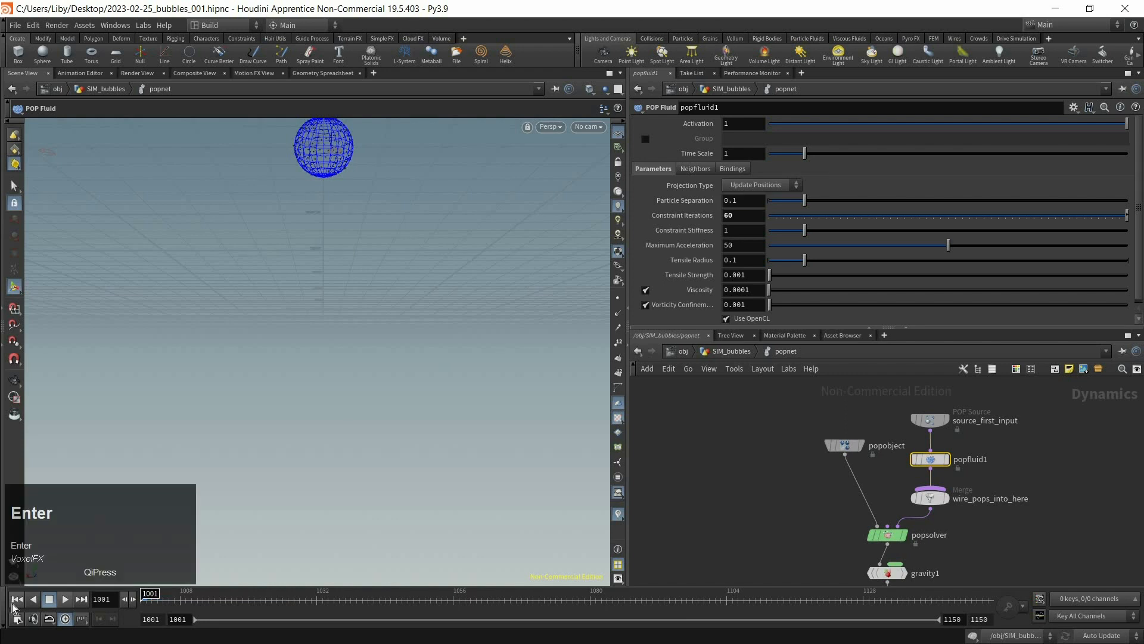
click(62, 600)
click(63, 600)
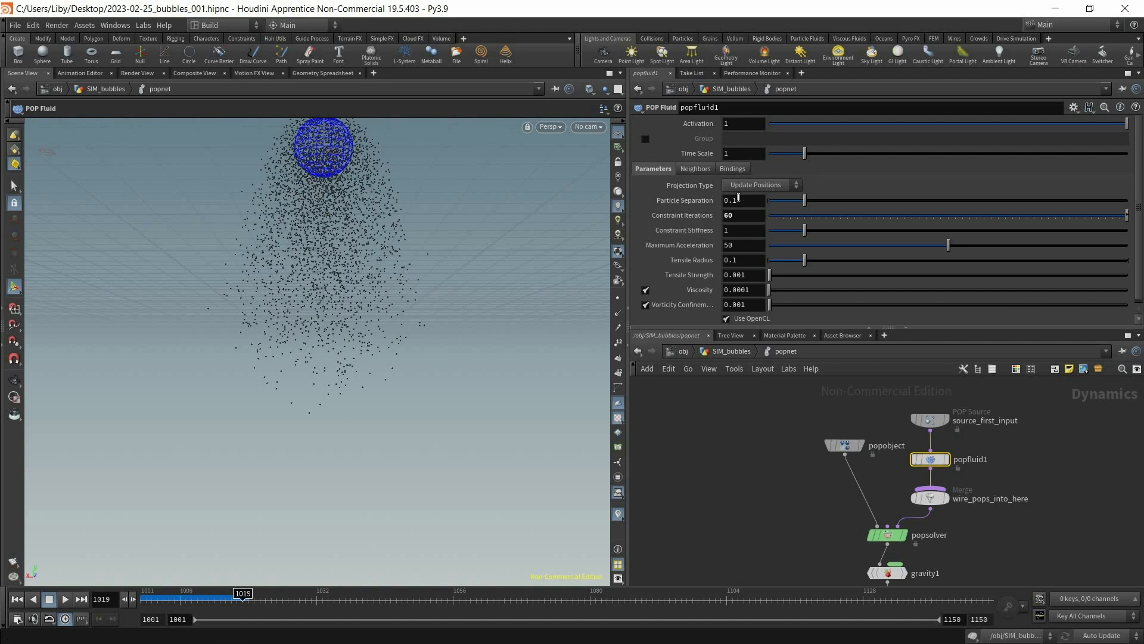
Set the constraint iterations of popfluid1 to 2 and play the simulation from frame 1001.
click(783, 216)
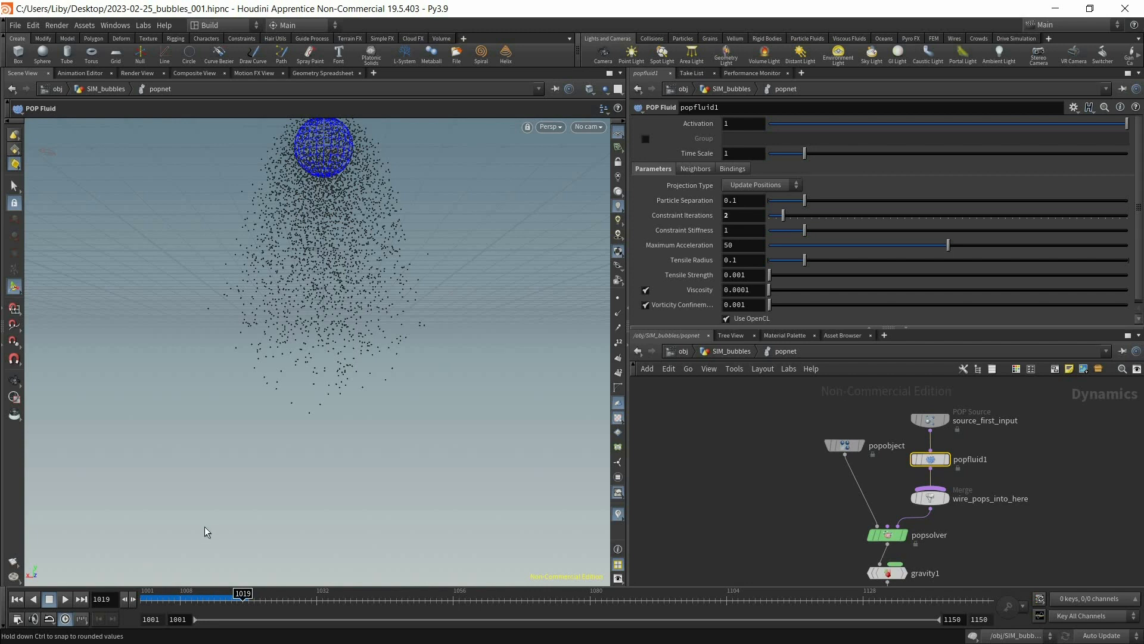
key(ctrl+Up)
click(65, 602)
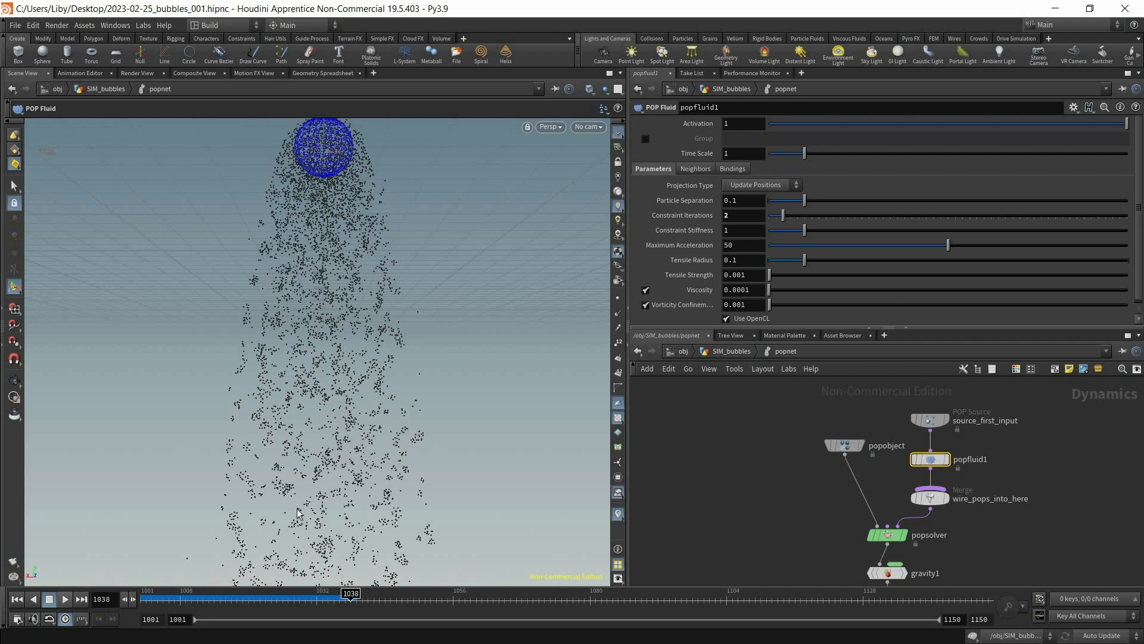
Set the constraint stiffness of popfluid1 to 10 and replay the simulation from the start.
click(17, 599)
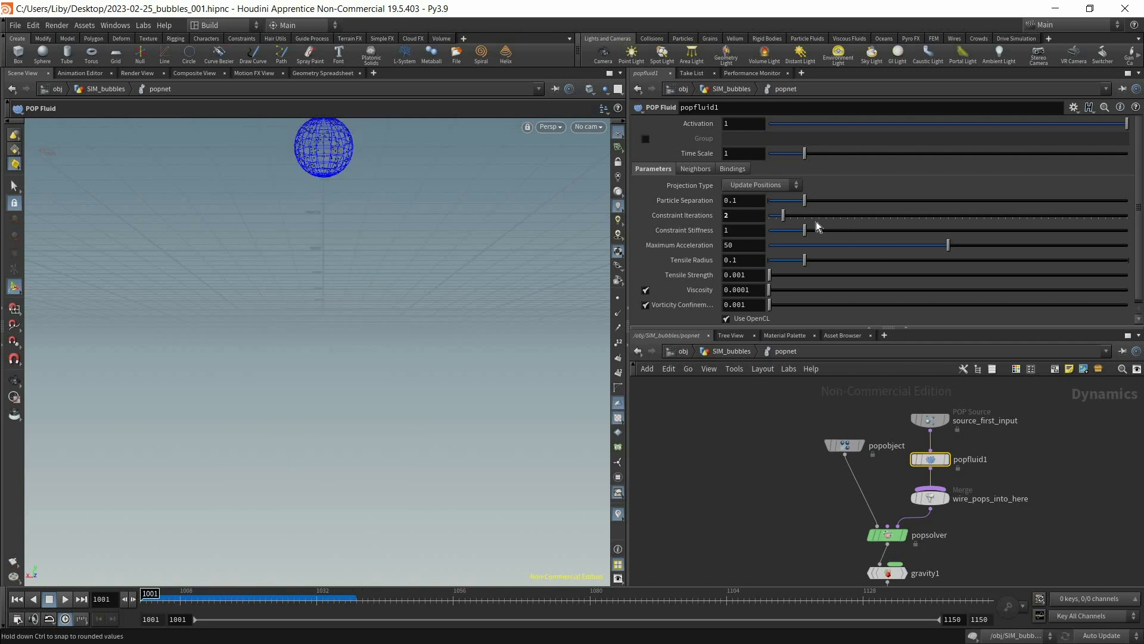
click(1127, 231)
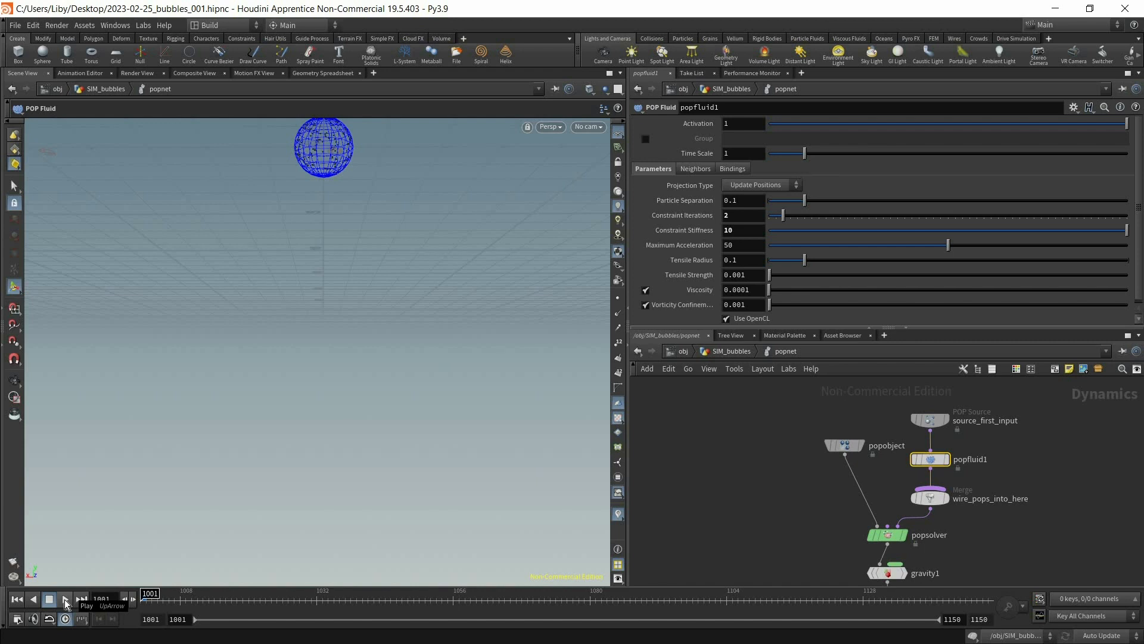
click(64, 599)
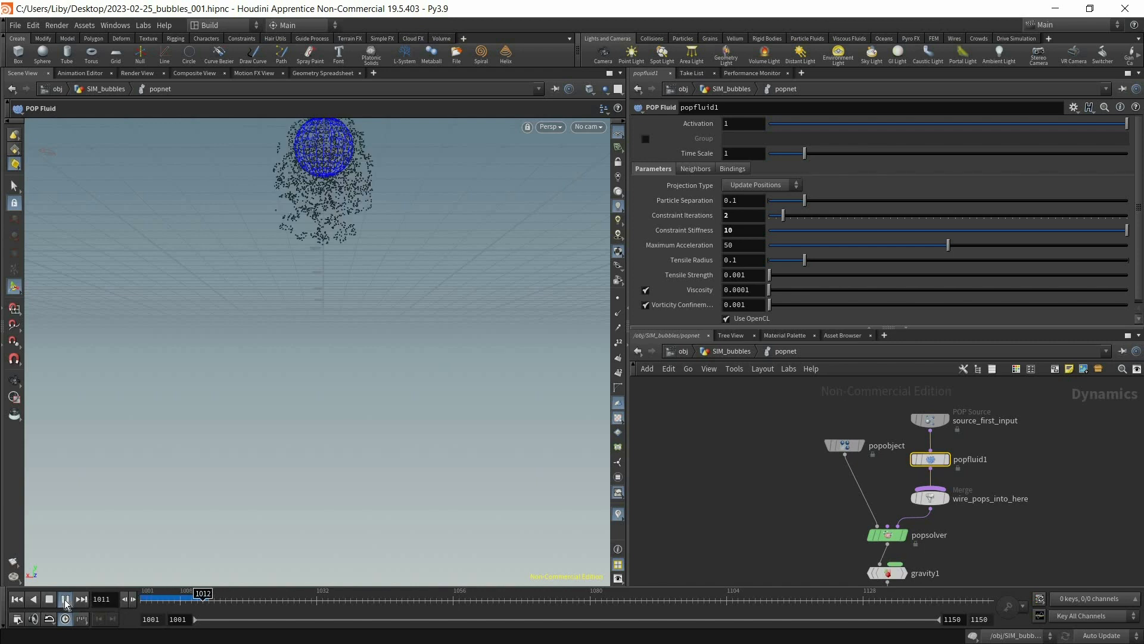
click(203, 602)
Reset the constraint stiffness and constraint iterations of popfluid1 to their defaults of 1 and 5, and replay the simulation.
click(17, 600)
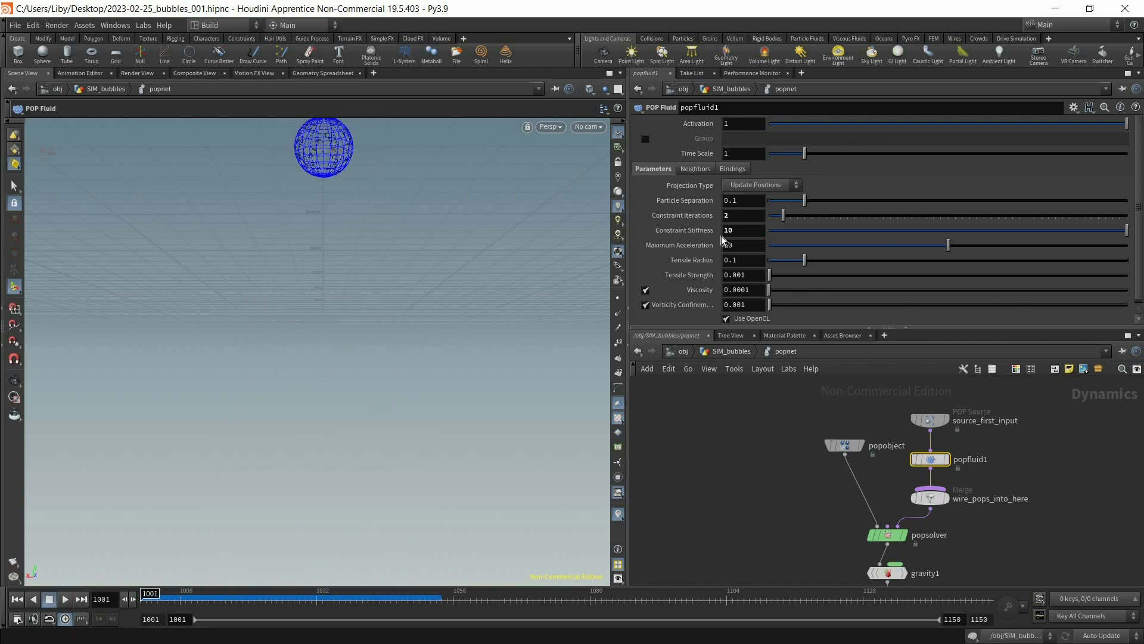
ctrl+middle_click(703, 230)
ctrl+middle_click(699, 215)
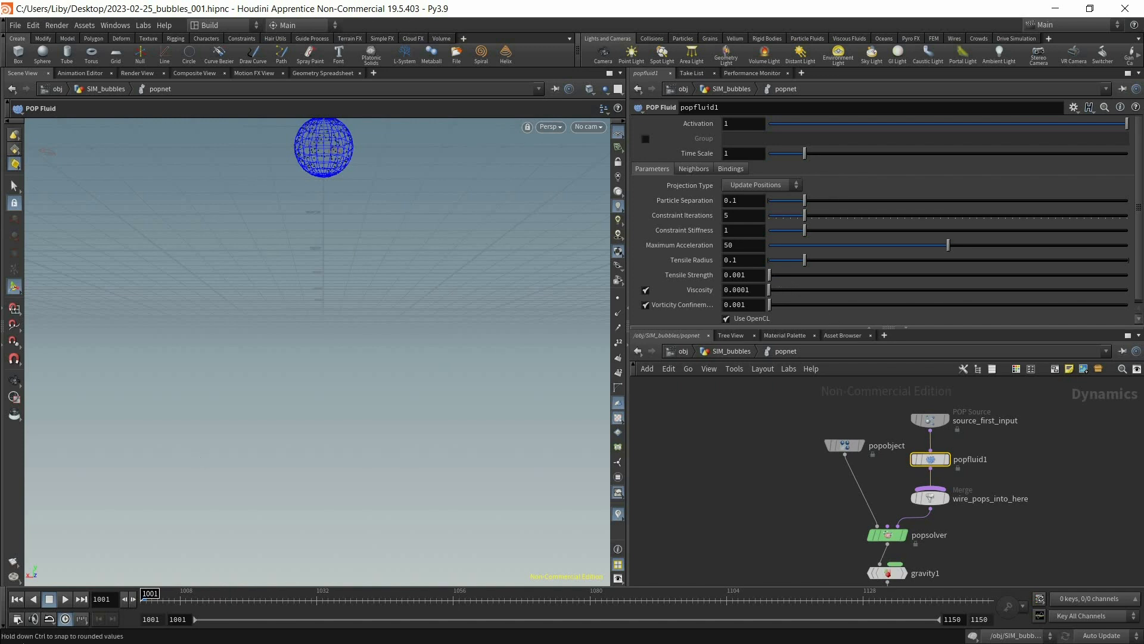
click(64, 598)
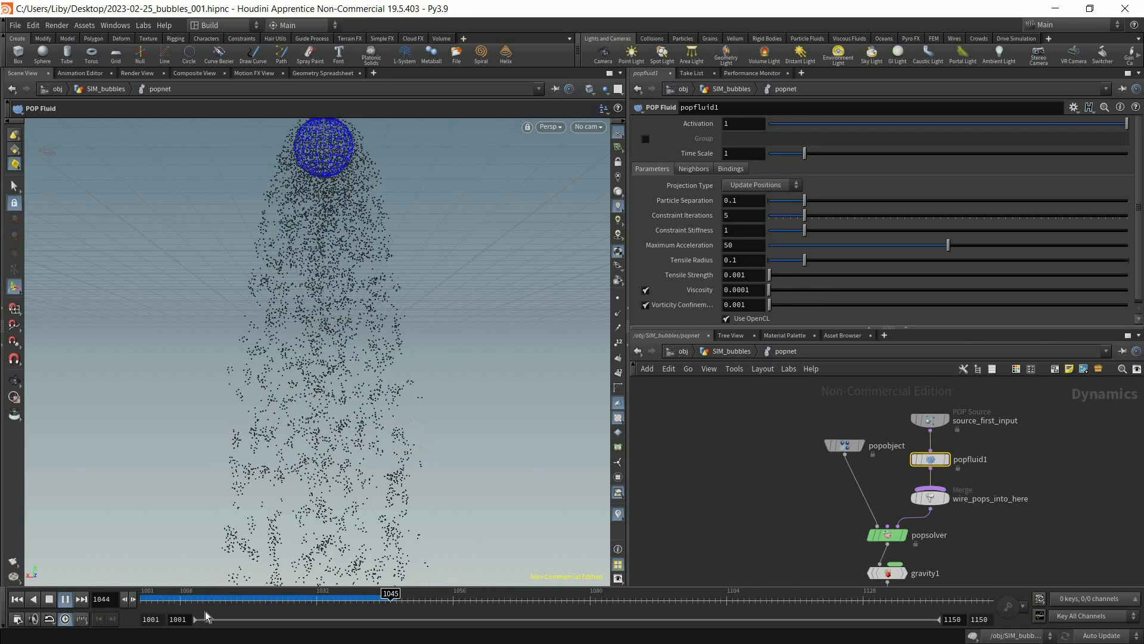
Set the tensile strength of popfluid1 to about 0.839 and play the simulation from frame 1001.
key(ctrl+Up)
drag(883, 277, 1067, 276)
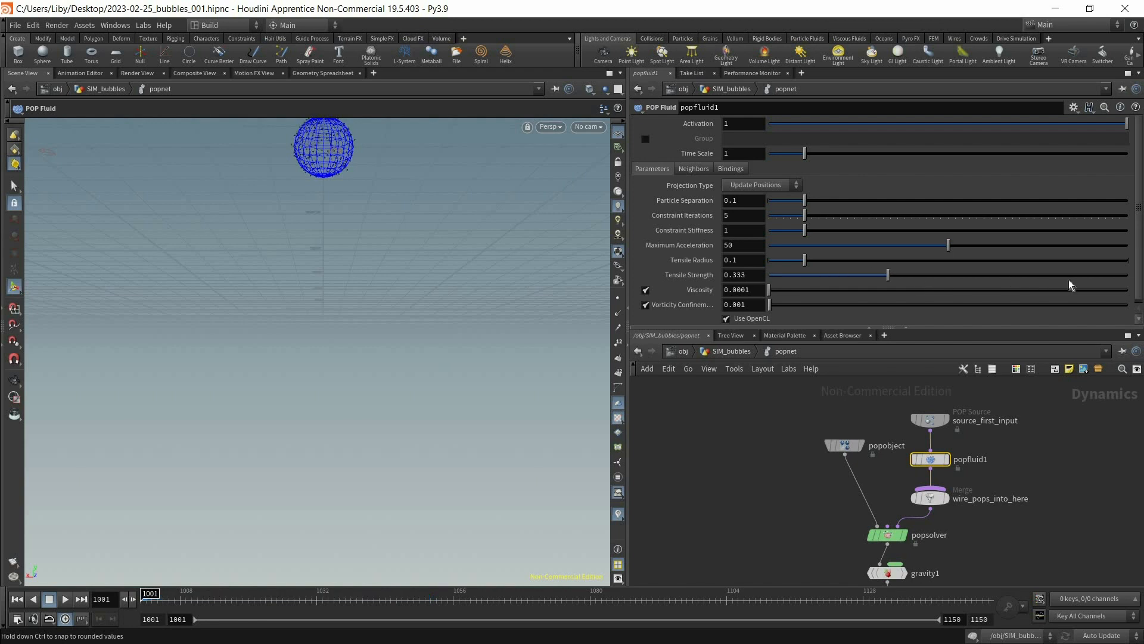
click(66, 599)
click(67, 601)
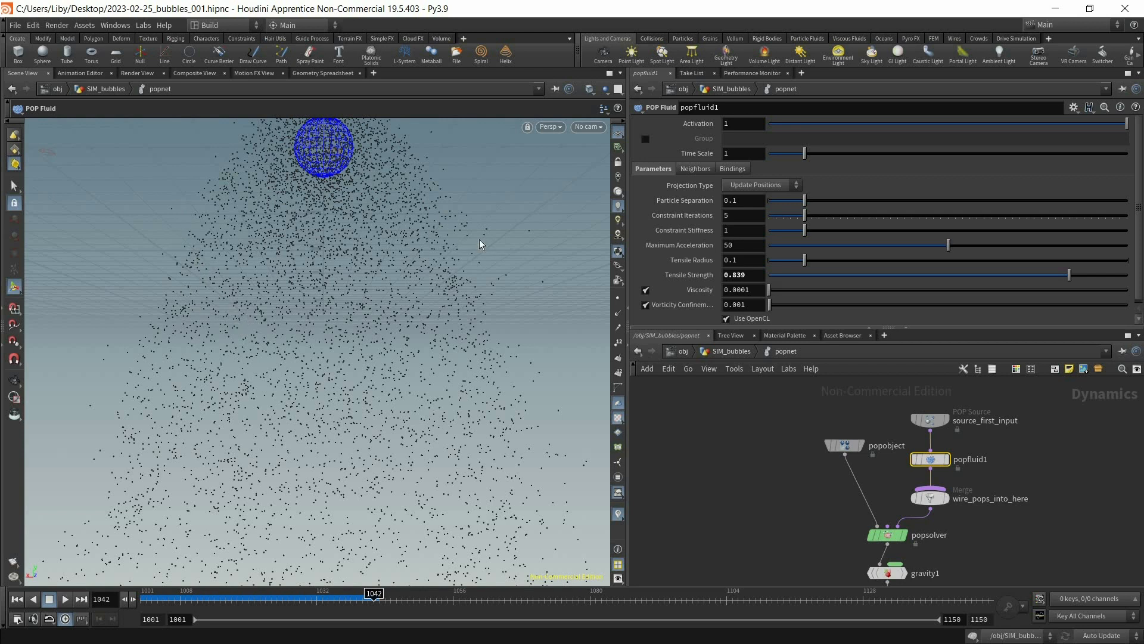
Set the viscosity of popfluid1 to 1 and play the simulation from the first frame.
click(17, 599)
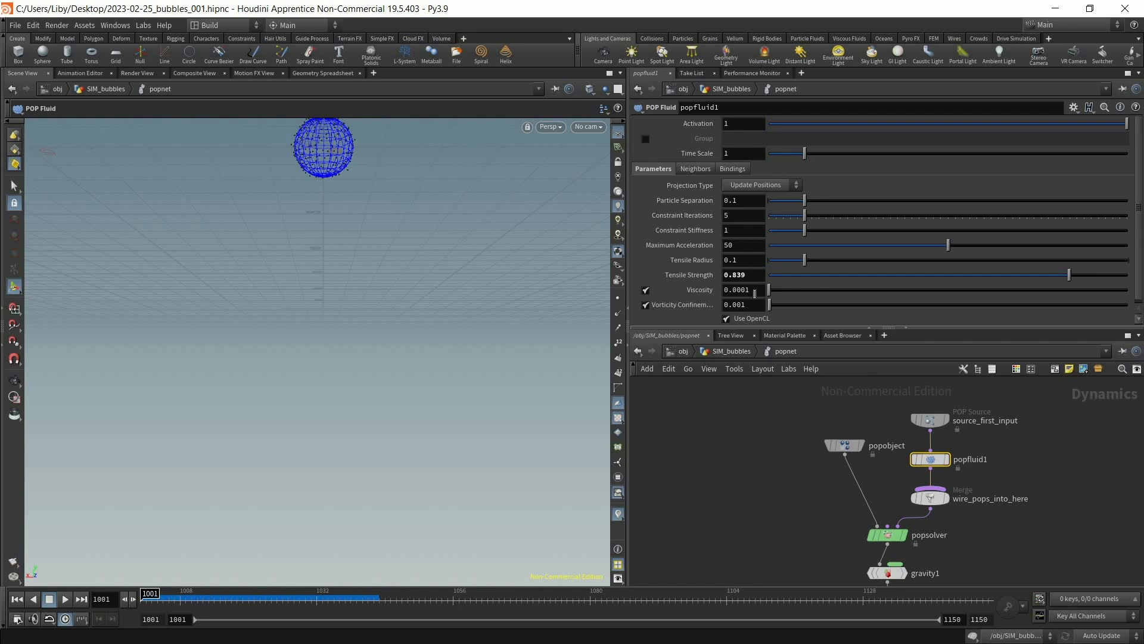
drag(769, 290, 1128, 291)
click(66, 599)
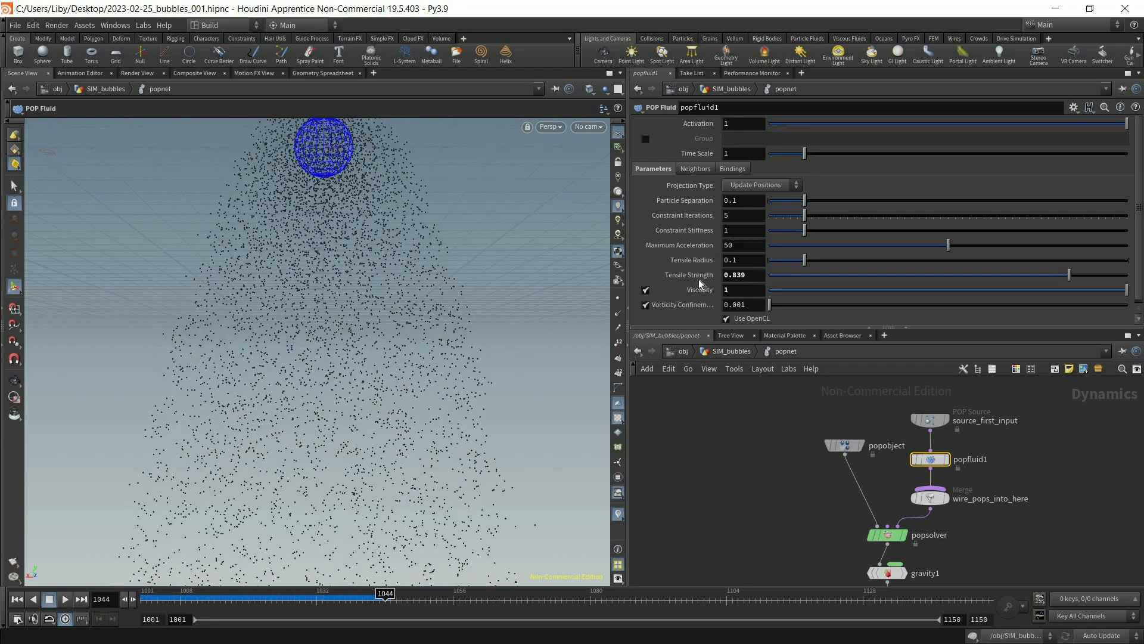
Reset the tensile strength of popfluid1 to its default of 0.001 and replay the simulation.
ctrl+middle_click(699, 279)
click(66, 598)
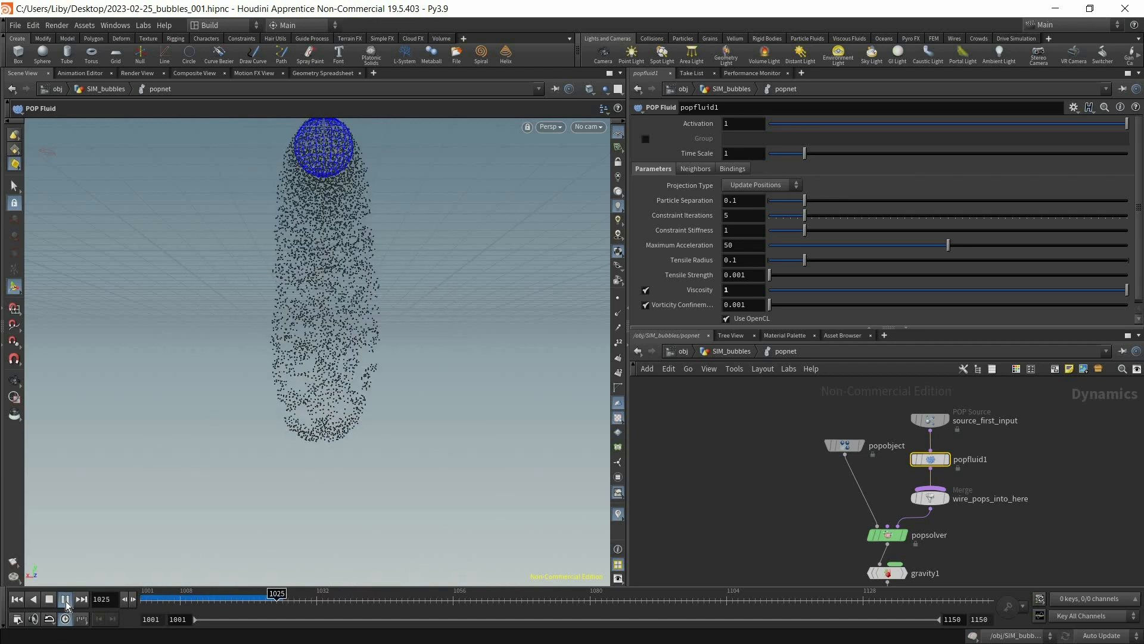
key(Escape)
Lower the viscosity of popfluid1 to 0.03 and play the simulation from frame 1001.
drag(222, 598, 116, 602)
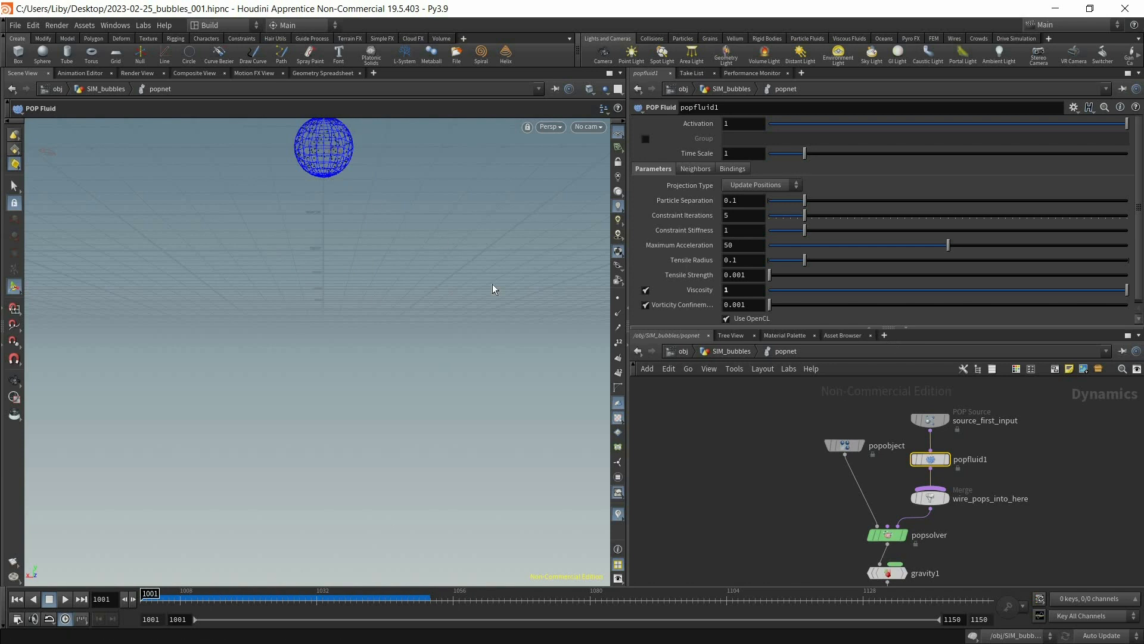
drag(838, 290, 767, 291)
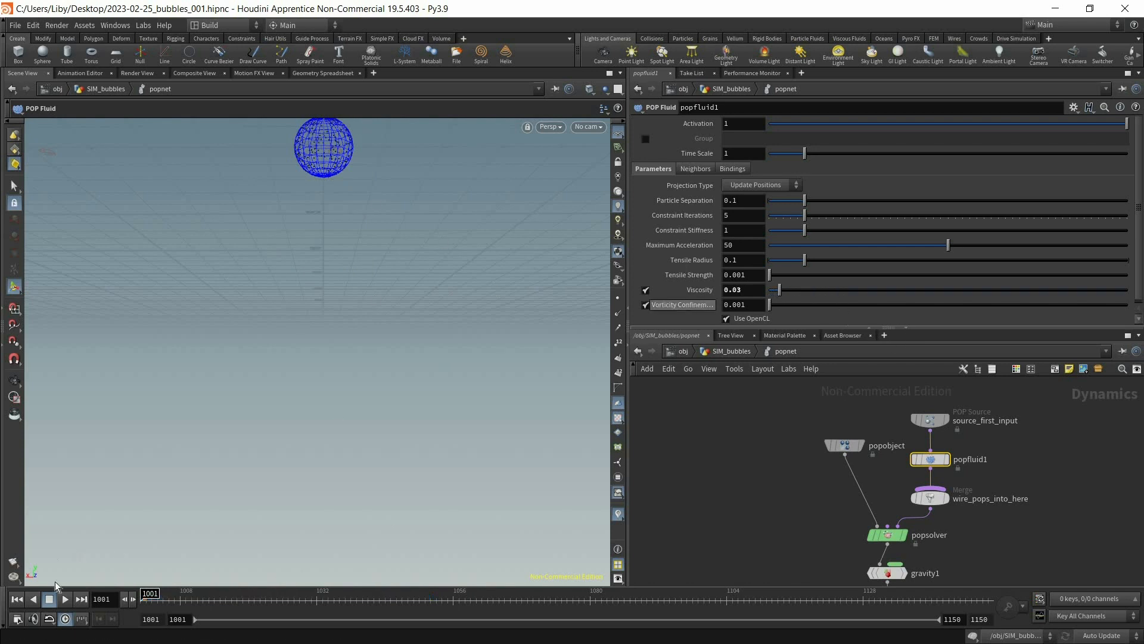
click(65, 599)
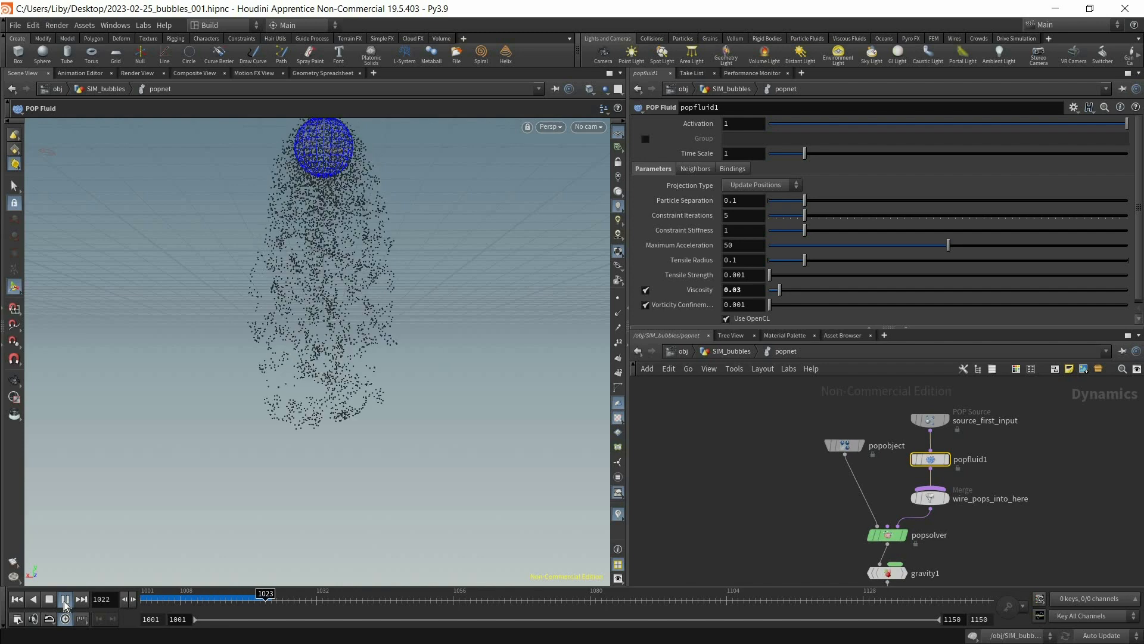
click(63, 601)
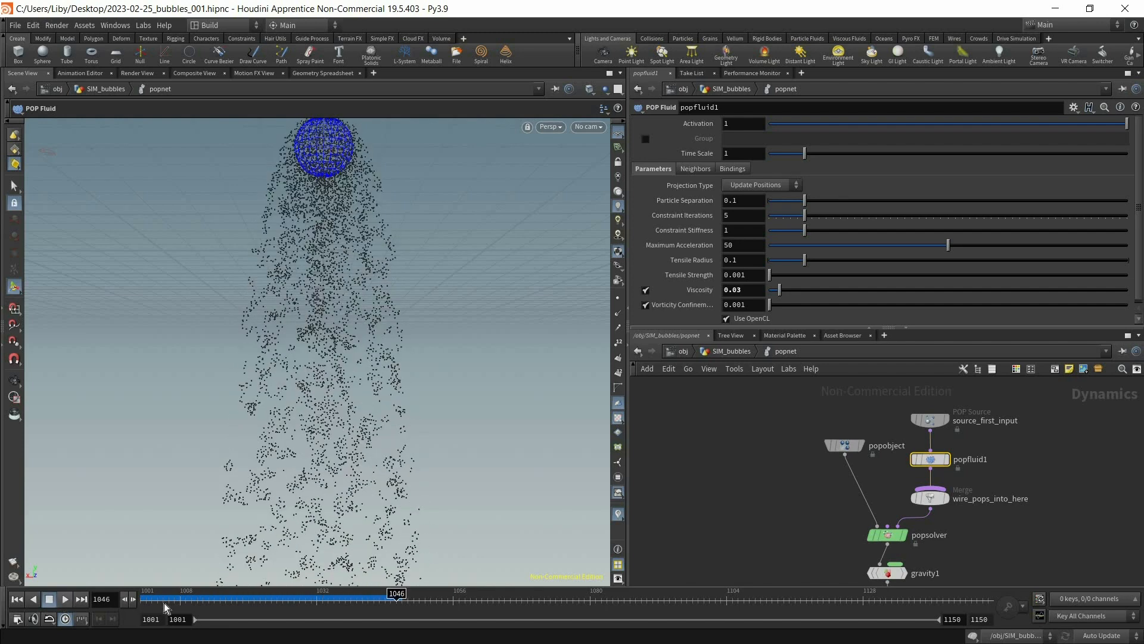
Change the viscosity of popfluid1 back to 1 and replay the simulation, scrubbing to frame 1013 for comparison.
mouse_move(141, 600)
mouse_down()
mouse_move(298, 599)
mouse_move(146, 599)
mouse_up()
text(1)
key(Return)
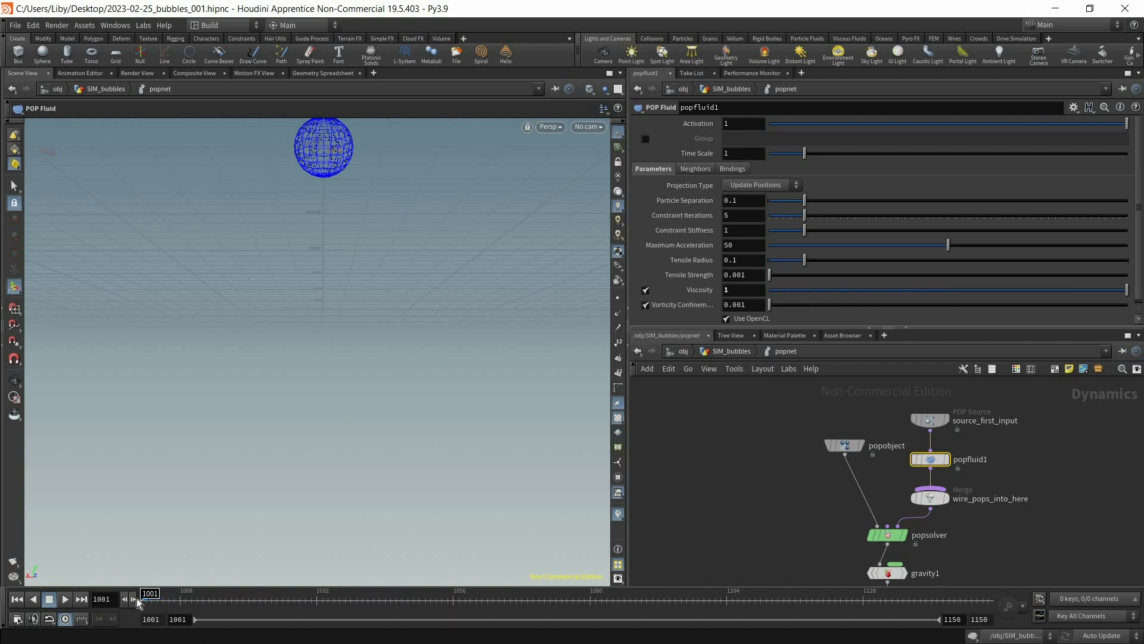
click(66, 599)
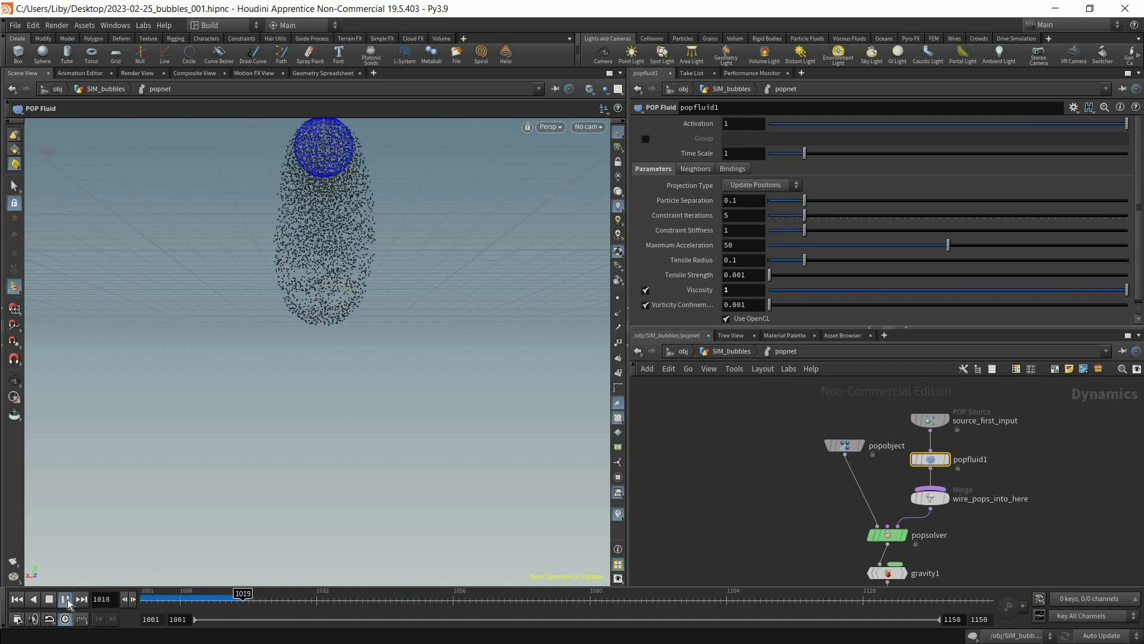
click(211, 599)
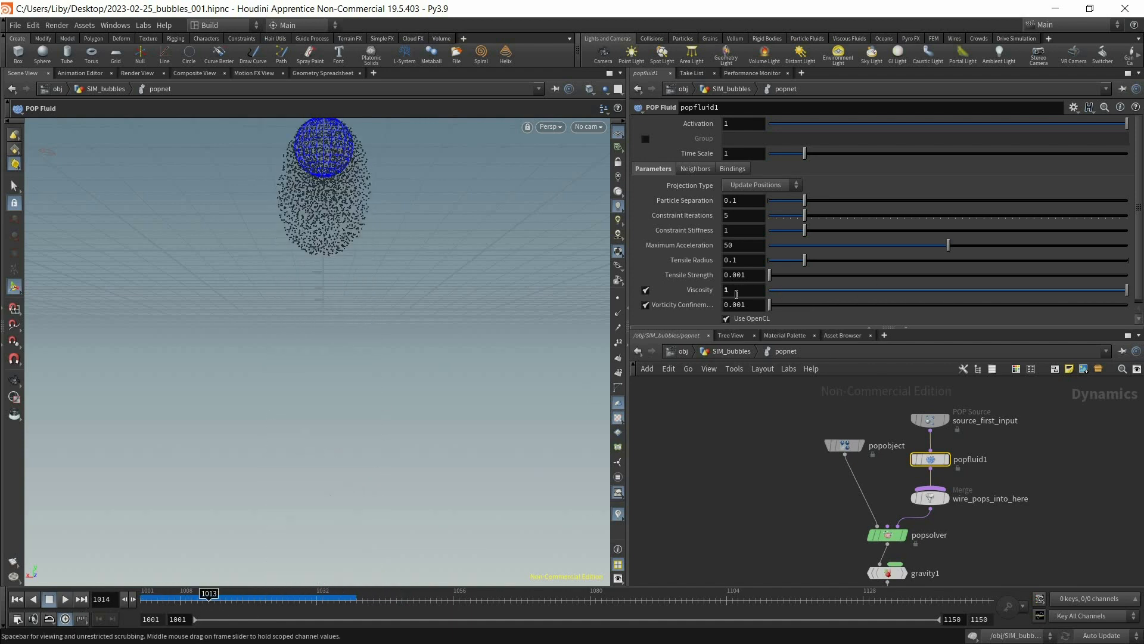
Reset the viscosity of popfluid1 to its default of 0.0001 and review the neighbor settings.
ctrl+middle_click(695, 290)
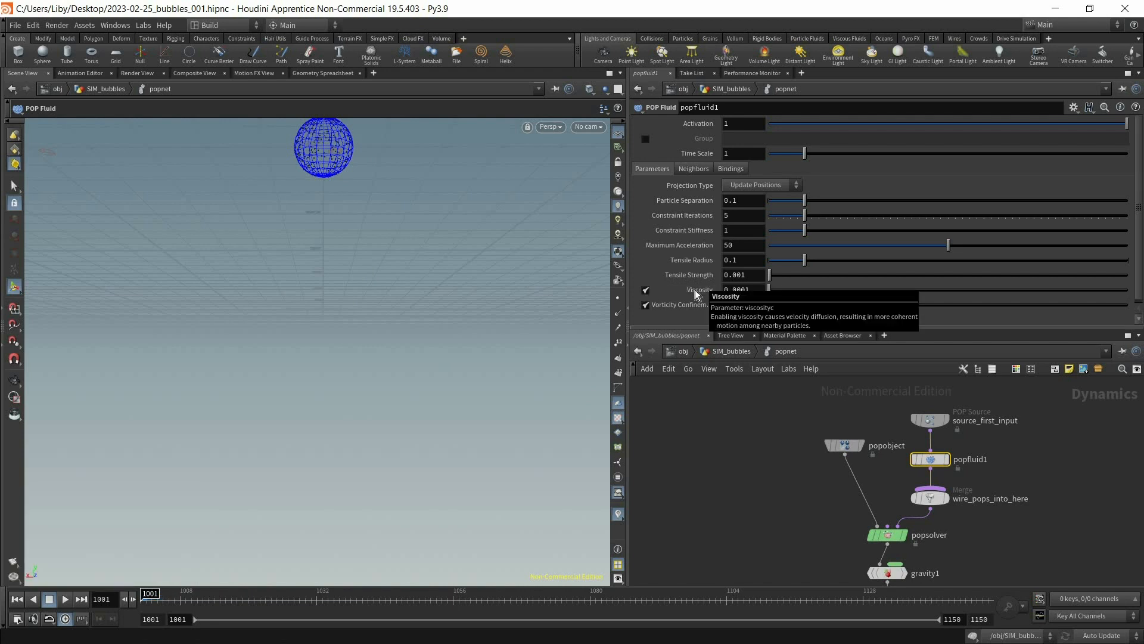
click(695, 169)
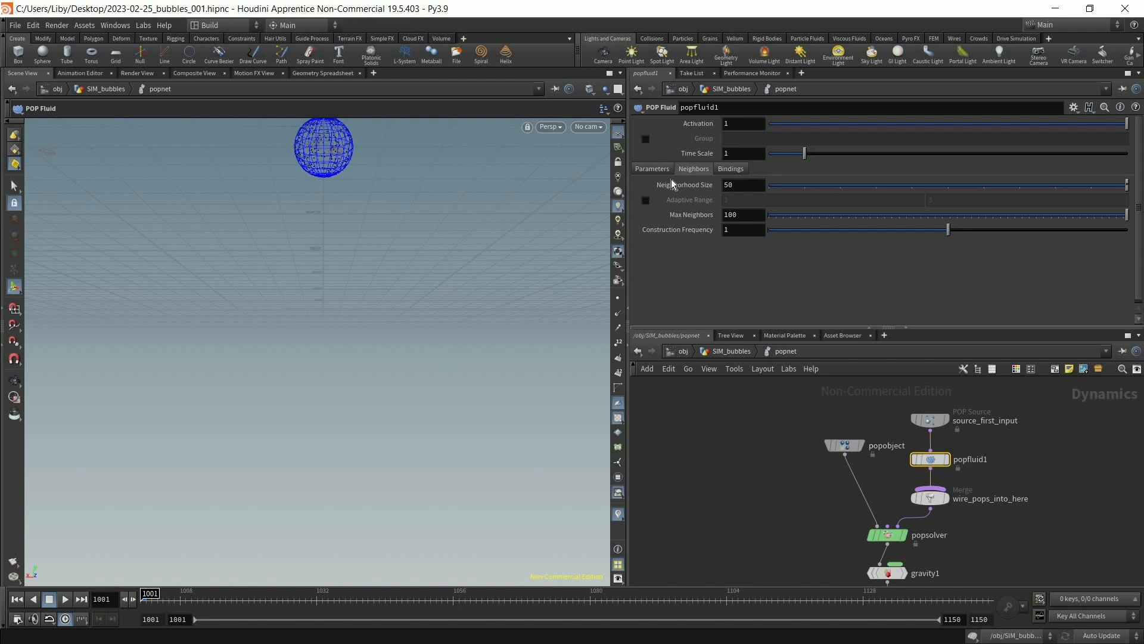
click(653, 169)
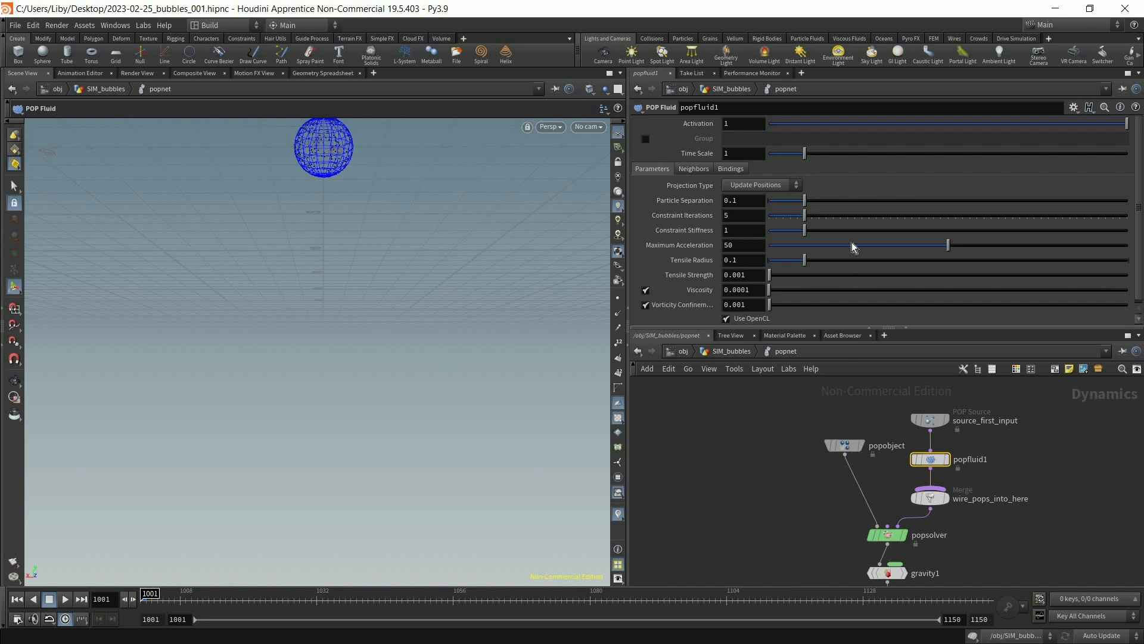
Raise the constraint stiffness of popfluid1 in the sphere test network to about 9.67.
click(775, 232)
drag(1086, 241, 1114, 238)
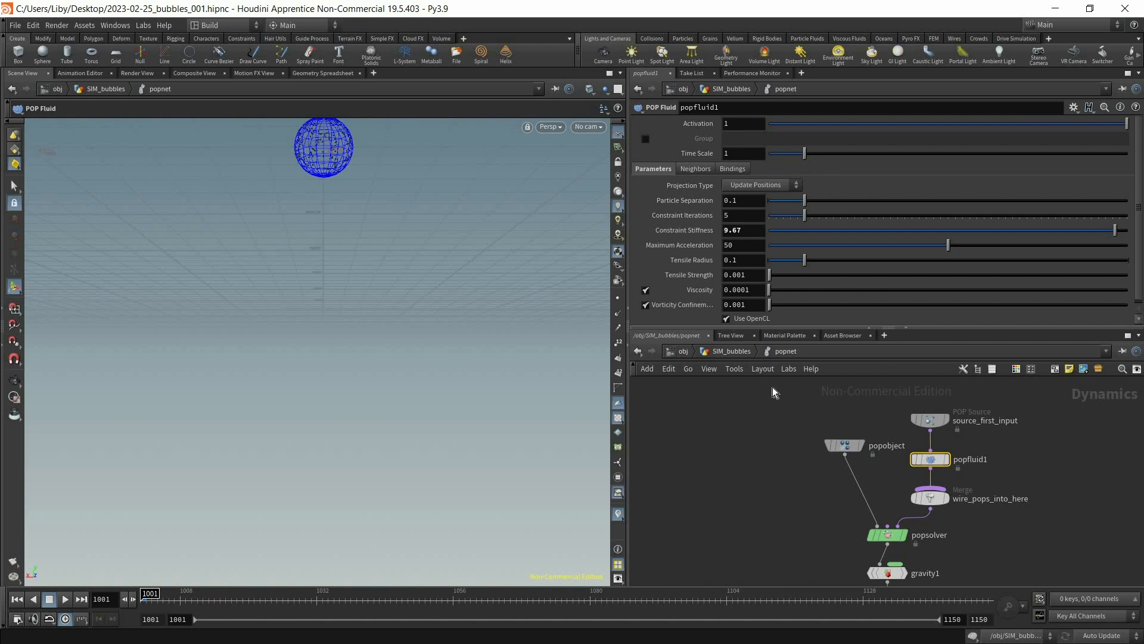
Enter the popnet_bubbles network, preview its simulation through renderCam, and return to frame 1001.
click(731, 351)
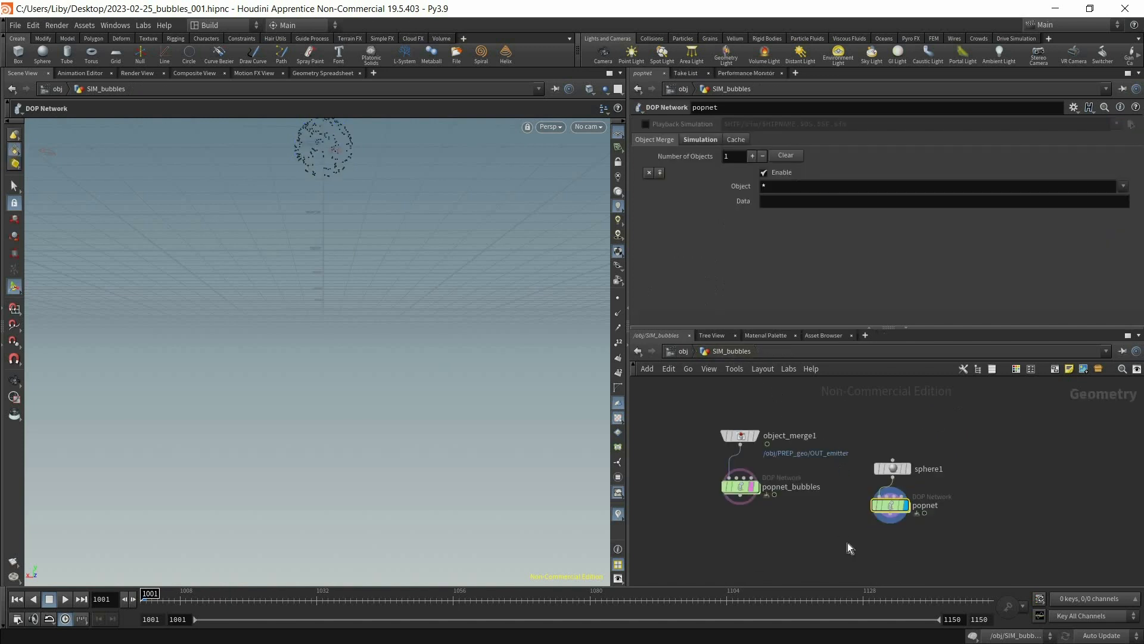
double_click(743, 487)
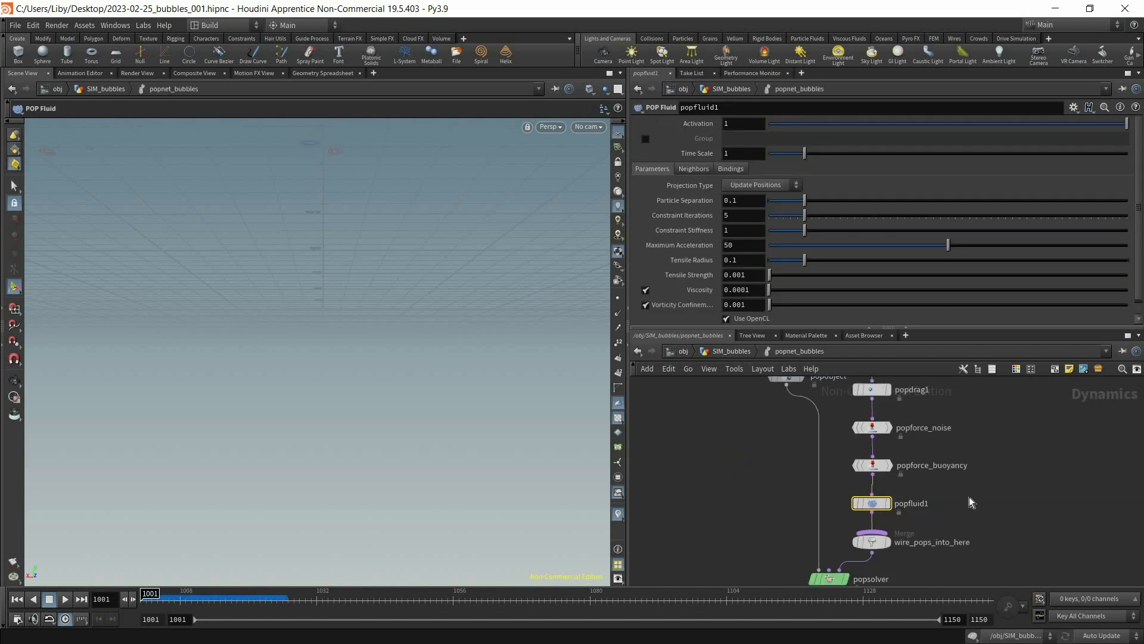
click(66, 599)
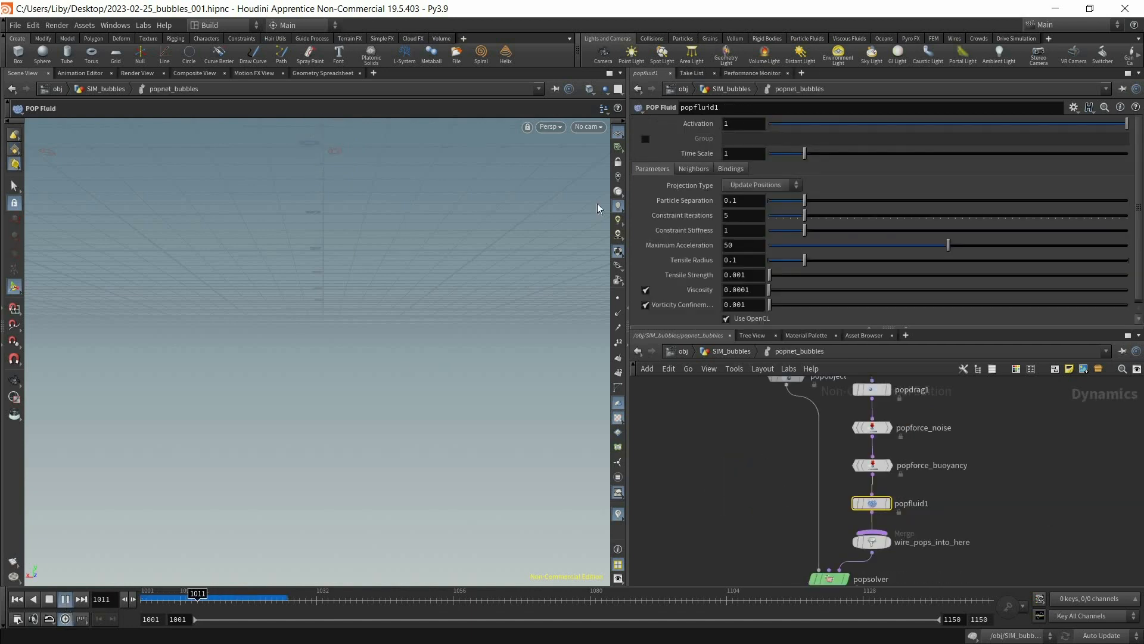
click(588, 126)
click(632, 181)
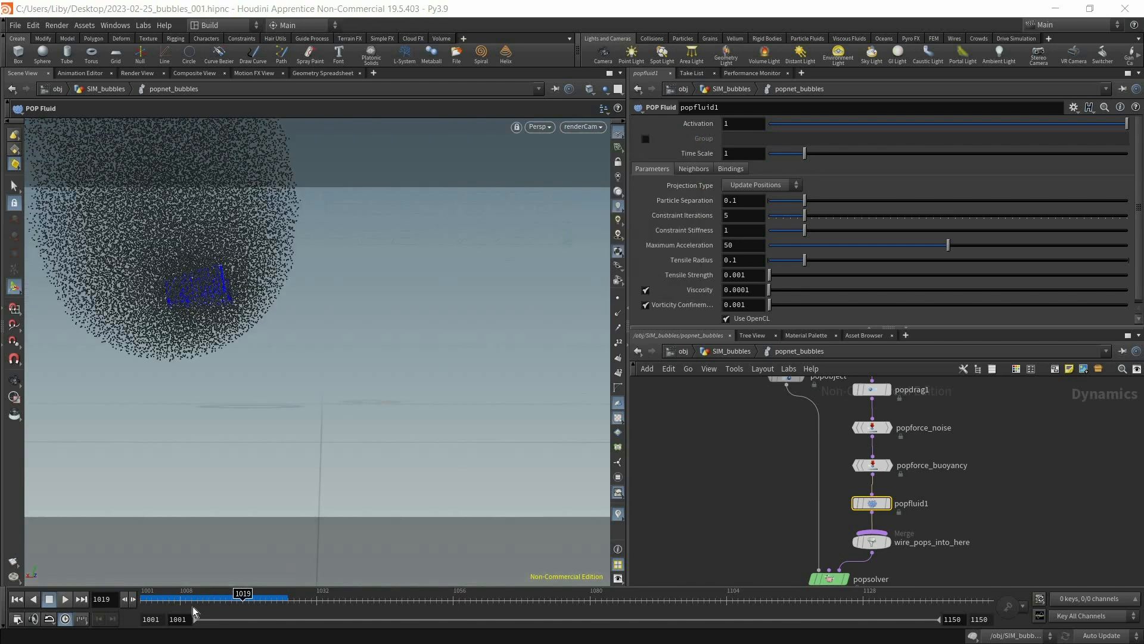
drag(189, 598, 143, 599)
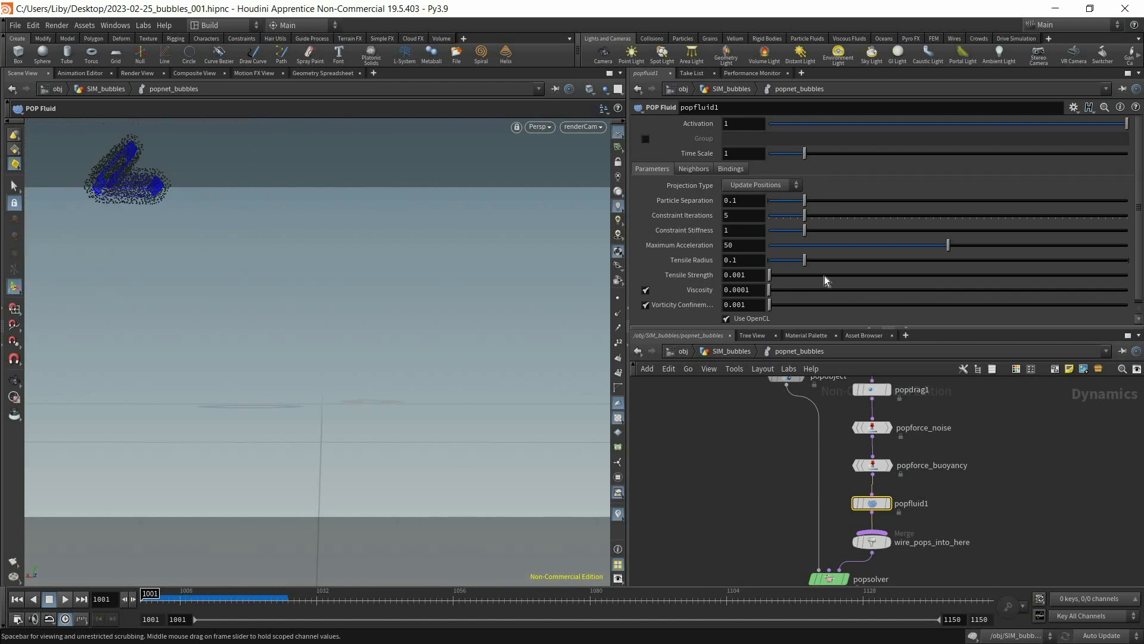
Set the particle separation of popfluid1 in popnet_bubbles to 0.03.
click(749, 201)
key(BackSpace)
text(0)
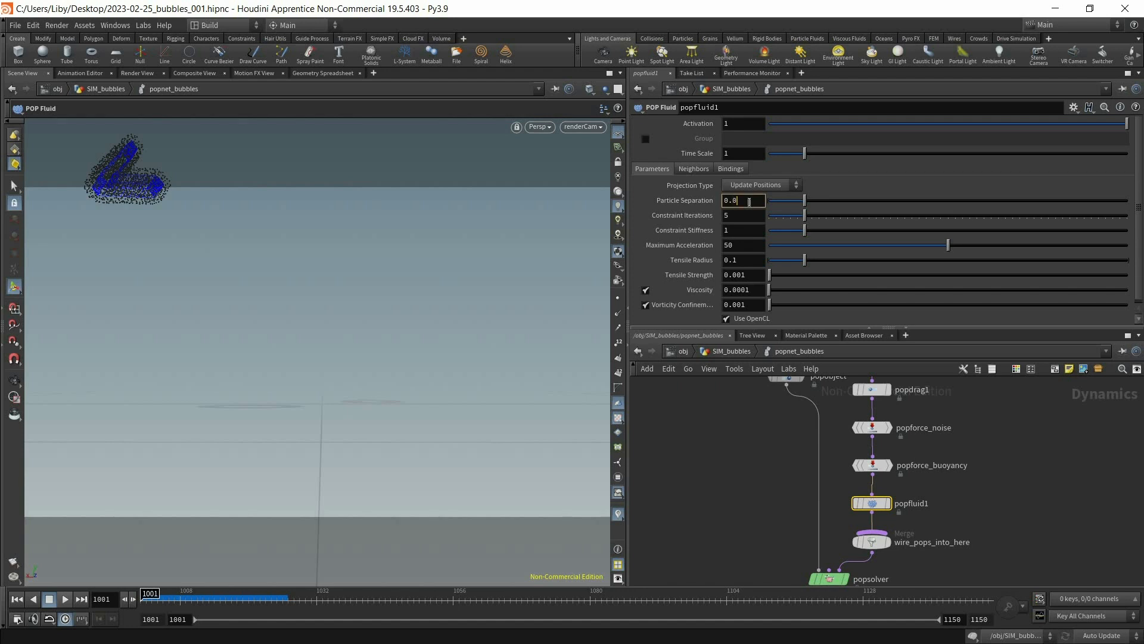
text(3)
key(Return)
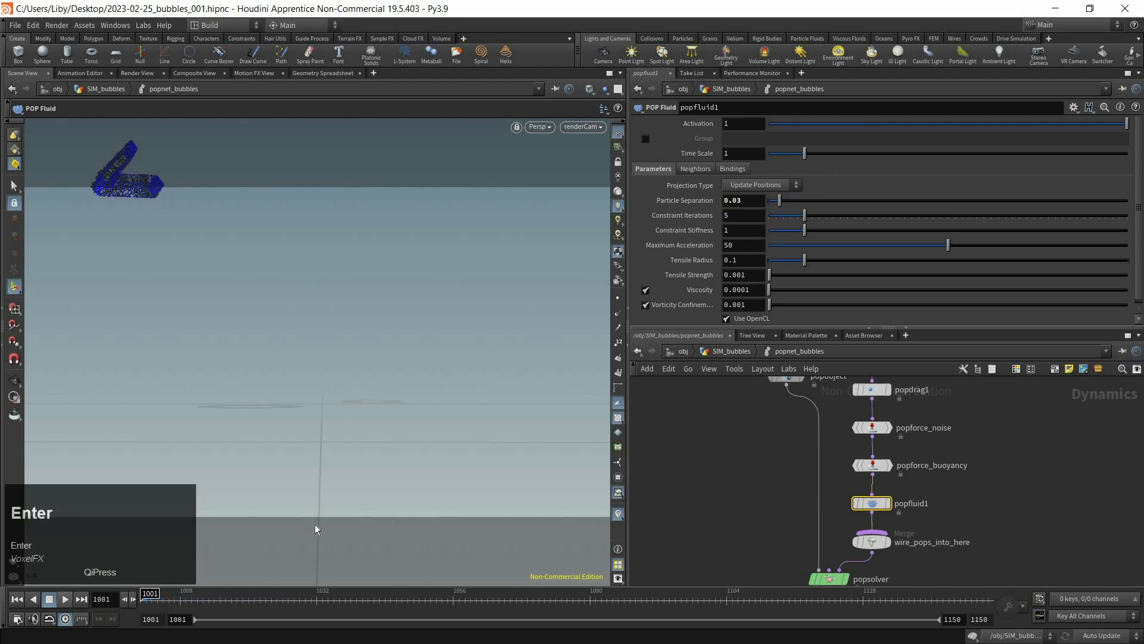
Play the bubble simulation and scrub through the cached frames to frame 1024 to inspect the particle trail.
click(65, 599)
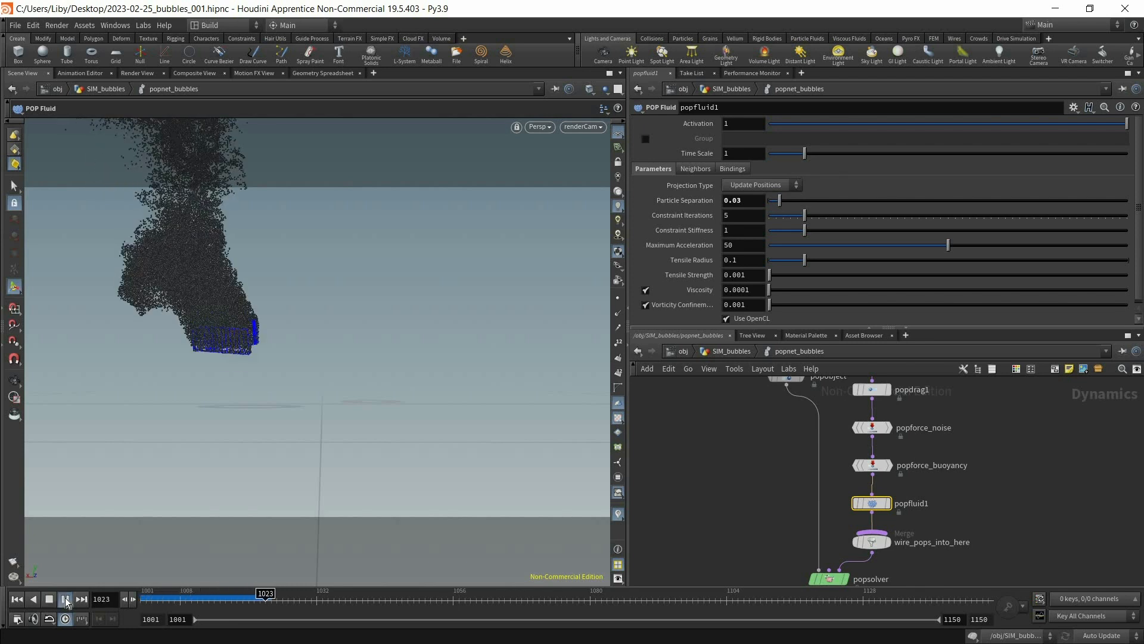
click(66, 598)
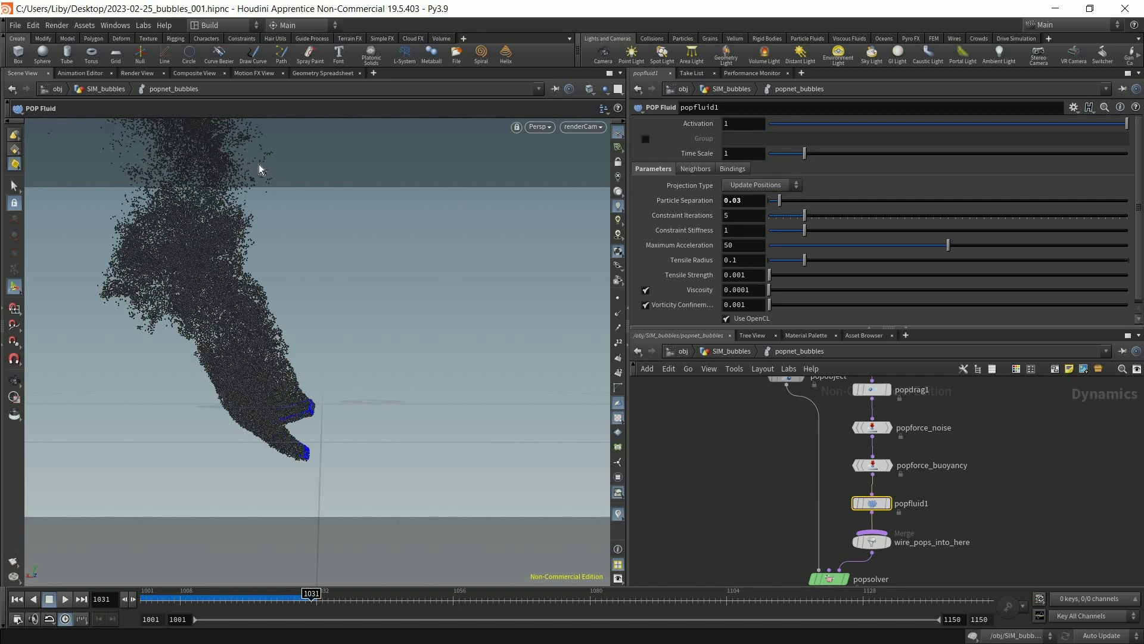
drag(180, 597, 271, 596)
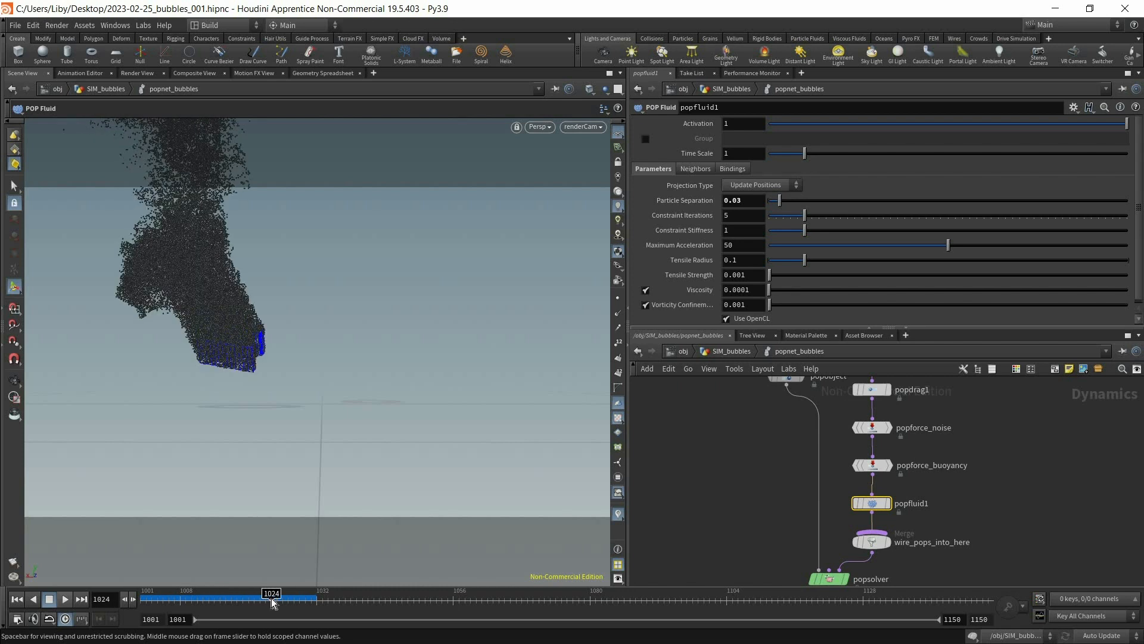
drag(739, 215, 707, 222)
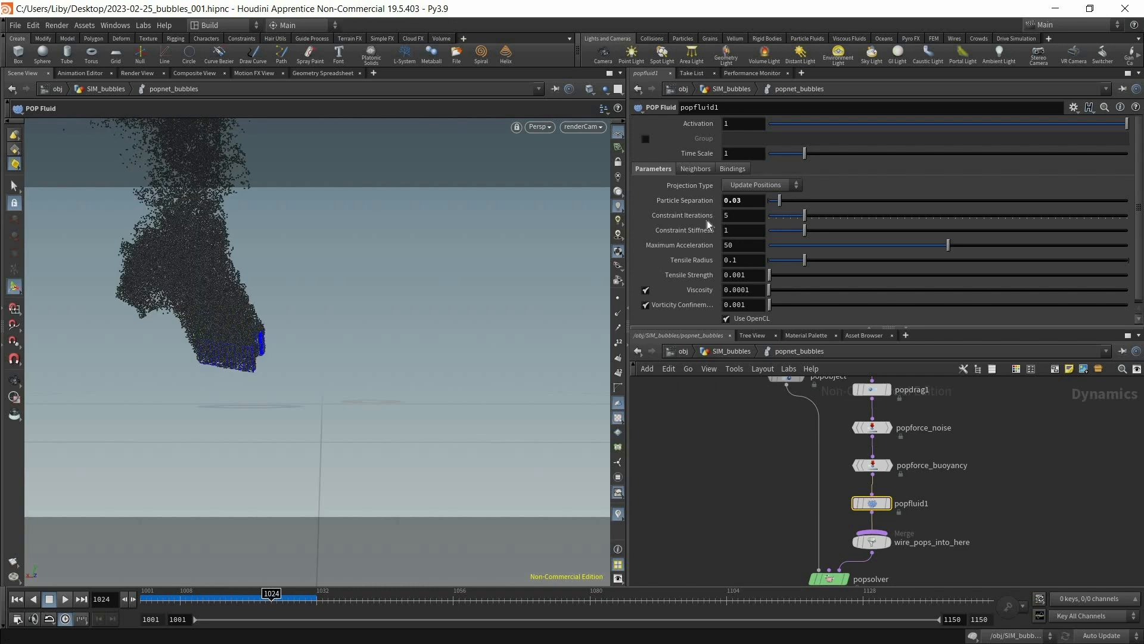
Set the constraint iterations of popfluid1 to 60 and its constraint stiffness to 300, with the timeline returned to frame 1001.
text(60)
key(Return)
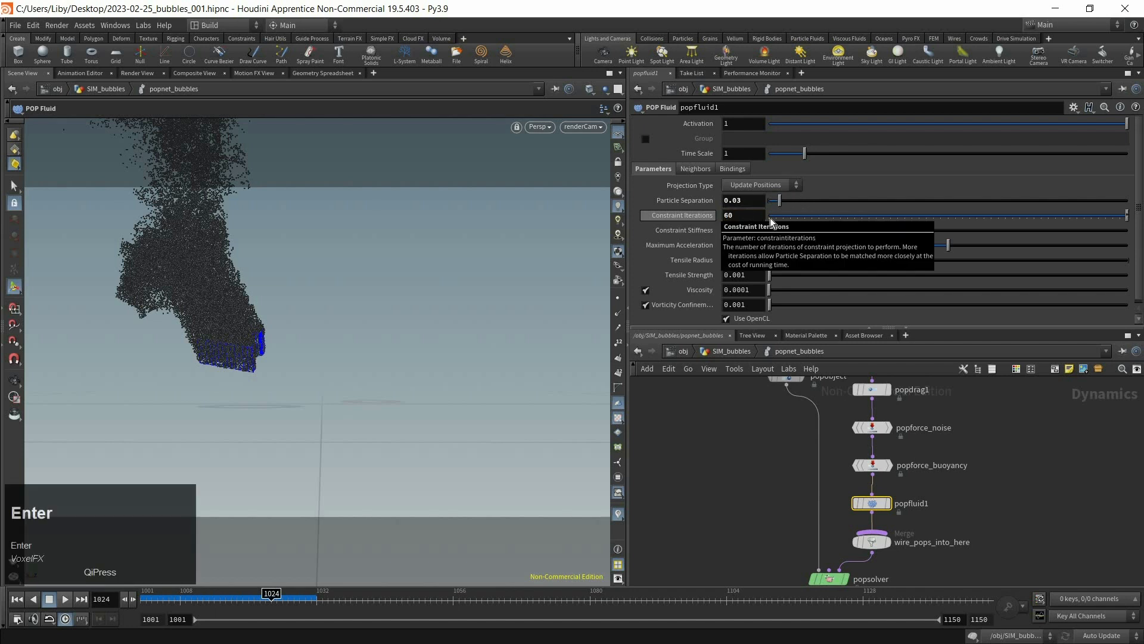
click(14, 600)
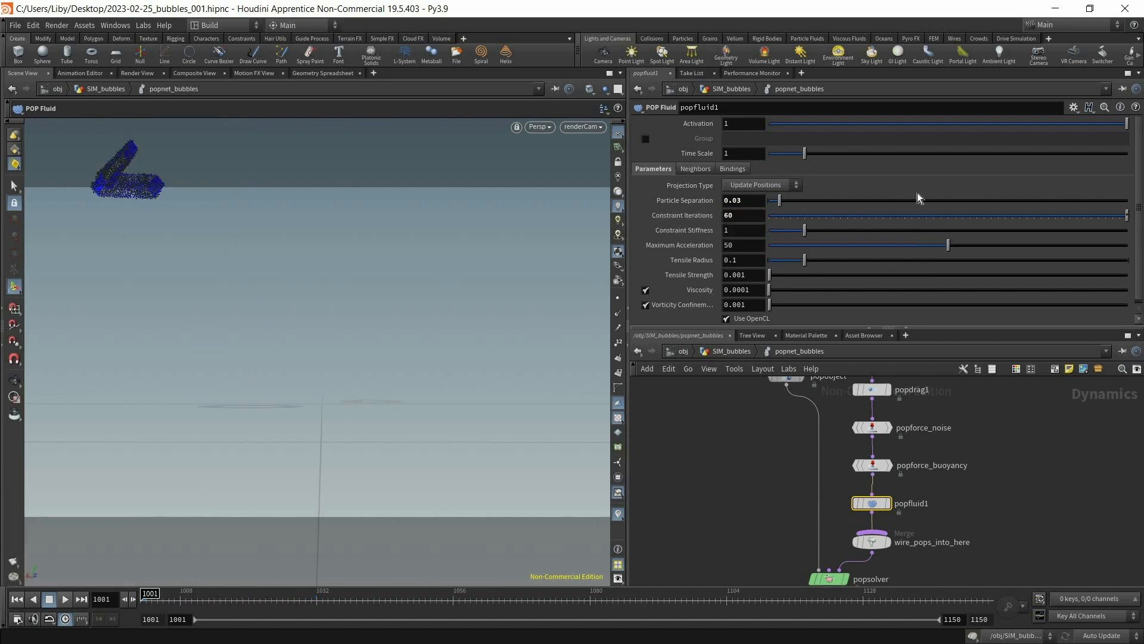
click(754, 231)
text(300)
key(Return)
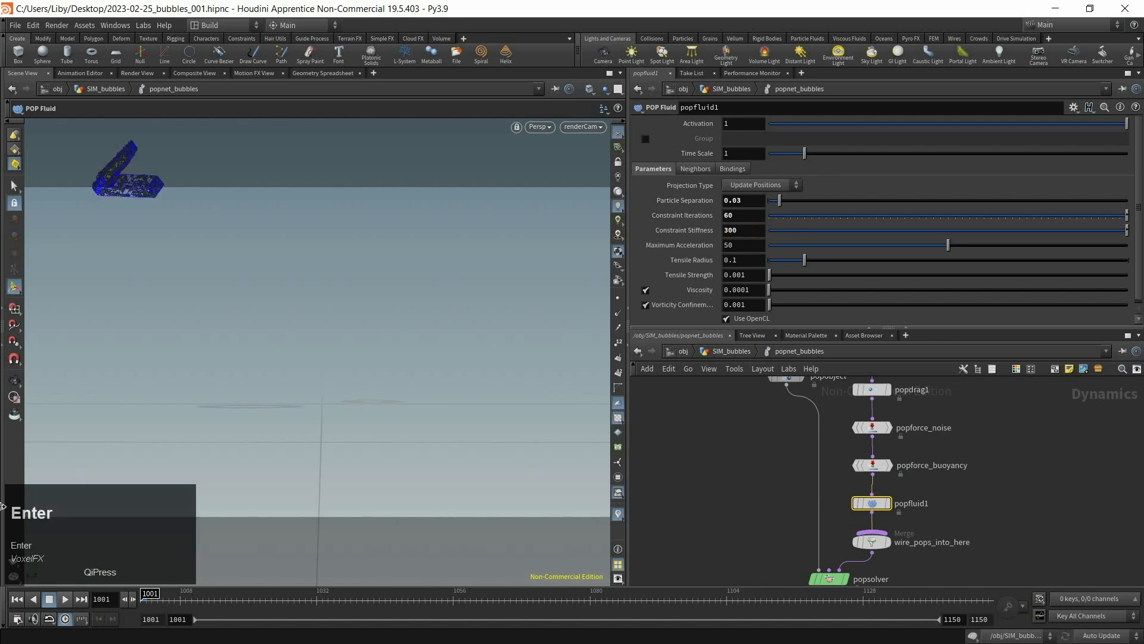
Play the bubble simulation, inspect the particles up close and through renderCam up to frame 1040, and return to frame 1001.
click(65, 599)
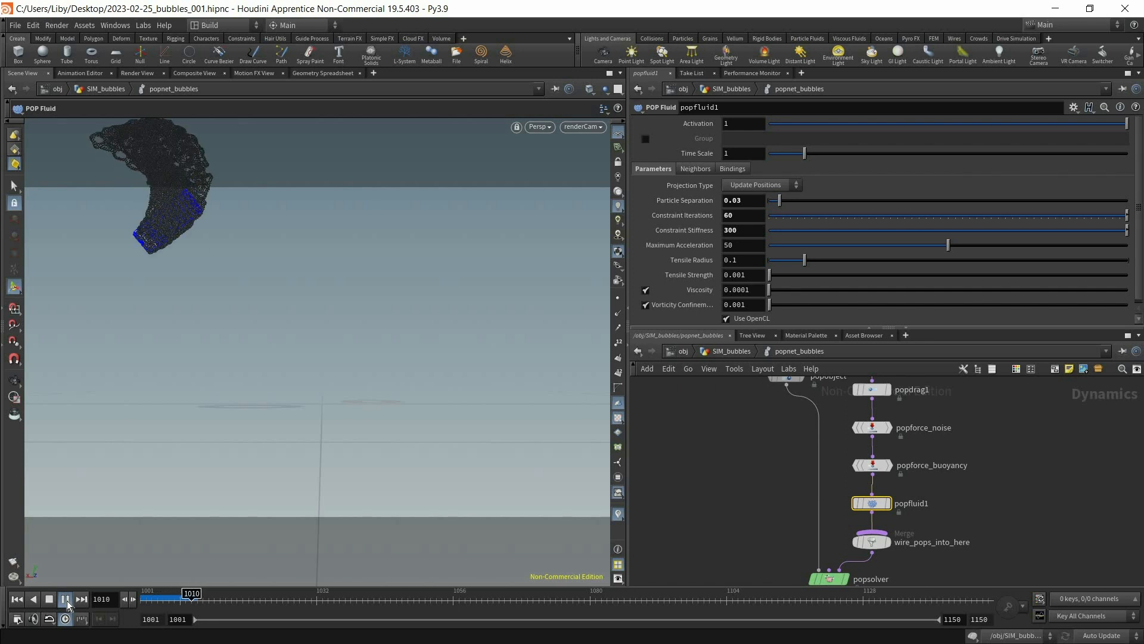
click(203, 599)
alt+drag(256, 358, 166, 238)
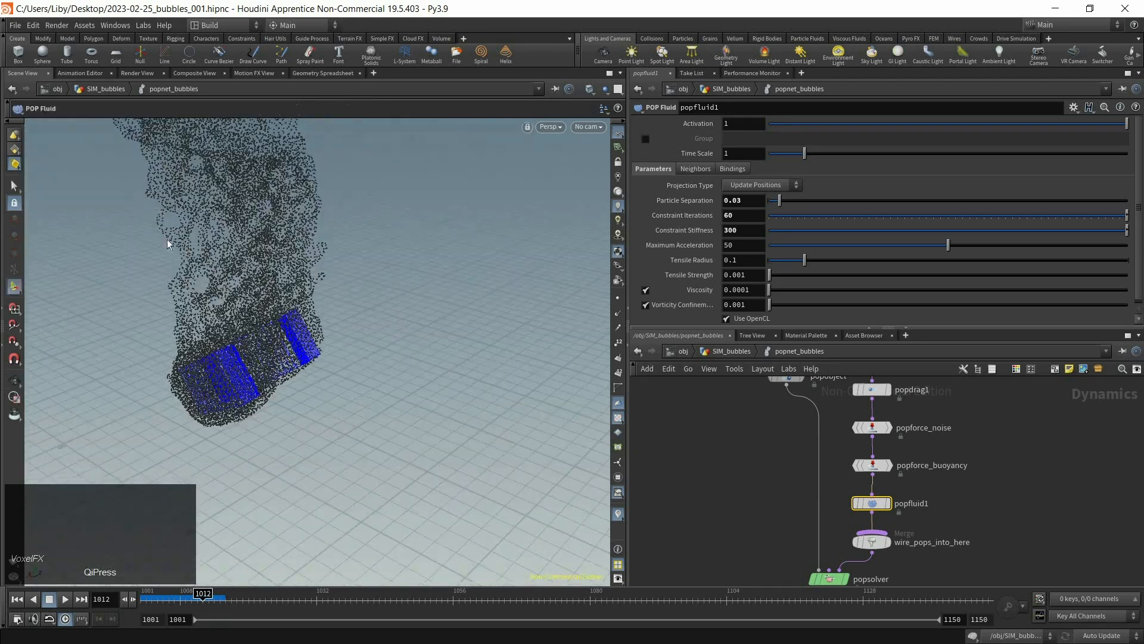
click(587, 126)
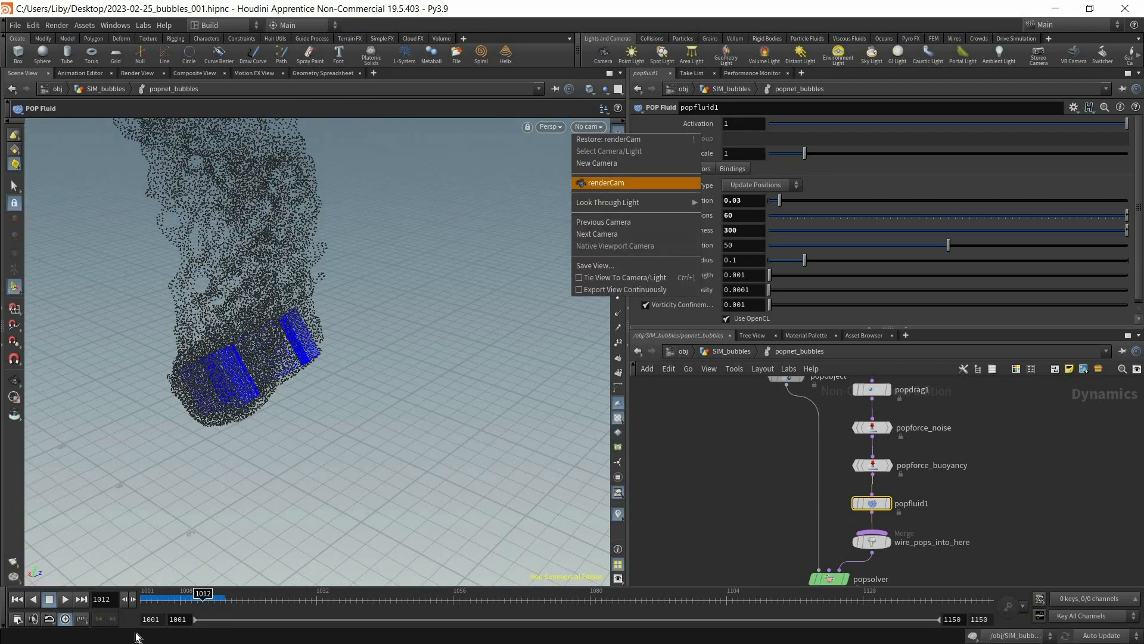
click(636, 183)
click(63, 599)
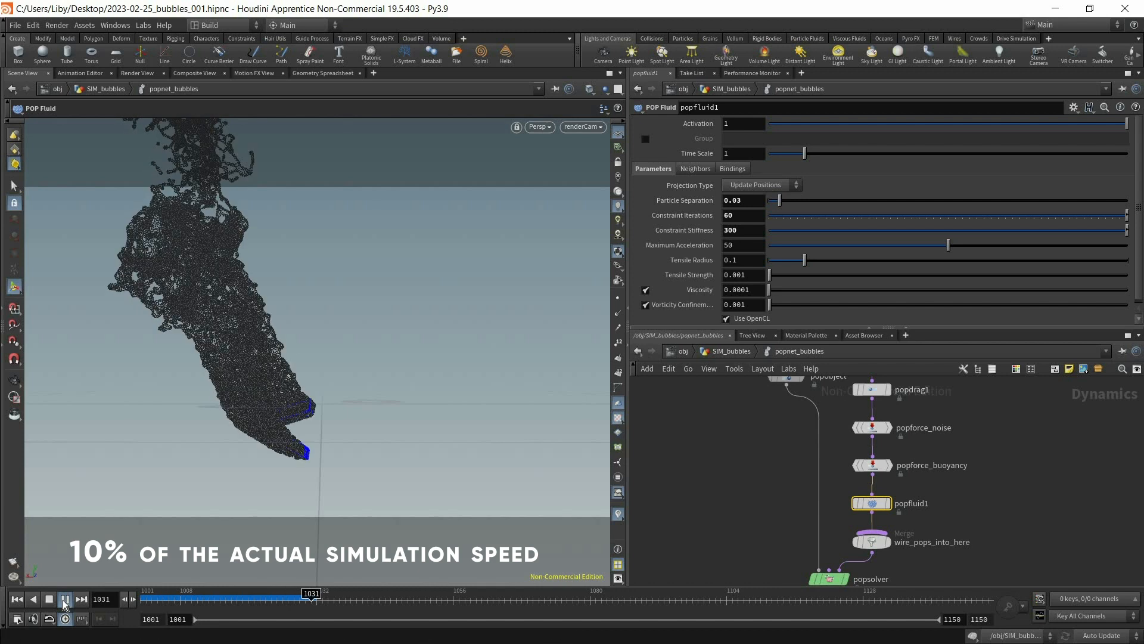
click(62, 599)
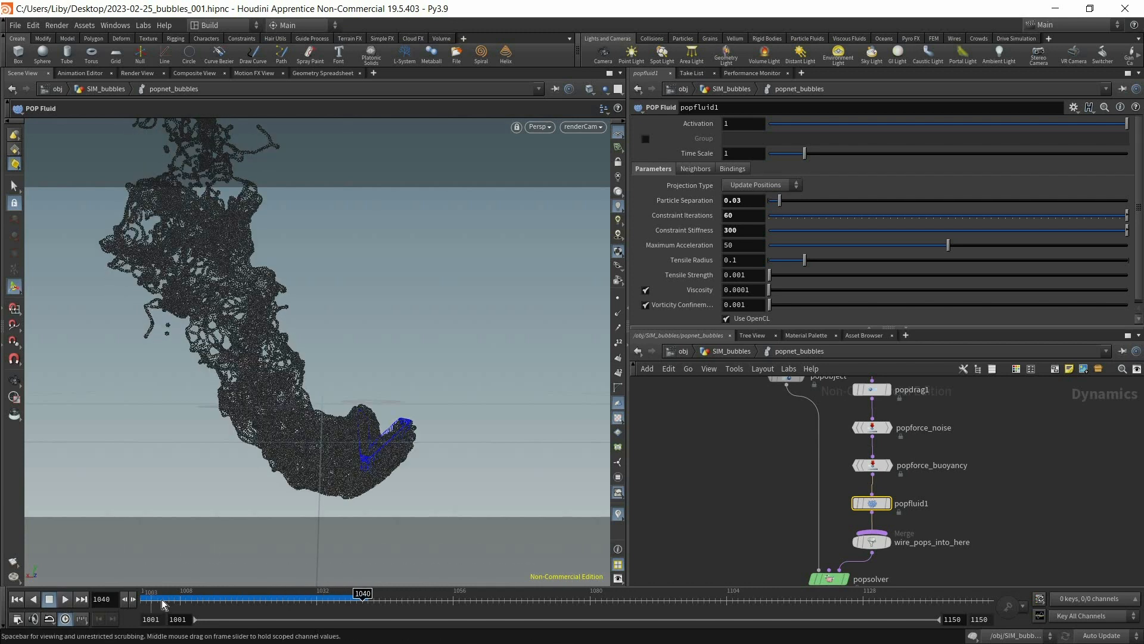
mouse_move(162, 599)
mouse_down()
mouse_move(282, 596)
mouse_move(140, 604)
mouse_up()
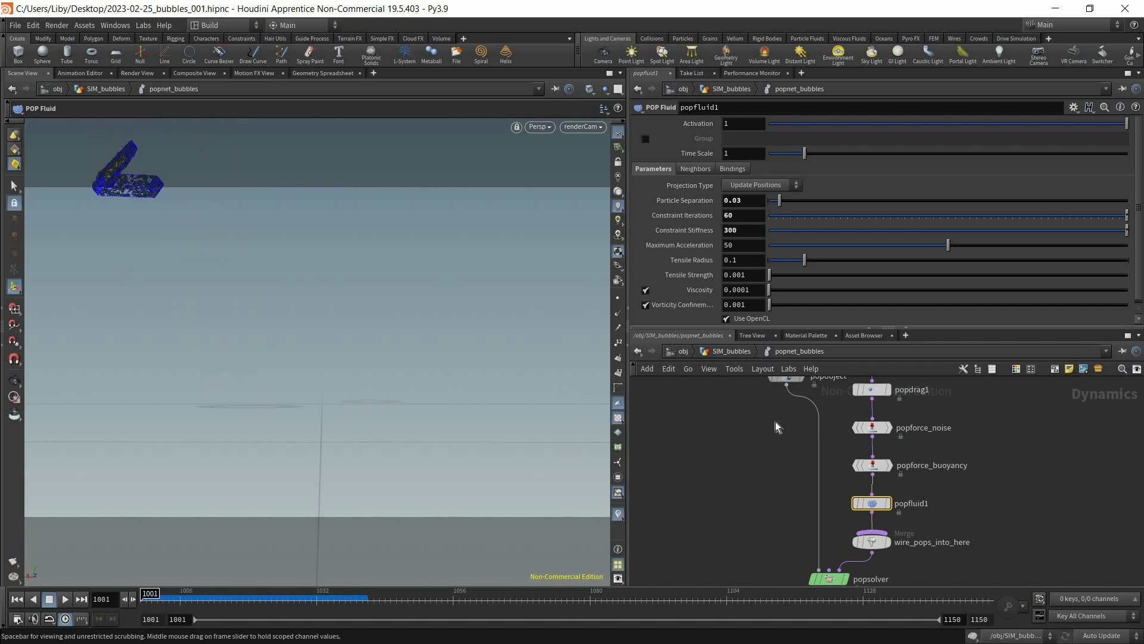
Set the tensile strength of popfluid1 to 0.0003.
click(752, 275)
key(BackSpace)
text(0)
text(3)
key(Return)
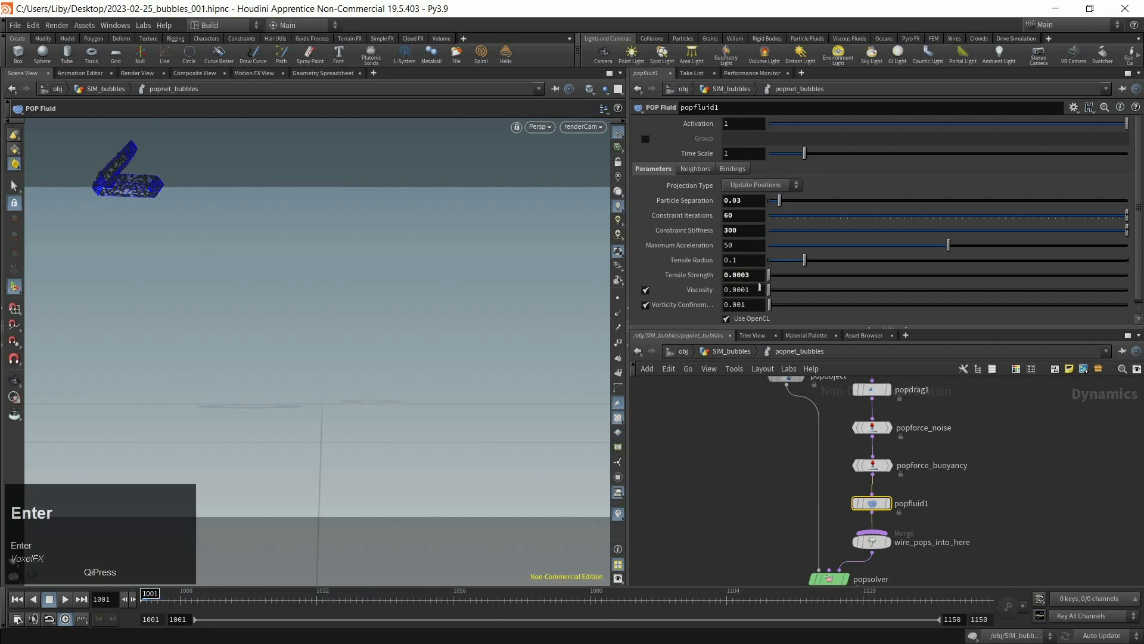
Set the viscosity of popfluid1 to 0.5.
click(759, 288)
key(BackSpace)
key(BackSpace)
key(BackSpace)
key(BackSpace)
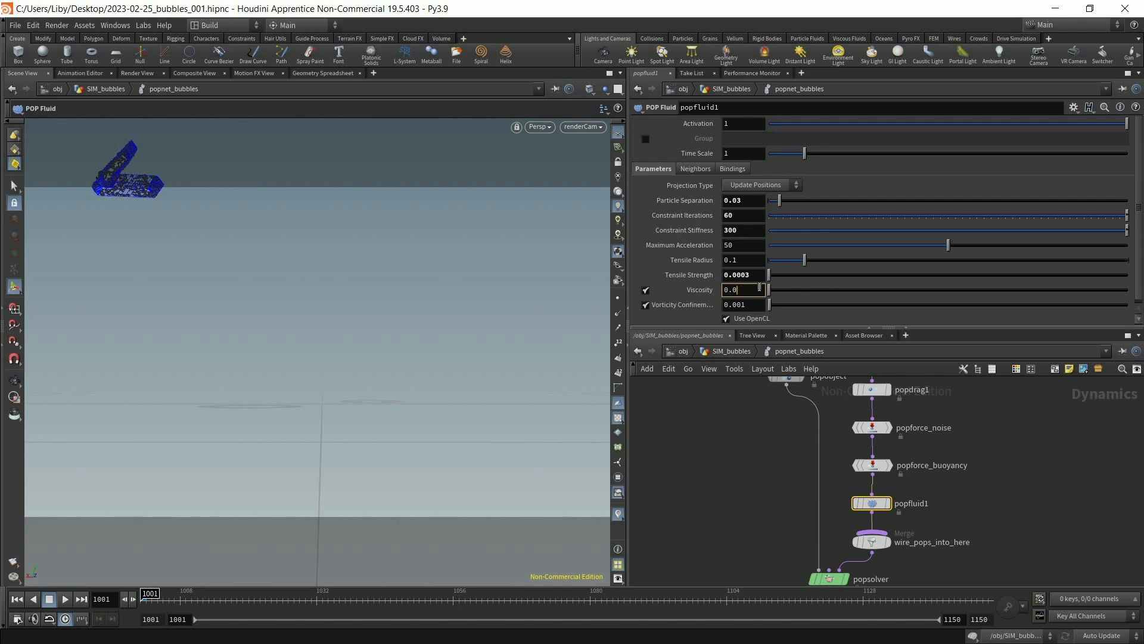
text(5)
key(Return)
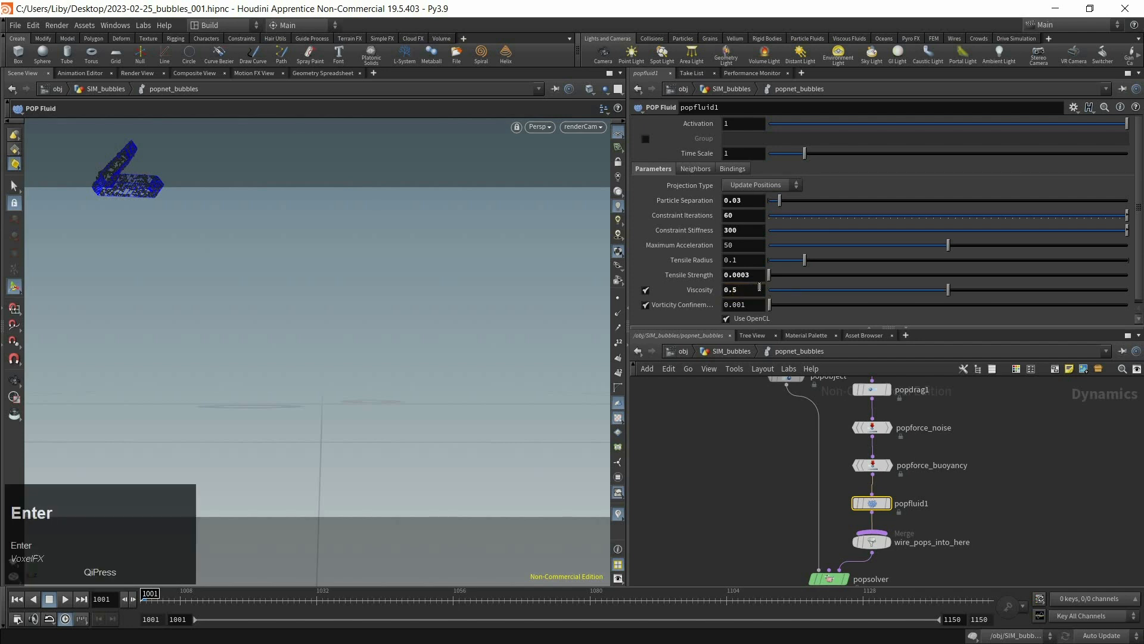
Raise the maximum number of neighbors of popfluid1 to 150.
click(697, 169)
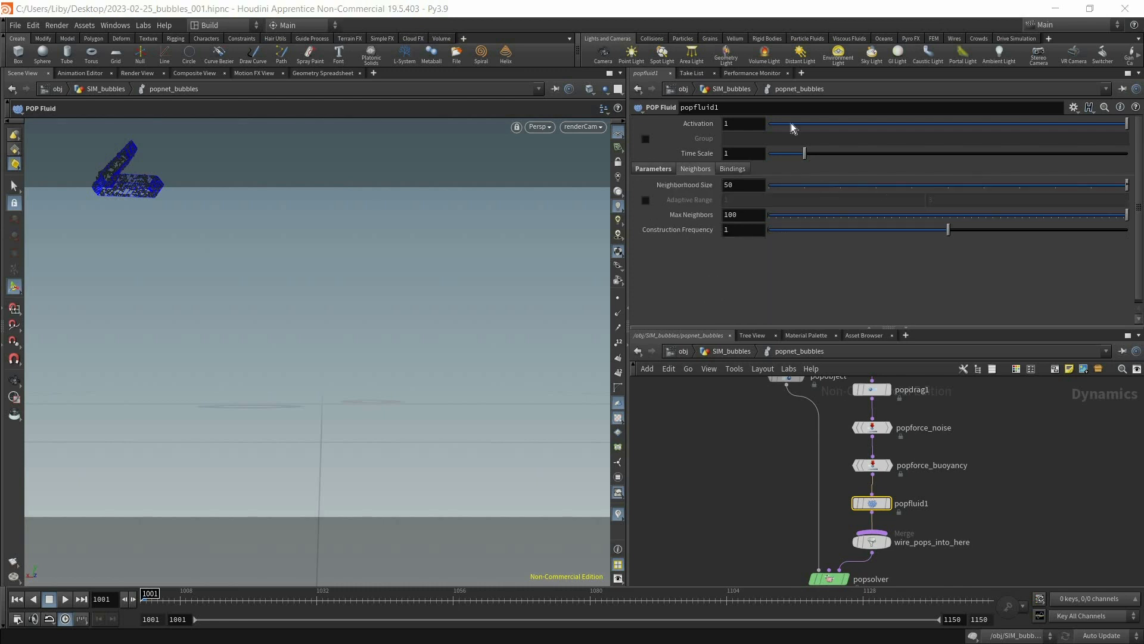
click(751, 219)
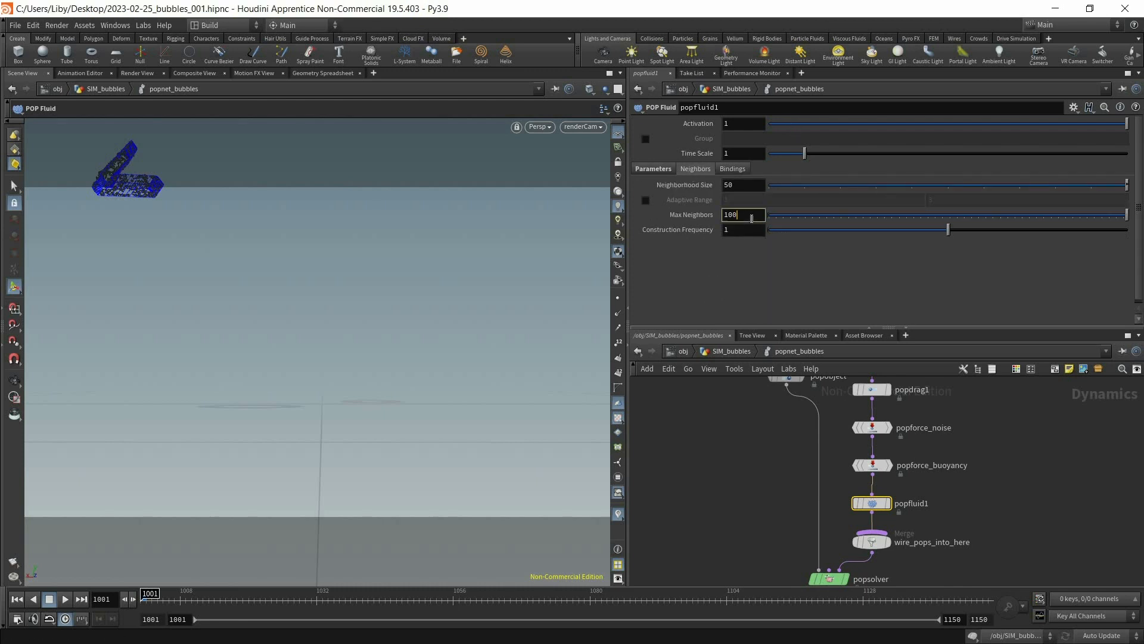
key(BackSpace)
key(BackSpace)
text(50)
key(Return)
click(748, 470)
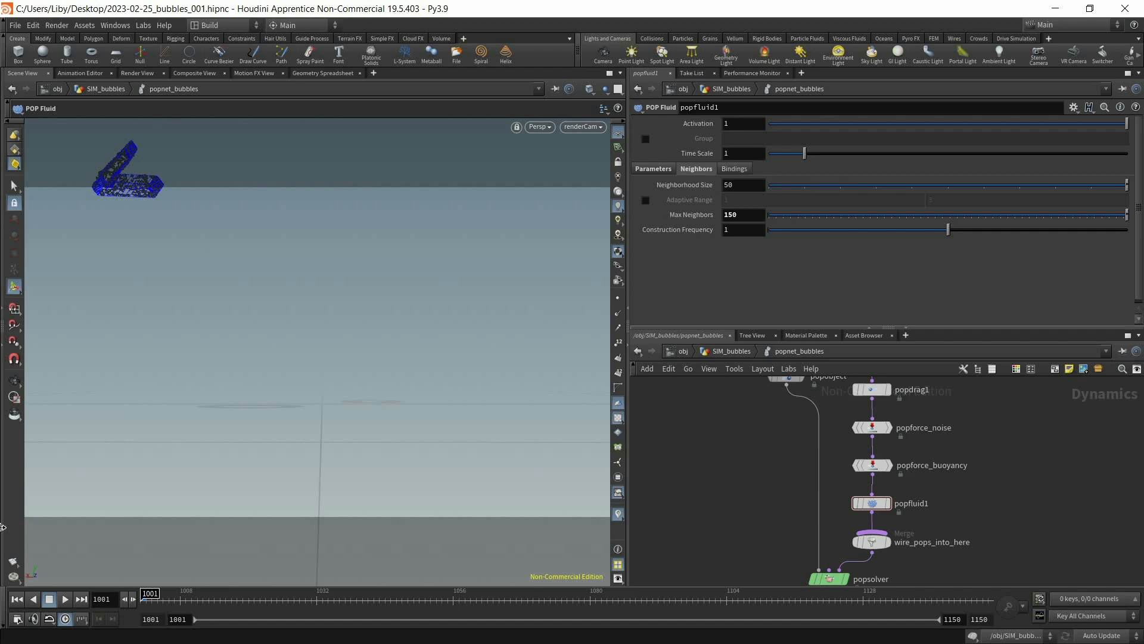
Create a flipbook of the bubble simulation, review its motion by playing and scrubbing the frames in MPlay, and minimize the viewer.
click(14, 562)
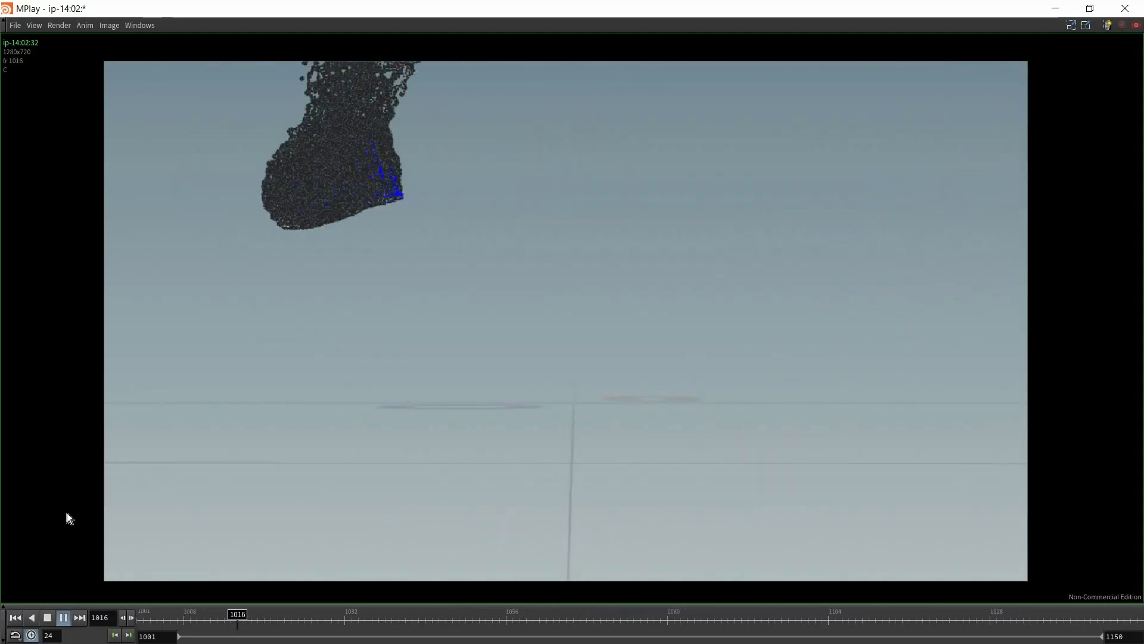
drag(616, 618, 828, 620)
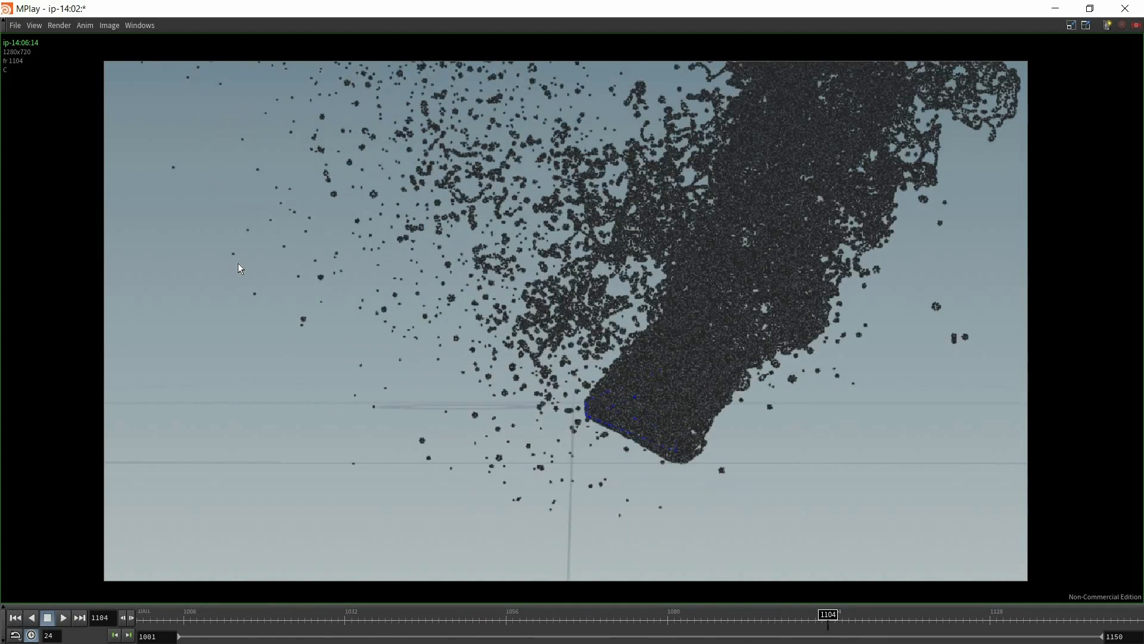
drag(831, 620, 425, 607)
click(64, 618)
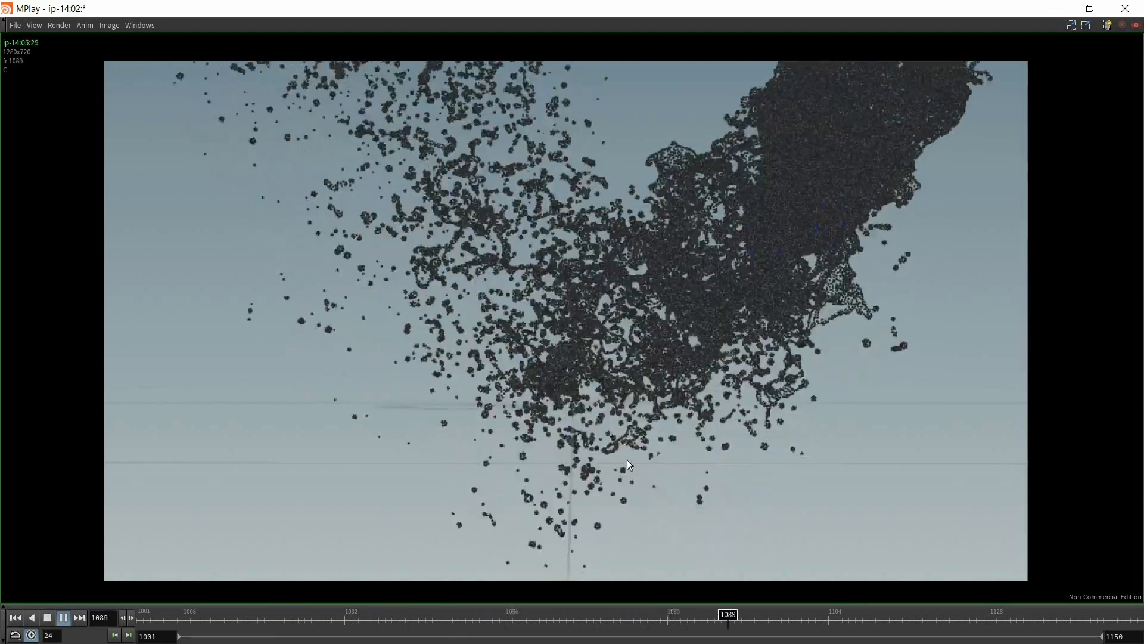
click(64, 618)
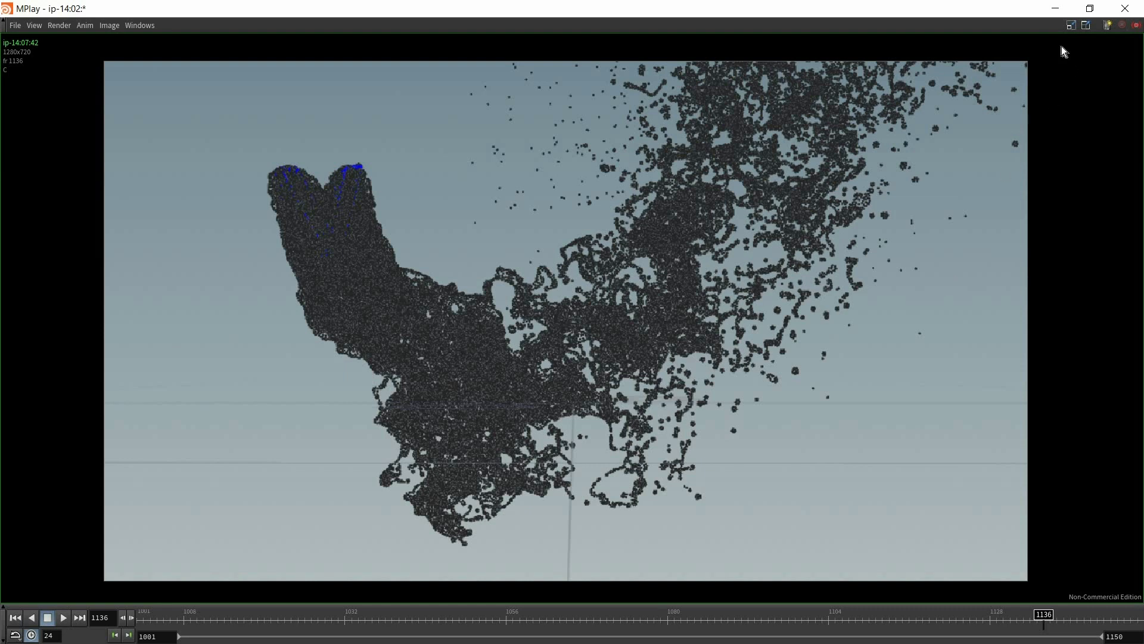
click(1055, 9)
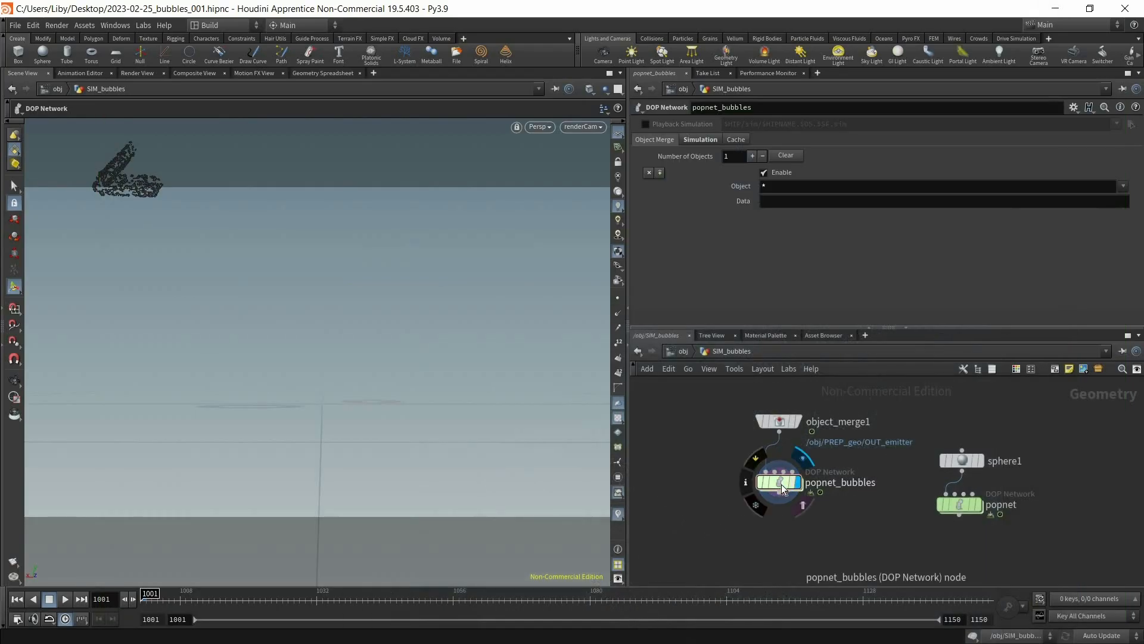
Enter popnet_bubbles and examine the force expression and noise settings of popforce_buoyancy and popforce_noise.
double_click(782, 490)
click(858, 511)
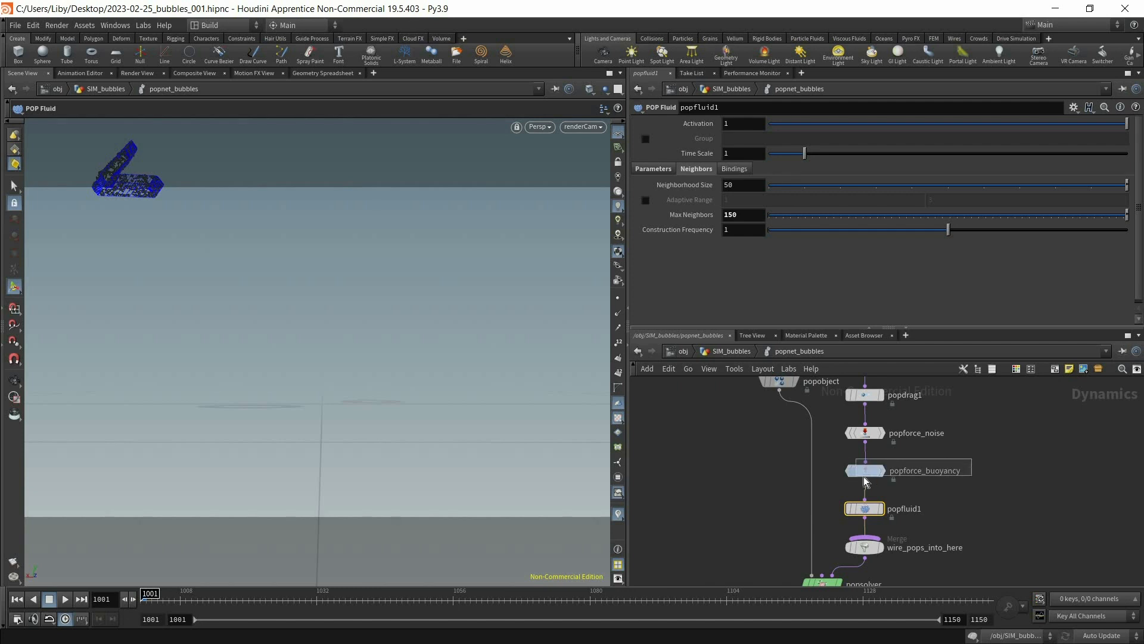
click(925, 470)
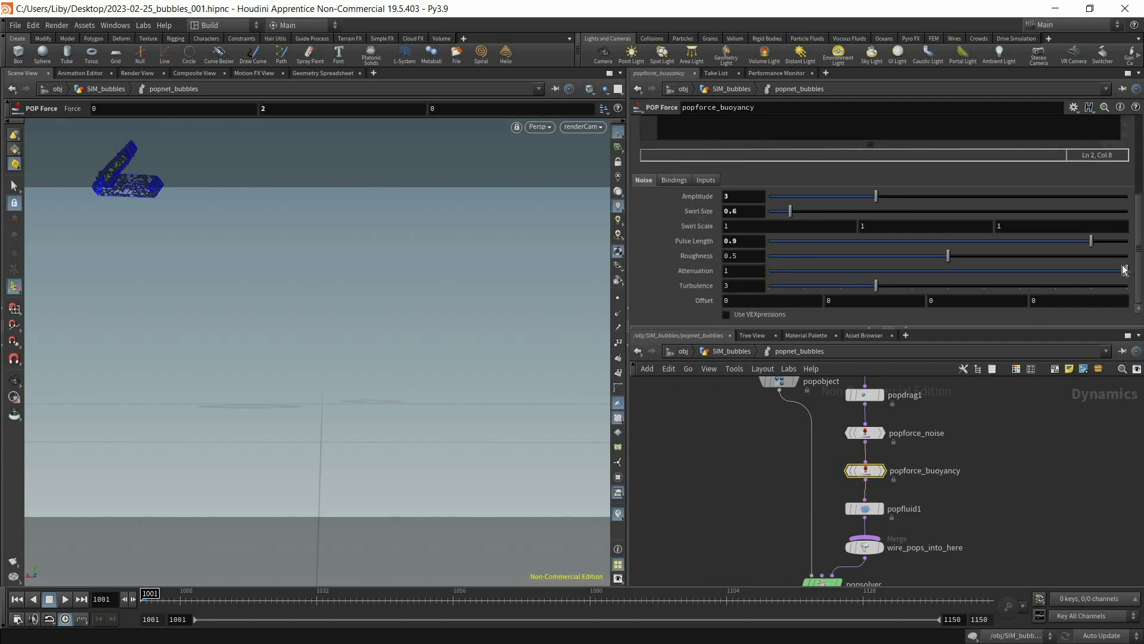
scroll(900, 174, up, 5)
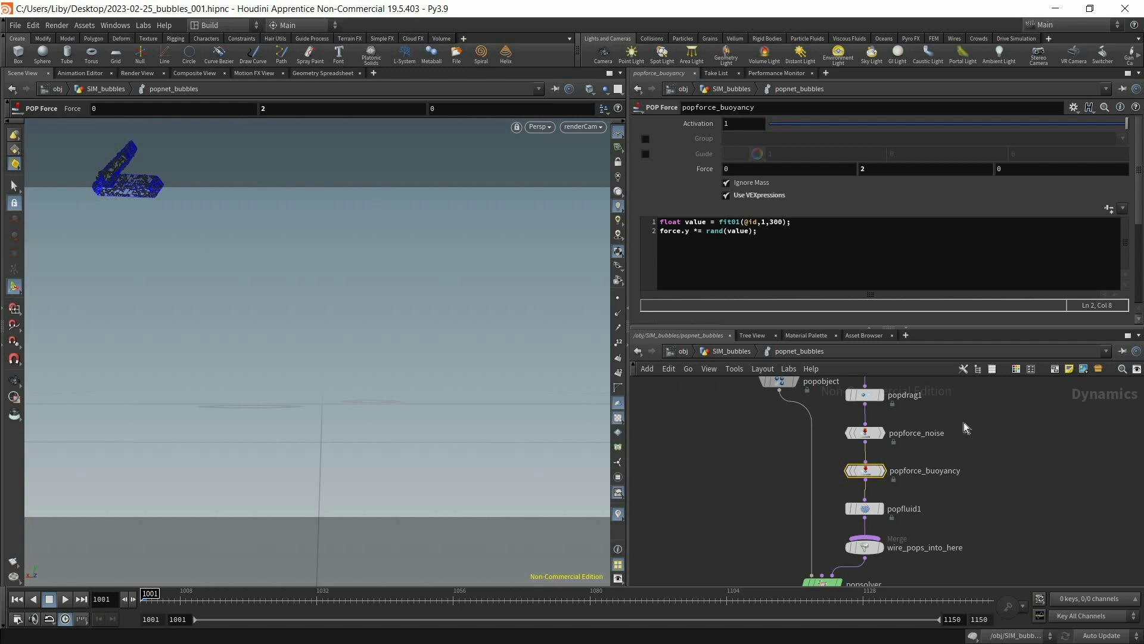
click(848, 435)
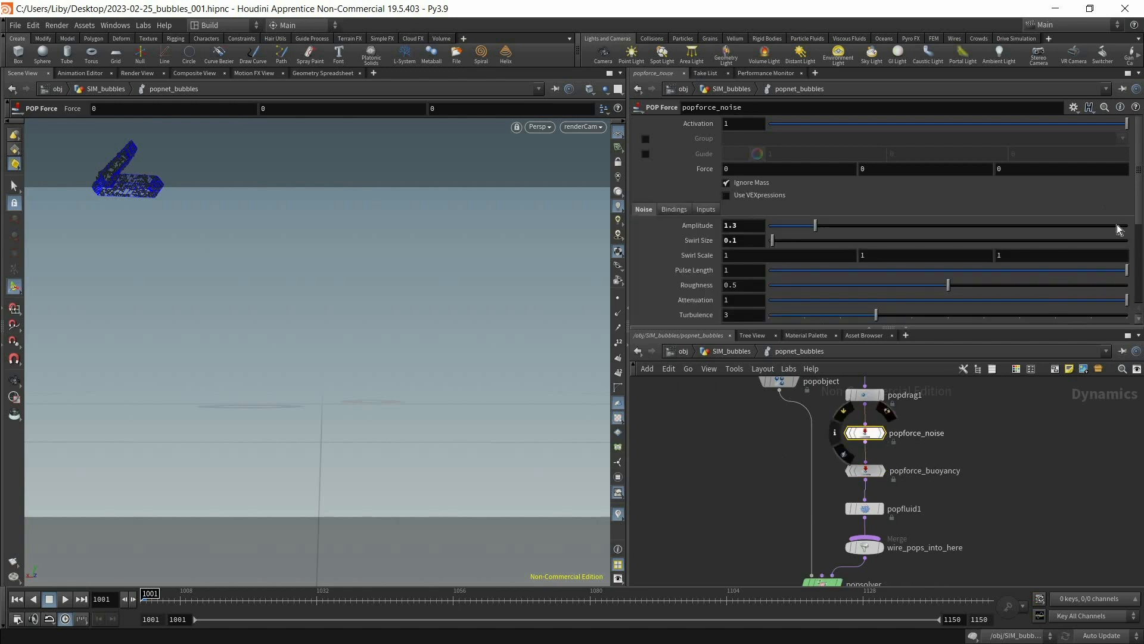
click(865, 471)
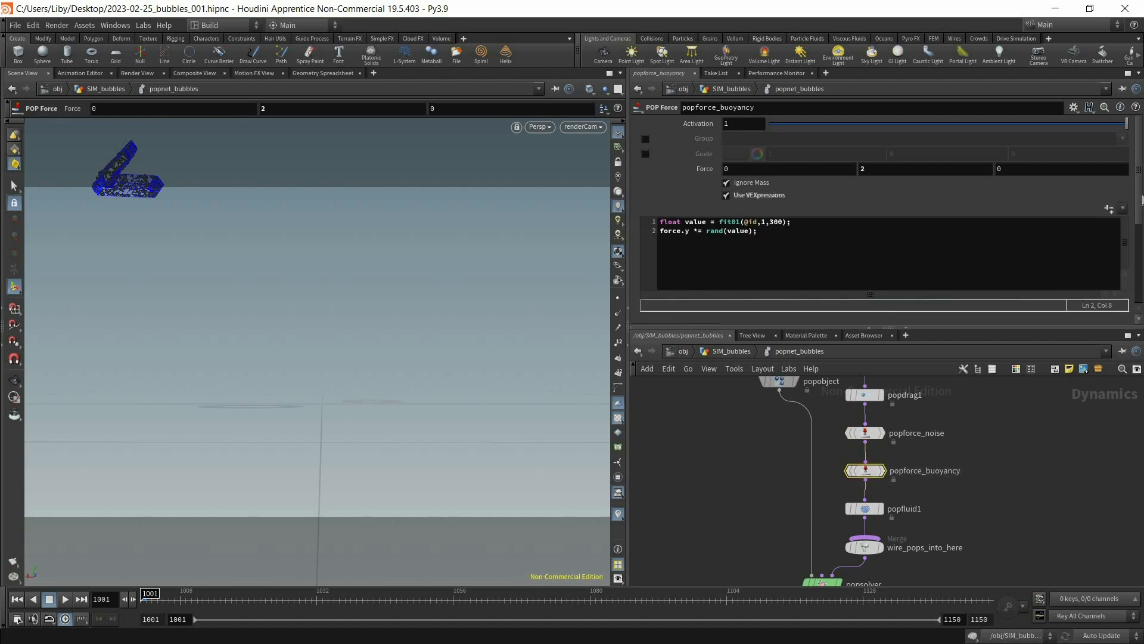
scroll(933, 223, down, 5)
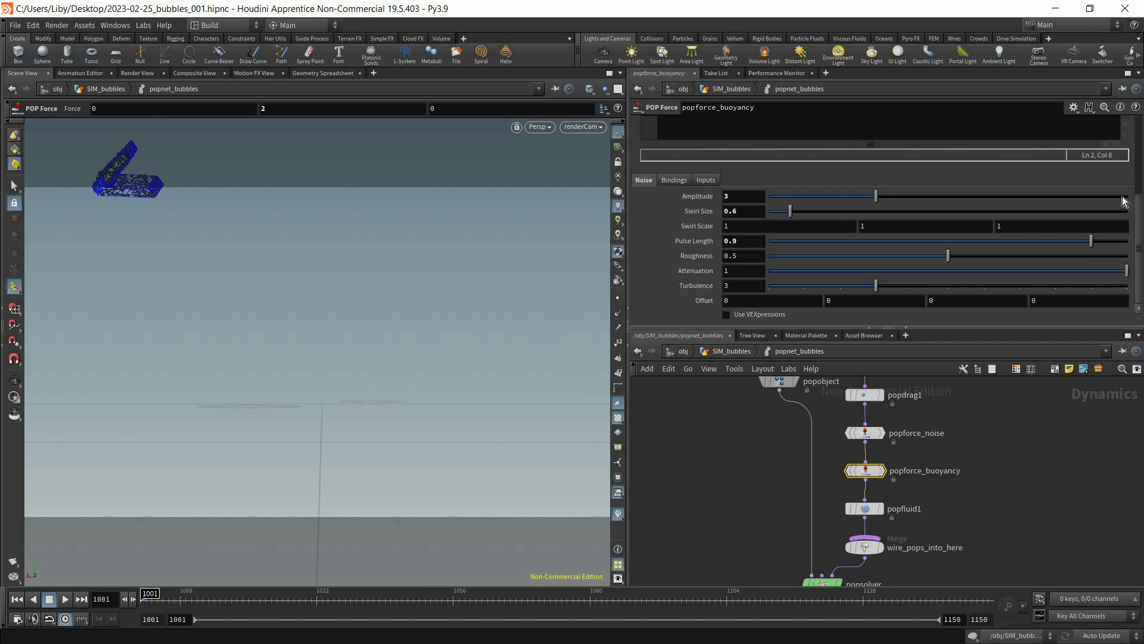
Examine the inherited velocity settings among the attributes of the source_first_input POP Source.
scroll(987, 419, up, 1)
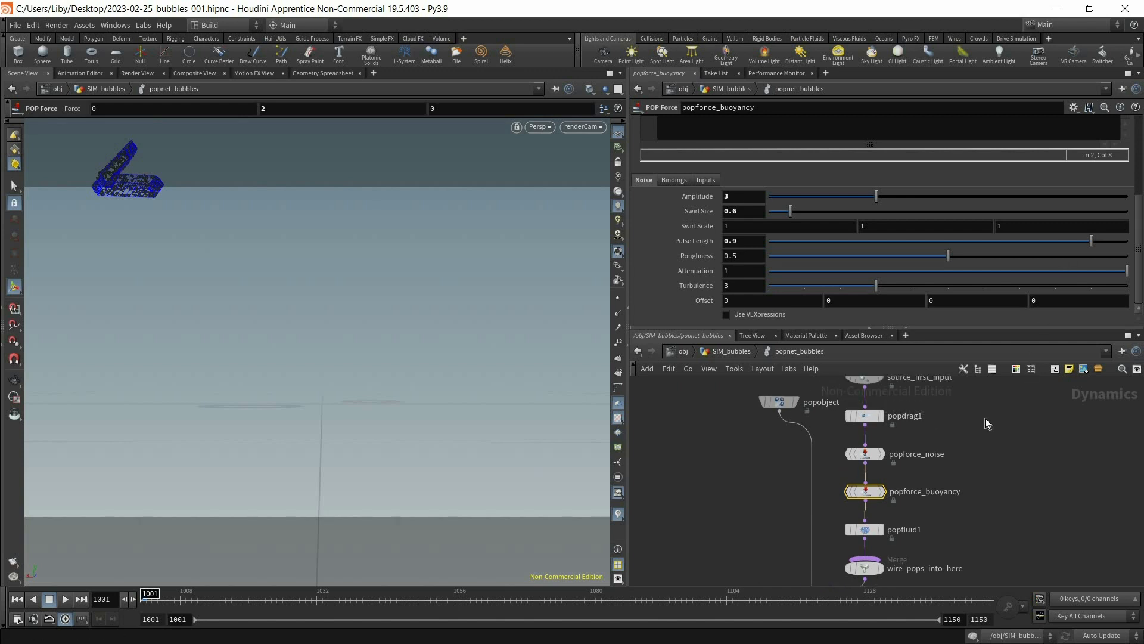
scroll(961, 409, up, 3)
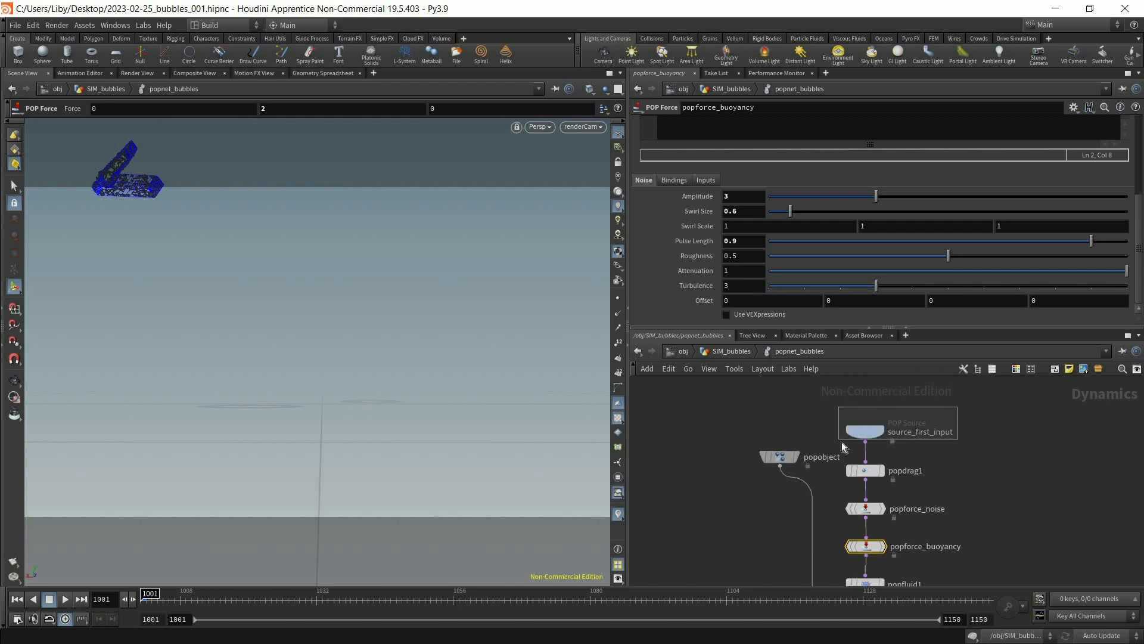
click(842, 442)
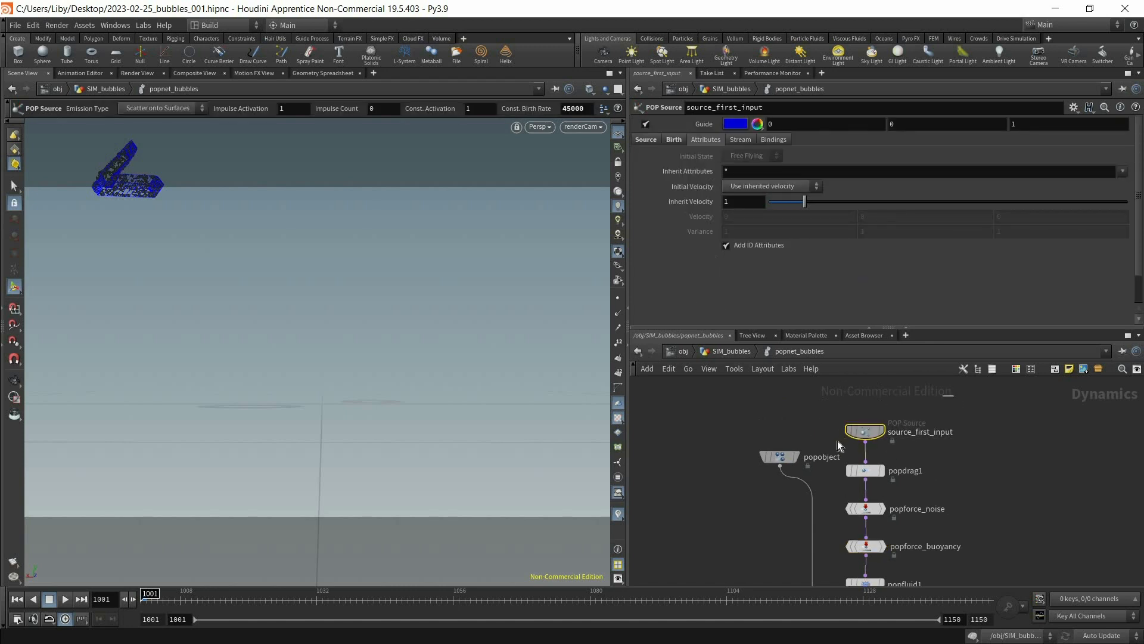
key(ctrl)
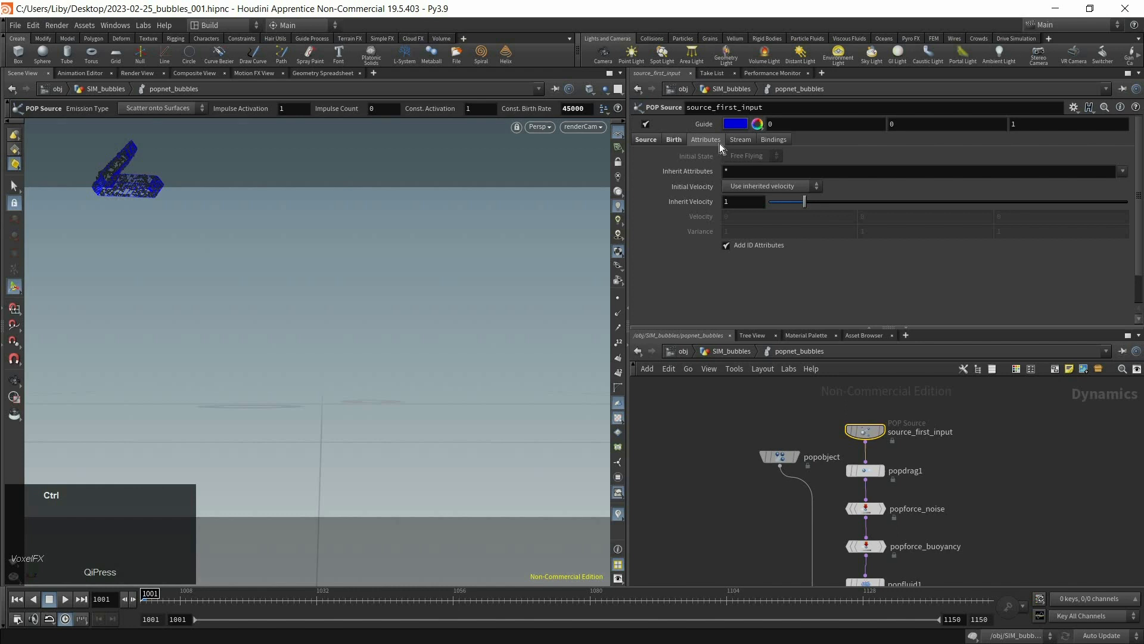
click(692, 202)
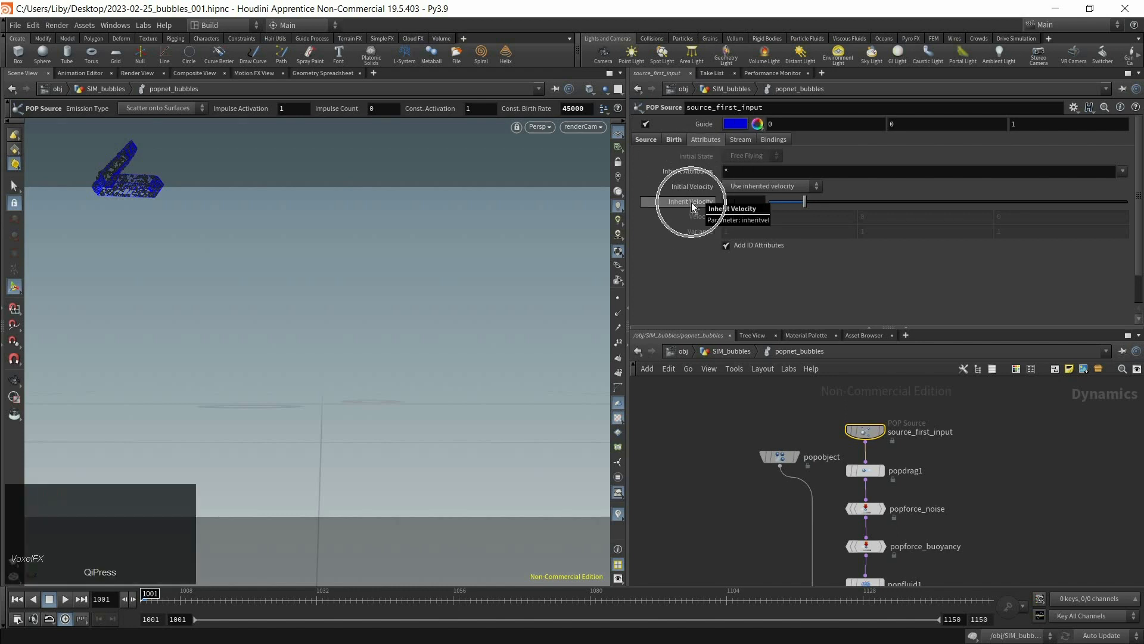
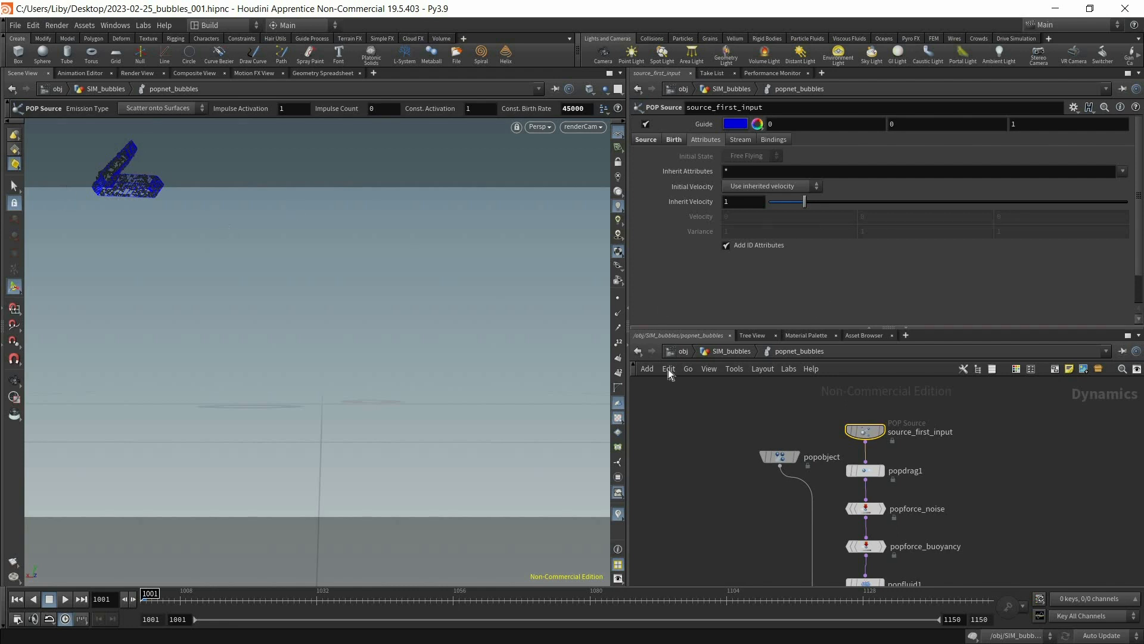
Return to the SIM_bubbles network, display object_merge1, and add a Collision Source node fed by its output.
key(u)
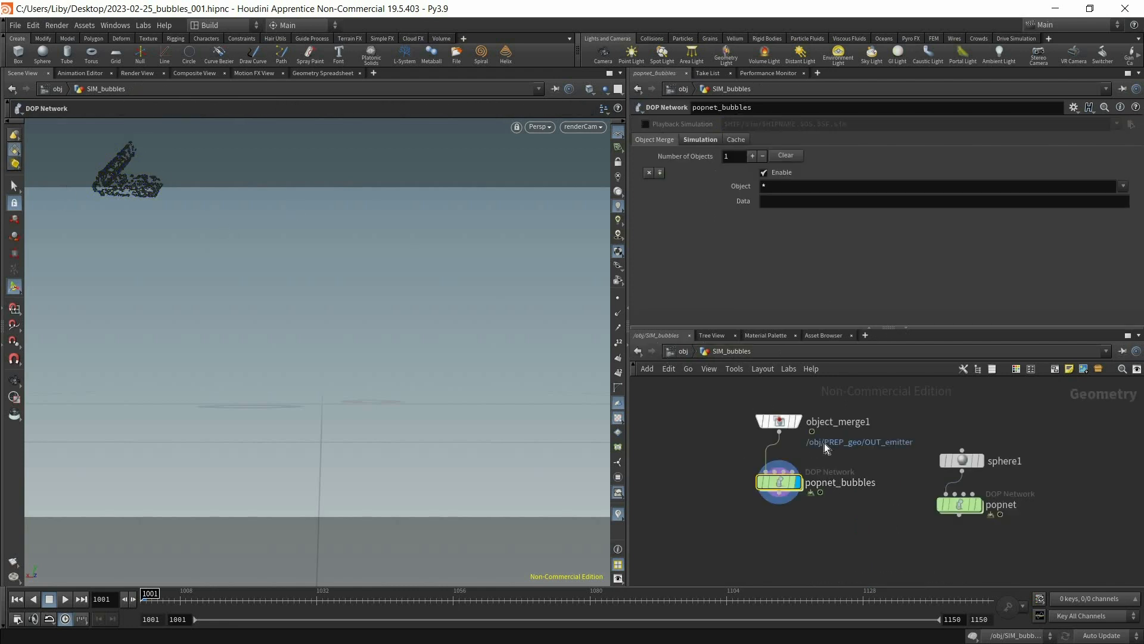
click(803, 397)
middle_drag(879, 454, 977, 455)
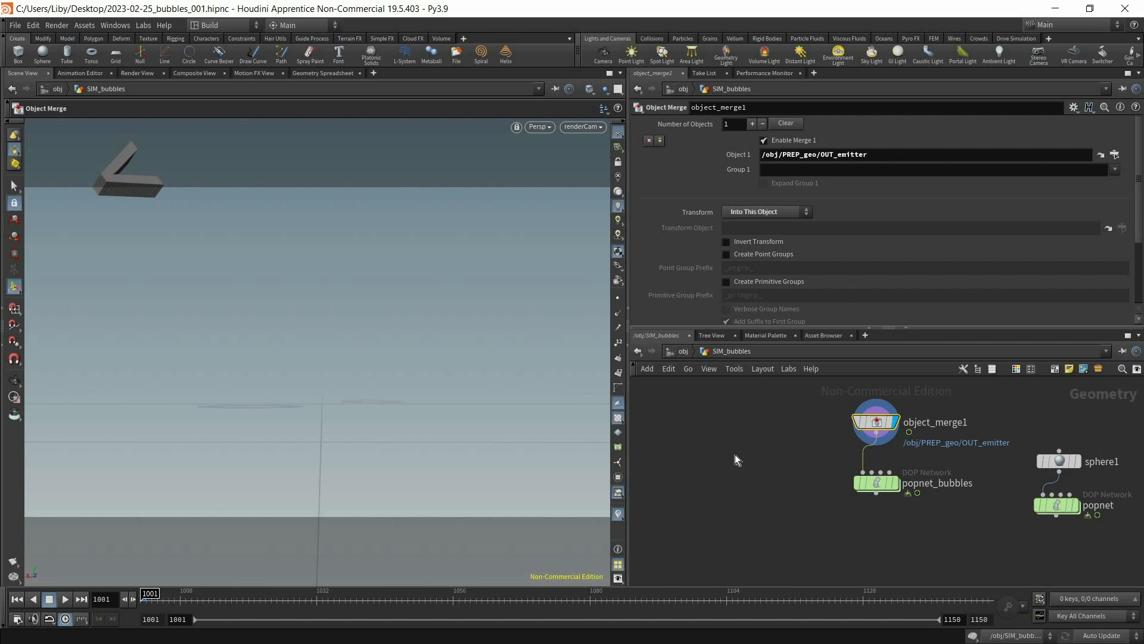
click(876, 433)
key(Tab)
text(coll)
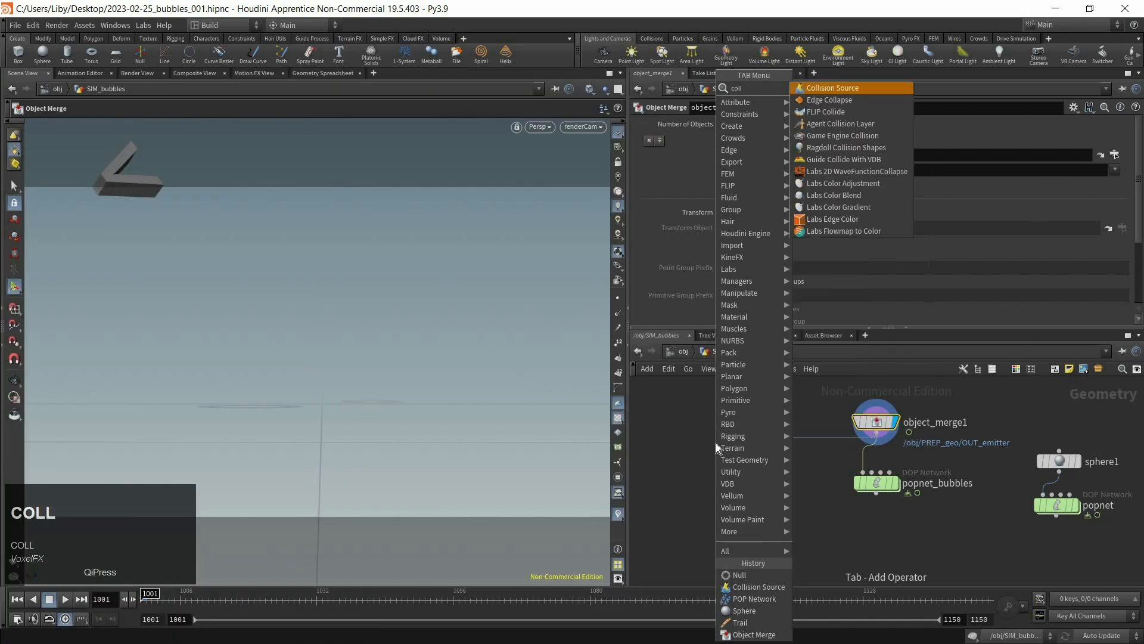
key(Return)
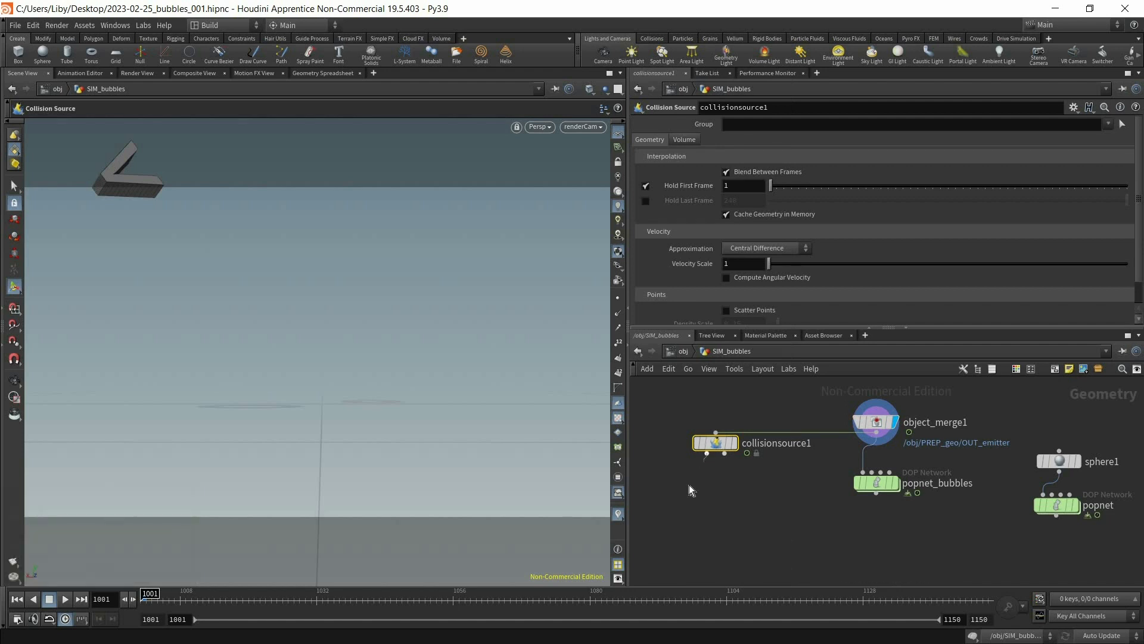
Add a Null on the first output of collisionsource1 and name it OUT_GEO.
key(Tab)
text(nu)
key(Return)
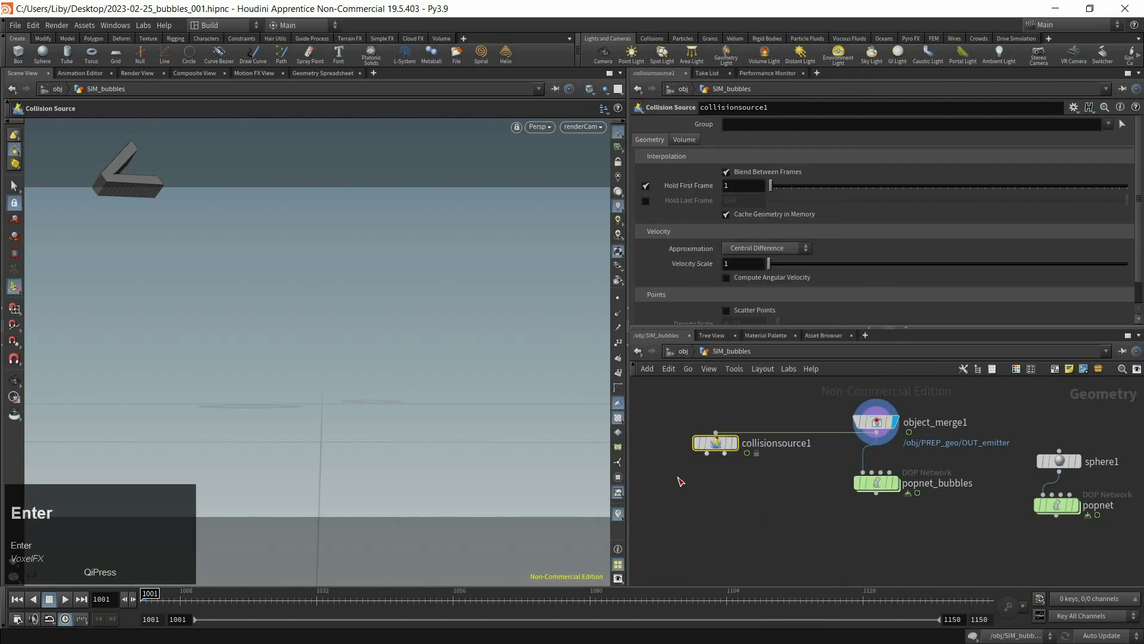
click(689, 488)
double_click(722, 493)
text(OUT_GEO)
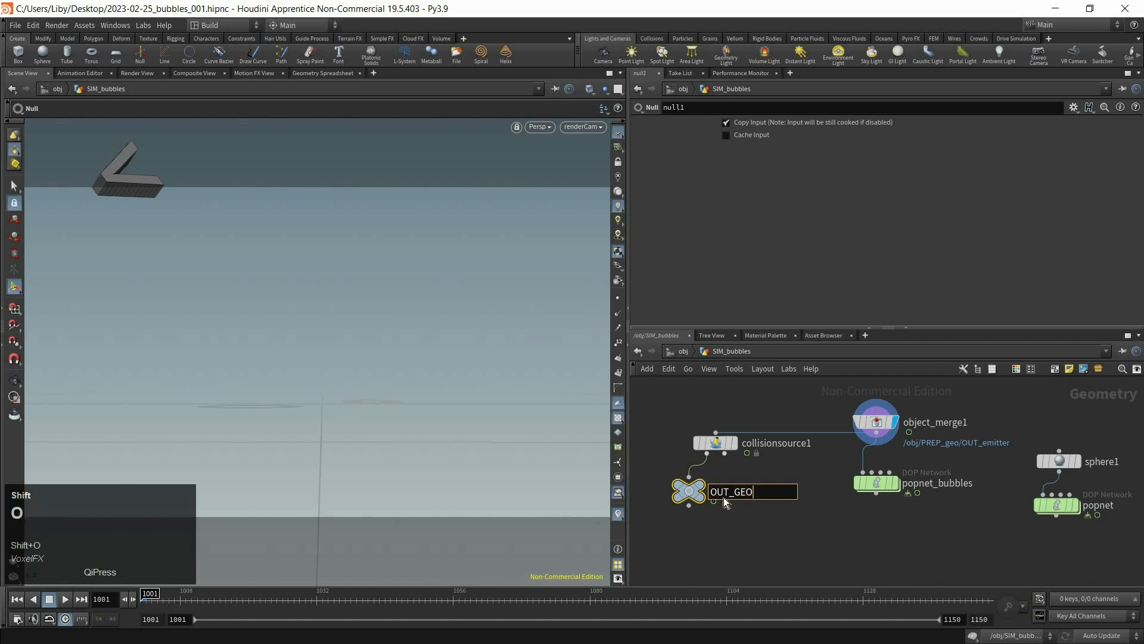
key(Return)
Duplicate the OUT_GEO null for the second output of collisionsource1 and rename the copy OUT_VDB.
alt+drag(691, 491, 776, 482)
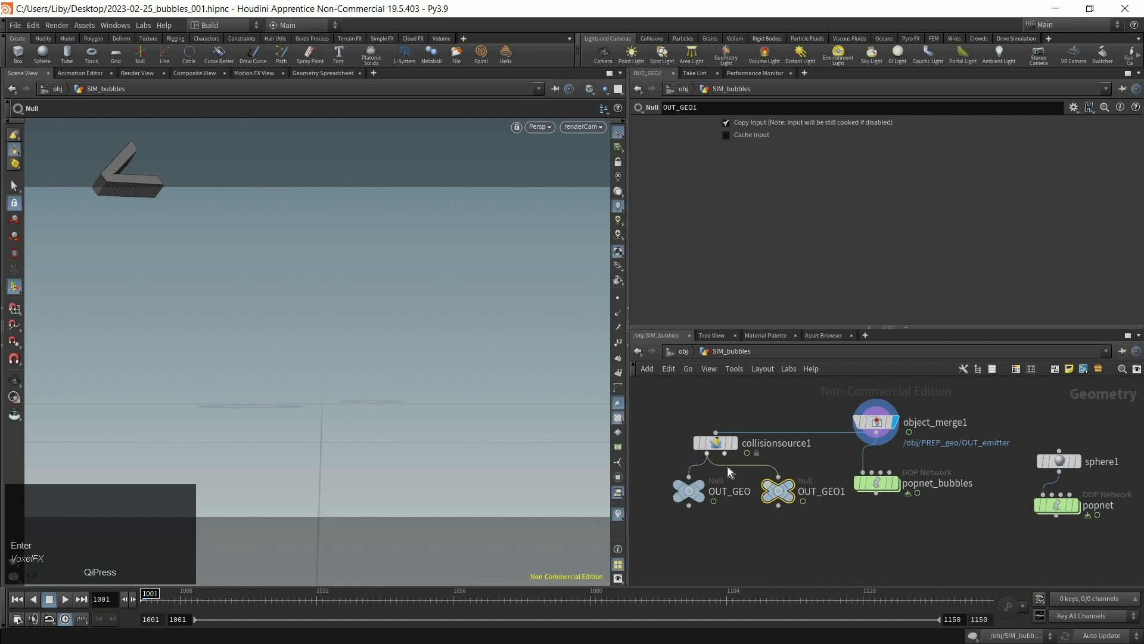
double_click(828, 491)
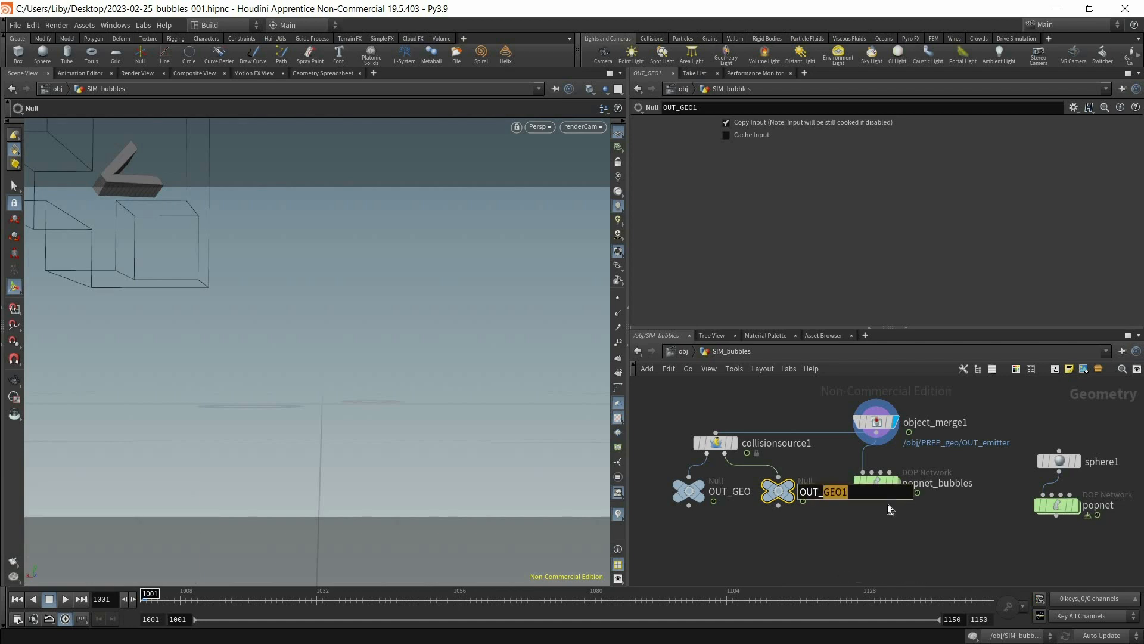
text(VDB)
key(Return)
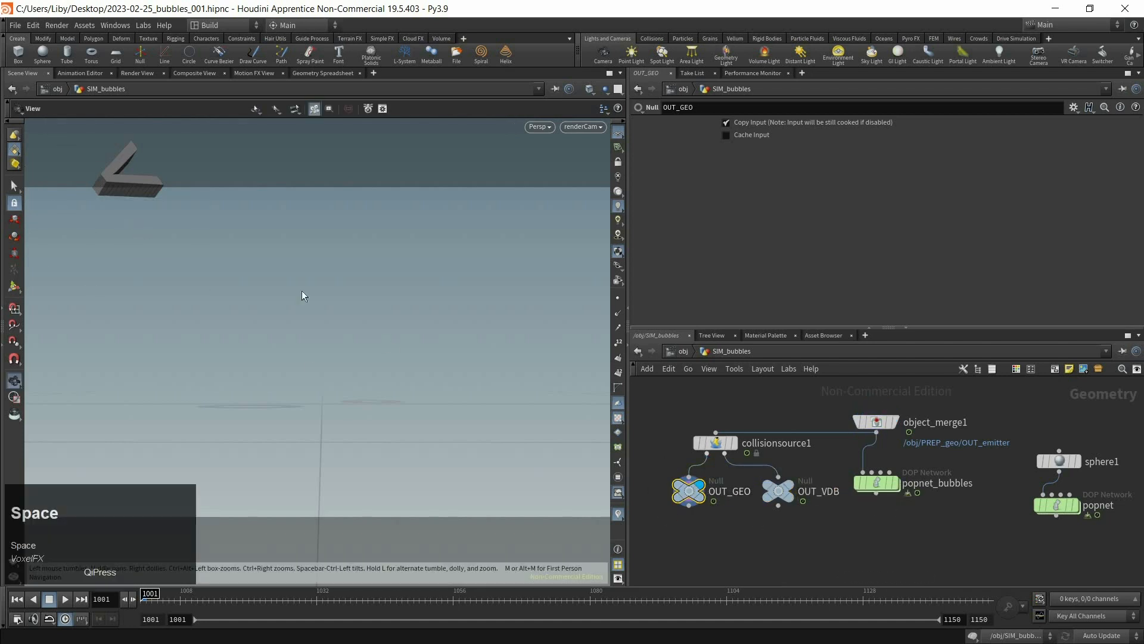
Display OUT_GEO and OUT_VDB one after the other to compare the collision geometry with its volume.
key(space+f)
click(683, 495)
drag(681, 497, 666, 496)
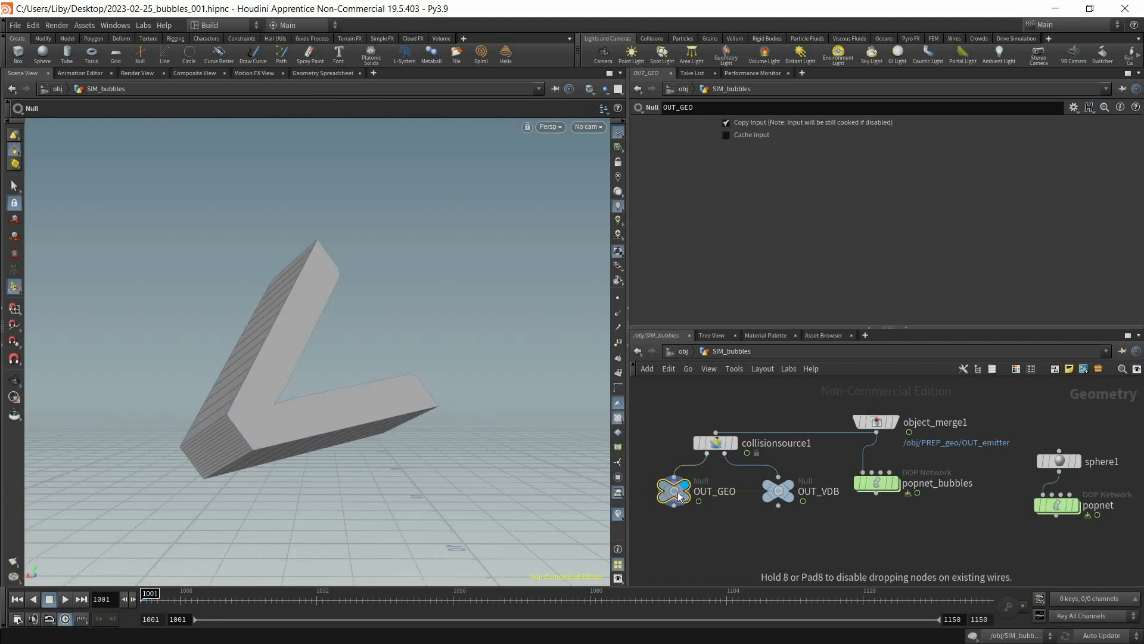
middle_click(679, 496)
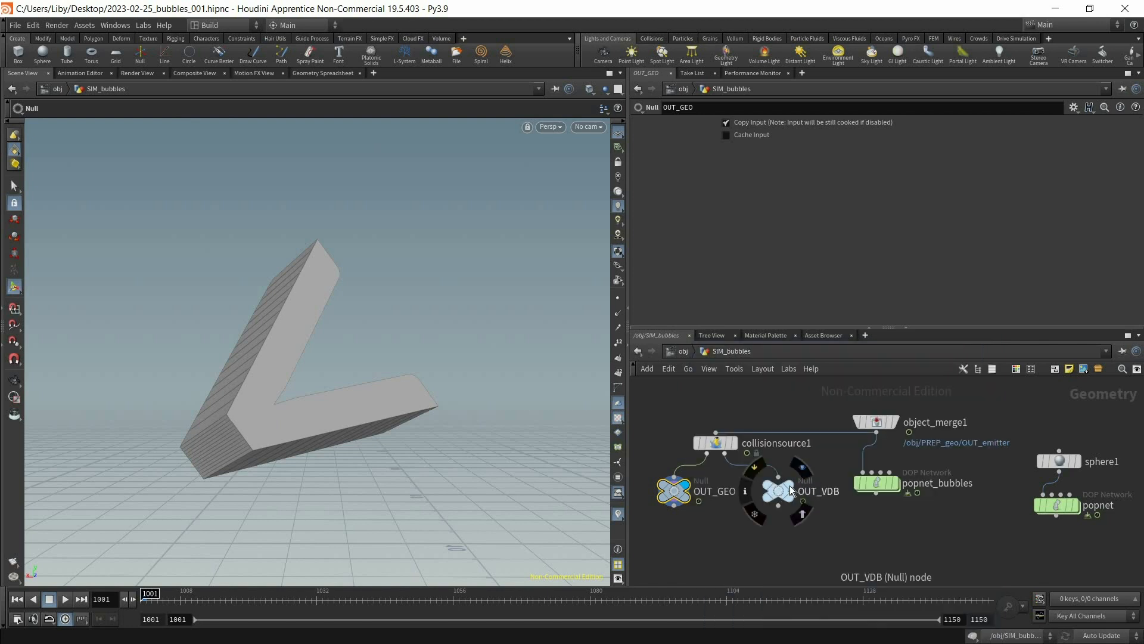
click(800, 467)
click(779, 496)
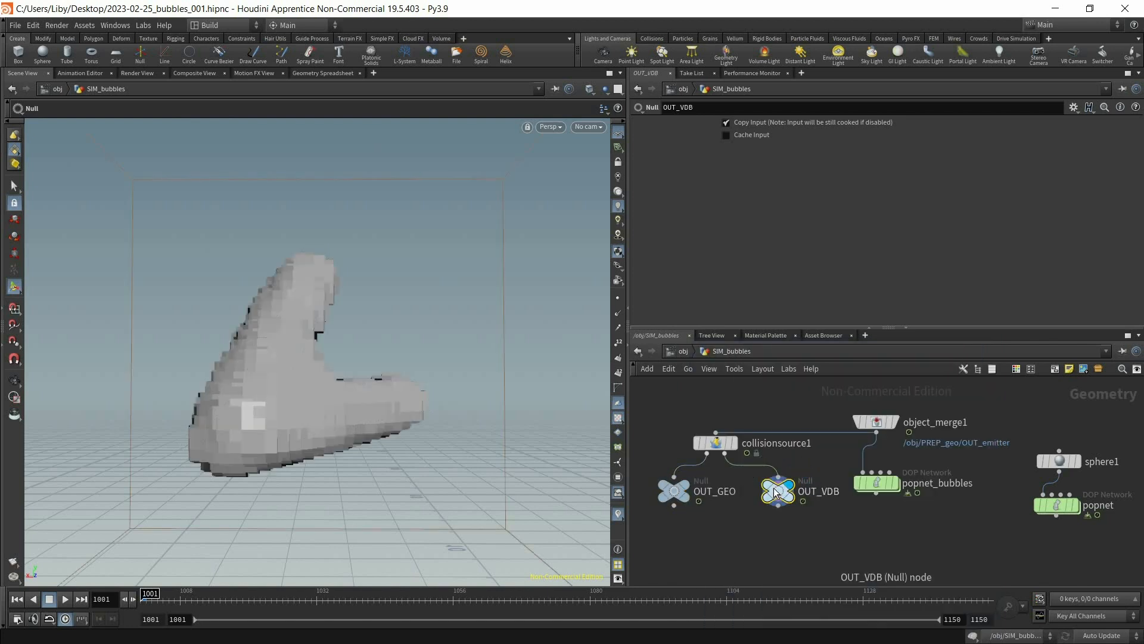
alt+drag(328, 362, 393, 361)
Set the volume voxel size of collisionsource1 to 0.08 and inspect the refined collision volume.
click(704, 445)
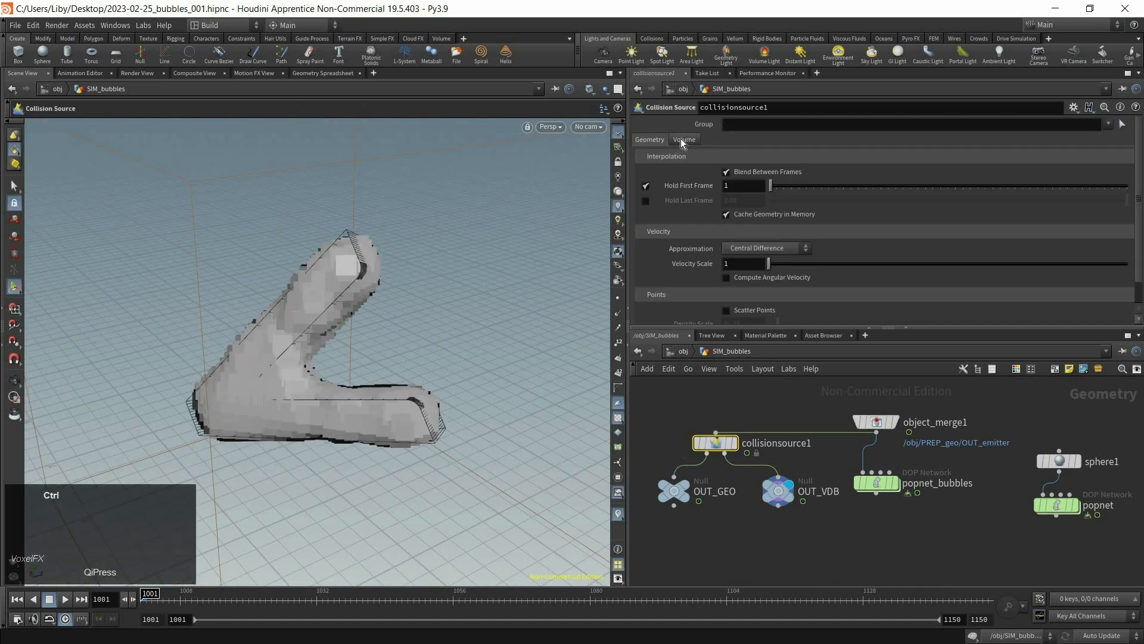
click(683, 140)
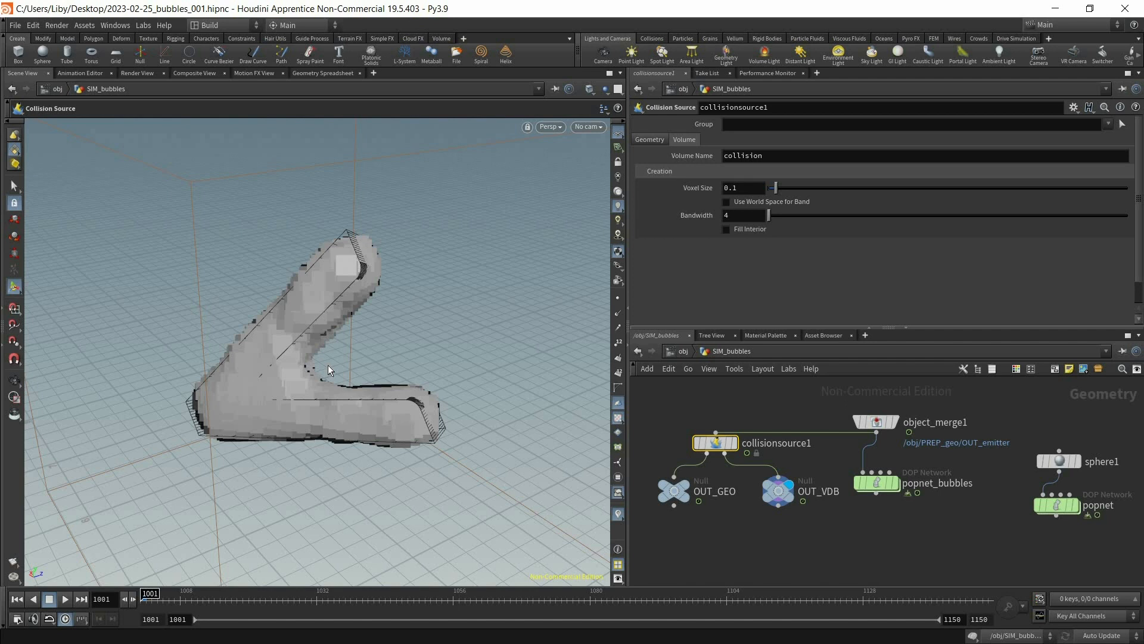
click(751, 191)
text(8)
key(Return)
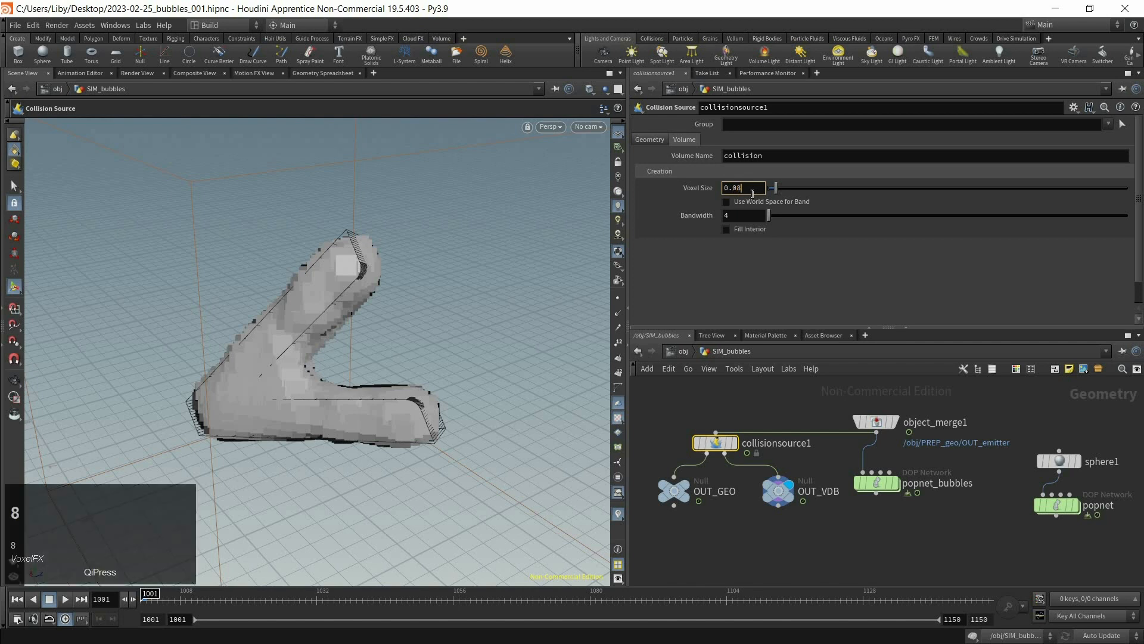
alt+drag(352, 420, 391, 383)
alt+scroll(391, 384, down, 5)
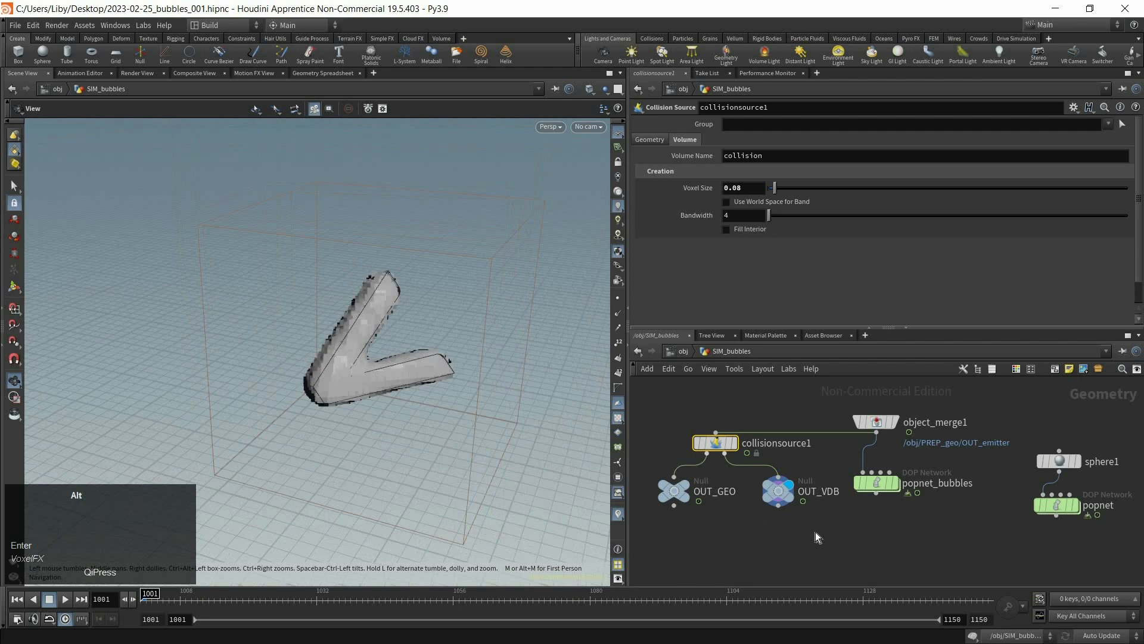
Enter popnet_bubbles and add a Static Object node beside the popsolver.
double_click(877, 484)
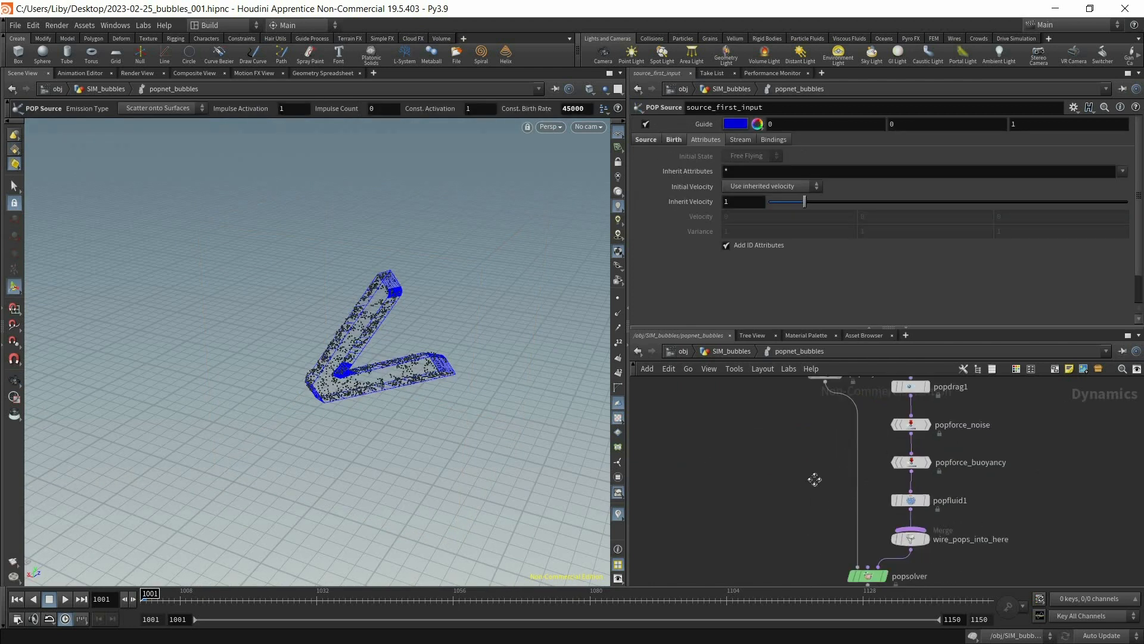
key(Tab)
text(sta)
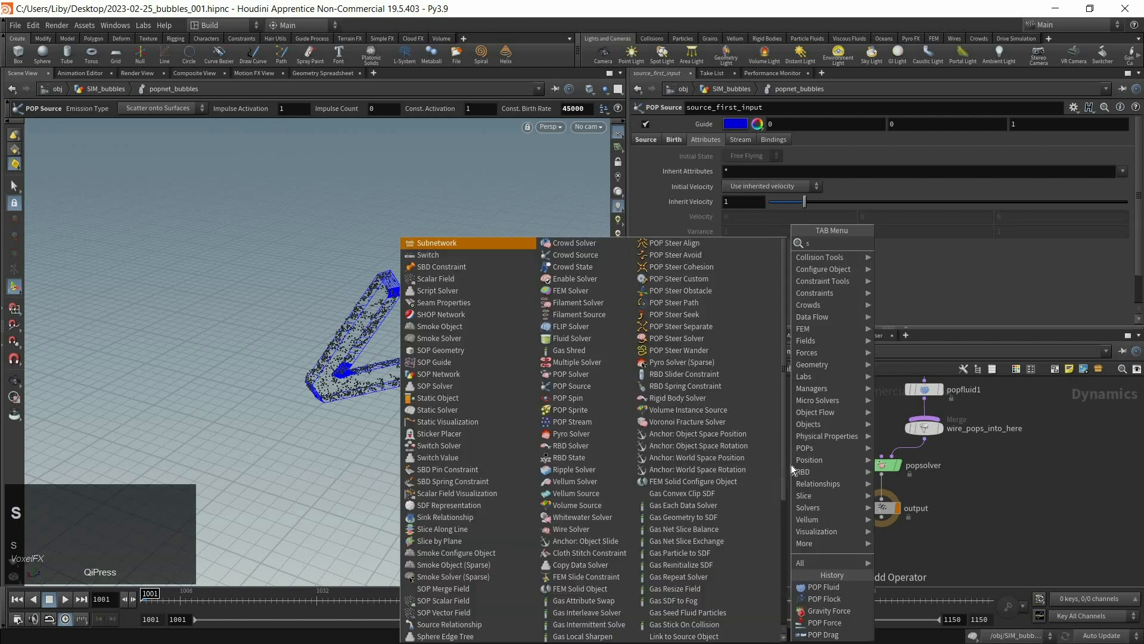
key(Return)
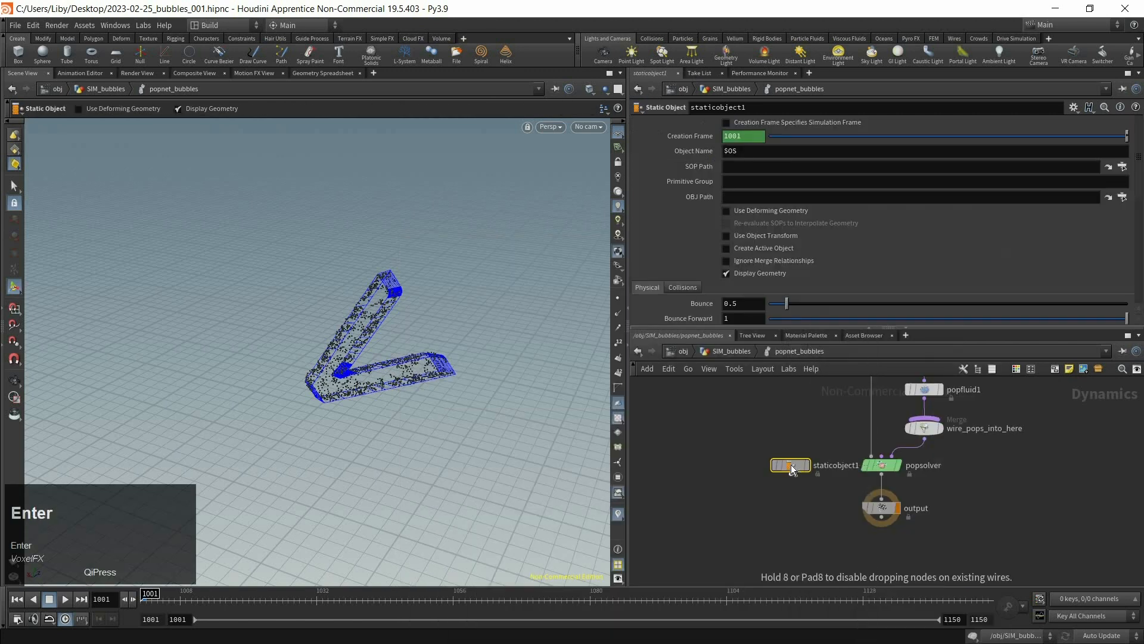
click(748, 449)
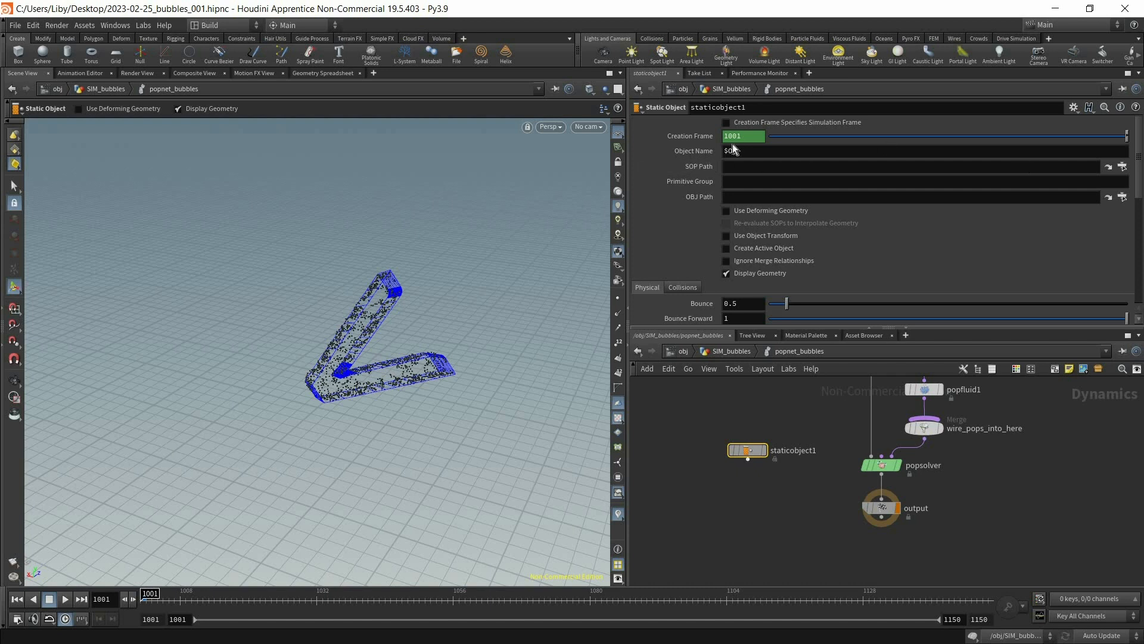
Set the SOP path of staticobject1 to /obj/SIM_bubbles/OUT_GEO and enable Use Deforming Geometry.
key(u)
click(656, 470)
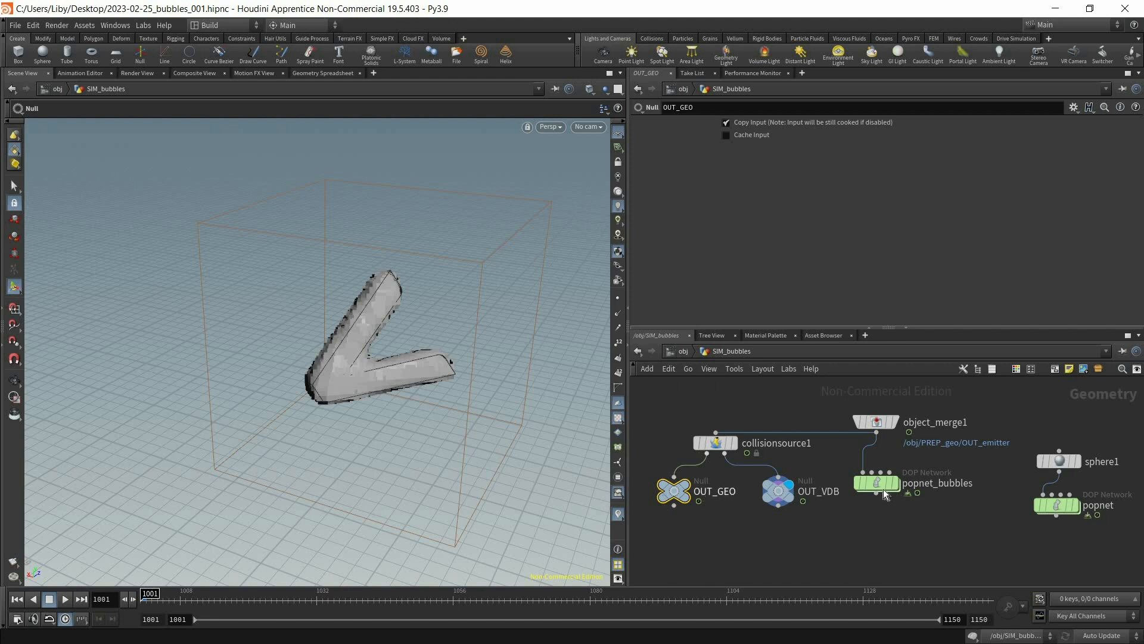
key(i)
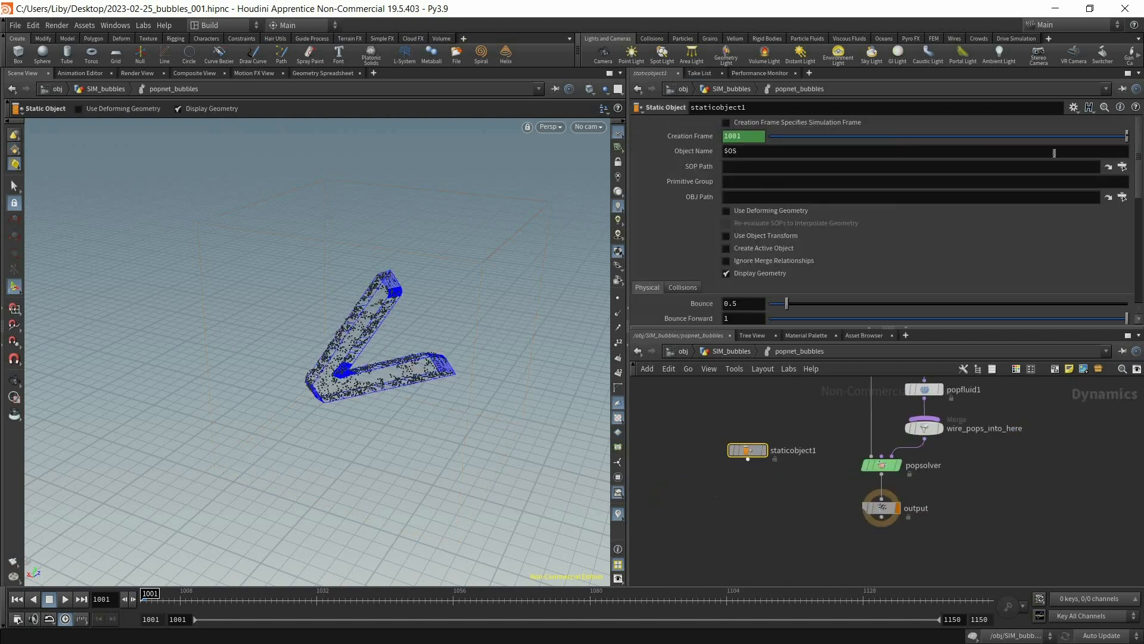
click(1124, 167)
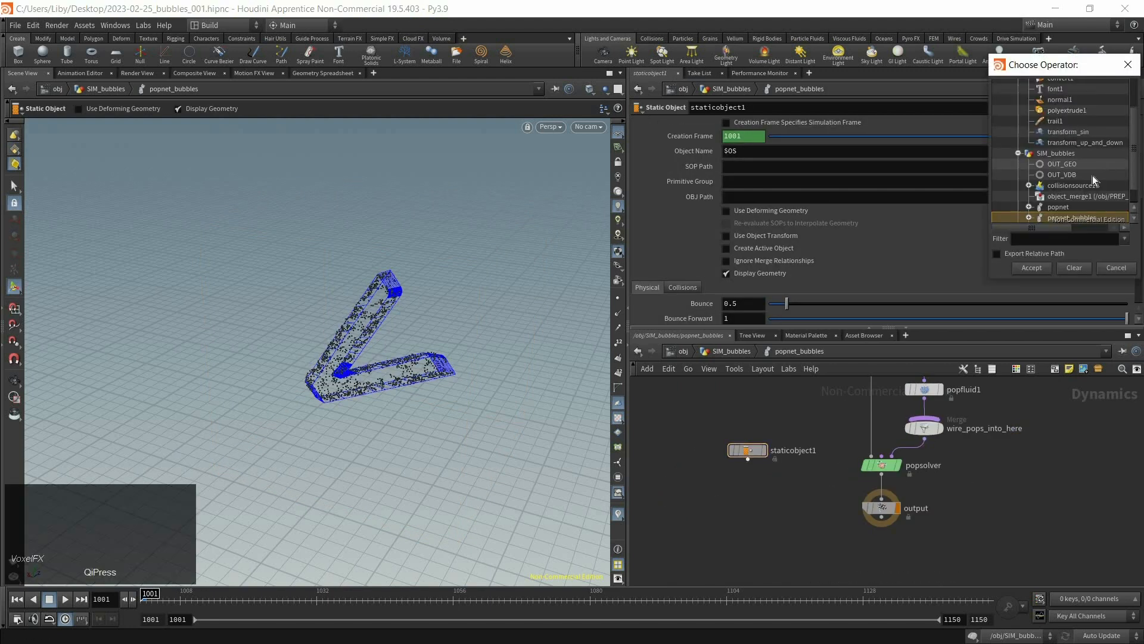
click(1058, 164)
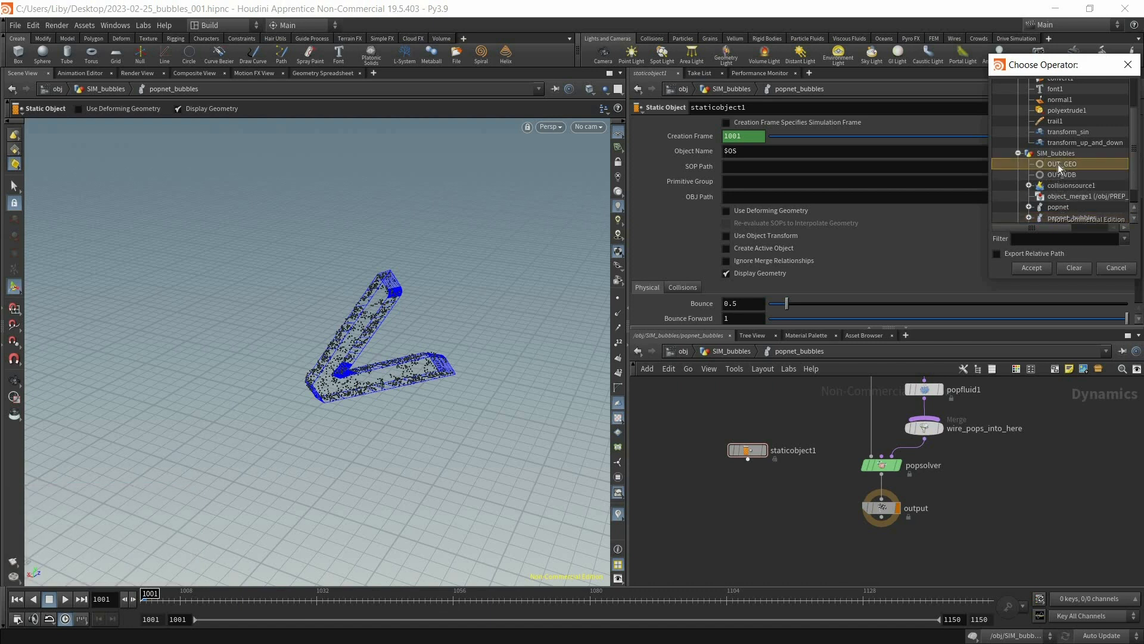
click(1032, 270)
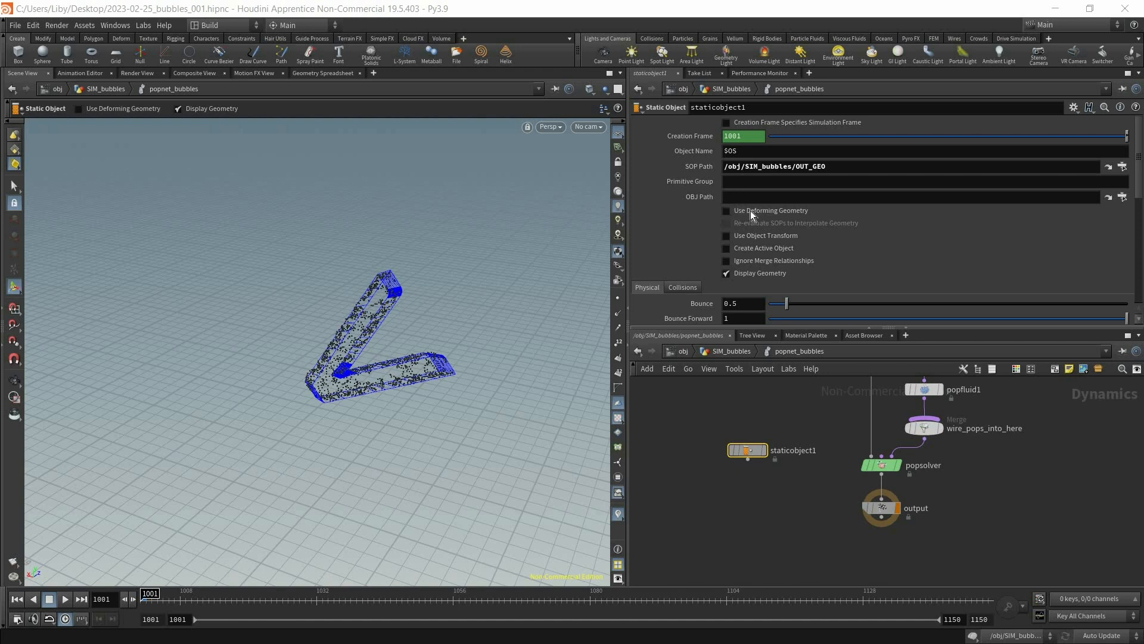
mouse_move(766, 209)
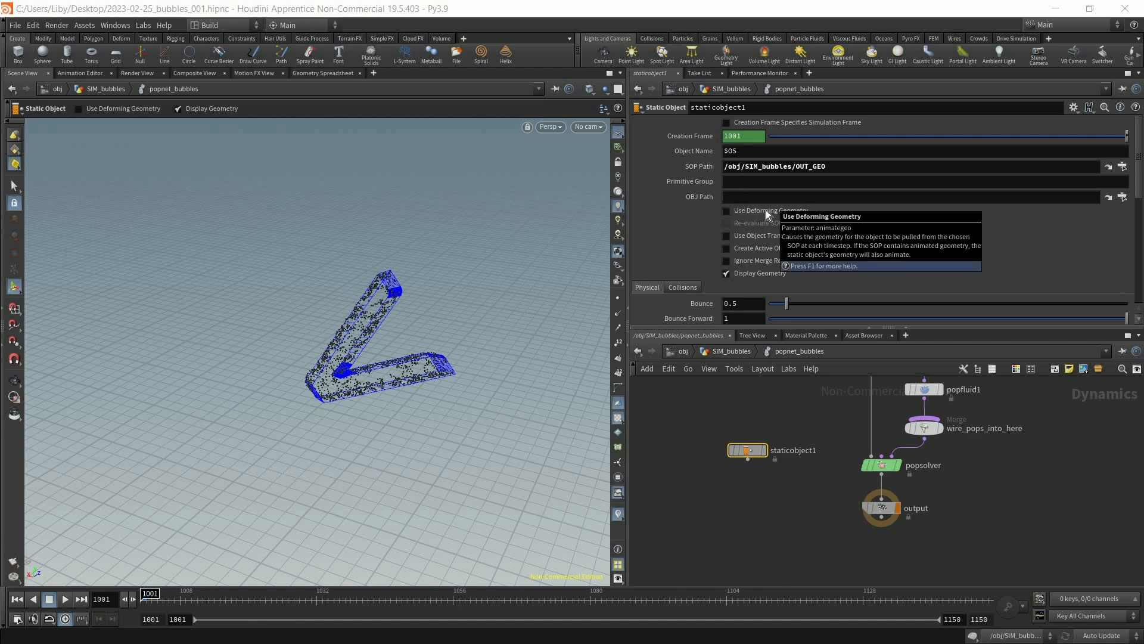
click(766, 210)
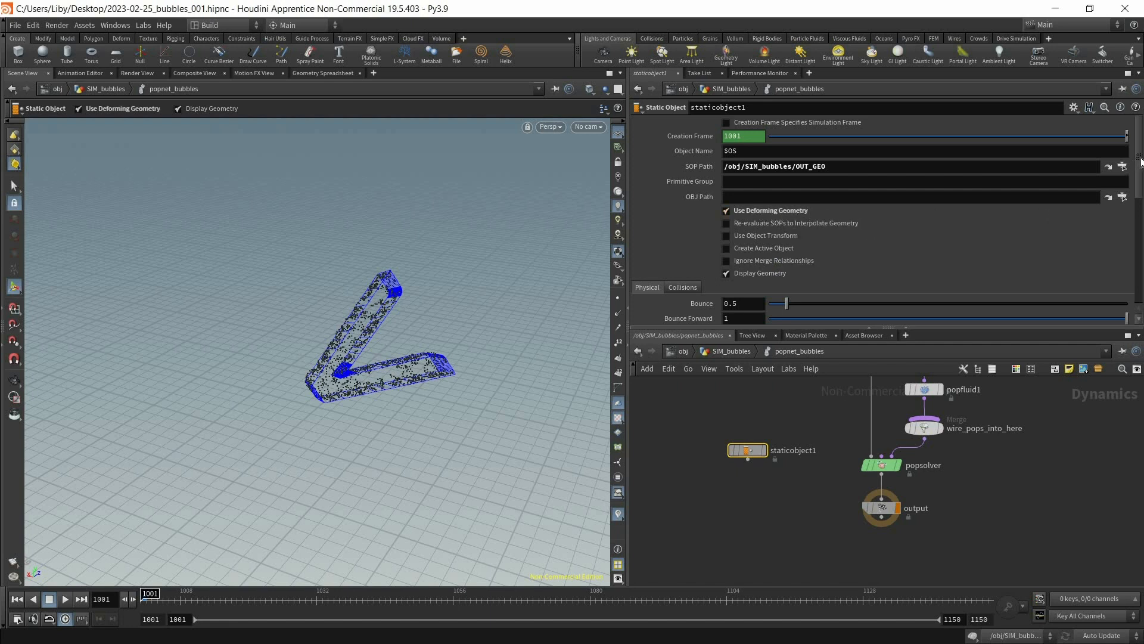
Set the collision volume mode of staticobject1 to Volume Sample.
scroll(1112, 197, down, 3)
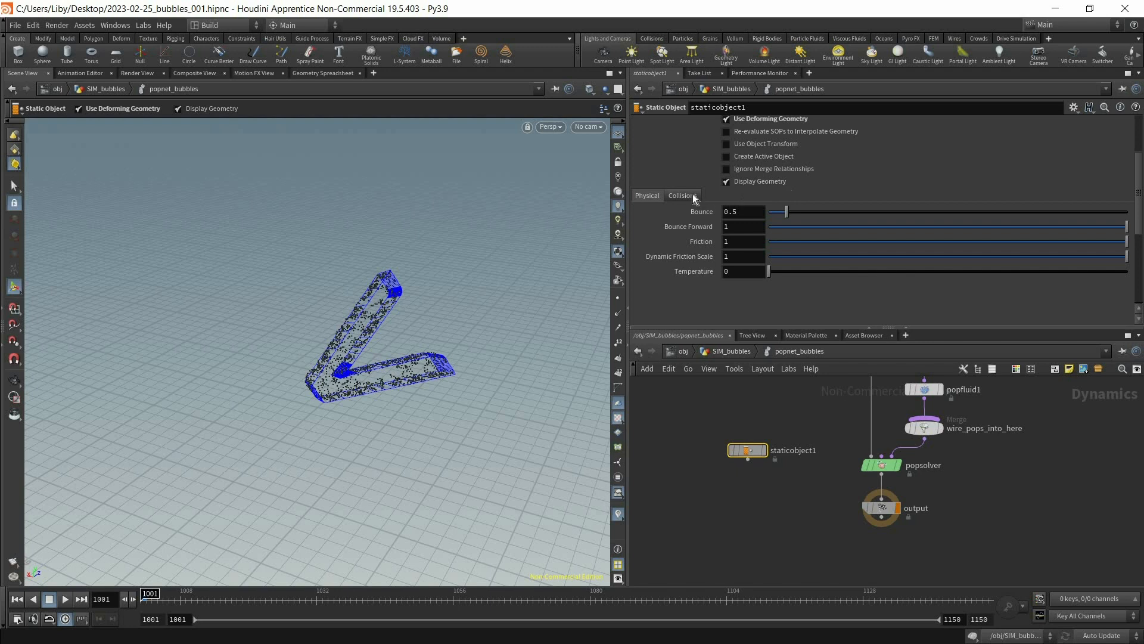
click(692, 195)
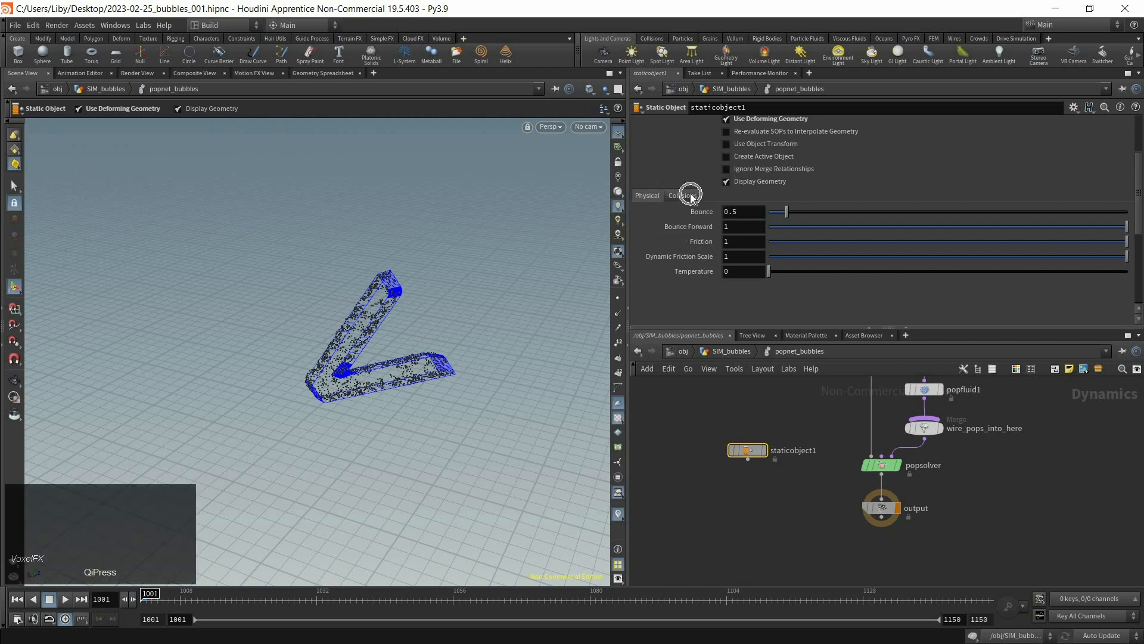
drag(1140, 178, 1138, 212)
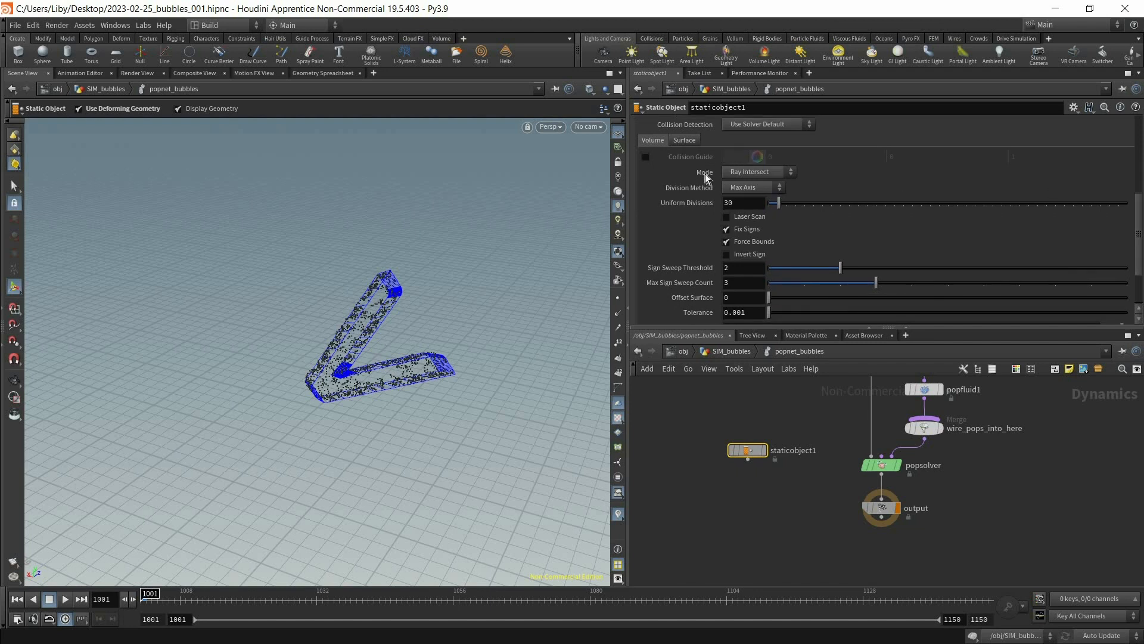
click(763, 173)
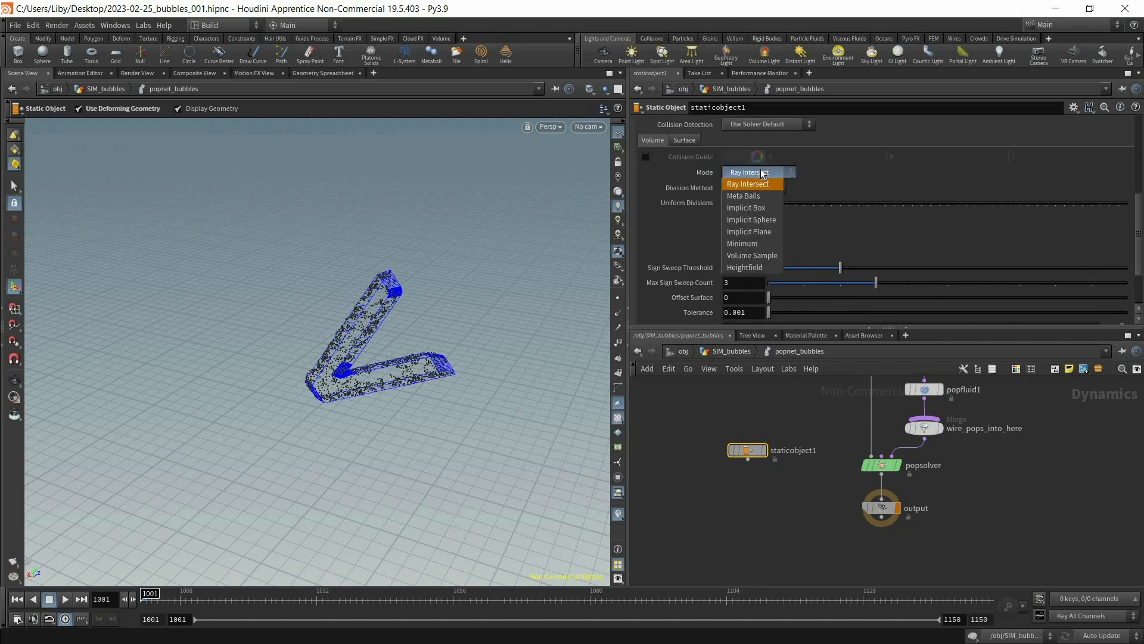
click(753, 256)
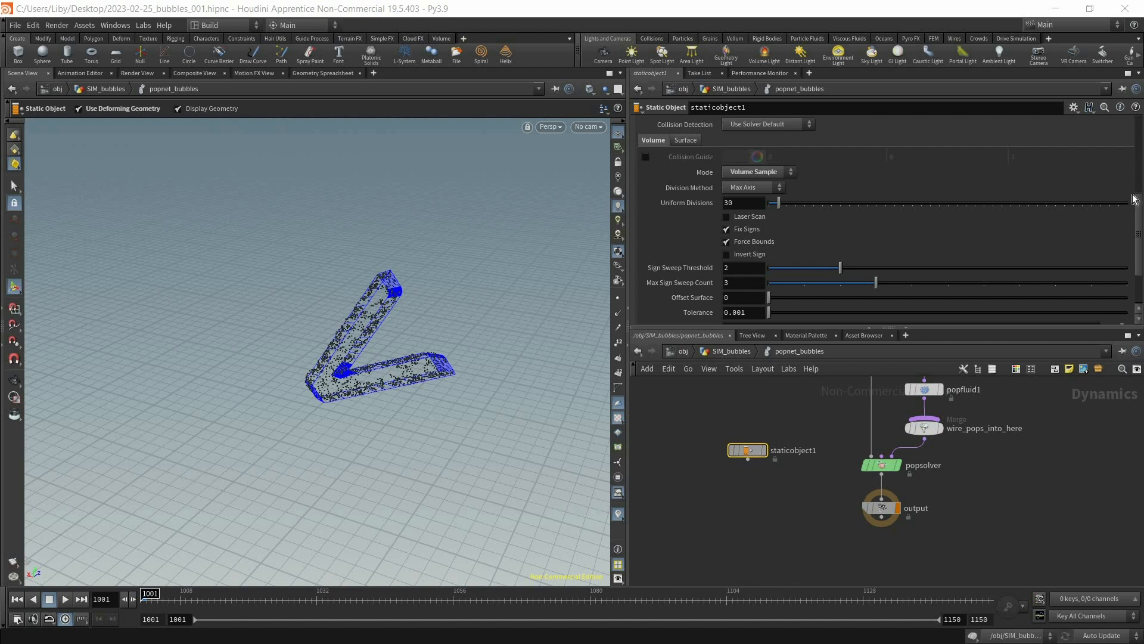
Set the proxy volume of staticobject1 to /obj/SIM_bubbles/OUT_VDB.
drag(1138, 205, 1139, 235)
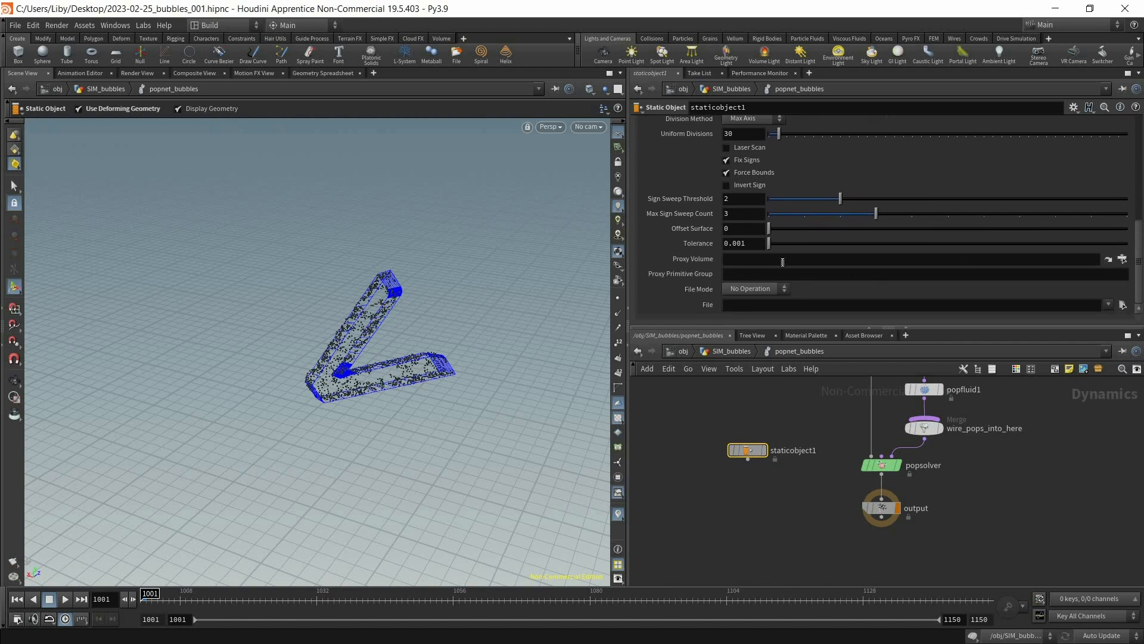
click(1121, 262)
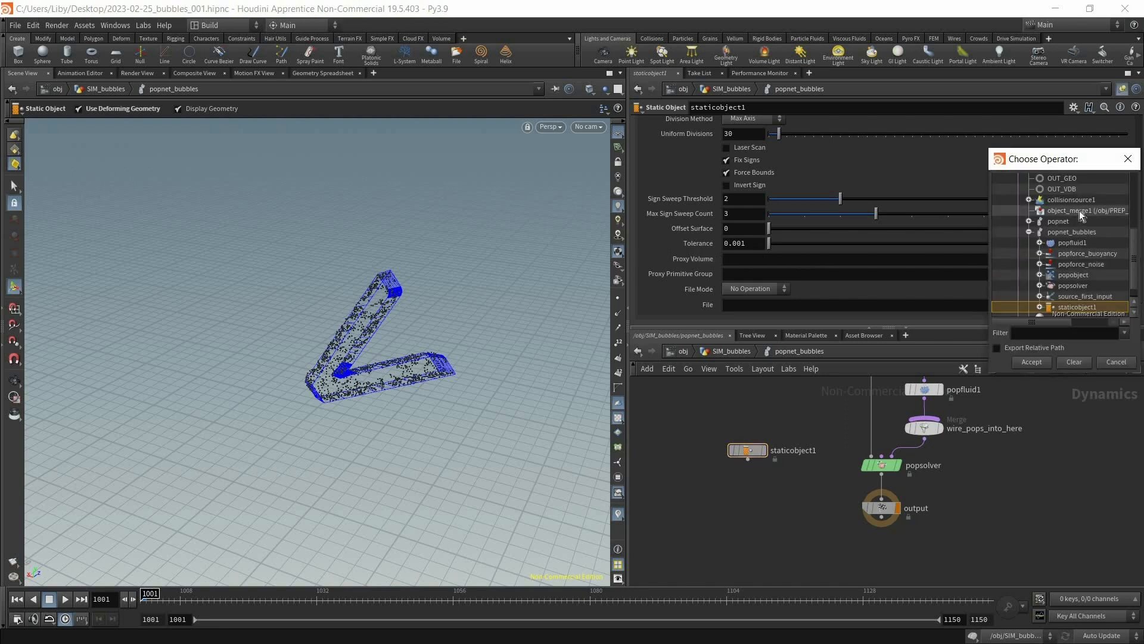
scroll(1078, 210, up, 1)
click(1062, 221)
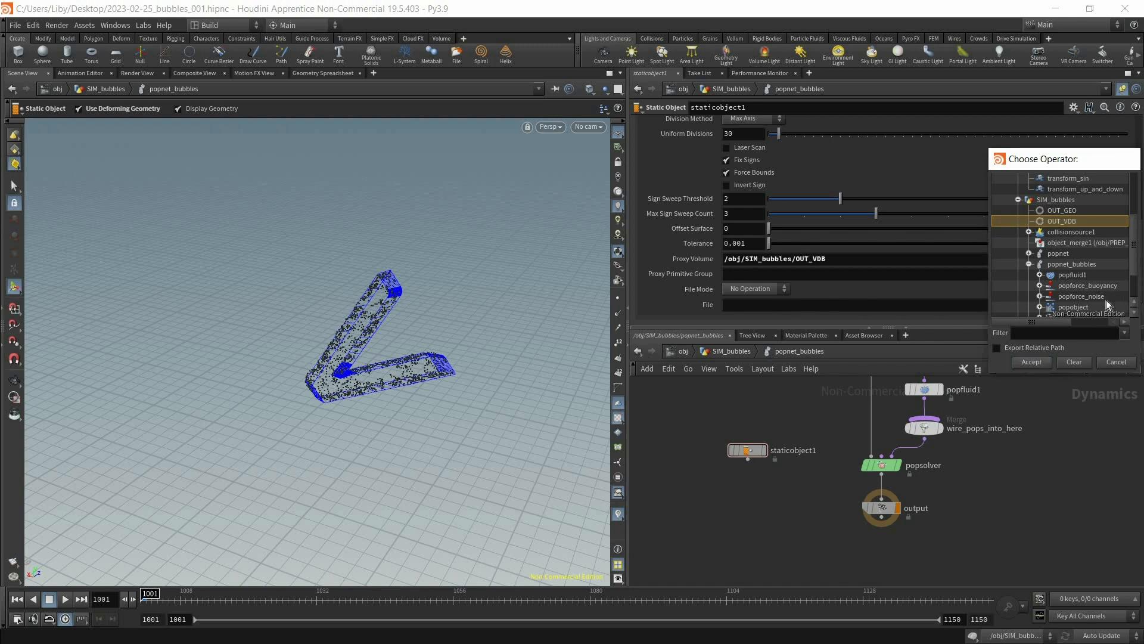
click(1031, 361)
Add a Merge node combining staticobject1 and popsolver, with staticobject1 as the first input, and insert it before the output node.
click(748, 458)
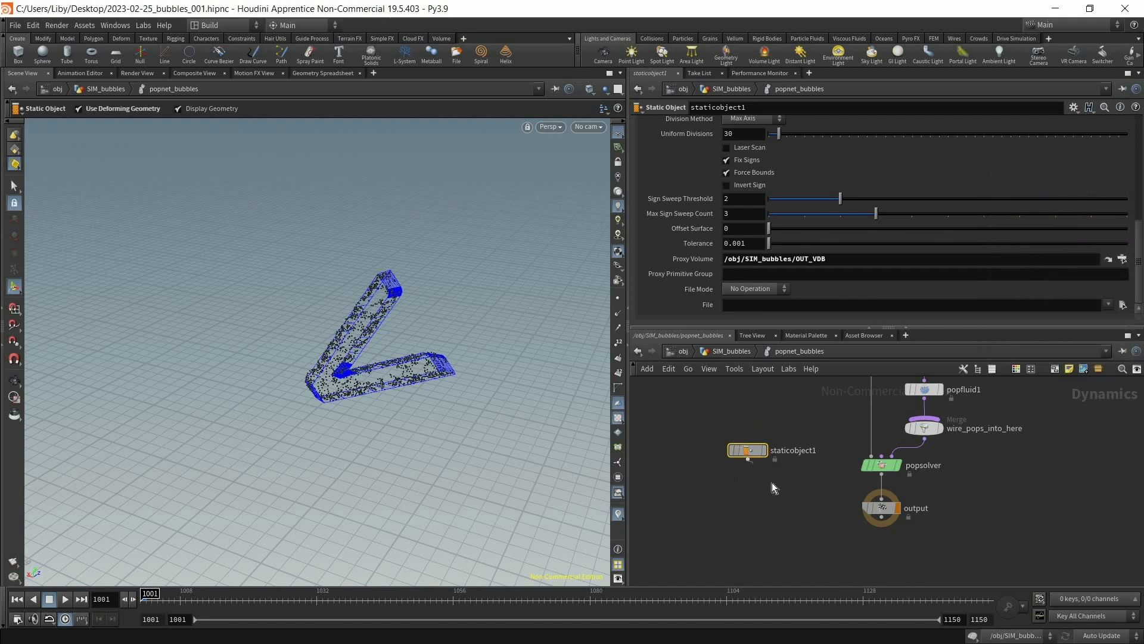
key(Tab)
text(mer)
key(Return)
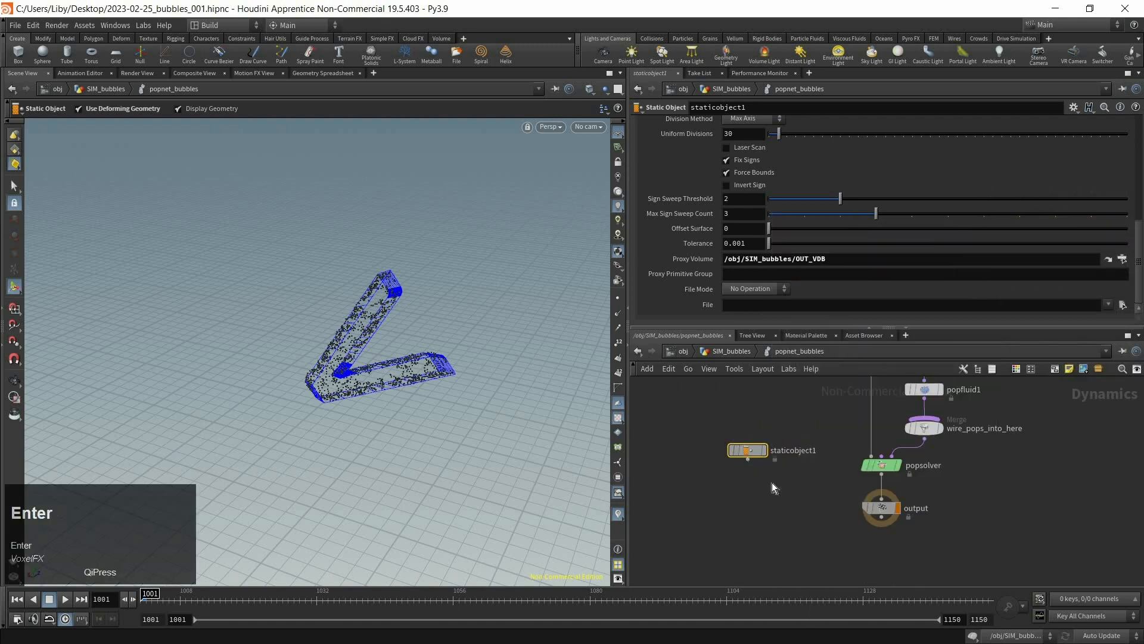
click(770, 489)
drag(772, 491, 783, 492)
click(881, 474)
click(775, 488)
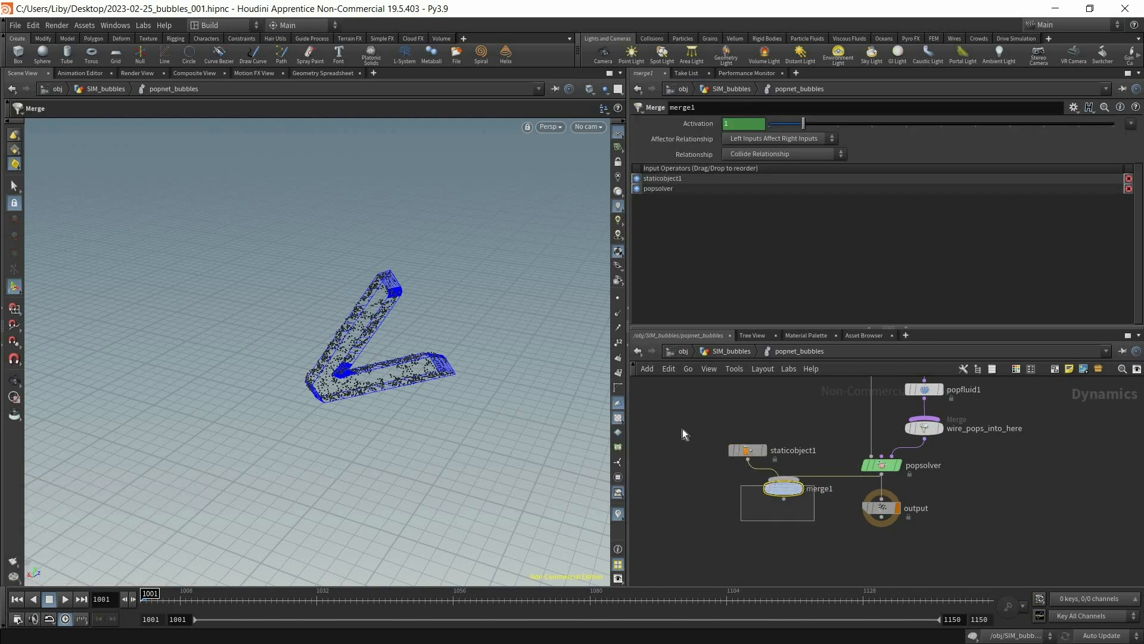
click(752, 453)
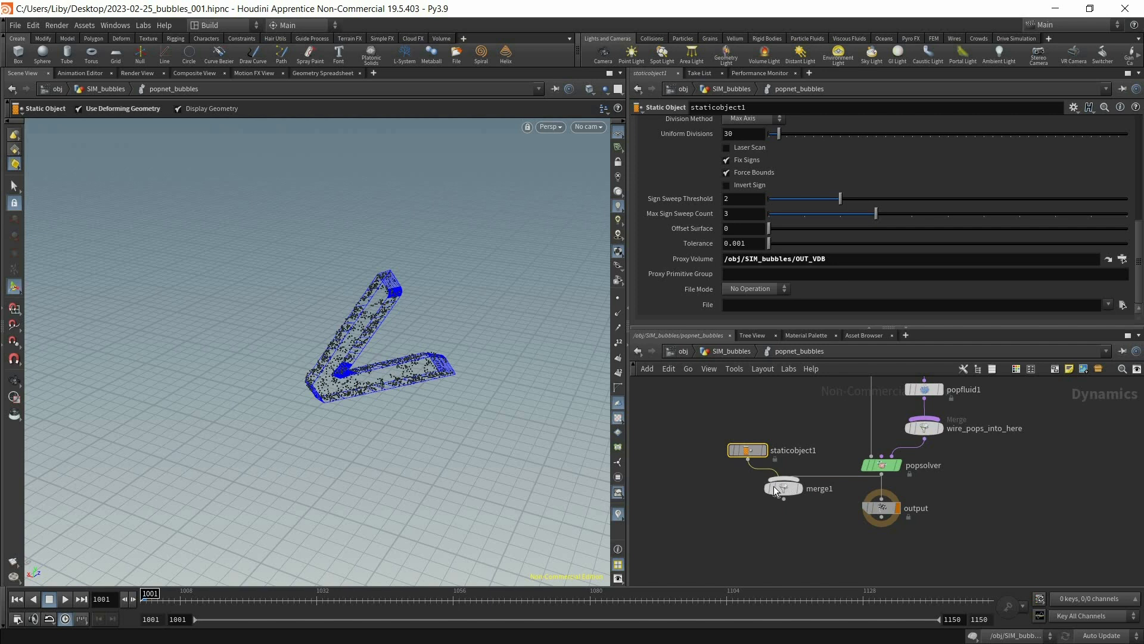
mouse_move(776, 487)
mouse_move(794, 500)
mouse_down()
mouse_move(861, 515)
mouse_move(882, 503)
mouse_move(801, 539)
mouse_up()
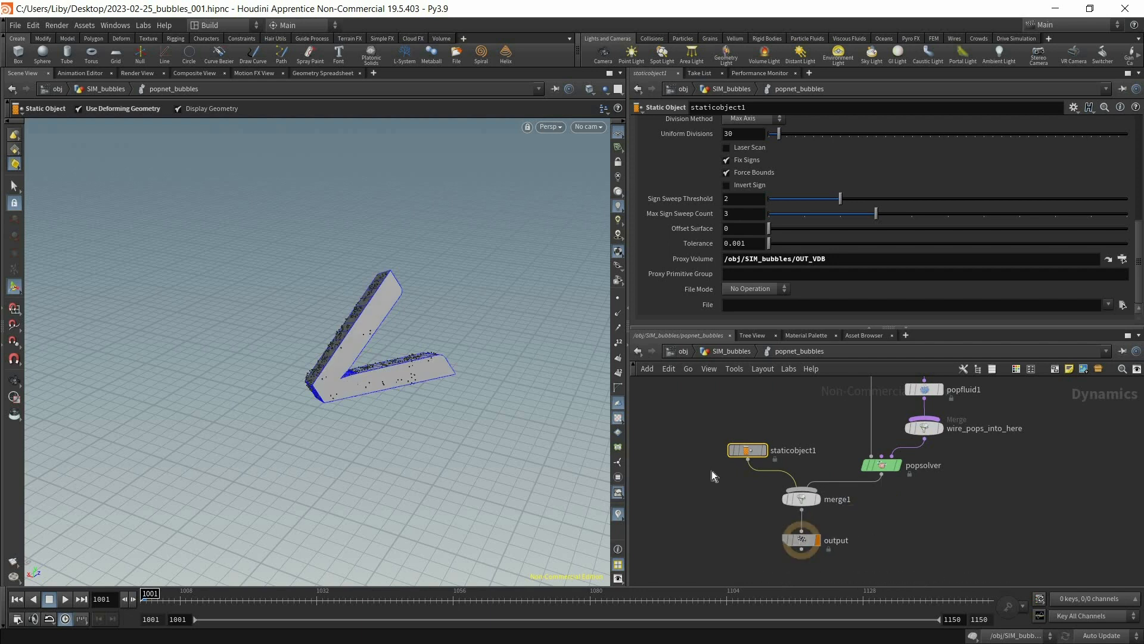
Show the collision guide of staticobject1 and hide its display geometry to inspect the collision volume.
scroll(853, 233, up, 10)
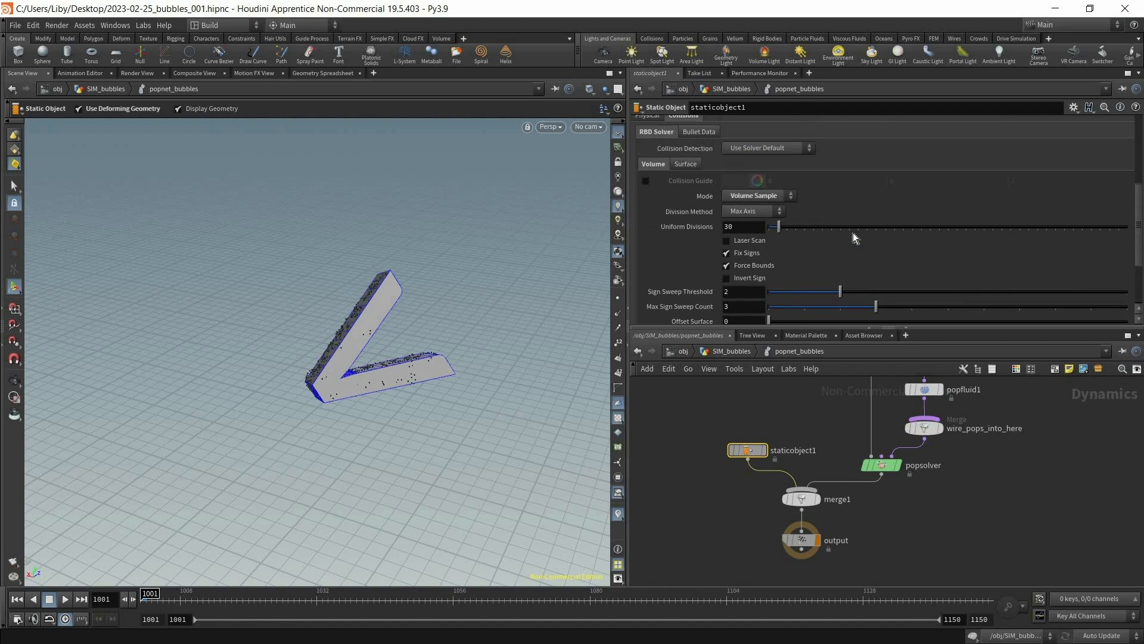
click(645, 305)
click(737, 227)
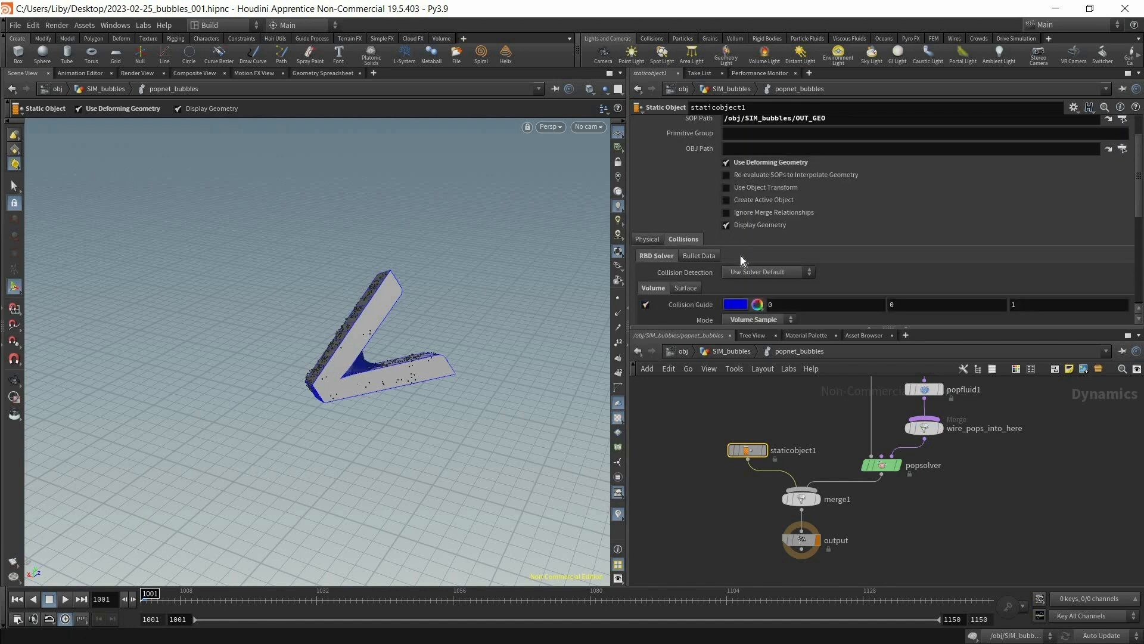
scroll(741, 256, down, 2)
alt+right_drag(360, 279, 424, 268)
alt+drag(424, 268, 390, 334)
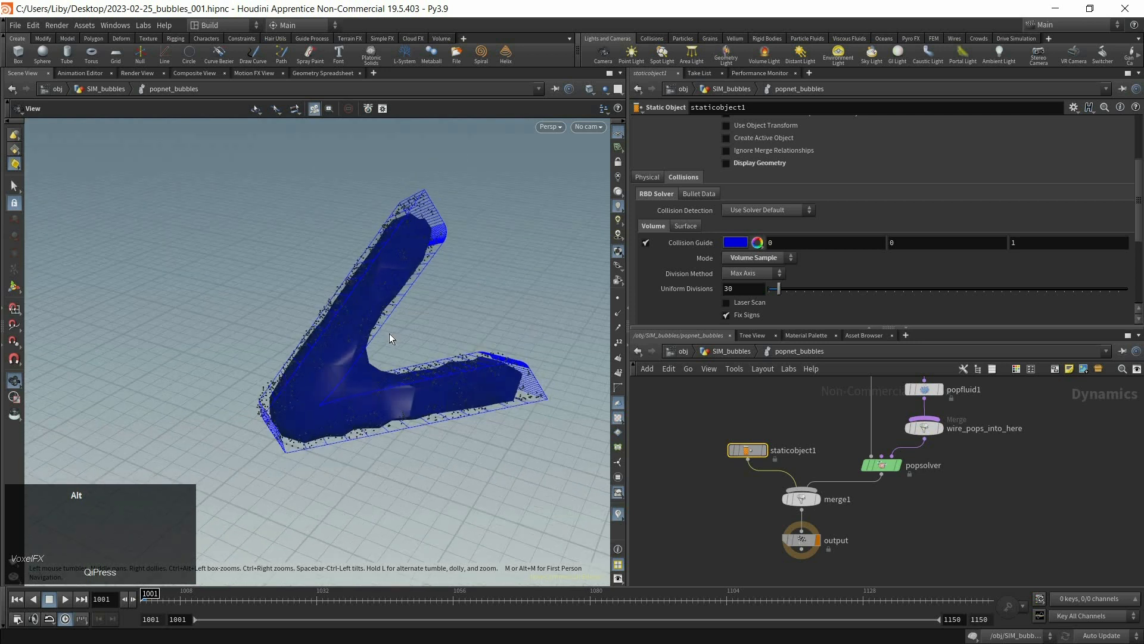
Return to SIM_bubbles and set the volume voxel size of collisionsource1 to 0.06.
click(727, 355)
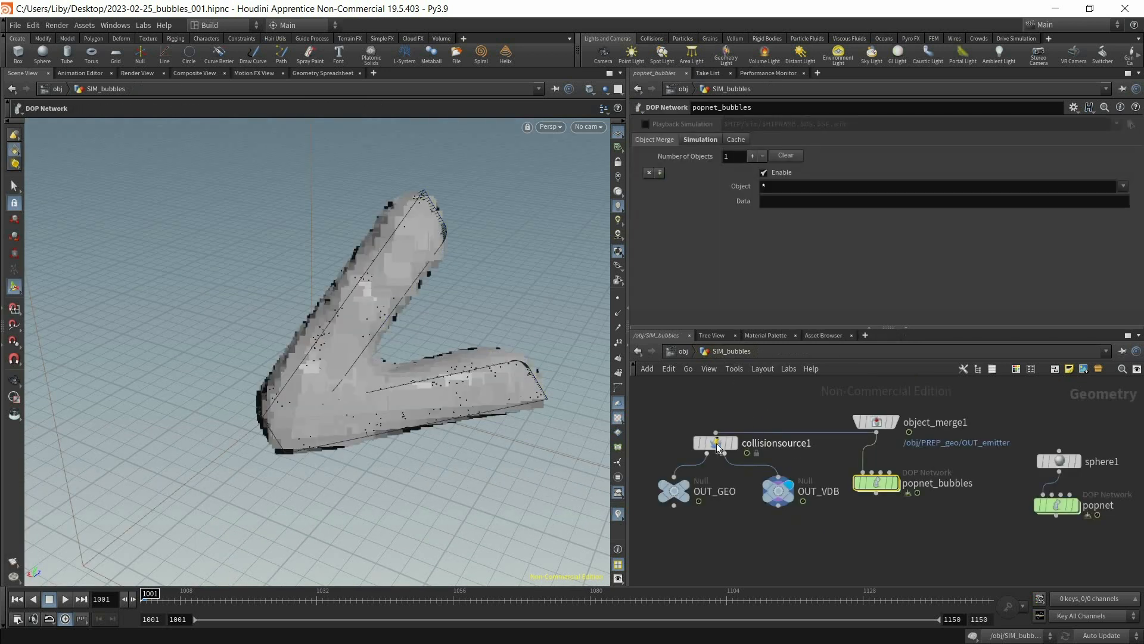
click(762, 194)
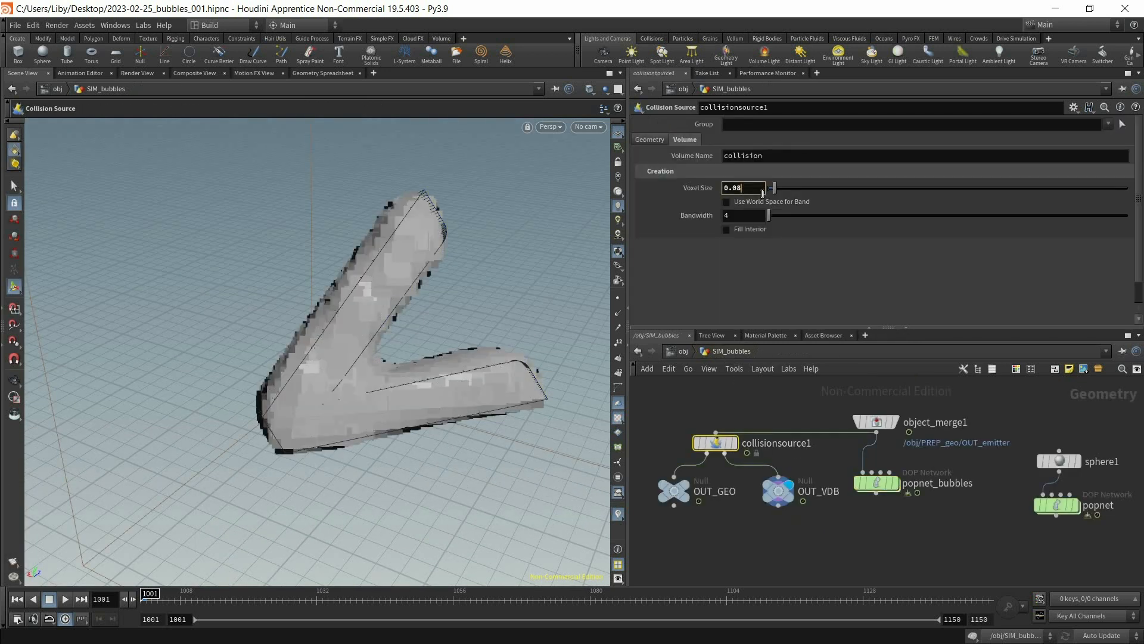
key(BackSpace)
text(6)
key(Return)
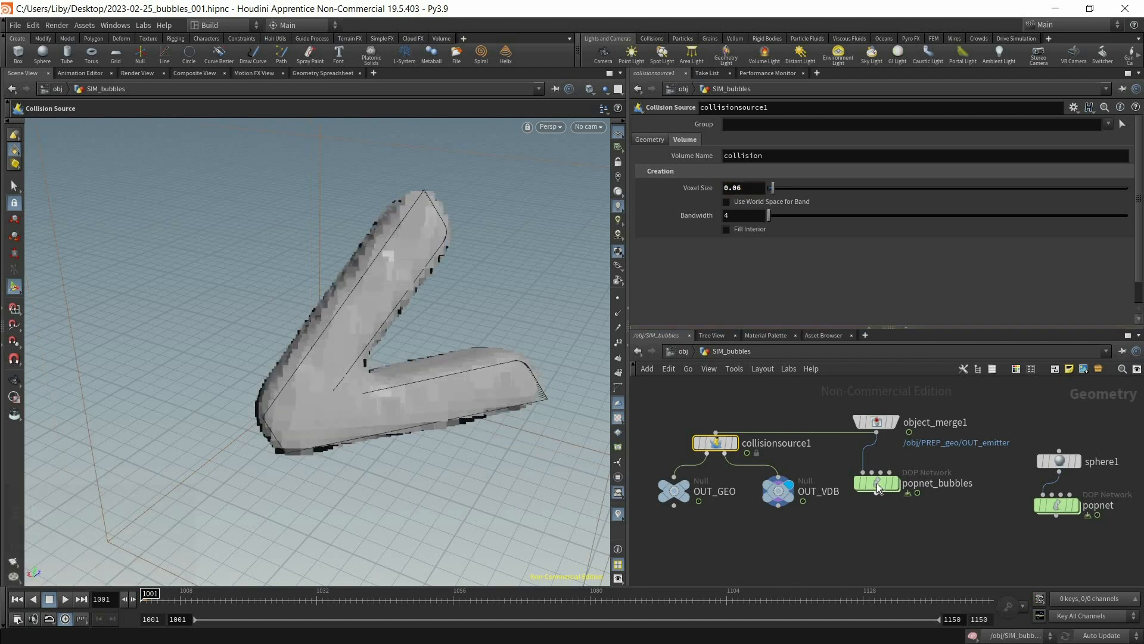
In popnet_bubbles, compare staticobject1's collision guide with its geometry, leaving Display Geometry enabled and the Collision Guide disabled.
double_click(877, 482)
alt+drag(394, 406, 424, 388)
alt+right_drag(423, 388, 544, 337)
alt+drag(544, 337, 587, 328)
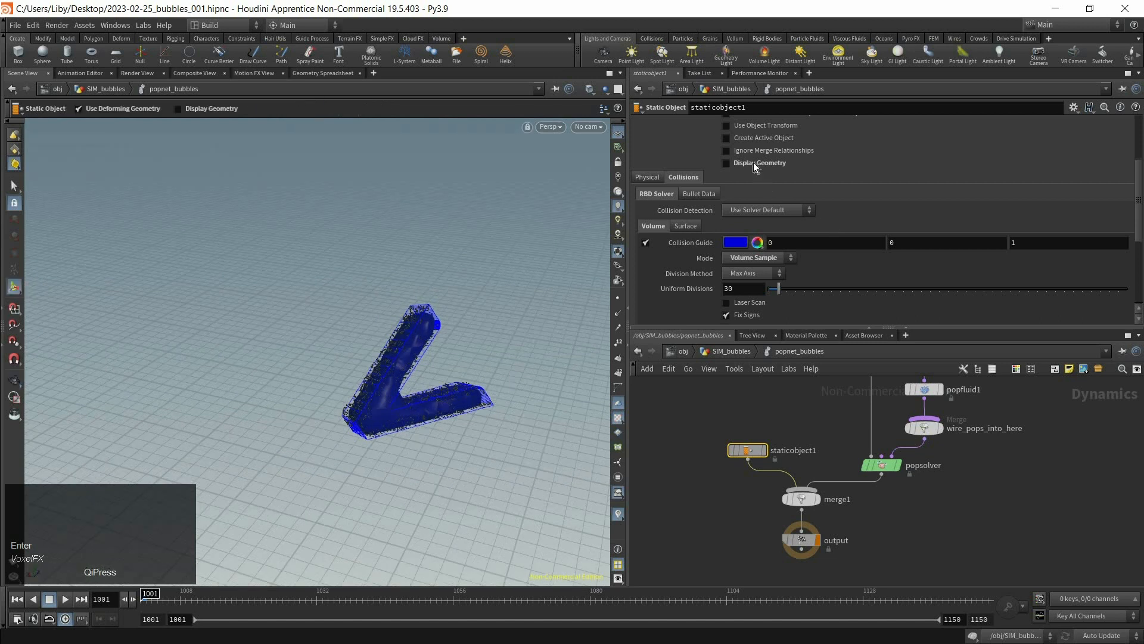
click(726, 163)
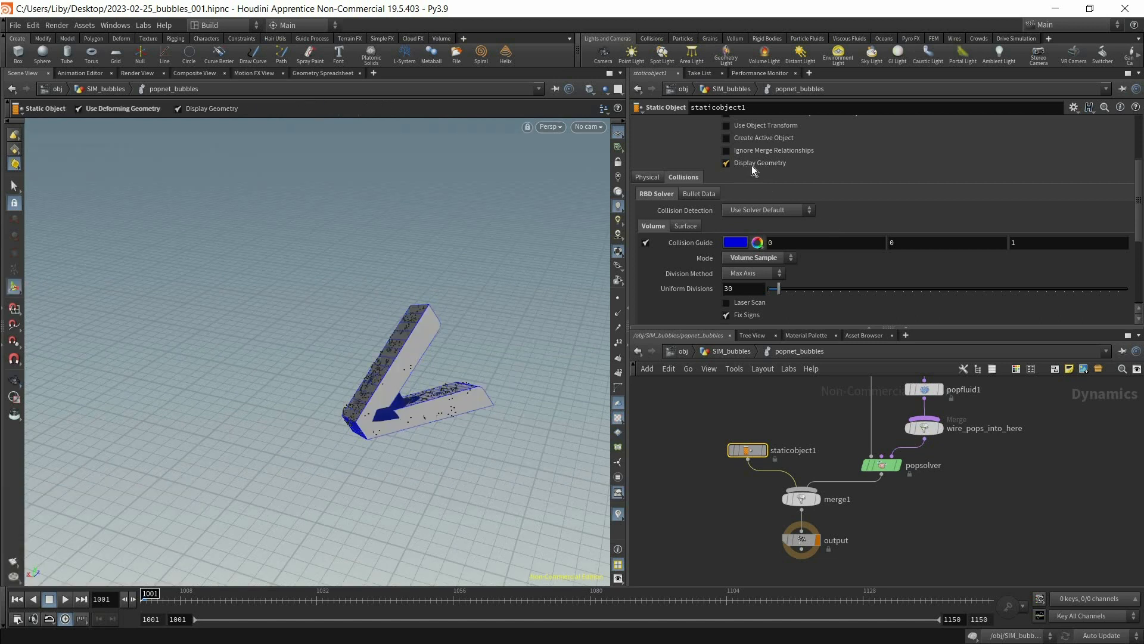
click(645, 245)
click(644, 244)
click(726, 162)
click(646, 243)
click(726, 163)
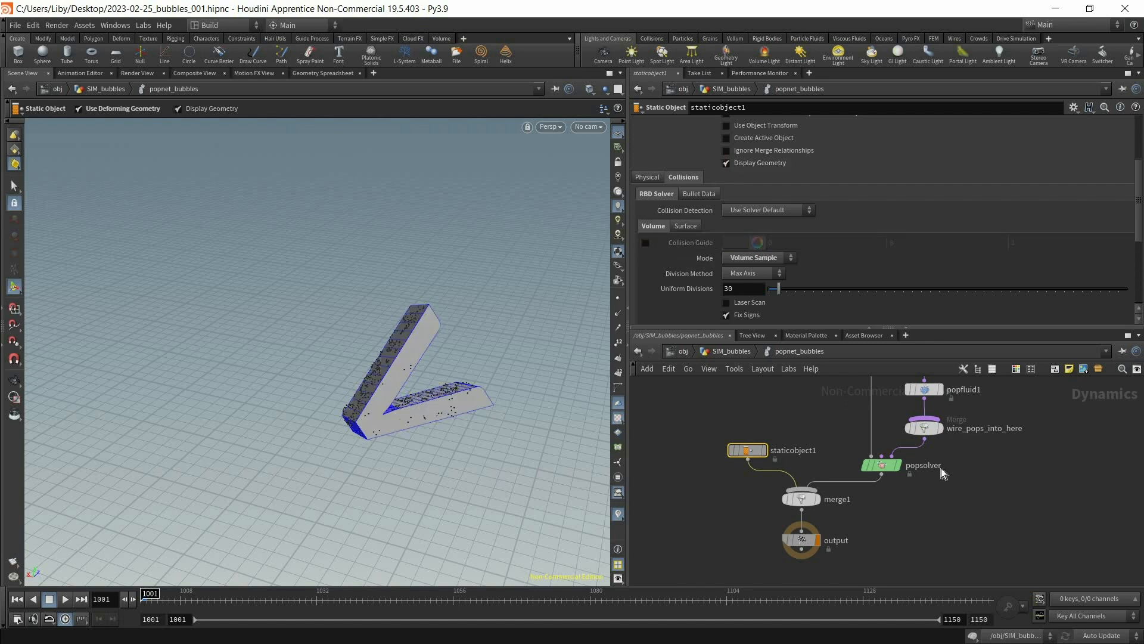
Look through renderCam, then in SIM_bubbles move object_merge1 above its two branches and display popnet_bubbles.
click(589, 127)
click(606, 182)
scroll(827, 432, down, 5)
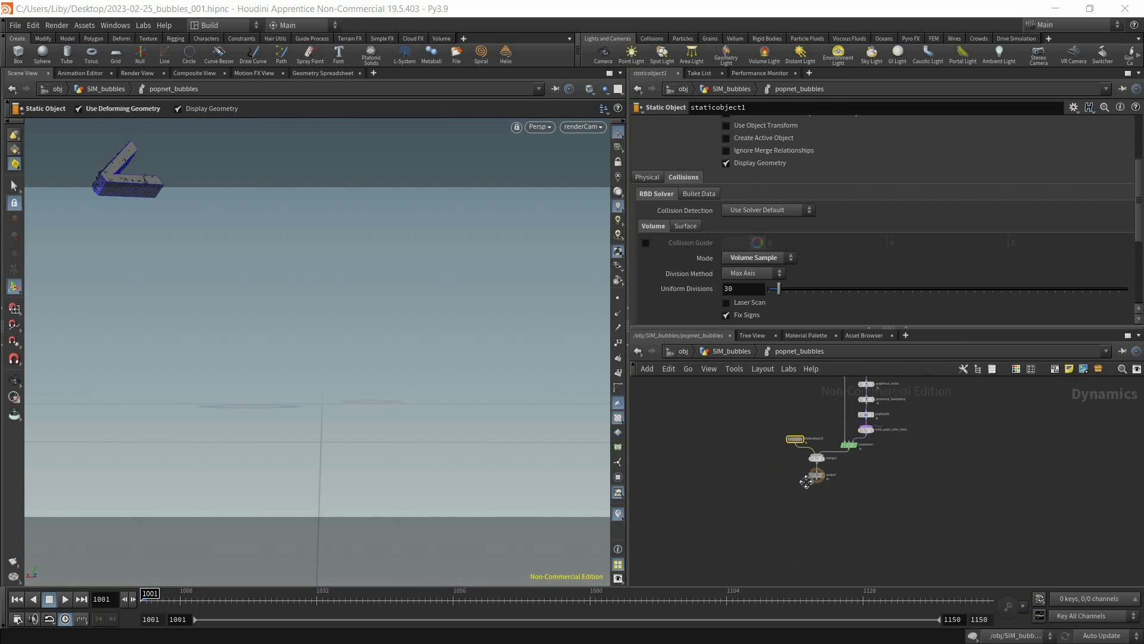
click(736, 355)
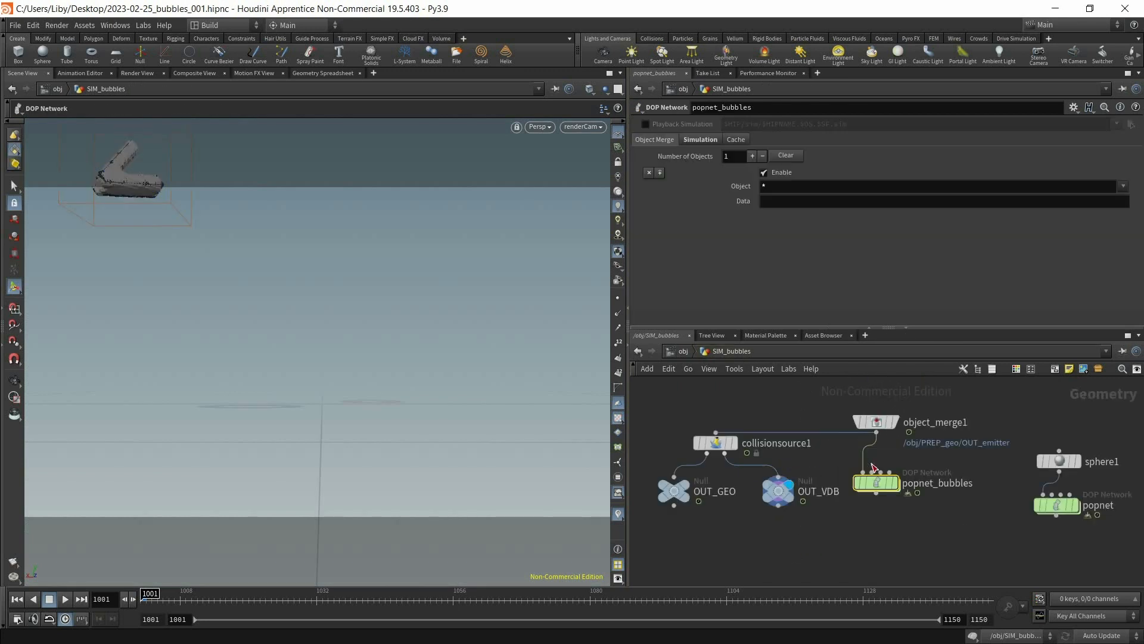
drag(878, 427, 822, 392)
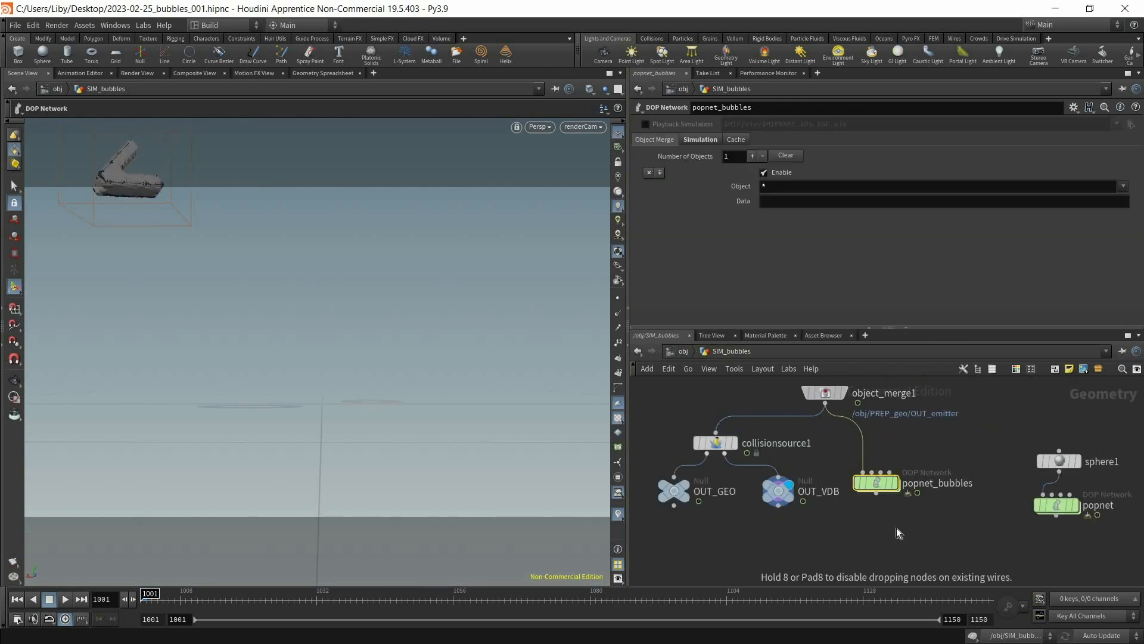
click(895, 471)
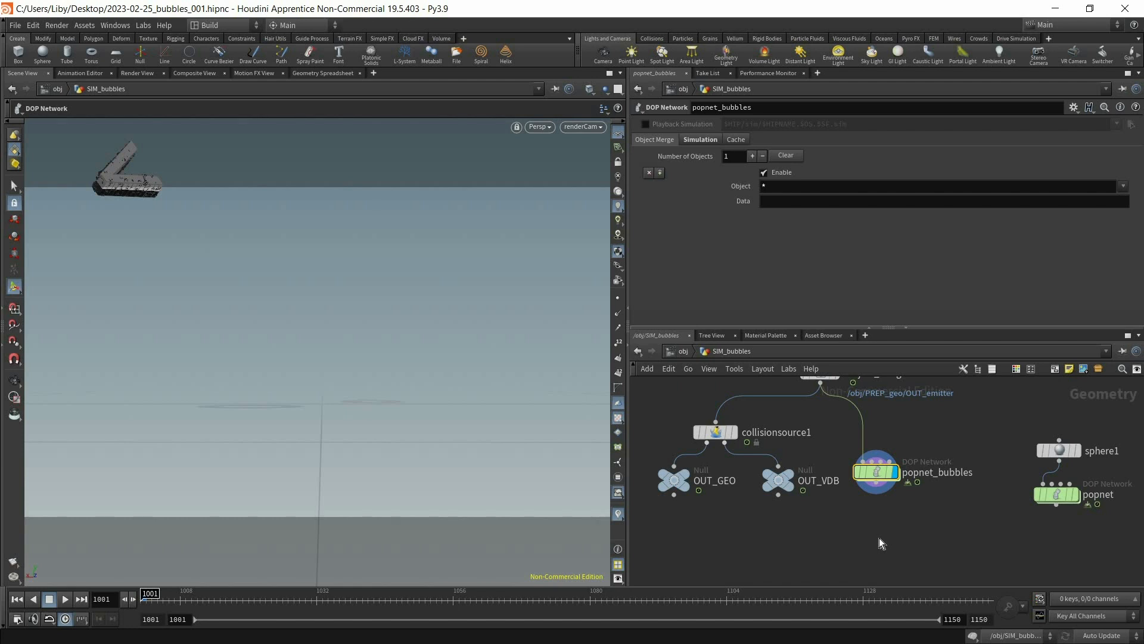
Play the bubble simulation to frame 1015 and inspect the particles around the emitter up close.
click(64, 599)
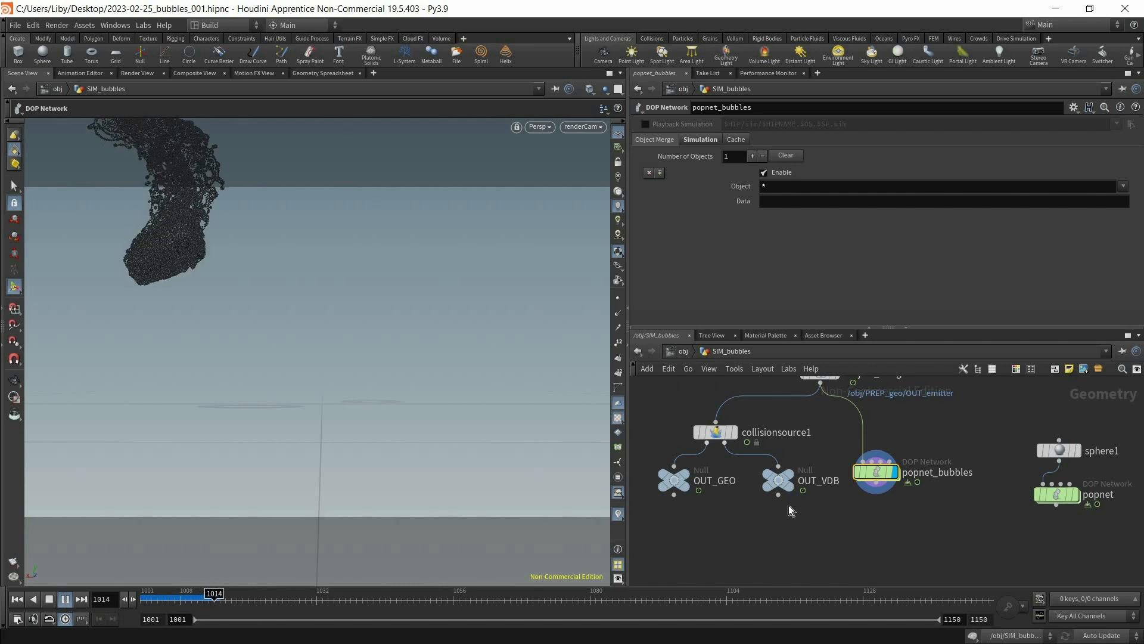
key(Escape)
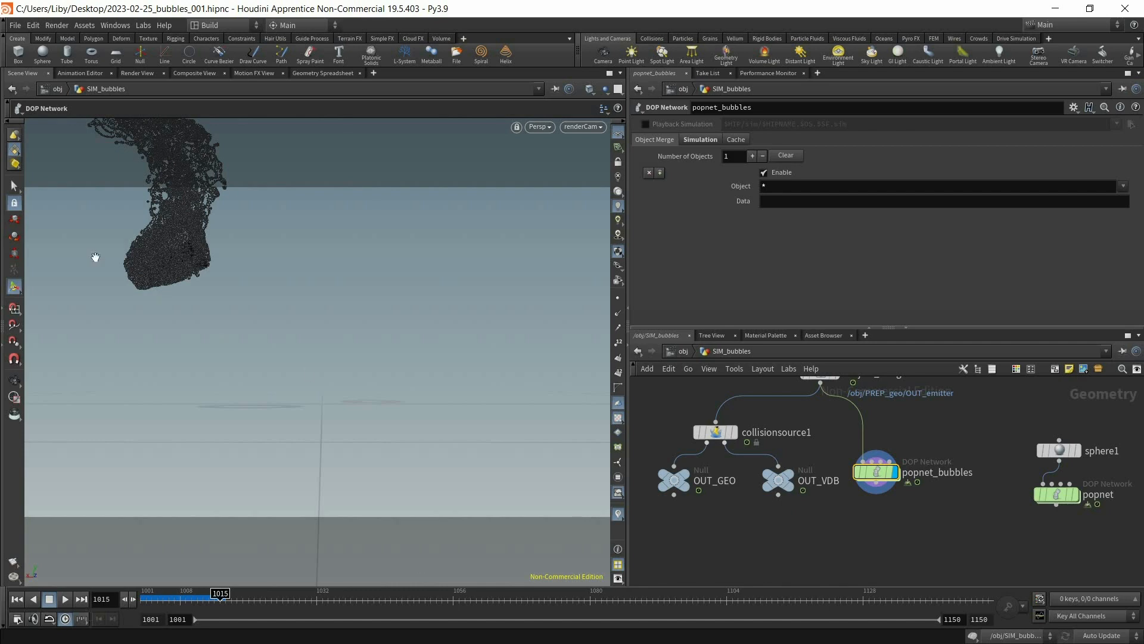
alt+drag(184, 352, 214, 171)
alt+right_drag(215, 171, 267, 256)
alt+drag(267, 256, 280, 295)
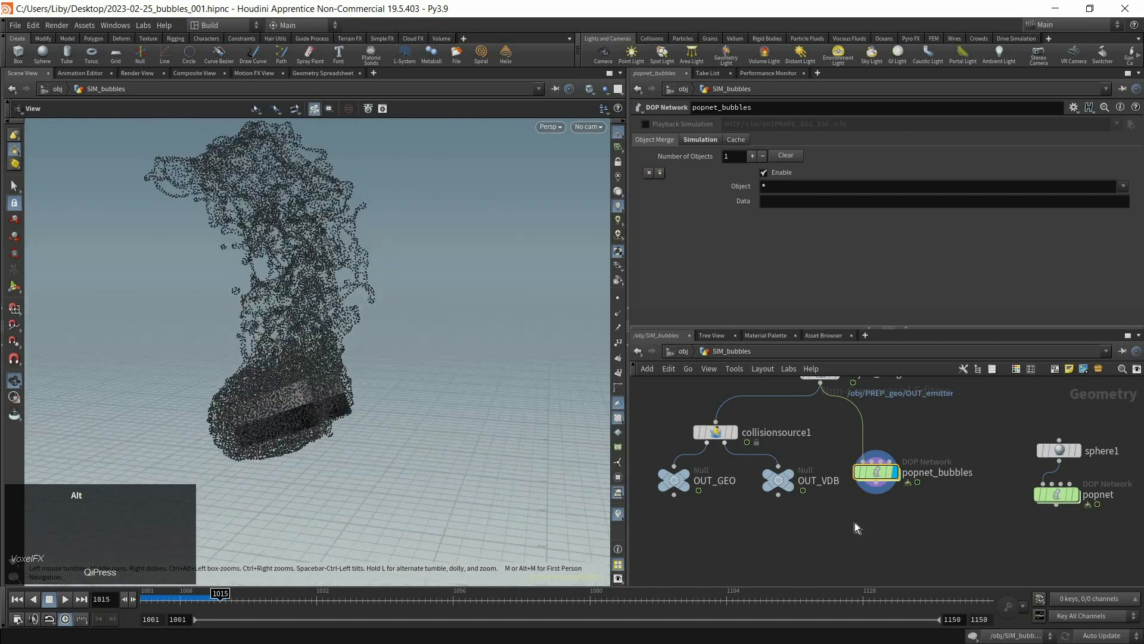
Add a Blast node below popnet_bubbles and display its result.
middle_drag(877, 519, 878, 492)
click(878, 492)
key(Tab)
text(bla)
key(Return)
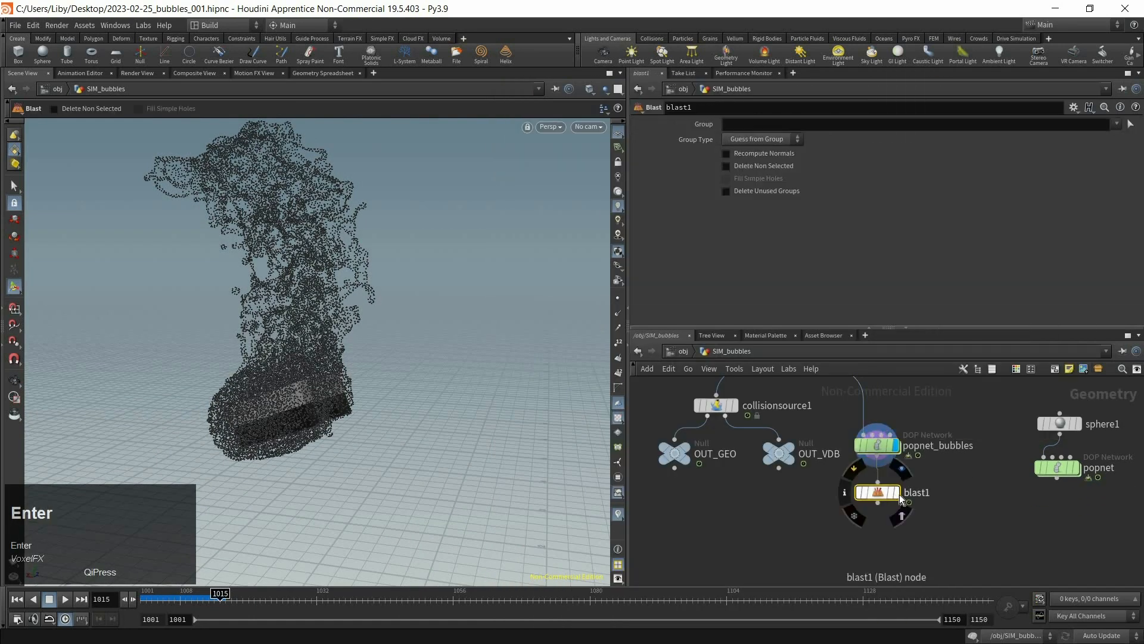
key(Return)
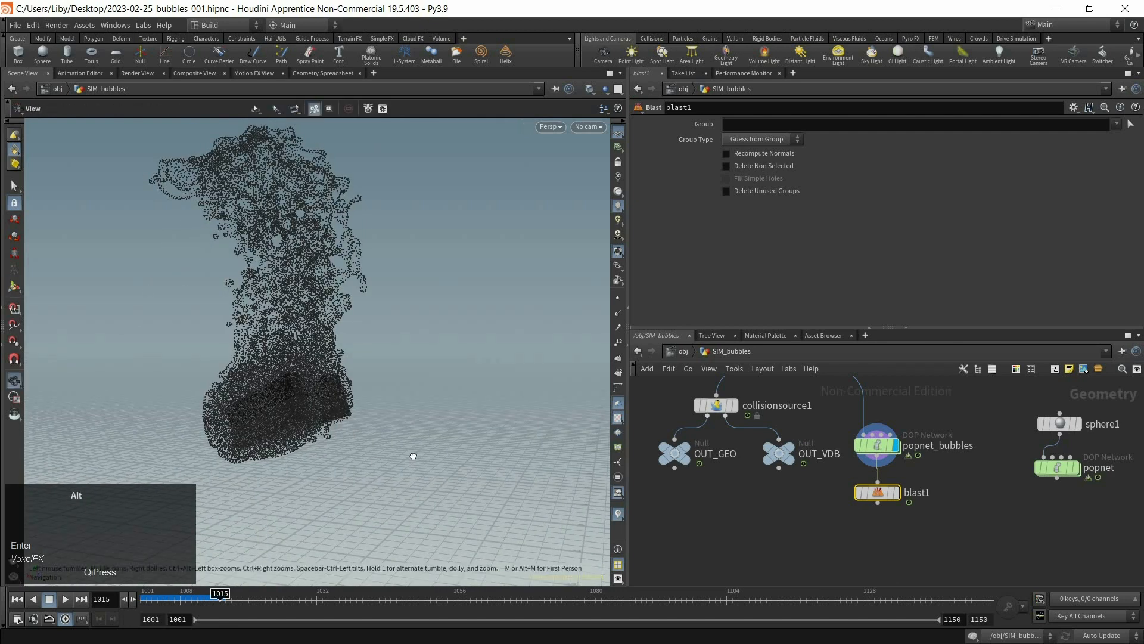
click(893, 492)
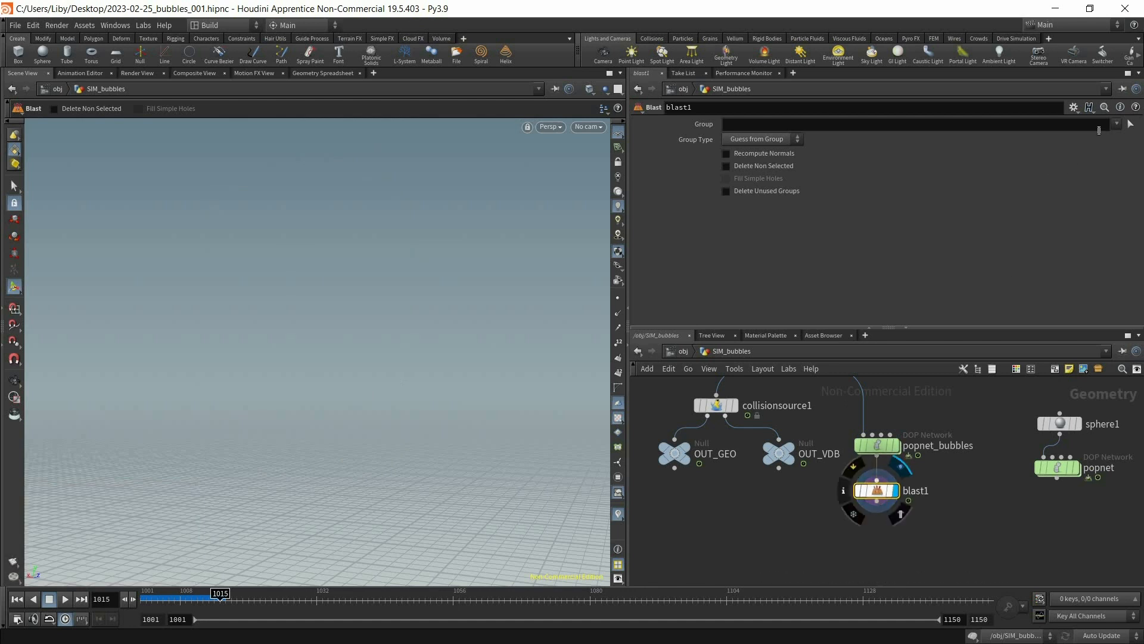
Set the blast1 group to stream_source_first_input and enable Delete Non Selected to keep only the bubble particles.
click(1116, 123)
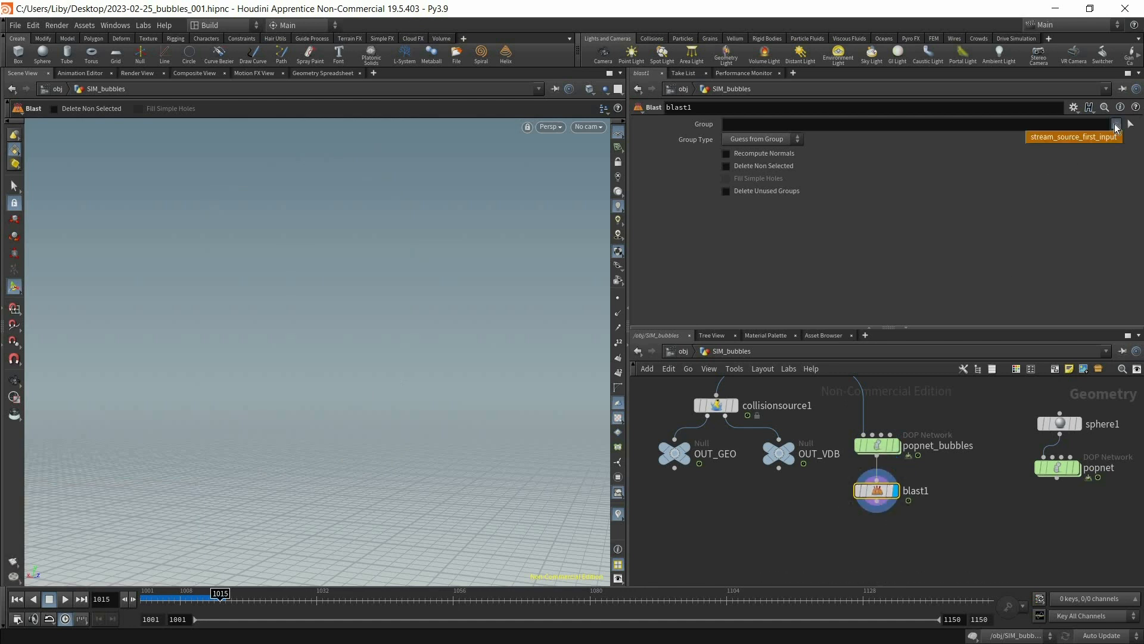
click(1052, 137)
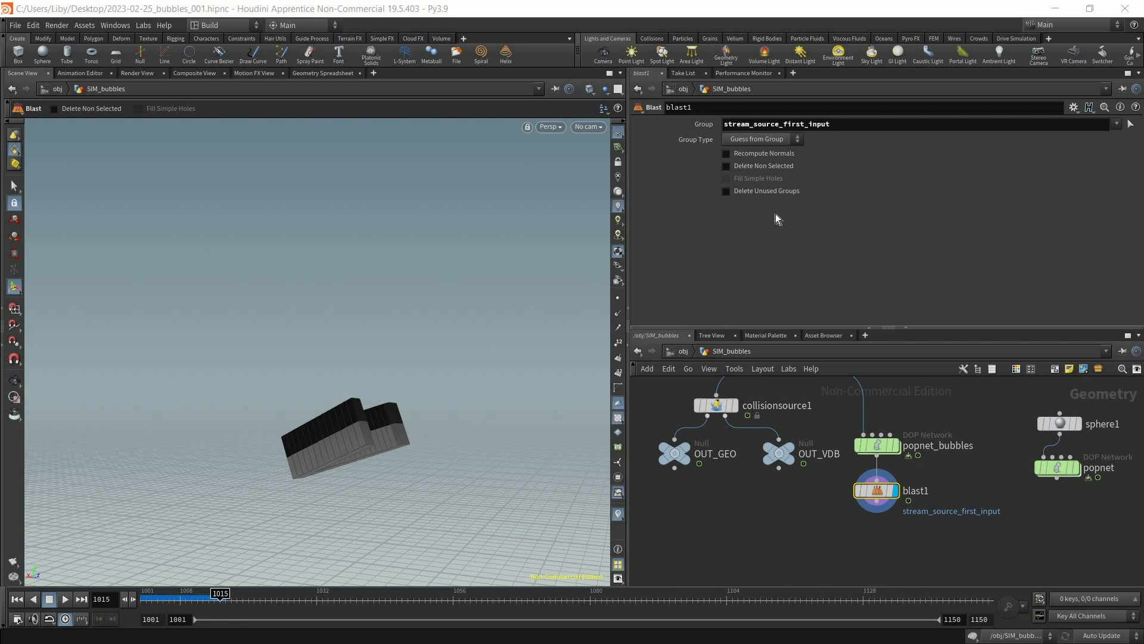
click(764, 166)
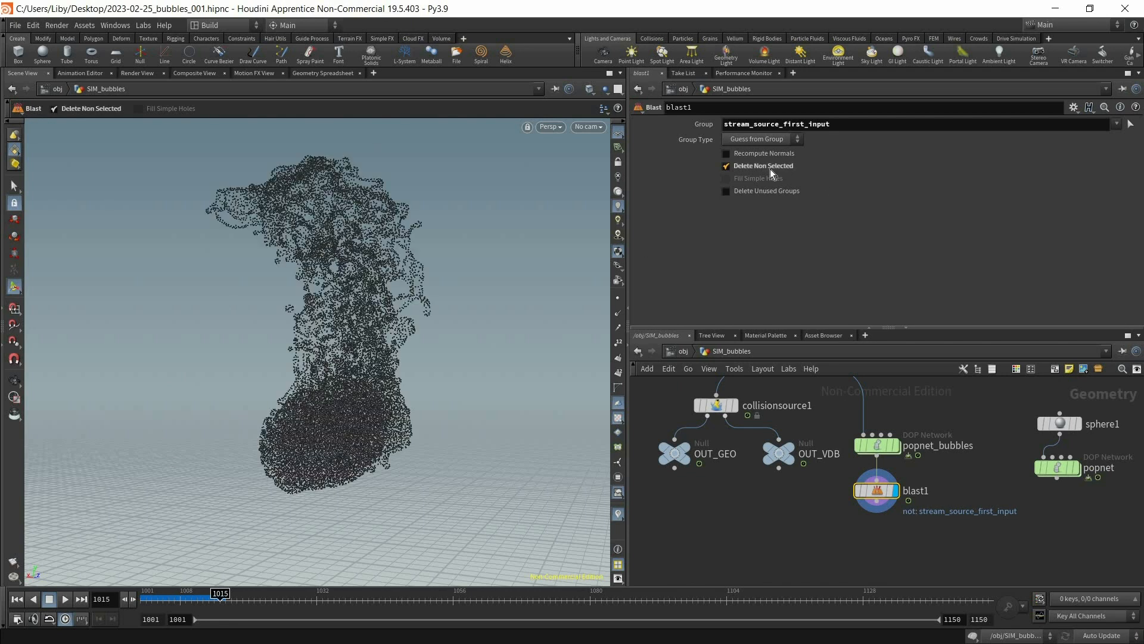
mouse_move(378, 394)
alt+mouse_down()
mouse_move(430, 439)
mouse_move(385, 393)
alt+mouse_up()
Add a Particle Fluid Surface node below blast1.
middle_drag(891, 552, 891, 485)
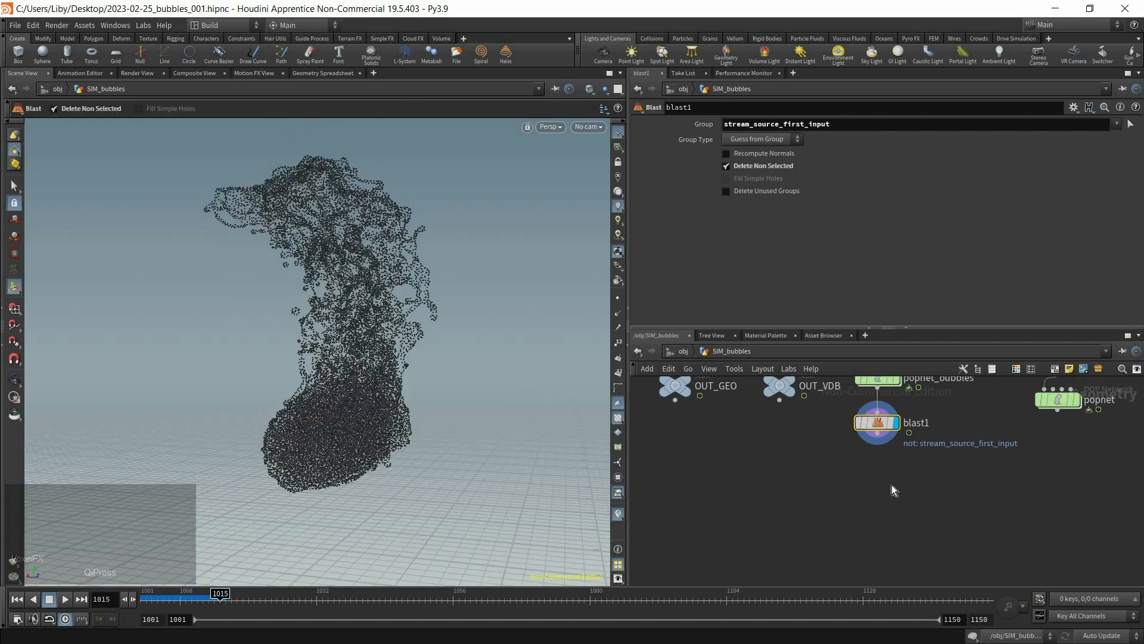
key(Tab)
text(parti)
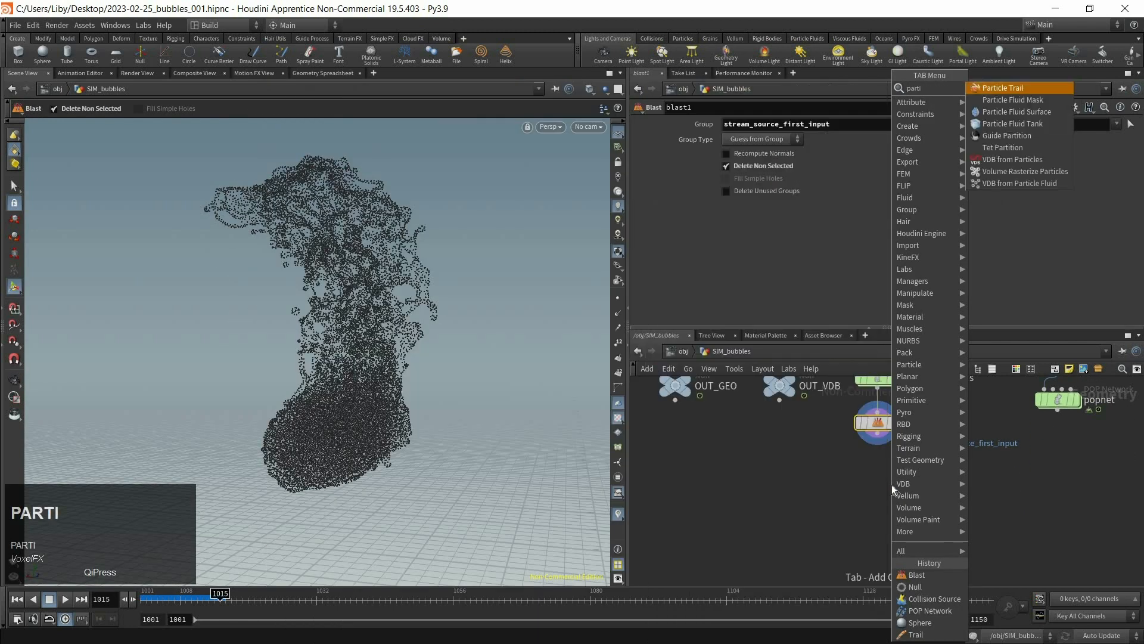
key(Down)
key(Down)
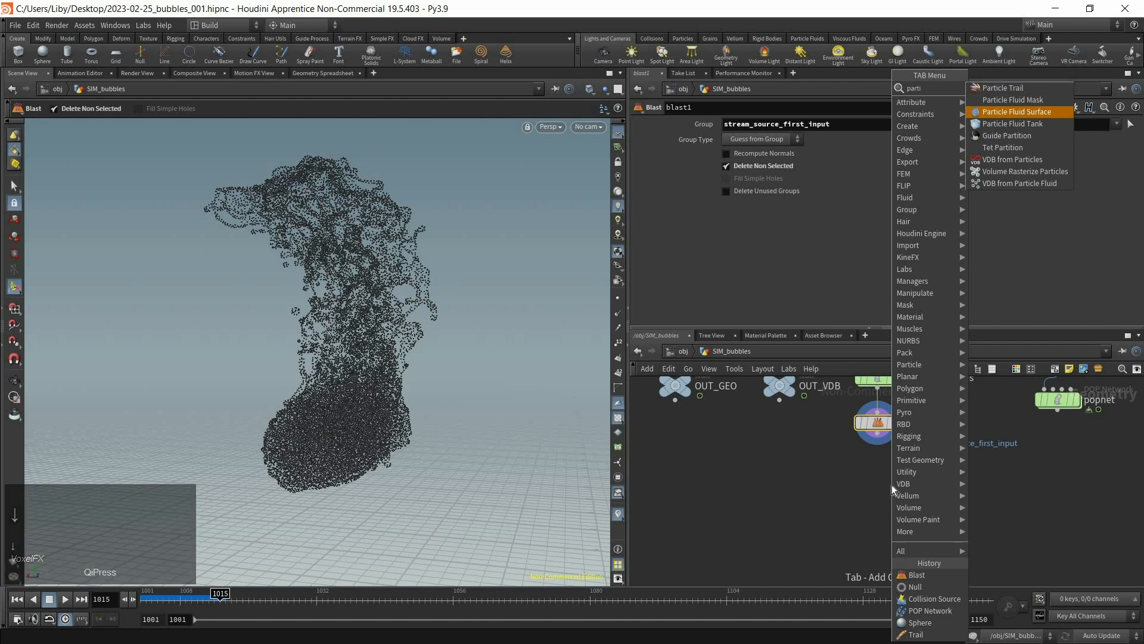
key(Return)
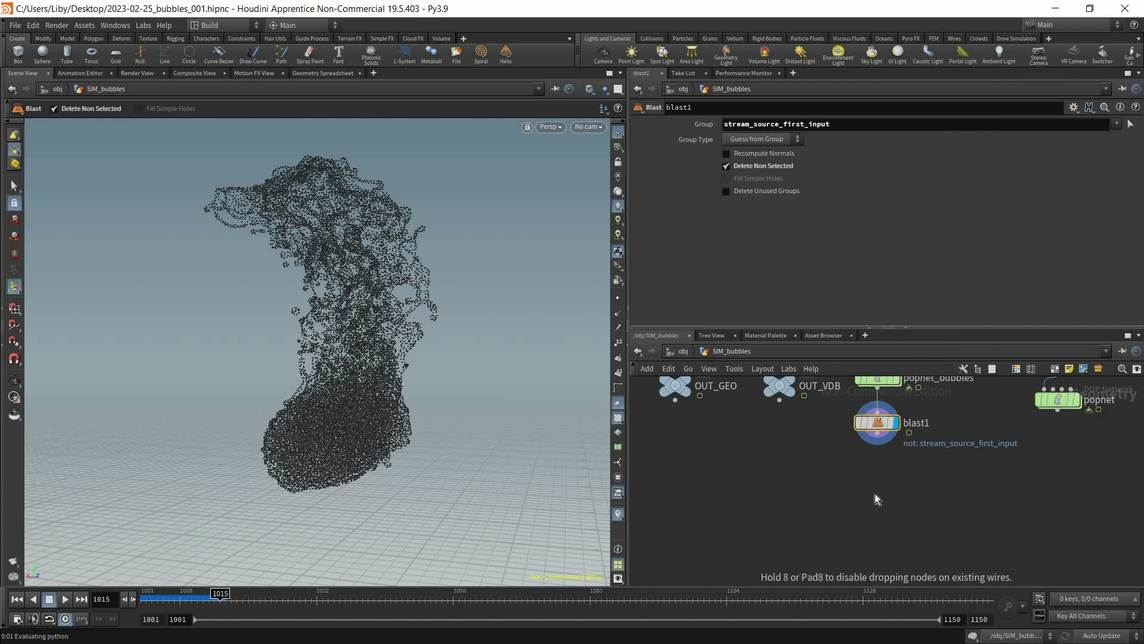
click(875, 492)
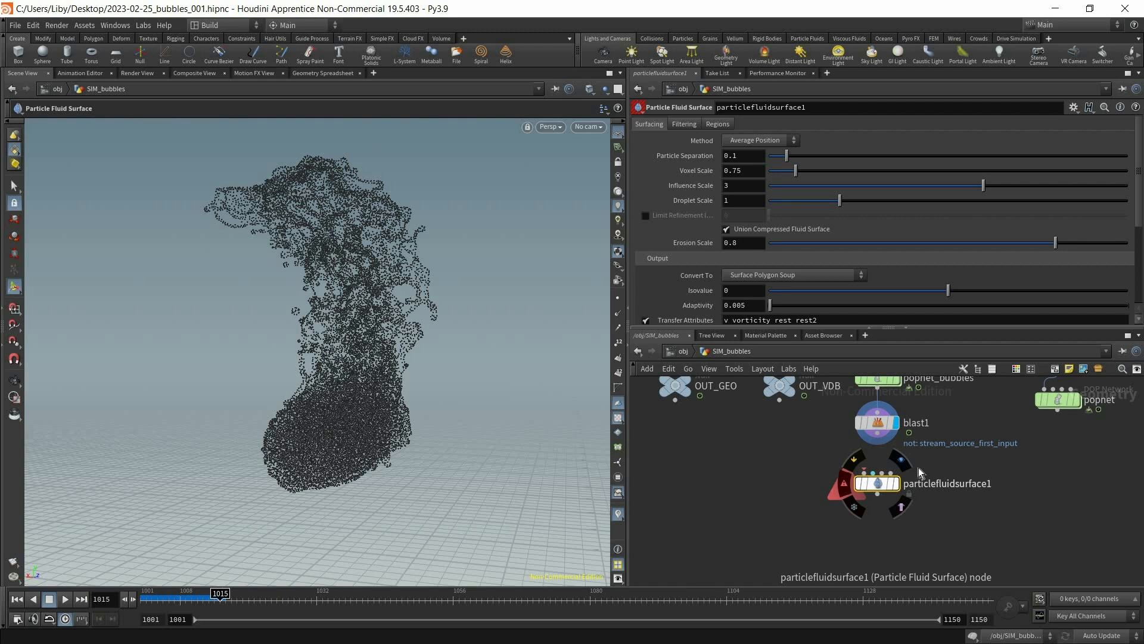
Connect the blast1 output to the first input of particlefluidsurface1 and display the surfaced result.
drag(880, 444, 883, 441)
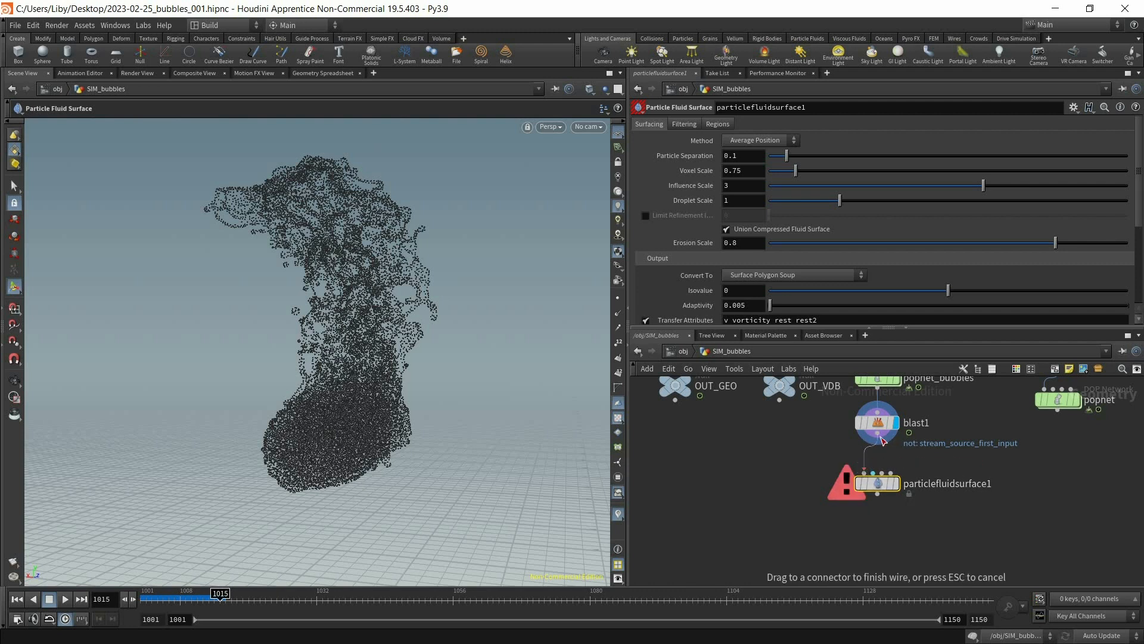
click(897, 488)
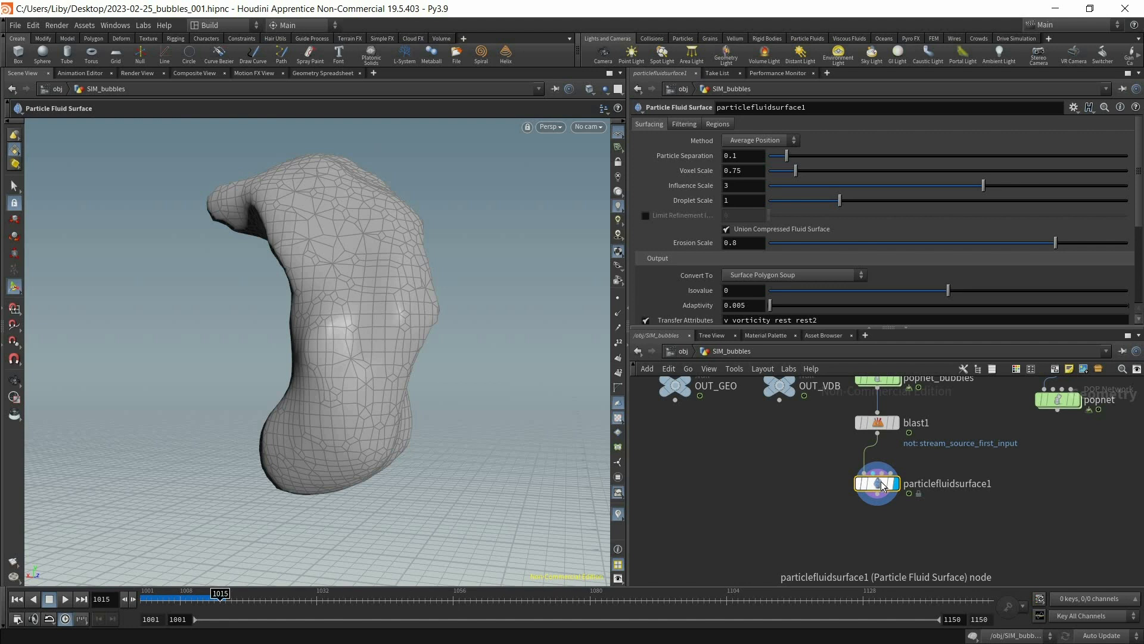
mouse_move(882, 486)
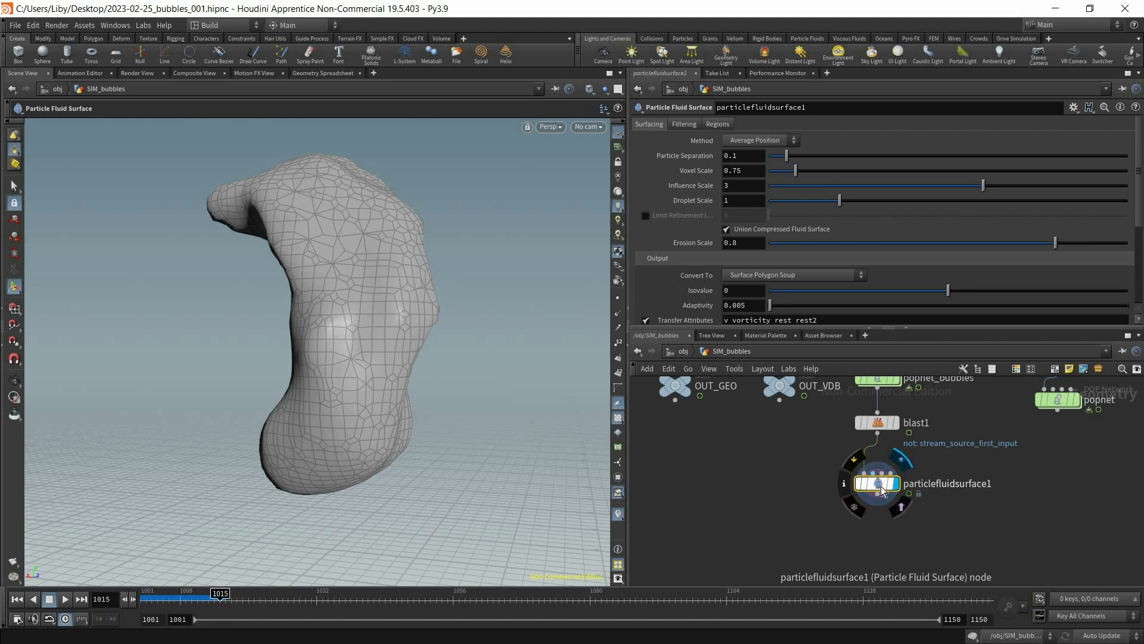
Enter popnet_bubbles and copy the Particle Separation parameter of popfluid1.
middle_drag(875, 379, 875, 420)
double_click(874, 421)
scroll(862, 468, up, 5)
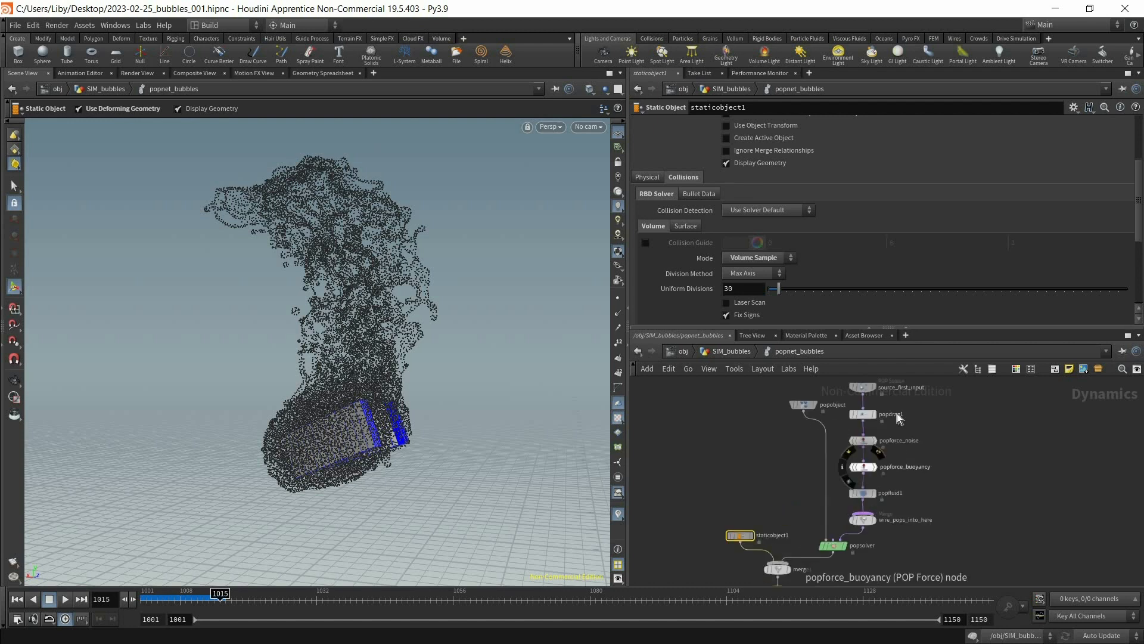
click(861, 498)
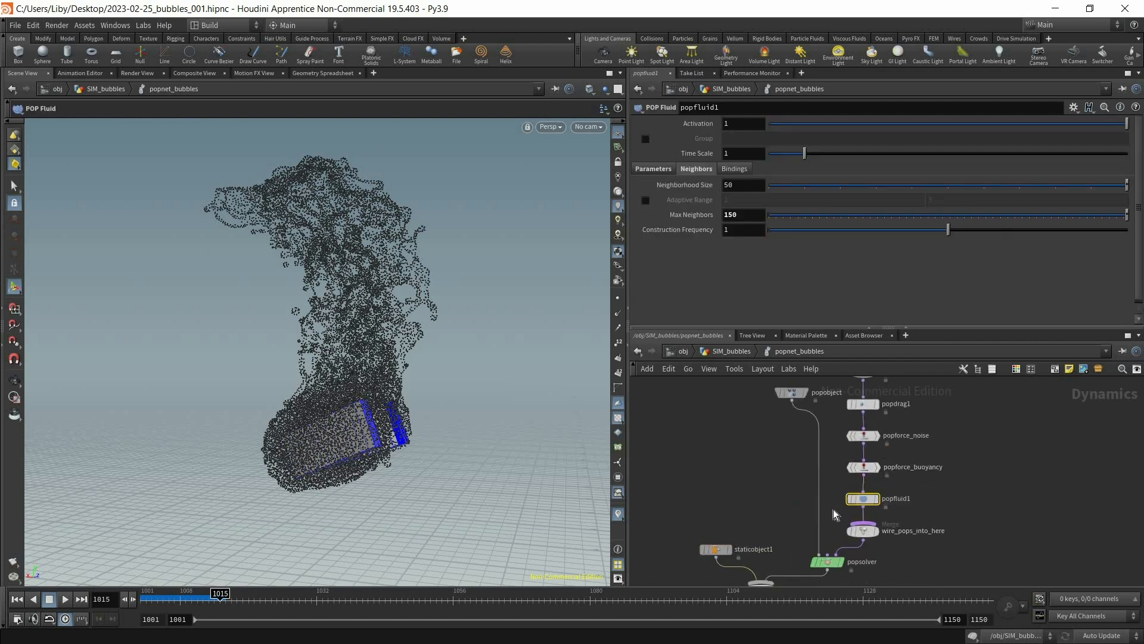
click(654, 170)
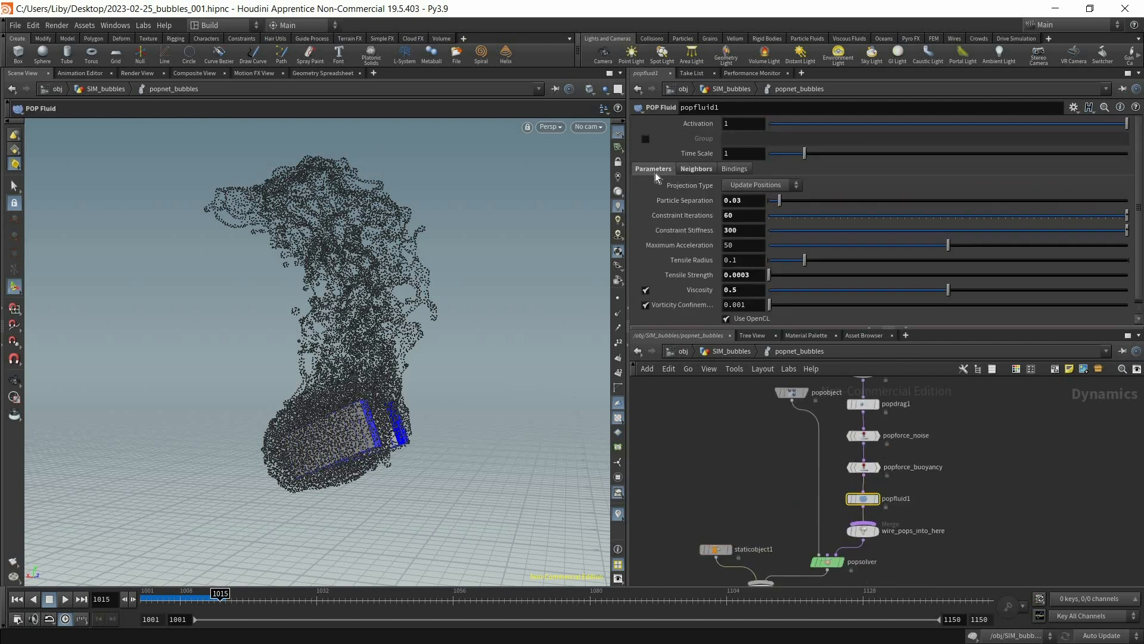
right_click(680, 199)
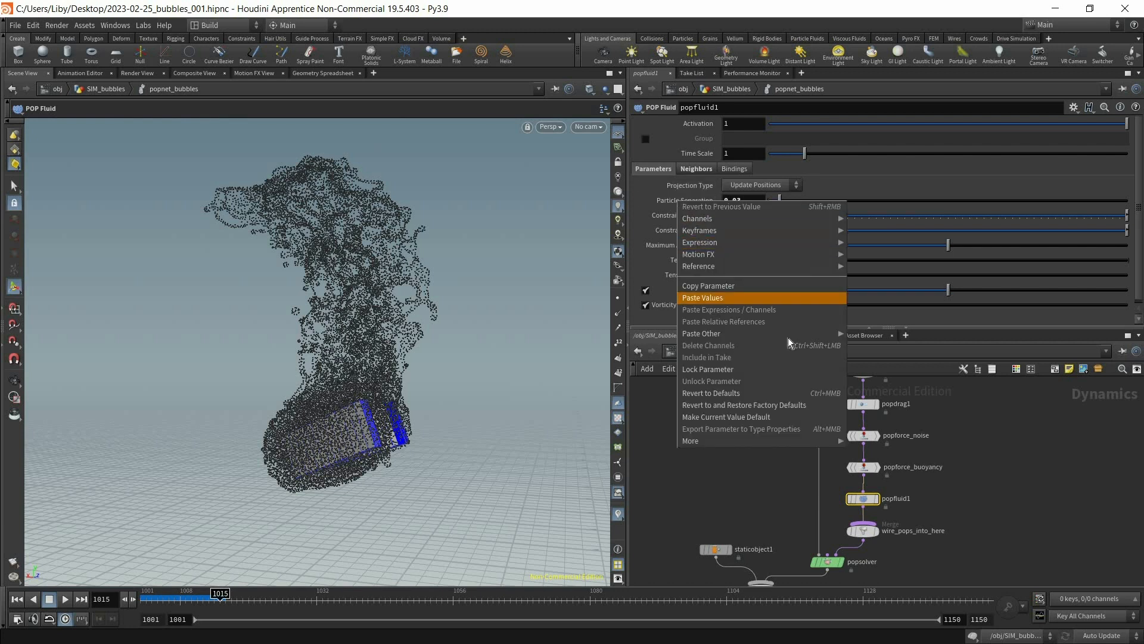
click(721, 286)
Return to SIM_bubbles and paste the copied parameter as a relative reference into the Particle Separation of particlefluidsurface1.
click(722, 352)
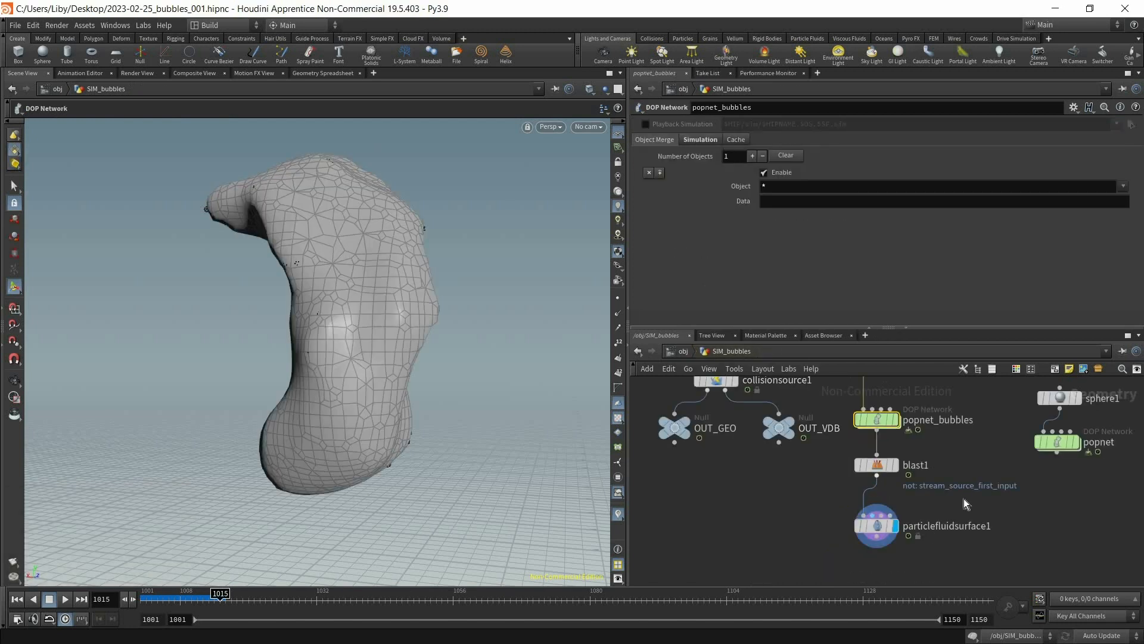
click(876, 526)
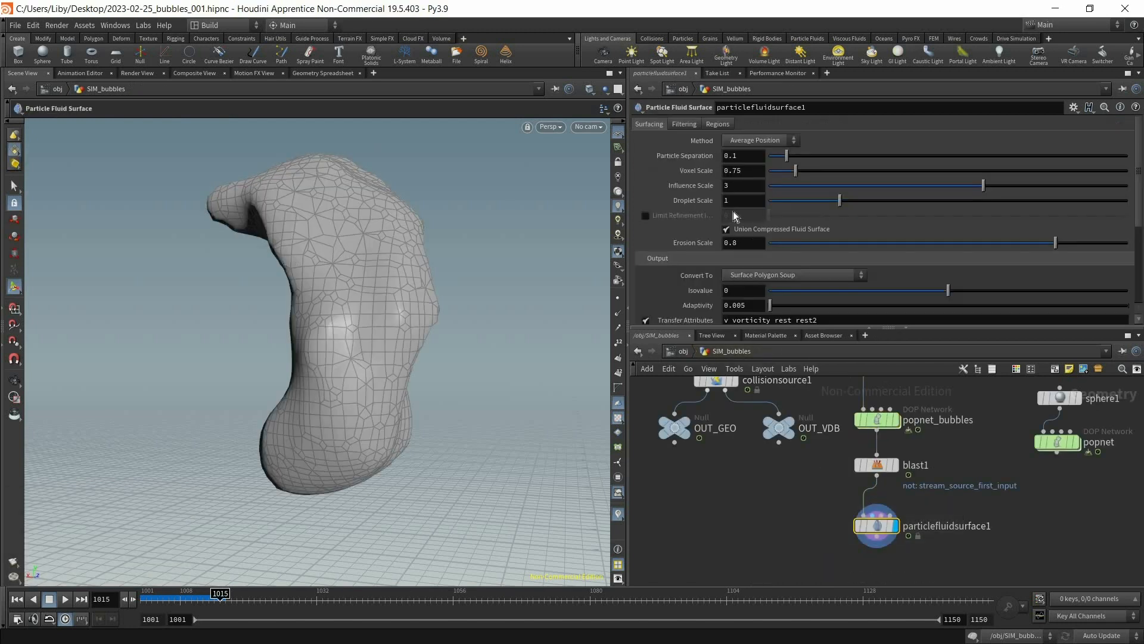
right_click(734, 156)
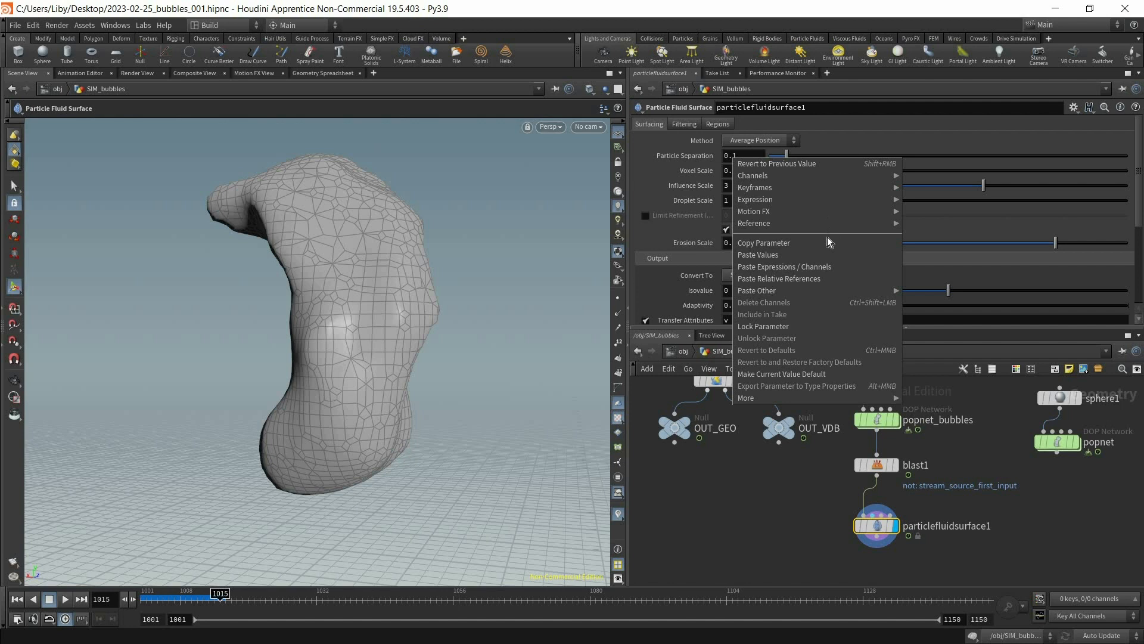
click(799, 281)
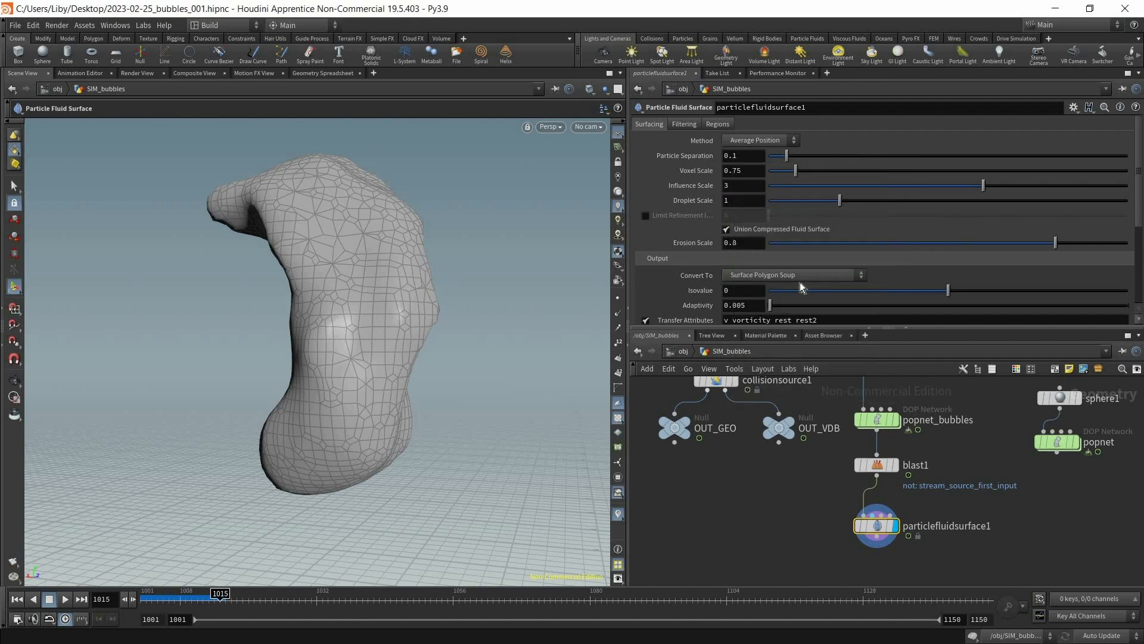
click(696, 156)
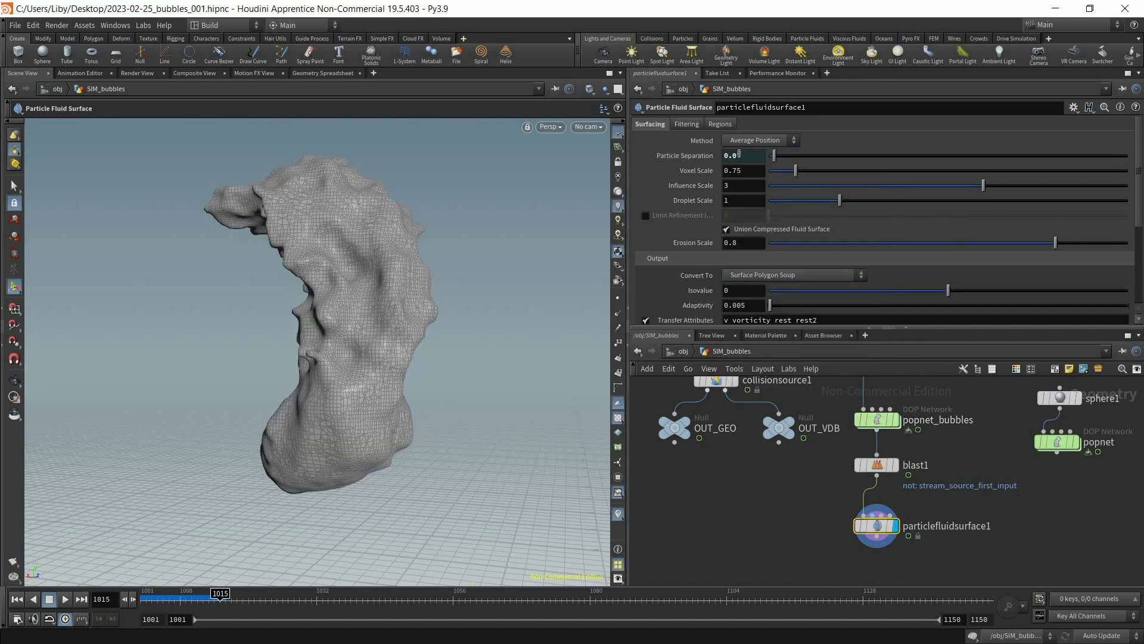
alt+drag(393, 296, 471, 250)
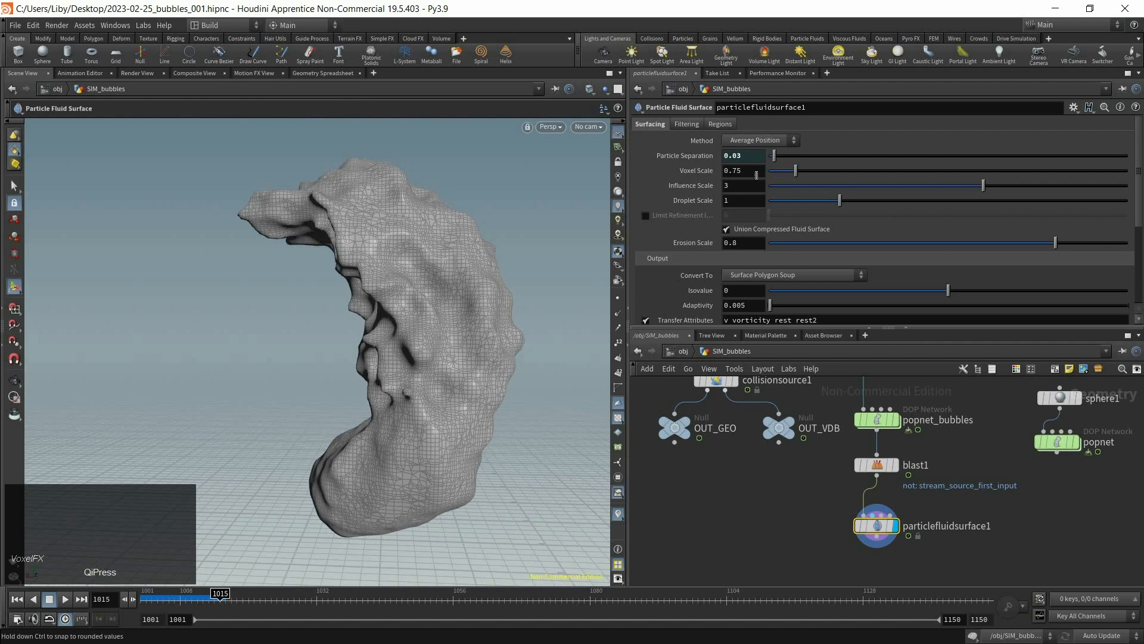
Set the Droplet Scale of particlefluidsurface1 to 0.44 and check the mesh up close.
click(724, 204)
text(0.44)
key(Return)
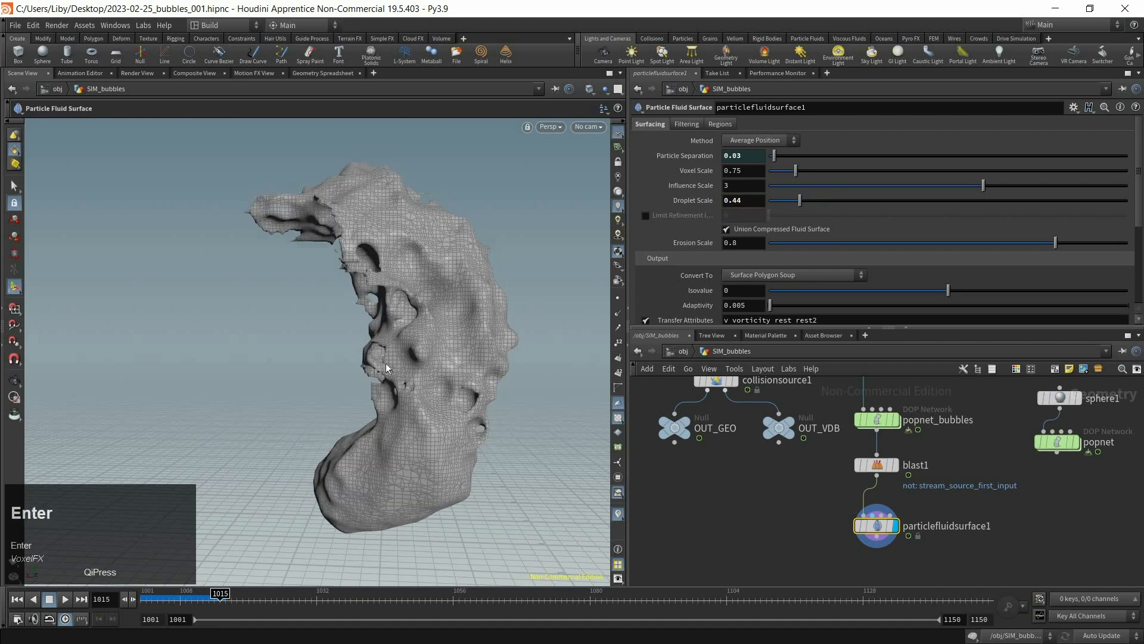
key(alt)
alt+scroll(454, 287, up, 4)
alt+drag(454, 287, 315, 345)
alt+scroll(363, 312, up, 4)
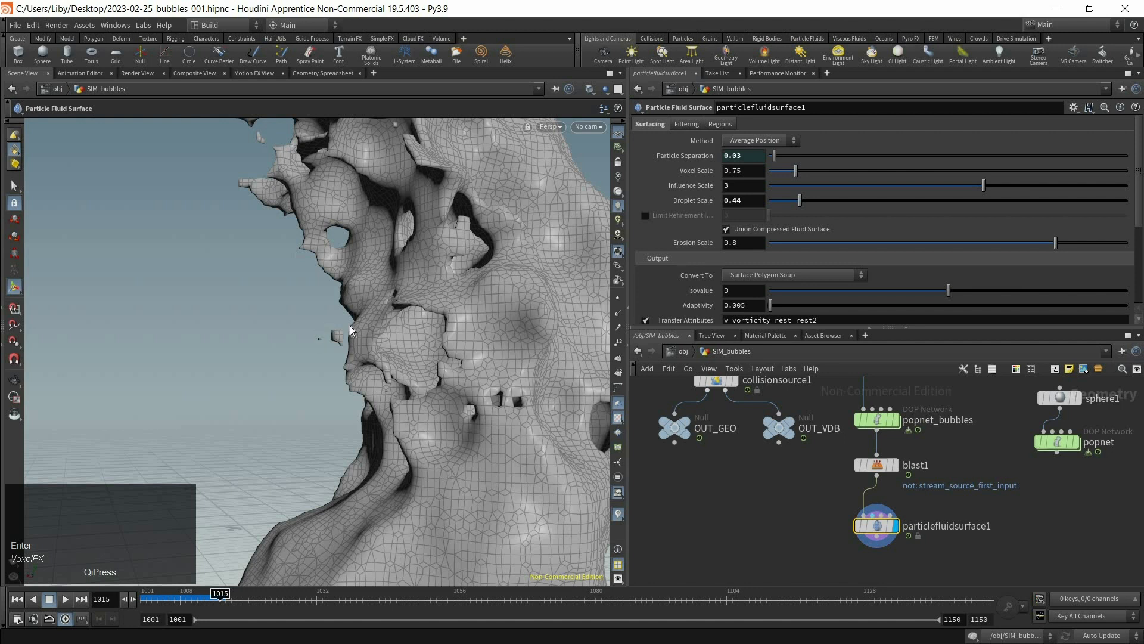
Set the Influence Scale of particlefluidsurface1 to 0.55 and inspect the thinner mesh.
click(711, 185)
text(0.5)
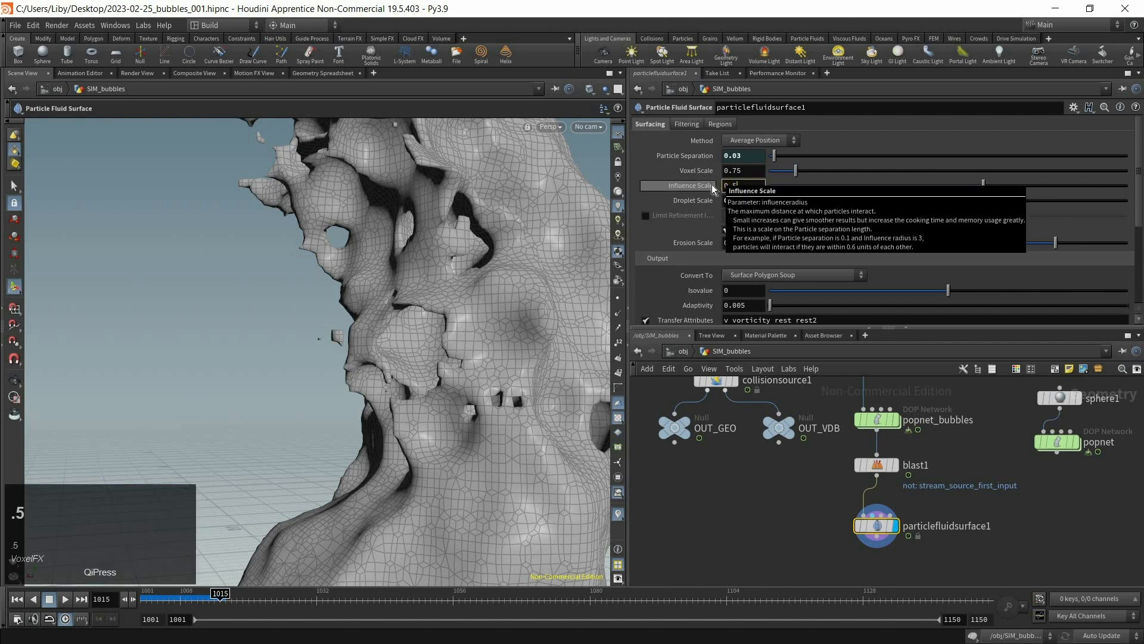
key(Return)
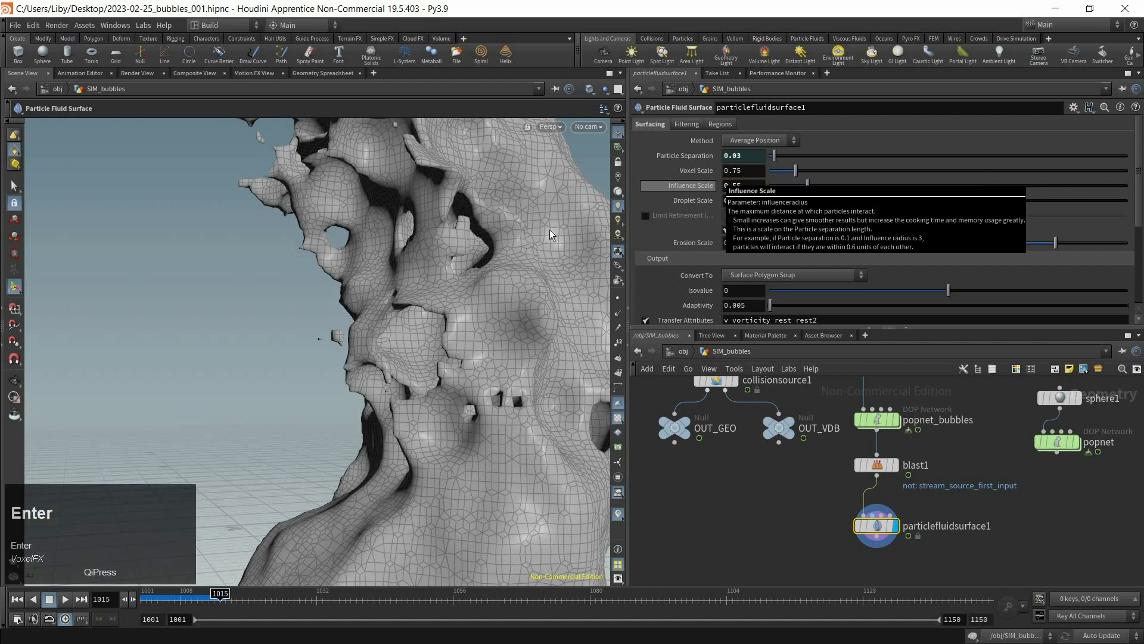
alt+right_drag(398, 382, 457, 327)
alt+drag(469, 336, 438, 326)
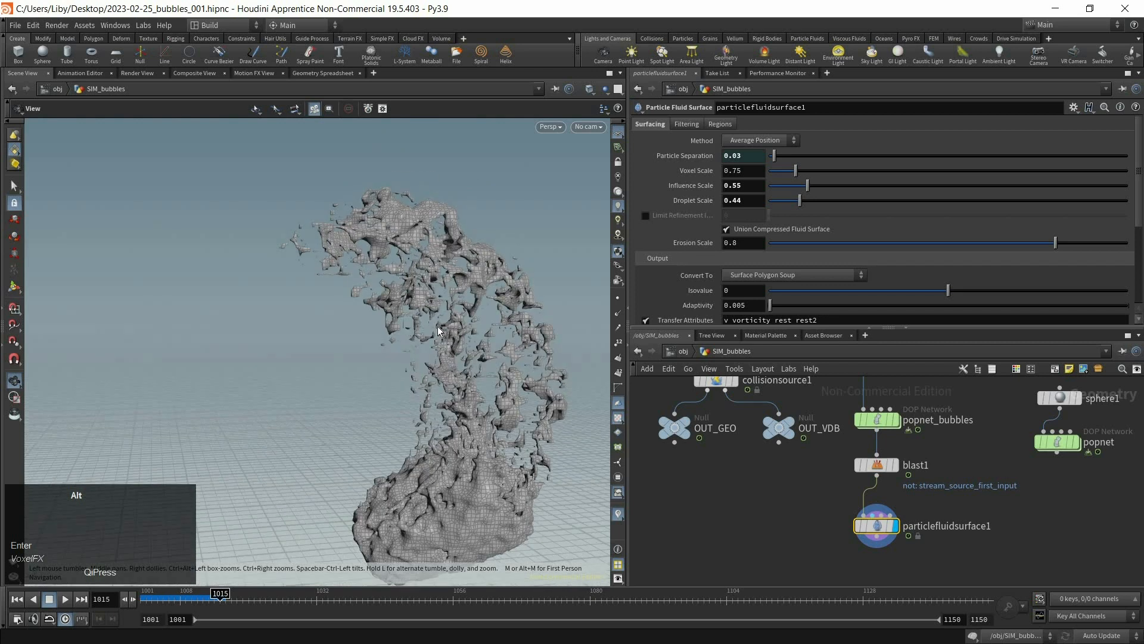
alt+right_drag(441, 326, 499, 363)
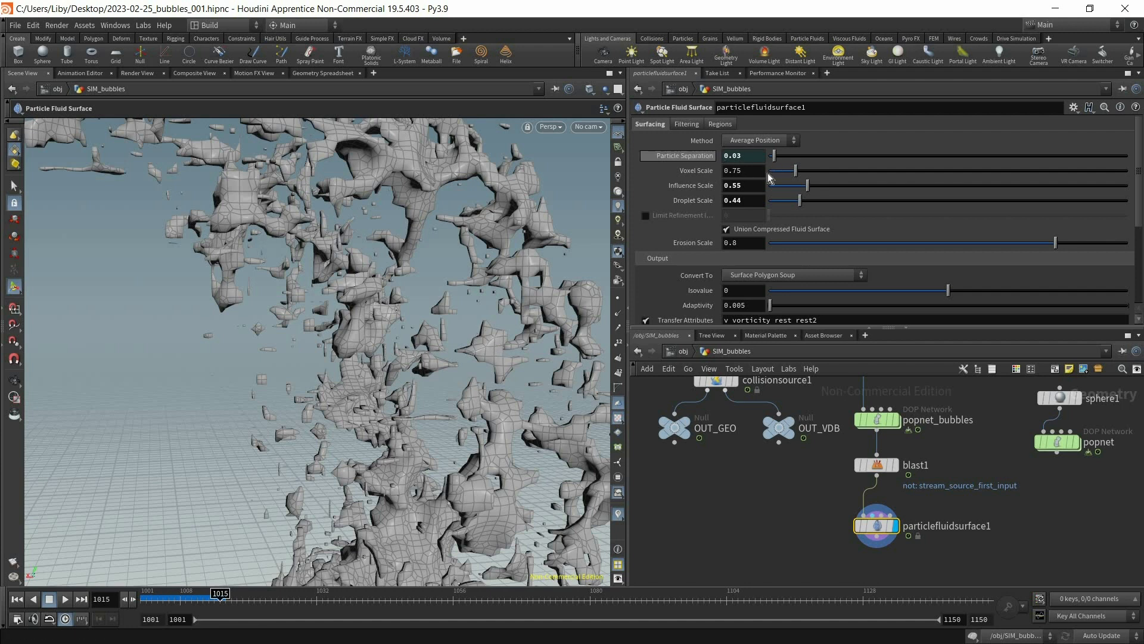
Try Voxel Scale values of 0.7 and 0.6 on particlefluidsurface1.
double_click(745, 175)
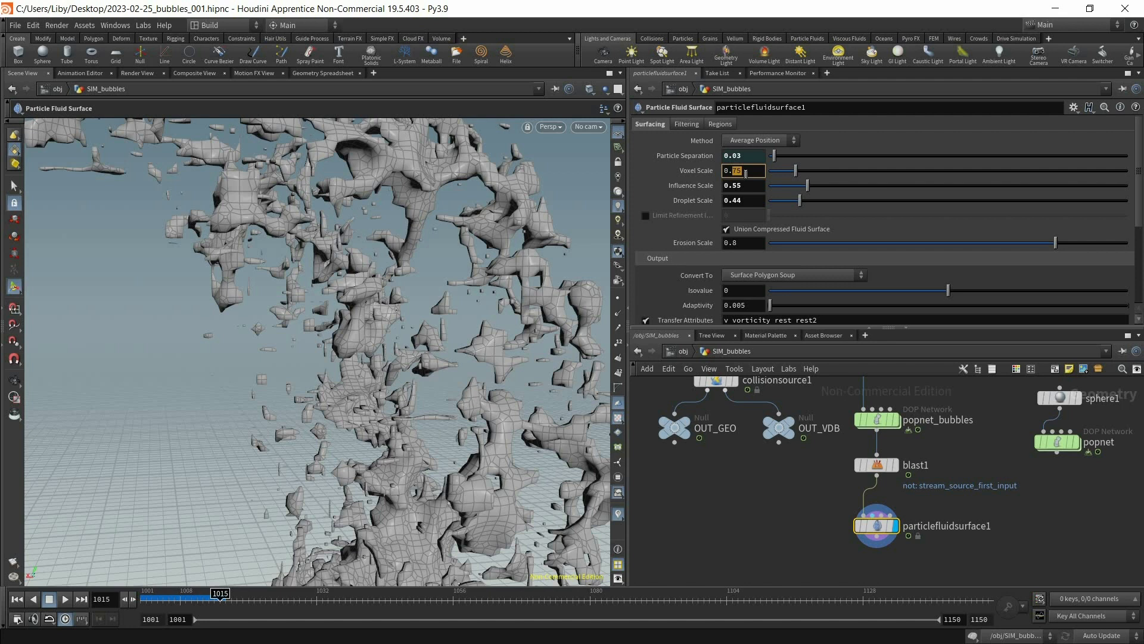
text(7)
key(Return)
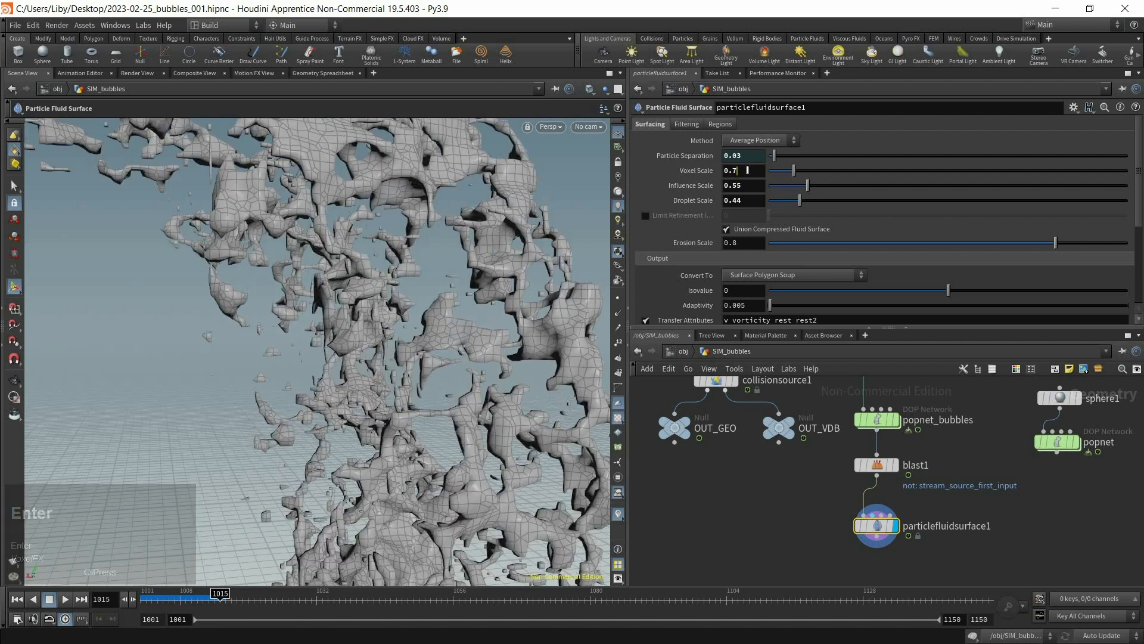
key(BackSpace)
text(6)
key(Return)
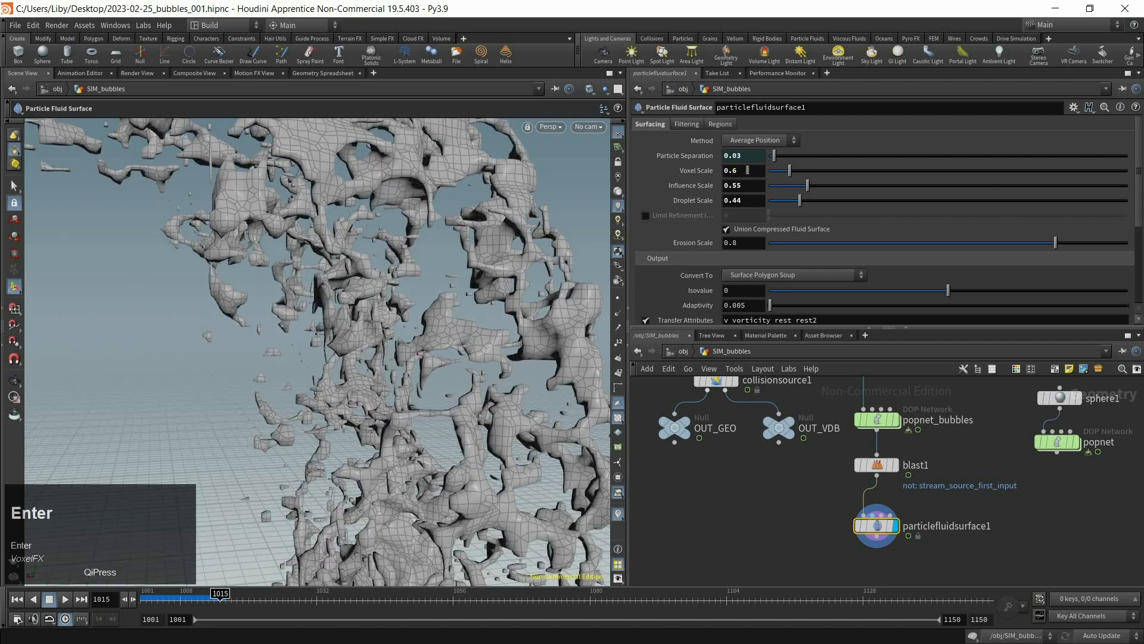
Set the Voxel Scale of particlefluidsurface1 to 0.3 and inspect the finer mesh from several distances.
click(748, 170)
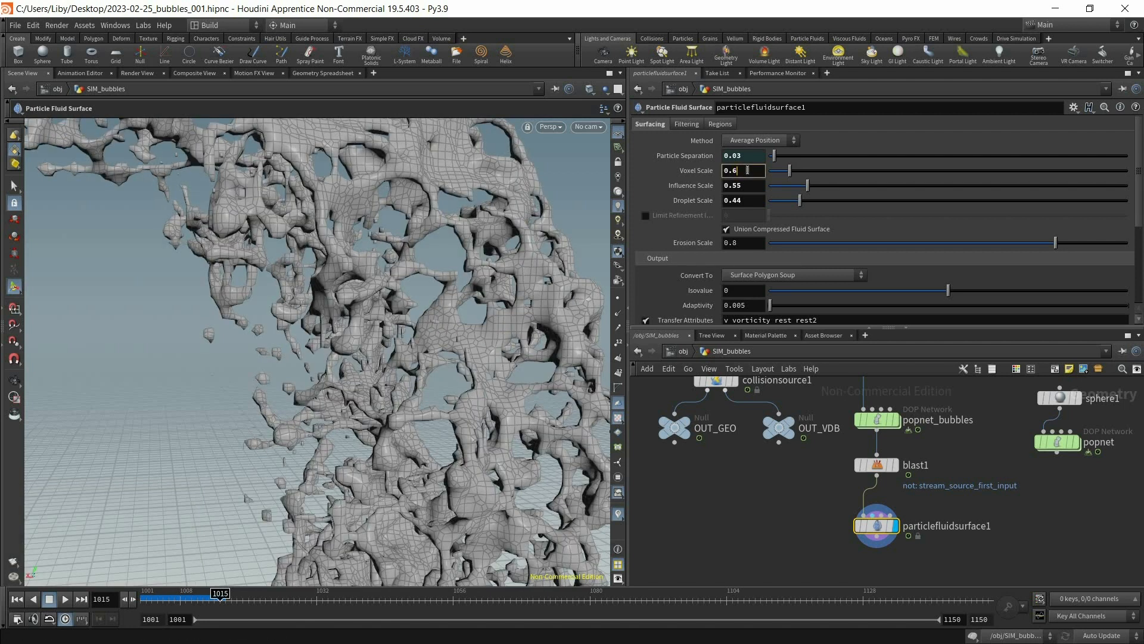
key(BackSpace)
text(3)
key(Return)
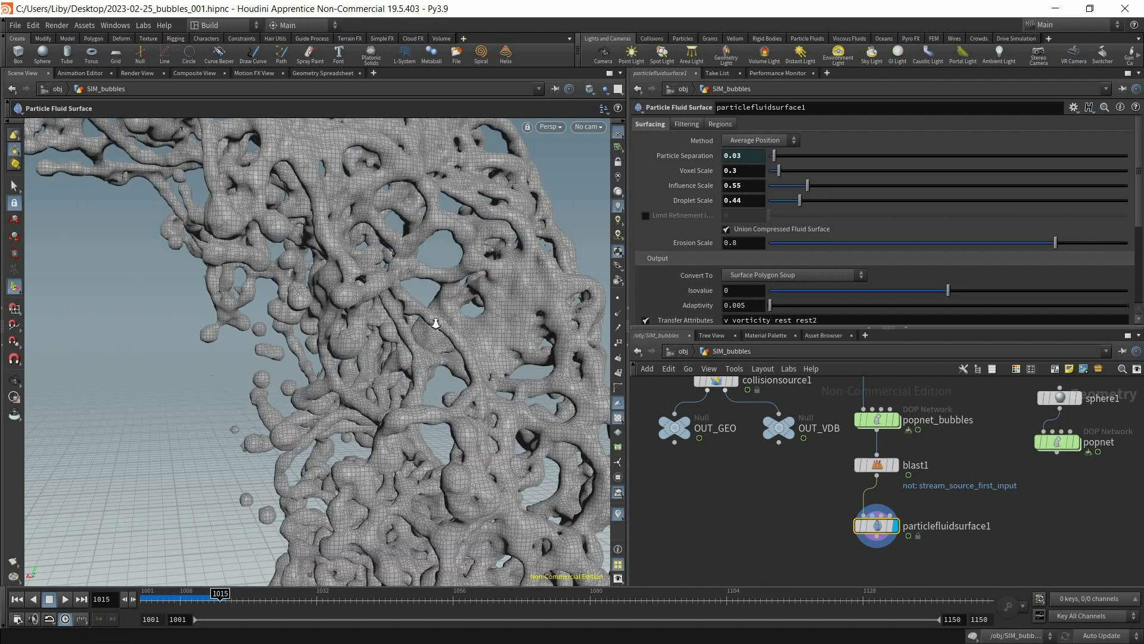
alt+drag(435, 324, 439, 341)
alt+right_drag(439, 341, 351, 346)
alt+drag(352, 345, 273, 391)
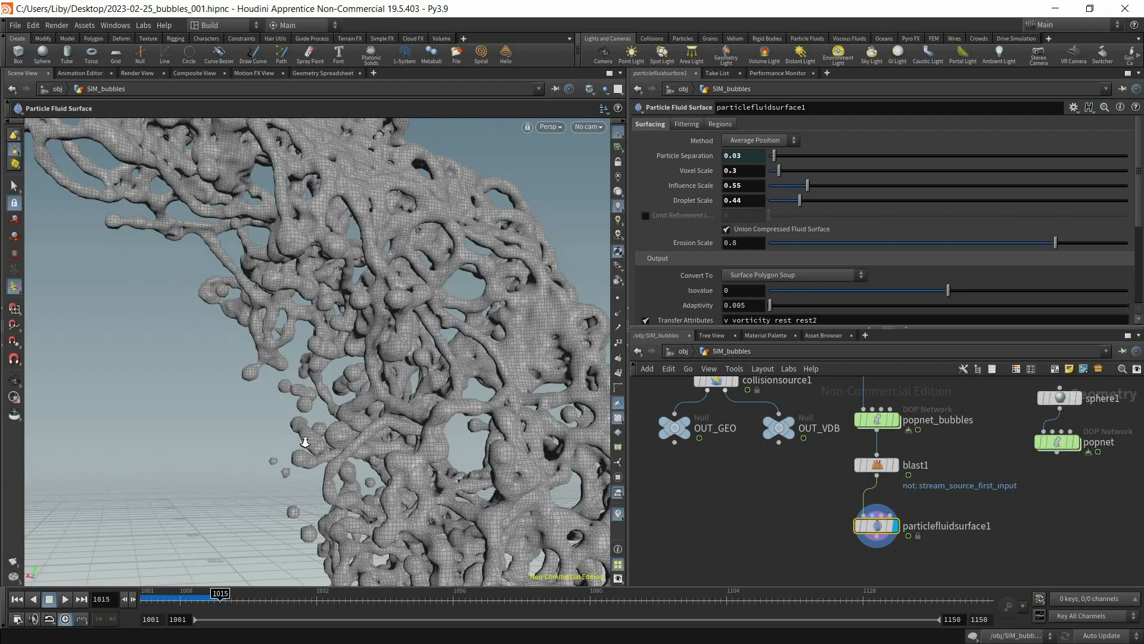
alt+right_drag(304, 441, 412, 362)
alt+drag(412, 363, 458, 329)
key(Return)
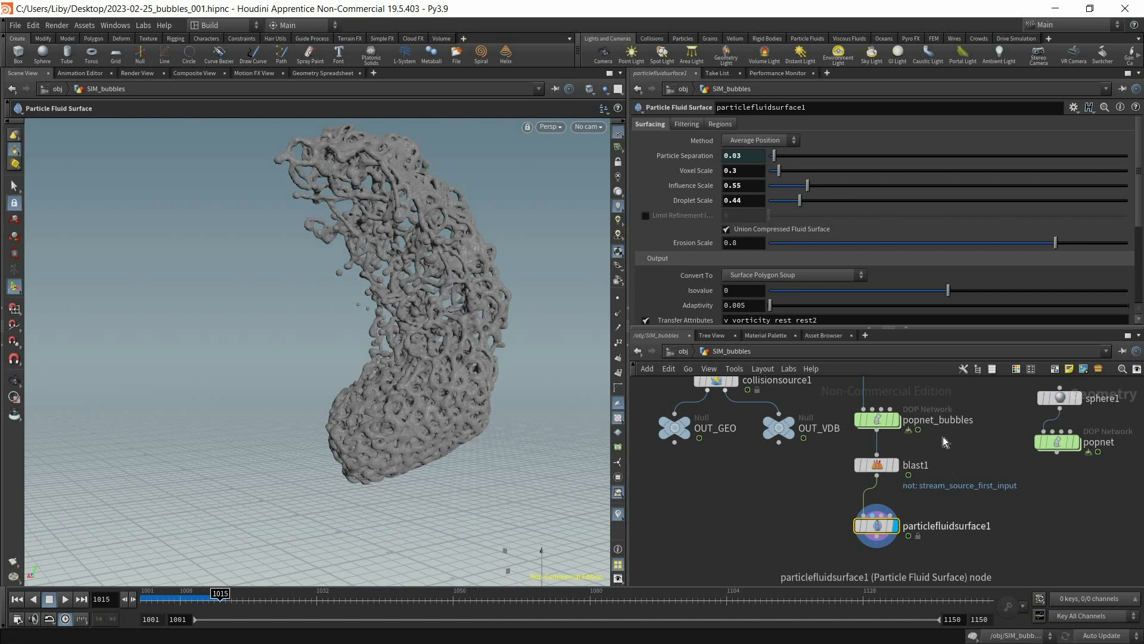
Add a Null node below particlefluidsurface1 and rename it OUT_mesh.
key(Tab)
text(nul)
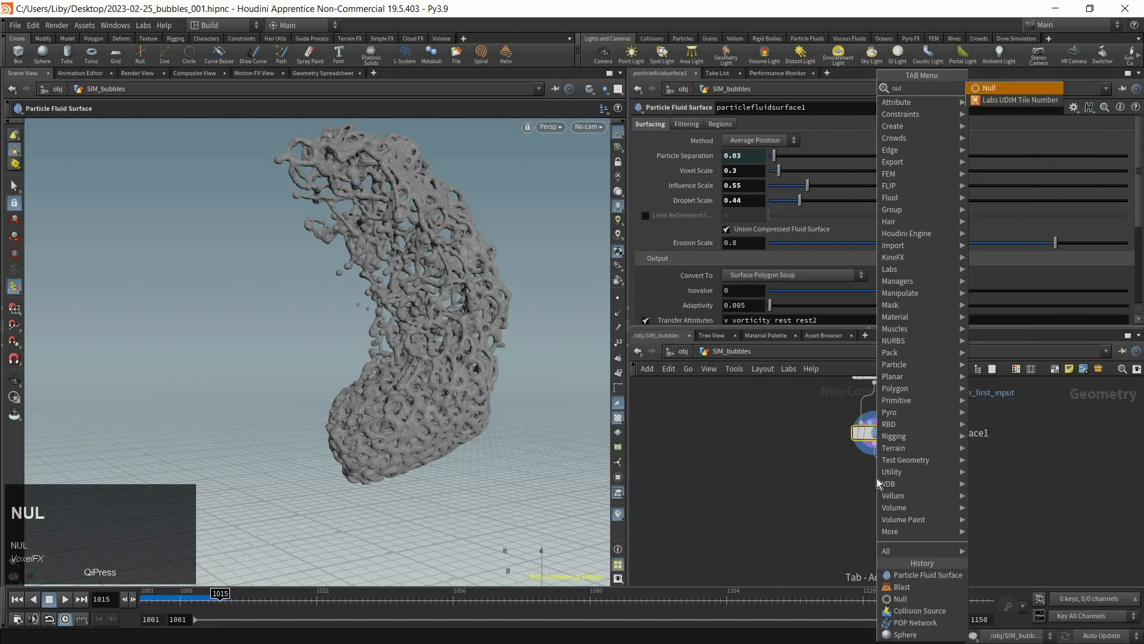
key(Return)
double_click(907, 480)
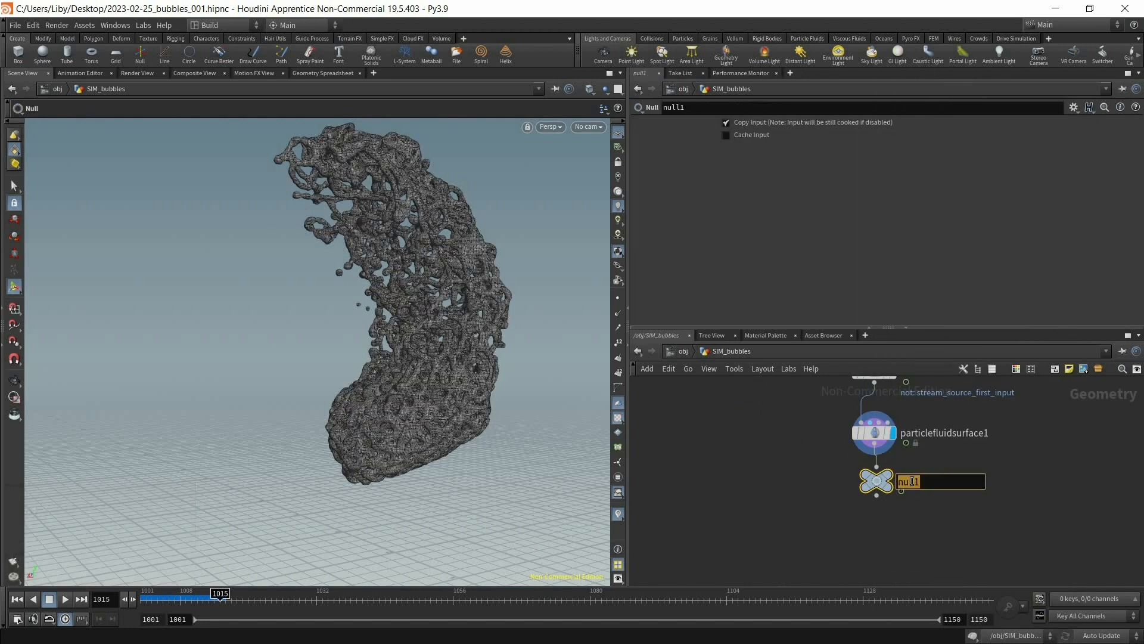
text(OUT_mesh)
key(Return)
Align the node chain from popnet_bubbles down to OUT_mesh and display the result of OUT_mesh.
scroll(918, 524, down, 4)
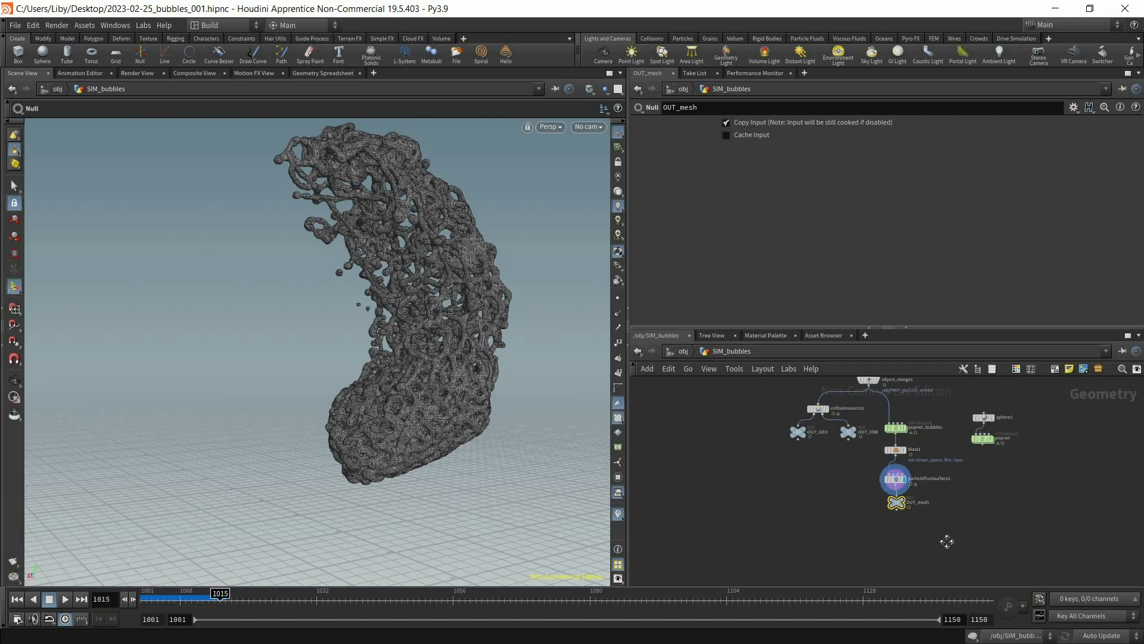
middle_drag(948, 541, 951, 573)
drag(893, 441, 940, 548)
key(a)
click(917, 543)
scroll(916, 543, up, 2)
mouse_move(910, 510)
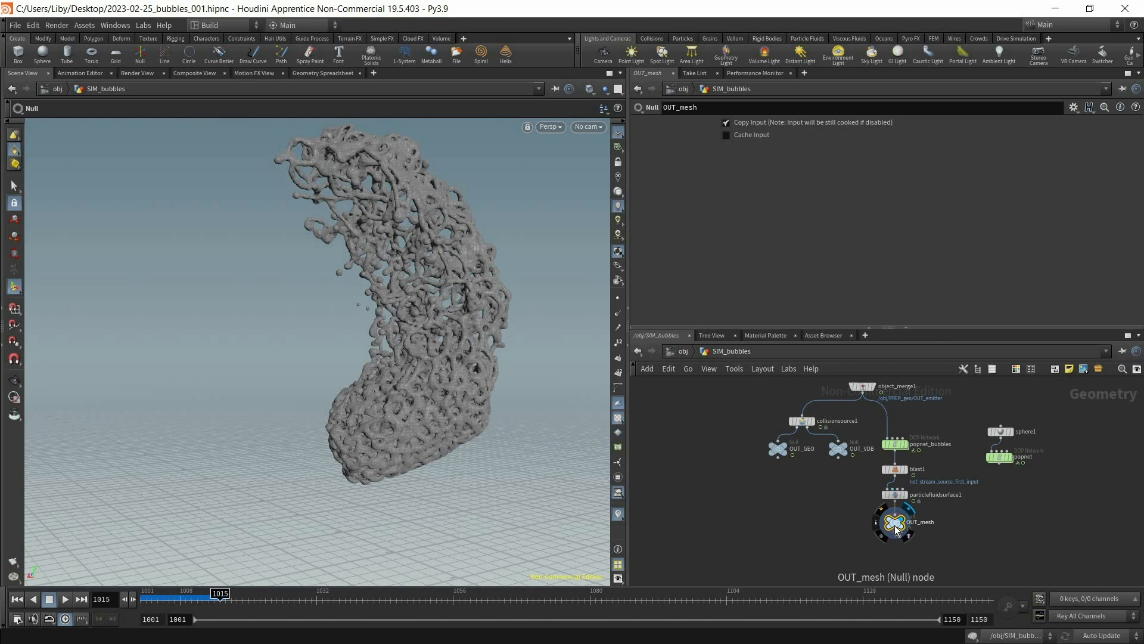
Return to the object level and hide the PREP_geo object.
click(681, 353)
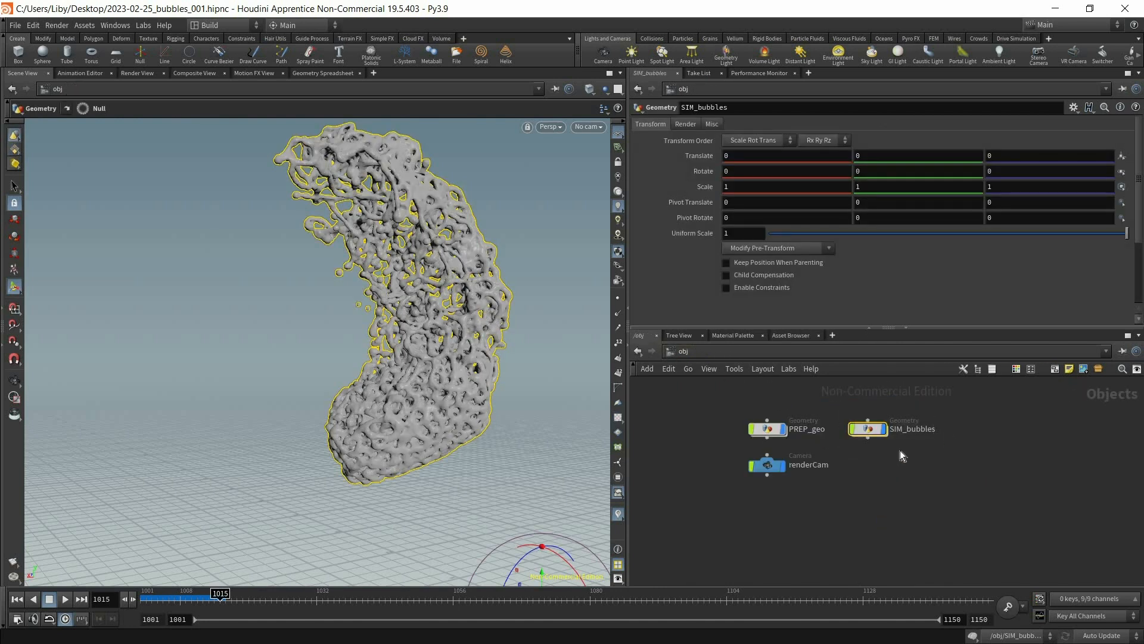
click(780, 430)
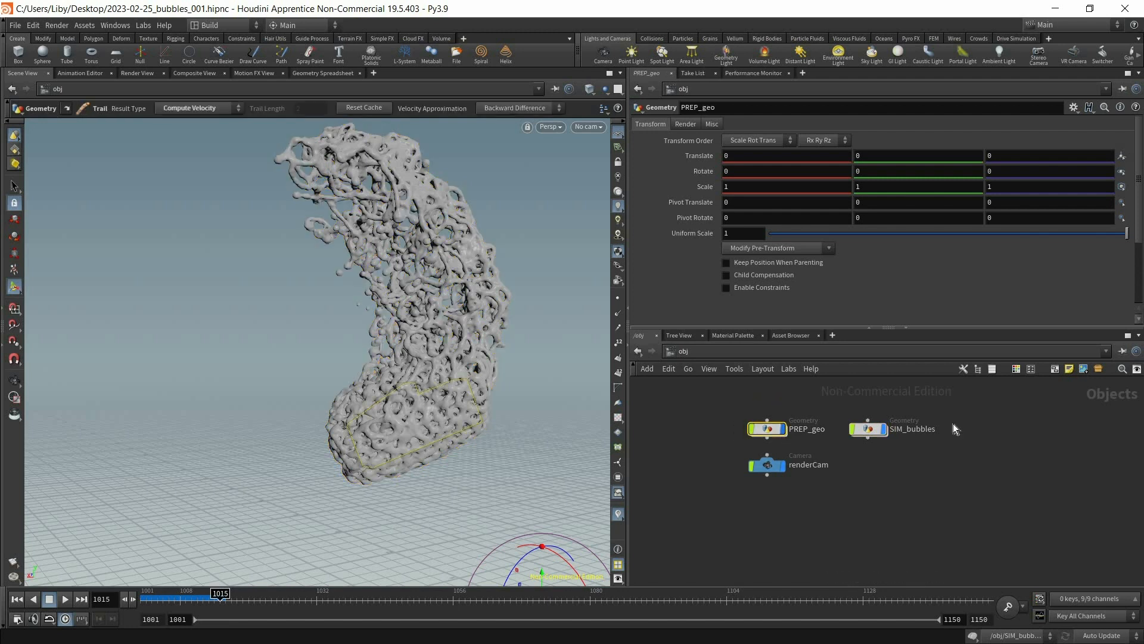
Set the Geometry Velocity Blur of SIM_bubbles to Velocity Blur and place the renderCam node beneath it.
drag(950, 410, 822, 463)
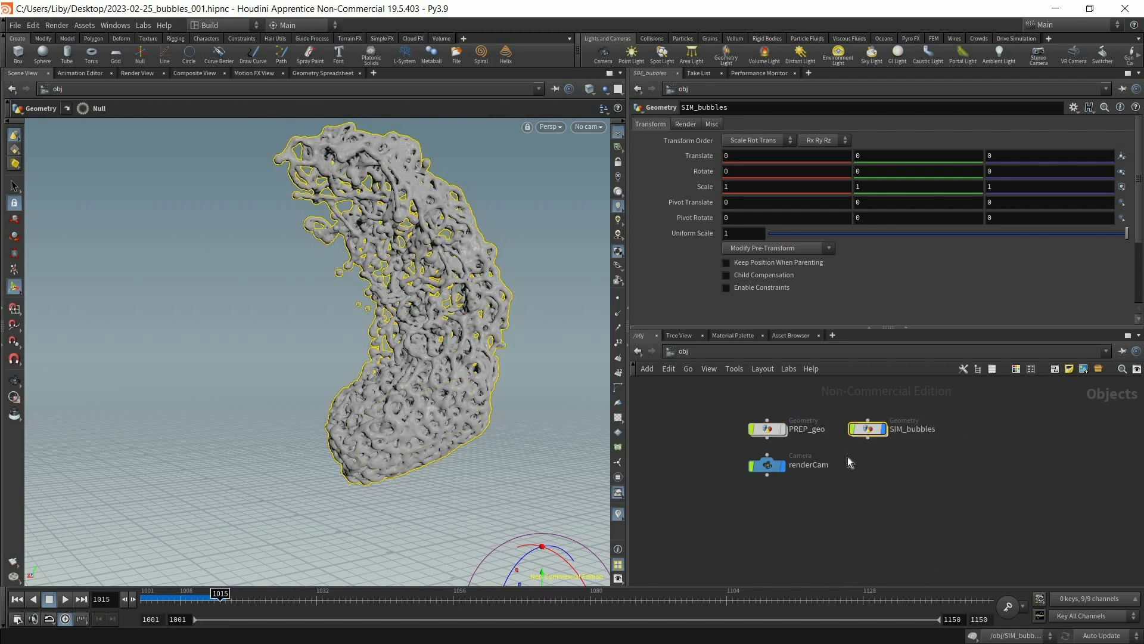
click(688, 124)
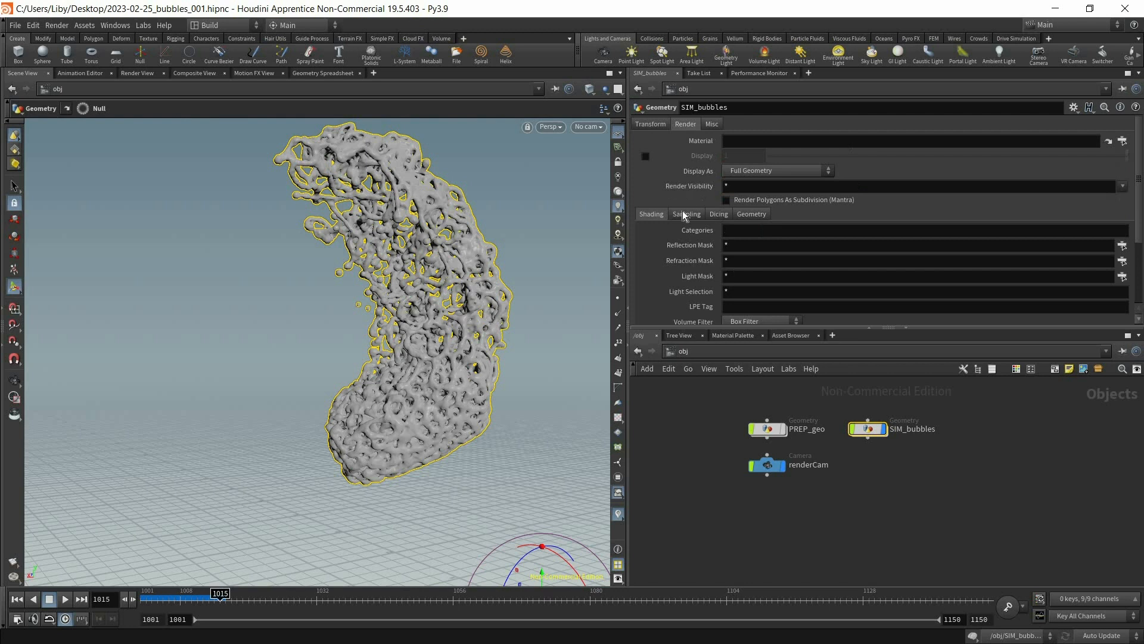
click(685, 213)
click(746, 231)
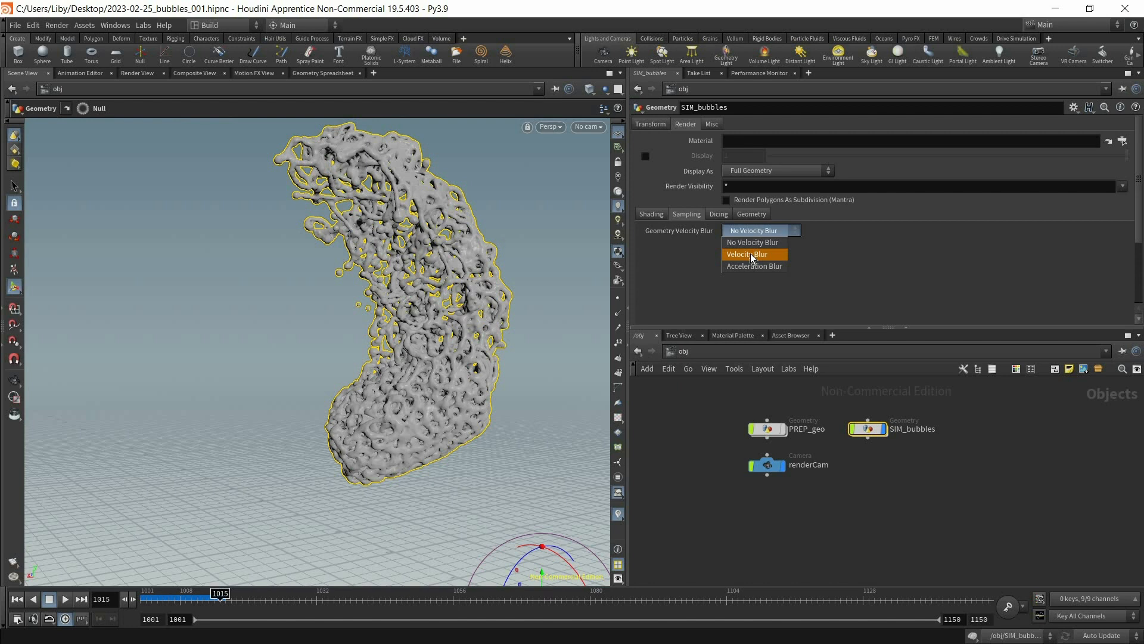
click(750, 253)
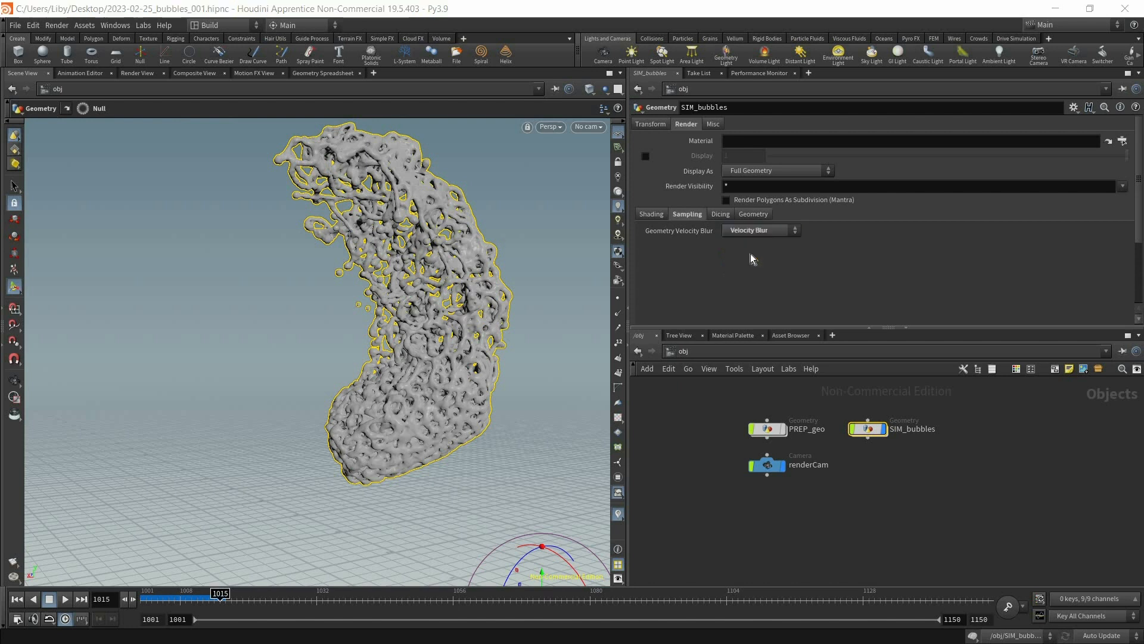
drag(778, 469, 798, 469)
drag(867, 477, 949, 476)
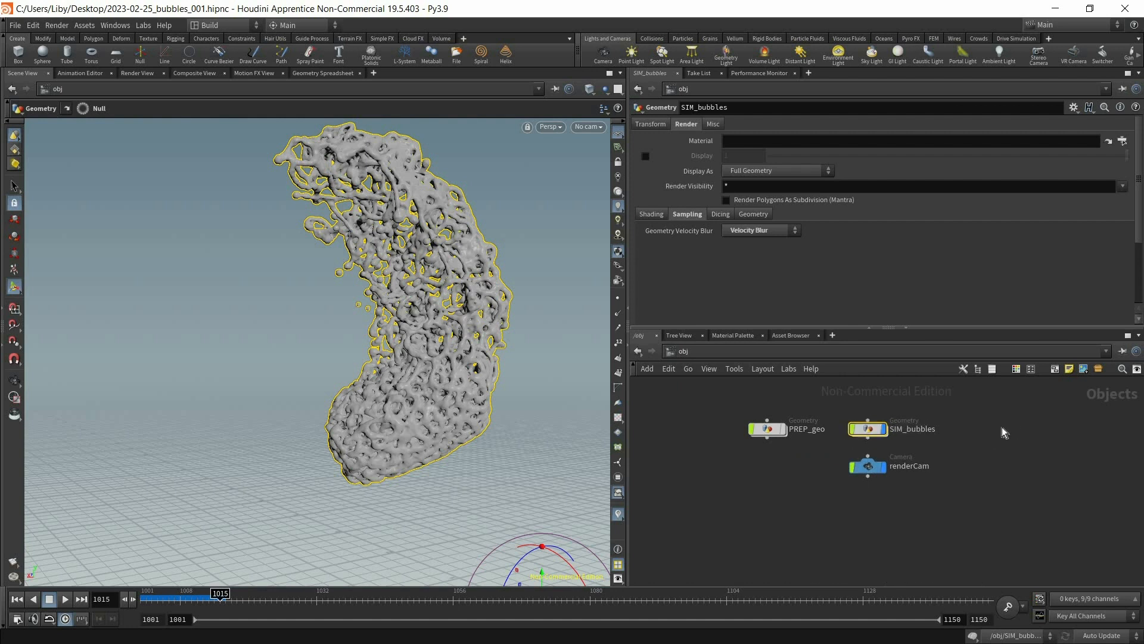
Add the Basic Liquid material from the material library to the scene's /mat network.
click(727, 335)
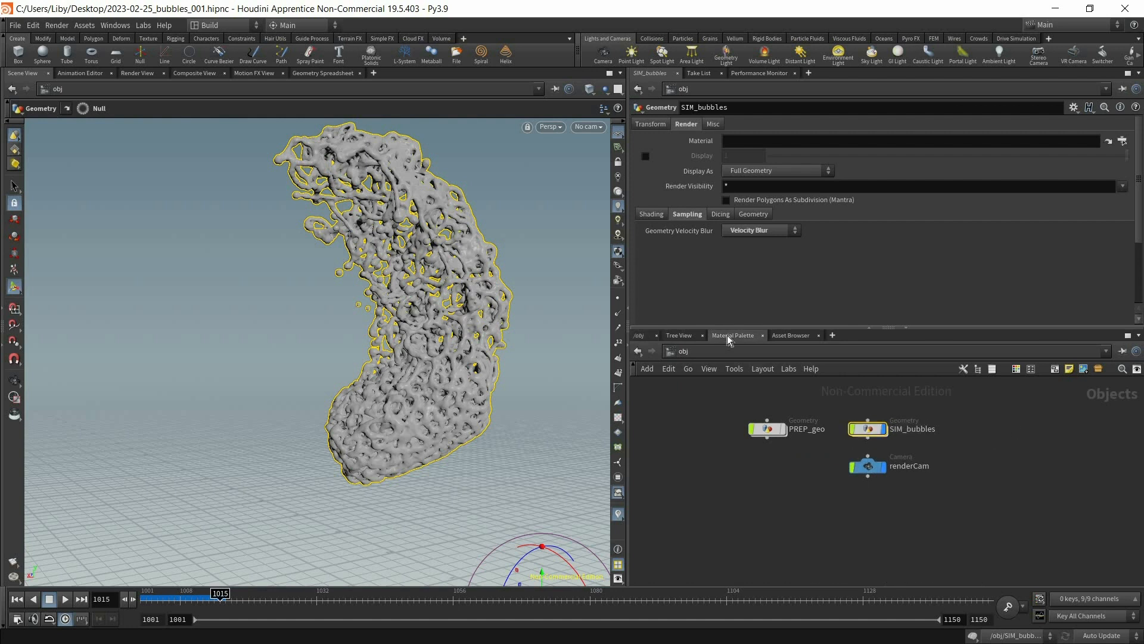
drag(769, 403, 761, 477)
scroll(760, 477, down, 1)
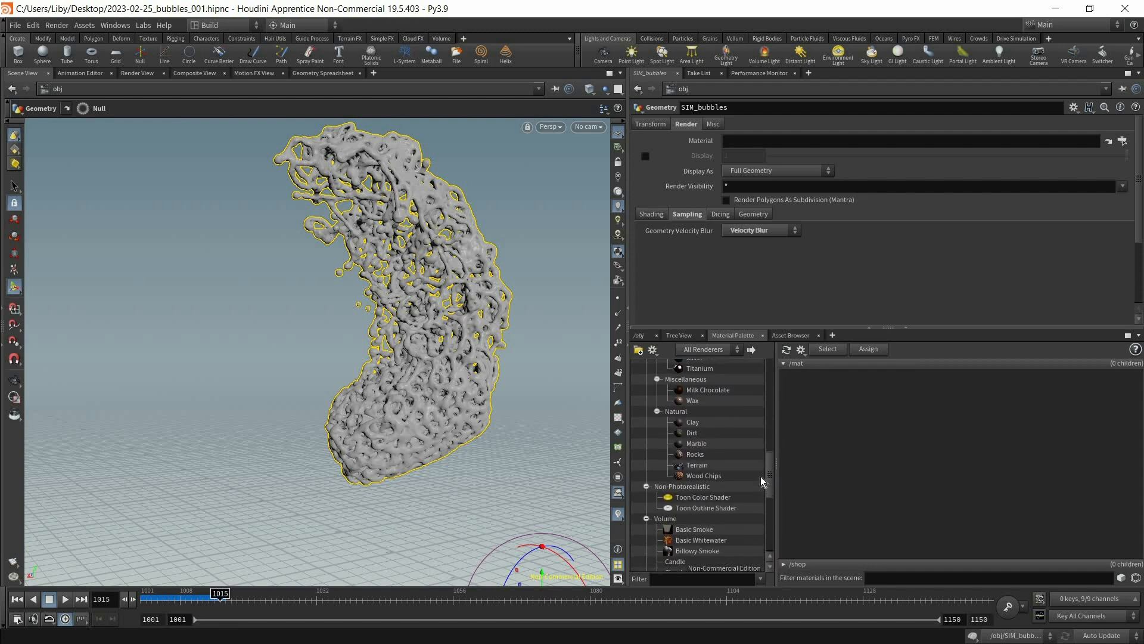
scroll(759, 488, down, 6)
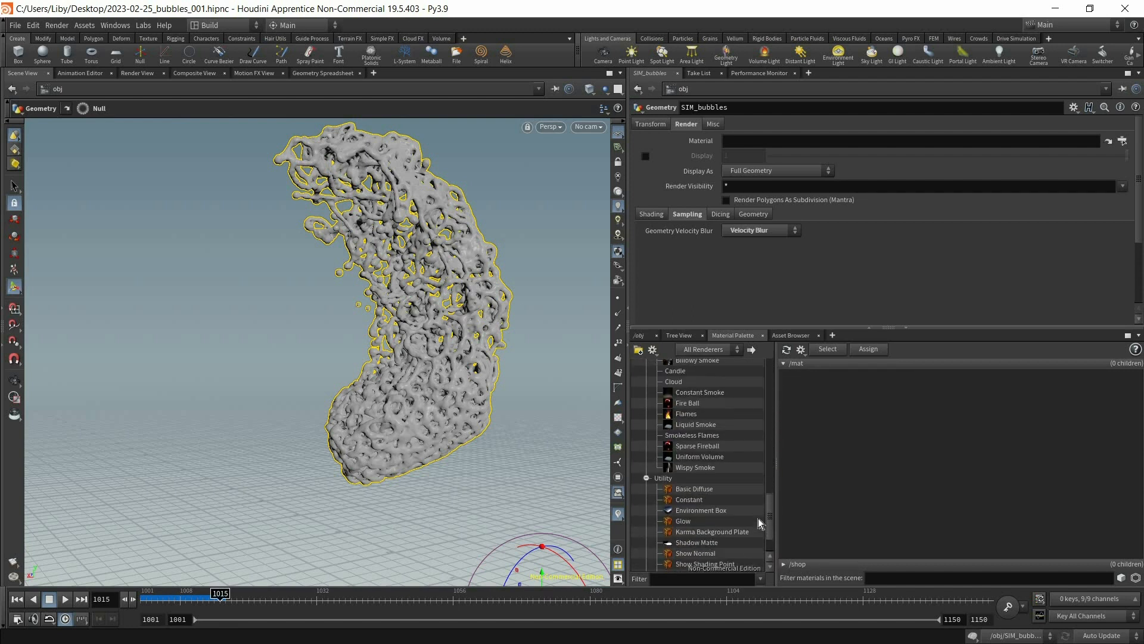
drag(769, 529, 759, 421)
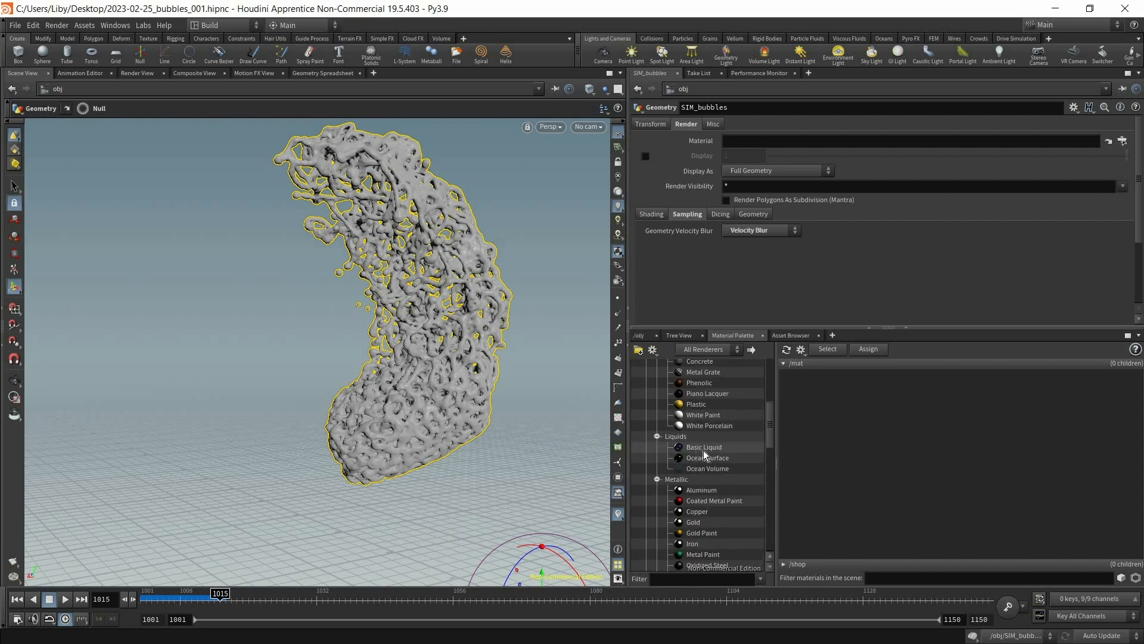
drag(815, 451, 822, 399)
click(822, 398)
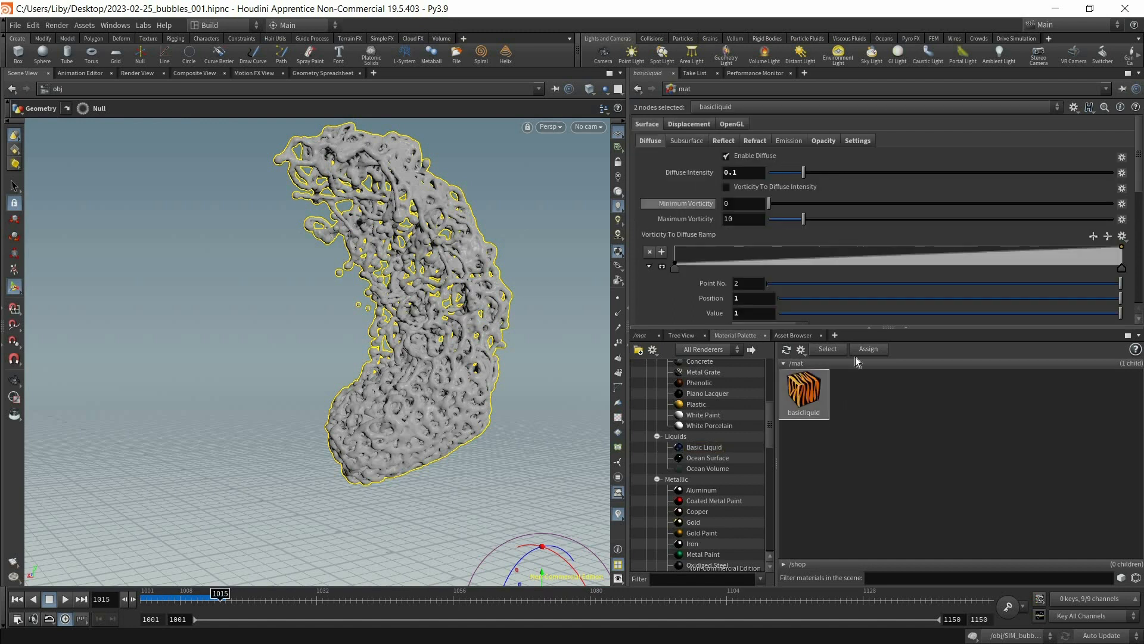
Assign the material /mat/basicliquid to the SIM_bubbles object.
click(640, 336)
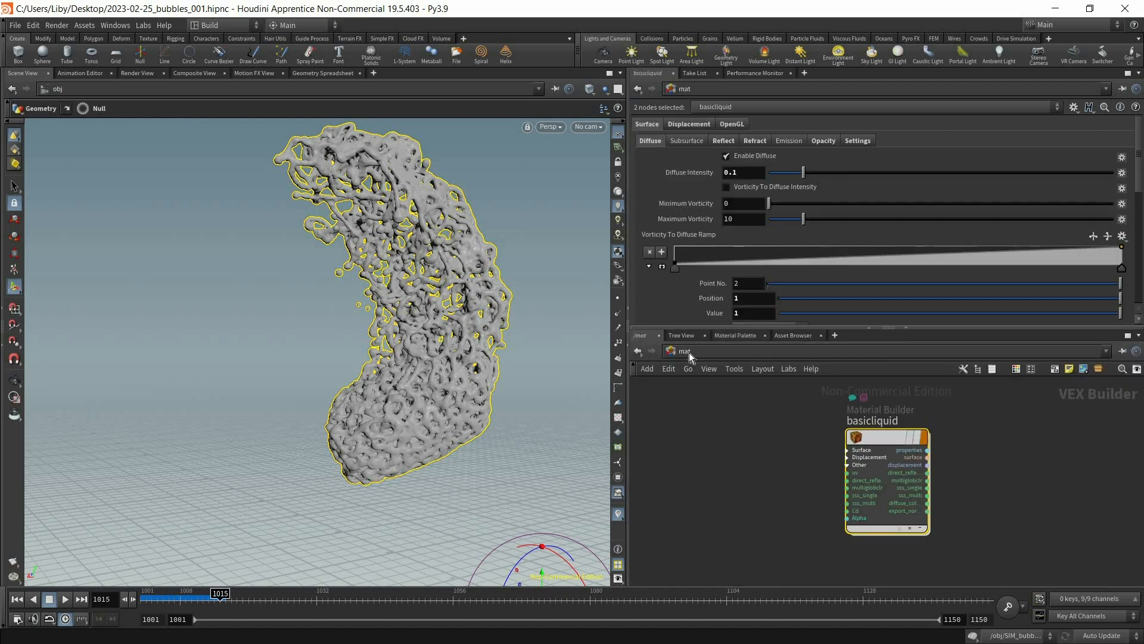
click(687, 351)
click(709, 407)
drag(960, 407, 835, 443)
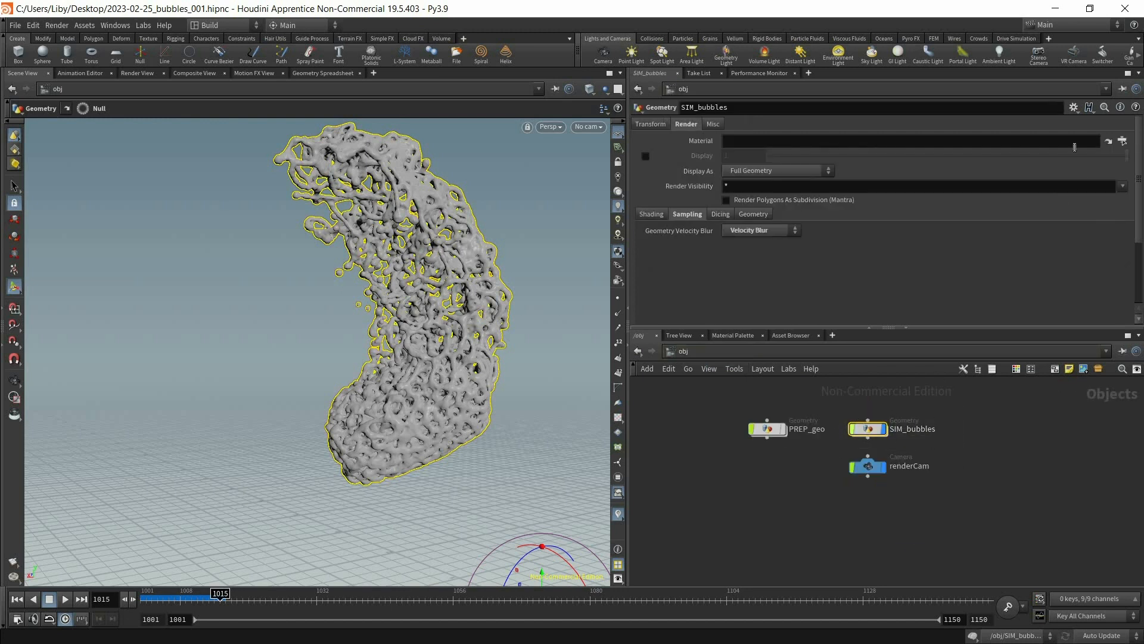
click(1122, 143)
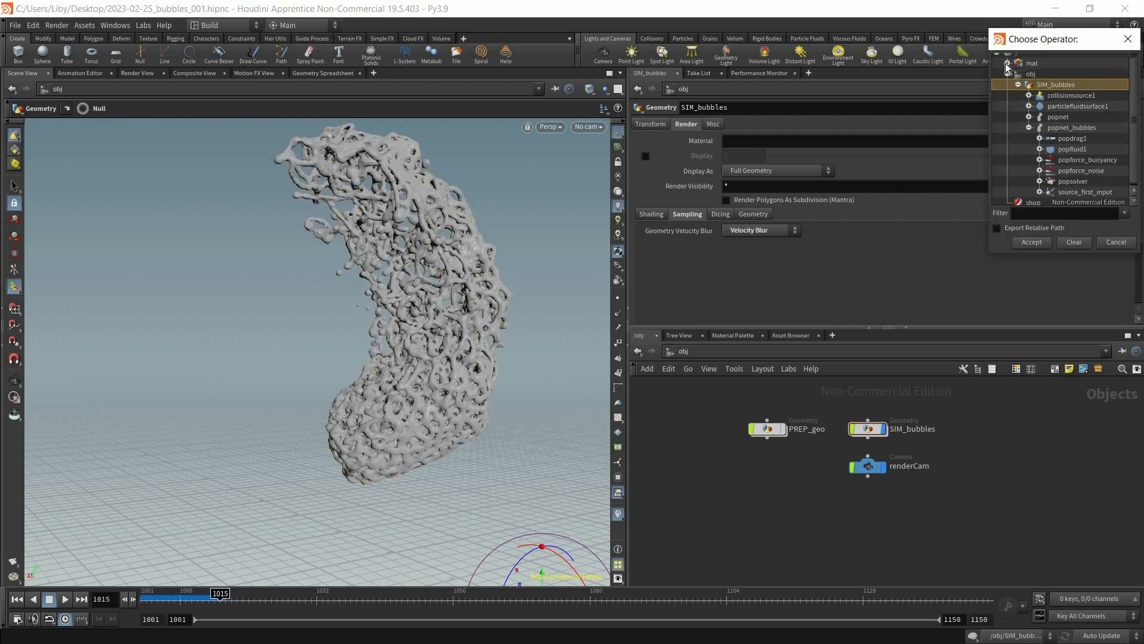
click(1053, 73)
click(1030, 242)
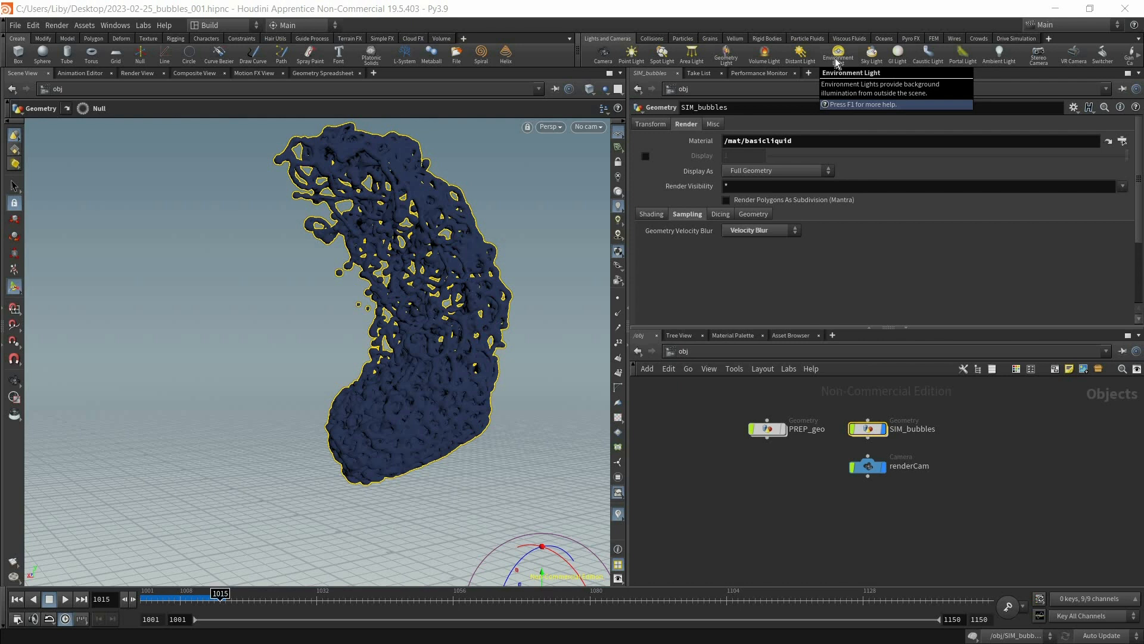
Create an environment light and load HDRIHaven_lenong_1_2k.rat from Houdini's hdri folder as its environment map.
key(ctrl)
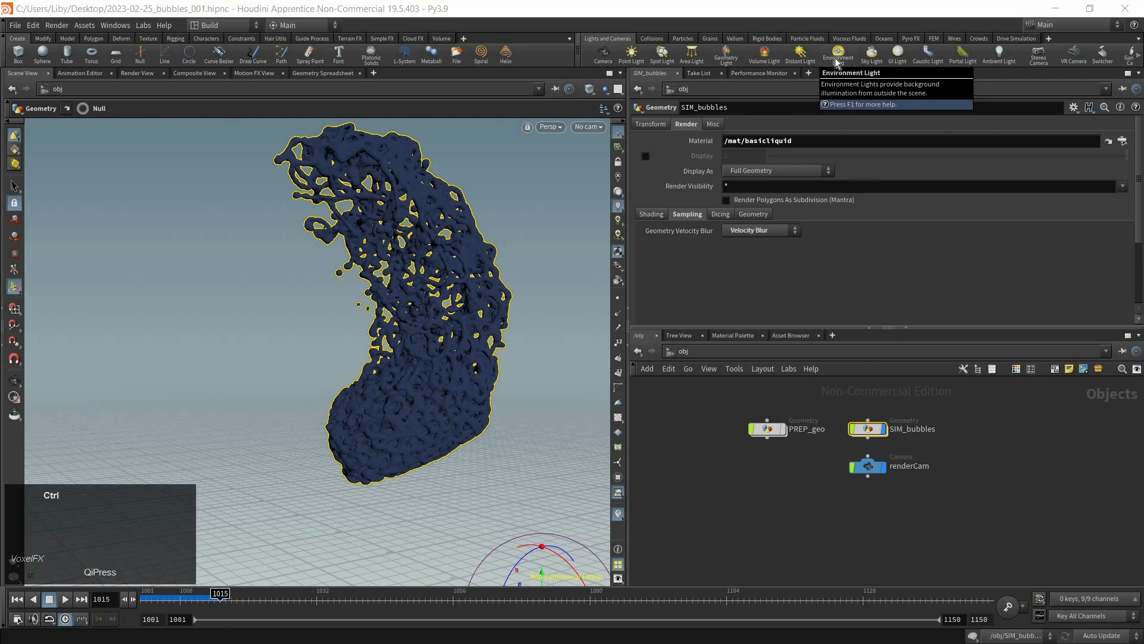
ctrl+click(838, 63)
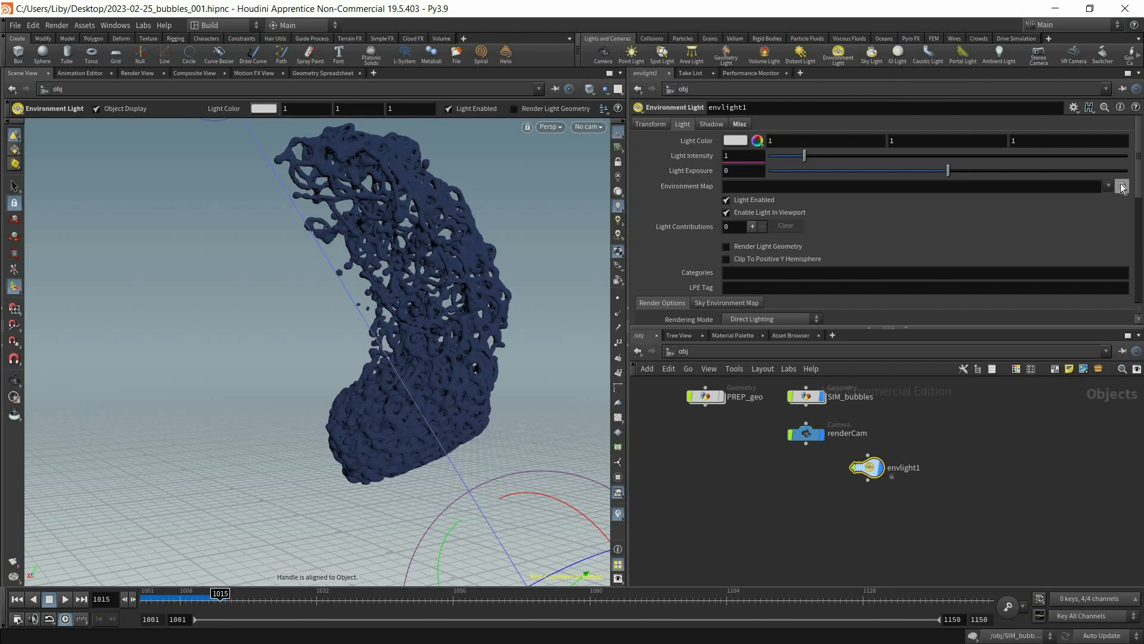
click(1123, 187)
click(778, 199)
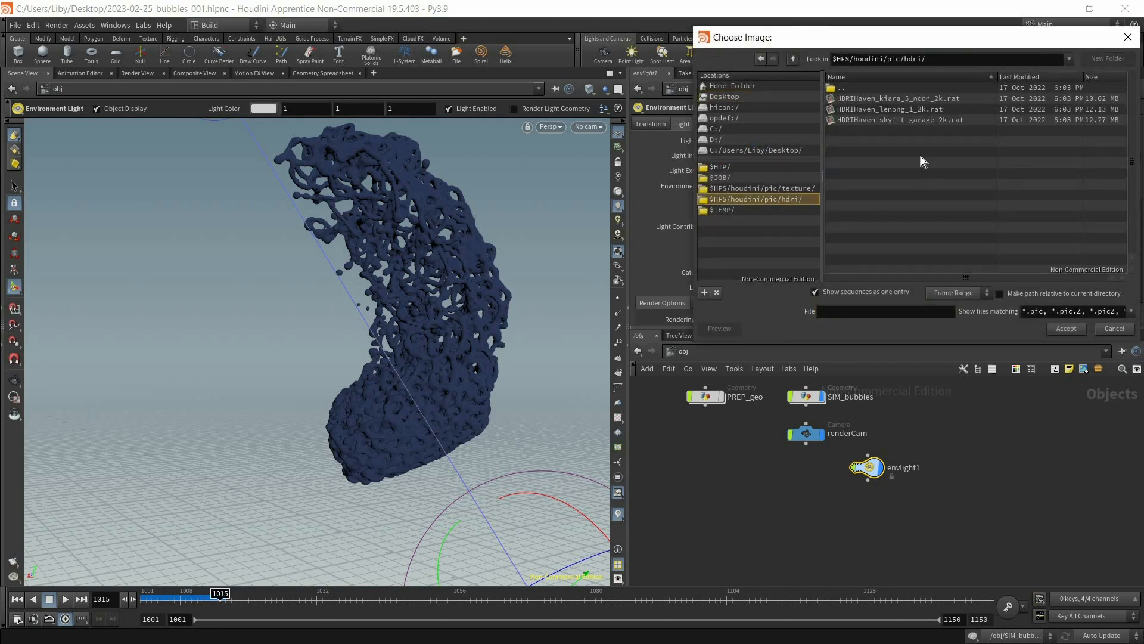
click(931, 109)
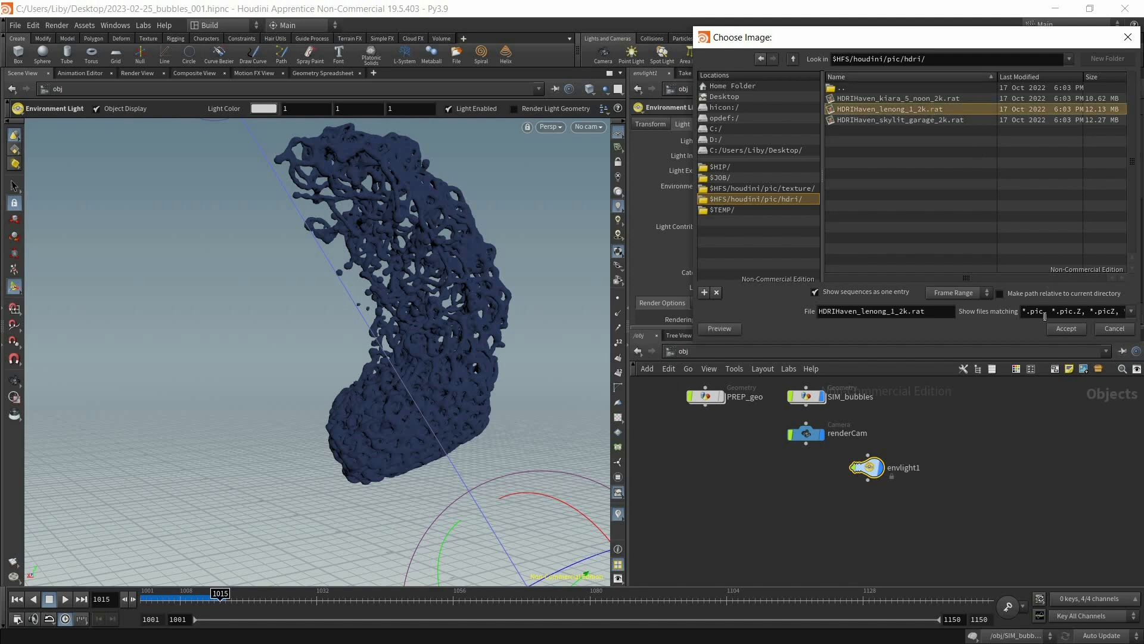
click(1067, 332)
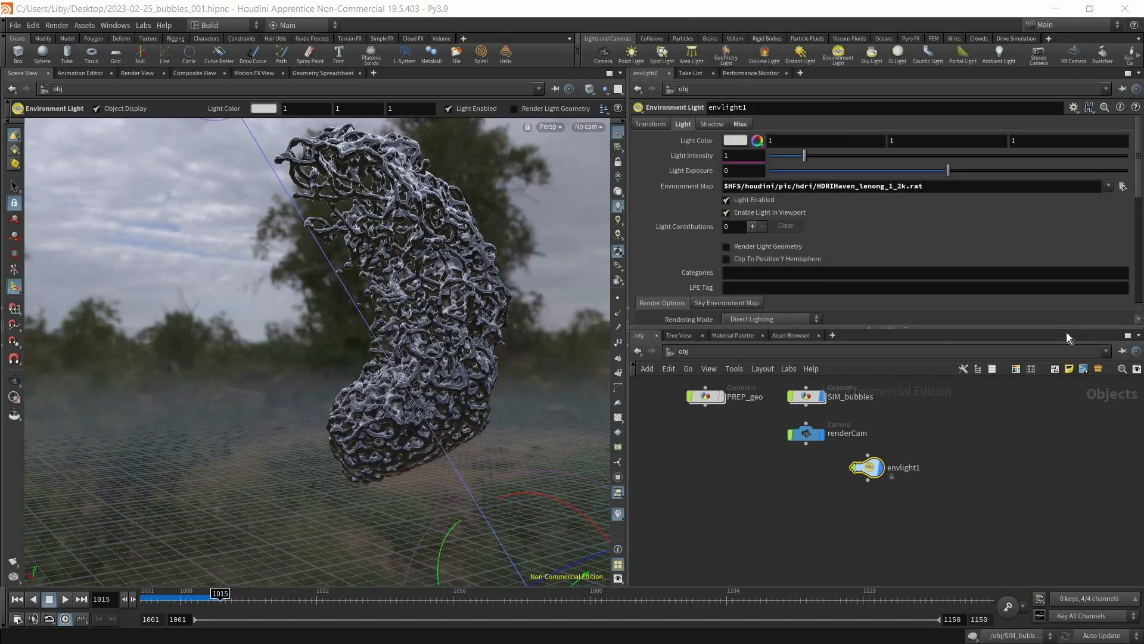
Set the Z rotation of envlight1 to -180.
click(653, 124)
drag(1028, 159, 953, 162)
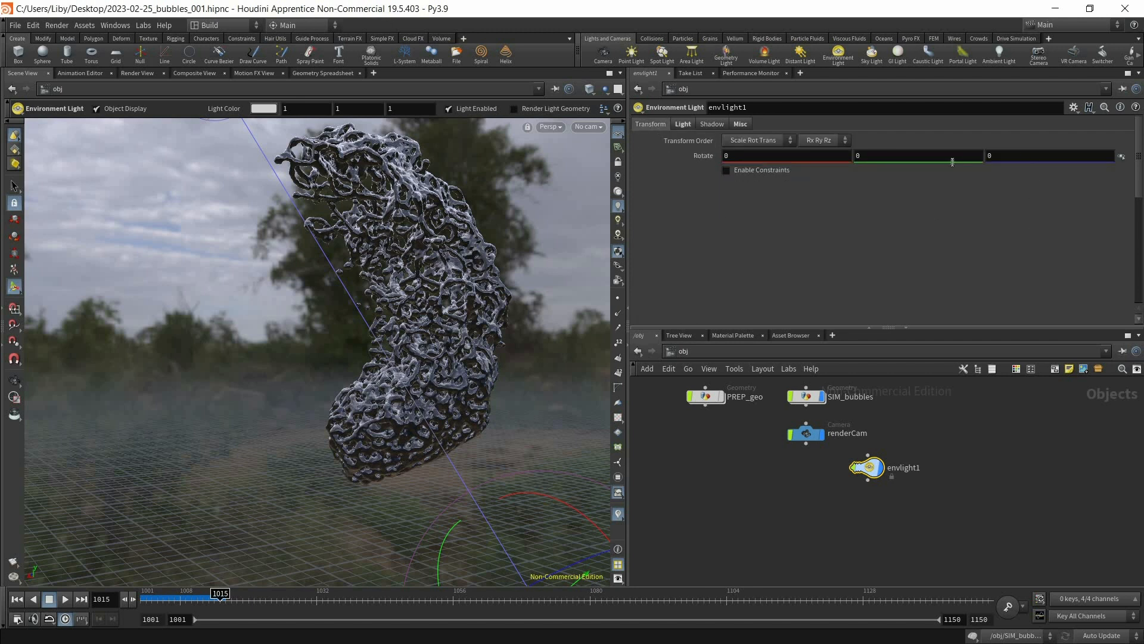
text(-180)
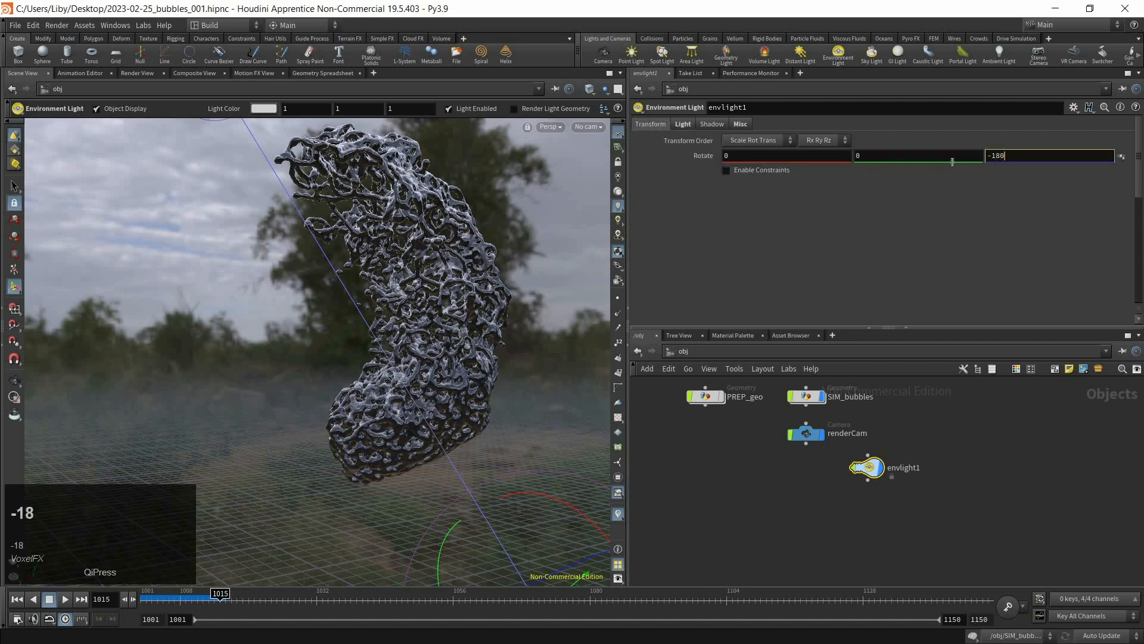
key(Return)
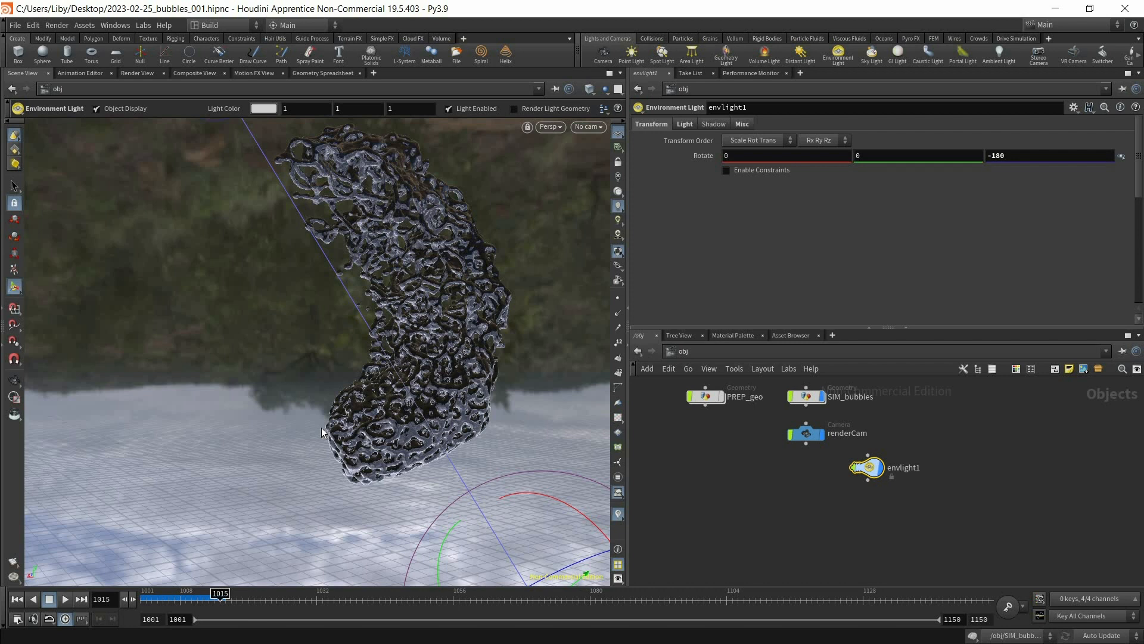
Create a distant light and aim it at the bubble mesh from another angle while looking through the light.
click(798, 55)
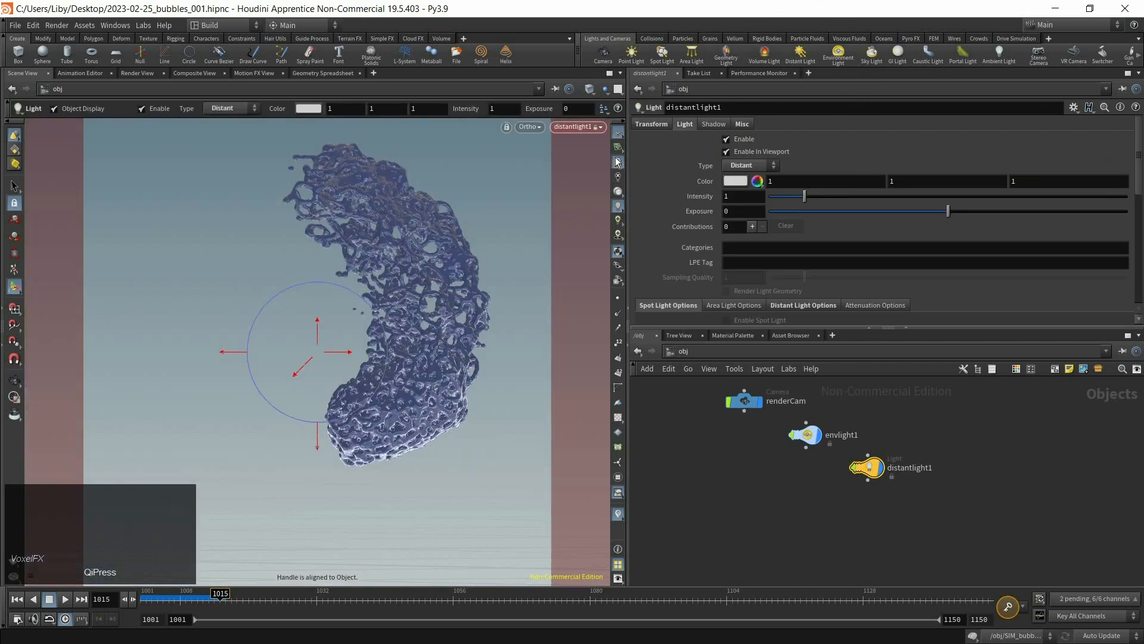
click(593, 127)
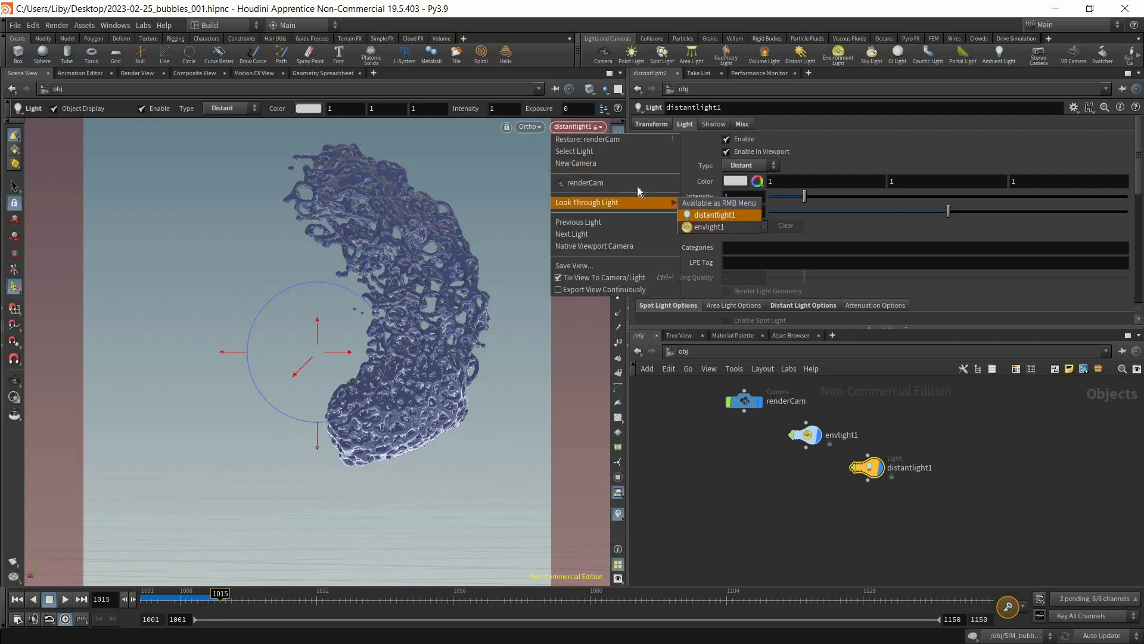
click(729, 215)
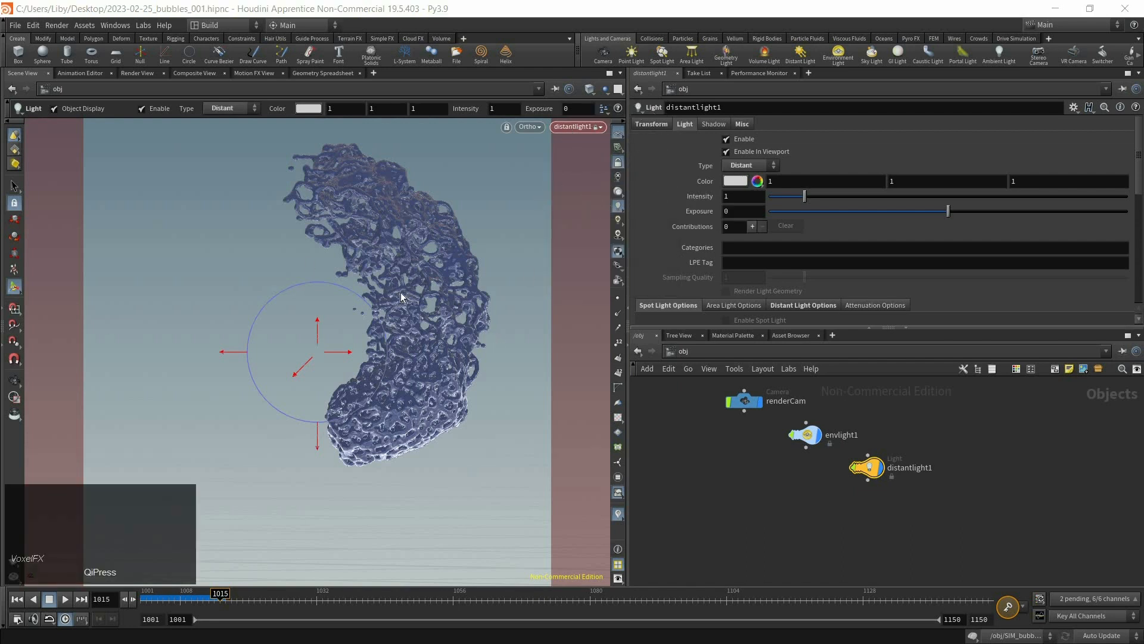
alt+drag(395, 308, 451, 340)
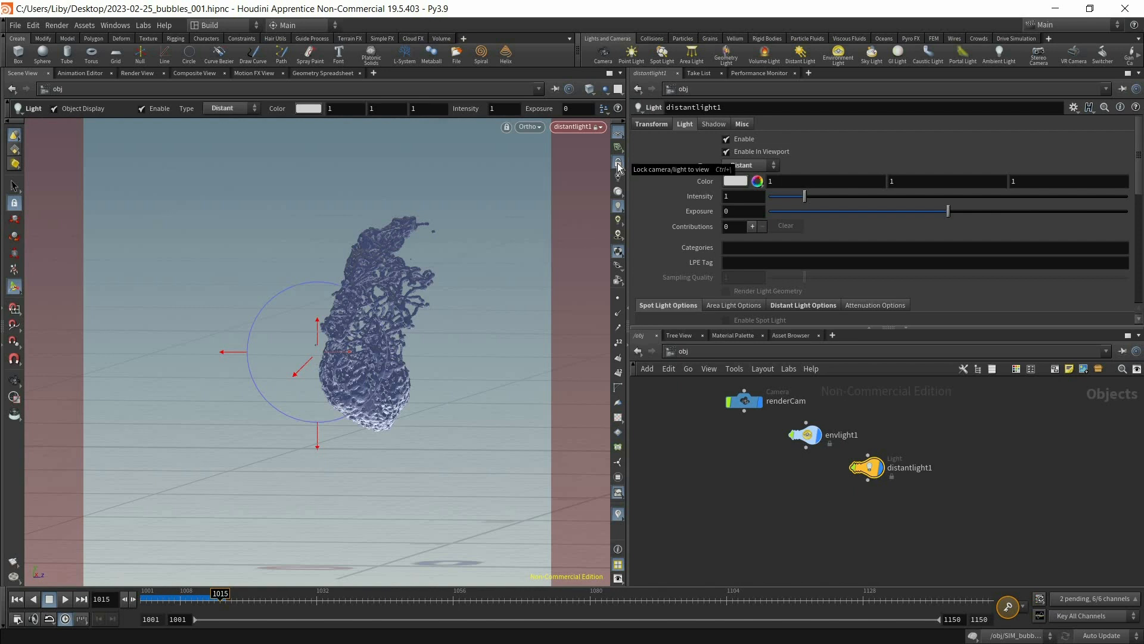
Give distantlight1 a pale blue color of 0.734, 0.902467, 1 and an intensity of 0.6.
click(734, 184)
drag(833, 226, 790, 239)
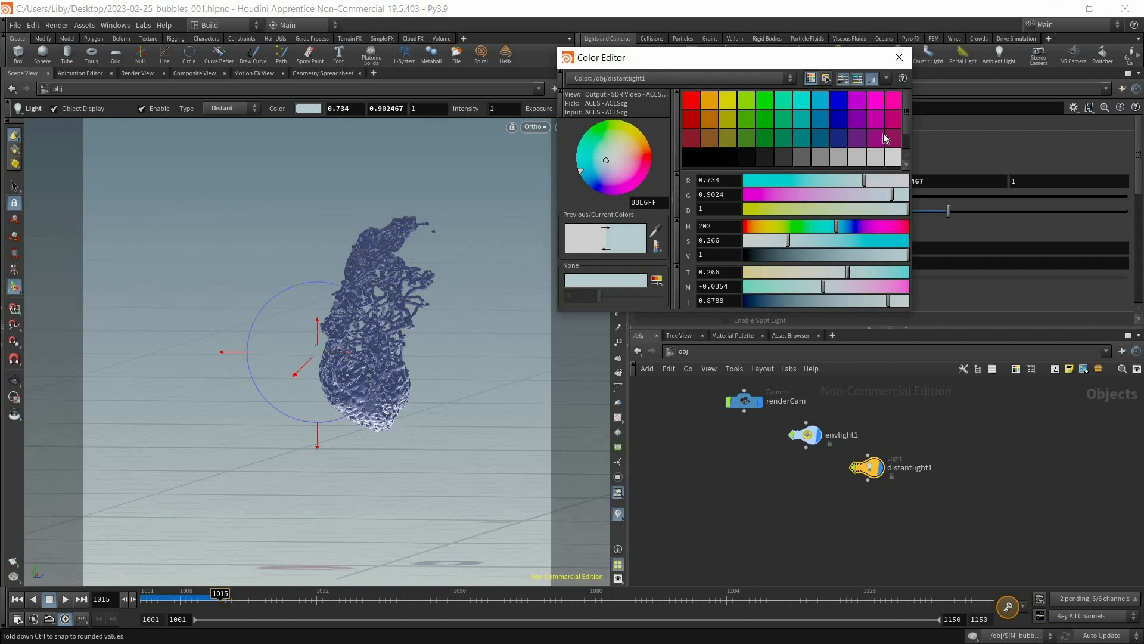
drag(746, 195, 714, 198)
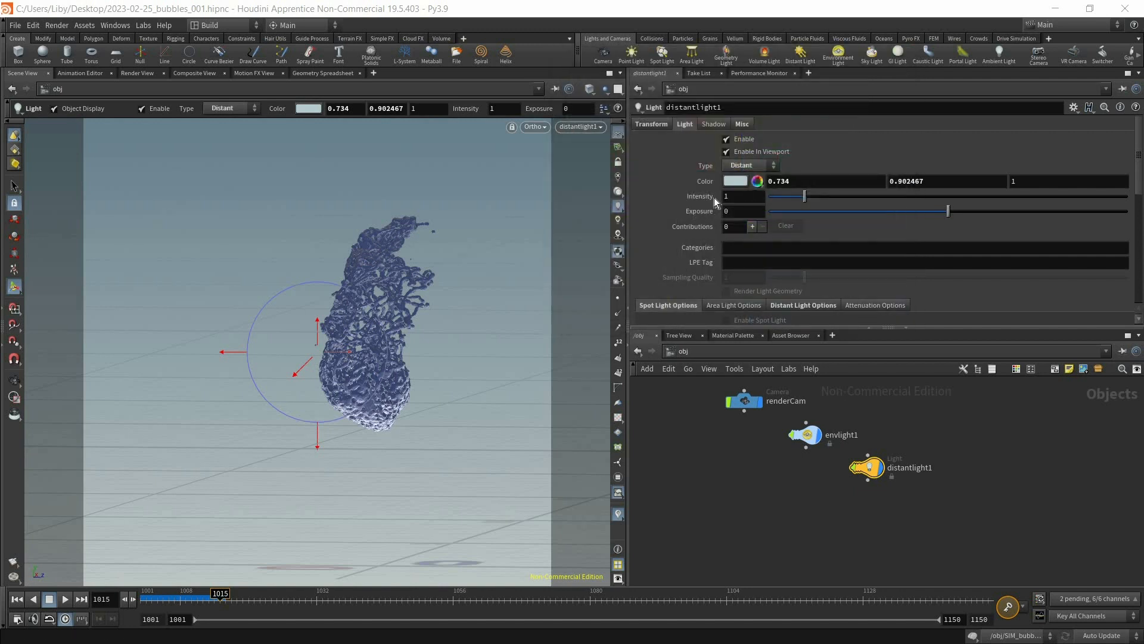
text(0.6)
key(Return)
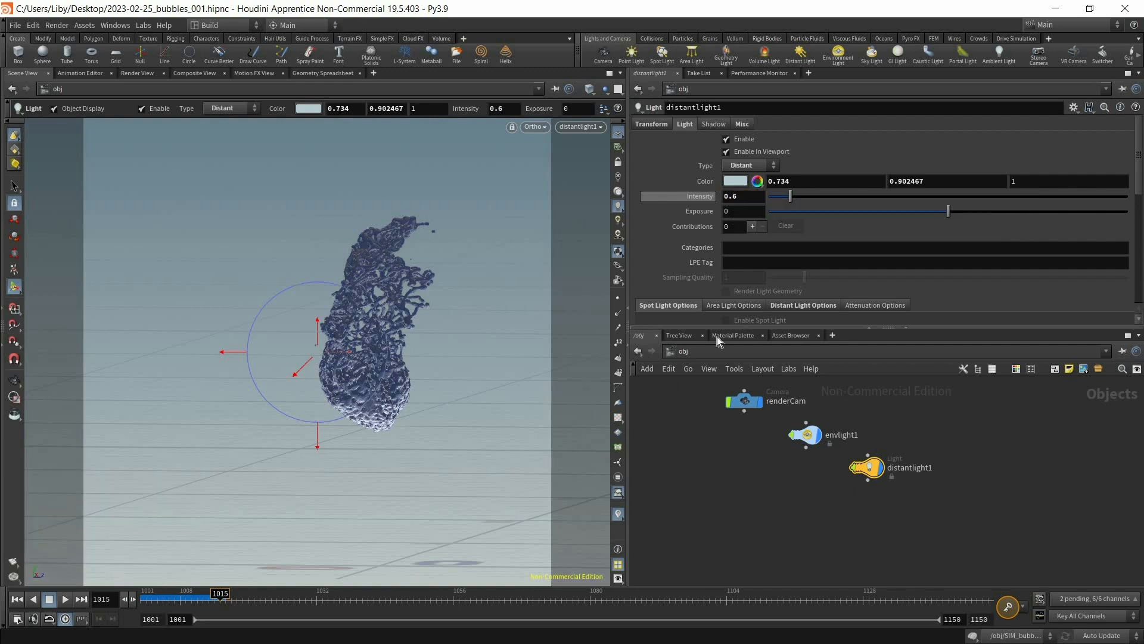
Add a Mantra render node to the out network.
click(678, 351)
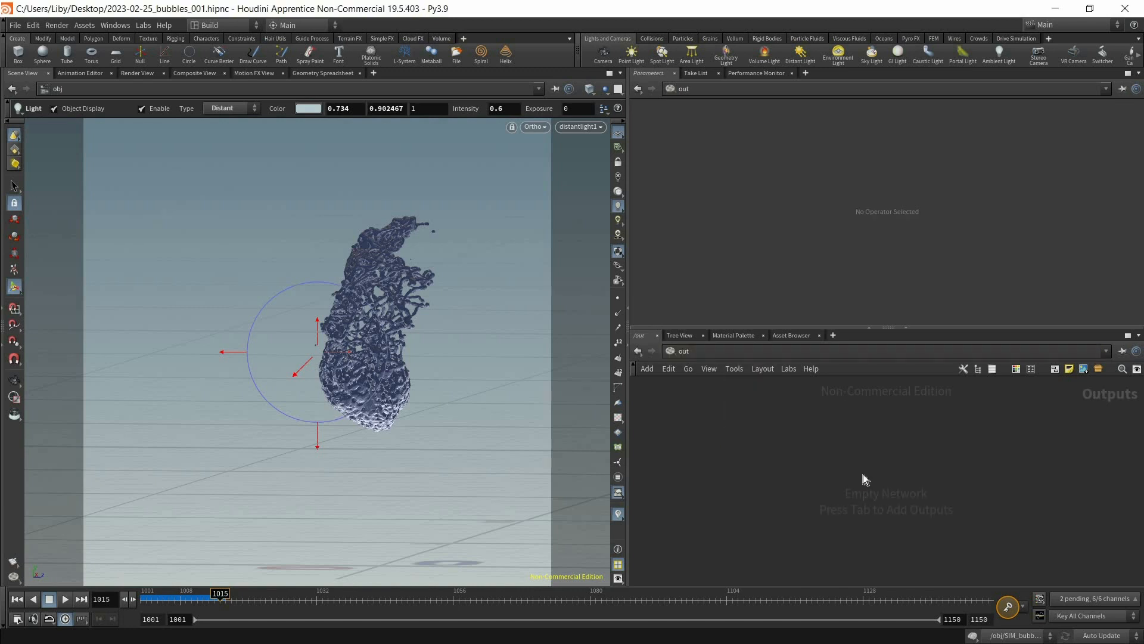
key(Tab)
text(mant)
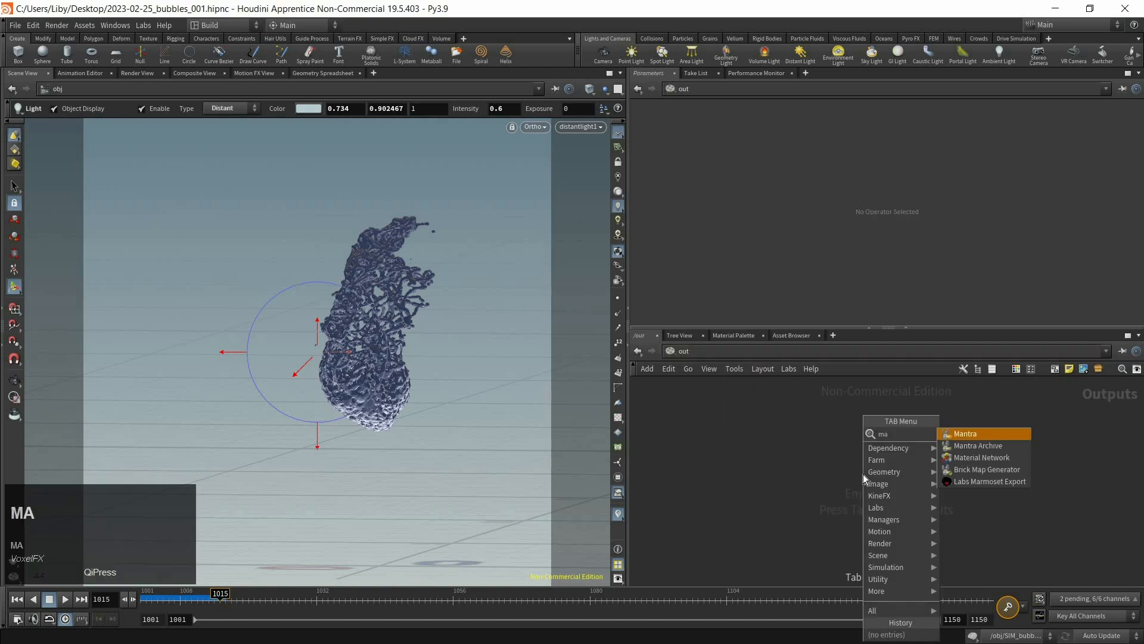
key(Return)
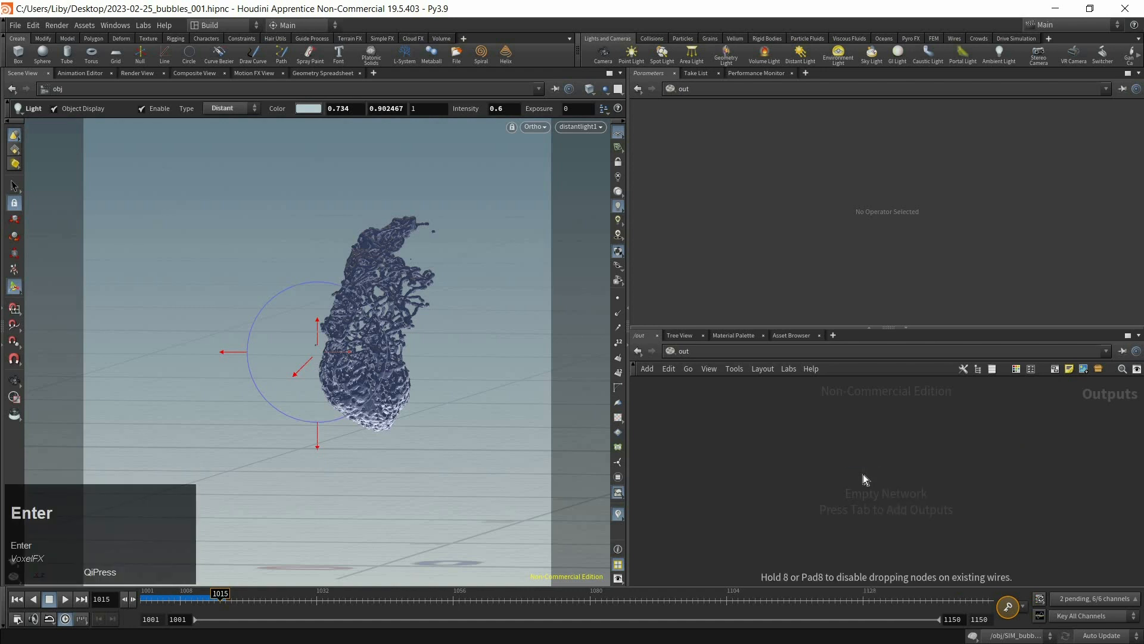
click(863, 474)
drag(851, 471, 822, 442)
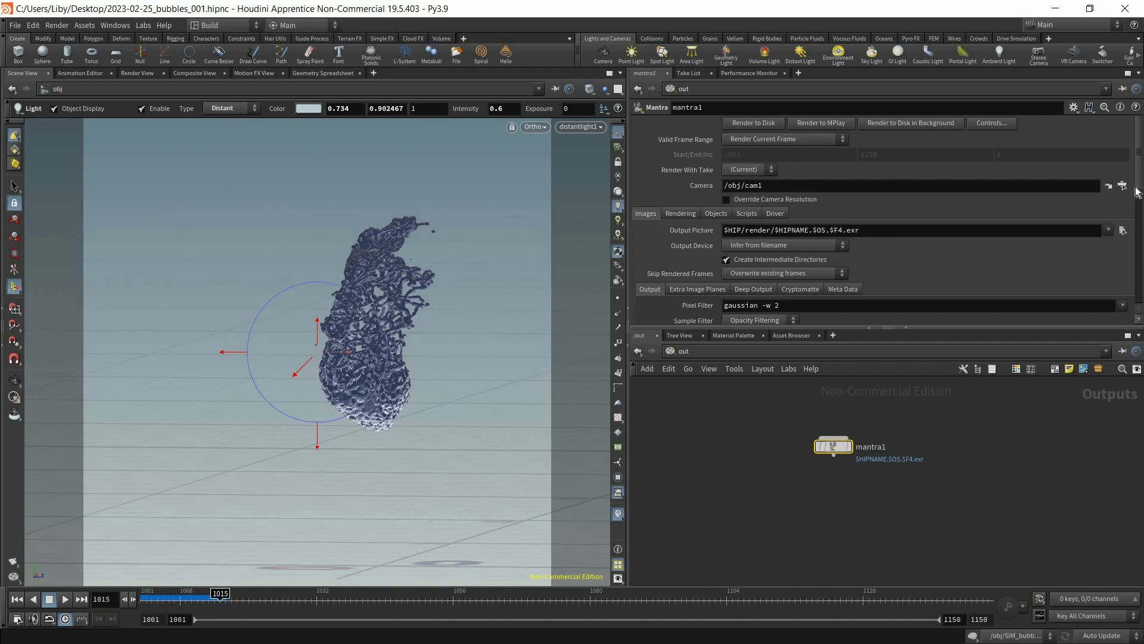
Set the camera of mantra1 to /obj/renderCam and override the camera resolution at 1/2 (Half Resolution).
click(1123, 186)
click(1055, 125)
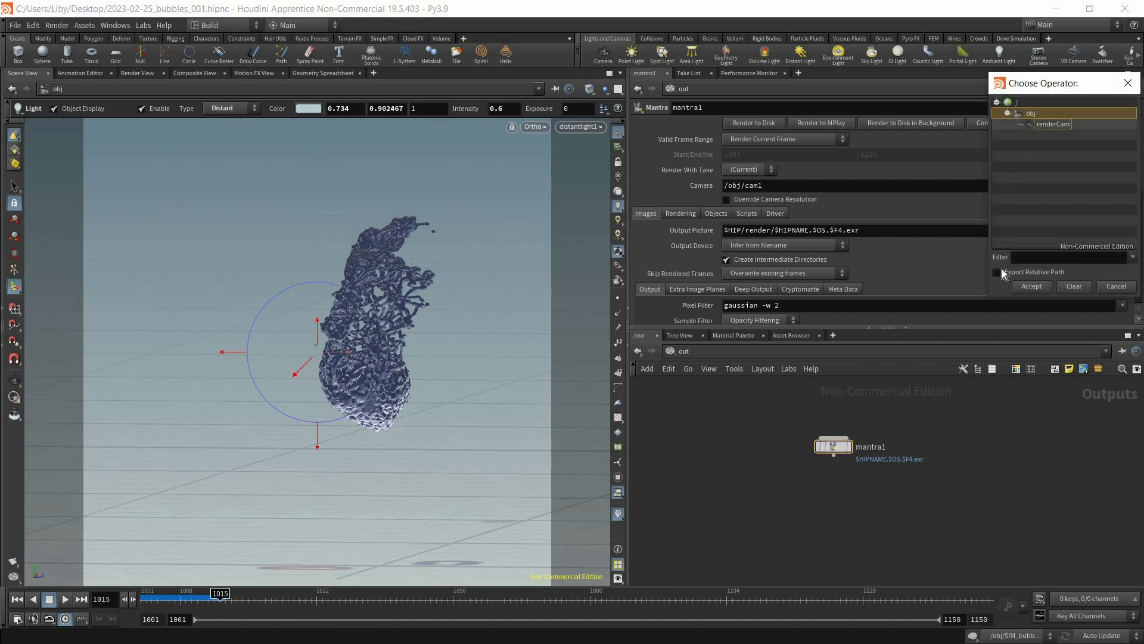
click(1039, 287)
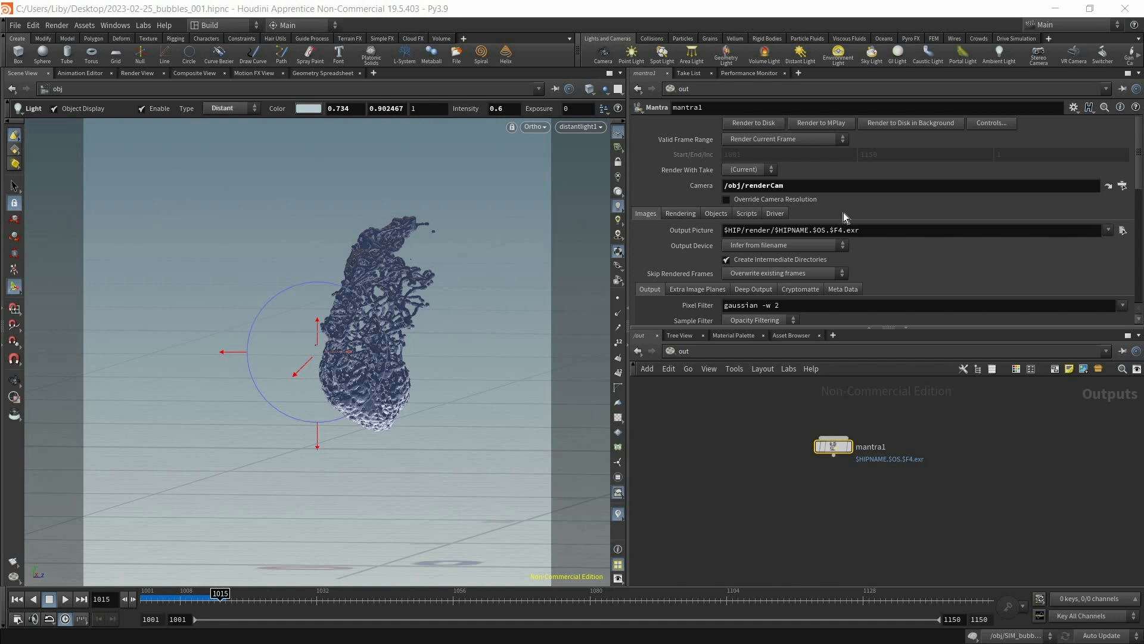
click(778, 199)
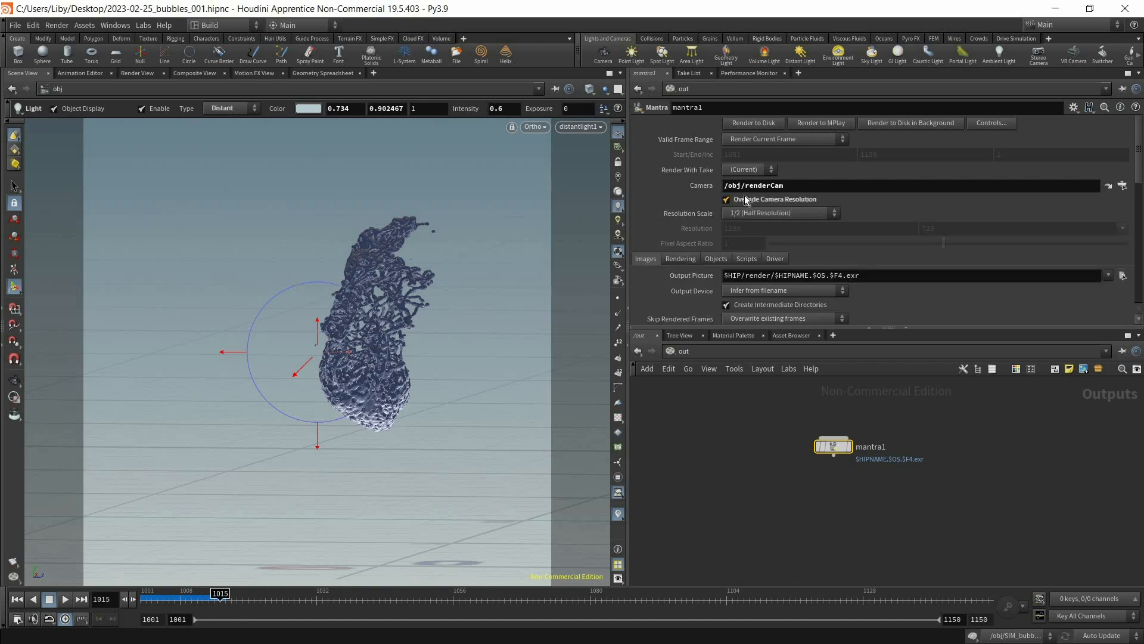
click(775, 216)
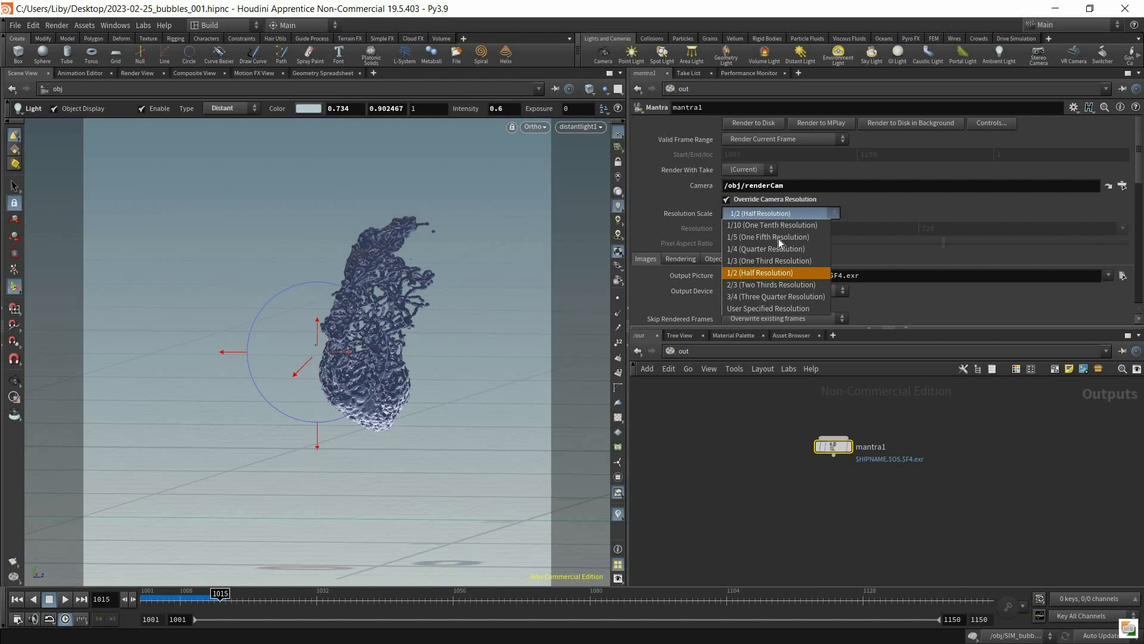
click(827, 210)
Switch the rendering engine of mantra1 to Physically Based Rendering and allow motion blur.
scroll(875, 202, down, 3)
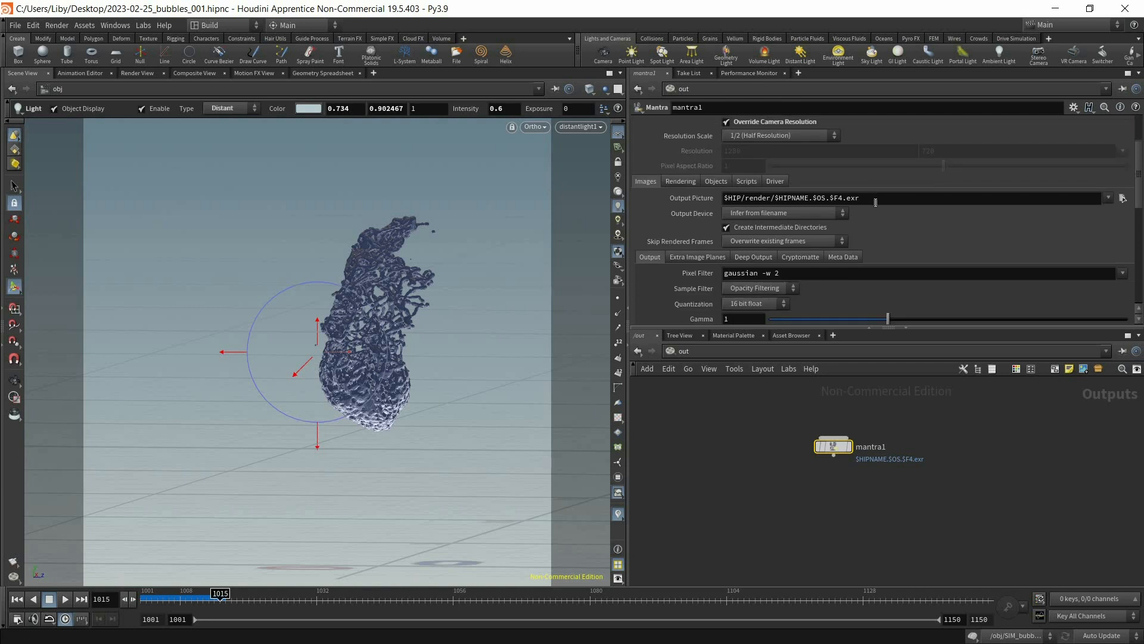
scroll(875, 202, down, 1)
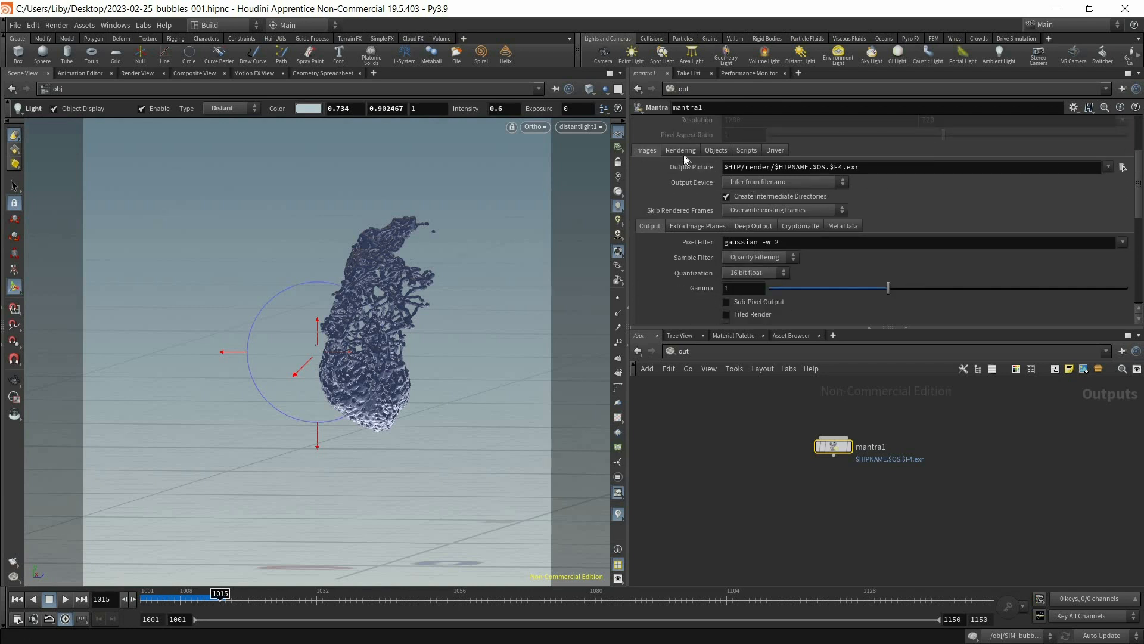
key(ctrl)
click(677, 150)
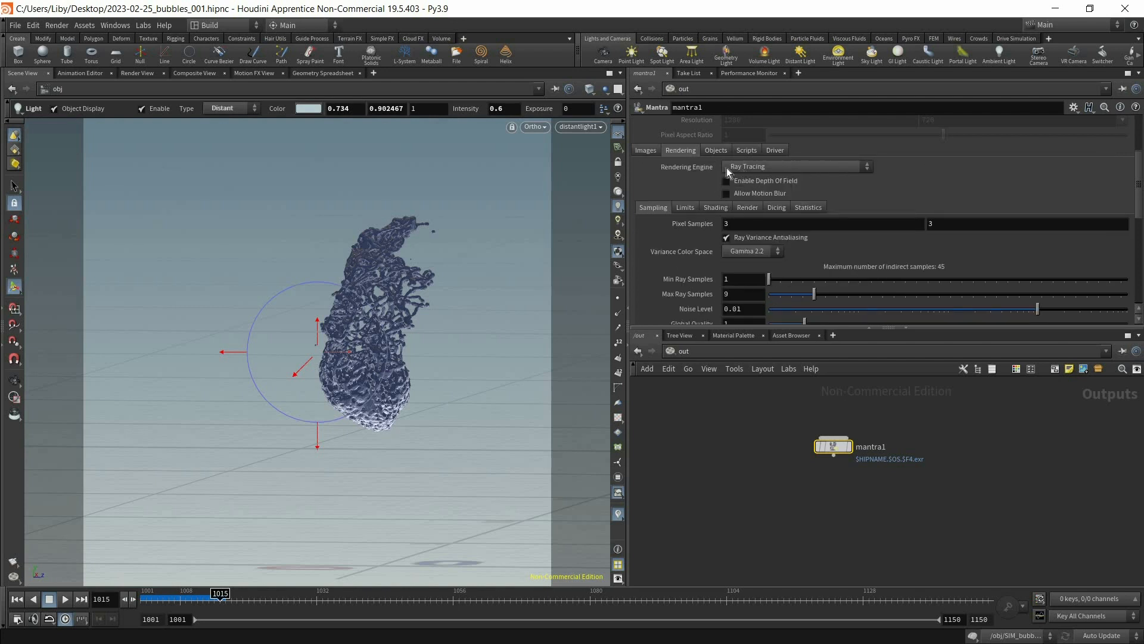
click(844, 170)
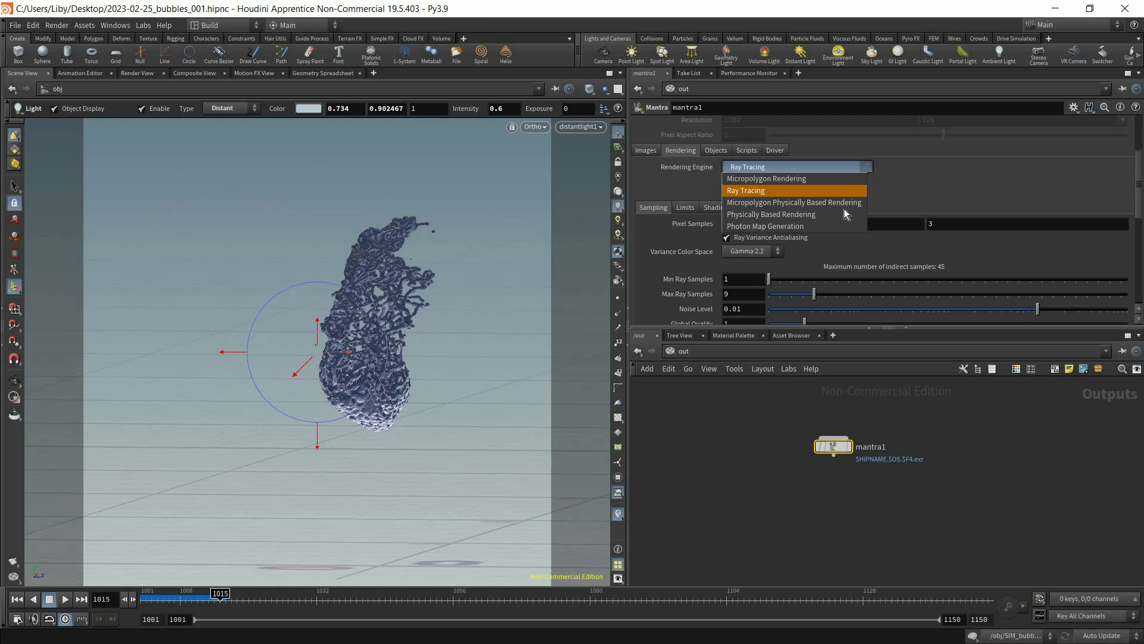
click(839, 212)
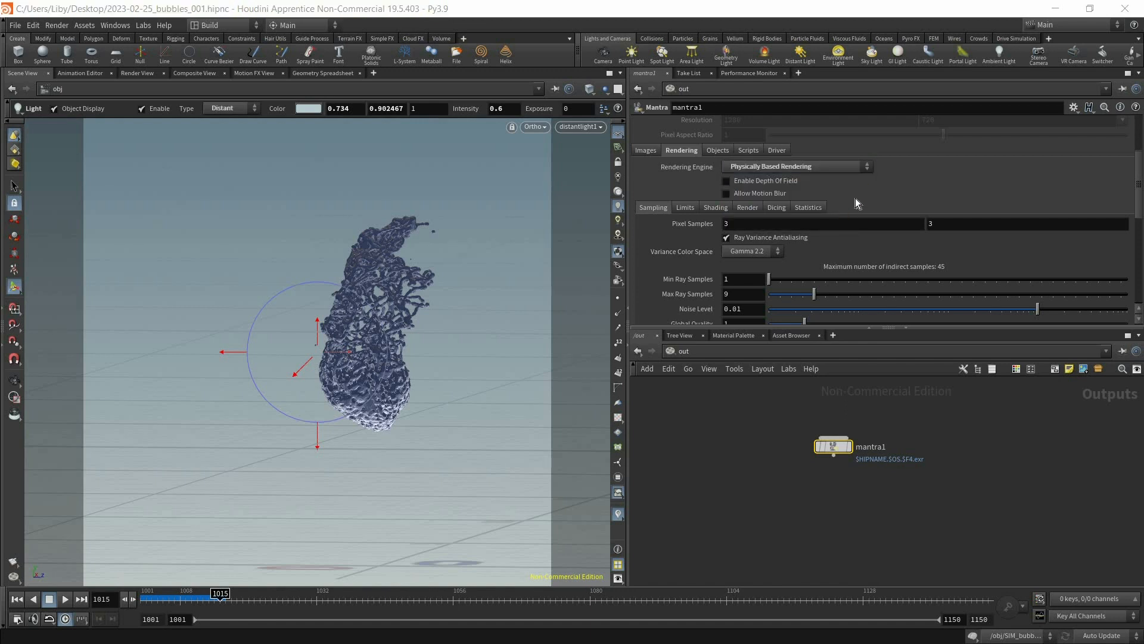
click(757, 195)
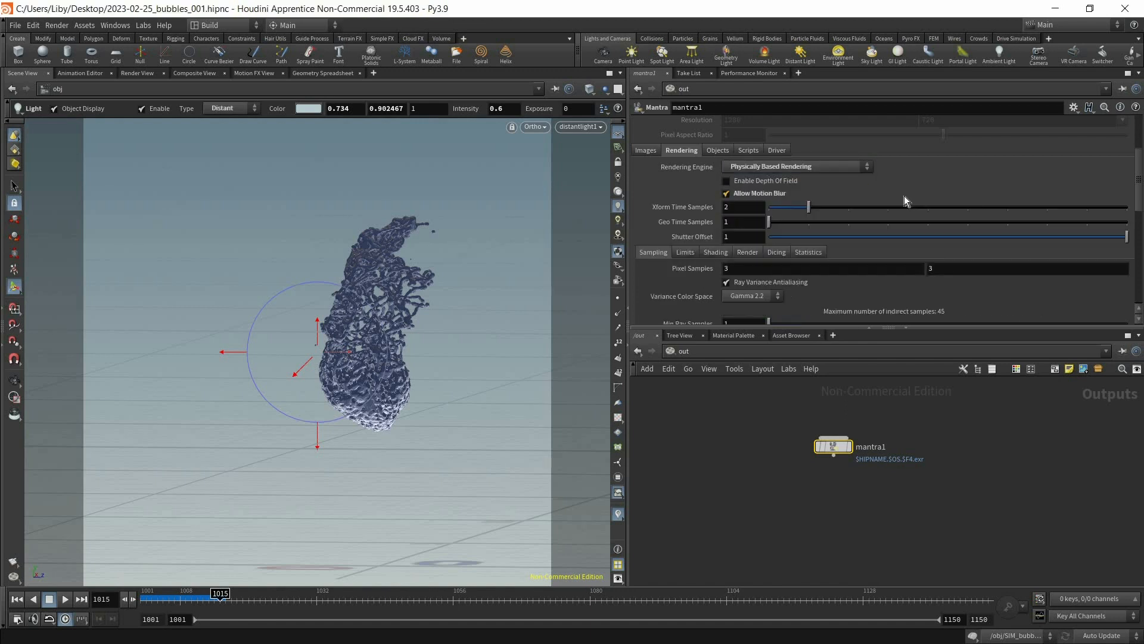
Examine the Pixel Samples values in the sampling settings of mantra1.
scroll(954, 234, down, 3)
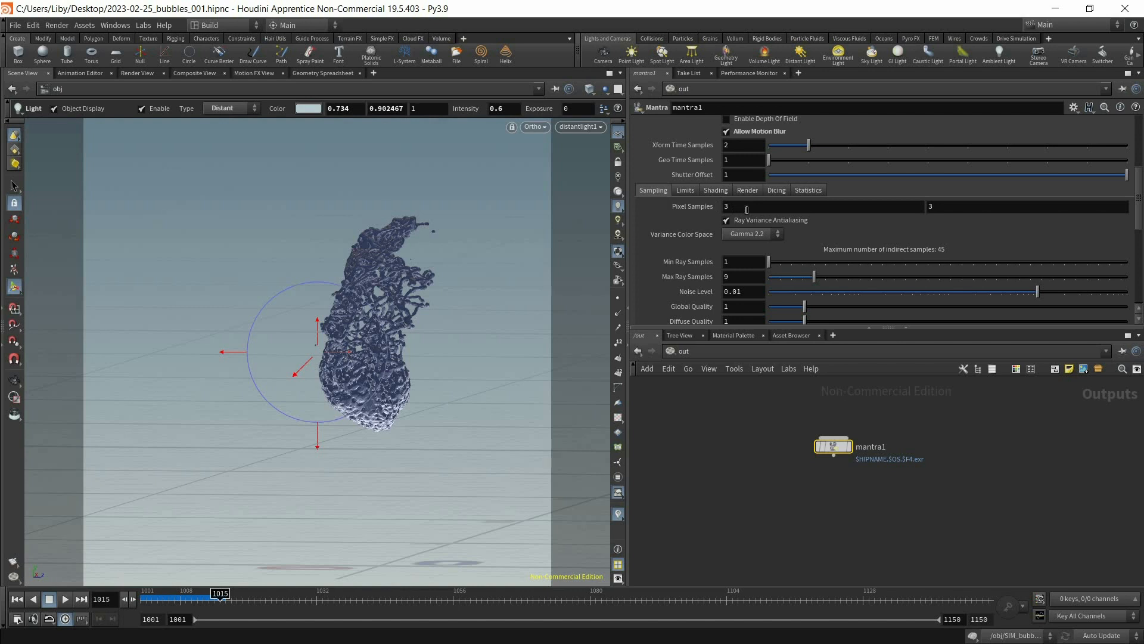
drag(724, 210, 936, 211)
key(Tab)
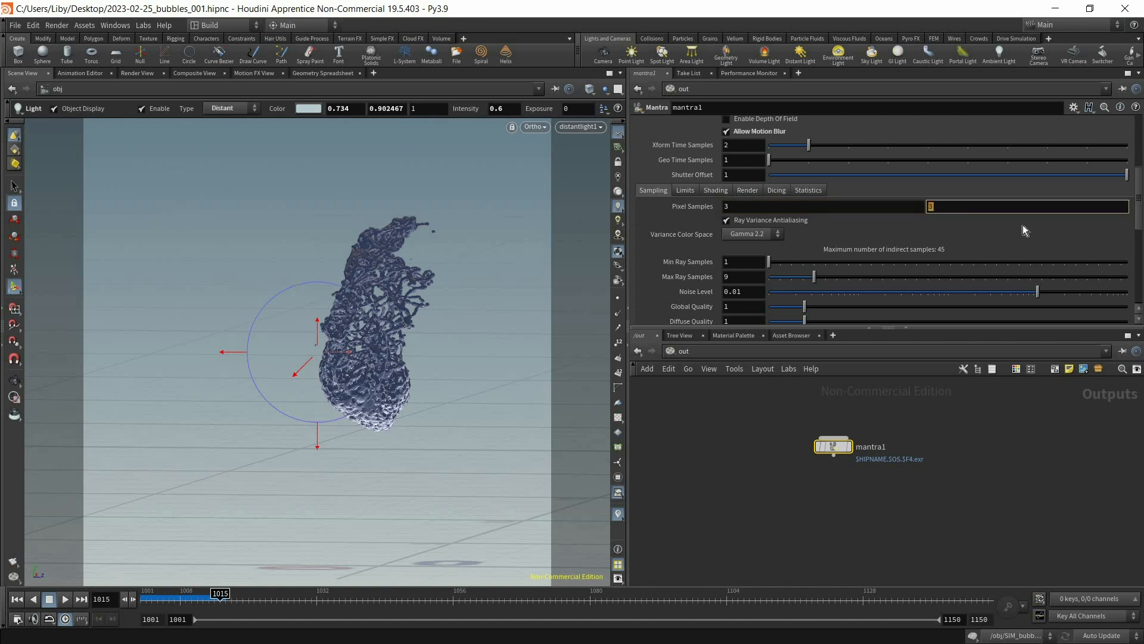
click(1123, 209)
Render the current frame to MPlay, view the bubble render and minimize its window.
scroll(1140, 170, up, 5)
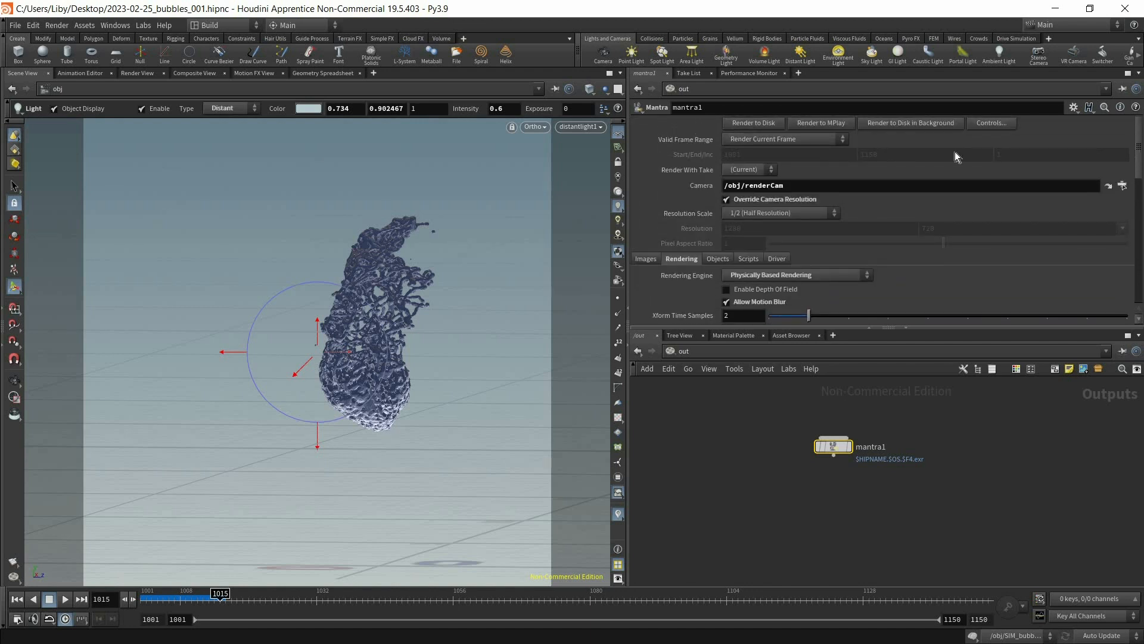
click(818, 127)
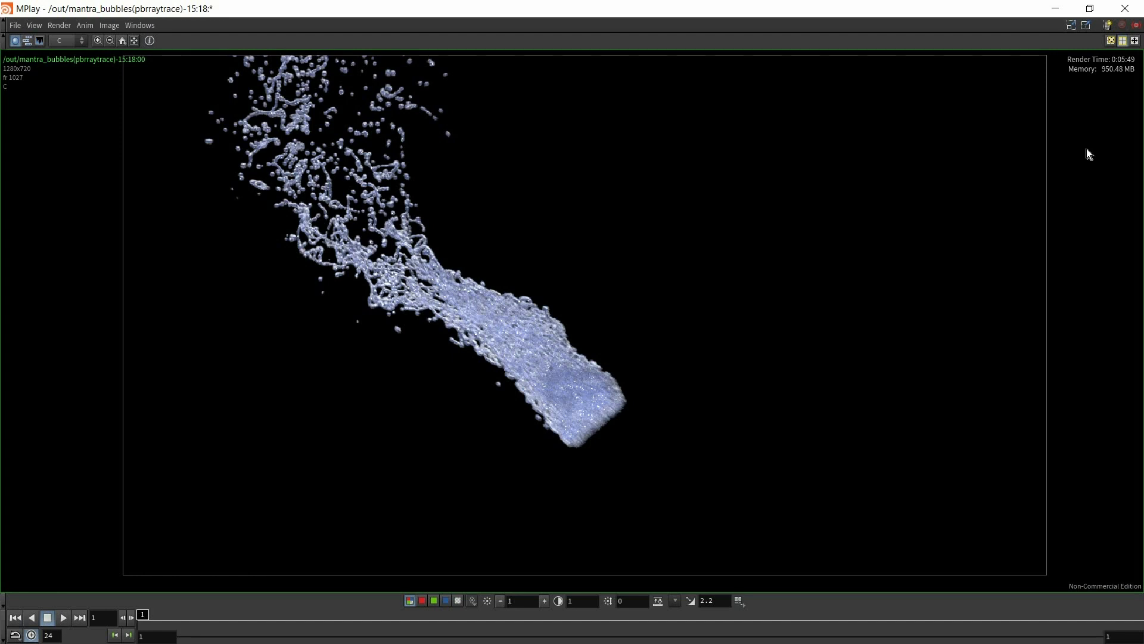
click(1057, 11)
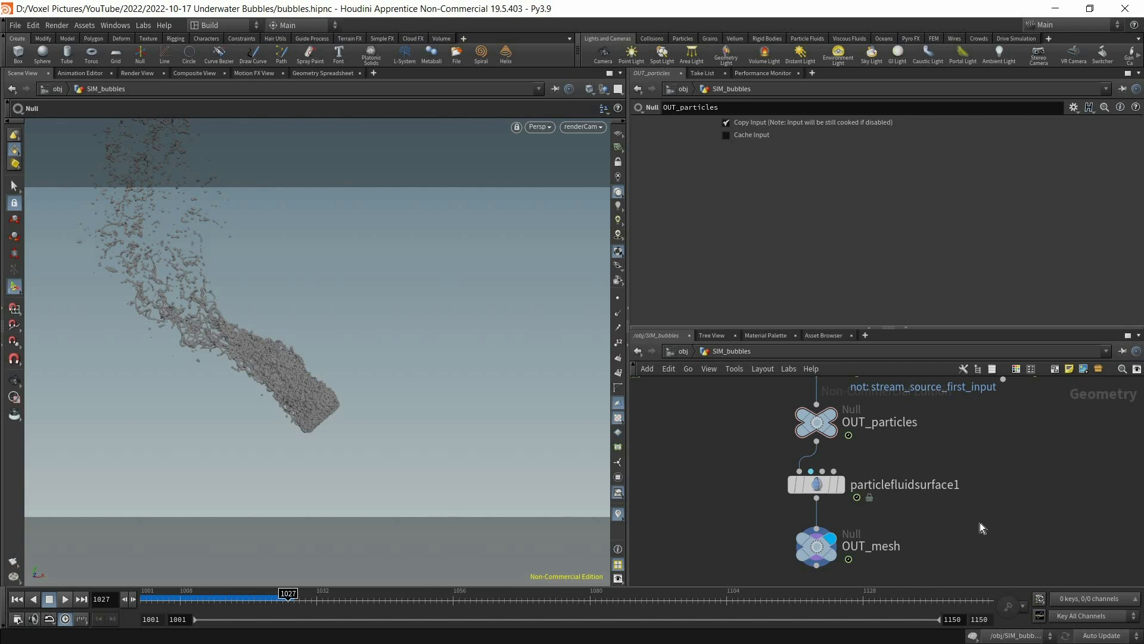
Inspect the popnet_bubbles and particlefluidsurface1 nodes in the SIM_bubbles network.
scroll(981, 520, down, 3)
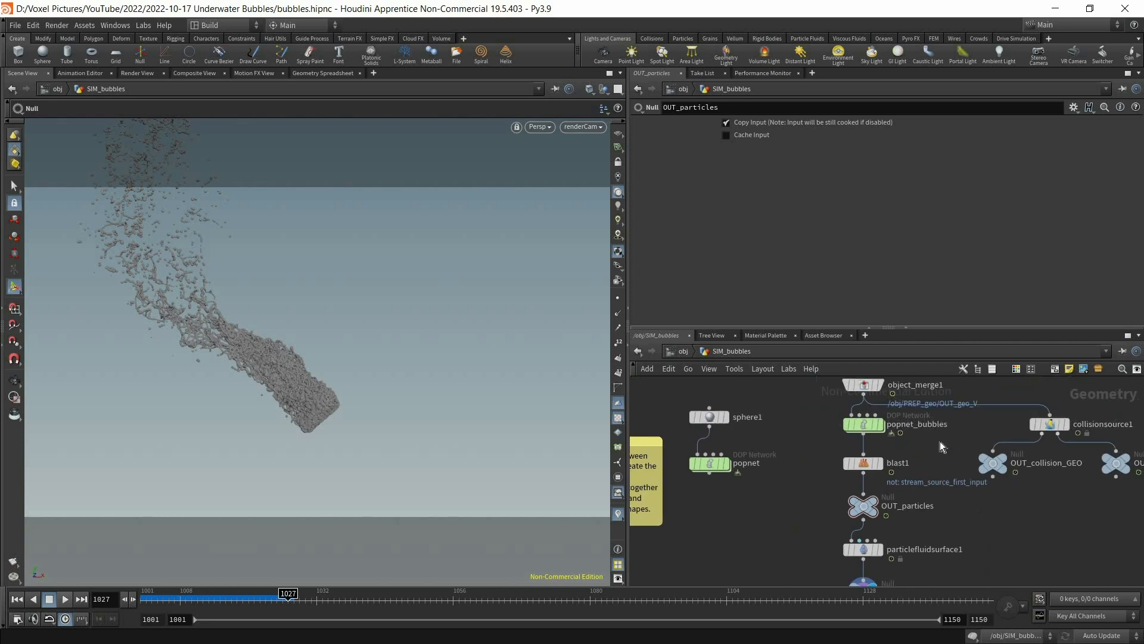
click(864, 422)
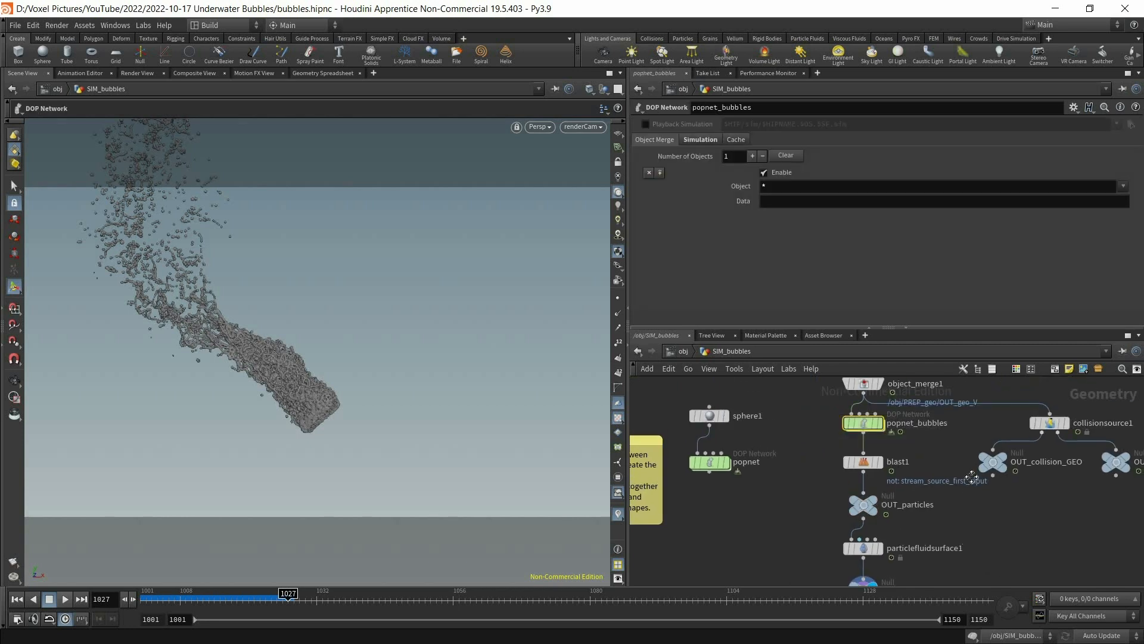
middle_drag(842, 553, 845, 459)
click(867, 456)
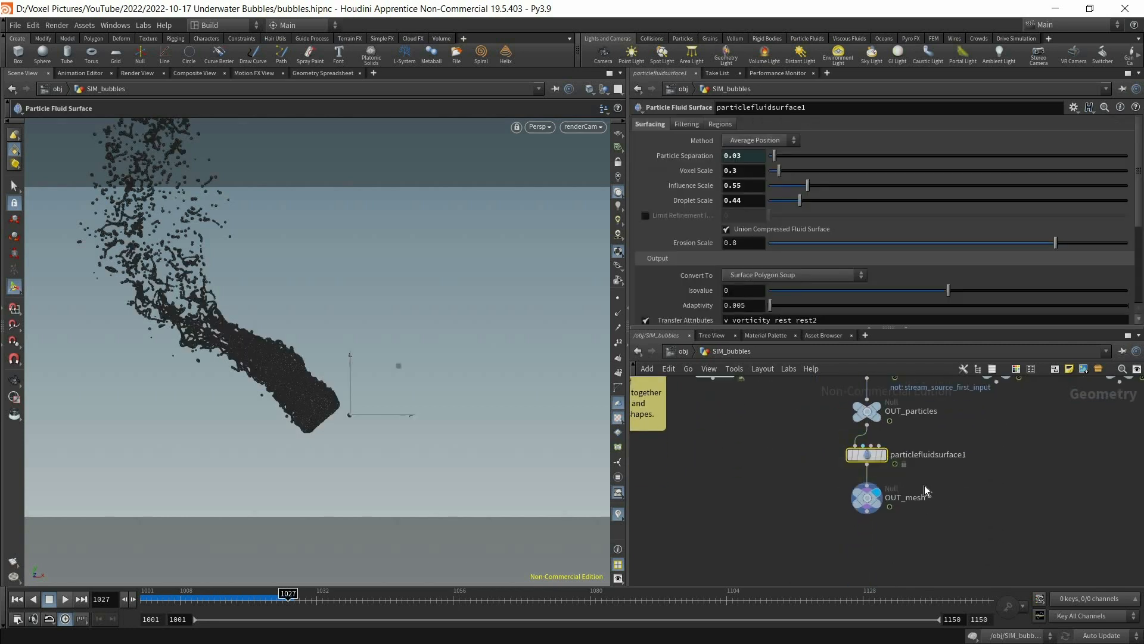
Insert a File Cache node between particlefluidsurface1 and OUT_mesh.
scroll(909, 478, up, 2)
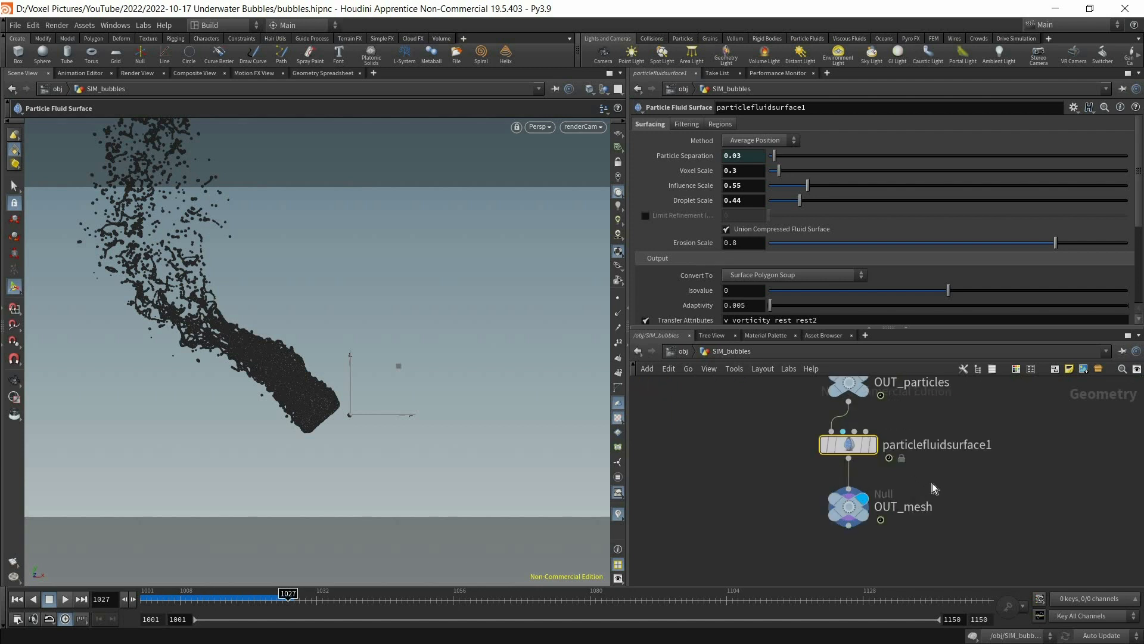
click(932, 483)
key(Tab)
text(cac)
key(Down)
key(Down)
key(Return)
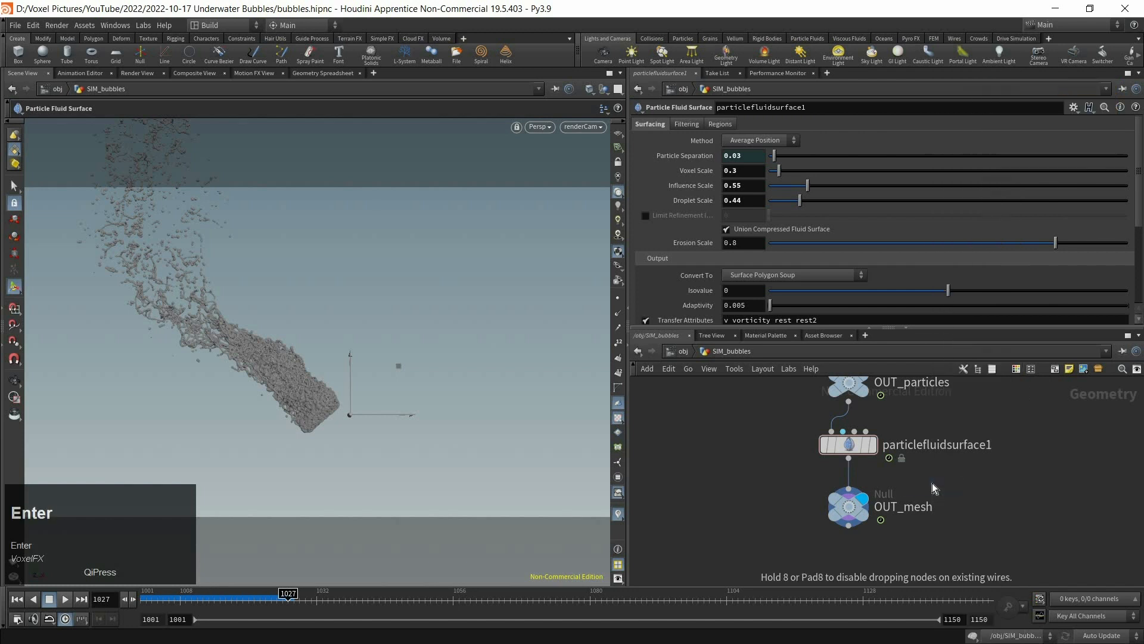
click(857, 470)
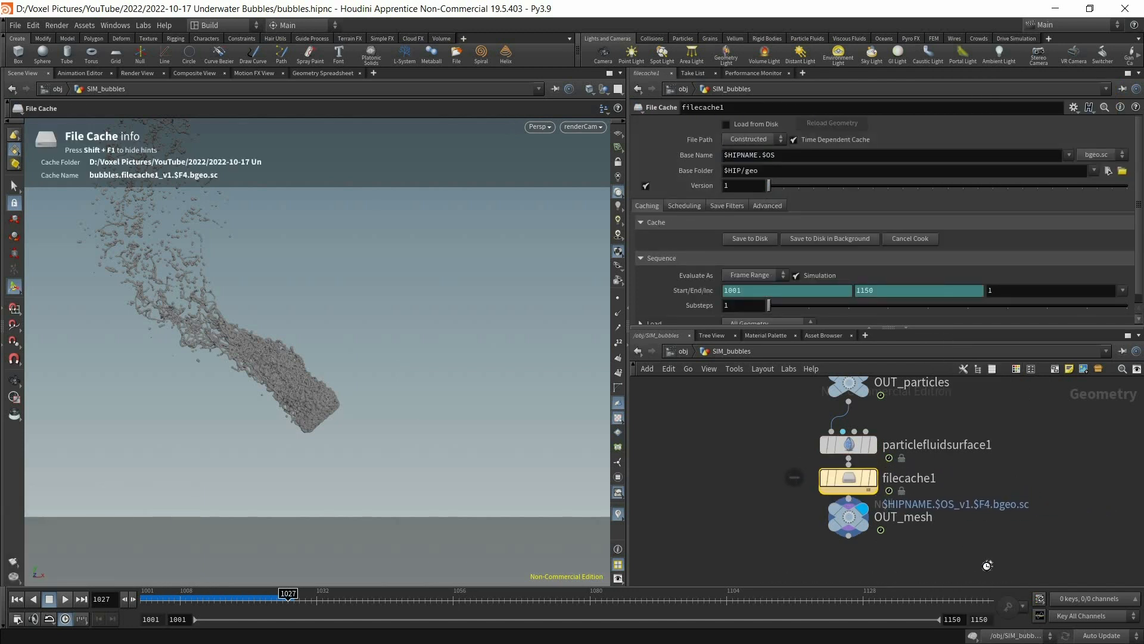